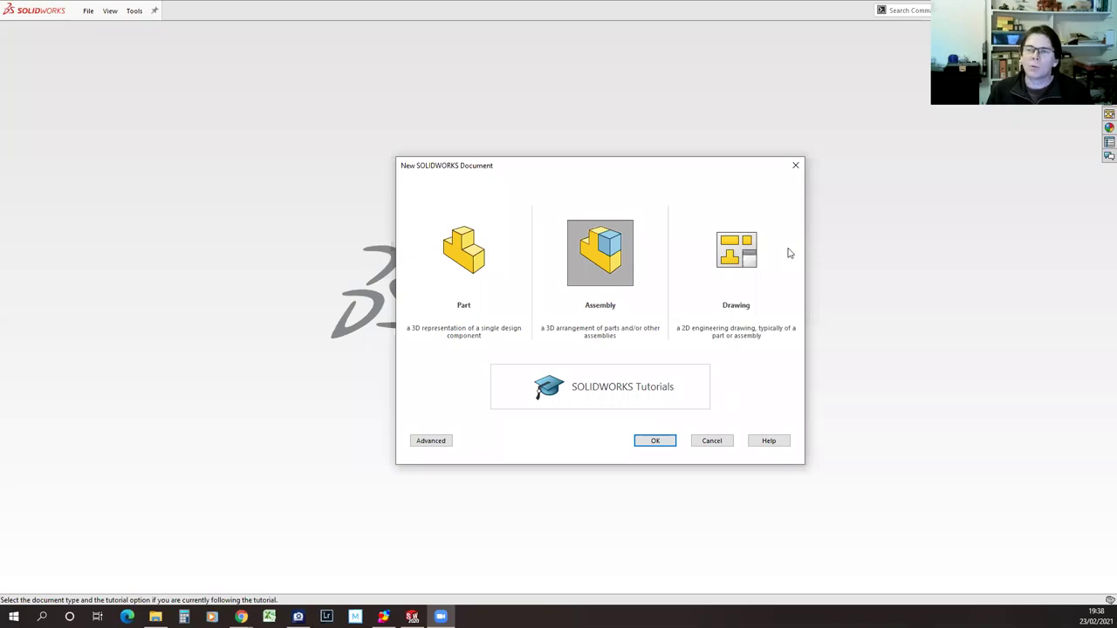
Create a new part and start an Extruded Boss/Base sketch on the Top Plane.
{"action": "left_click", "coordinate": [460, 258]}
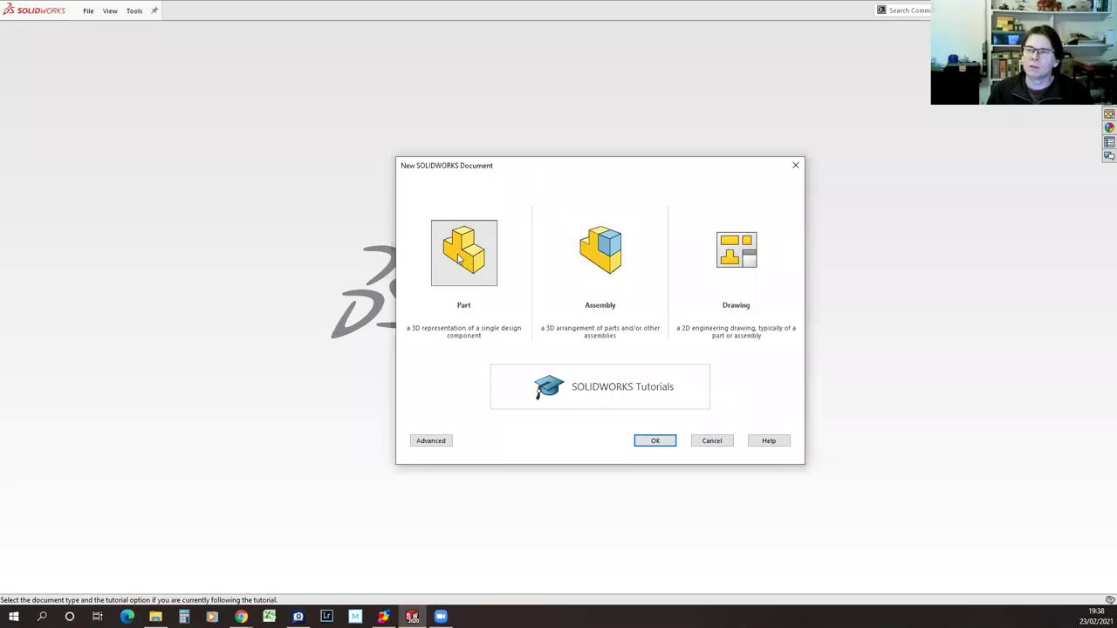
{"action": "left_click", "coordinate": [655, 441]}
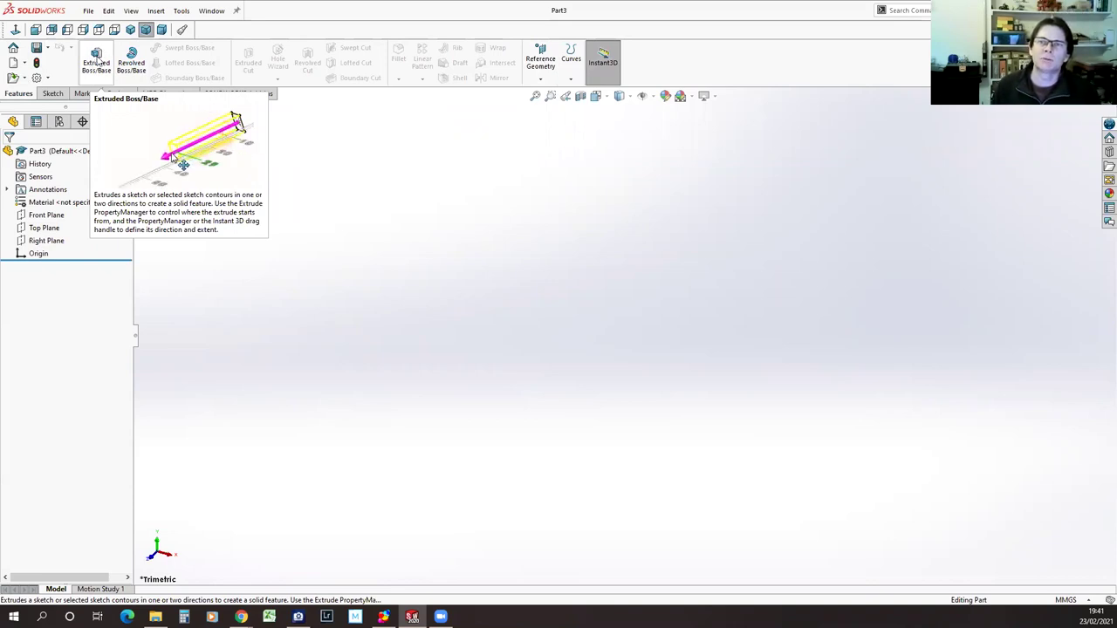
{"action": "left_click", "coordinate": [98, 59]}
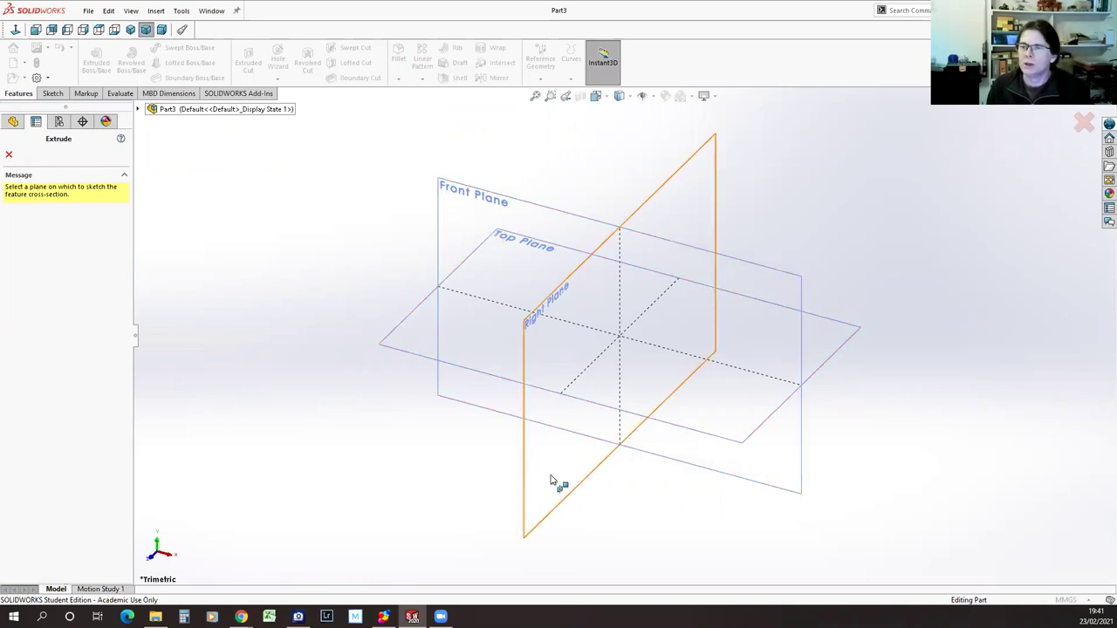
{"action": "left_click", "coordinate": [424, 340]}
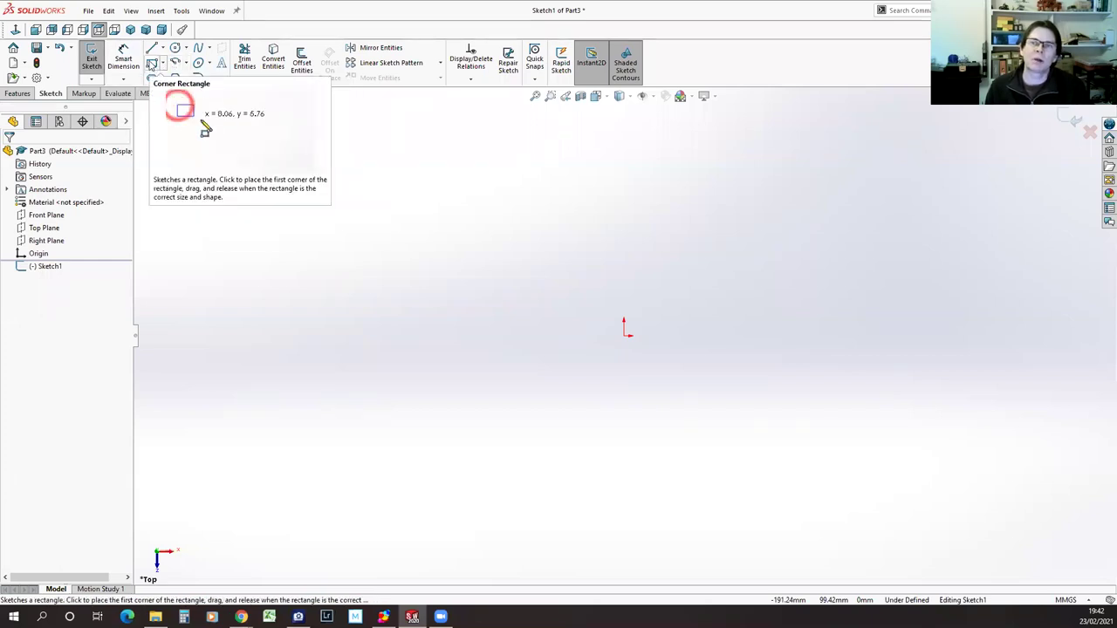
Sketch a corner rectangle about 70 mm wide and 83 mm high, with its lower-left corner on the origin.
{"action": "left_click", "coordinate": [151, 66]}
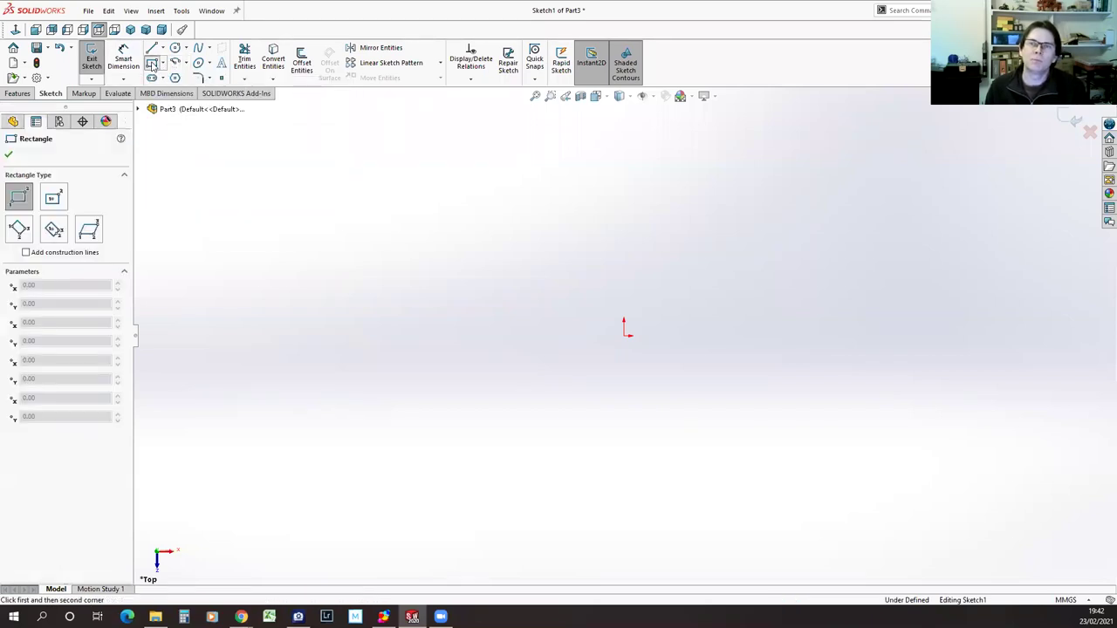
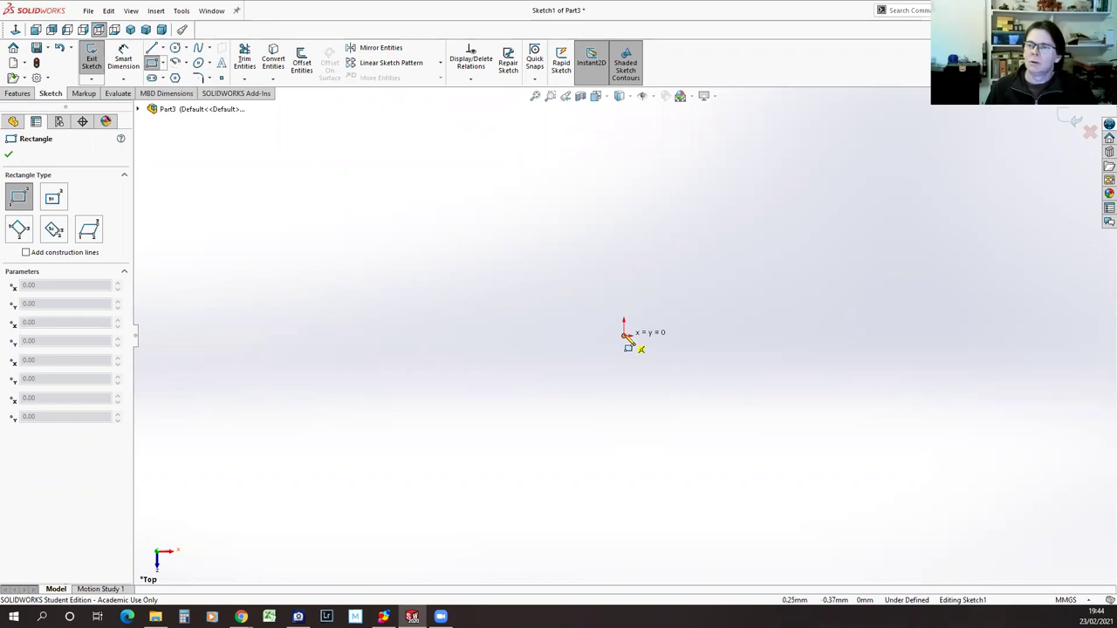
{"action": "left_click", "coordinate": [624, 335]}
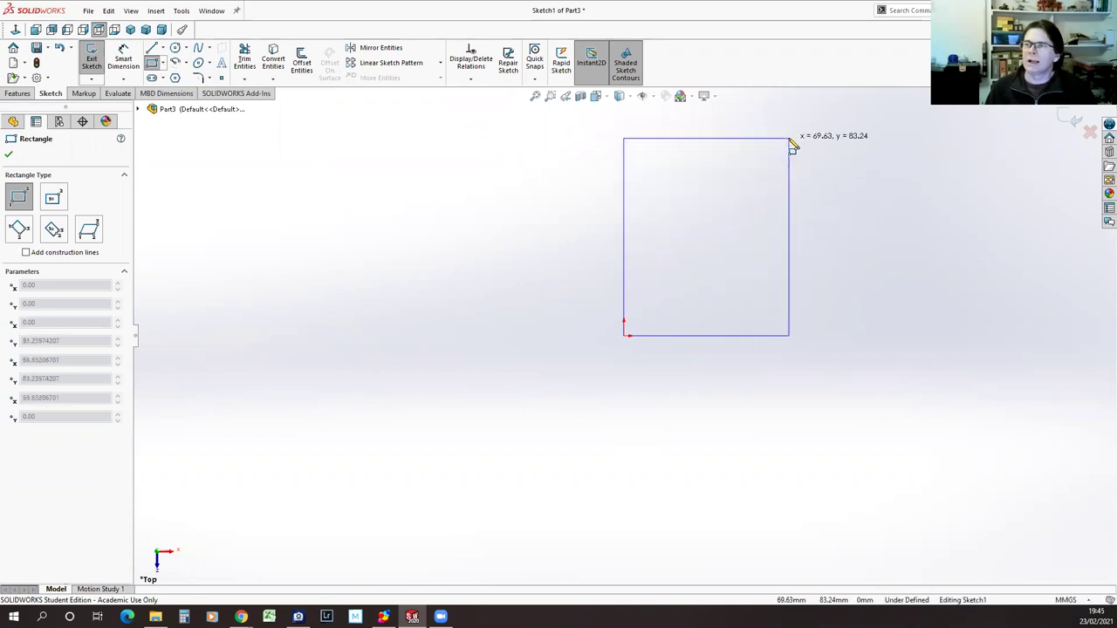
{"action": "left_click", "coordinate": [792, 147]}
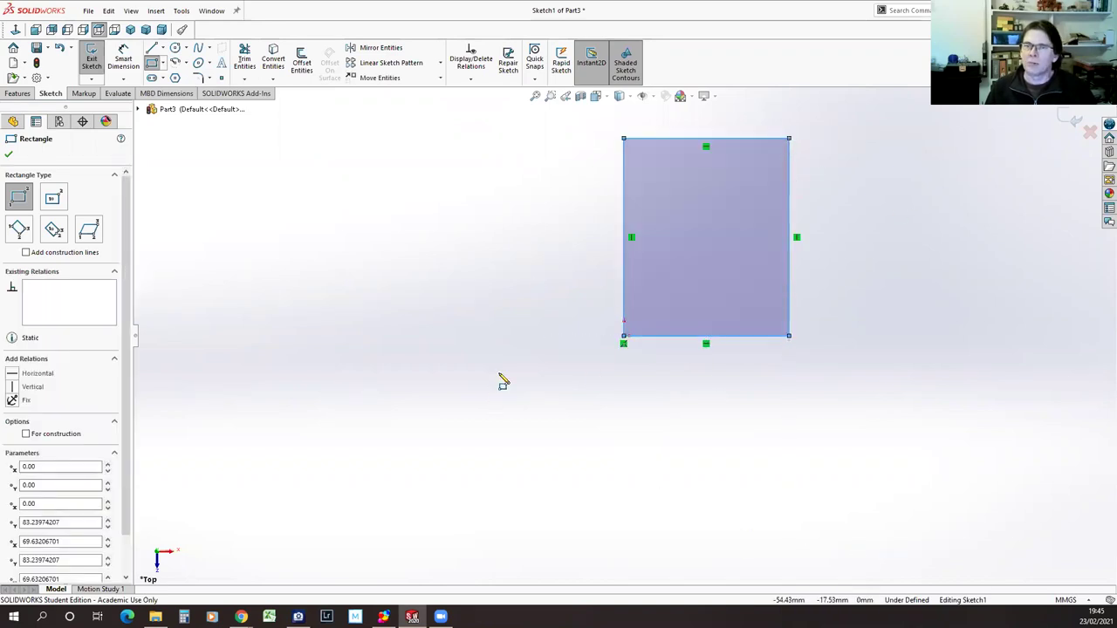
{"action": "left_click", "coordinate": [9, 156]}
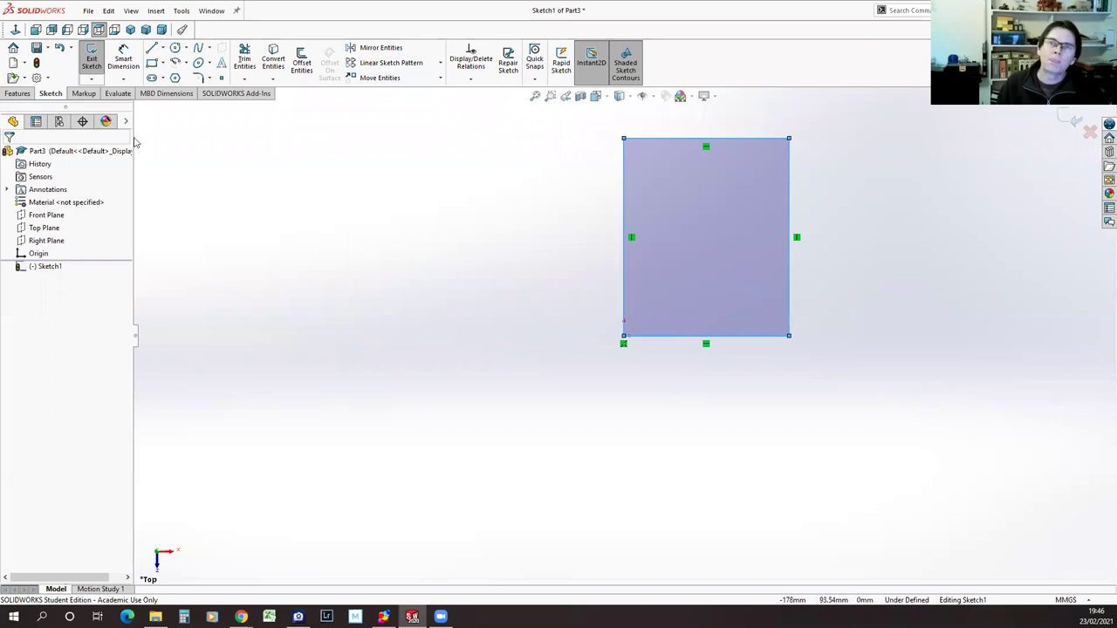
Dimension the rectangle's upper edge to 60 mm and its right edge to 80 mm.
{"action": "left_click", "coordinate": [125, 58]}
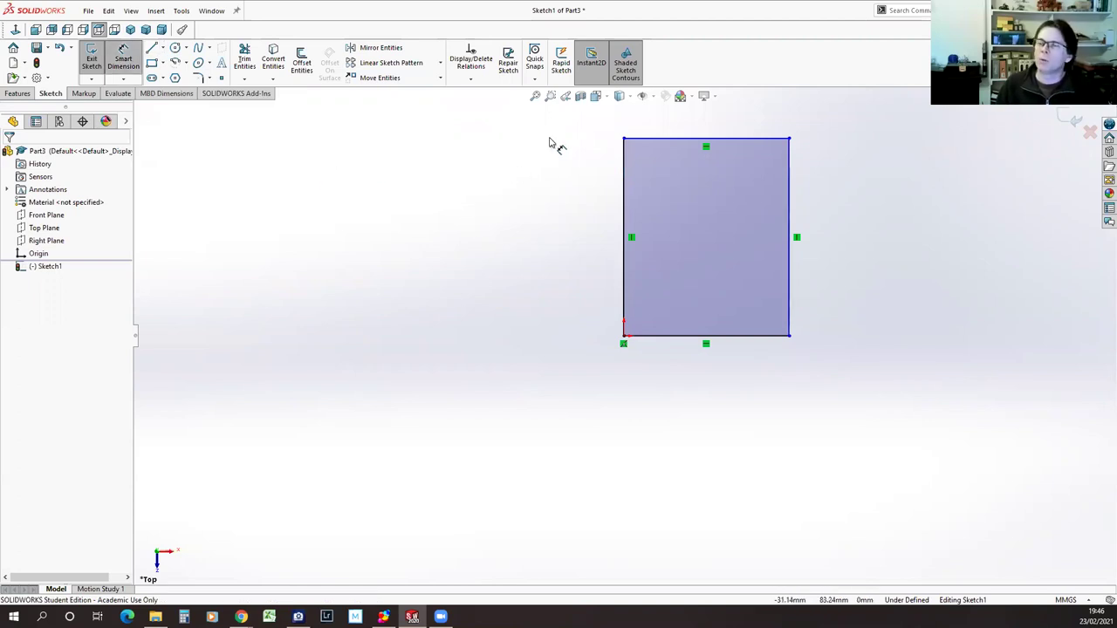
{"action": "left_click", "coordinate": [741, 144]}
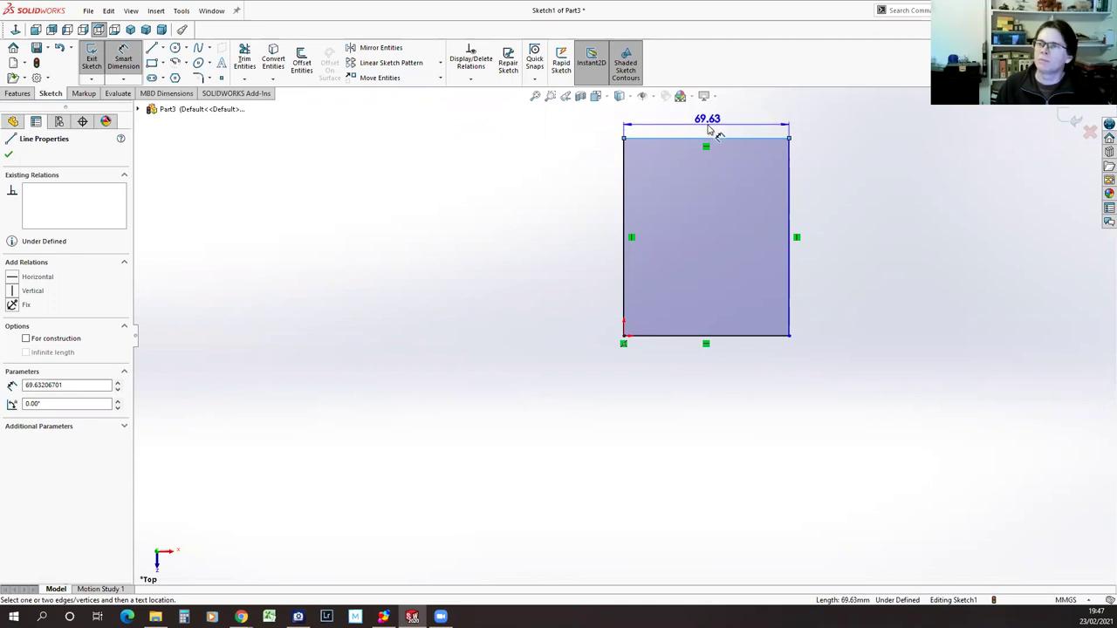
{"action": "left_click", "coordinate": [707, 129]}
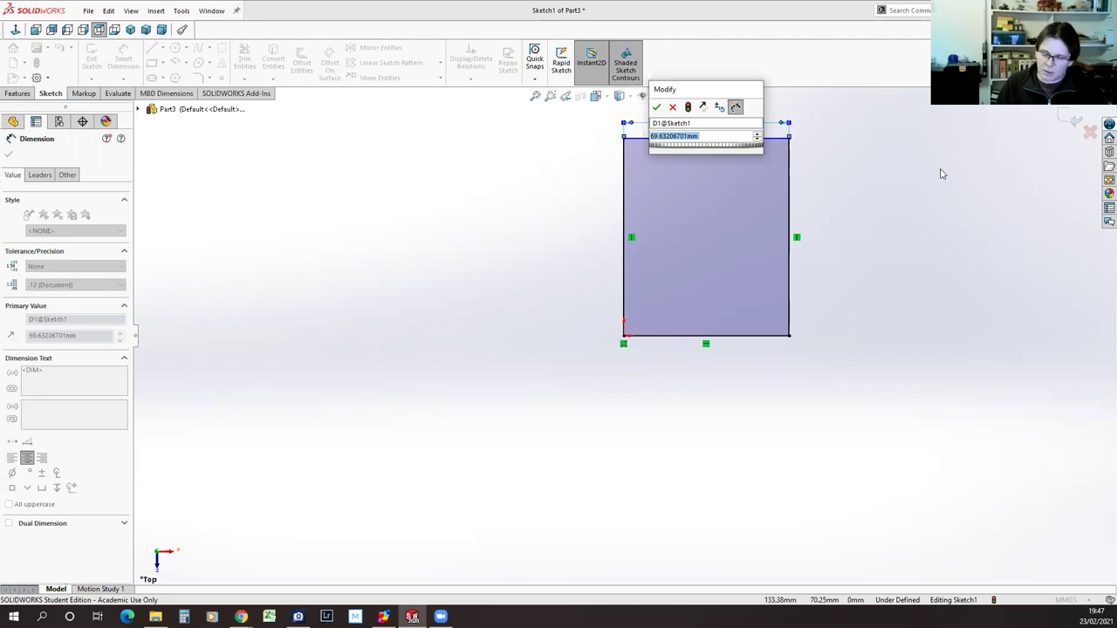
{"action": "type", "text": "60"}
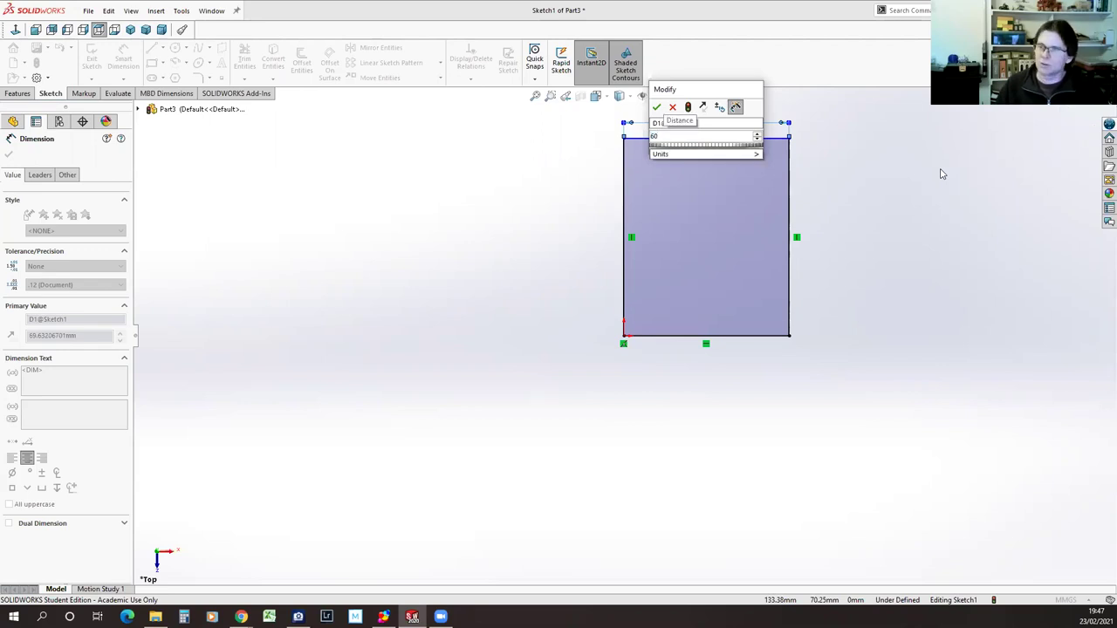
{"action": "key", "text": "Return"}
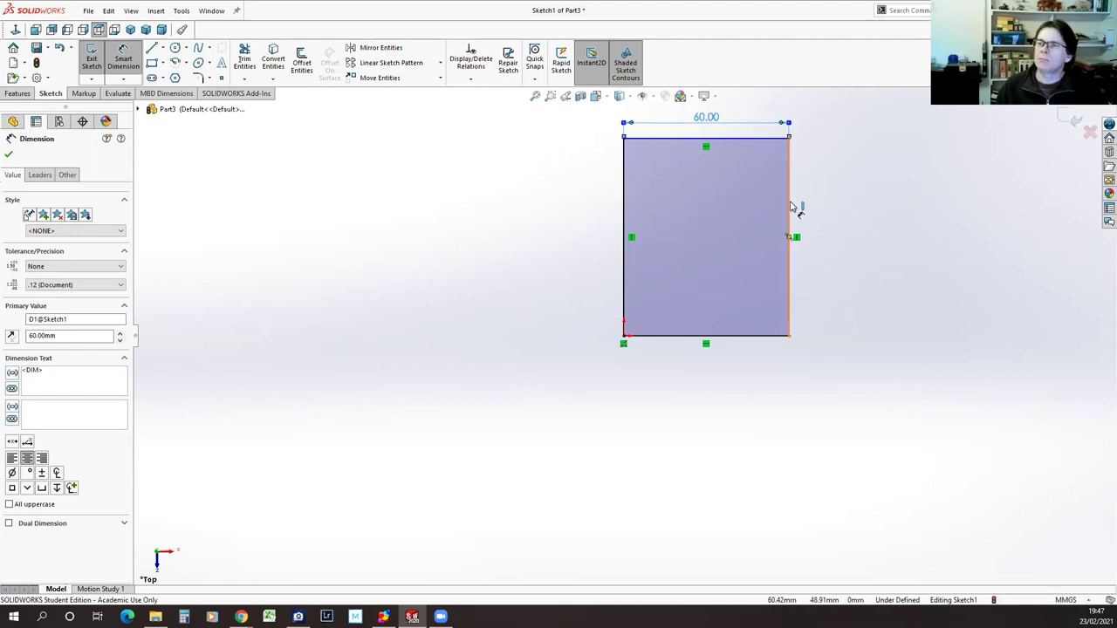
{"action": "left_click", "coordinate": [791, 210]}
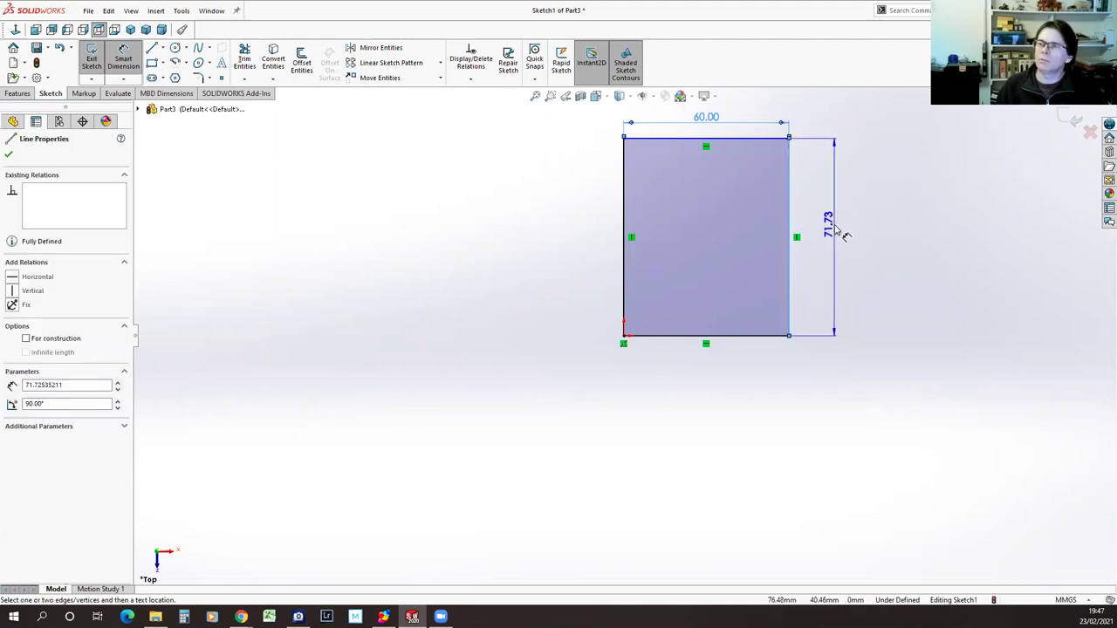
{"action": "left_click", "coordinate": [836, 229]}
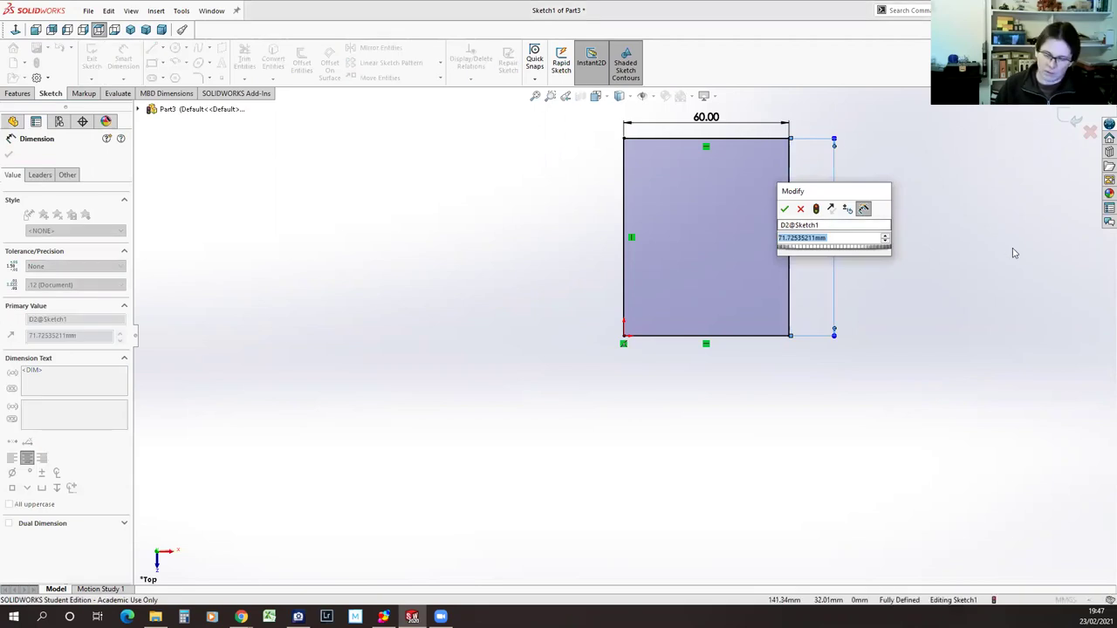
{"action": "type", "text": "80"}
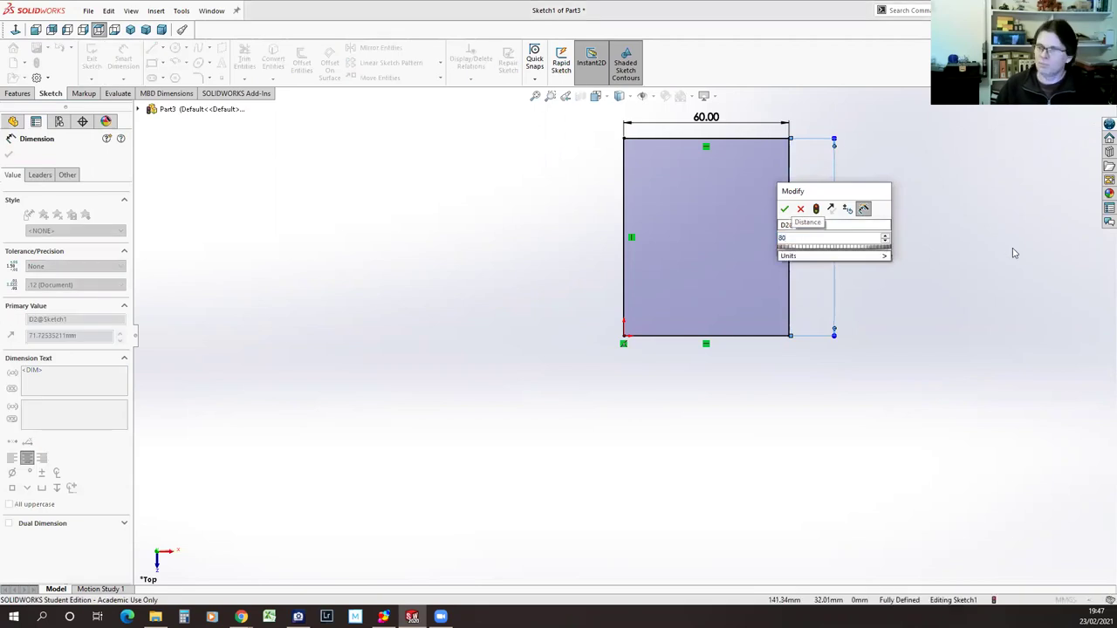
{"action": "key", "text": "Return"}
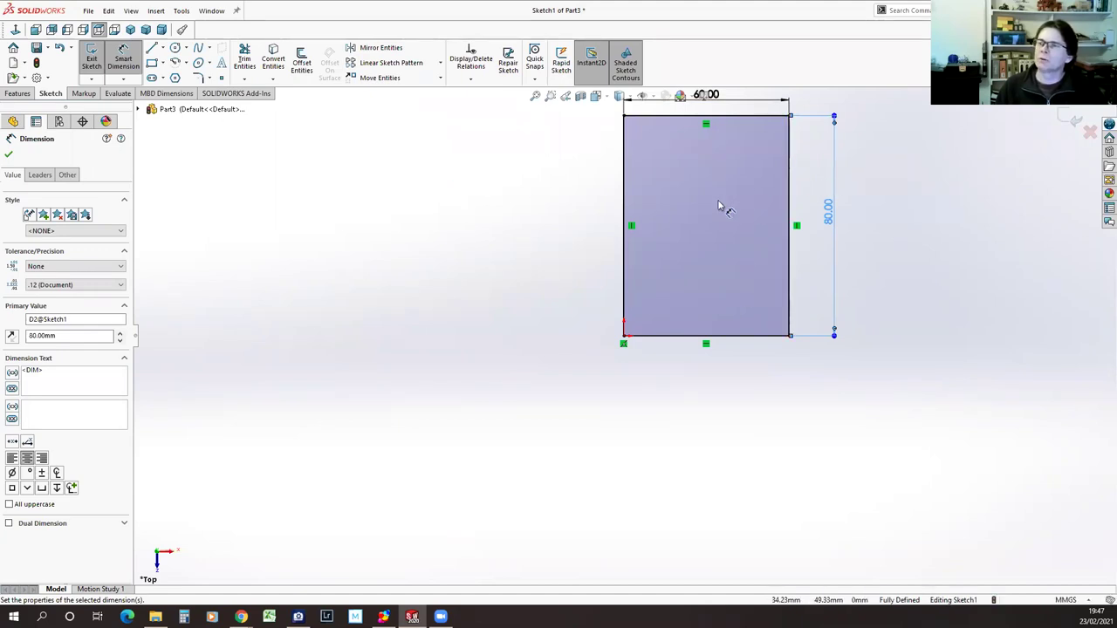
{"action": "key", "text": "f"}
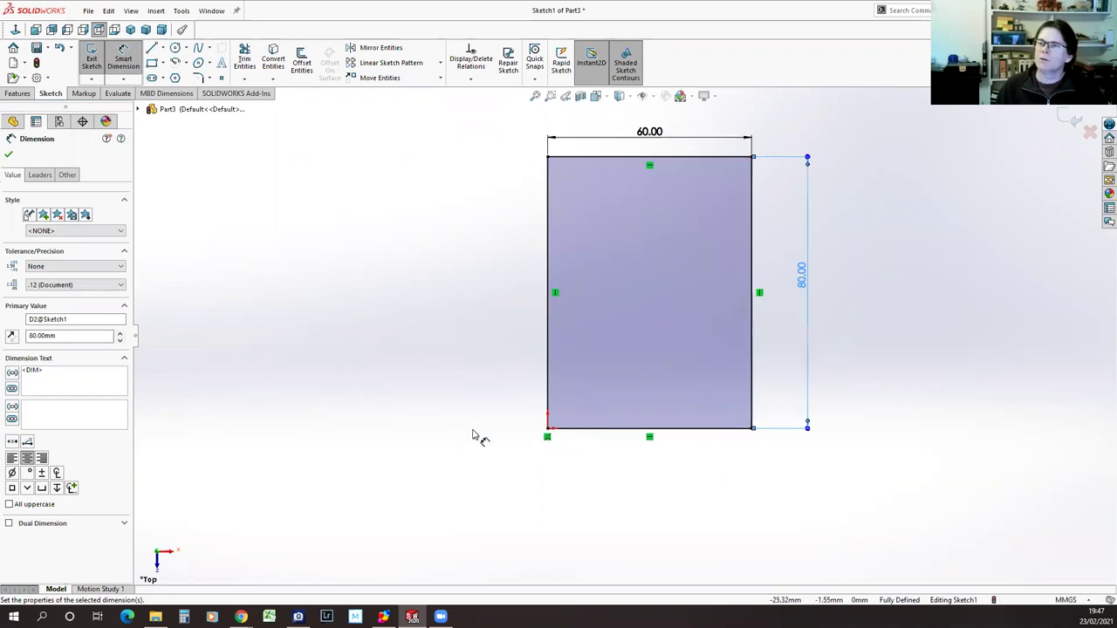
{"action": "scroll", "coordinate": [489, 440], "scroll_direction": "down", "scroll_amount": 3}
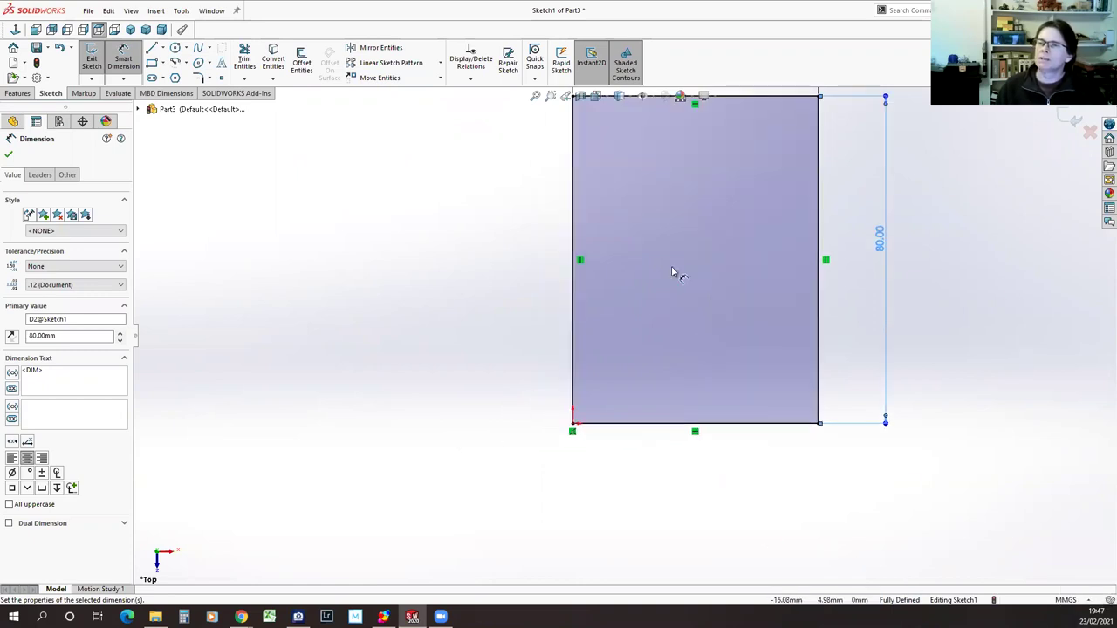
{"action": "scroll", "coordinate": [638, 320], "scroll_direction": "up", "scroll_amount": 5}
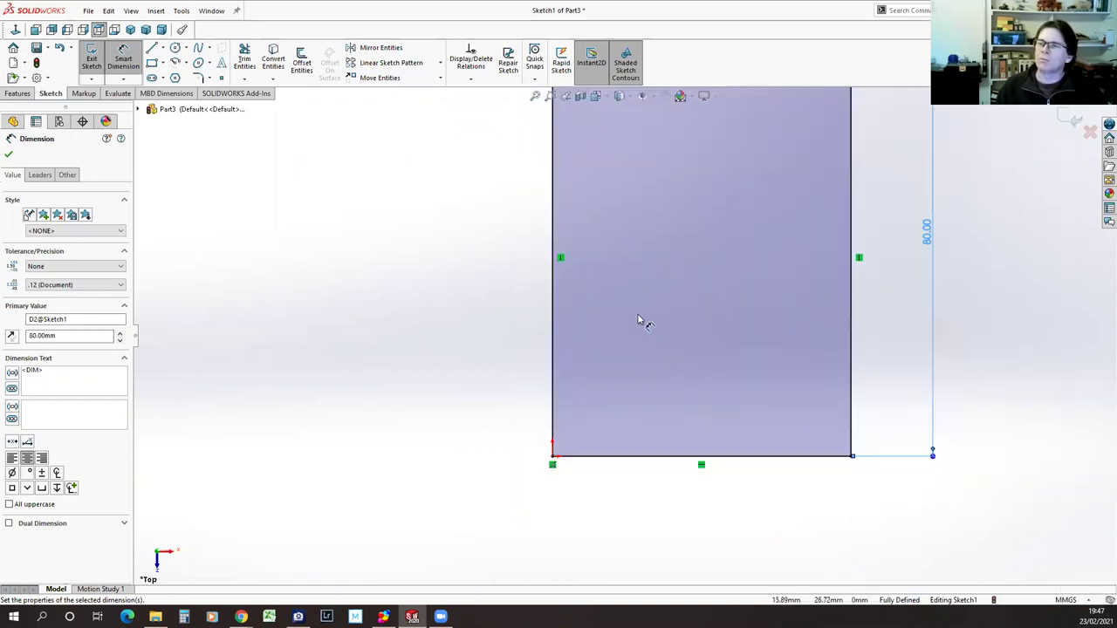
{"action": "scroll", "coordinate": [638, 320], "scroll_direction": "up", "scroll_amount": 1}
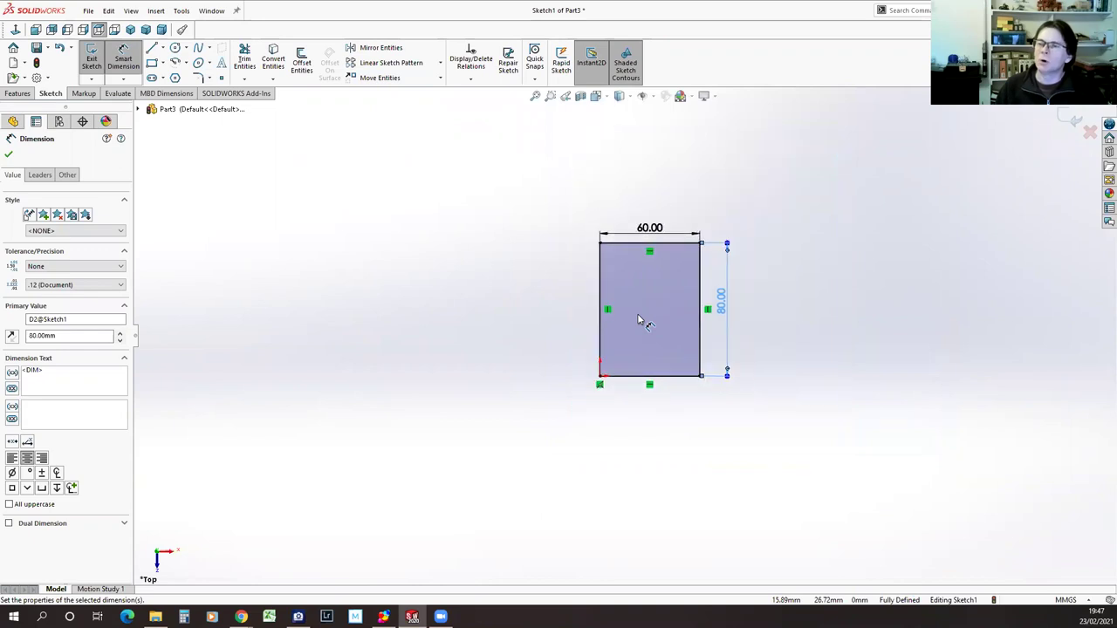
{"action": "scroll", "coordinate": [650, 313], "scroll_direction": "down", "scroll_amount": 2}
{"action": "scroll", "coordinate": [653, 314], "scroll_direction": "up", "scroll_amount": 3}
{"action": "scroll", "coordinate": [652, 316], "scroll_direction": "down", "scroll_amount": 3}
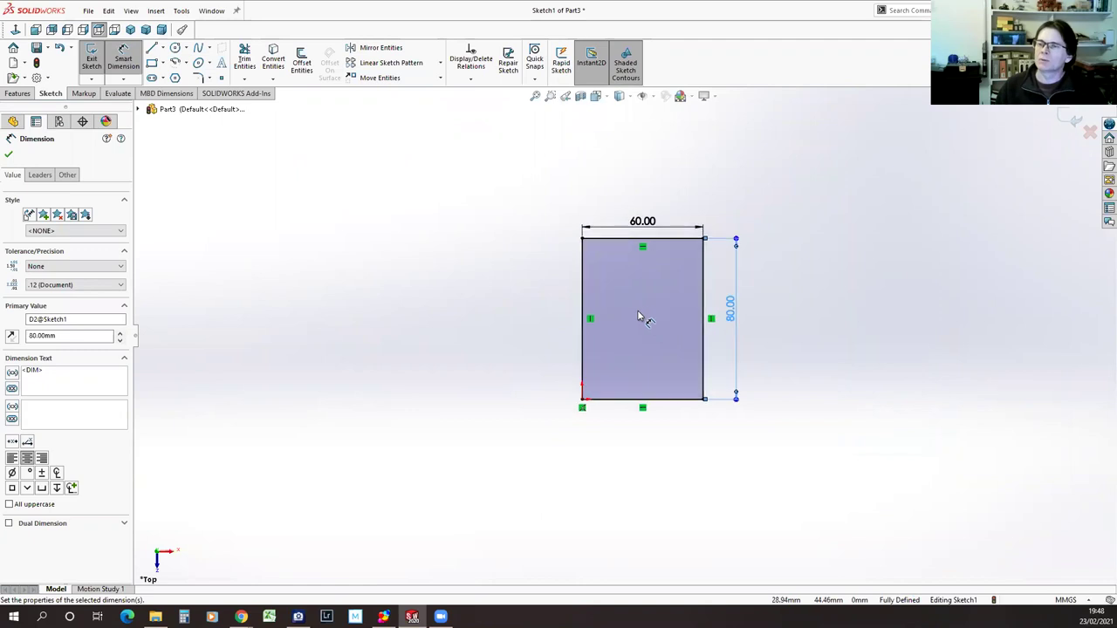
{"action": "scroll", "coordinate": [640, 318], "scroll_direction": "down", "scroll_amount": 3}
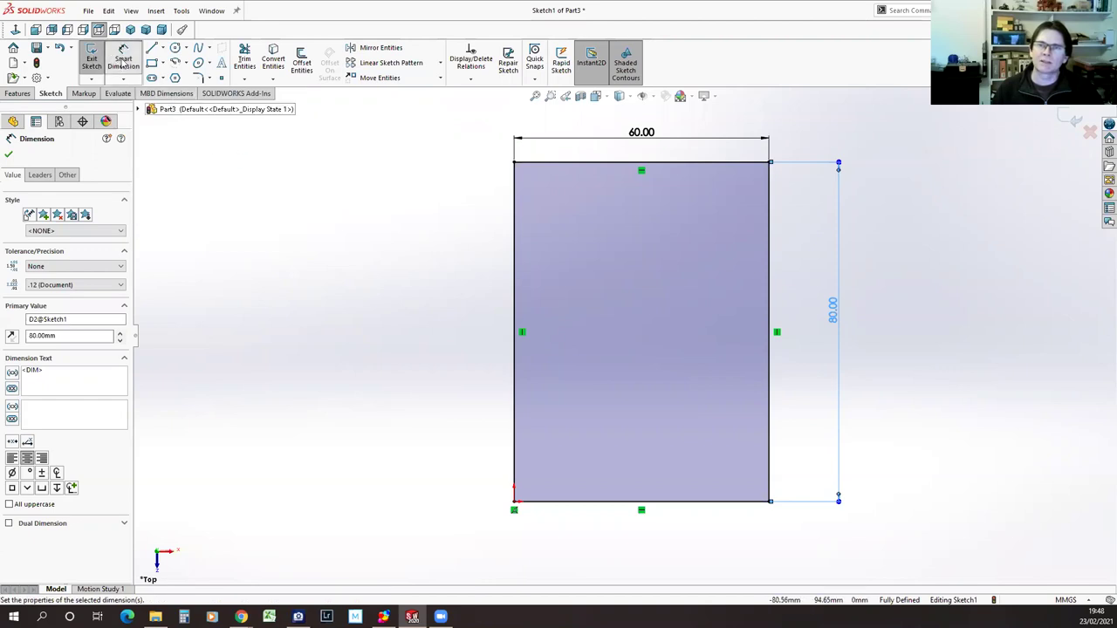
Finish dimensioning, exit the sketch and extrude the rectangle as a blind boss 3 mm deep.
{"action": "left_click", "coordinate": [124, 63]}
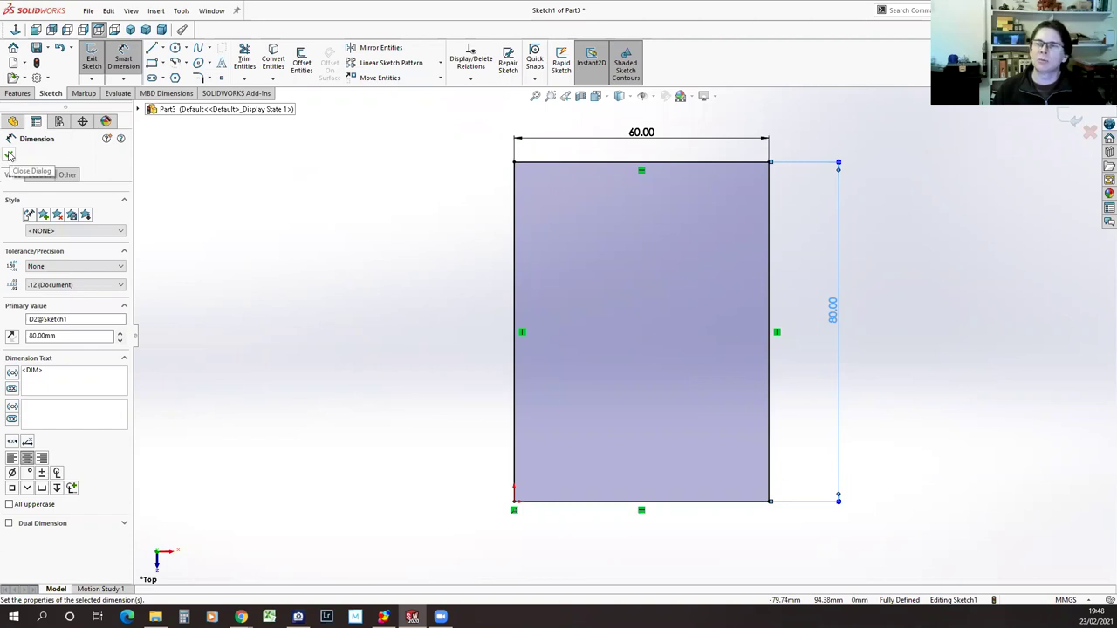
{"action": "left_click", "coordinate": [9, 155]}
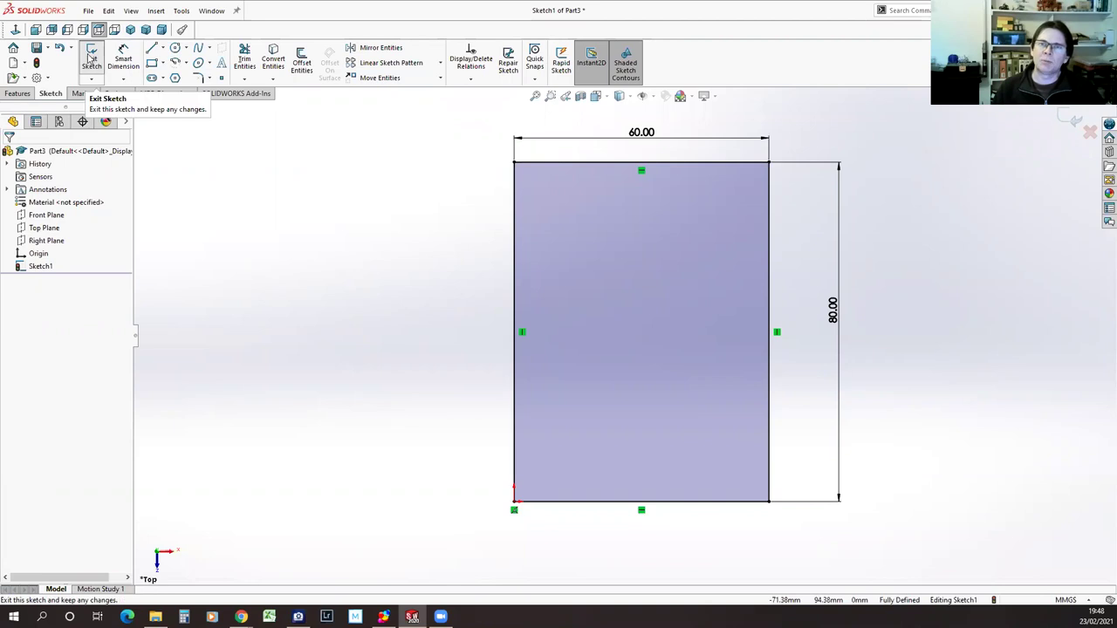
{"action": "key", "text": "e"}
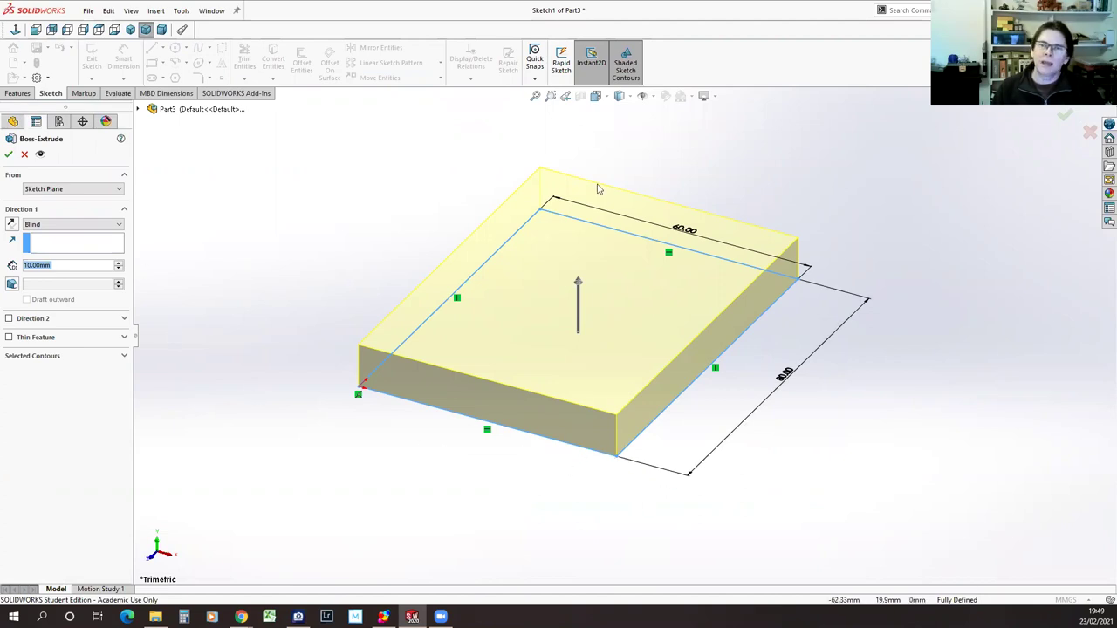
{"action": "mouse_move", "coordinate": [577, 301]}
{"action": "left_mouse_down"}
{"action": "mouse_move", "coordinate": [594, 149]}
{"action": "mouse_move", "coordinate": [584, 281]}
{"action": "mouse_move", "coordinate": [589, 166]}
{"action": "mouse_move", "coordinate": [583, 267]}
{"action": "left_mouse_up"}
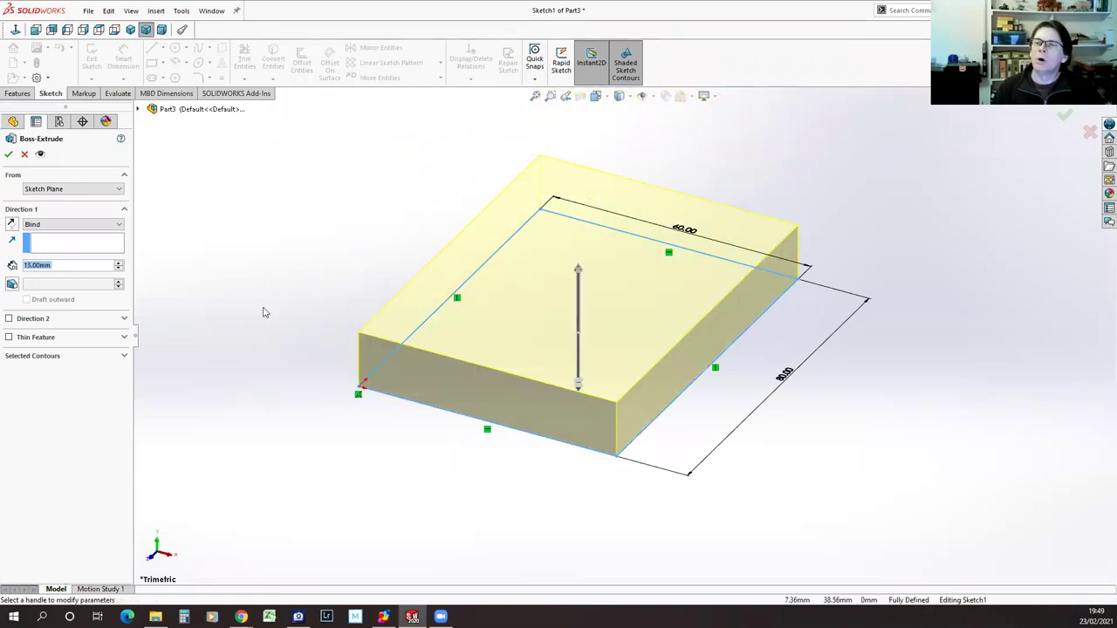
{"action": "left_click", "coordinate": [63, 267]}
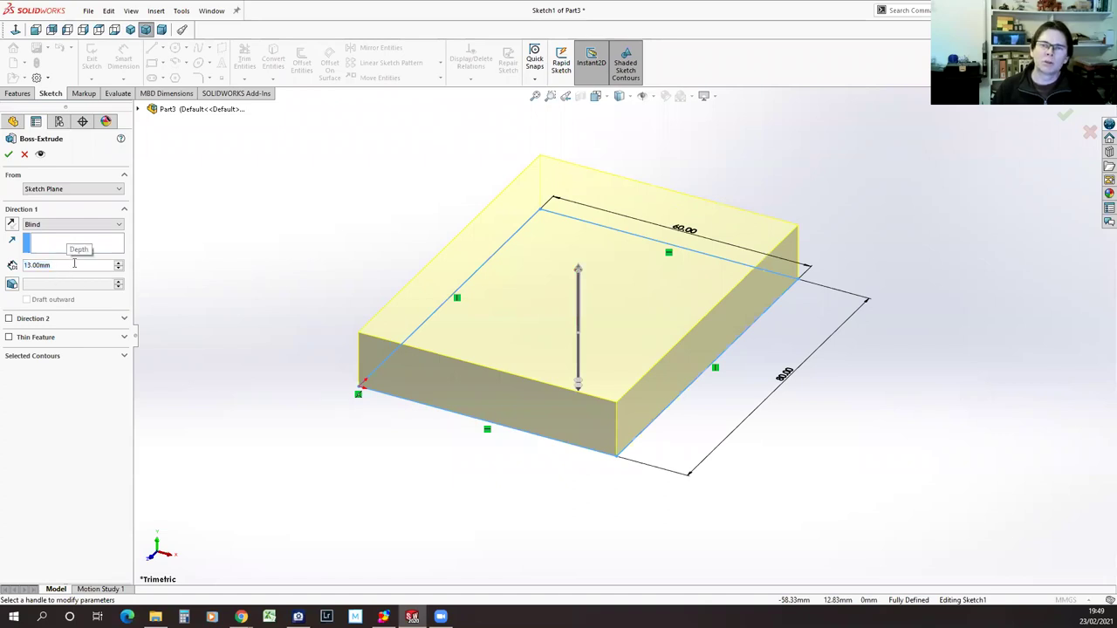
{"action": "left_click_drag", "start_coordinate": [70, 265], "coordinate": [21, 265]}
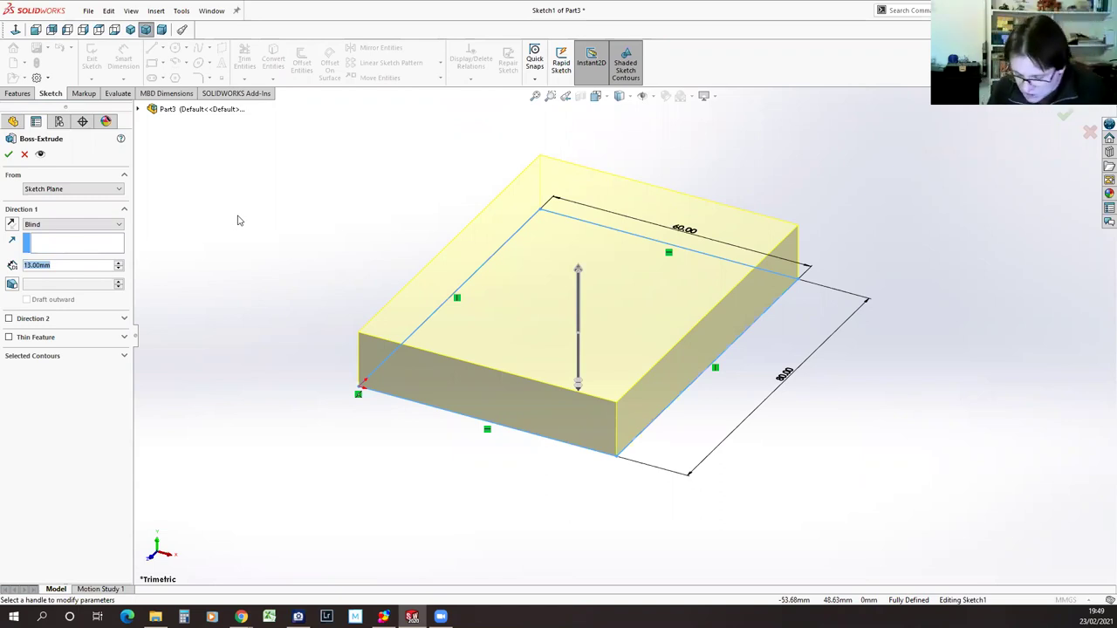
{"action": "type", "text": "3"}
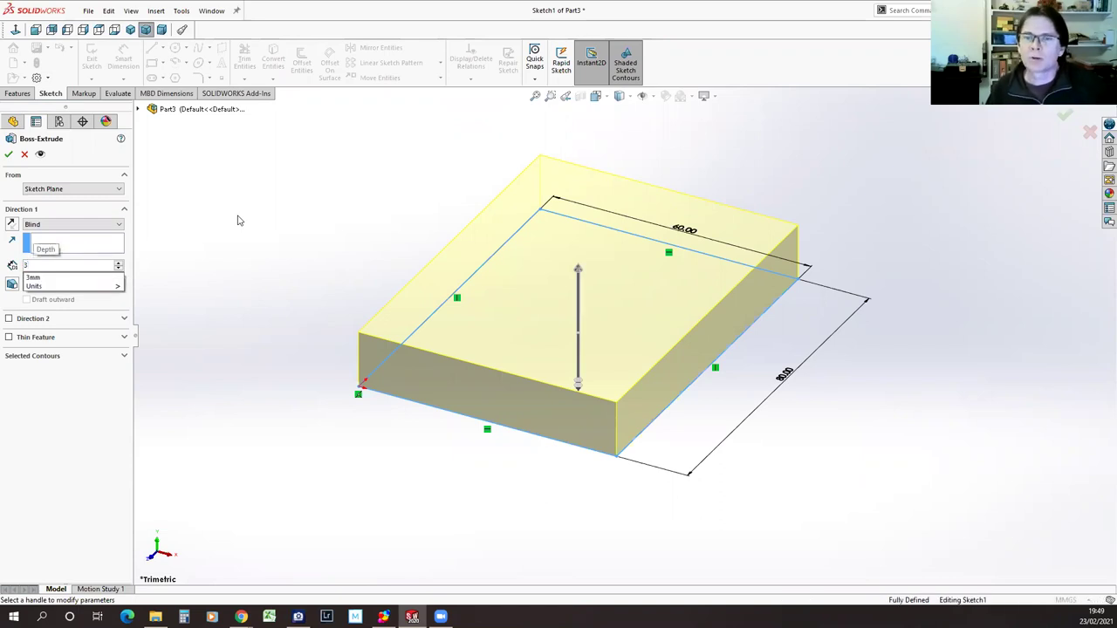
{"action": "left_click", "coordinate": [8, 157]}
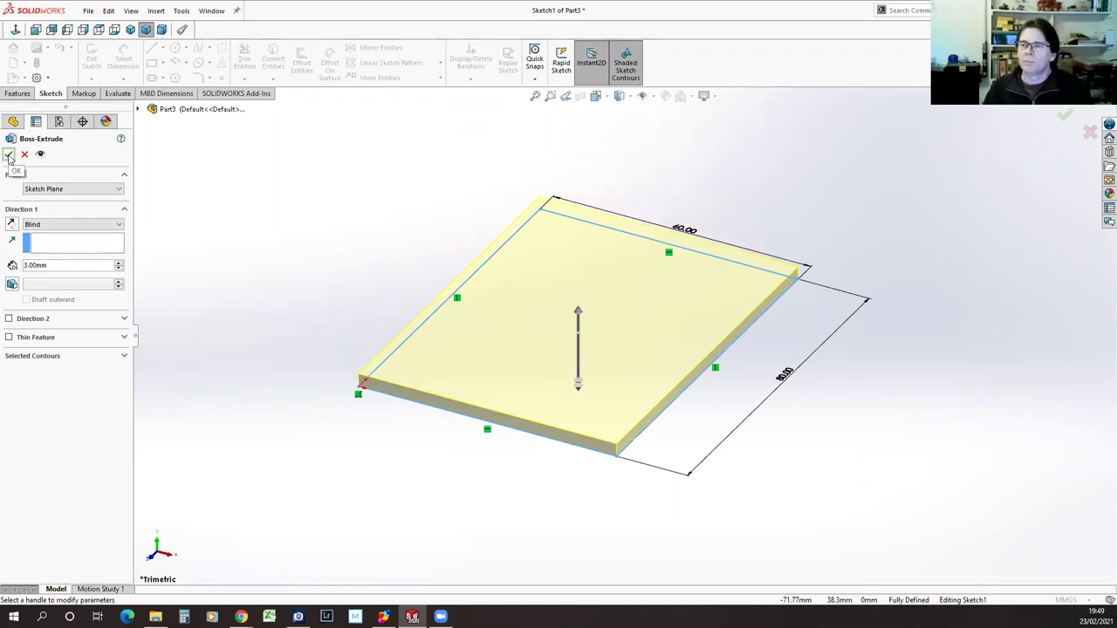
{"action": "left_click", "coordinate": [9, 155]}
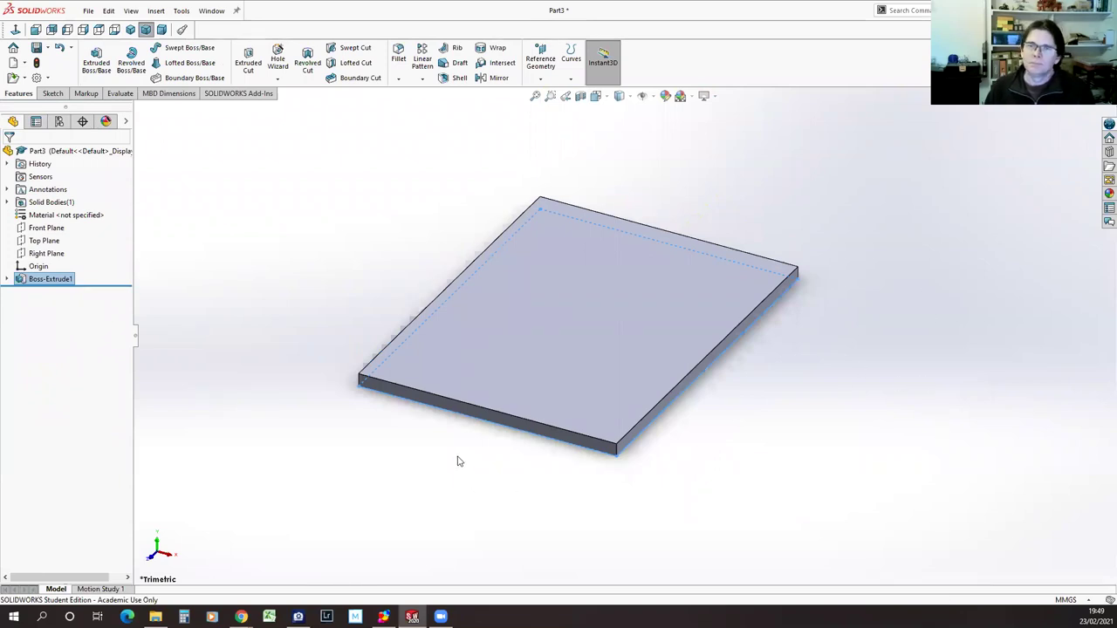
{"action": "left_click", "coordinate": [50, 279]}
{"action": "left_click", "coordinate": [50, 280]}
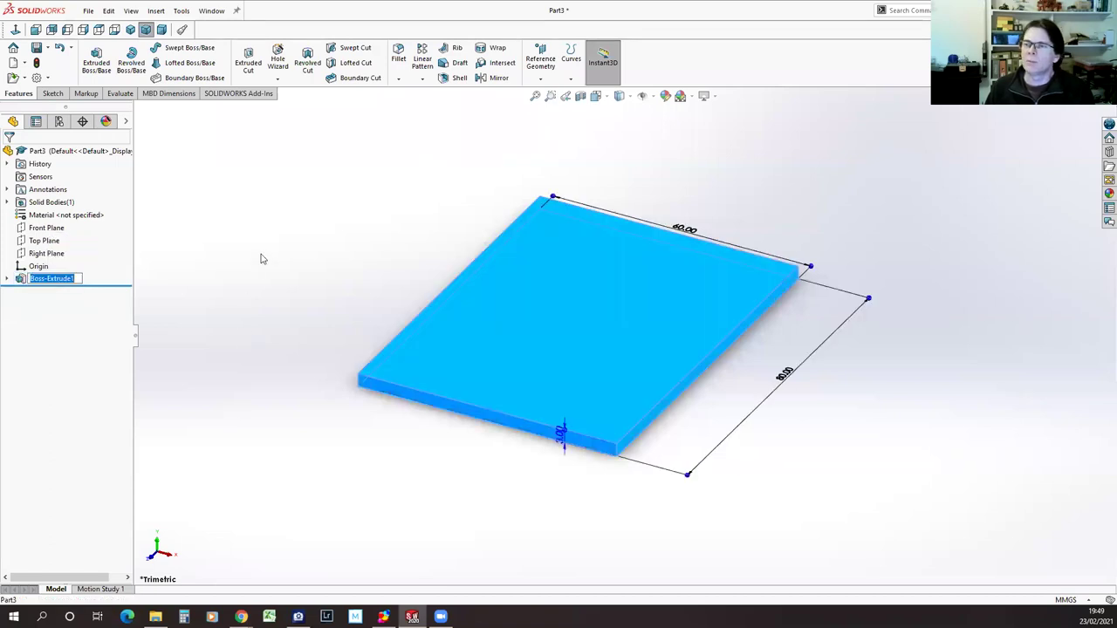
{"action": "mouse_move", "coordinate": [268, 265]}
{"action": "middle_mouse_down"}
{"action": "mouse_move", "coordinate": [296, 221]}
{"action": "mouse_move", "coordinate": [317, 347]}
{"action": "mouse_move", "coordinate": [297, 366]}
{"action": "mouse_move", "coordinate": [304, 409]}
{"action": "mouse_move", "coordinate": [293, 476]}
{"action": "mouse_move", "coordinate": [274, 427]}
{"action": "mouse_move", "coordinate": [292, 349]}
{"action": "mouse_move", "coordinate": [289, 222]}
{"action": "mouse_move", "coordinate": [252, 257]}
{"action": "mouse_move", "coordinate": [254, 332]}
{"action": "mouse_move", "coordinate": [224, 292]}
{"action": "mouse_move", "coordinate": [259, 258]}
{"action": "mouse_move", "coordinate": [259, 207]}
{"action": "mouse_move", "coordinate": [244, 233]}
{"action": "mouse_move", "coordinate": [255, 265]}
{"action": "middle_mouse_up"}
{"action": "scroll", "coordinate": [255, 265], "scroll_direction": "down", "scroll_amount": 2}
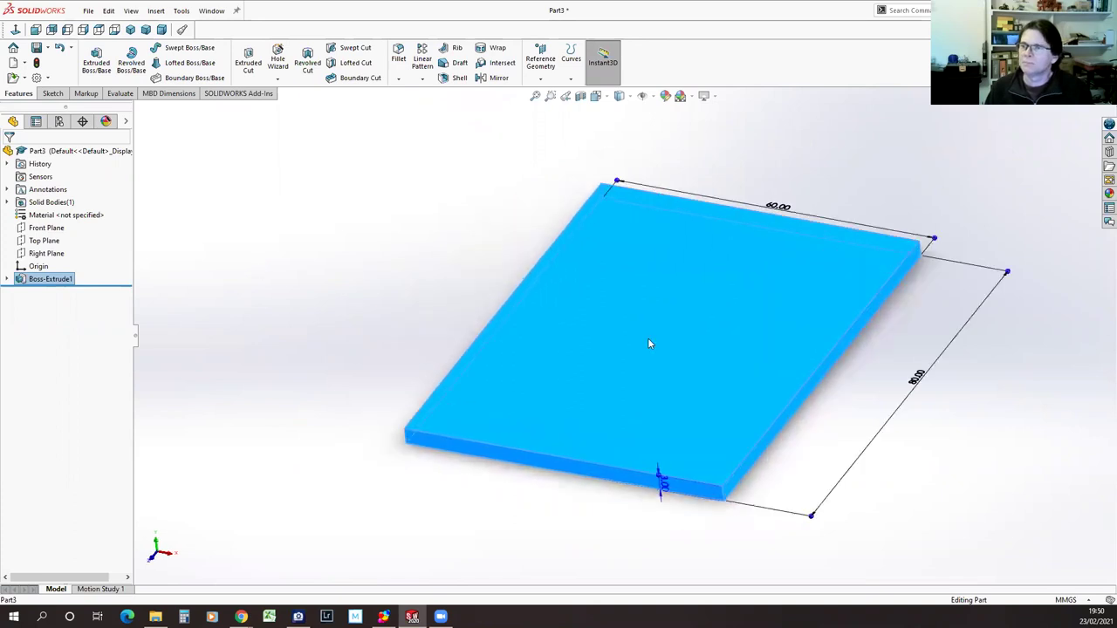
Set the base plate's 60 mm width dimension to 50 mm directly on the extruded feature.
{"action": "left_click", "coordinate": [1009, 381]}
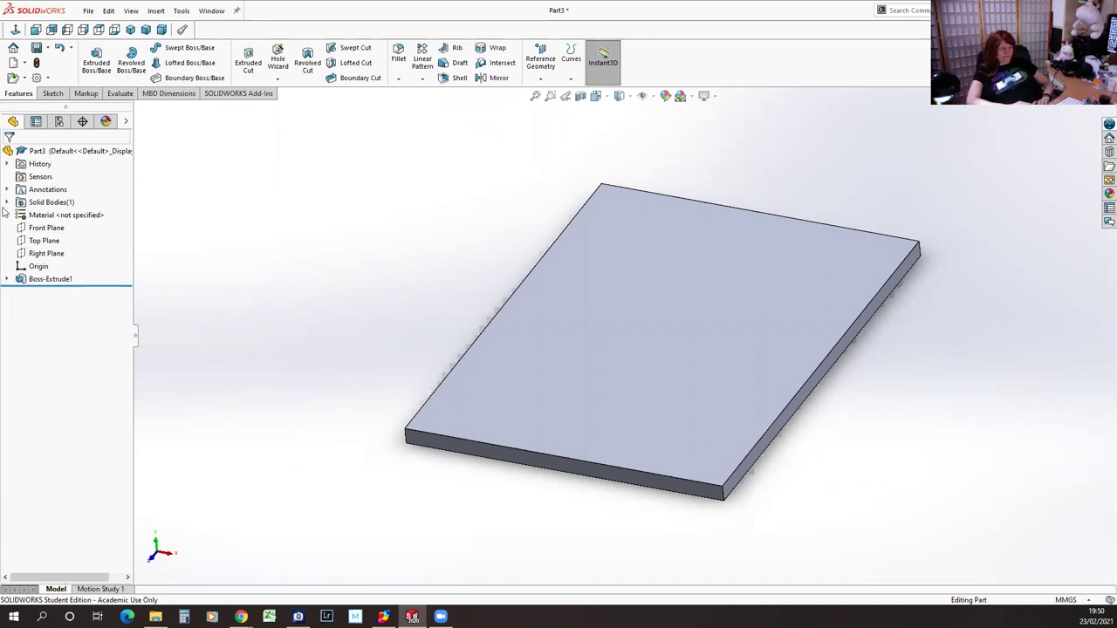
{"action": "left_click", "coordinate": [54, 279]}
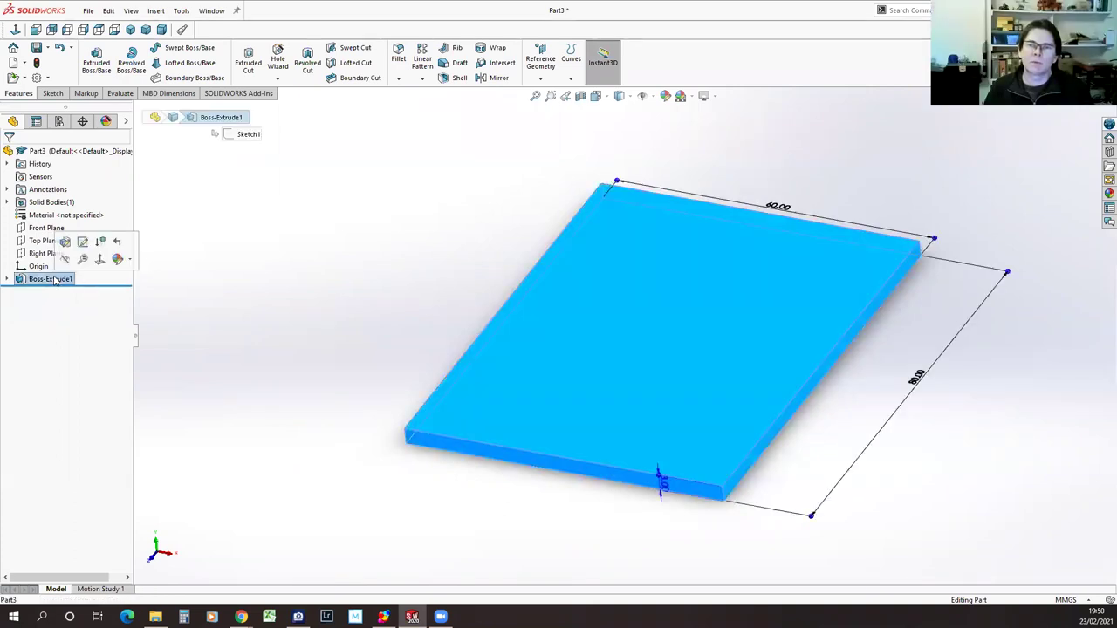
{"action": "double_click", "coordinate": [777, 206]}
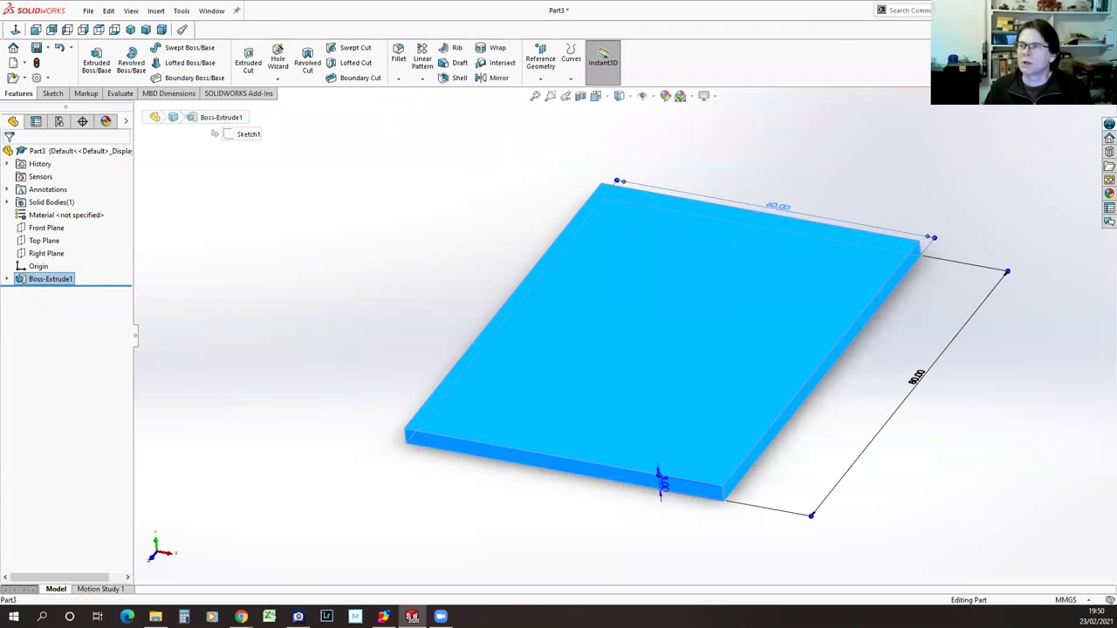
{"action": "type", "text": "50"}
{"action": "key", "text": "Return"}
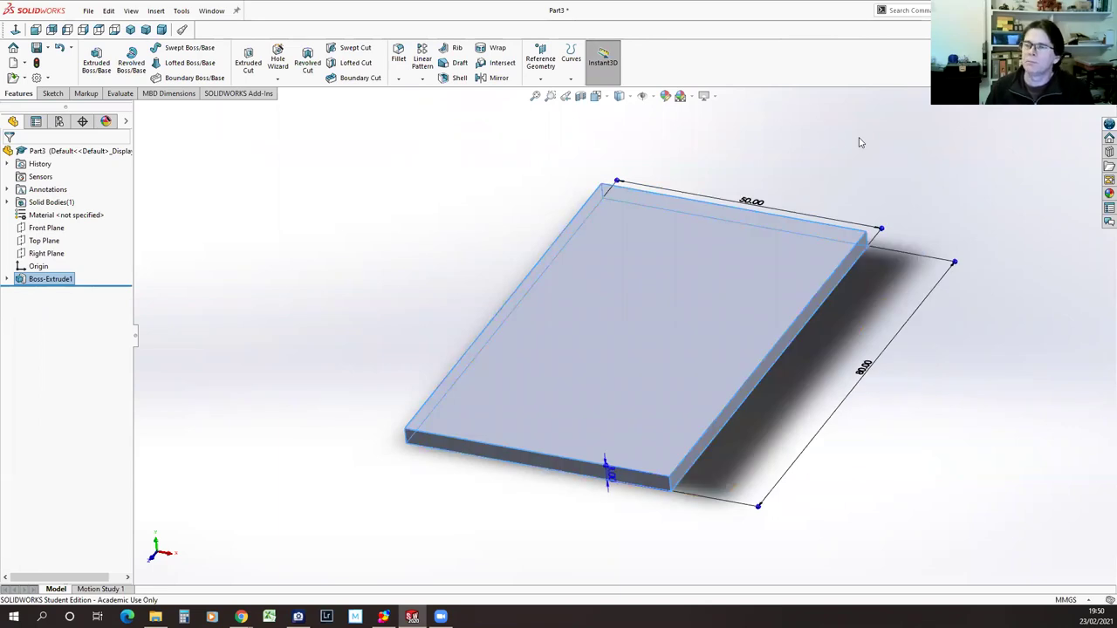
Set the base plate's width dimension to 60 mm and deselect the extruded feature.
{"action": "double_click", "coordinate": [751, 202]}
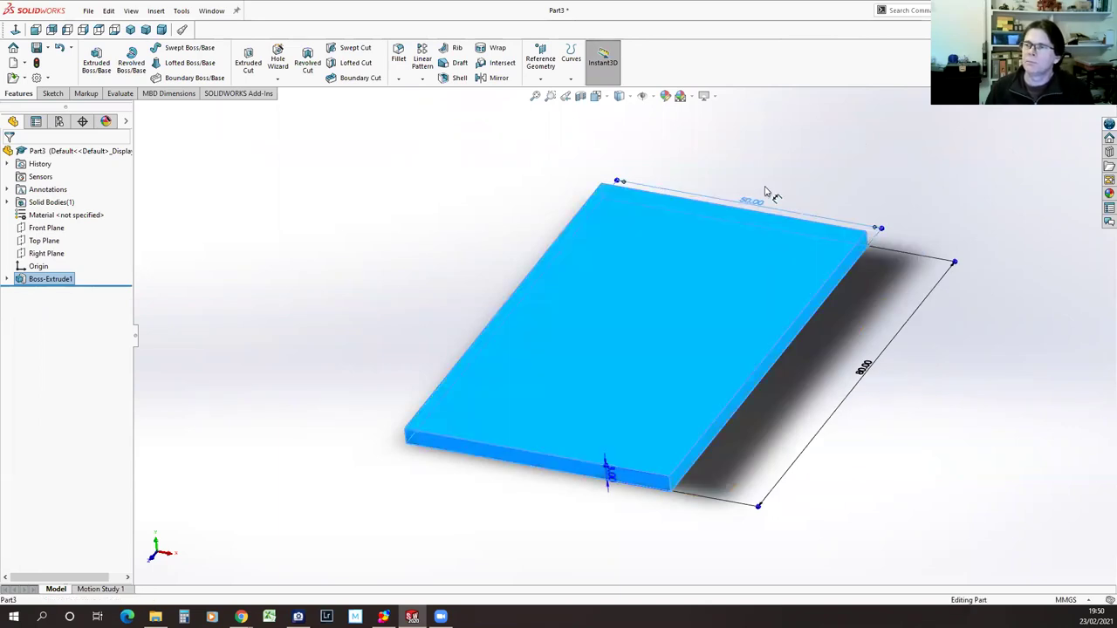
{"action": "type", "text": "60"}
{"action": "key", "text": "Return"}
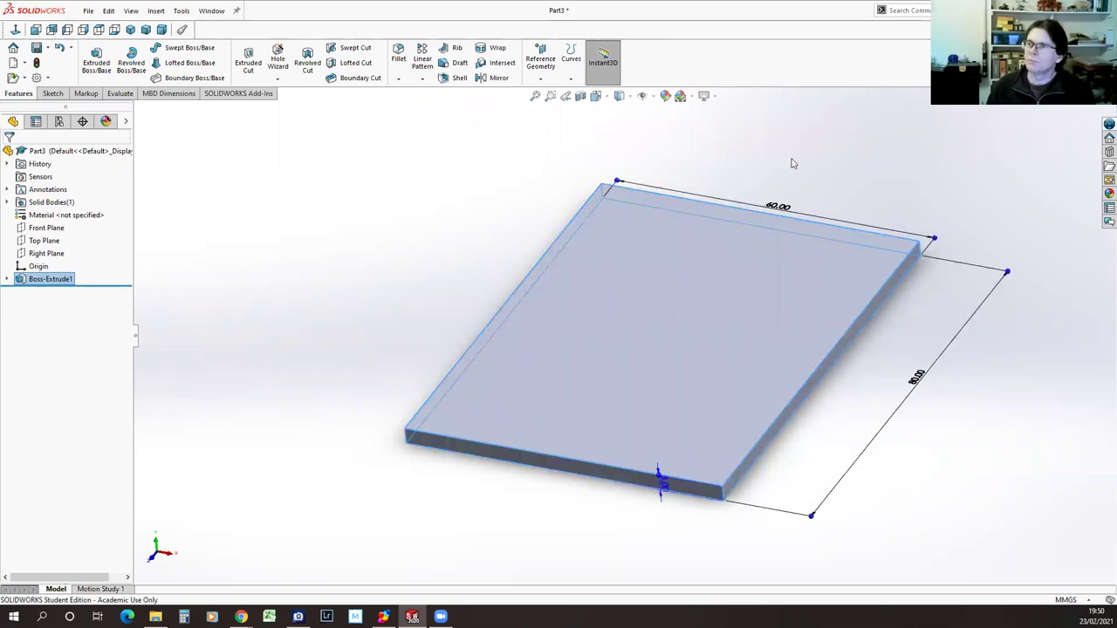
{"action": "left_click", "coordinate": [379, 254]}
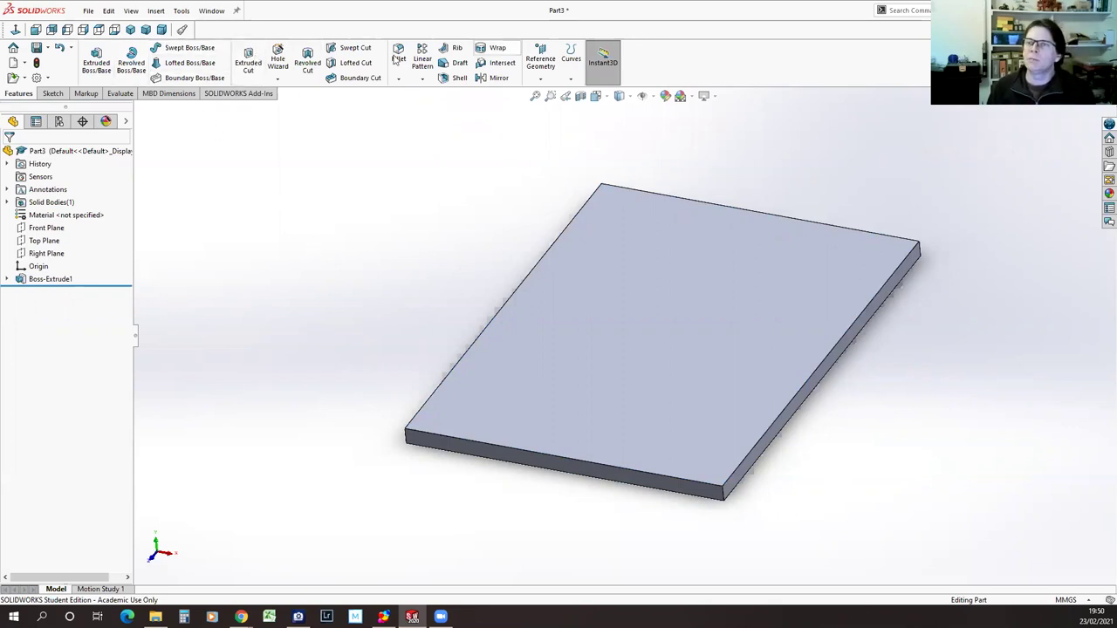
Start an Extruded Cut sketch on the plate's upper face and view it squarely in the Top orientation.
{"action": "left_click", "coordinate": [248, 62]}
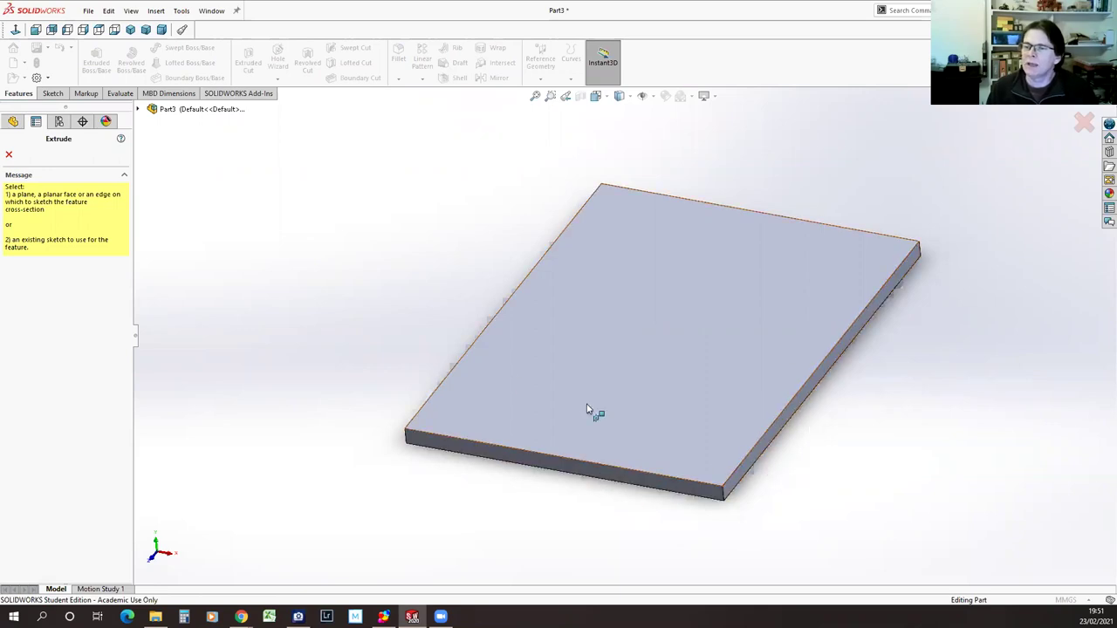
{"action": "left_click", "coordinate": [630, 324]}
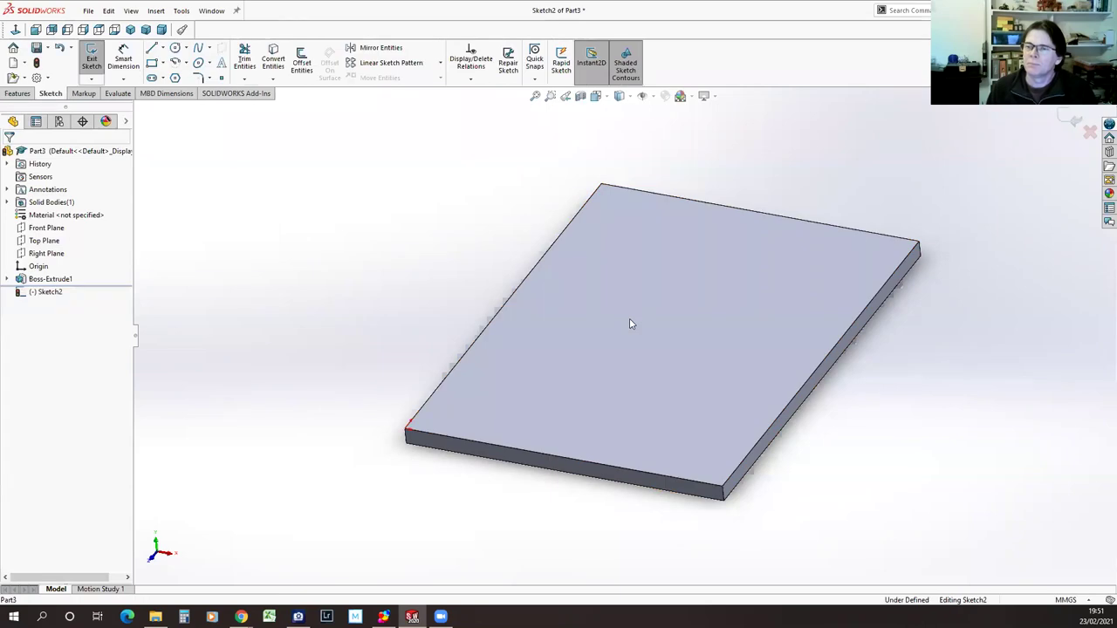
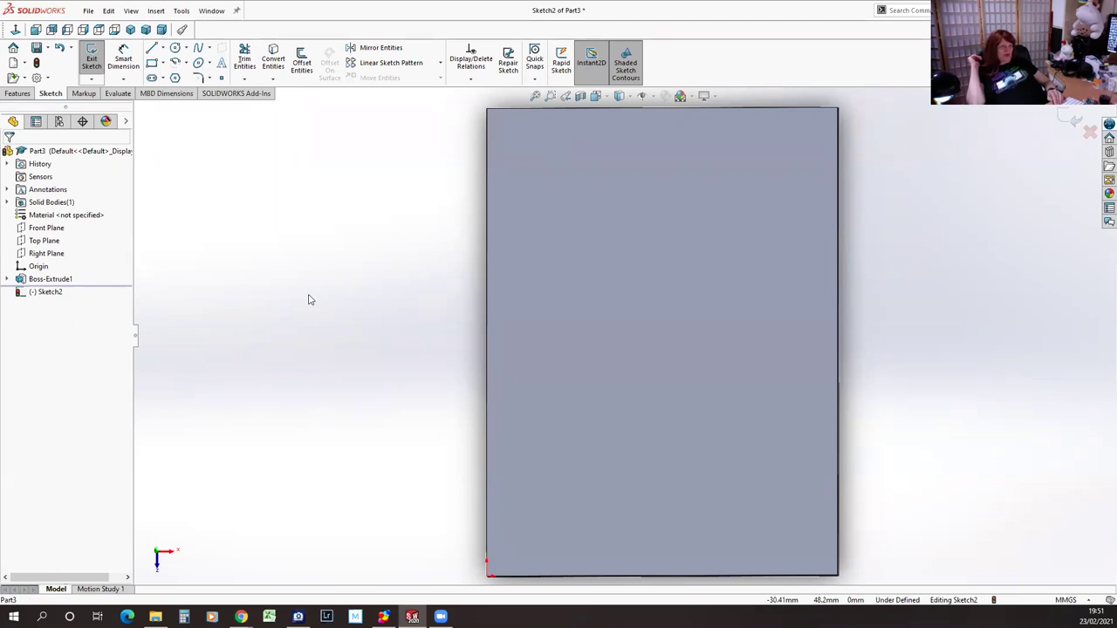
{"action": "middle_click_drag", "start_coordinate": [404, 354], "coordinate": [783, 417]}
{"action": "key", "text": "space"}
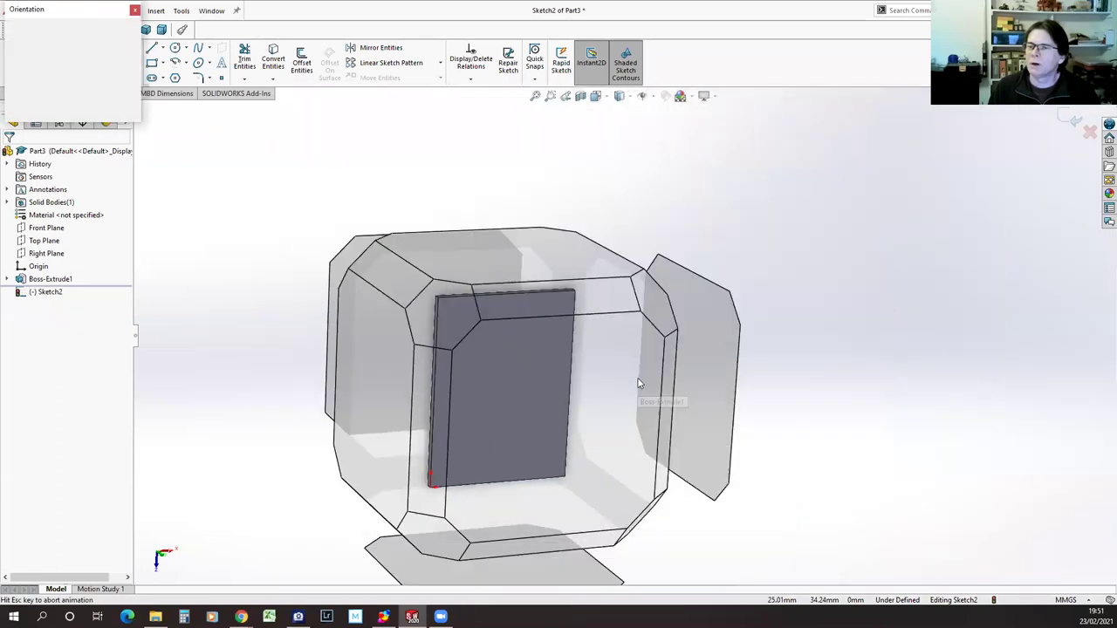
{"action": "left_click", "coordinate": [478, 403]}
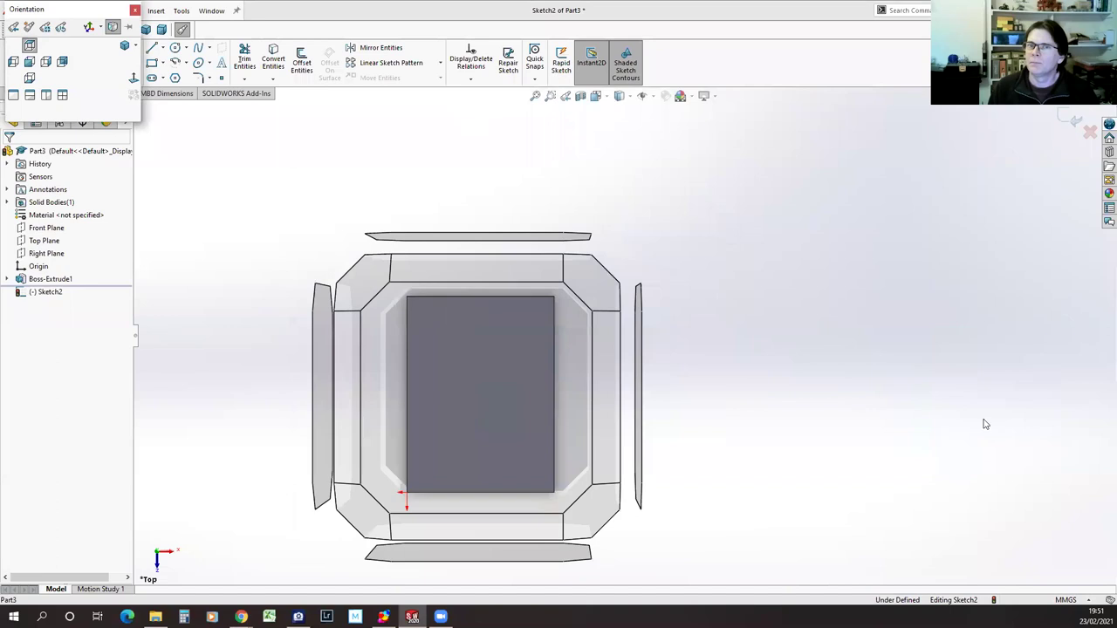
{"action": "key", "text": "ctrl+8"}
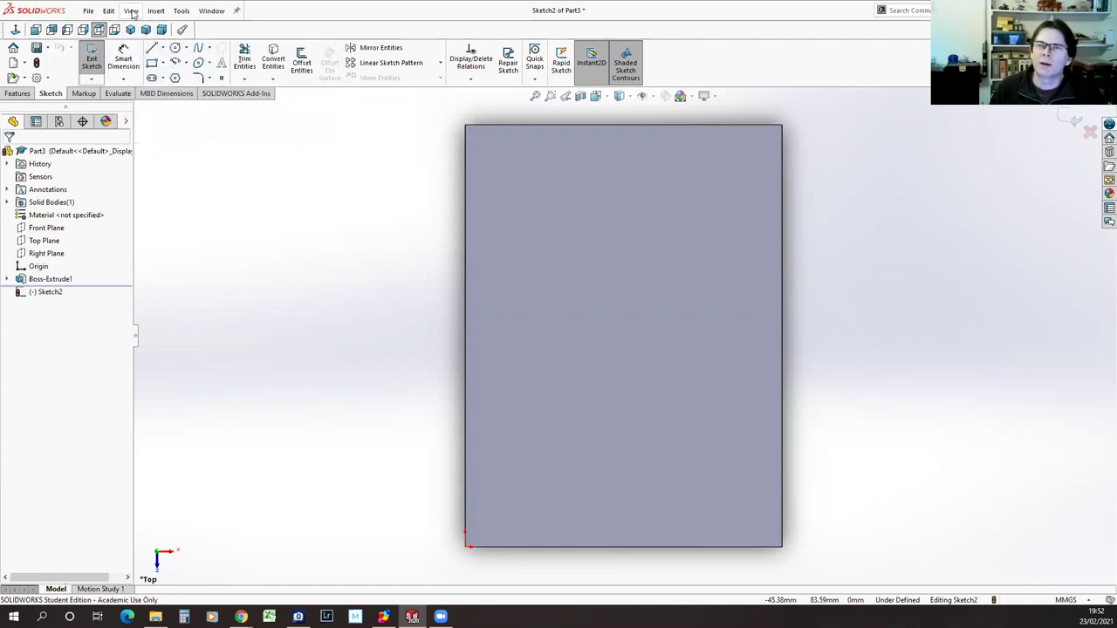
Examine the plate from the front and from an angled view, and return to the Top orientation.
{"action": "left_click", "coordinate": [131, 11]}
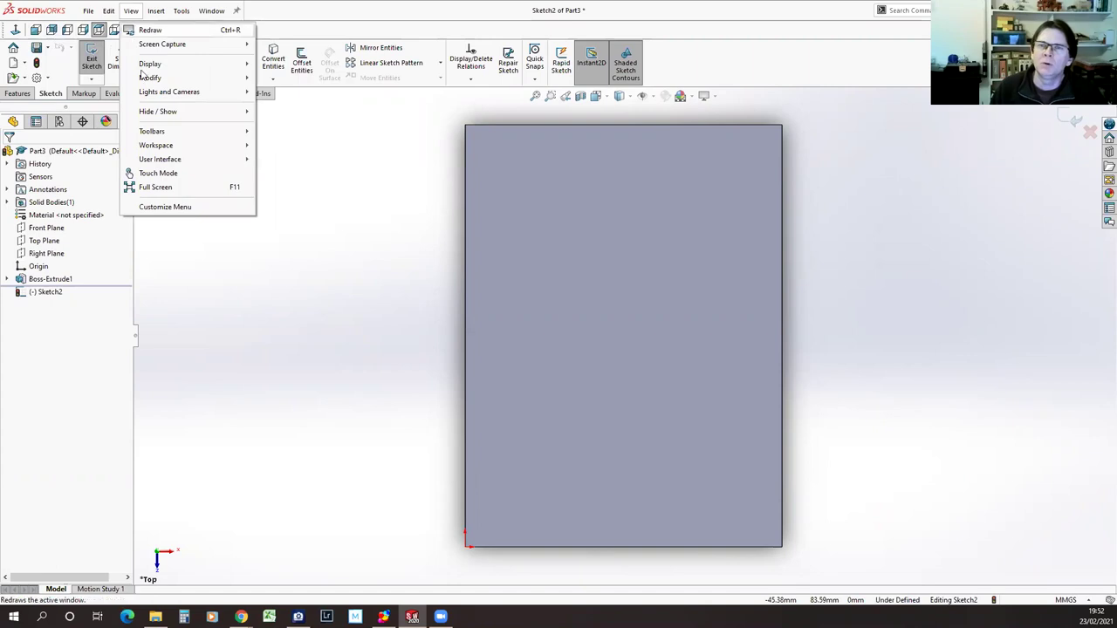
{"action": "mouse_move", "coordinate": [149, 133]}
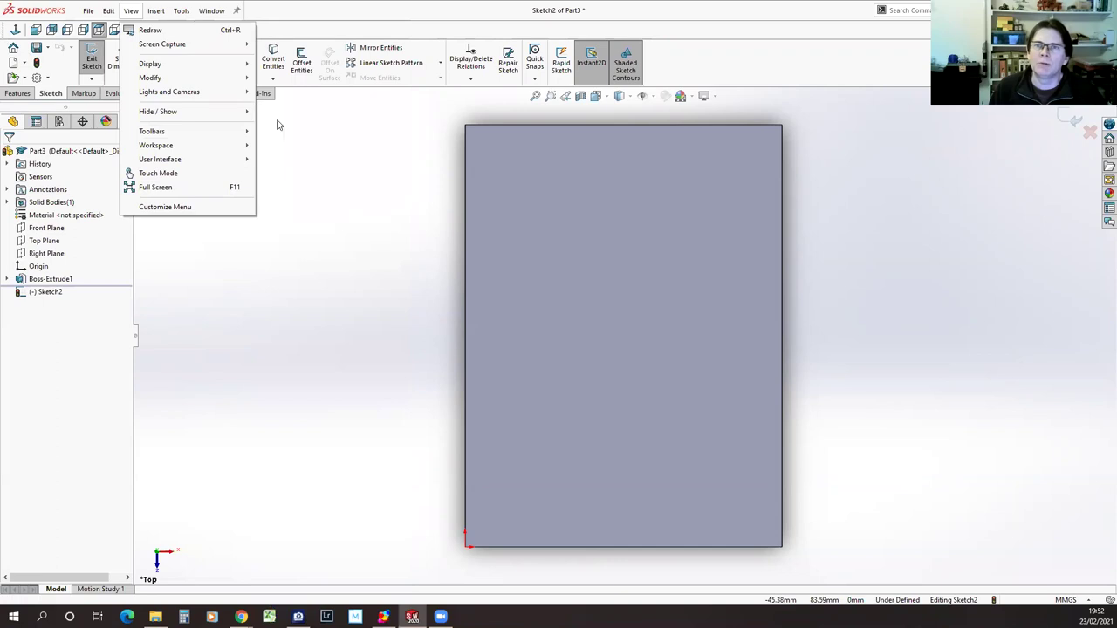
{"action": "left_click", "coordinate": [346, 400]}
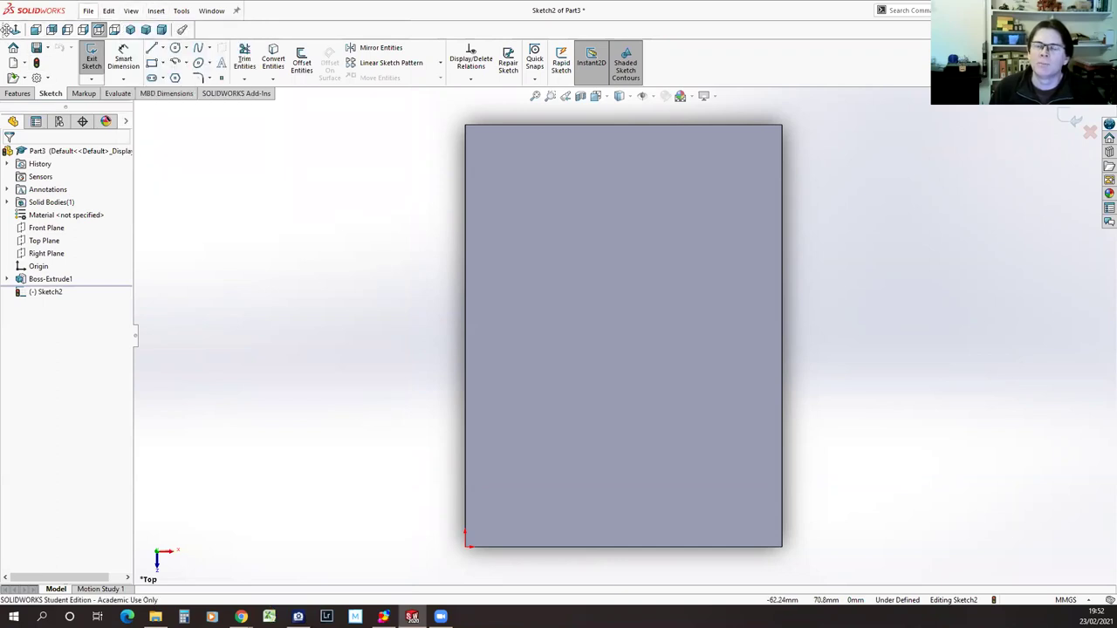
{"action": "left_click", "coordinate": [36, 30]}
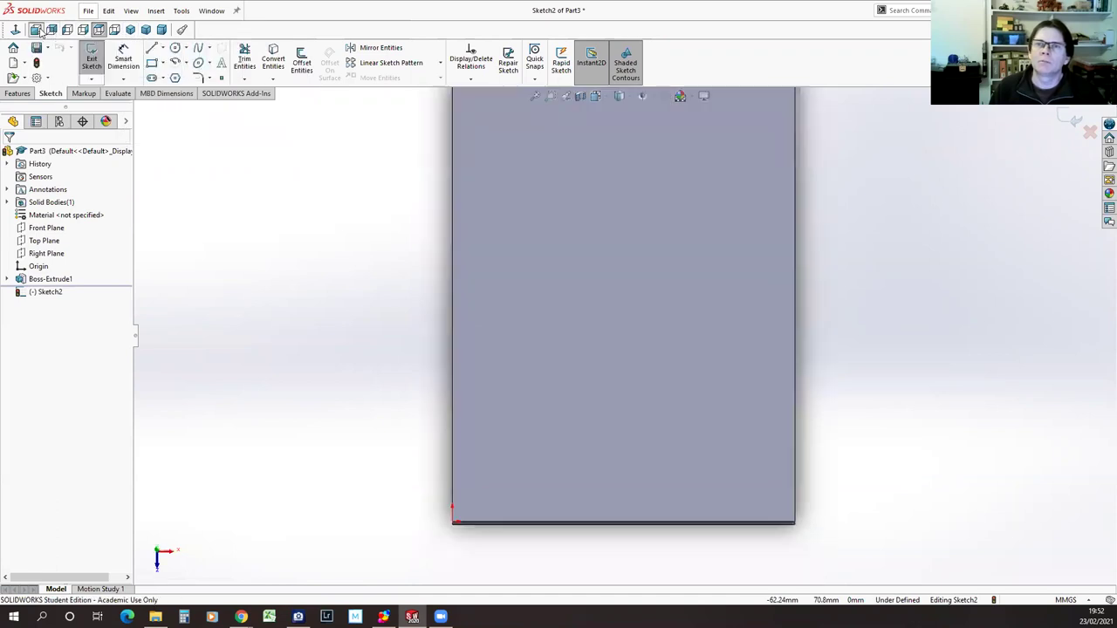
{"action": "left_click", "coordinate": [98, 31]}
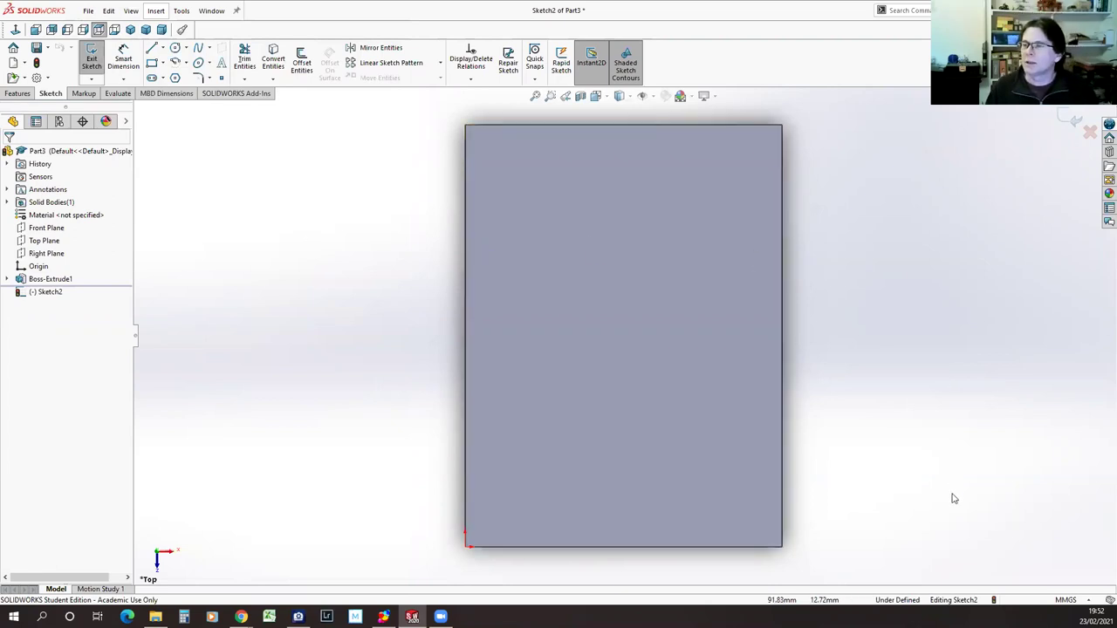
{"action": "key", "text": "f"}
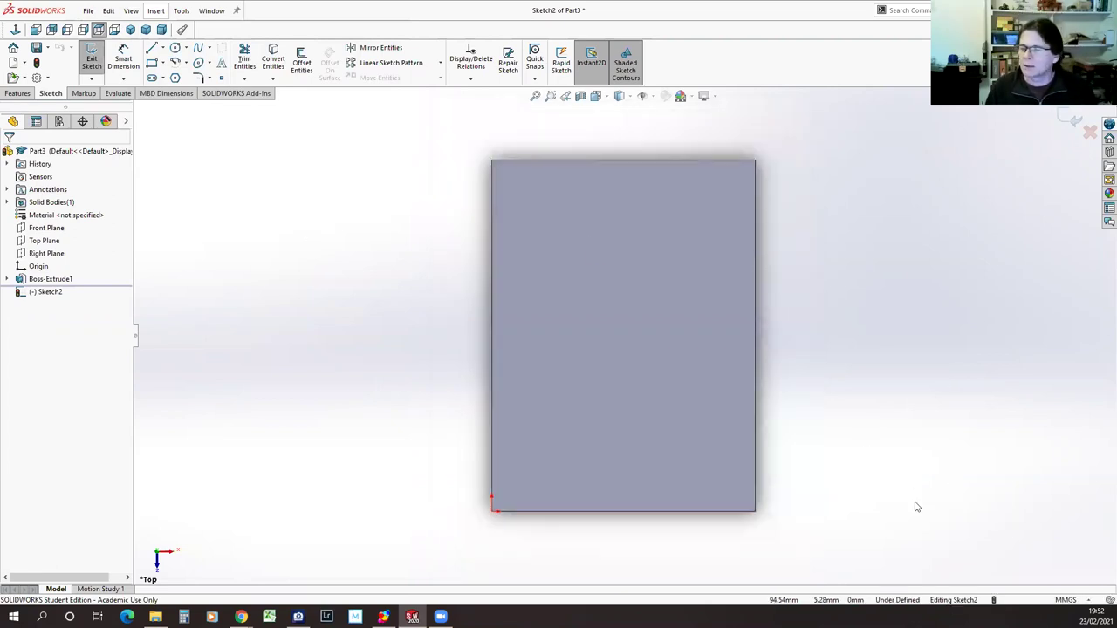
{"action": "middle_click_drag", "start_coordinate": [878, 488], "coordinate": [832, 361]}
{"action": "key", "text": "space"}
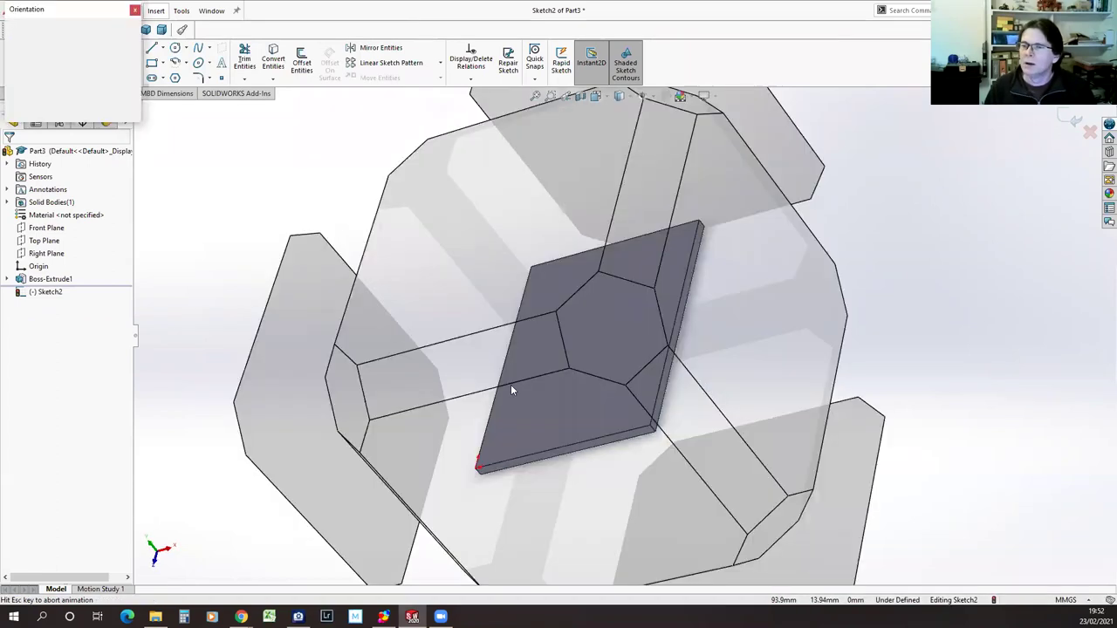
{"action": "mouse_move", "coordinate": [469, 428]}
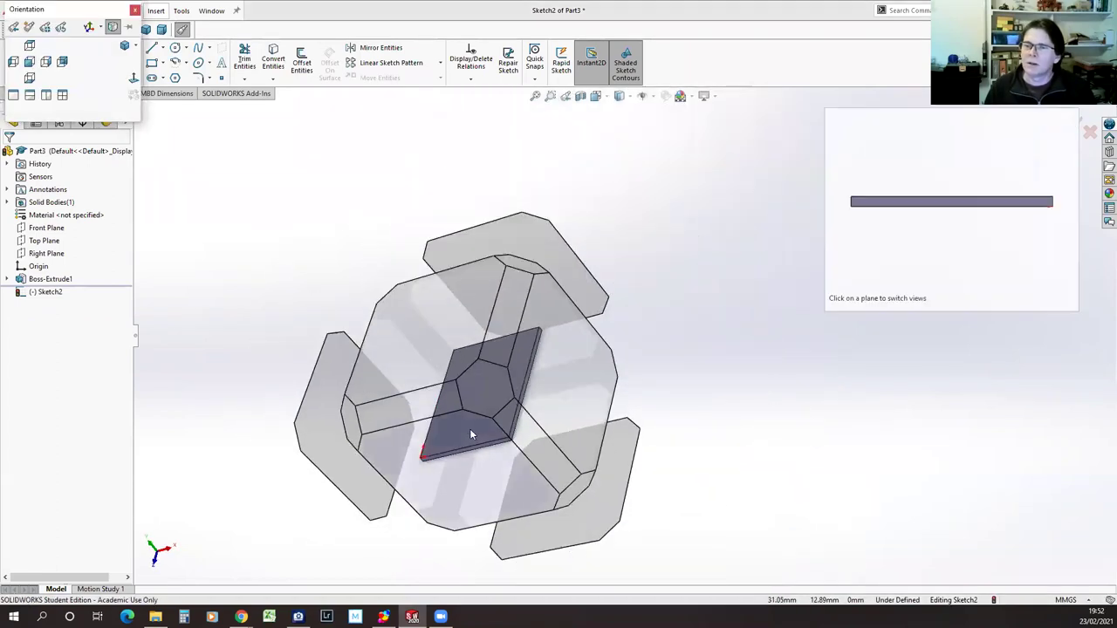
{"action": "left_click", "coordinate": [455, 362]}
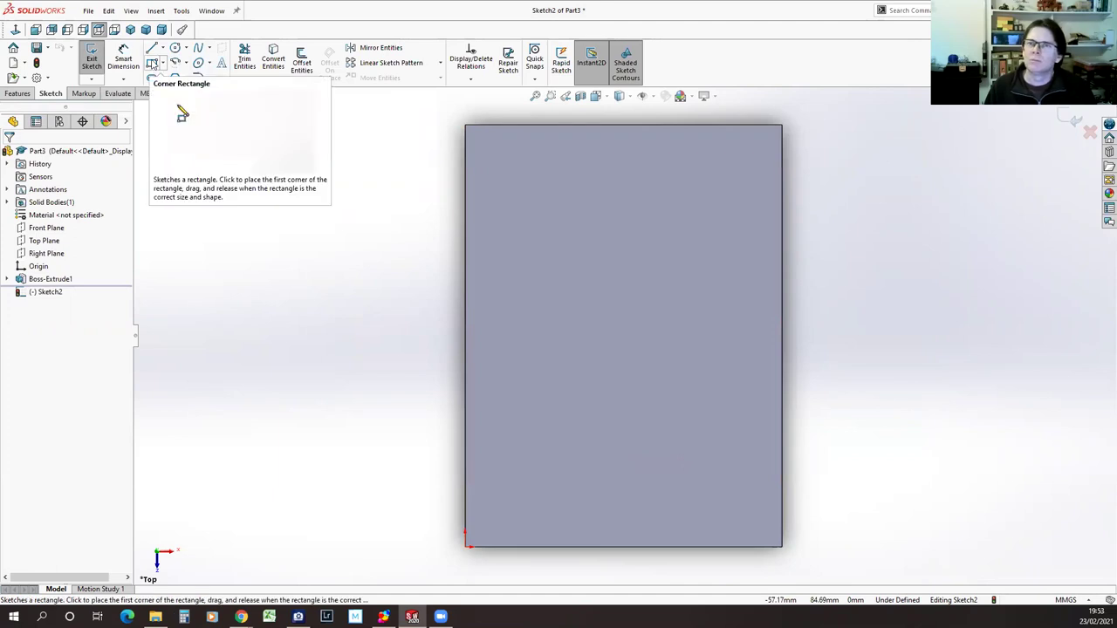
Sketch a corner rectangle about 2.8 mm wide and 14.8 mm high near the plate's lower-left corner.
{"action": "left_click", "coordinate": [152, 66]}
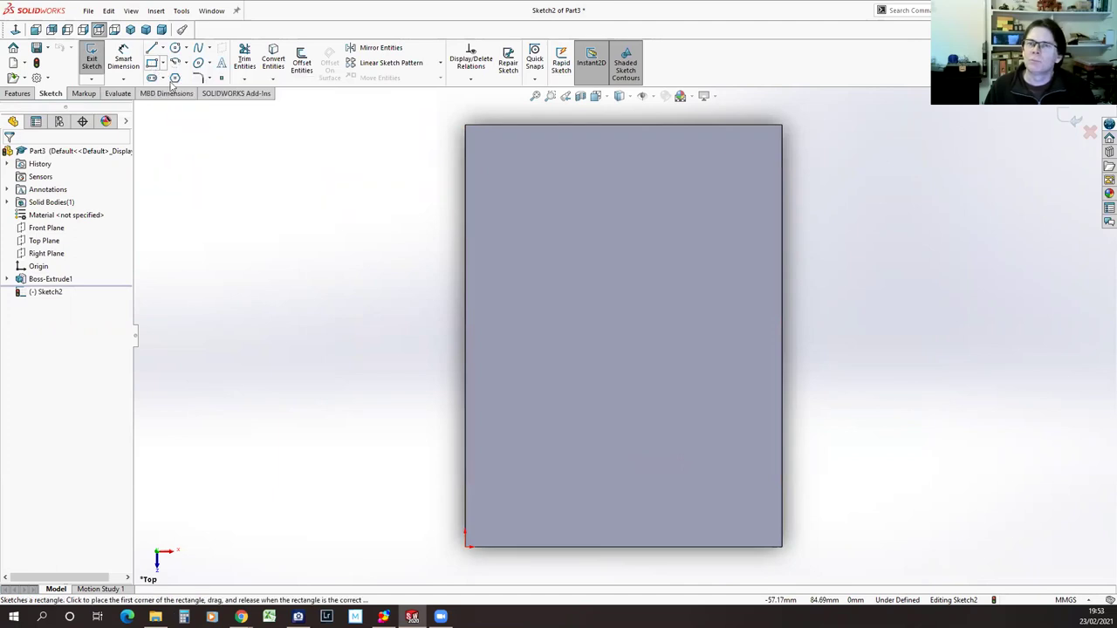
{"action": "left_click", "coordinate": [490, 440]}
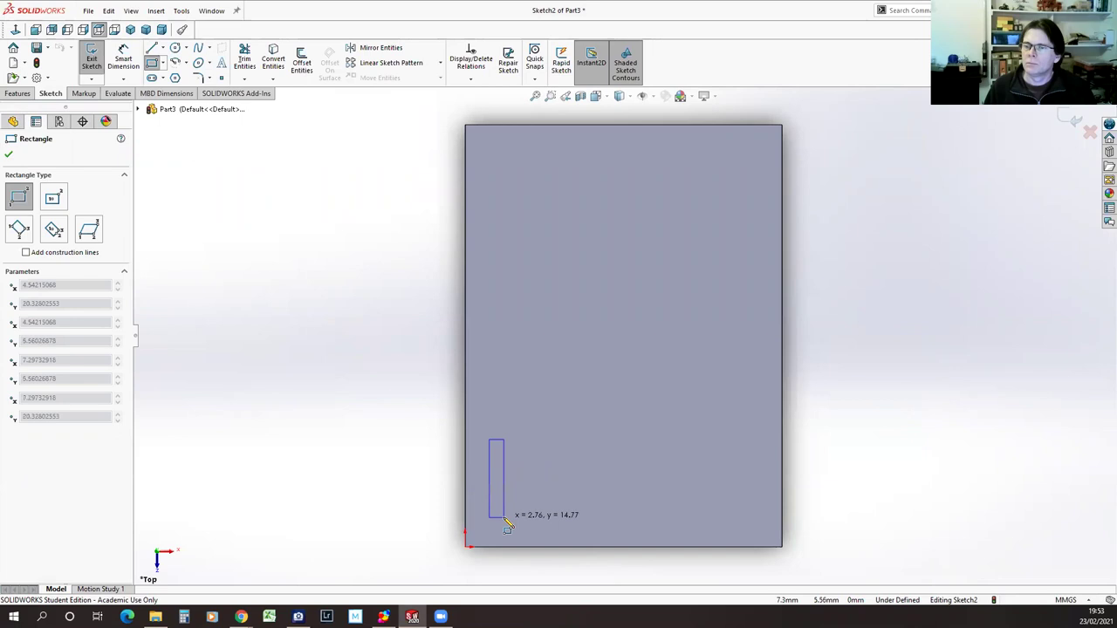
{"action": "left_click", "coordinate": [504, 519]}
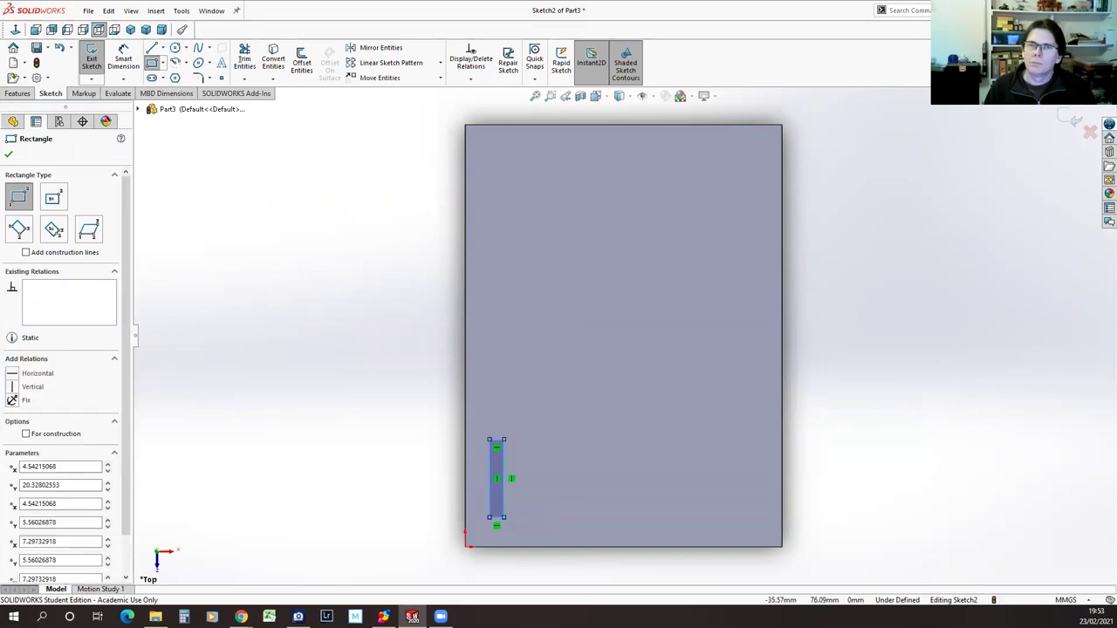
{"action": "left_click", "coordinate": [9, 156]}
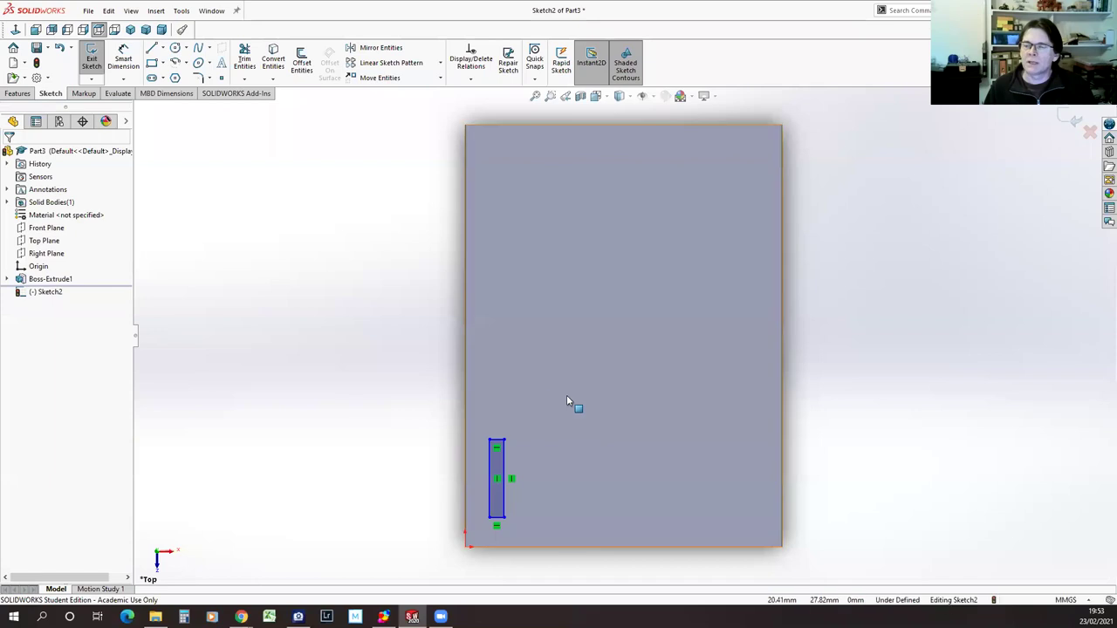
Dimension the small rectangle's upper edge to 3 mm.
{"action": "left_click", "coordinate": [124, 60]}
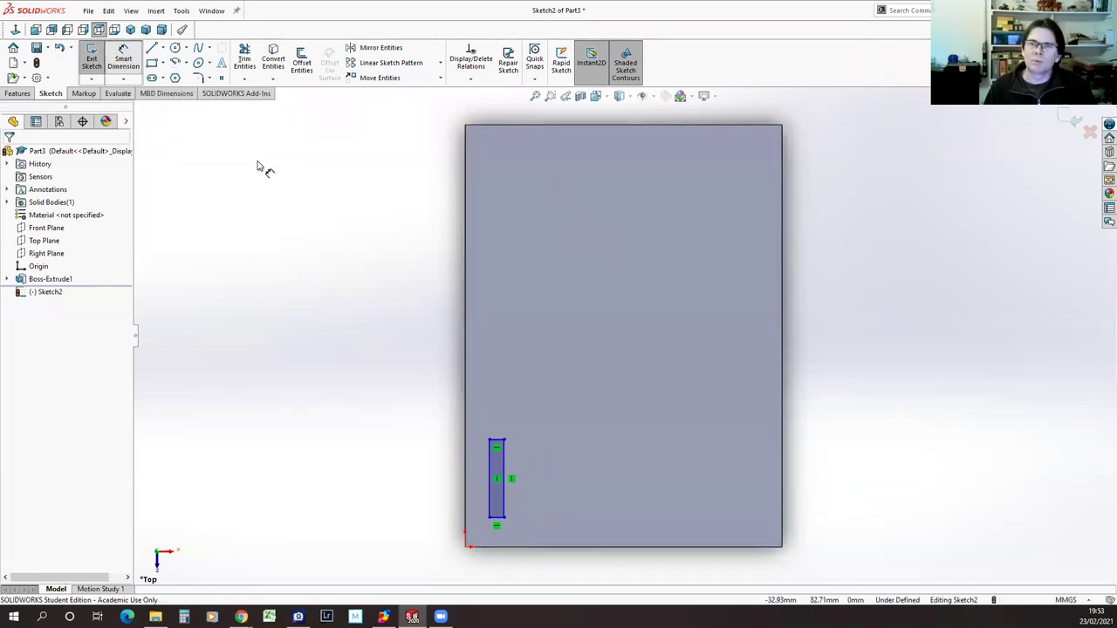
{"action": "left_click", "coordinate": [496, 440]}
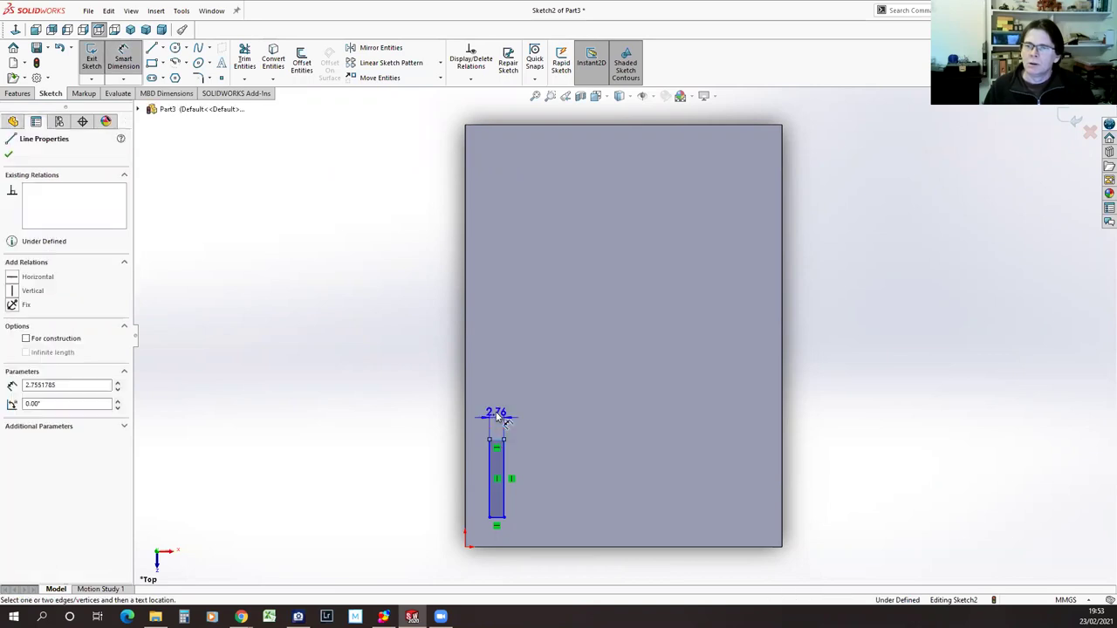
{"action": "left_click", "coordinate": [499, 402]}
{"action": "type", "text": "3"}
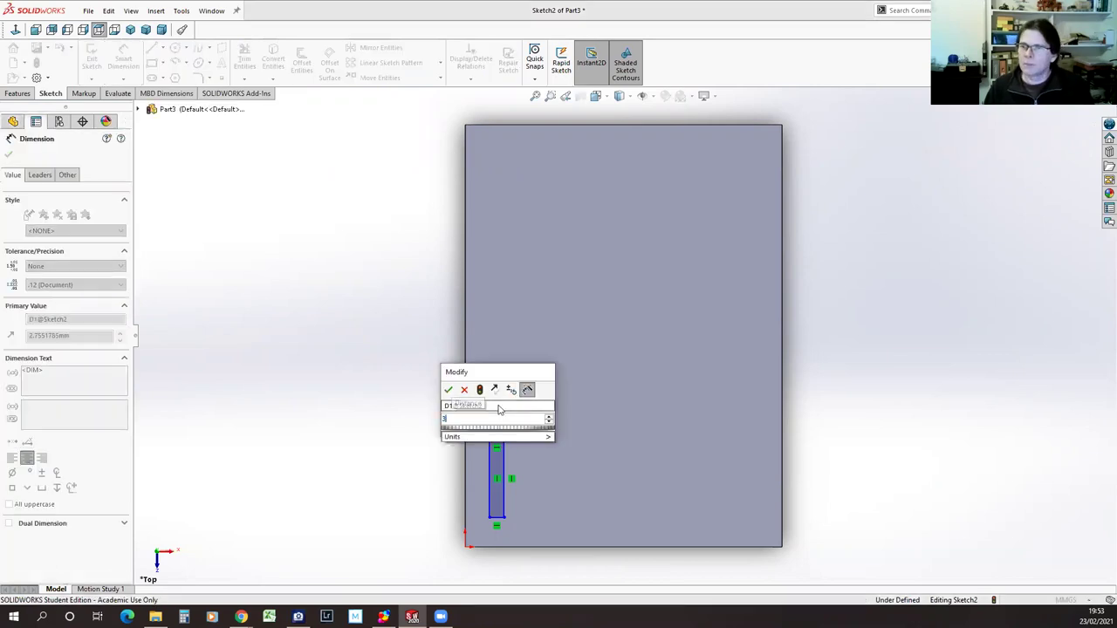
{"action": "left_click", "coordinate": [449, 391]}
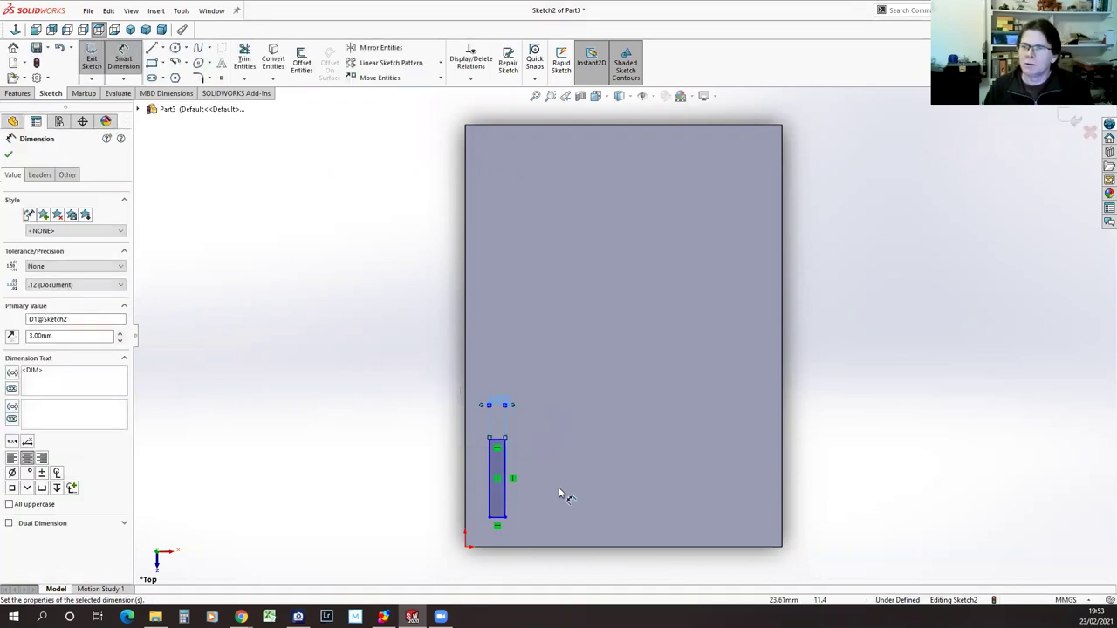
Dimension the small rectangle's right edge to 15 mm and finish dimensioning.
{"action": "left_click", "coordinate": [504, 471]}
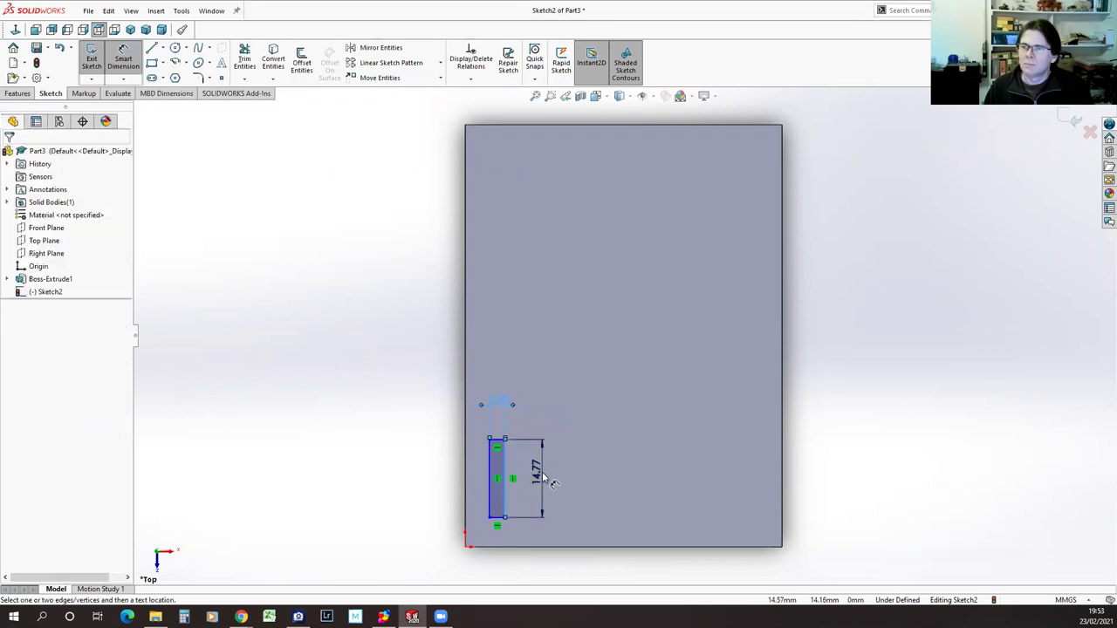
{"action": "left_click", "coordinate": [617, 463]}
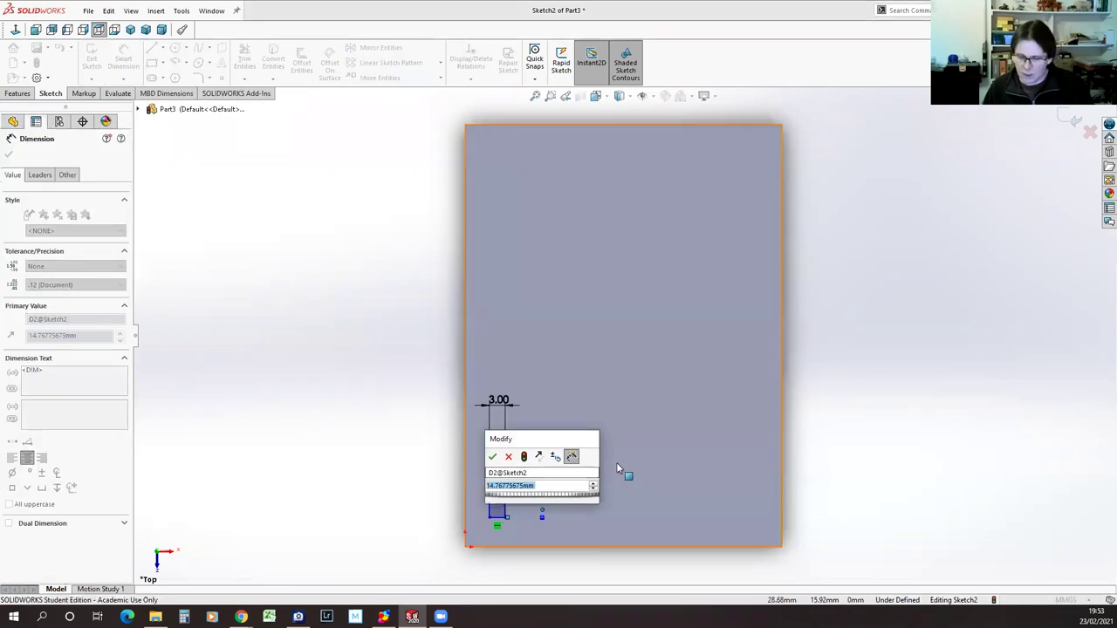
{"action": "type", "text": "15"}
{"action": "key", "text": "Return"}
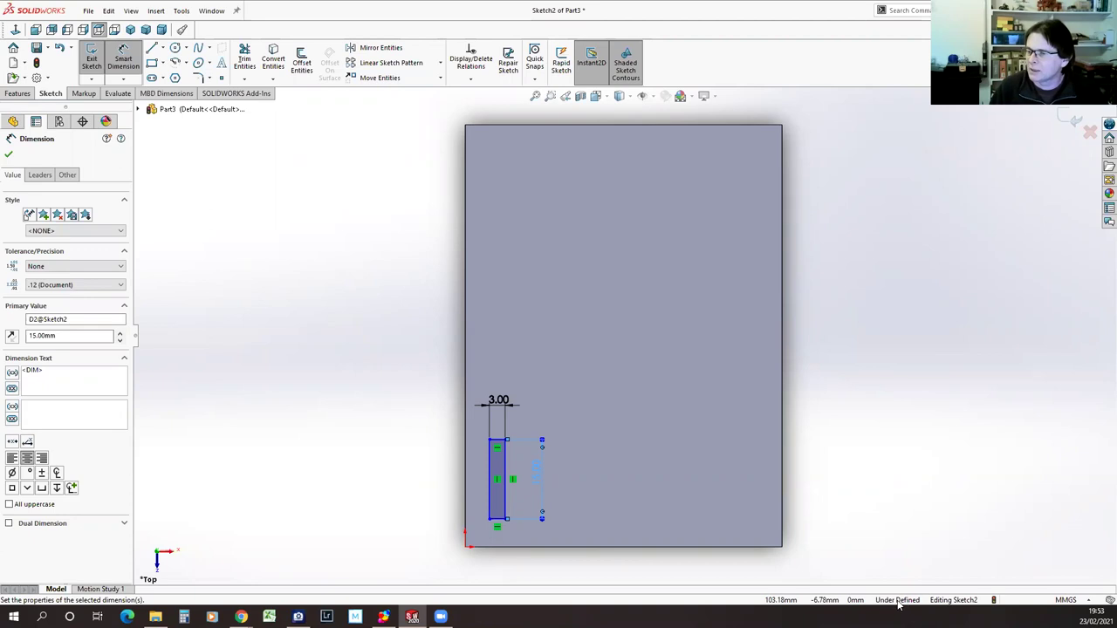
{"action": "left_click", "coordinate": [10, 157]}
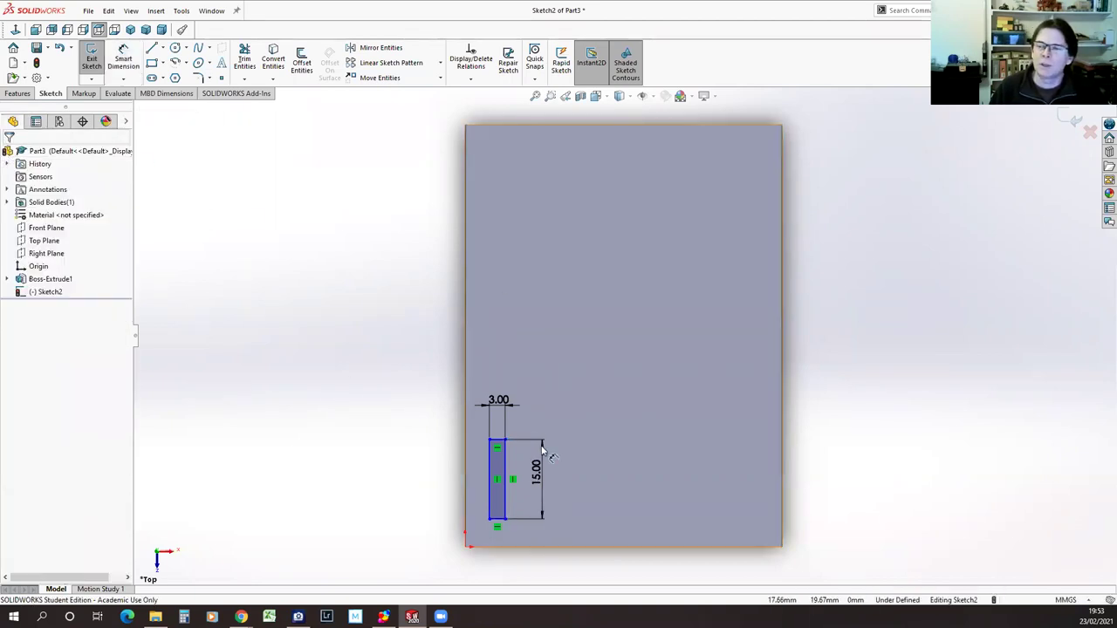
Move the 3 x 15 mm rectangle slightly away from the plate's left edge by repositioning its sketch lines.
{"action": "mouse_move", "coordinate": [505, 462]}
{"action": "left_mouse_down"}
{"action": "mouse_move", "coordinate": [643, 443]}
{"action": "mouse_move", "coordinate": [654, 272]}
{"action": "mouse_move", "coordinate": [502, 471]}
{"action": "mouse_move", "coordinate": [539, 505]}
{"action": "mouse_move", "coordinate": [510, 489]}
{"action": "left_mouse_up"}
{"action": "left_click", "coordinate": [503, 440]}
{"action": "mouse_move", "coordinate": [505, 406]}
{"action": "left_mouse_down"}
{"action": "mouse_move", "coordinate": [513, 240]}
{"action": "mouse_move", "coordinate": [511, 471]}
{"action": "mouse_move", "coordinate": [512, 348]}
{"action": "mouse_move", "coordinate": [503, 445]}
{"action": "left_mouse_up"}
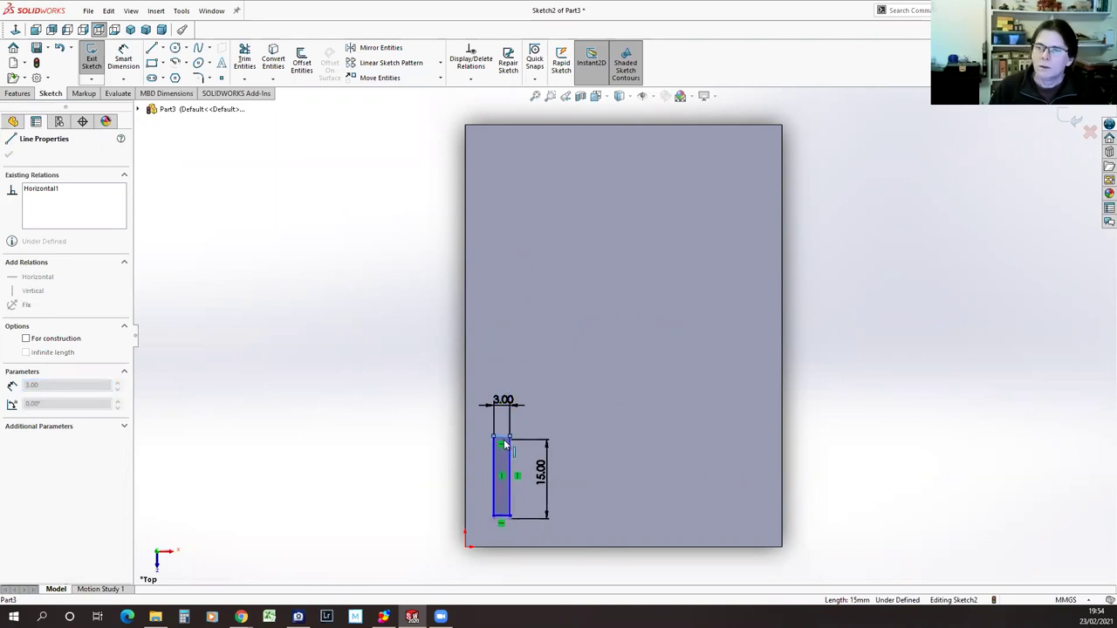
{"action": "left_click", "coordinate": [511, 466]}
{"action": "left_click", "coordinate": [493, 463]}
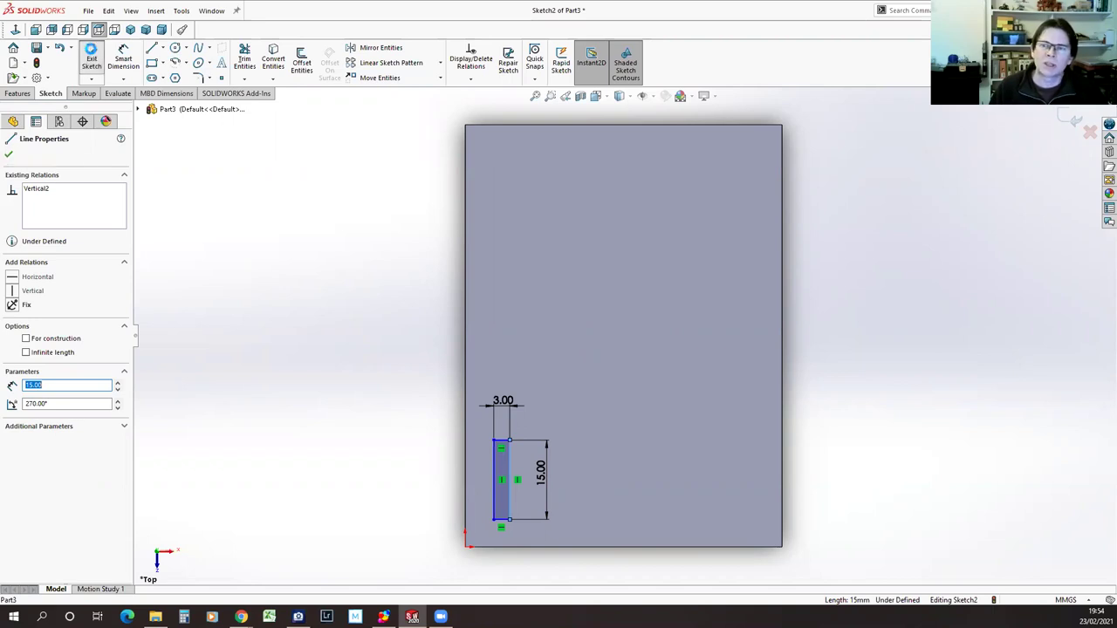
Finish the rectangle sketch and cut it out of the plate with the Through All end condition.
{"action": "left_click", "coordinate": [91, 54]}
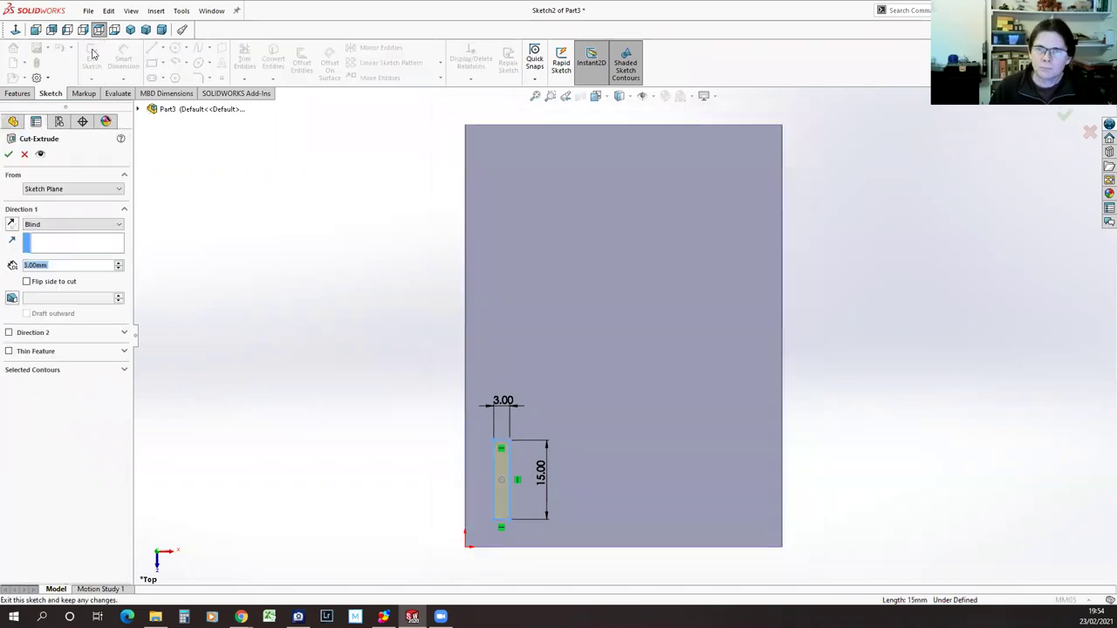
{"action": "left_click", "coordinate": [48, 224]}
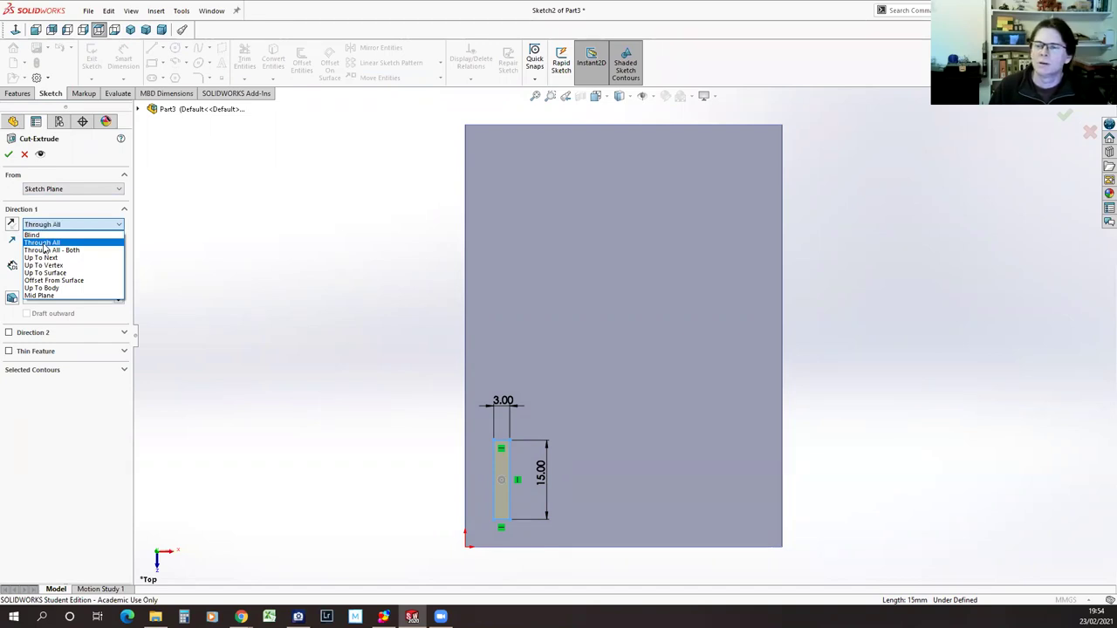
{"action": "left_click", "coordinate": [43, 244]}
{"action": "left_click", "coordinate": [9, 156]}
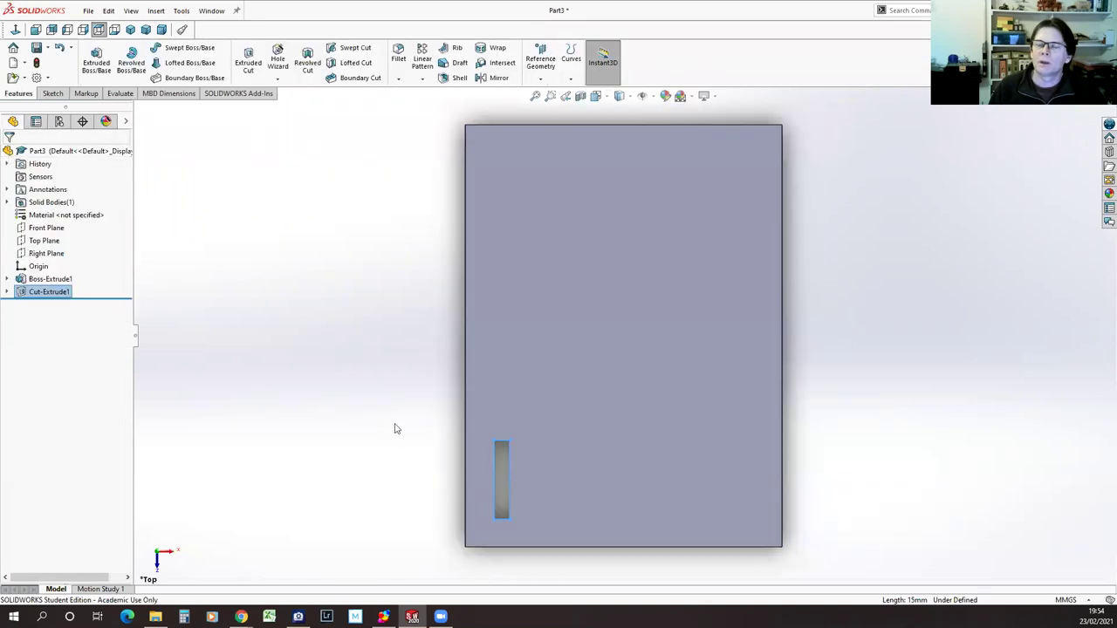
{"action": "left_click", "coordinate": [394, 429]}
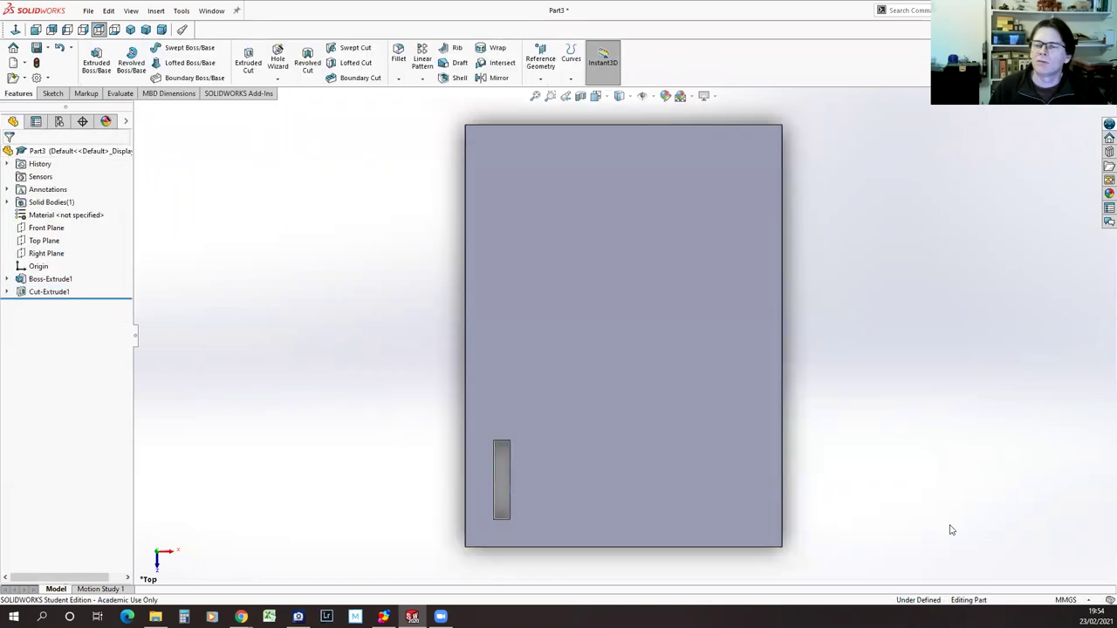
Sketch a closed triangle for an extruded cut in the middle of the plate's upper face, and lower its left vertex to level the base.
{"action": "middle_click_drag", "start_coordinate": [876, 350], "coordinate": [872, 463]}
{"action": "middle_click_drag", "start_coordinate": [870, 325], "coordinate": [850, 384]}
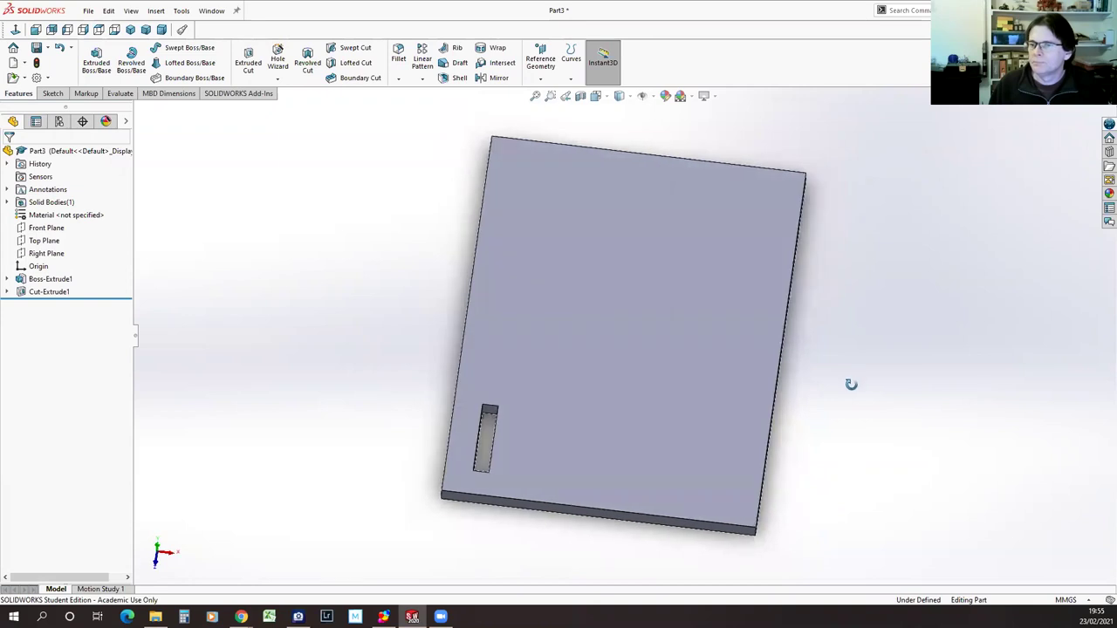
{"action": "scroll", "coordinate": [845, 395], "scroll_direction": "down", "scroll_amount": 1}
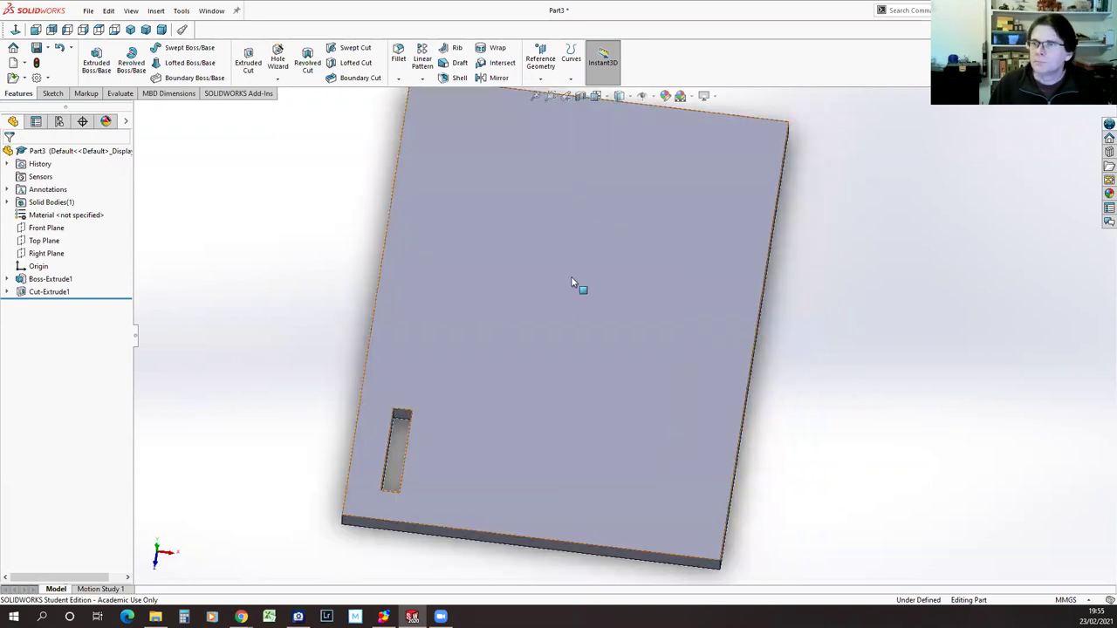
{"action": "scroll", "coordinate": [578, 288], "scroll_direction": "up", "scroll_amount": 1}
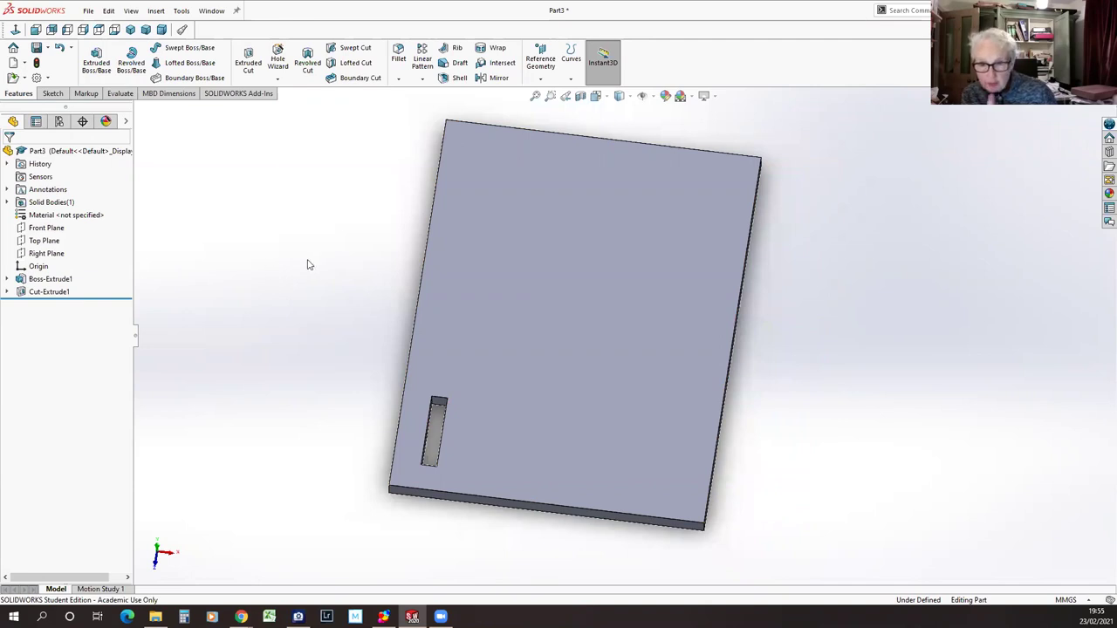
{"action": "mouse_move", "coordinate": [308, 264]}
{"action": "middle_mouse_down"}
{"action": "mouse_move", "coordinate": [317, 357]}
{"action": "mouse_move", "coordinate": [294, 393]}
{"action": "mouse_move", "coordinate": [289, 362]}
{"action": "mouse_move", "coordinate": [307, 351]}
{"action": "middle_mouse_up"}
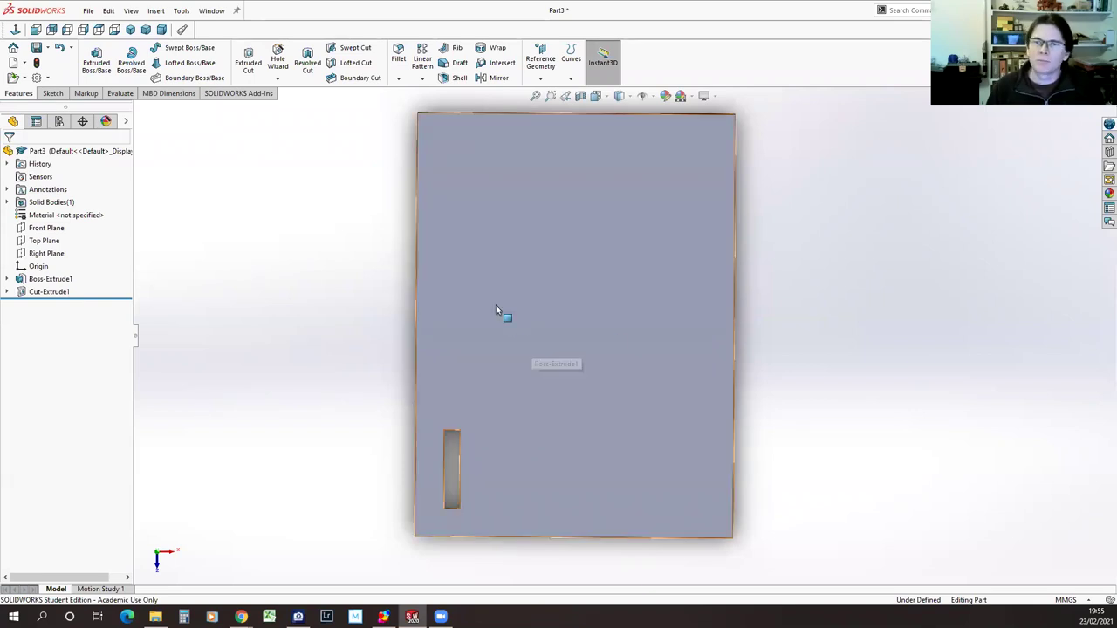
{"action": "left_click", "coordinate": [251, 61]}
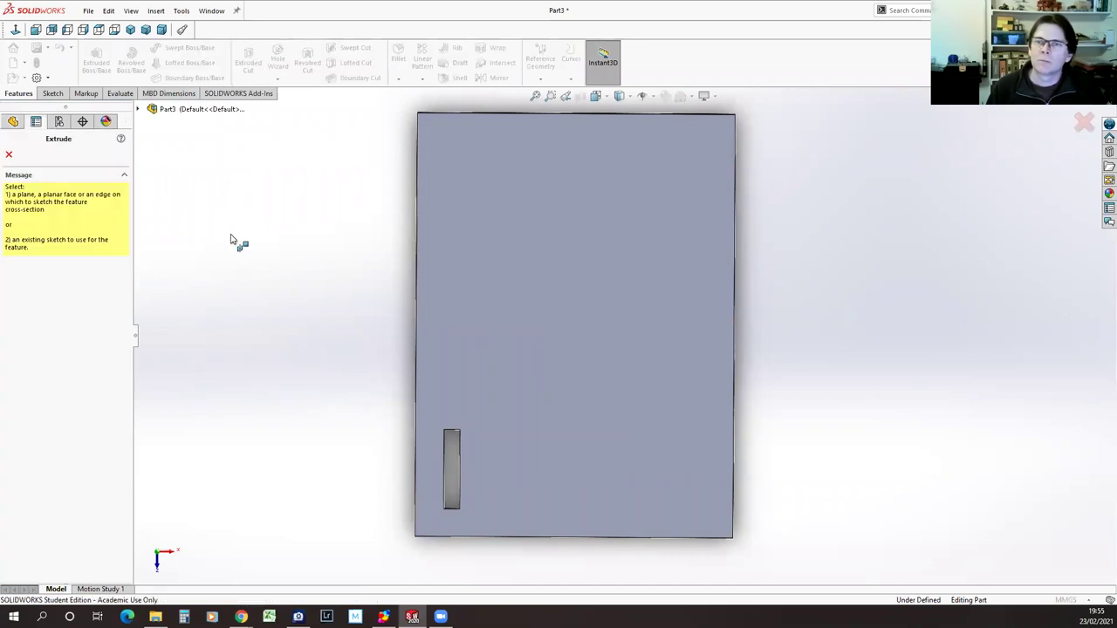
{"action": "left_click", "coordinate": [550, 275]}
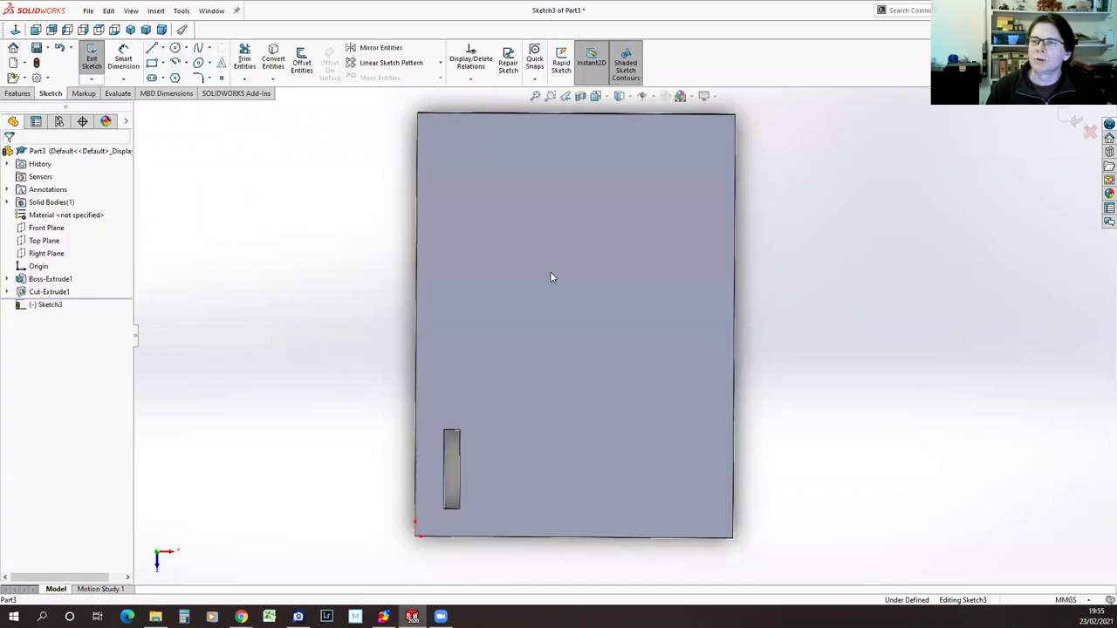
{"action": "left_click", "coordinate": [152, 48]}
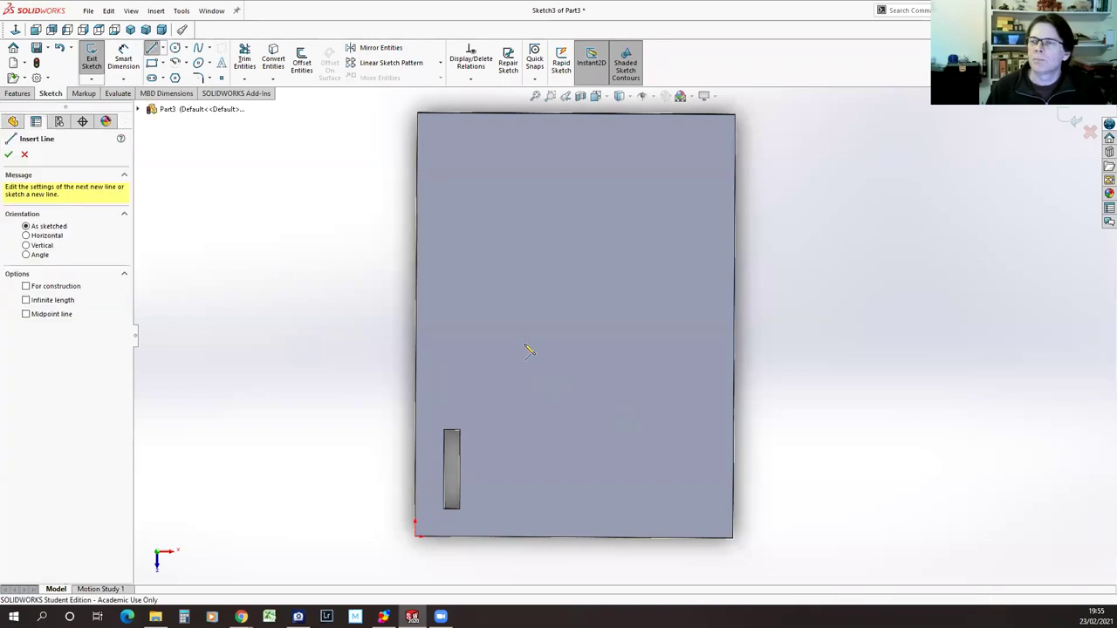
{"action": "left_click", "coordinate": [505, 374]}
{"action": "left_click", "coordinate": [580, 186]}
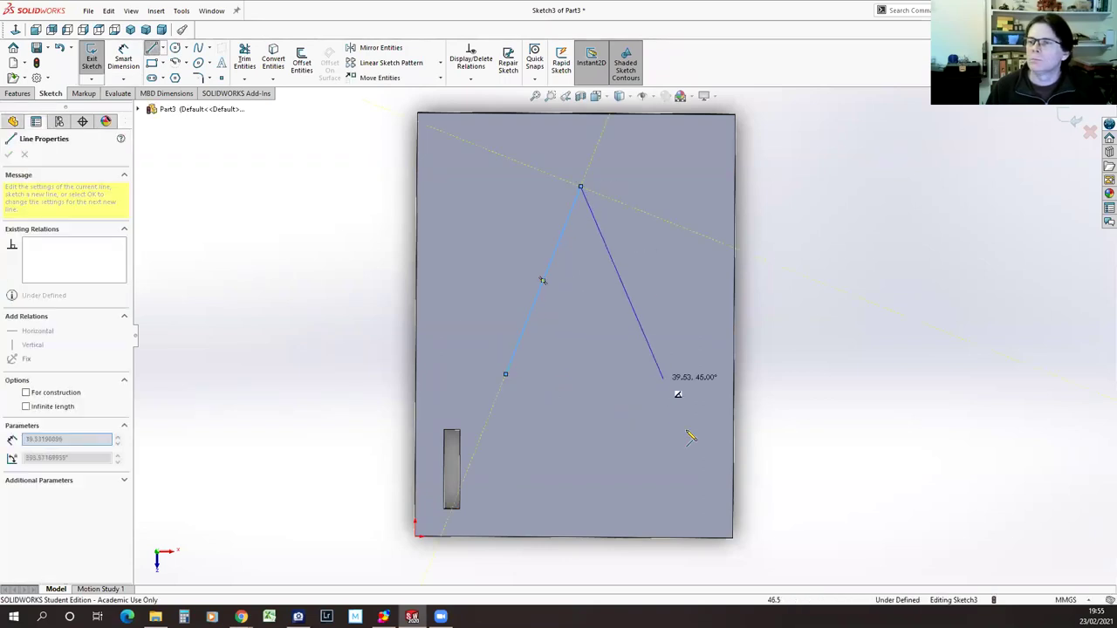
{"action": "left_click", "coordinate": [689, 407]}
{"action": "left_click", "coordinate": [506, 373]}
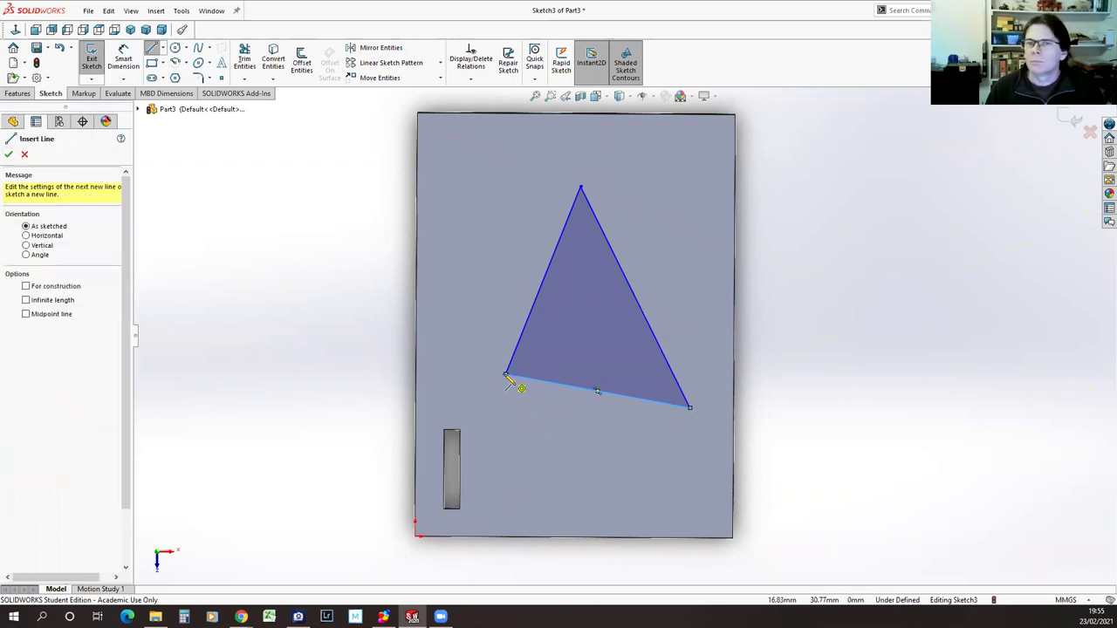
{"action": "left_click", "coordinate": [8, 155]}
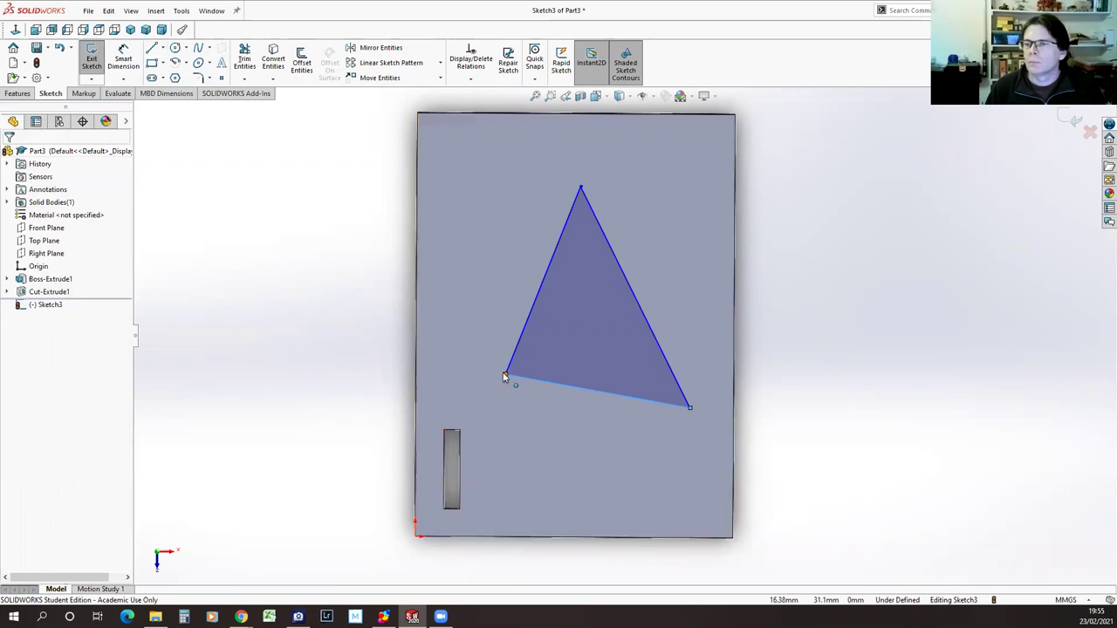
{"action": "left_click_drag", "start_coordinate": [502, 381], "coordinate": [506, 409]}
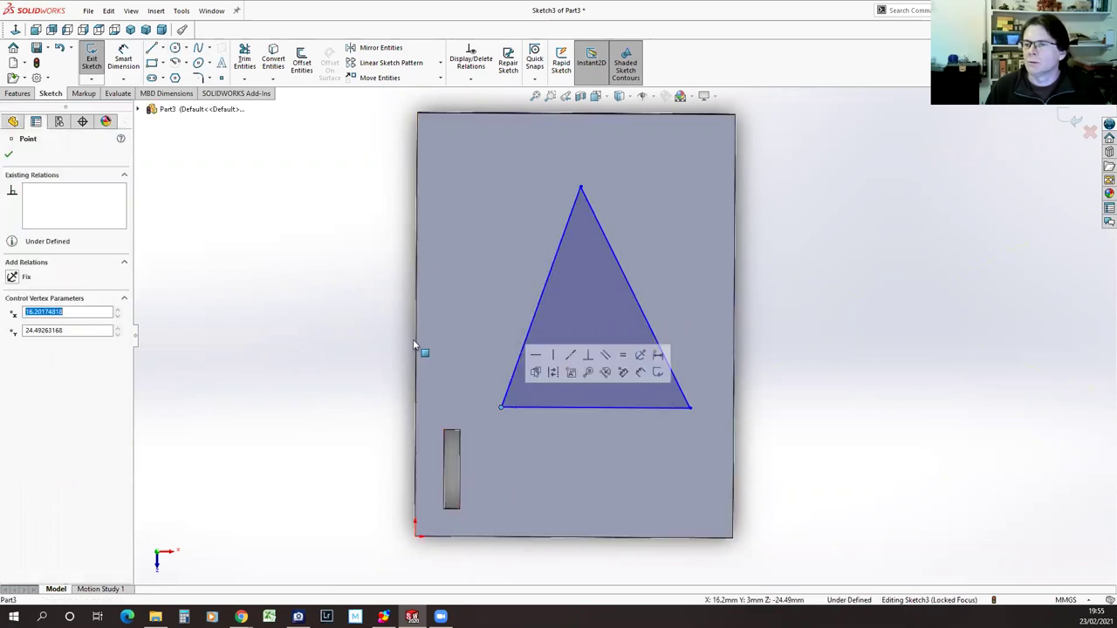
{"action": "left_click", "coordinate": [9, 155]}
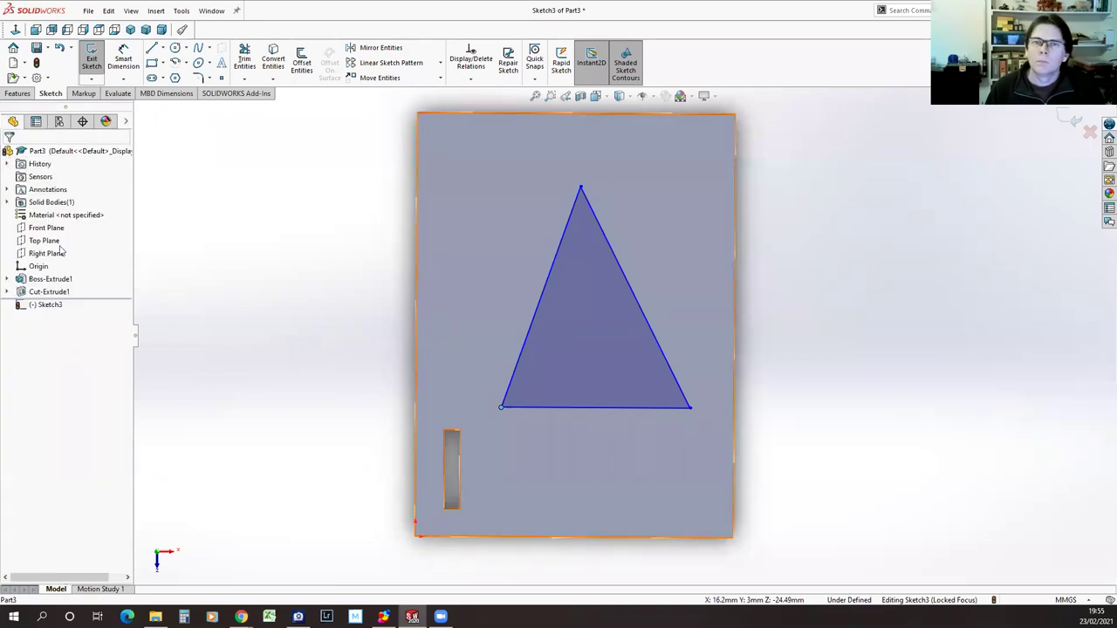
Finish the triangle sketch and cut it out of the plate with the Through All end condition.
{"action": "left_click", "coordinate": [52, 297]}
{"action": "left_click", "coordinate": [58, 307]}
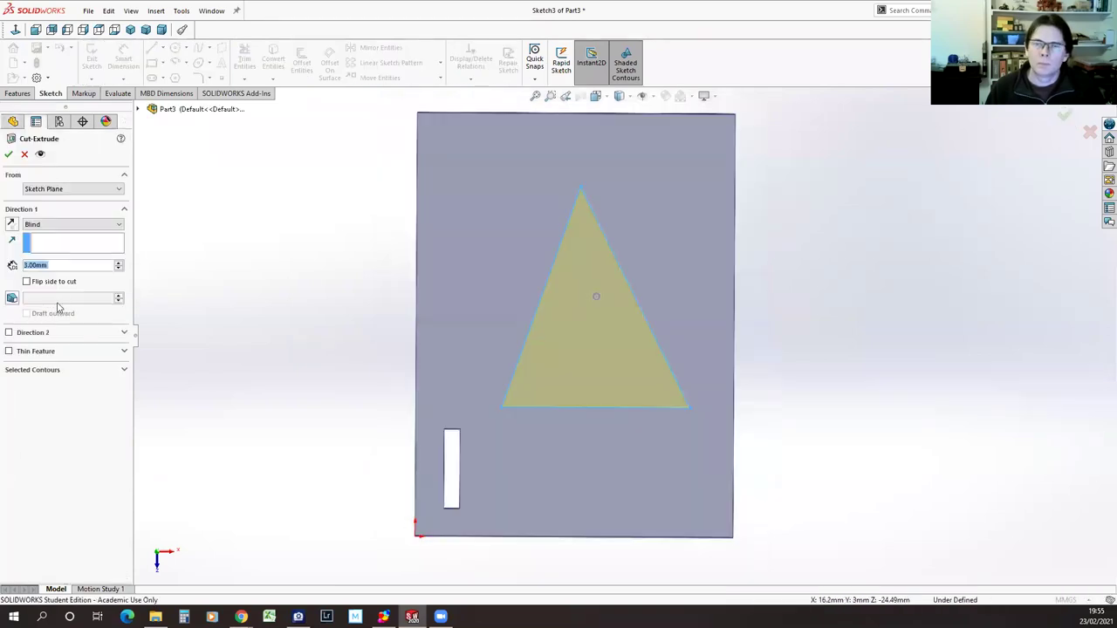
{"action": "left_click", "coordinate": [51, 227]}
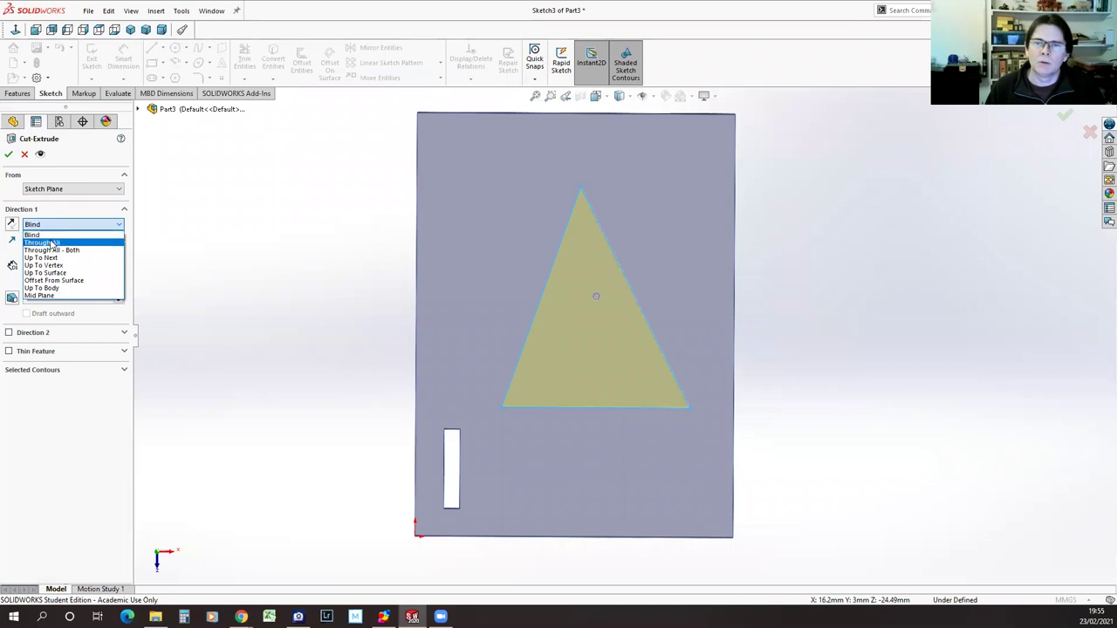
{"action": "left_click", "coordinate": [51, 245]}
{"action": "left_click", "coordinate": [9, 154]}
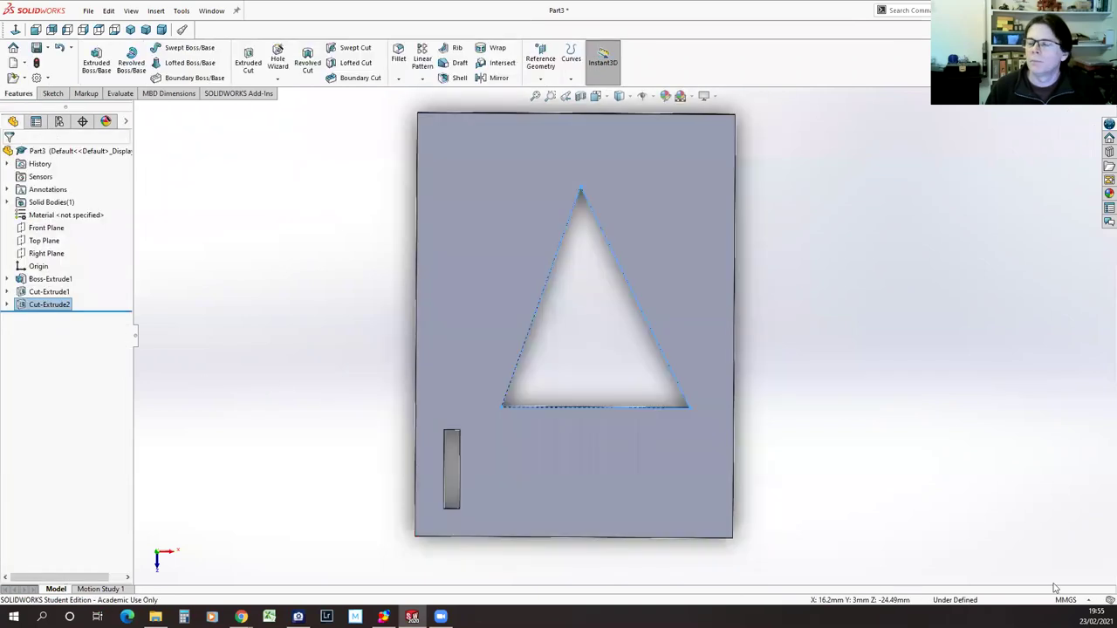
Try a width of 45 mm for the base plate's extrusion and undo the change.
{"action": "middle_click_drag", "start_coordinate": [812, 466], "coordinate": [863, 394]}
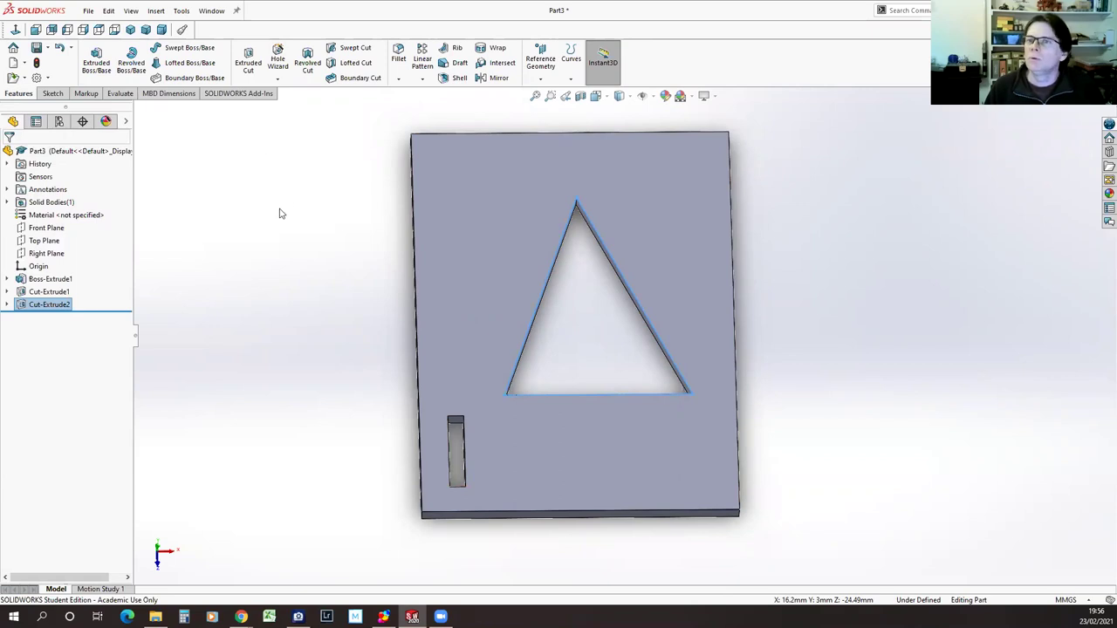
{"action": "left_click", "coordinate": [50, 278]}
{"action": "left_click", "coordinate": [578, 110]}
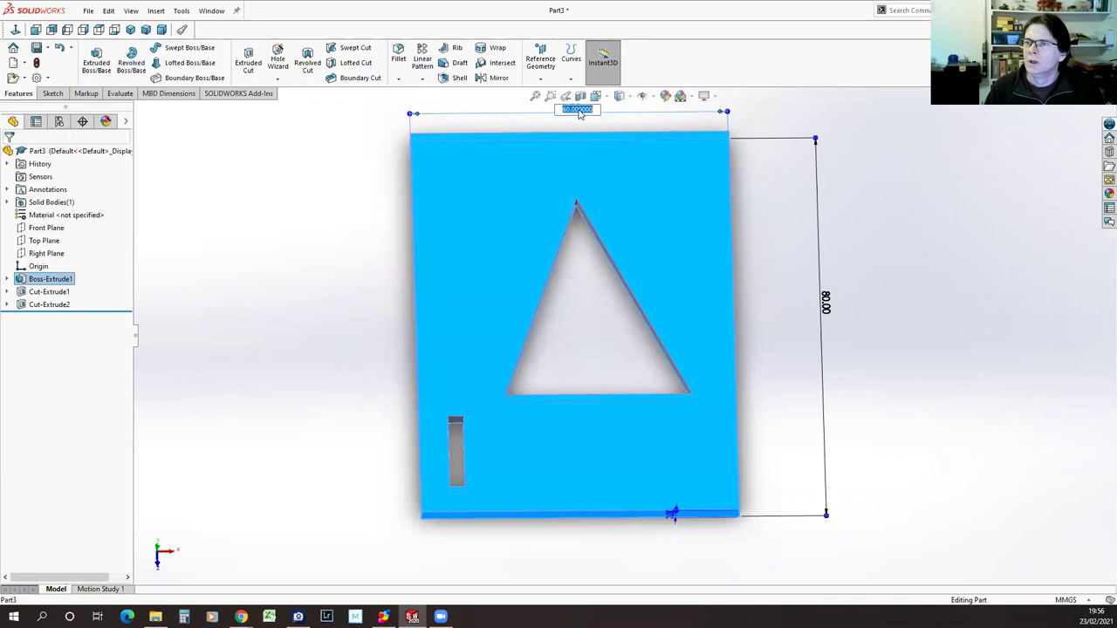
{"action": "type", "text": "45"}
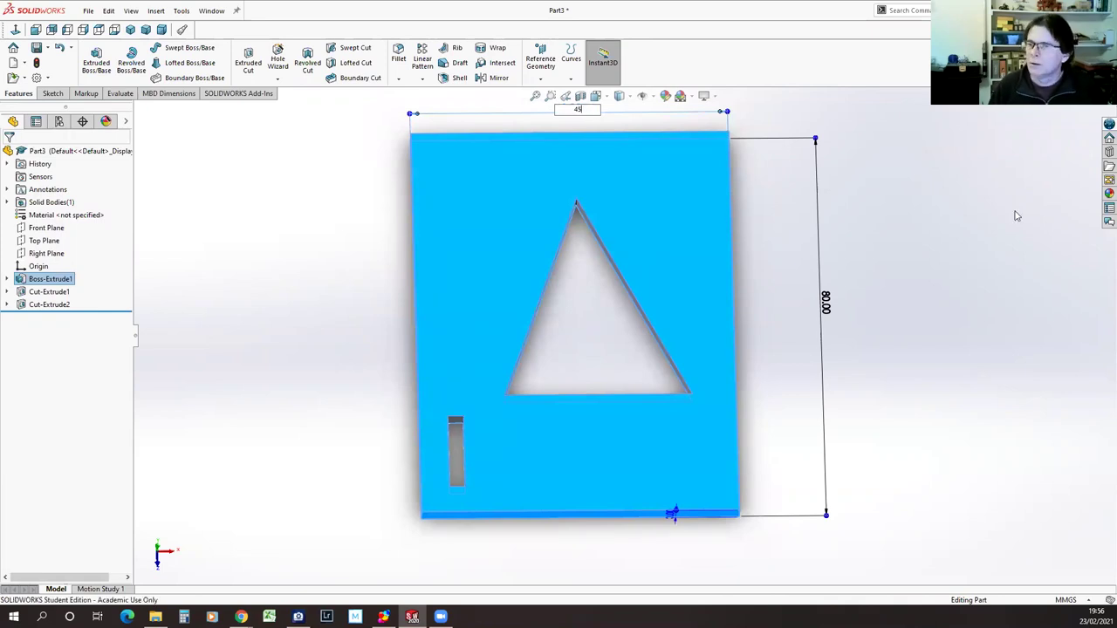
{"action": "key", "text": "Return"}
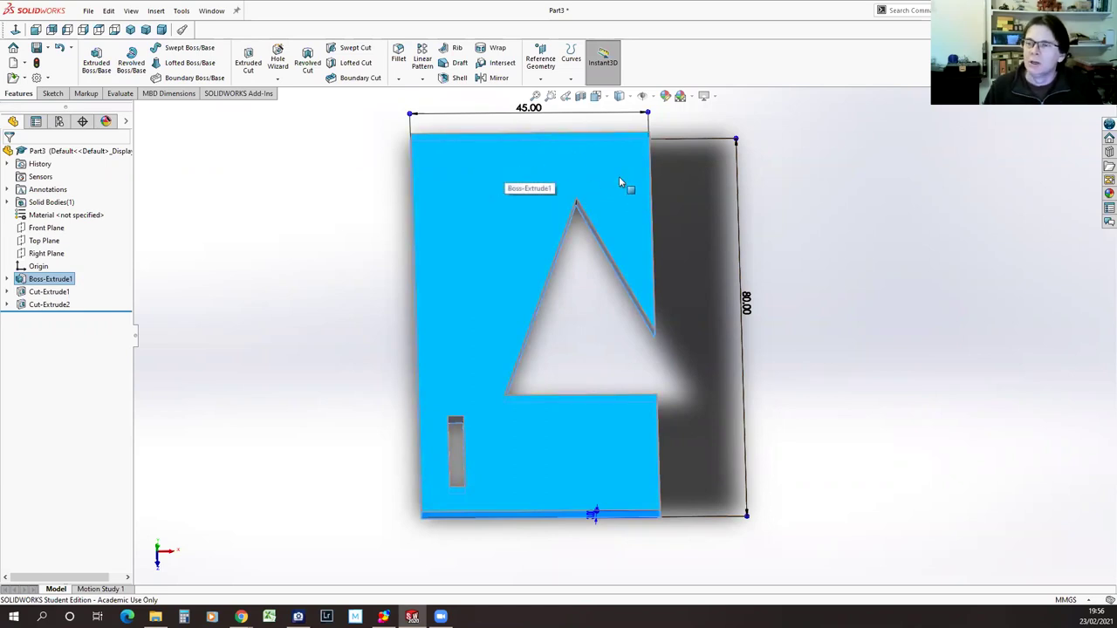
{"action": "left_click", "coordinate": [60, 48]}
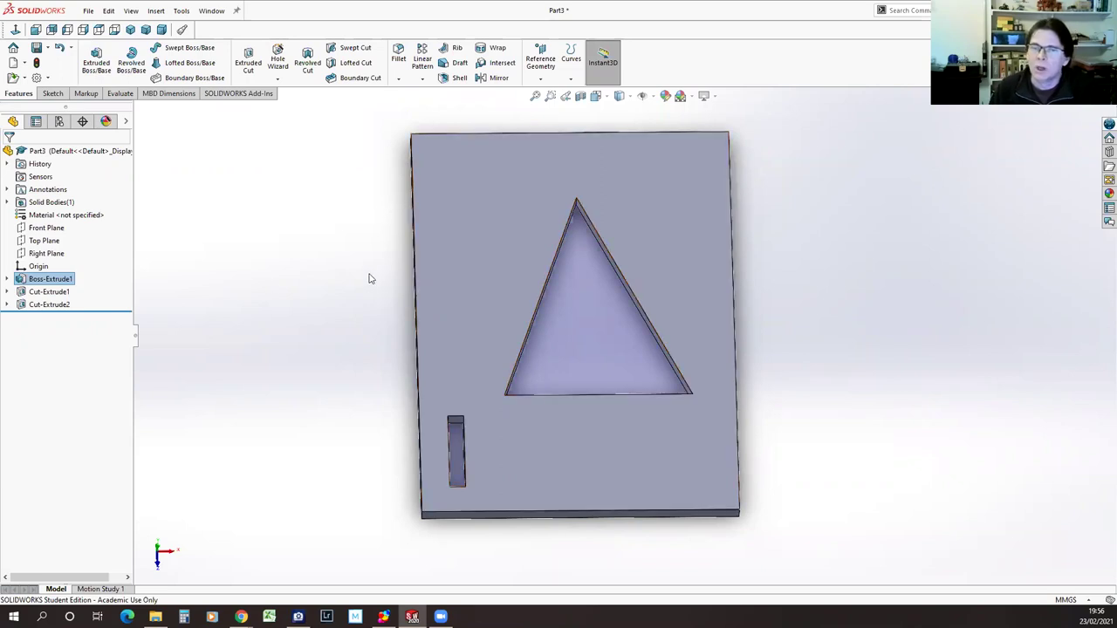
Examine the sketches behind the triangular and rectangular cuts, opening the rectangle's sketch for editing and exiting it.
{"action": "left_click", "coordinate": [7, 305]}
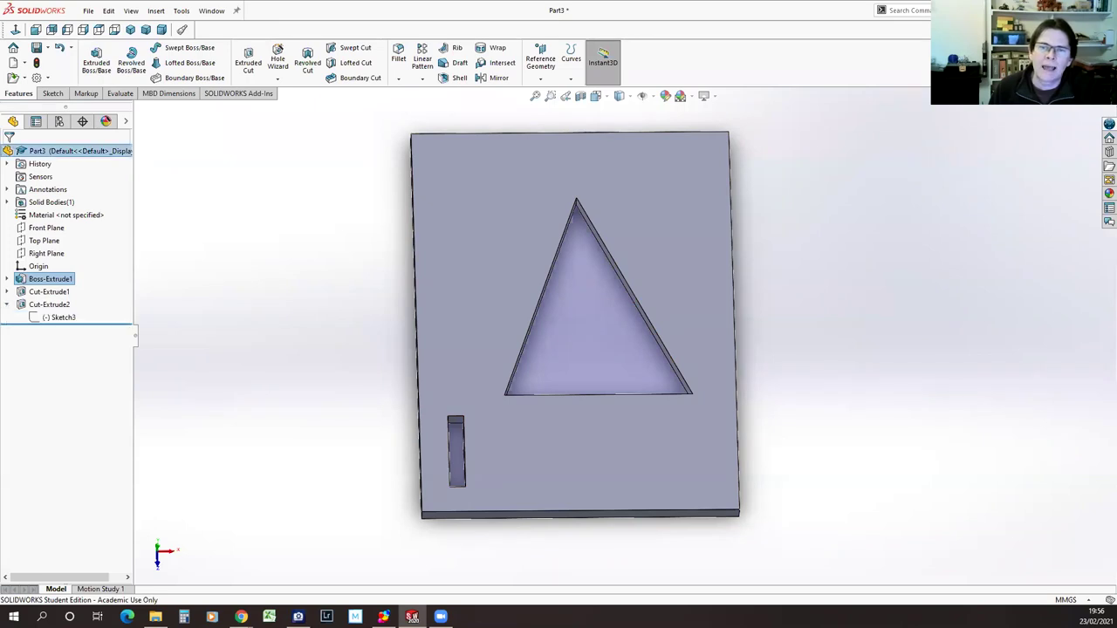
{"action": "left_click", "coordinate": [33, 318]}
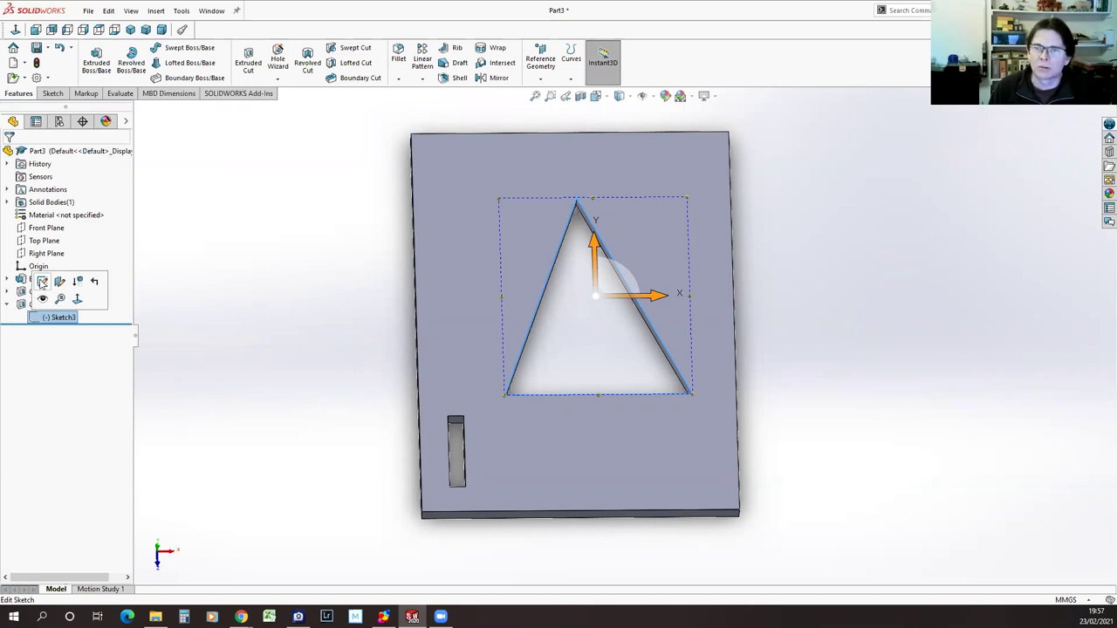
{"action": "left_click", "coordinate": [7, 304]}
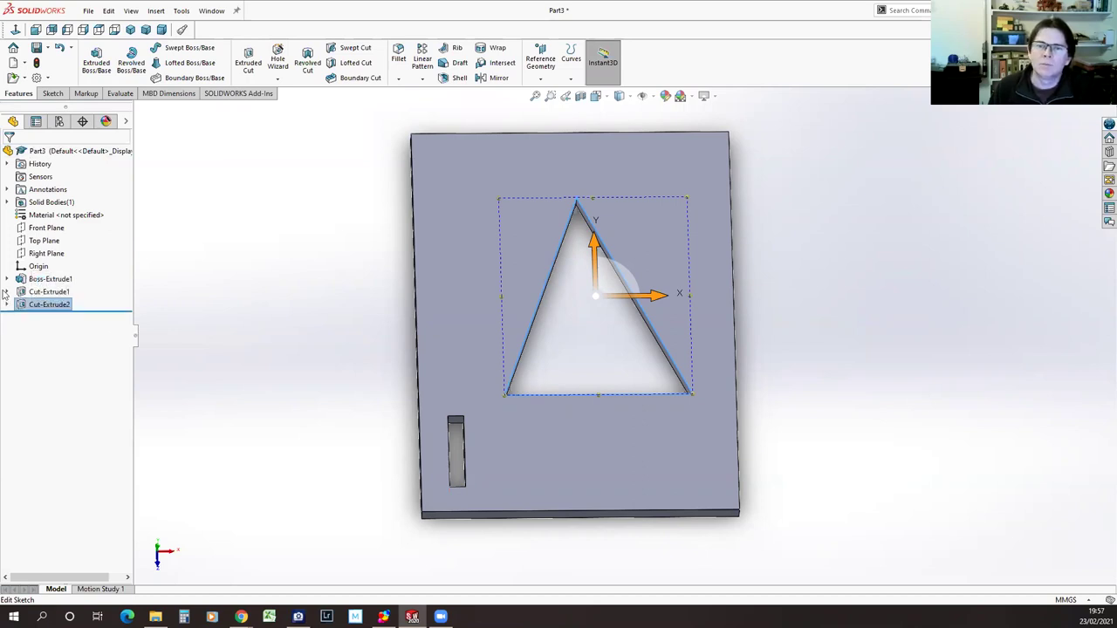
{"action": "left_click", "coordinate": [7, 293]}
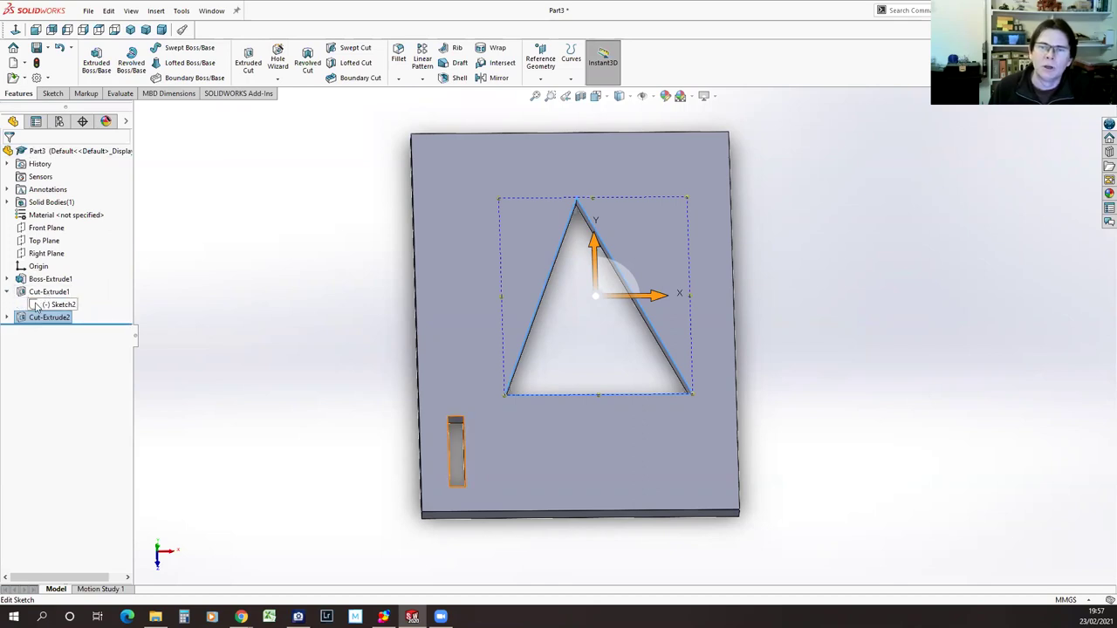
{"action": "left_click", "coordinate": [37, 305]}
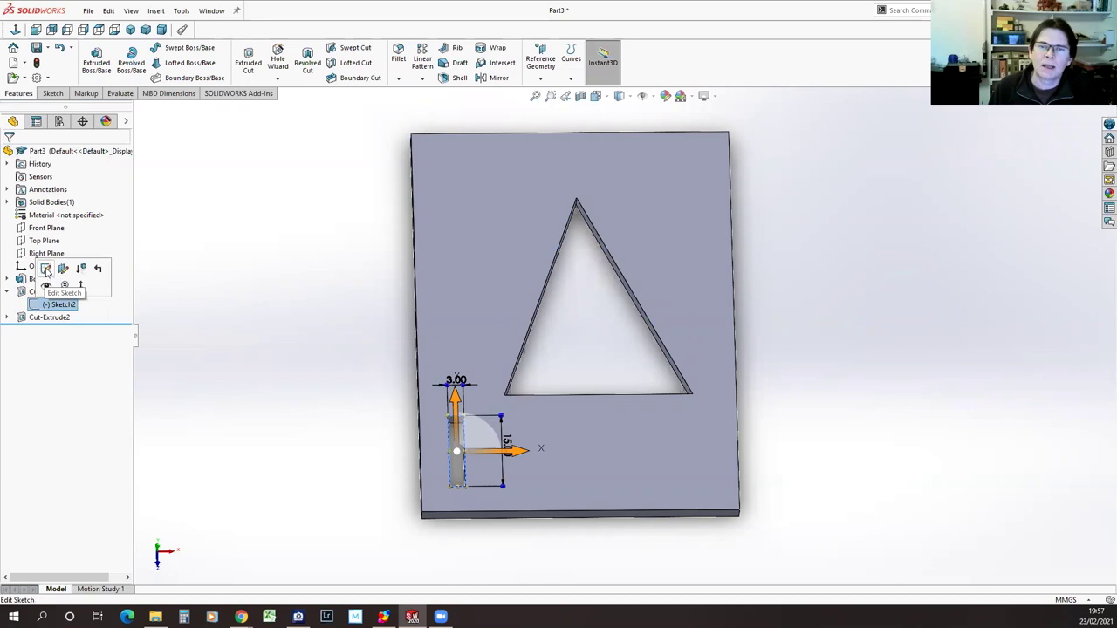
{"action": "left_click", "coordinate": [47, 271]}
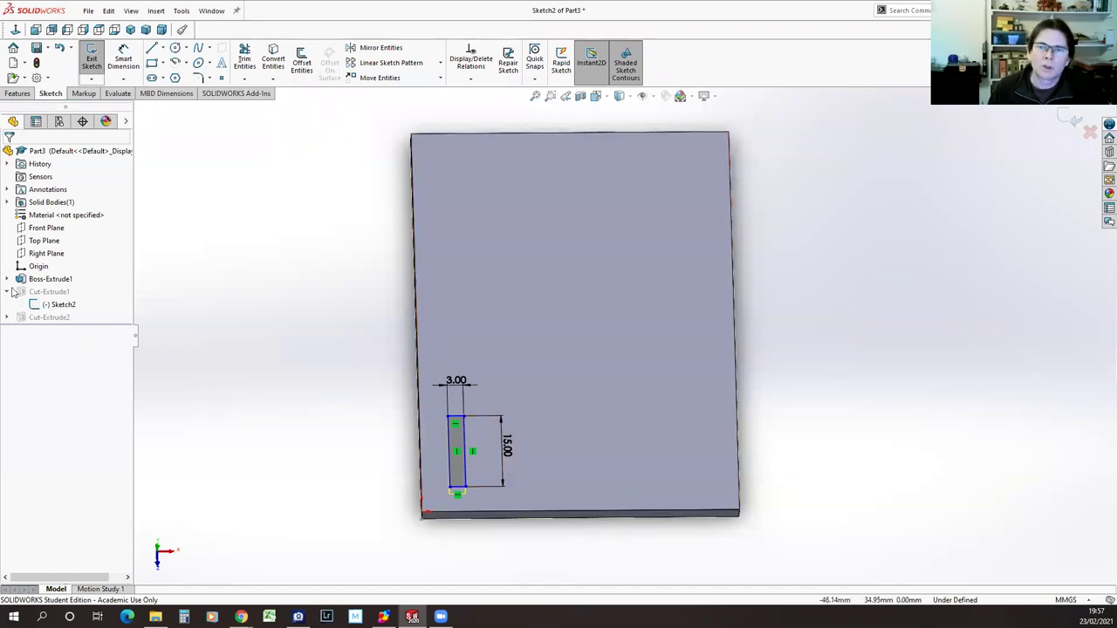
{"action": "left_click", "coordinate": [92, 60]}
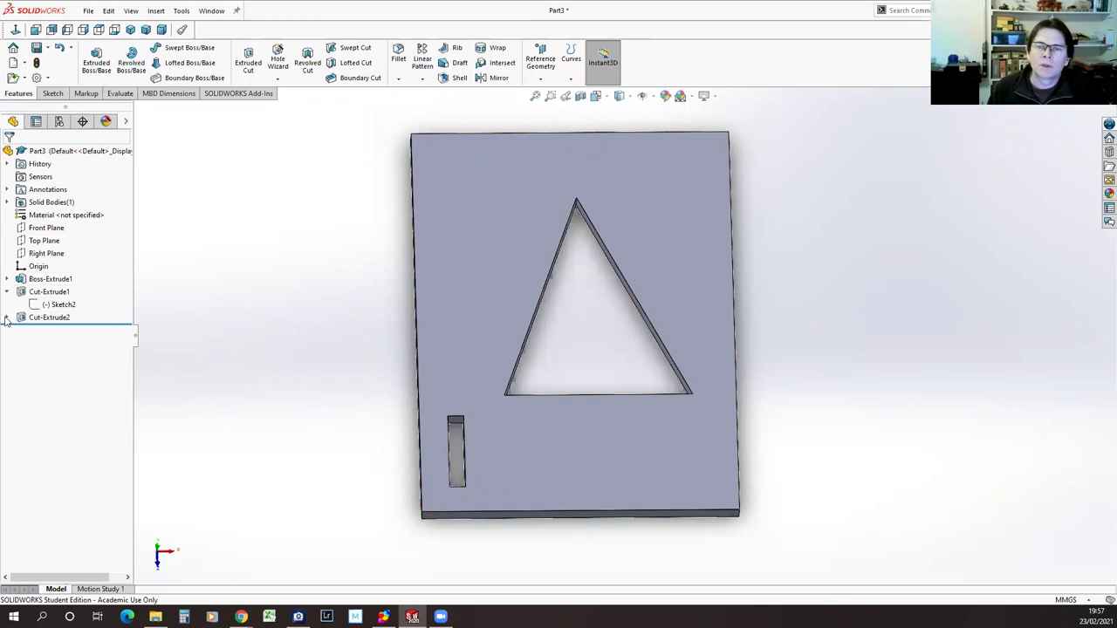
{"action": "left_click", "coordinate": [7, 318]}
{"action": "left_click", "coordinate": [59, 330]}
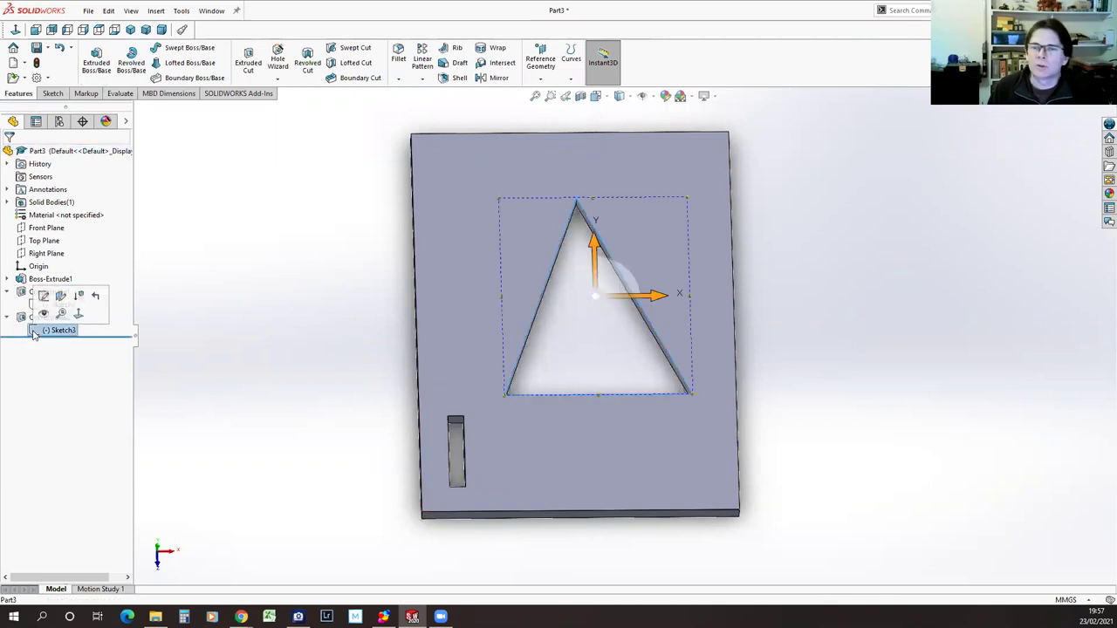
{"action": "middle_click_drag", "start_coordinate": [711, 357], "coordinate": [590, 245]}
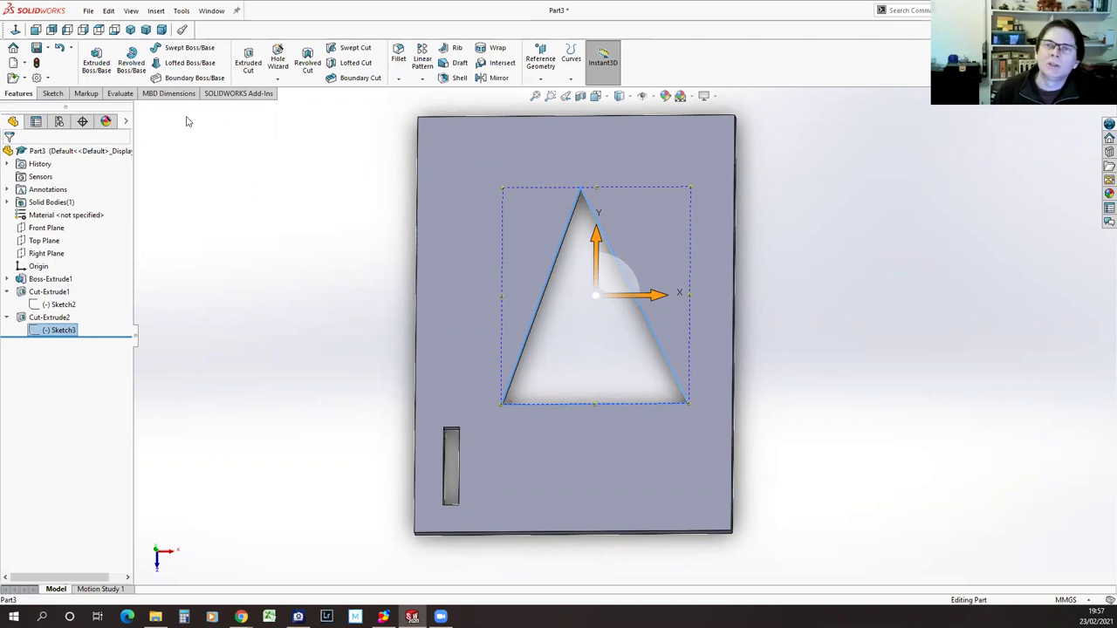
Open the triangular cut's sketch for editing.
{"action": "left_click", "coordinate": [37, 331]}
{"action": "left_click", "coordinate": [42, 293]}
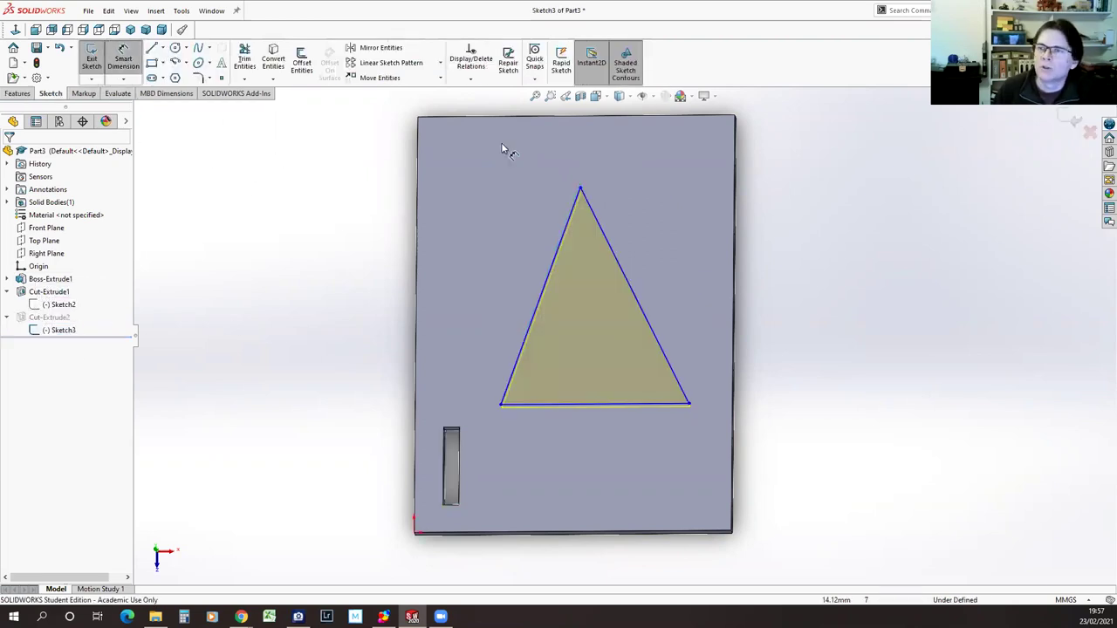
Try a horizontal dimension between the triangle's apex and the plate's left edge, and delete it.
{"action": "left_click", "coordinate": [581, 190]}
{"action": "left_click", "coordinate": [418, 190]}
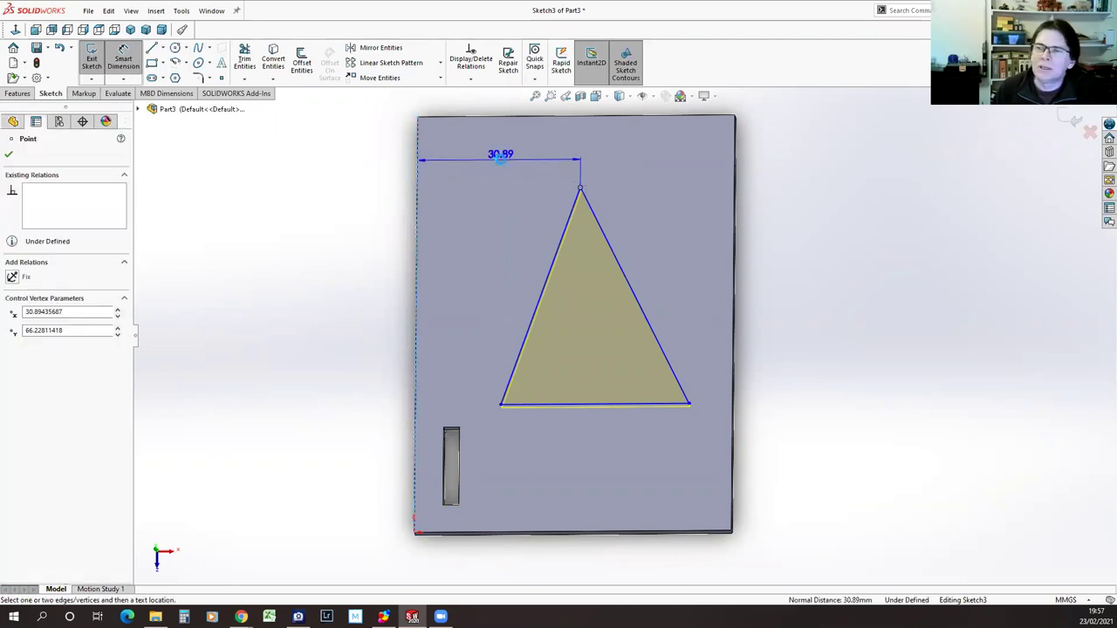
{"action": "left_click", "coordinate": [499, 159]}
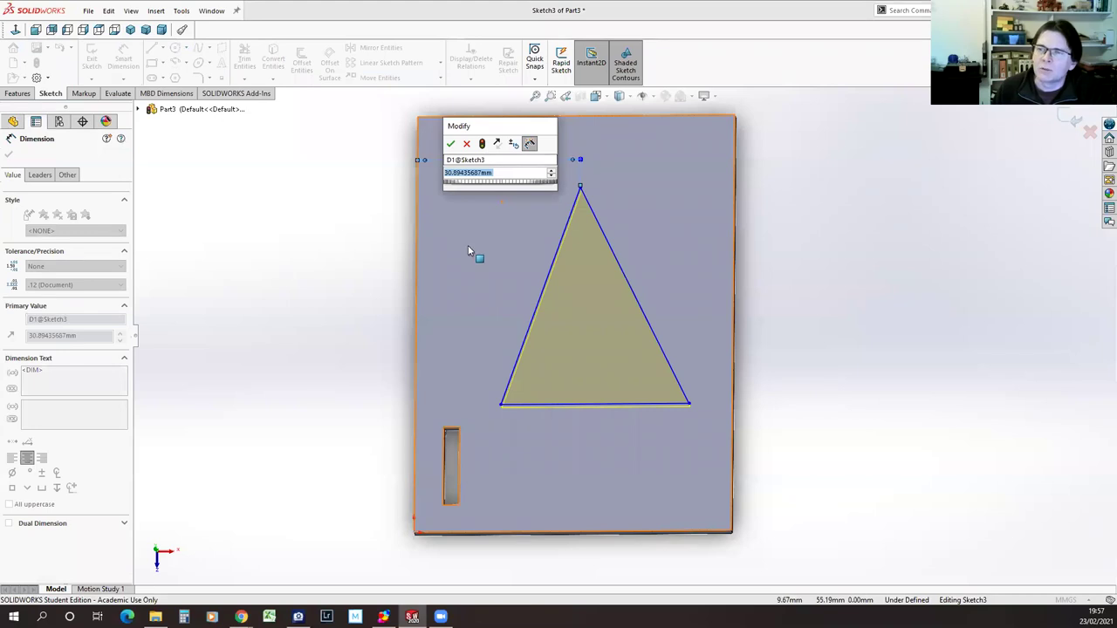
{"action": "left_click", "coordinate": [468, 144]}
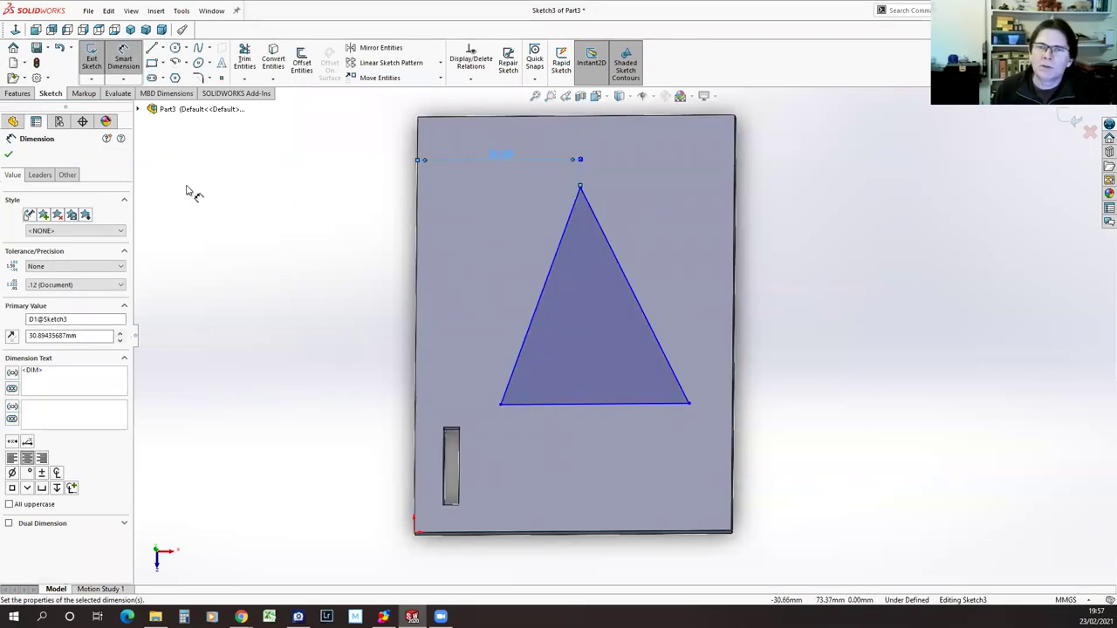
{"action": "left_click", "coordinate": [9, 154]}
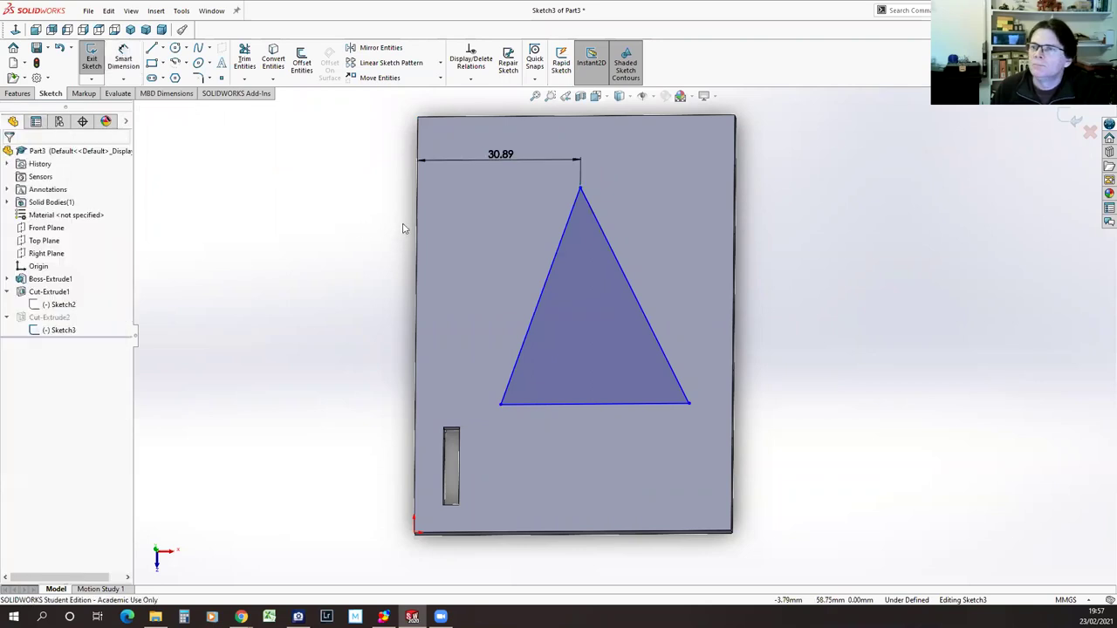
{"action": "left_click", "coordinate": [500, 154]}
{"action": "key", "text": "Delete"}
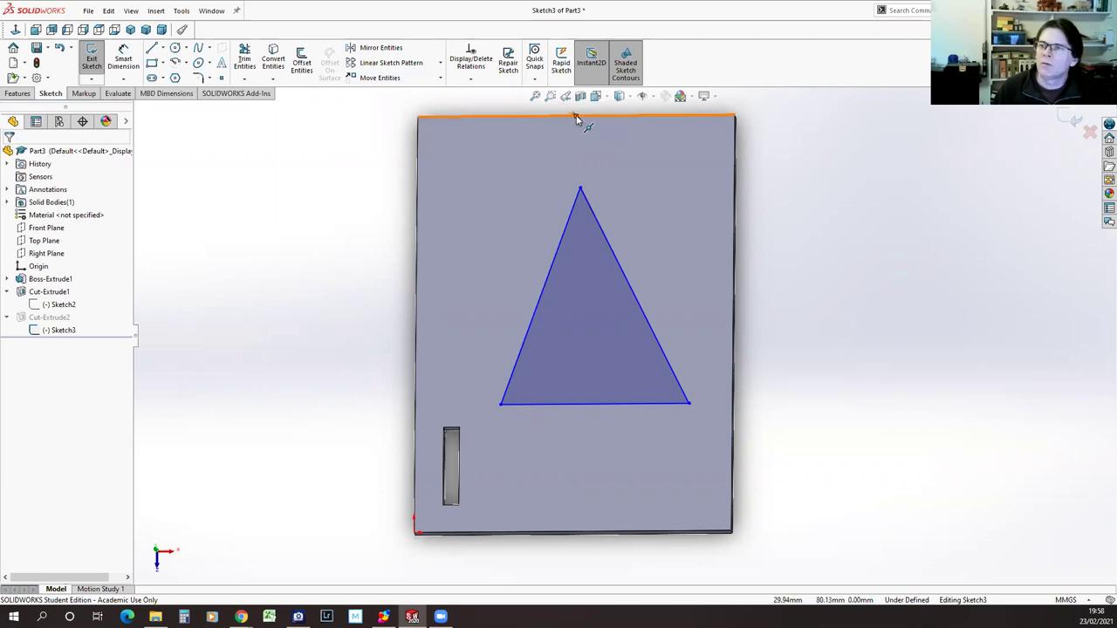
Align the triangle's apex with the midpoint of the plate's upper edge using a Vertical relation, and exit the sketch.
{"action": "left_click", "coordinate": [576, 116]}
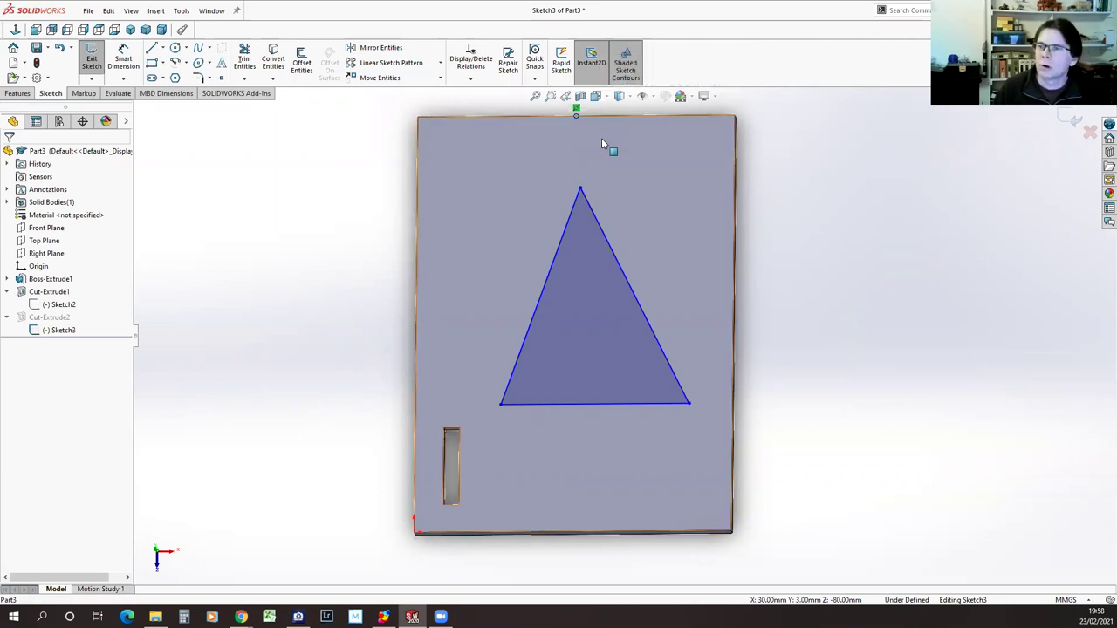
{"action": "left_click", "coordinate": [581, 190], "text": "ctrl"}
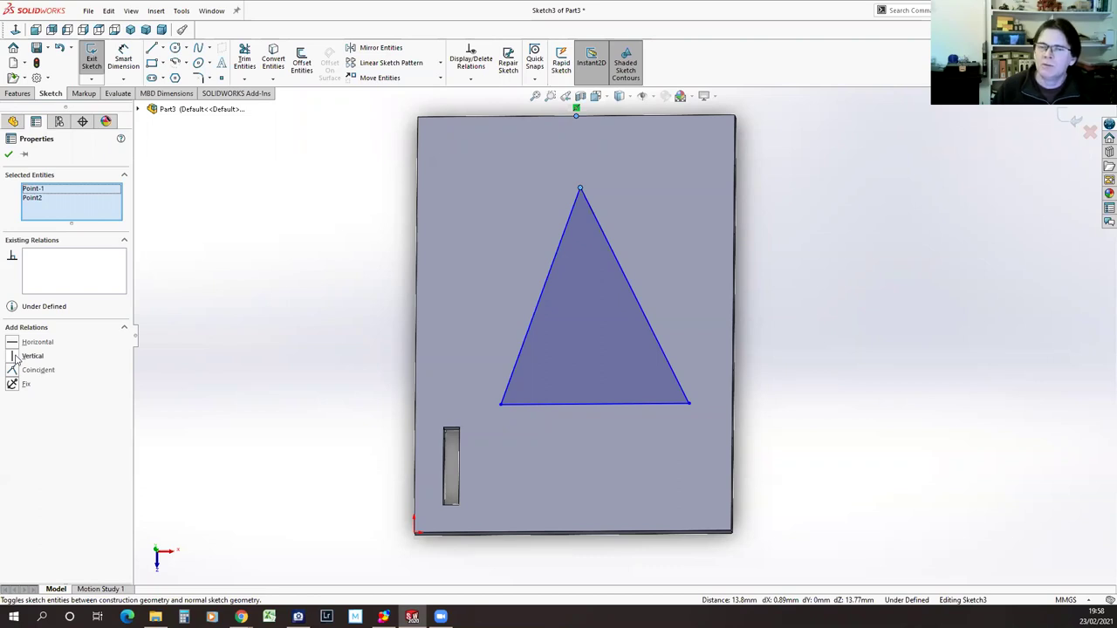
{"action": "left_click", "coordinate": [32, 356]}
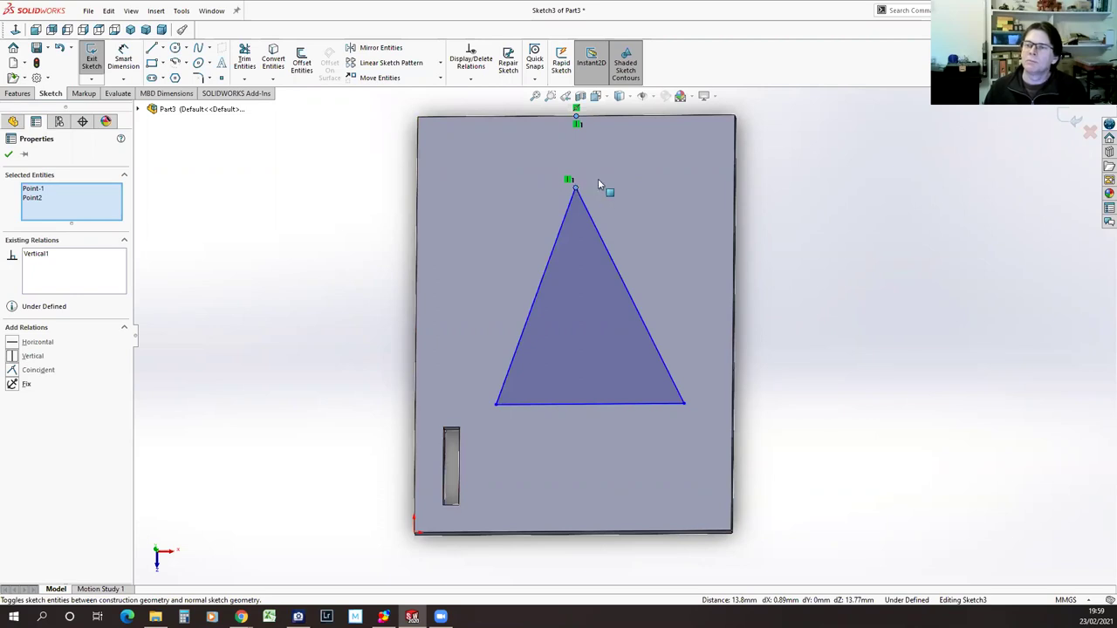
{"action": "left_click", "coordinate": [9, 155]}
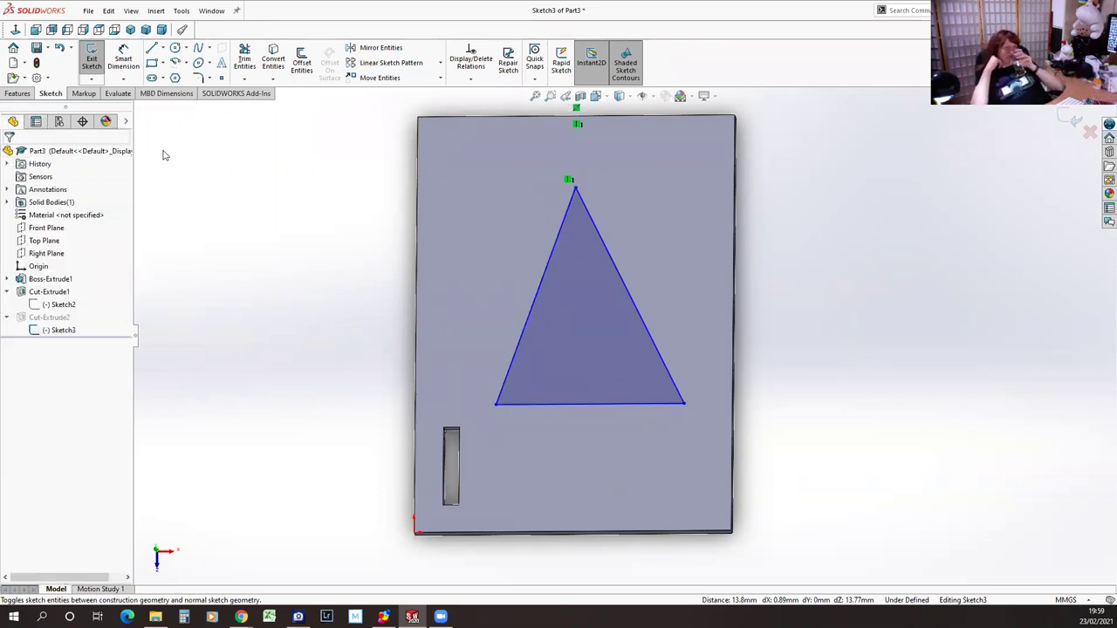
{"action": "left_click", "coordinate": [90, 57]}
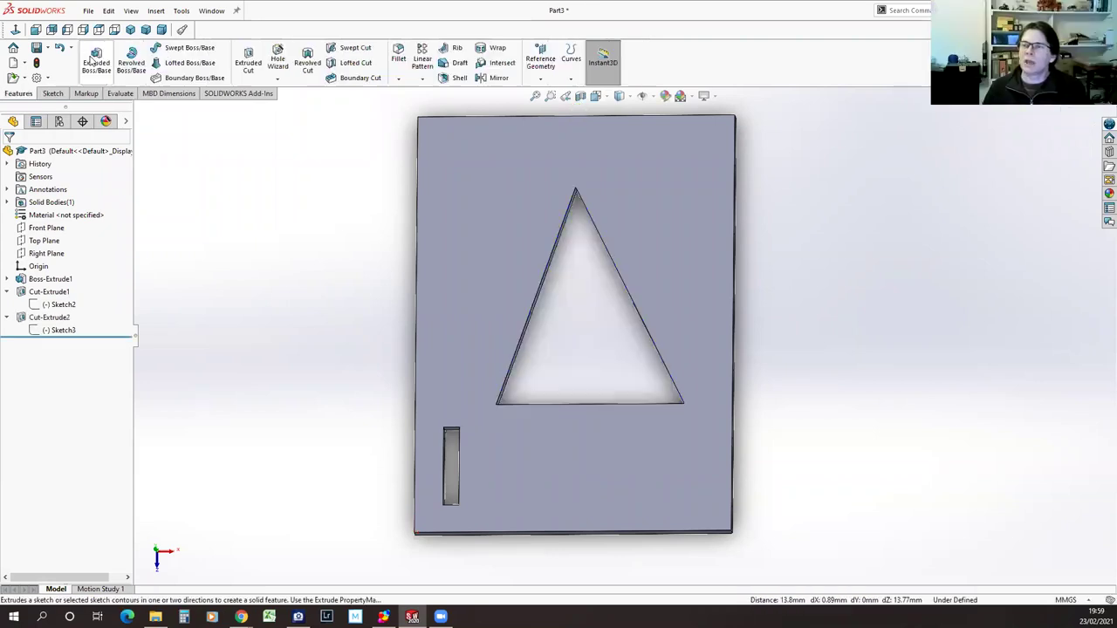
Try widths of 50 mm and 40 mm for the base plate to test the triangle's centering.
{"action": "left_click", "coordinate": [52, 279]}
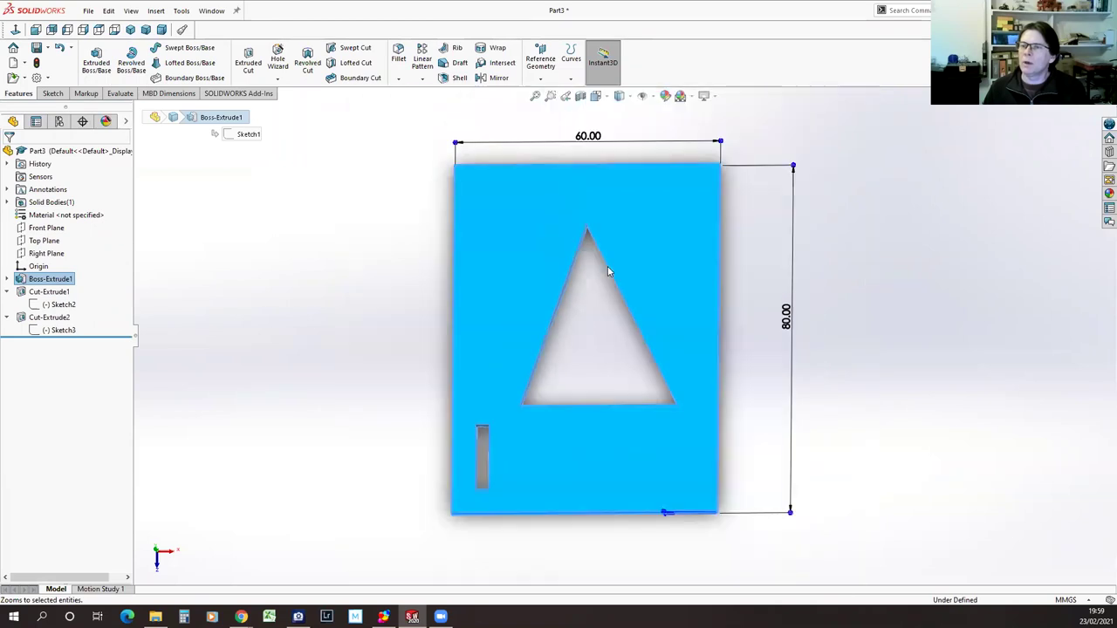
{"action": "left_click", "coordinate": [600, 136]}
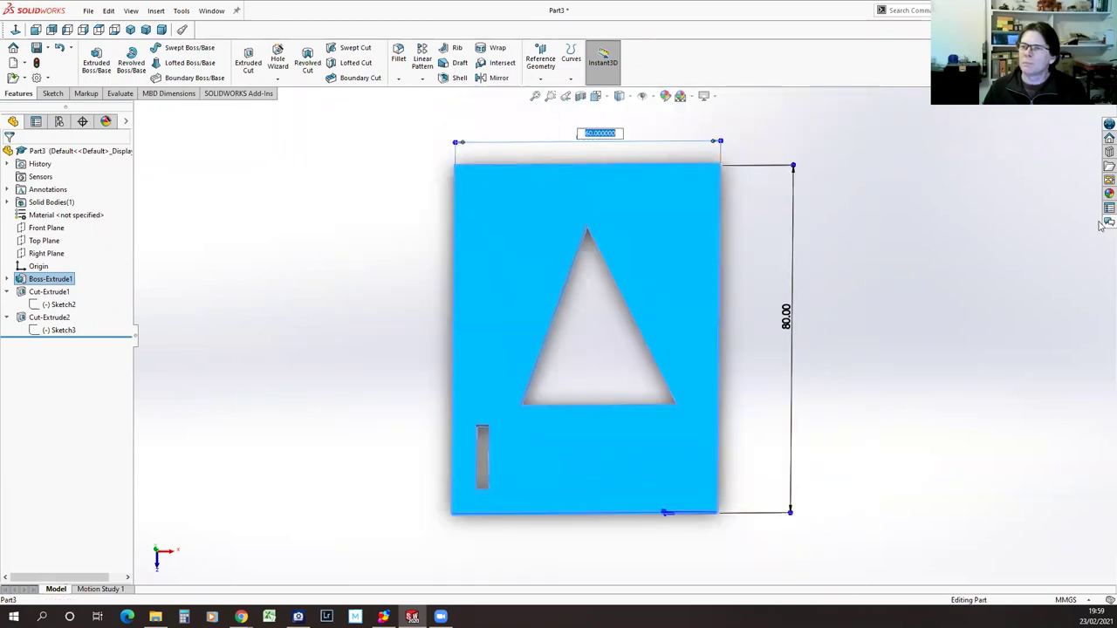
{"action": "type", "text": "50"}
{"action": "key", "text": "Return"}
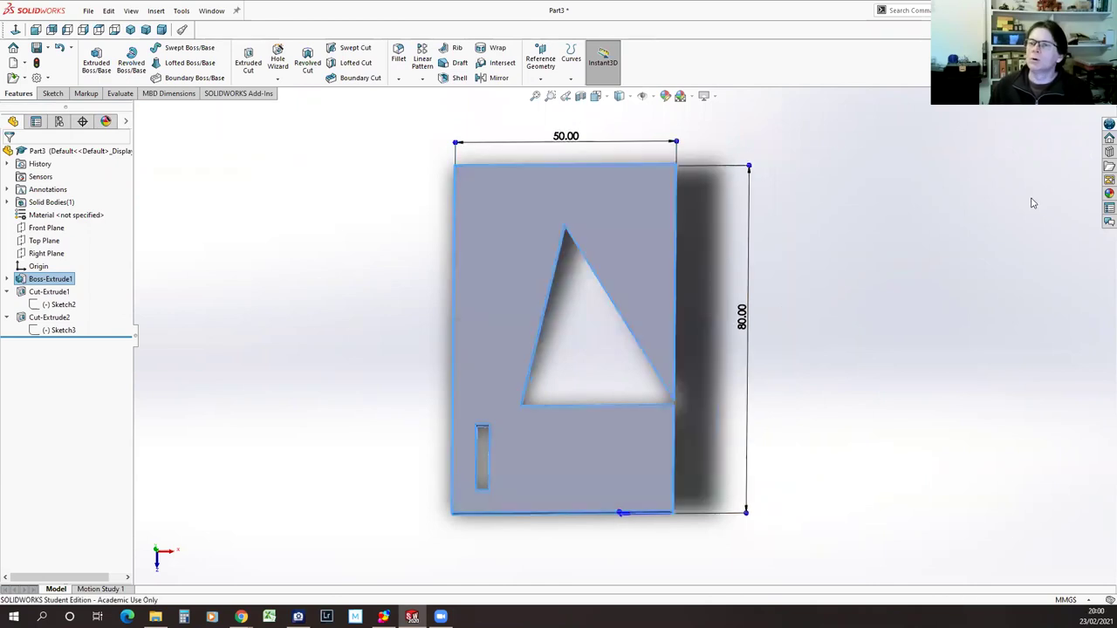
{"action": "left_click", "coordinate": [566, 219]}
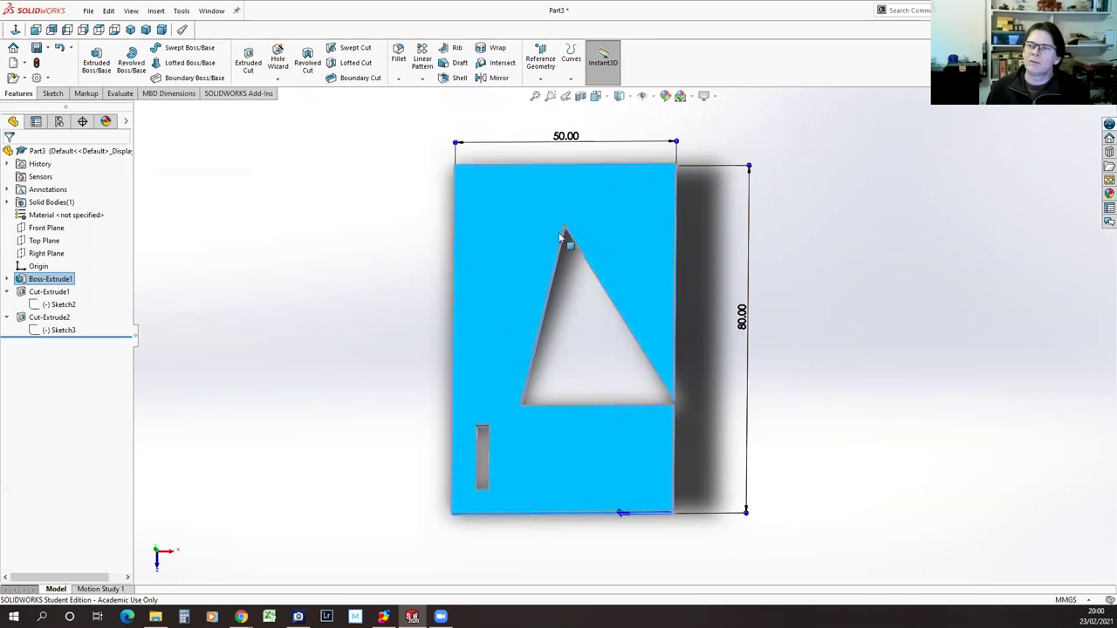
{"action": "left_click", "coordinate": [561, 136]}
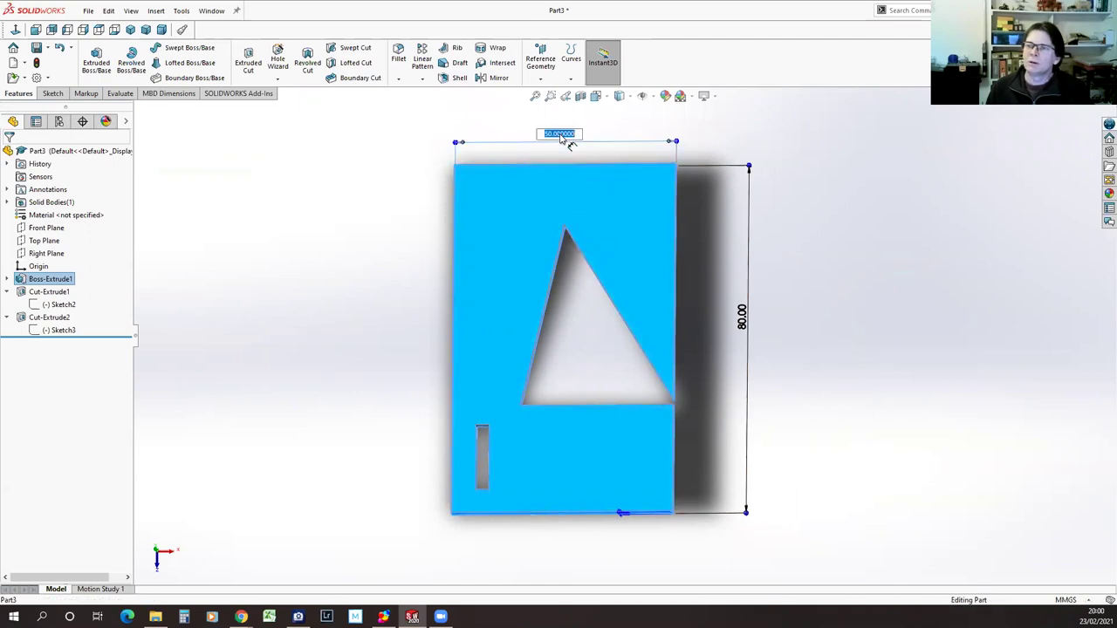
{"action": "type", "text": "40"}
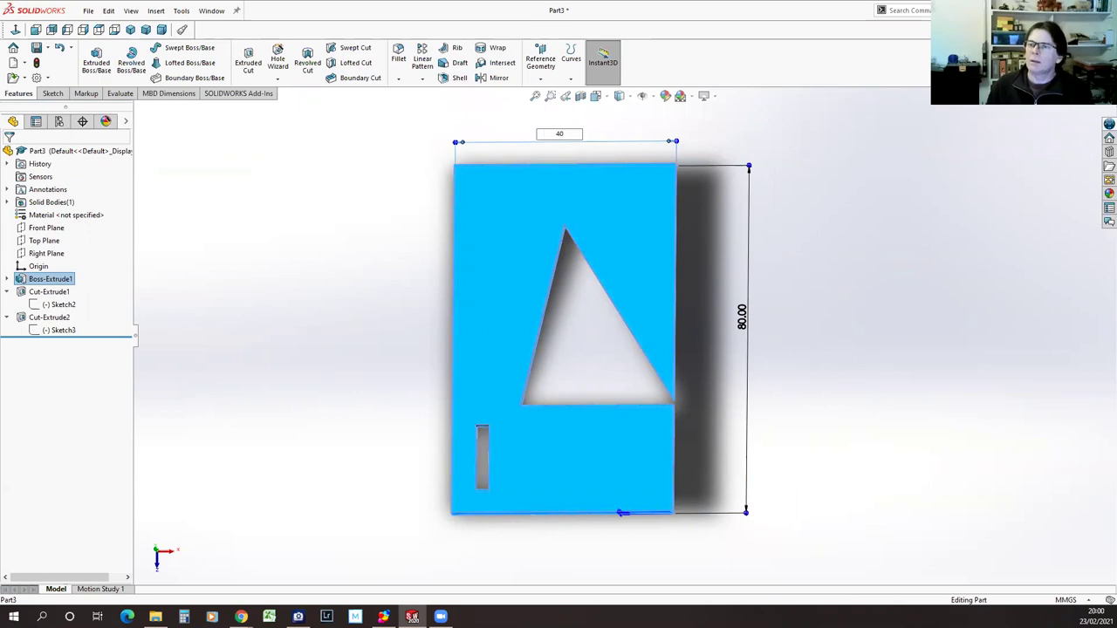
{"action": "key", "text": "Return"}
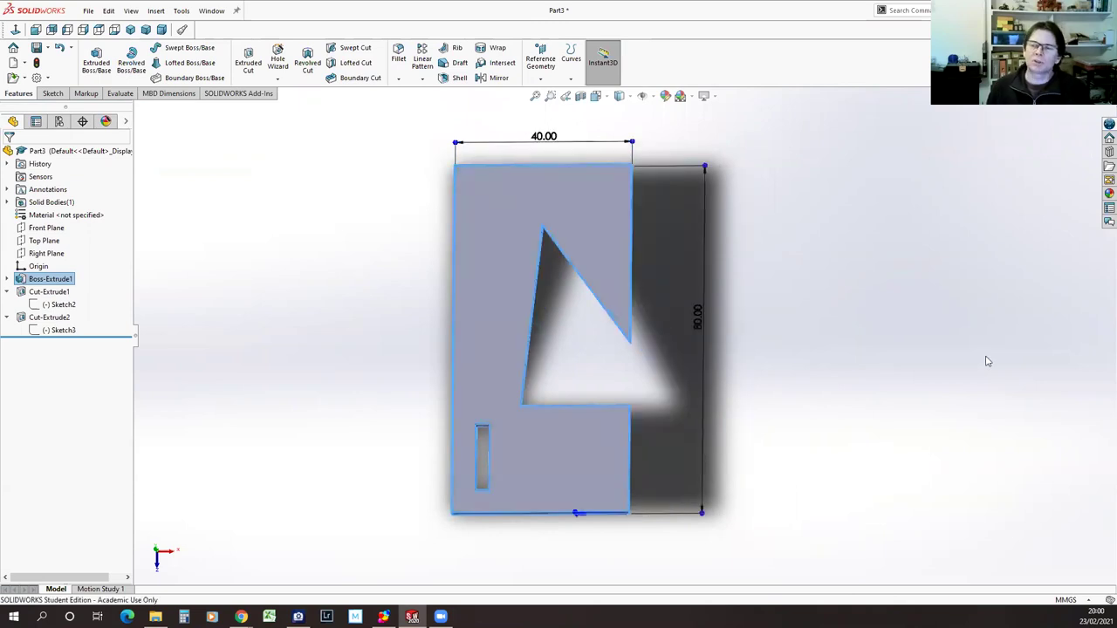
{"action": "left_click", "coordinate": [529, 231]}
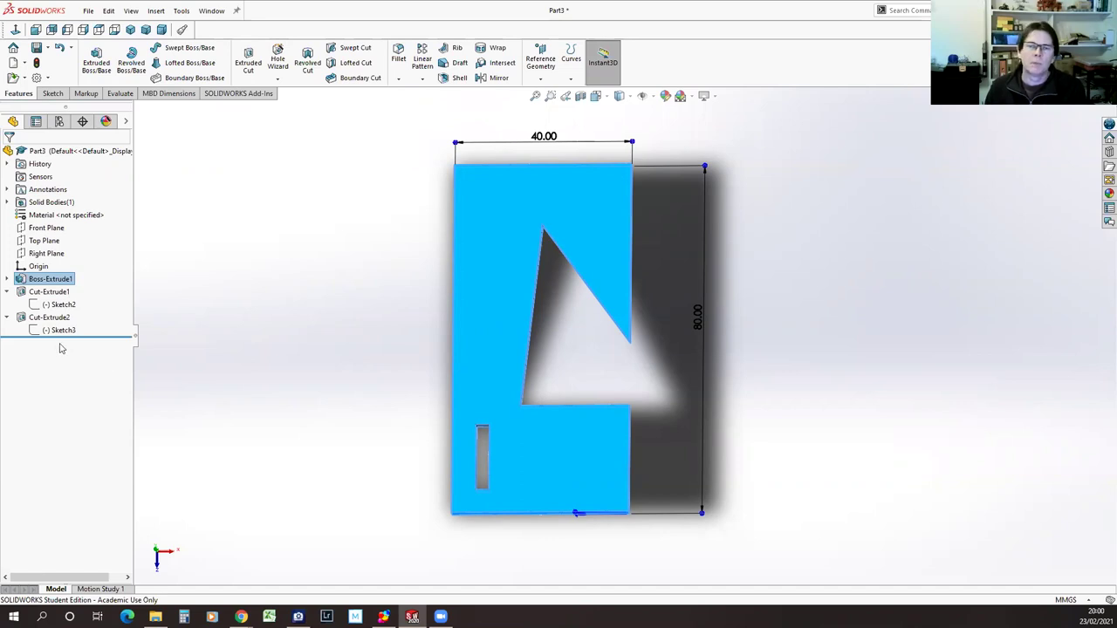
Open the triangle's sketch for a check, and undo back to before the plate width changes.
{"action": "left_click", "coordinate": [35, 332]}
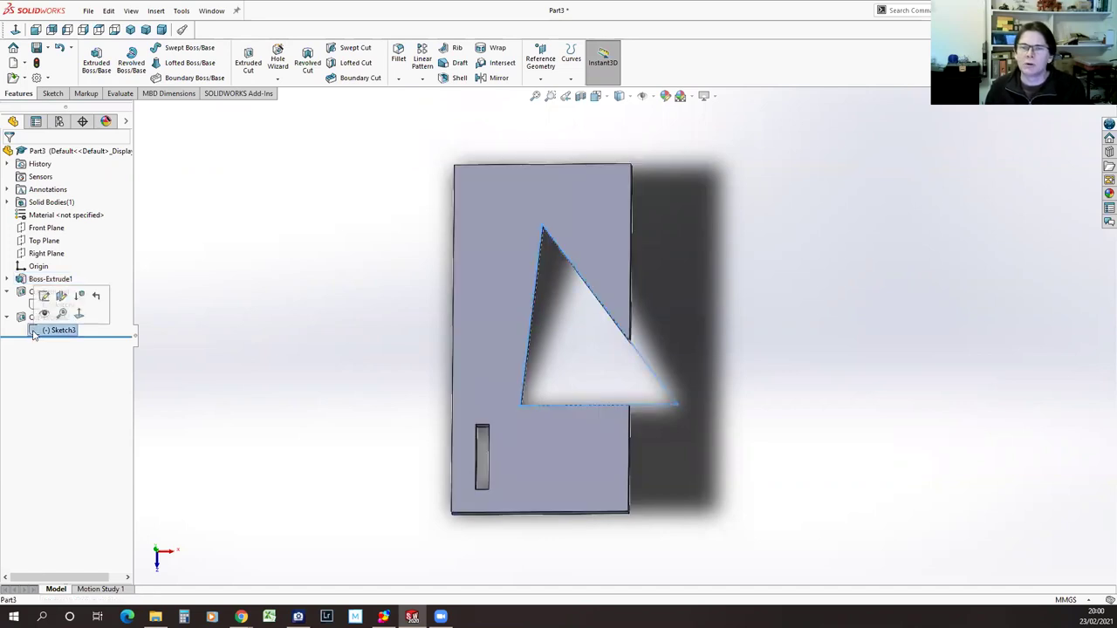
{"action": "left_click", "coordinate": [45, 296]}
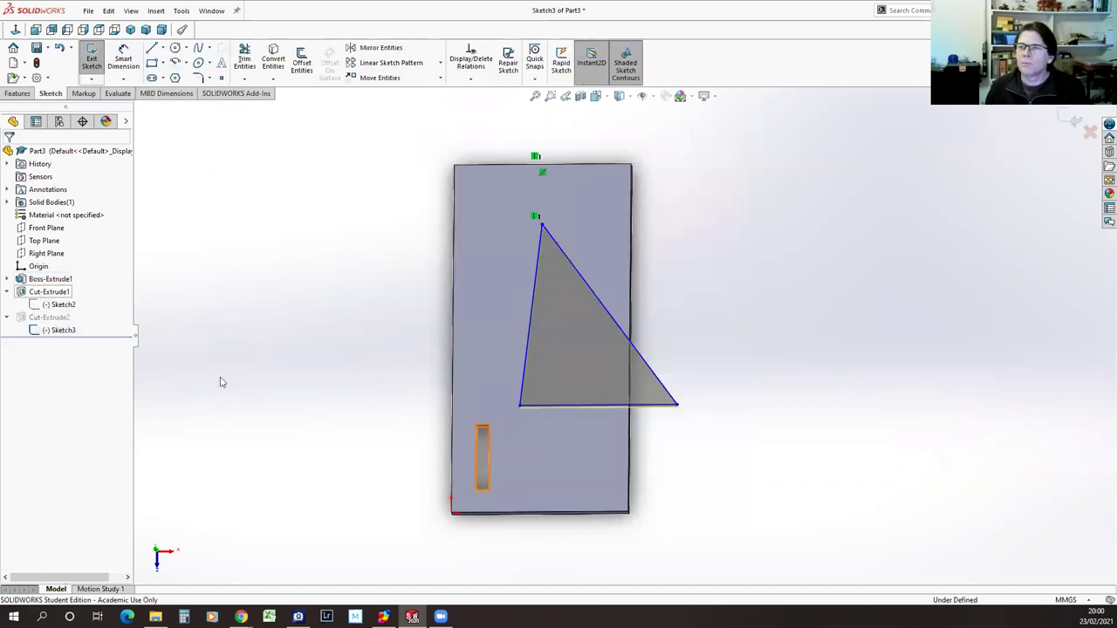
{"action": "left_click", "coordinate": [59, 48]}
{"action": "left_click", "coordinate": [60, 49]}
{"action": "left_click", "coordinate": [60, 49]}
{"action": "left_click", "coordinate": [60, 49]}
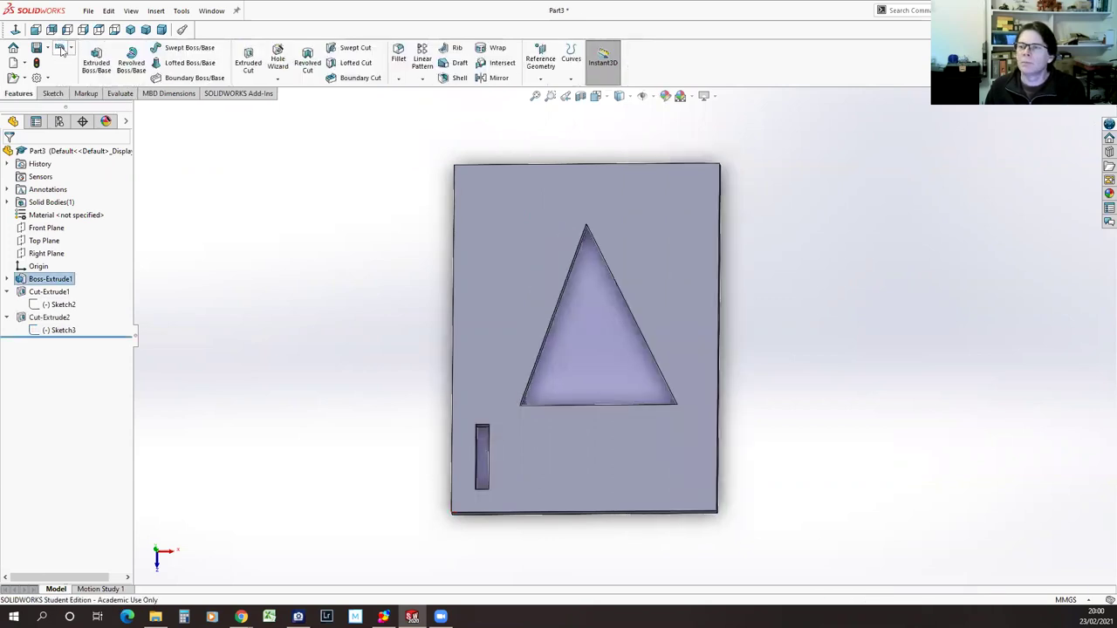
Reopen the triangular cut's sketch and dimension the triangle's base to 35 mm.
{"action": "left_click", "coordinate": [57, 330]}
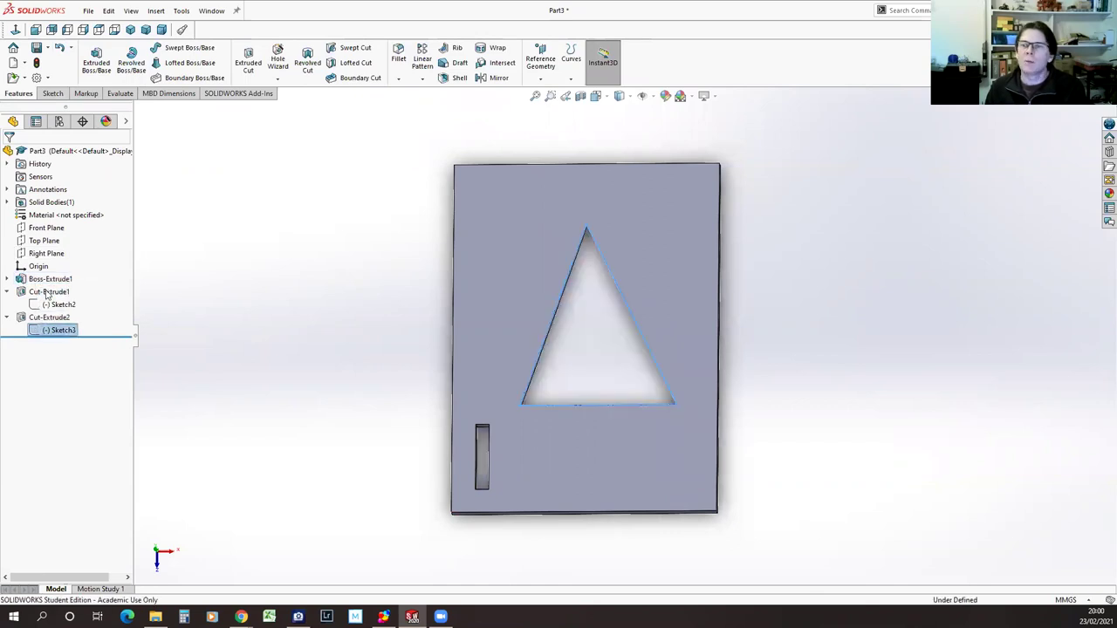
{"action": "left_click", "coordinate": [46, 295]}
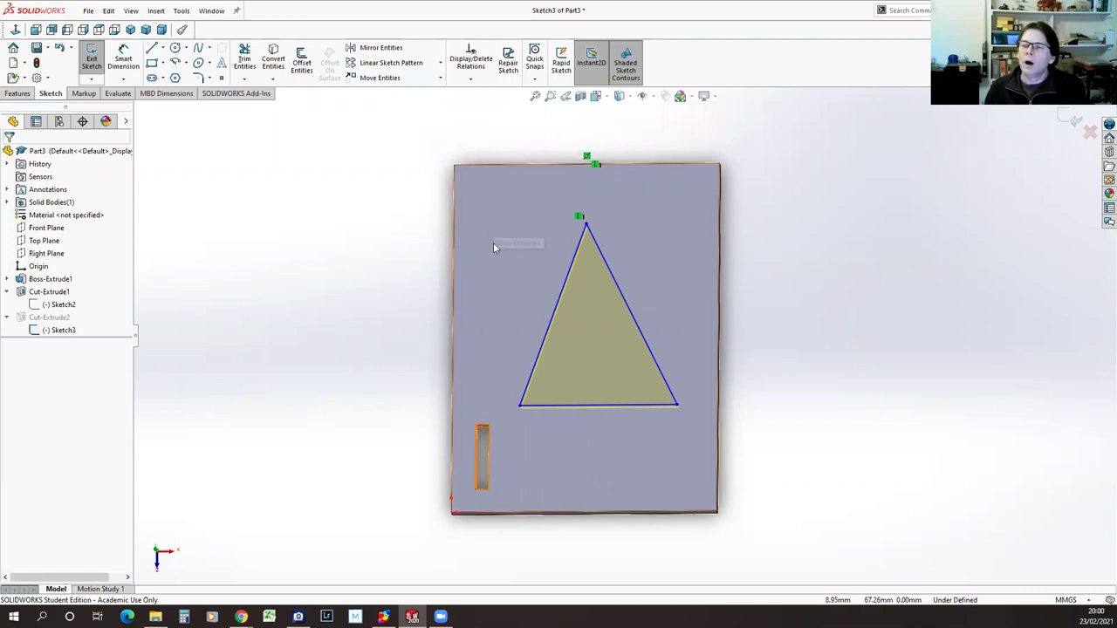
{"action": "key", "text": "d"}
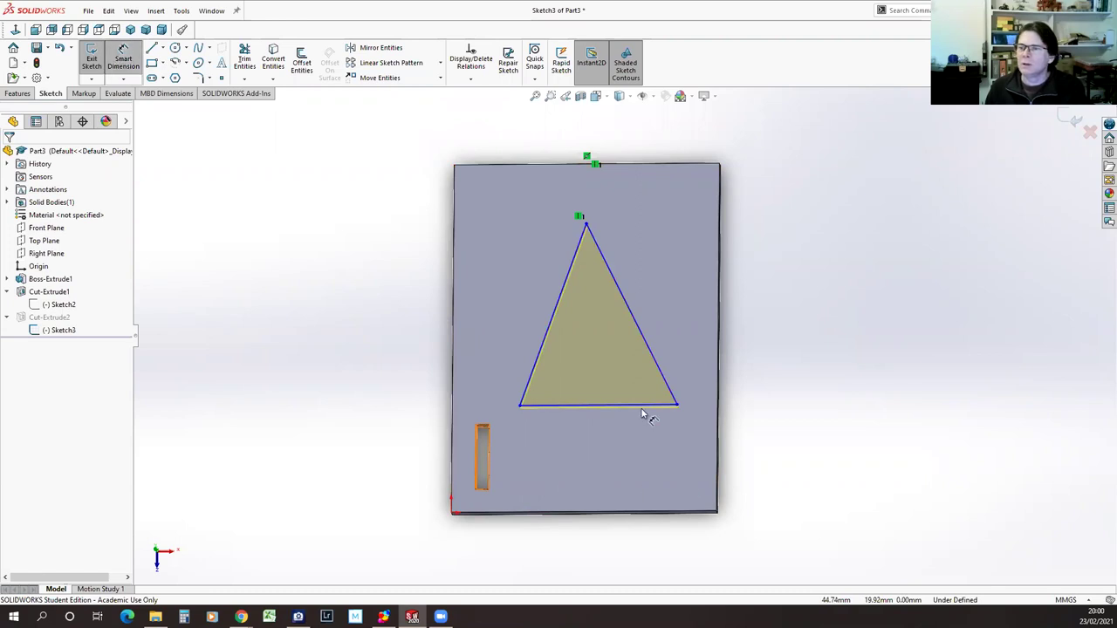
{"action": "left_click", "coordinate": [641, 415]}
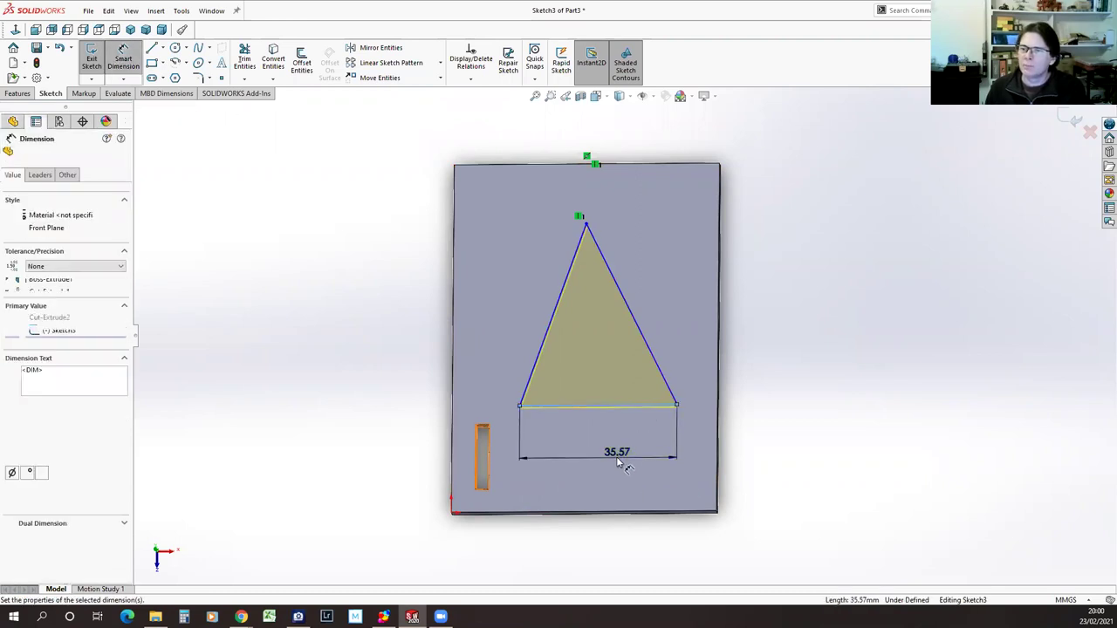
{"action": "left_click", "coordinate": [617, 463]}
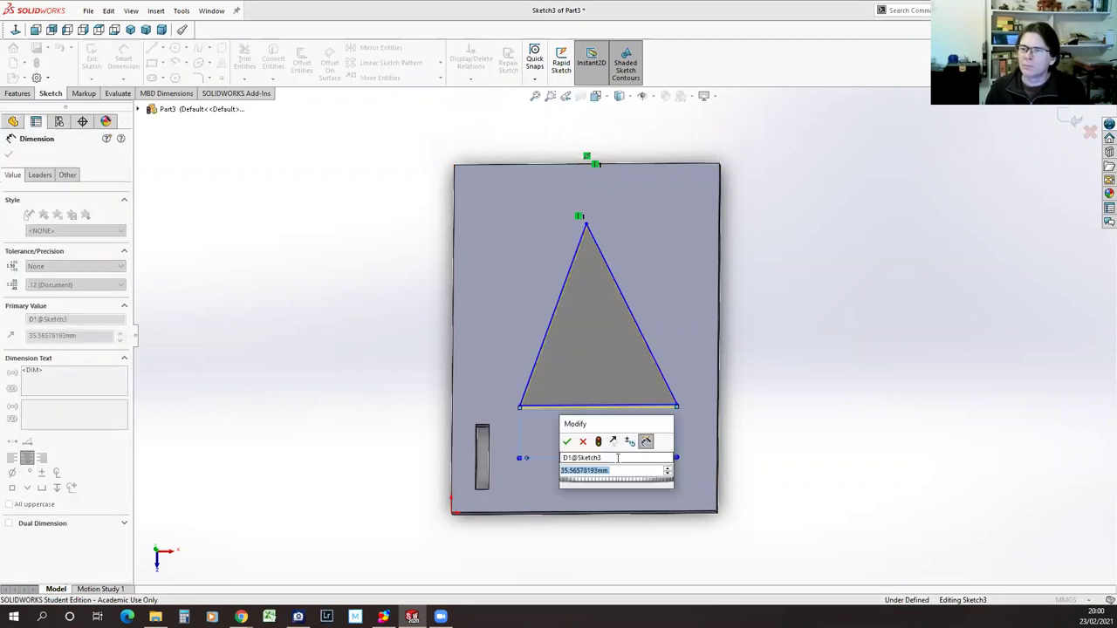
{"action": "type", "text": "35"}
{"action": "left_click", "coordinate": [567, 442]}
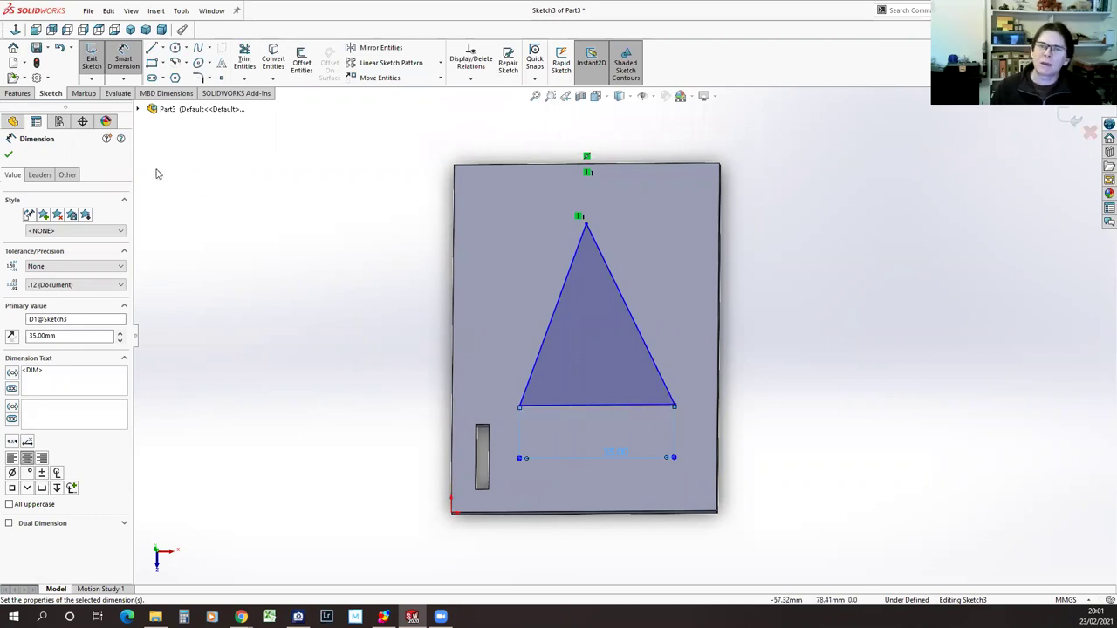
{"action": "left_click", "coordinate": [9, 154]}
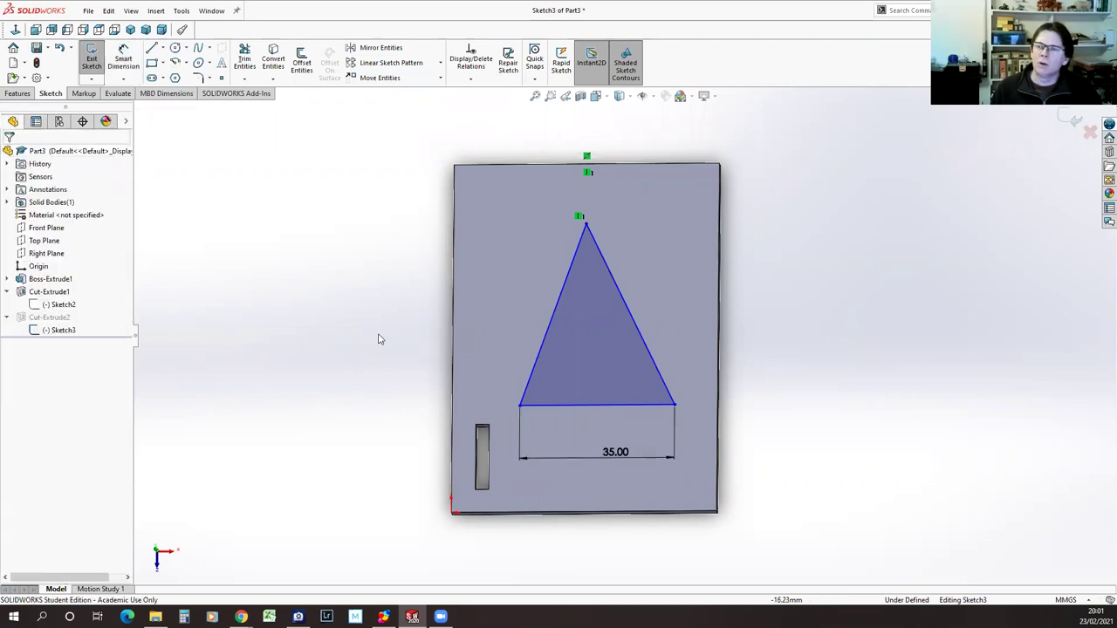
Align the midpoint of the triangle's base with its apex using a Vertical relation.
{"action": "left_click", "coordinate": [597, 406]}
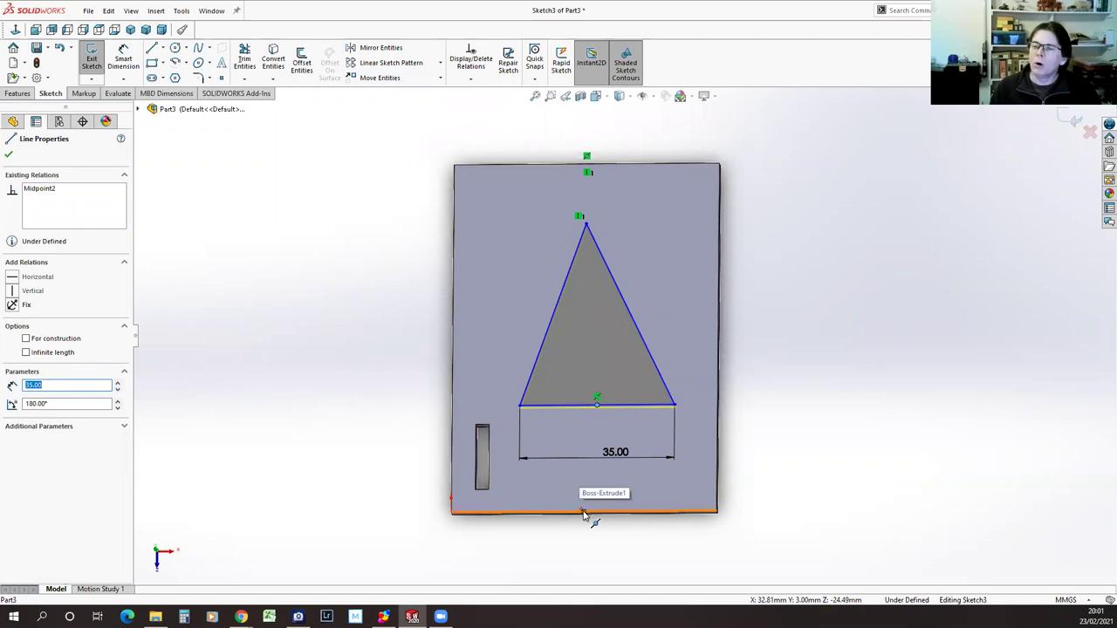
{"action": "left_click", "coordinate": [587, 225], "text": "ctrl"}
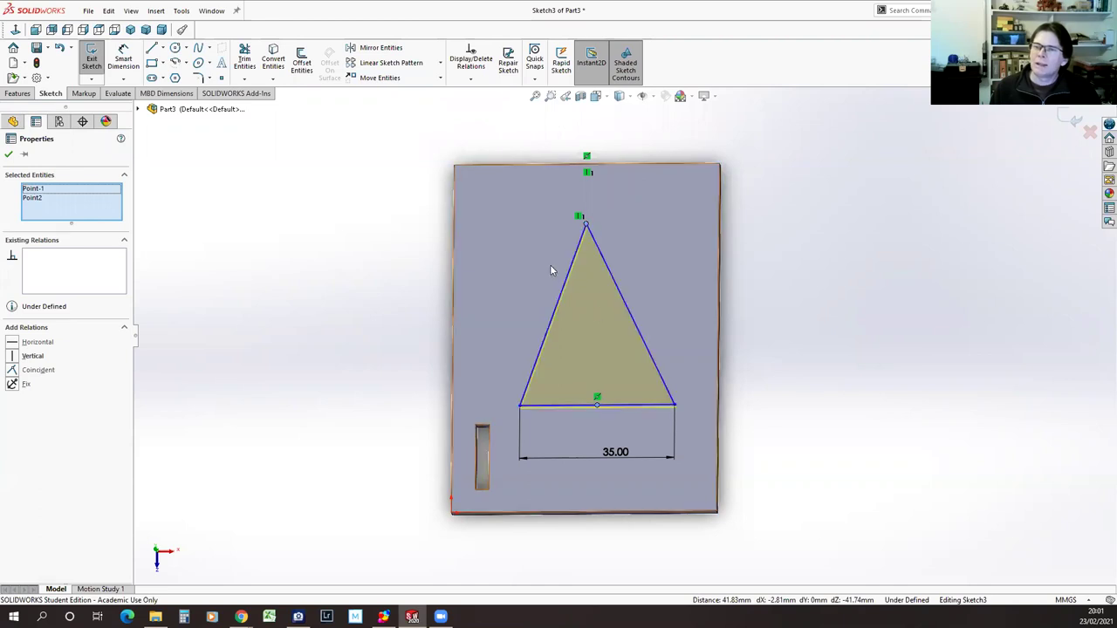
{"action": "left_click", "coordinate": [13, 356]}
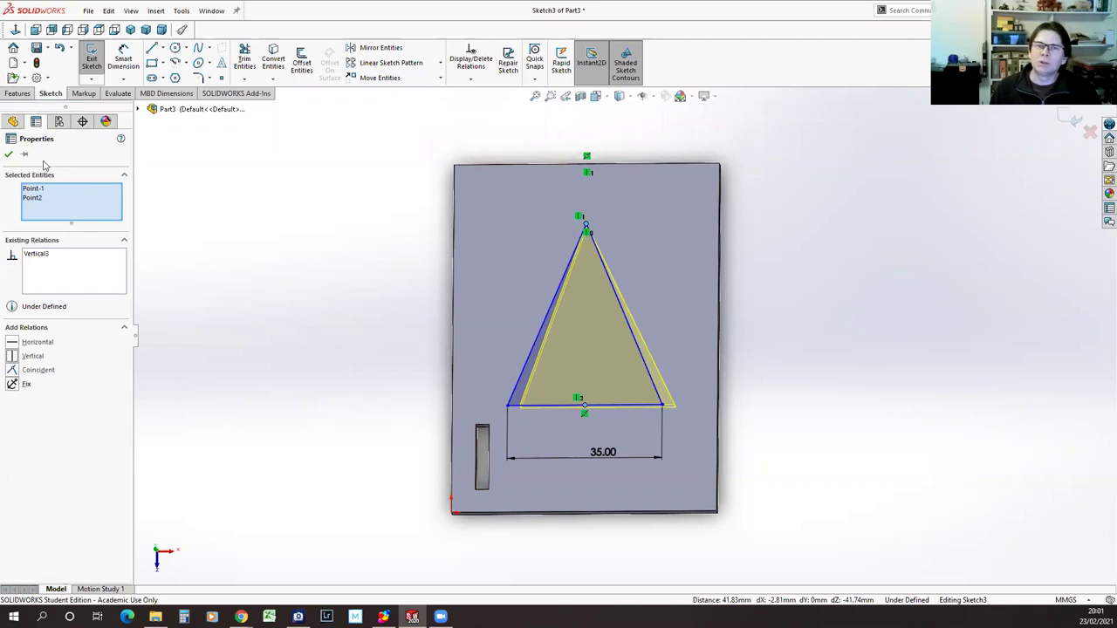
{"action": "left_click", "coordinate": [7, 155]}
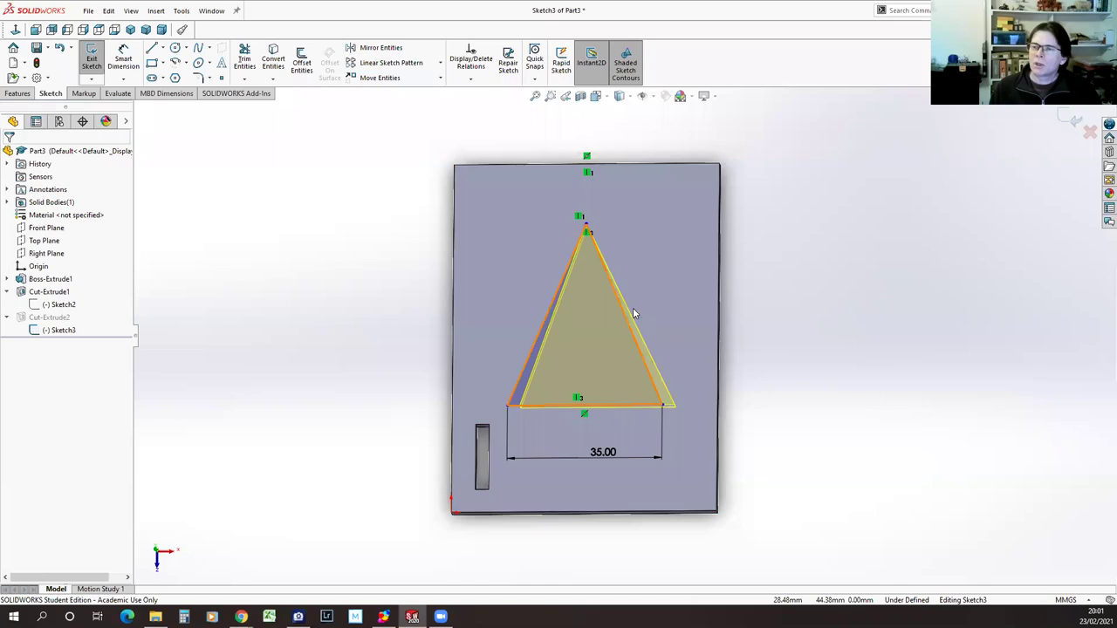
Raise the triangle's lower-right vertex to about X 46.6 mm, Y 33 mm, tilting the base.
{"action": "left_click", "coordinate": [664, 408]}
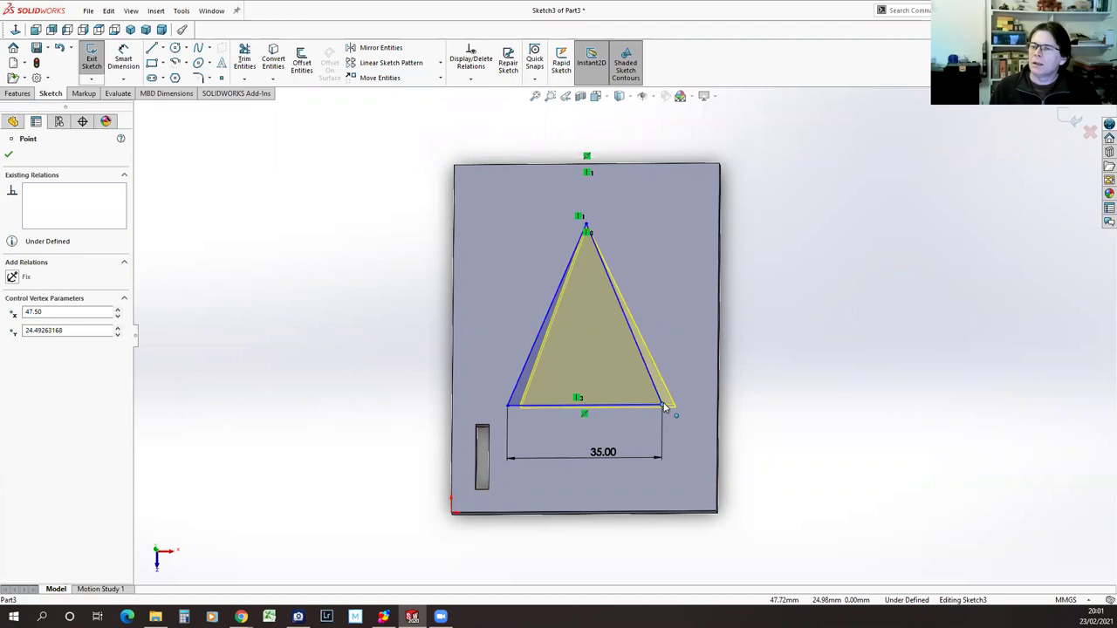
{"action": "left_click_drag", "start_coordinate": [659, 407], "coordinate": [660, 368]}
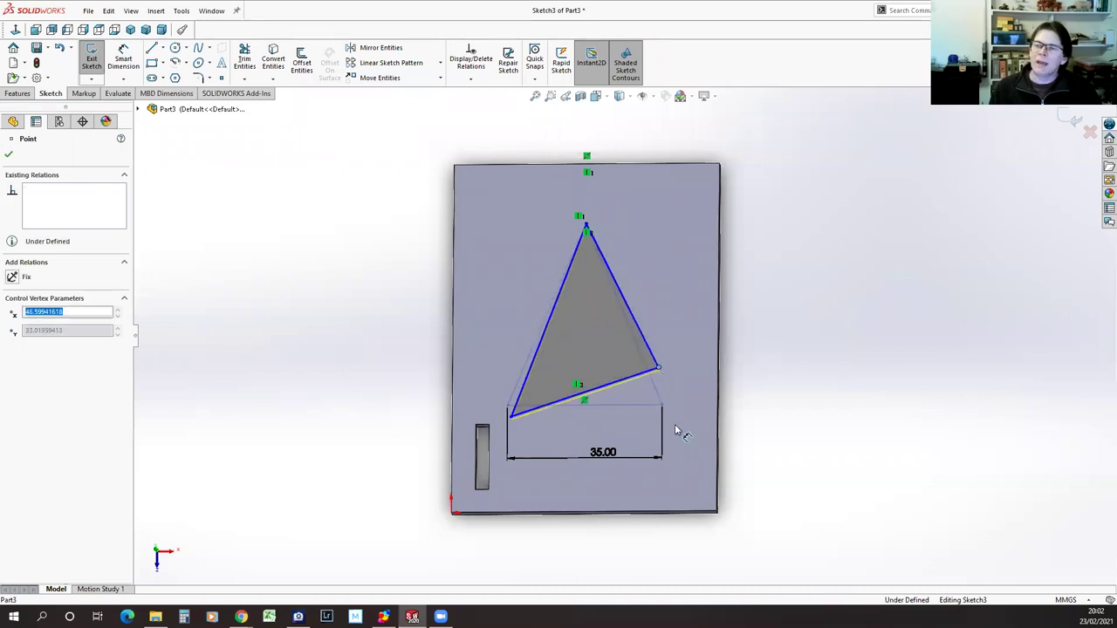
Make the triangle's tilted base level with a Horizontal relation.
{"action": "left_click", "coordinate": [632, 379]}
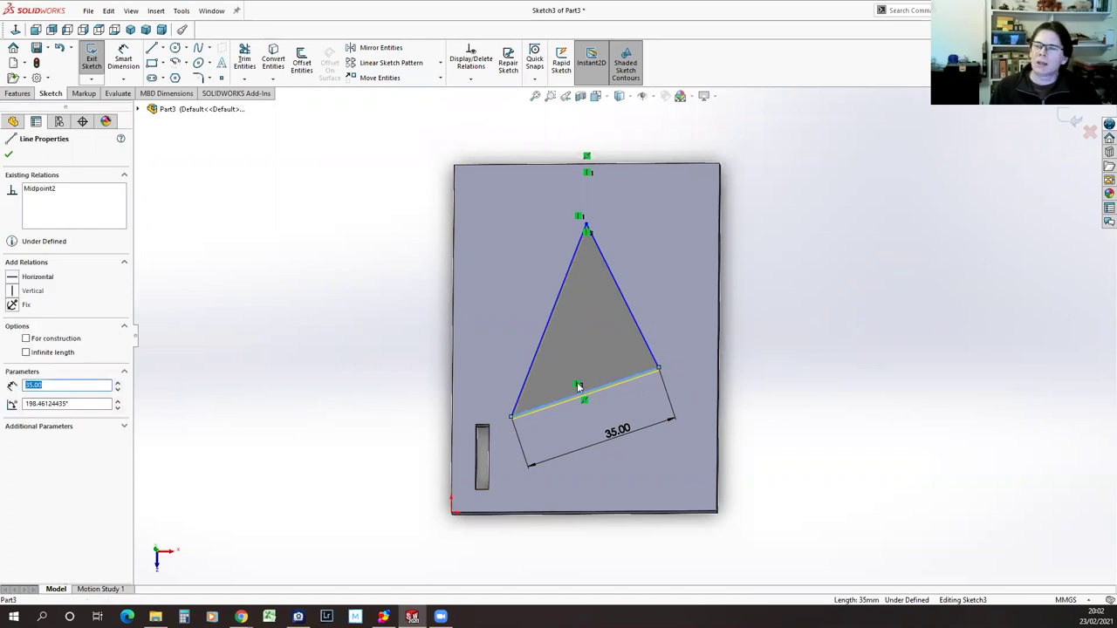
{"action": "left_click", "coordinate": [14, 278]}
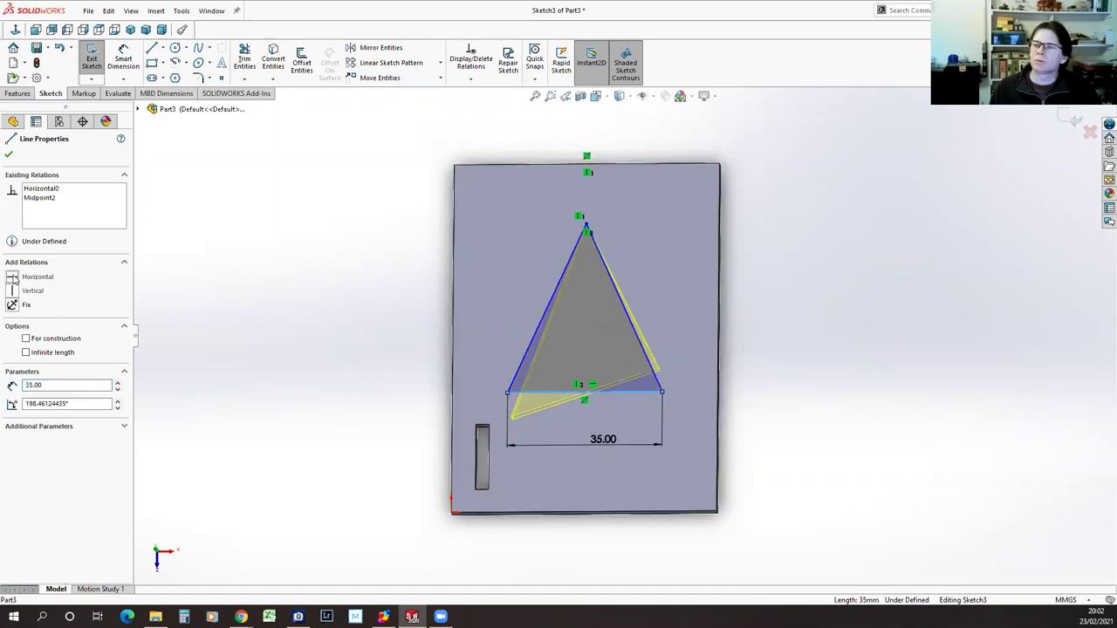
{"action": "left_click", "coordinate": [10, 156]}
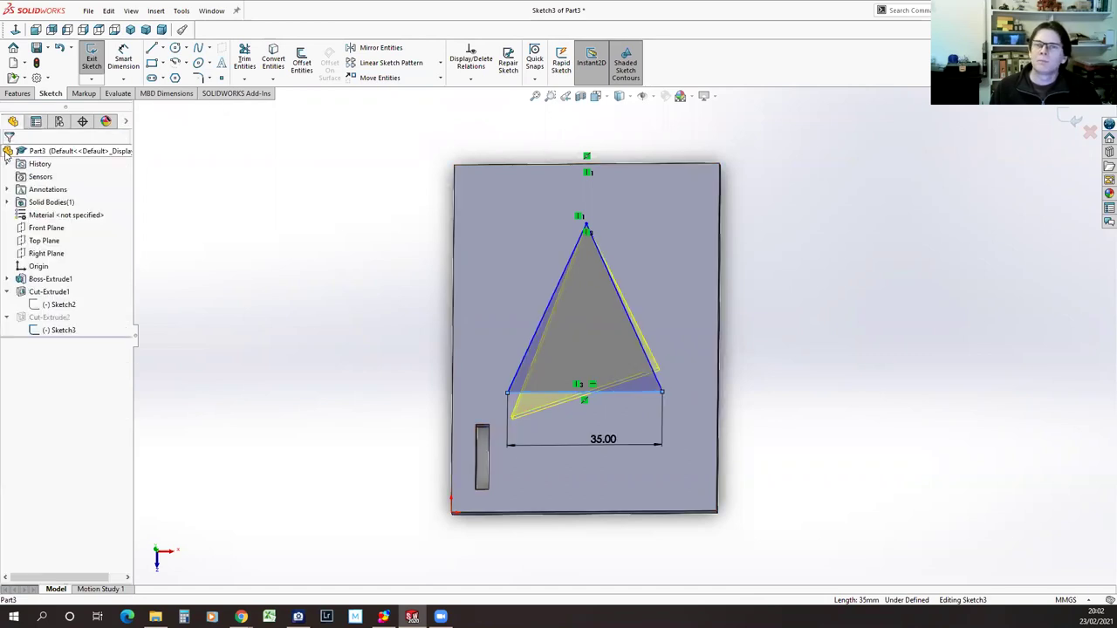
Move the triangle's base and apex vertically to test their remaining freedom, leaving the apex at about Y 67 mm.
{"action": "left_click", "coordinate": [660, 392]}
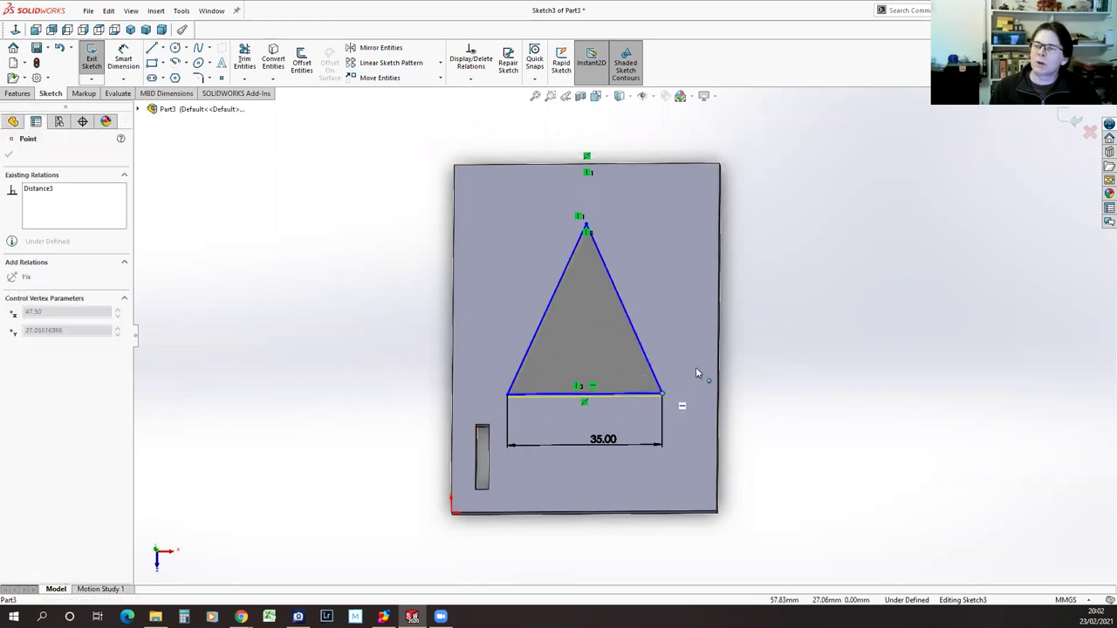
{"action": "mouse_move", "coordinate": [661, 386]}
{"action": "left_mouse_down"}
{"action": "mouse_move", "coordinate": [672, 384]}
{"action": "mouse_move", "coordinate": [663, 369]}
{"action": "left_mouse_up"}
{"action": "left_click_drag", "start_coordinate": [708, 399], "coordinate": [670, 267]}
{"action": "left_click_drag", "start_coordinate": [673, 317], "coordinate": [693, 371]}
{"action": "mouse_move", "coordinate": [589, 226]}
{"action": "left_mouse_down"}
{"action": "mouse_move", "coordinate": [545, 218]}
{"action": "mouse_move", "coordinate": [613, 250]}
{"action": "mouse_move", "coordinate": [591, 247]}
{"action": "mouse_move", "coordinate": [591, 257]}
{"action": "mouse_move", "coordinate": [592, 222]}
{"action": "left_mouse_up"}
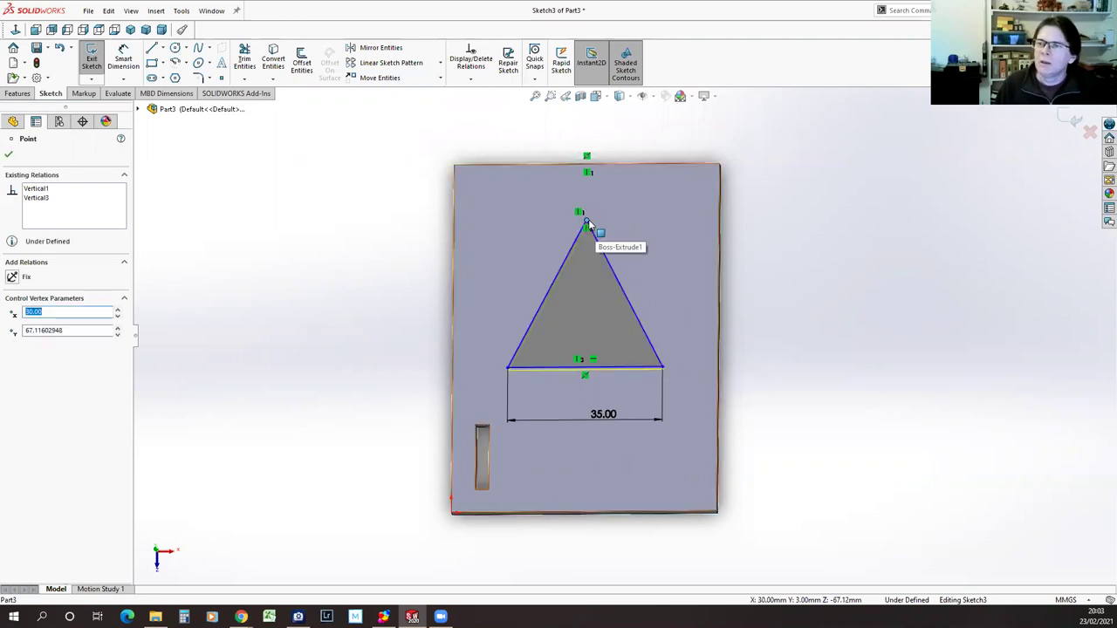
Dimension the triangle's height from its apex to its base as 34 mm.
{"action": "left_click", "coordinate": [133, 68]}
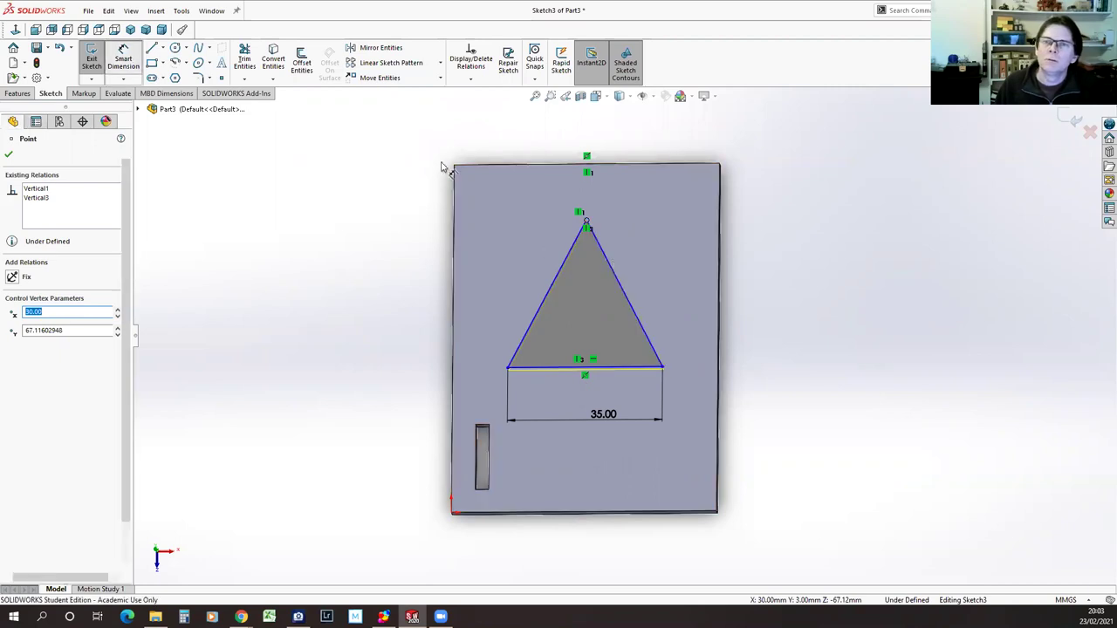
{"action": "left_click", "coordinate": [587, 224]}
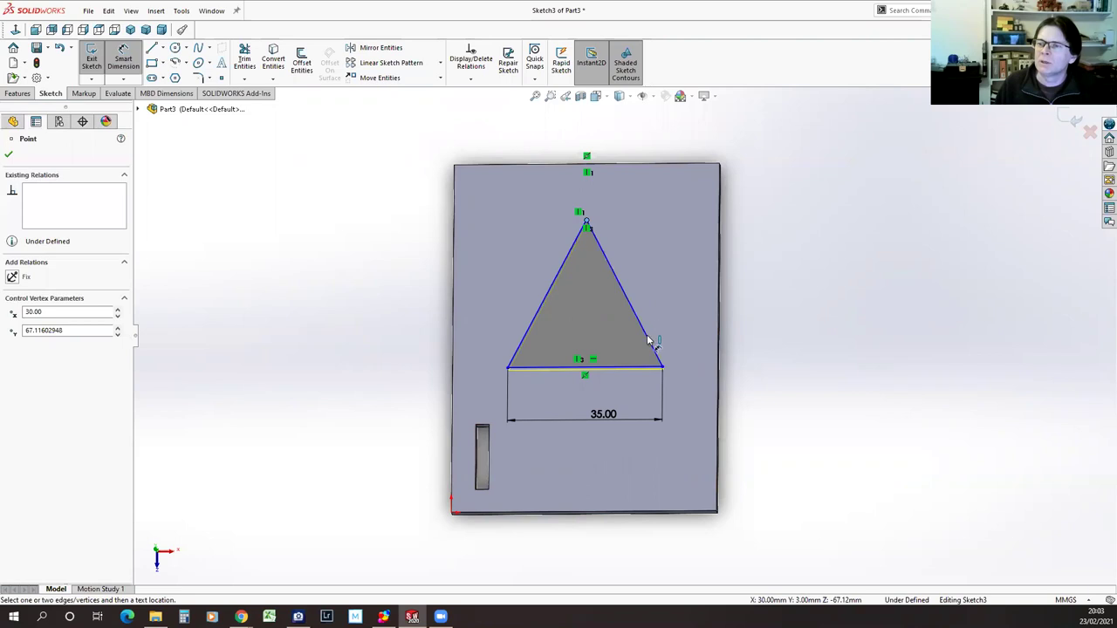
{"action": "left_click", "coordinate": [630, 369]}
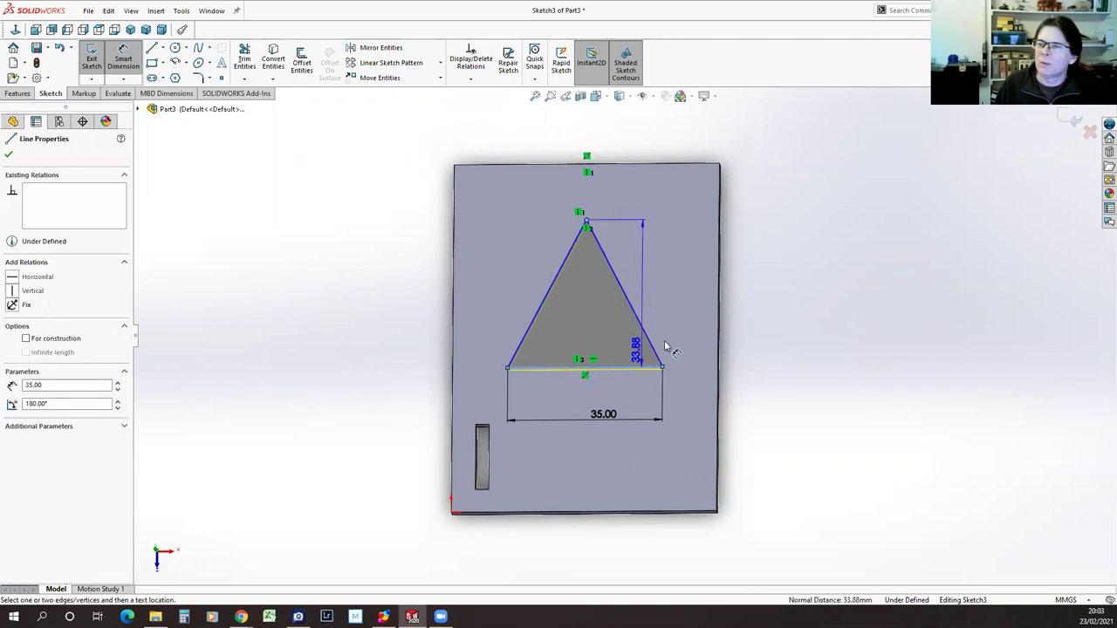
{"action": "left_click", "coordinate": [704, 310]}
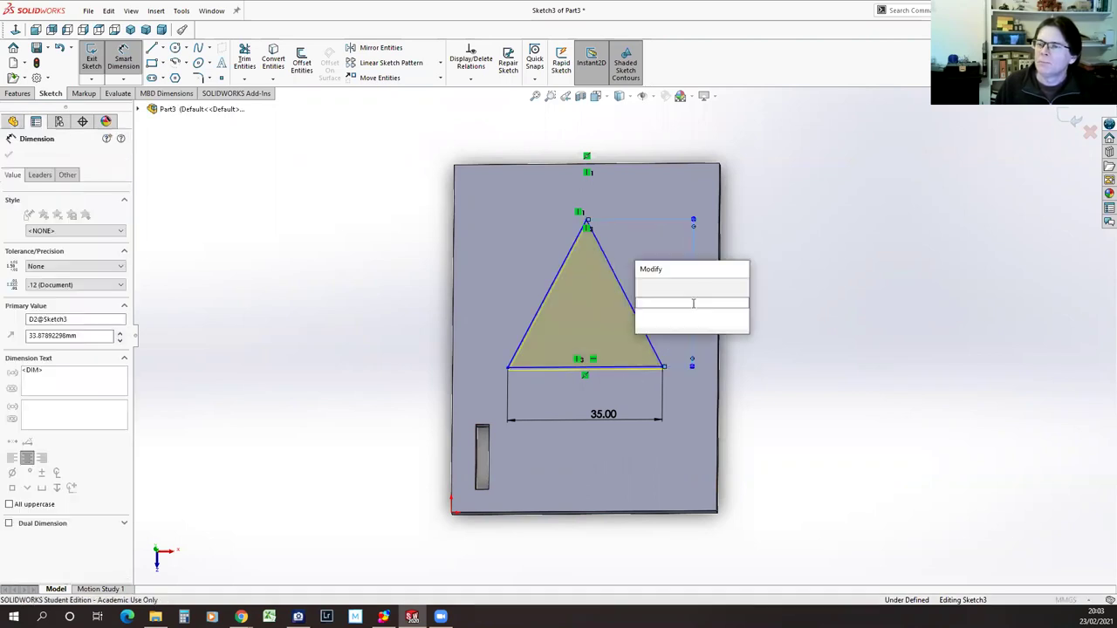
{"action": "type", "text": "34"}
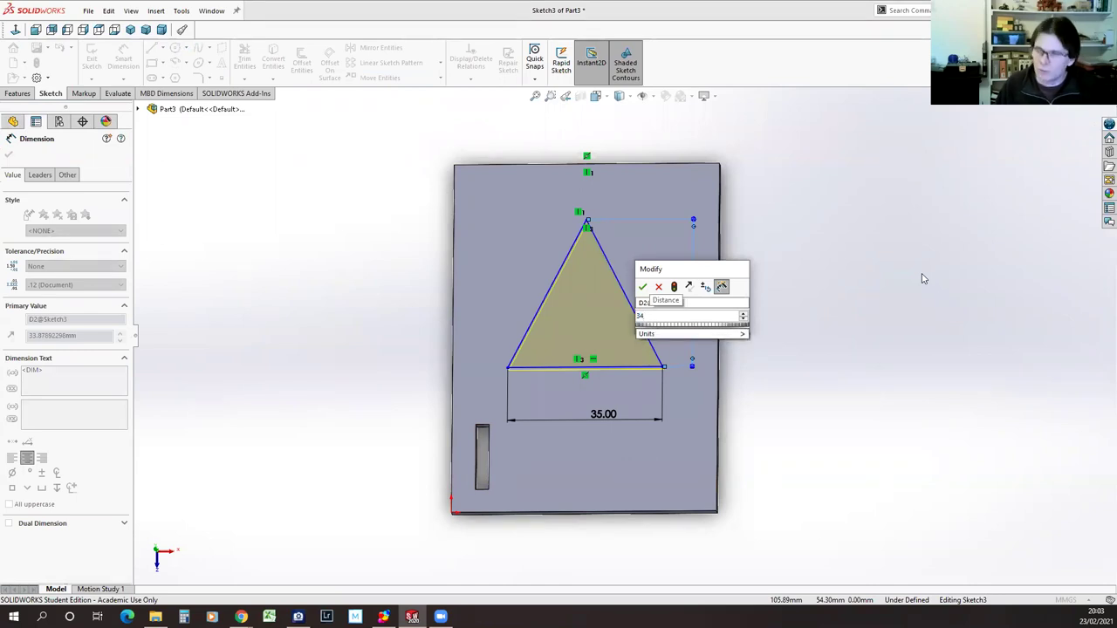
{"action": "key", "text": "Return"}
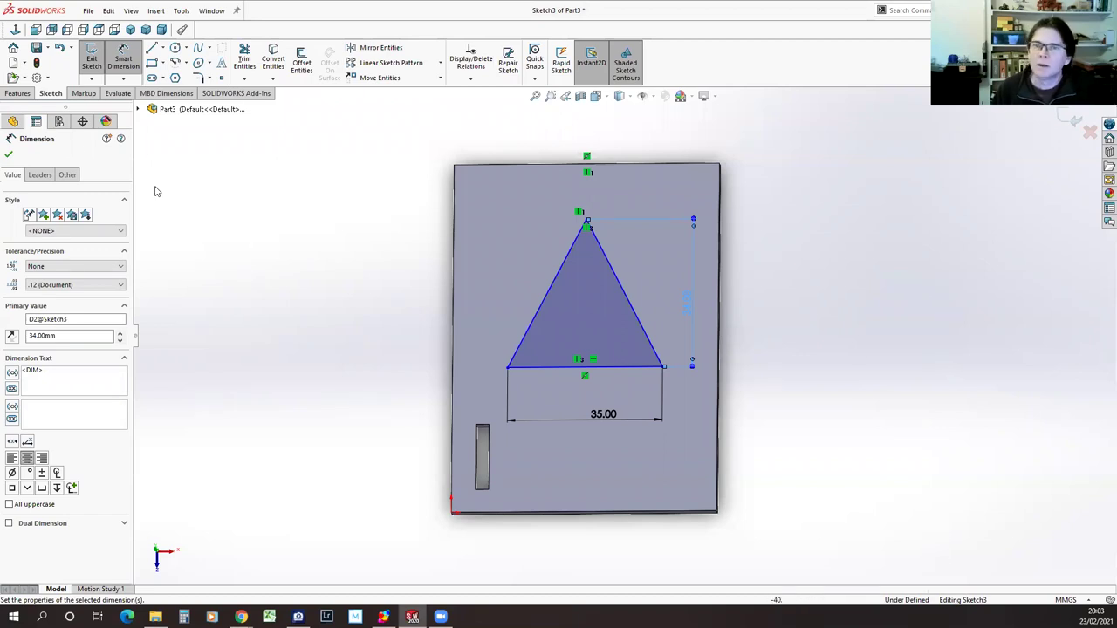
{"action": "left_click", "coordinate": [12, 156]}
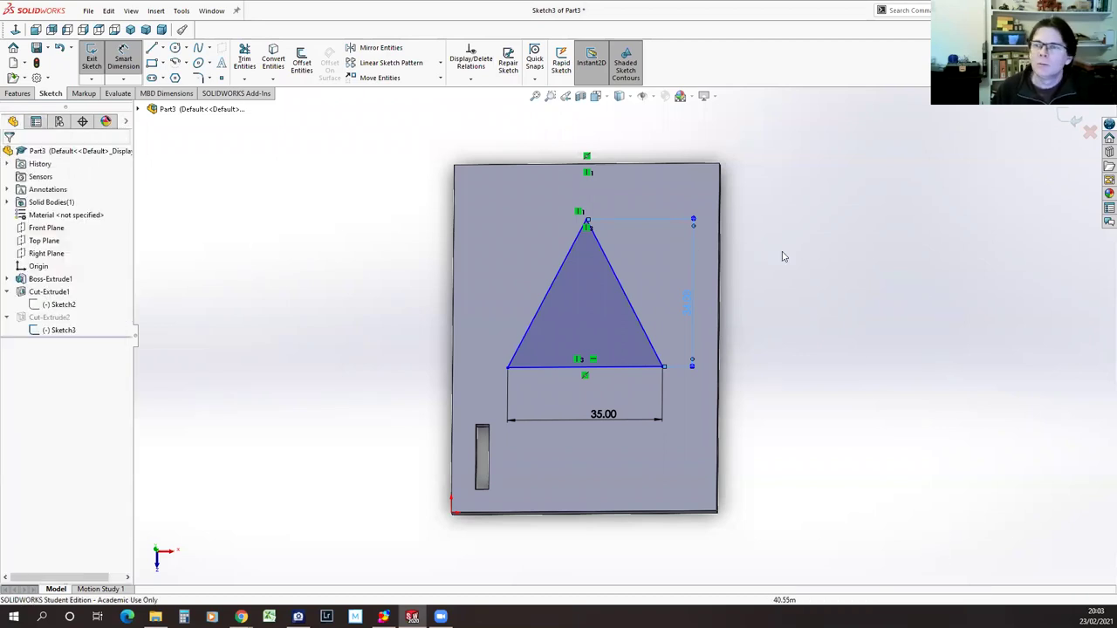
Slide the whole triangle along the plate's vertical centreline, leaving its apex at about Y 63.6 mm.
{"action": "left_click", "coordinate": [618, 277]}
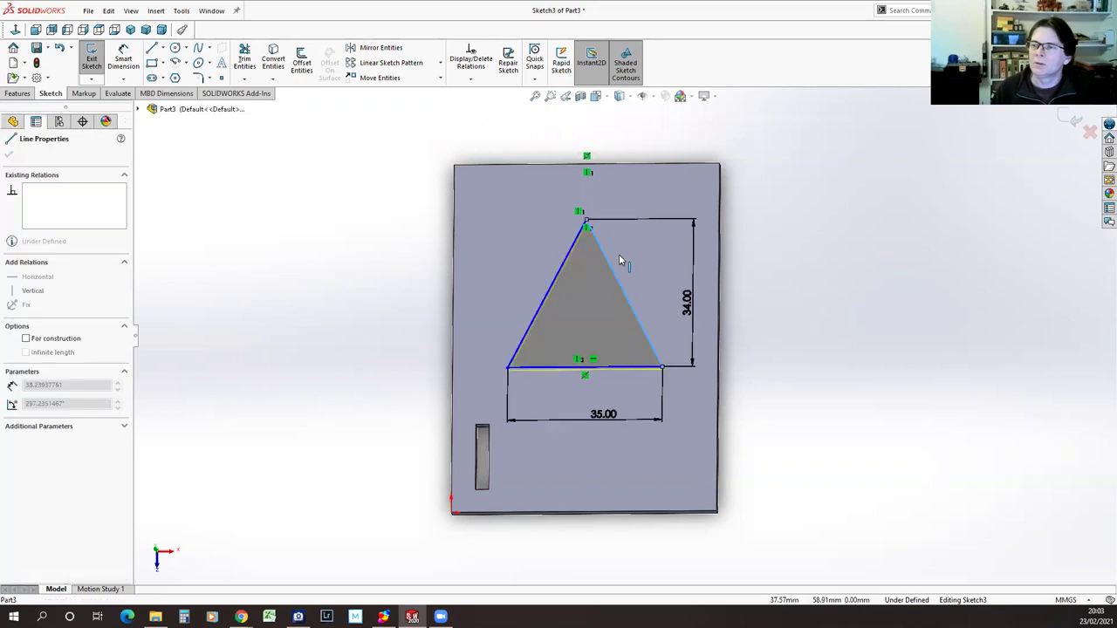
{"action": "left_click_drag", "start_coordinate": [581, 299], "coordinate": [614, 343]}
{"action": "left_click", "coordinate": [600, 281]}
{"action": "left_click_drag", "start_coordinate": [587, 267], "coordinate": [590, 228]}
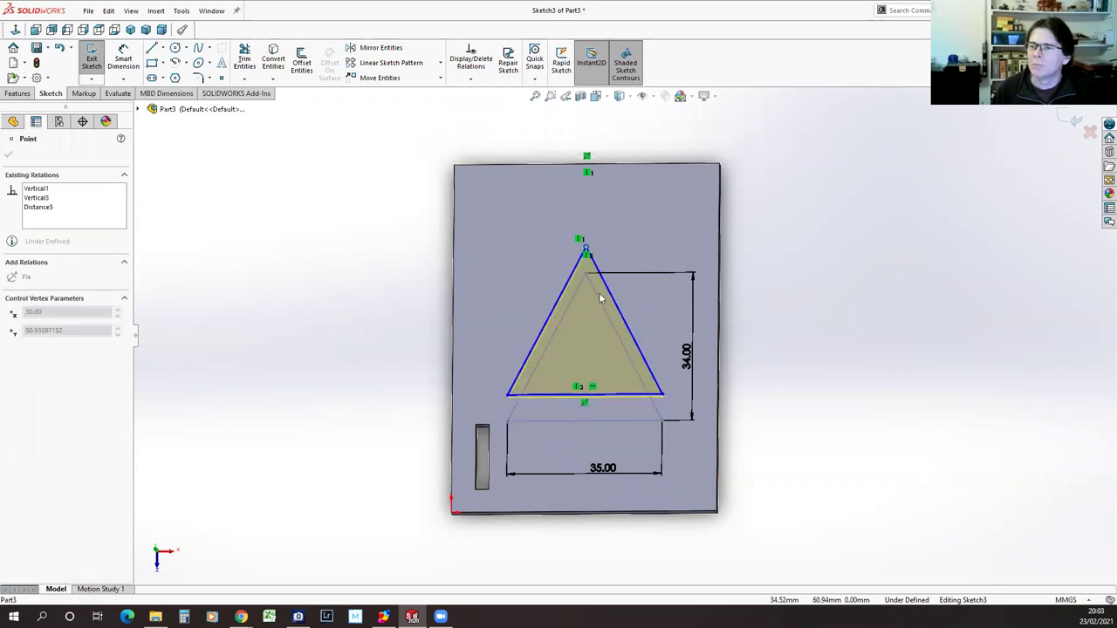
{"action": "mouse_move", "coordinate": [586, 321]}
{"action": "left_mouse_down"}
{"action": "mouse_move", "coordinate": [587, 340]}
{"action": "mouse_move", "coordinate": [587, 308]}
{"action": "left_mouse_up"}
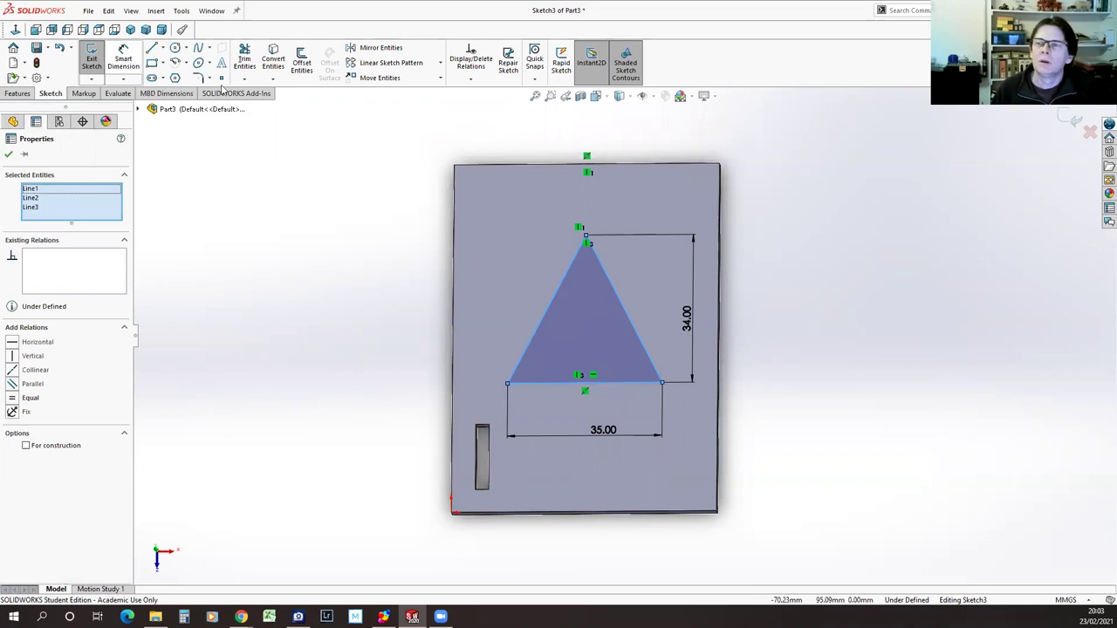
Dimension the triangle's apex 20 mm below the plate's upper edge.
{"action": "left_click", "coordinate": [586, 238]}
{"action": "left_click", "coordinate": [559, 164]}
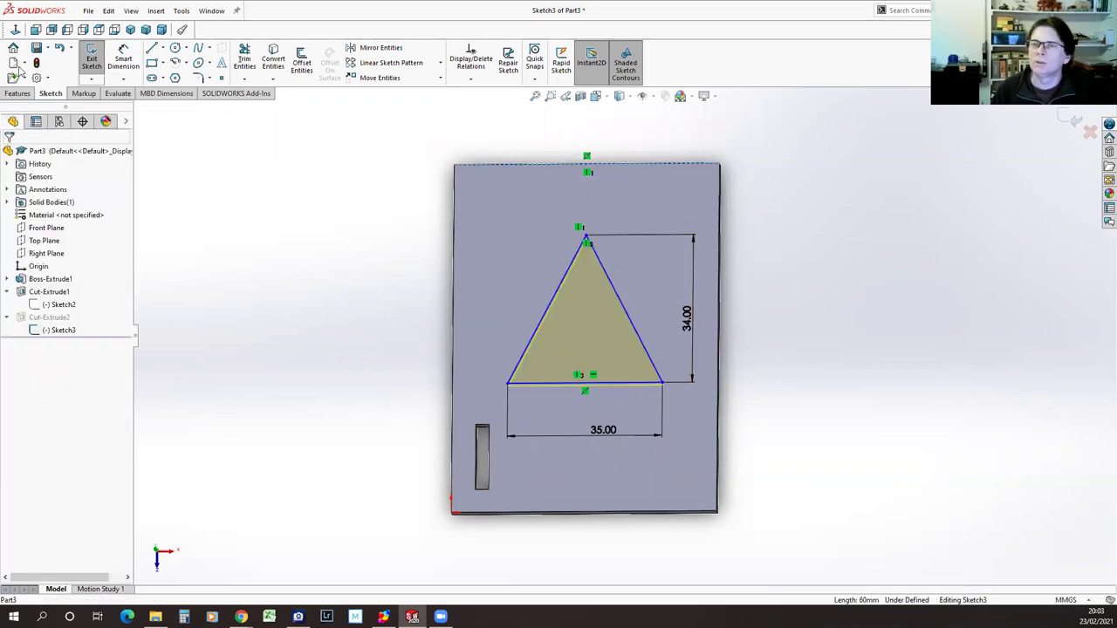
{"action": "left_click", "coordinate": [115, 59]}
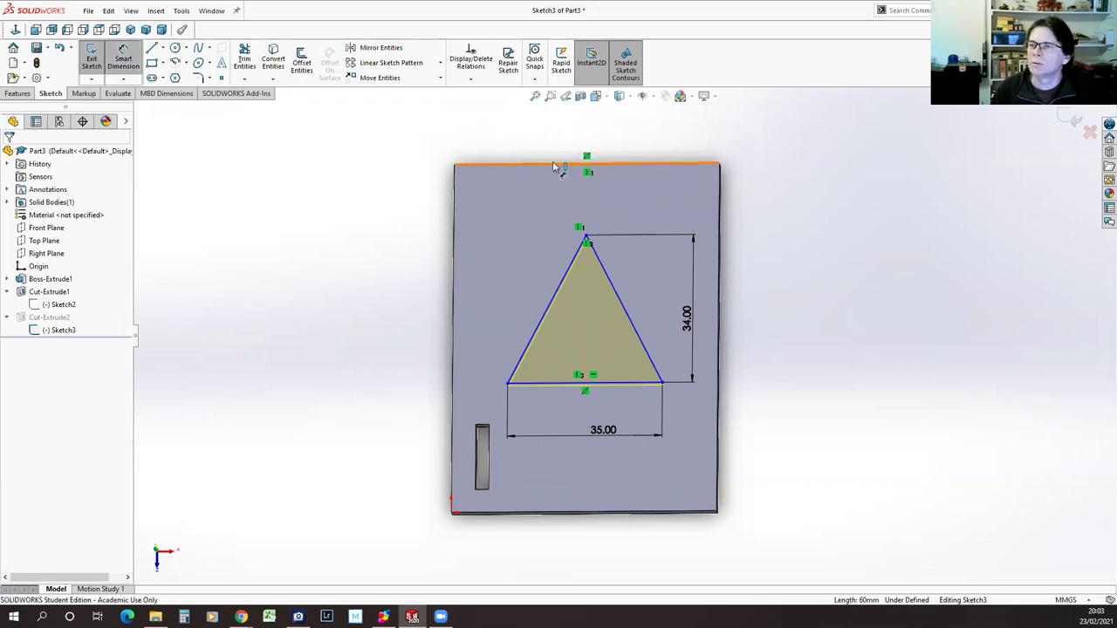
{"action": "left_click", "coordinate": [521, 164]}
{"action": "left_click", "coordinate": [586, 237]}
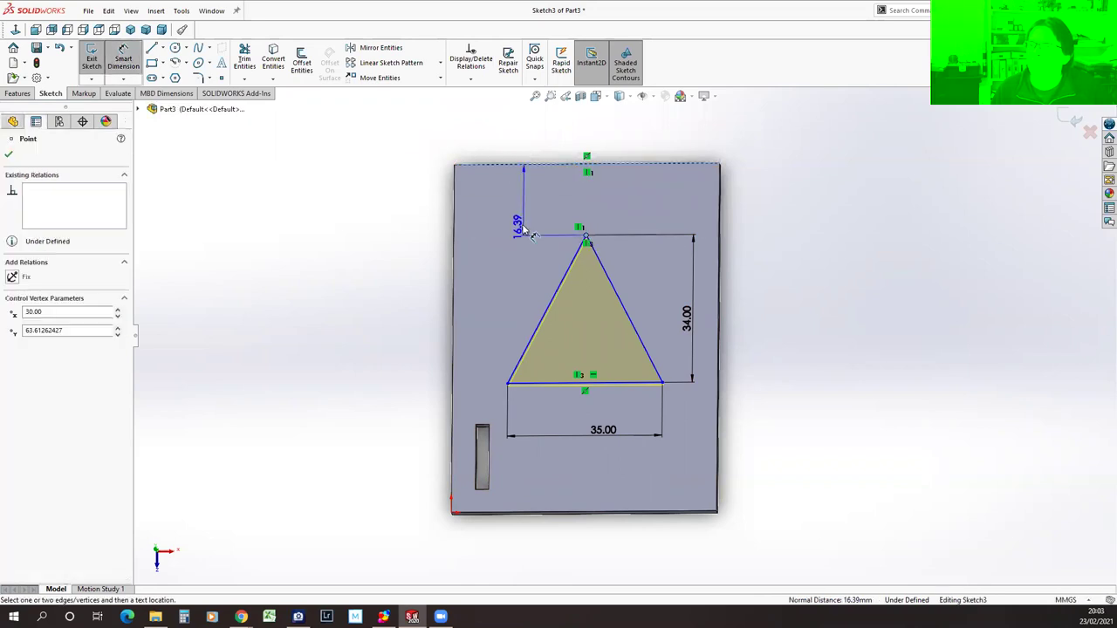
{"action": "left_click", "coordinate": [411, 213]}
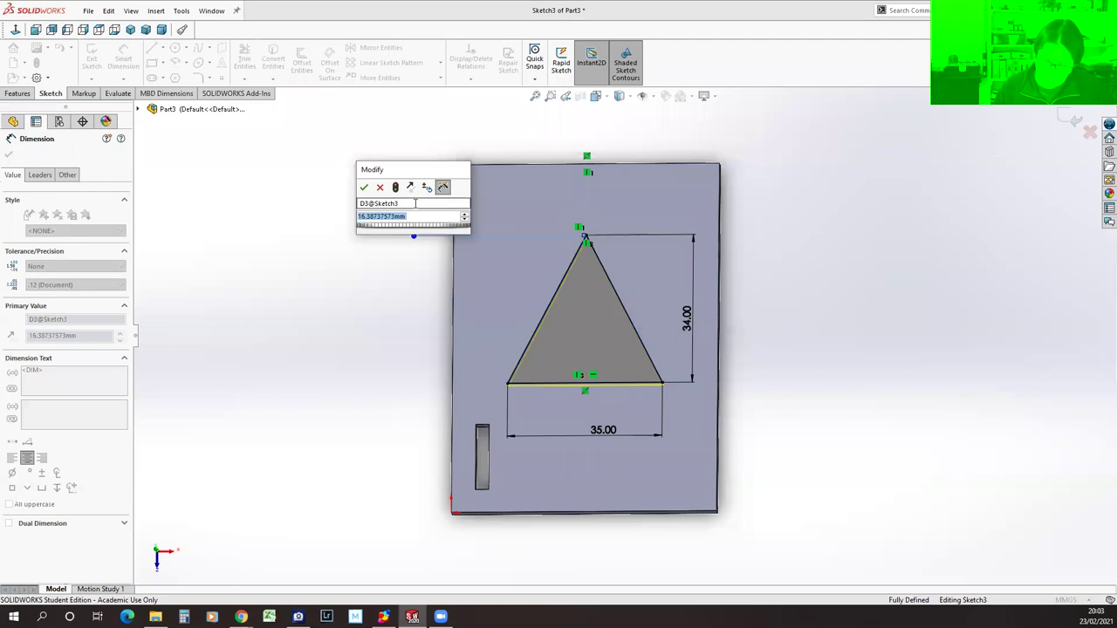
{"action": "type", "text": "20"}
{"action": "key", "text": "Return"}
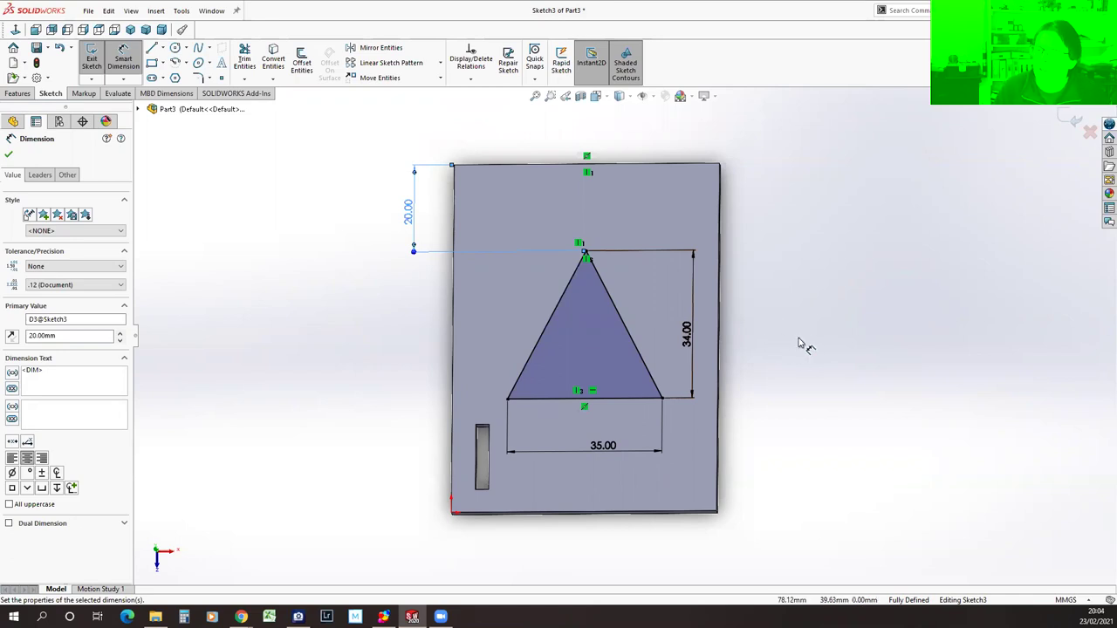
{"action": "left_click", "coordinate": [9, 158]}
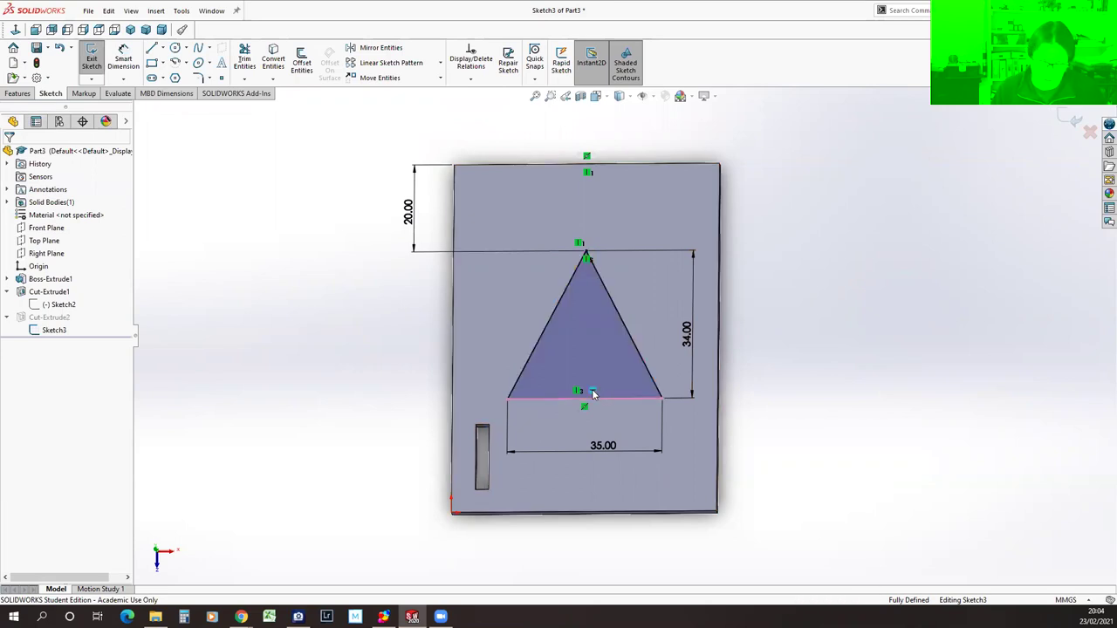
Replace the base's Horizontal relation with an Equal relation between the triangle's two slanted sides.
{"action": "key", "text": "Delete"}
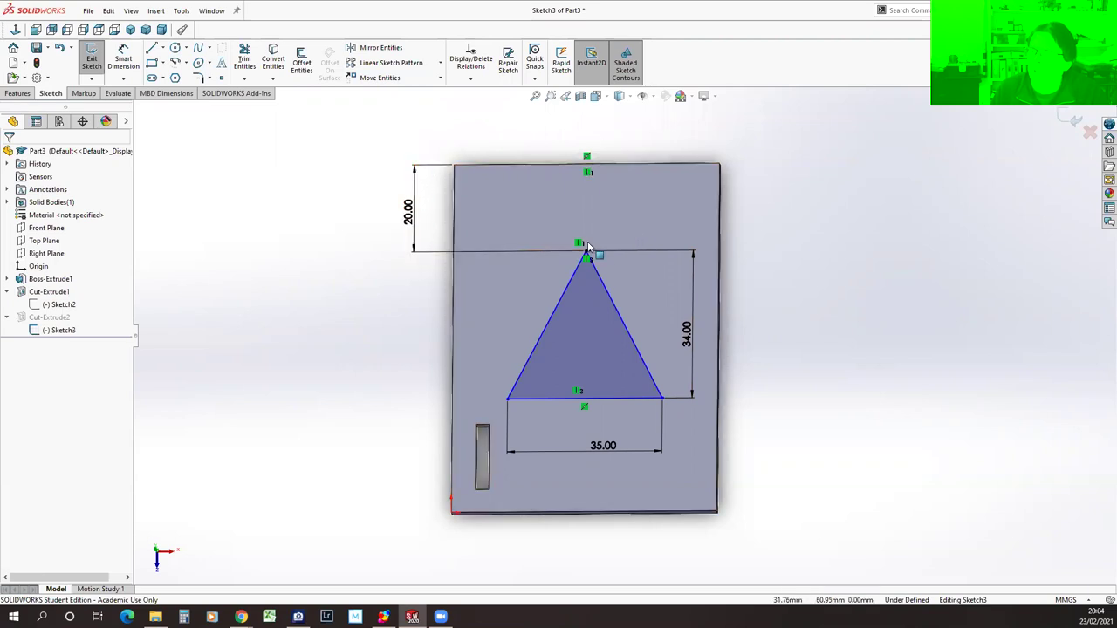
{"action": "left_click_drag", "start_coordinate": [662, 399], "coordinate": [630, 399]}
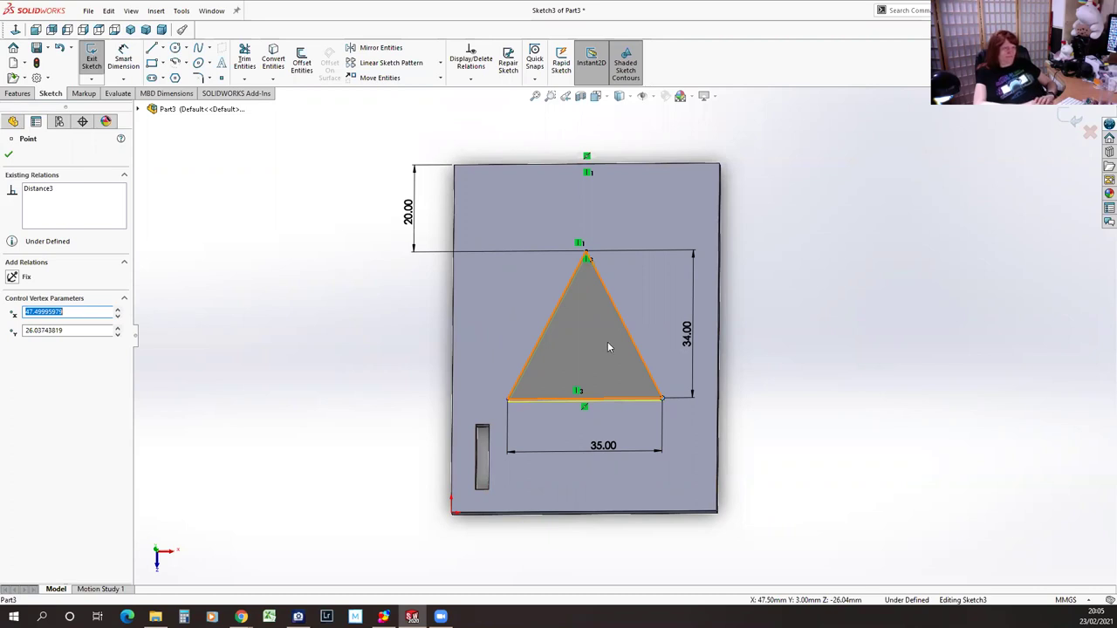
{"action": "left_click", "coordinate": [159, 294]}
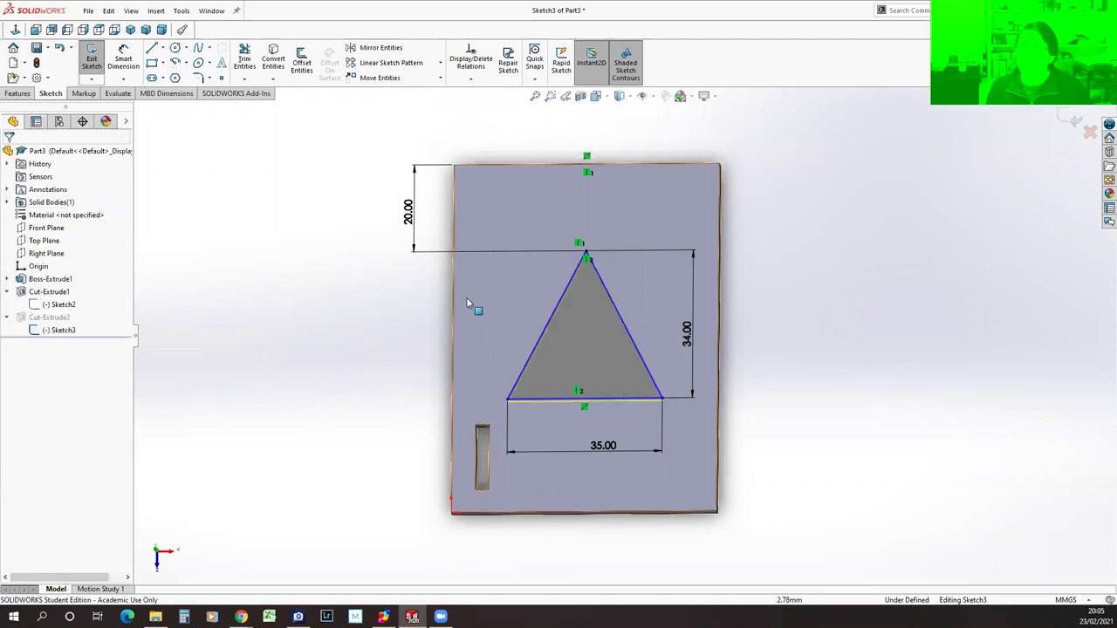
{"action": "left_click", "coordinate": [545, 322]}
{"action": "left_click", "coordinate": [624, 331], "text": "ctrl"}
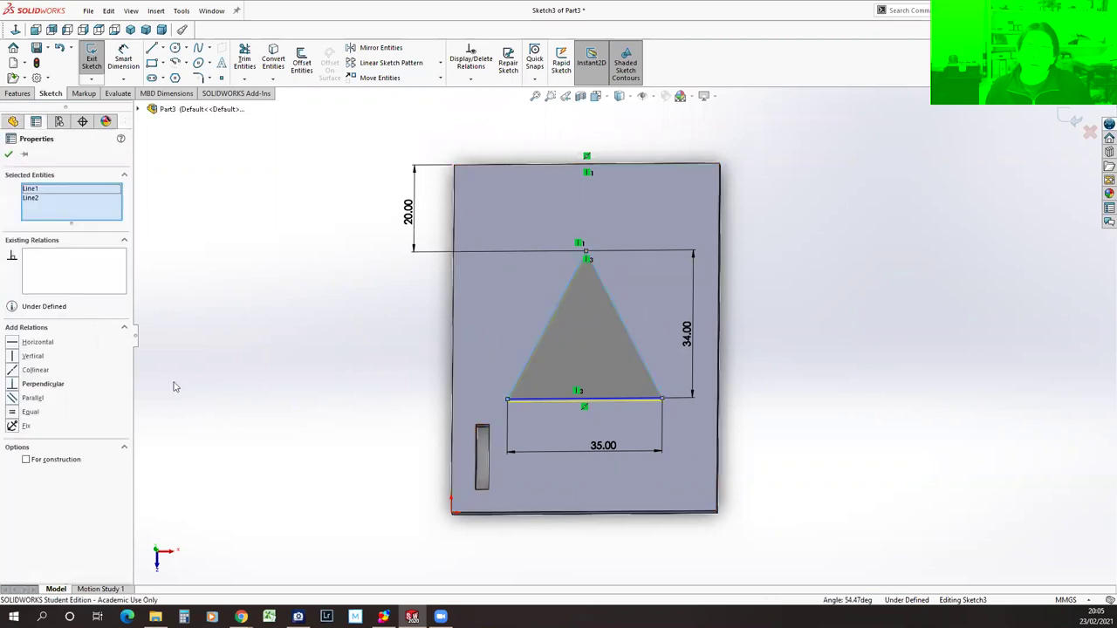
{"action": "left_click", "coordinate": [12, 414]}
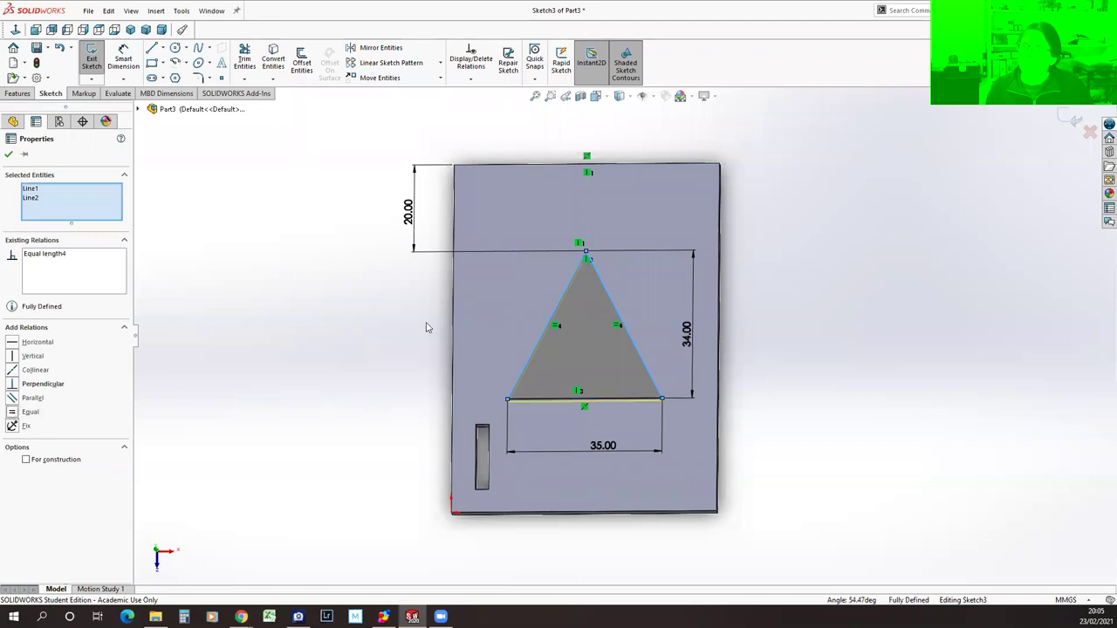
{"action": "left_click", "coordinate": [305, 322]}
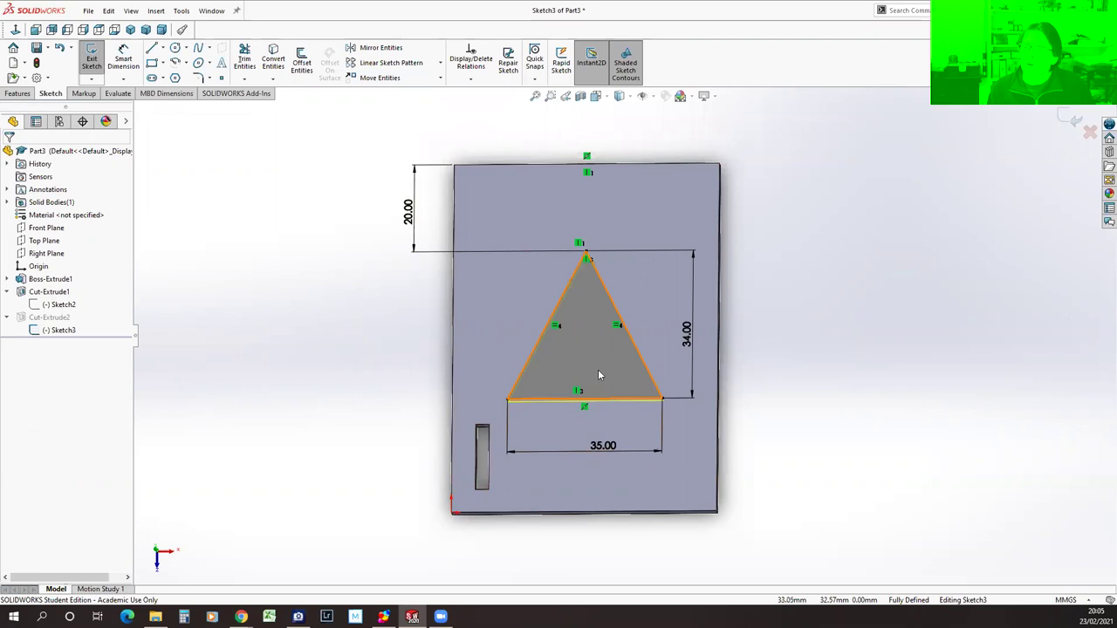
Delete the Midpoint relation on the triangle's base and swing the triangle about its apex, placing the lower-left vertex at about X 5.4, Y 30.8 mm.
{"action": "left_click", "coordinate": [584, 407]}
{"action": "key", "text": "Delete"}
{"action": "left_click_drag", "start_coordinate": [662, 401], "coordinate": [550, 379]}
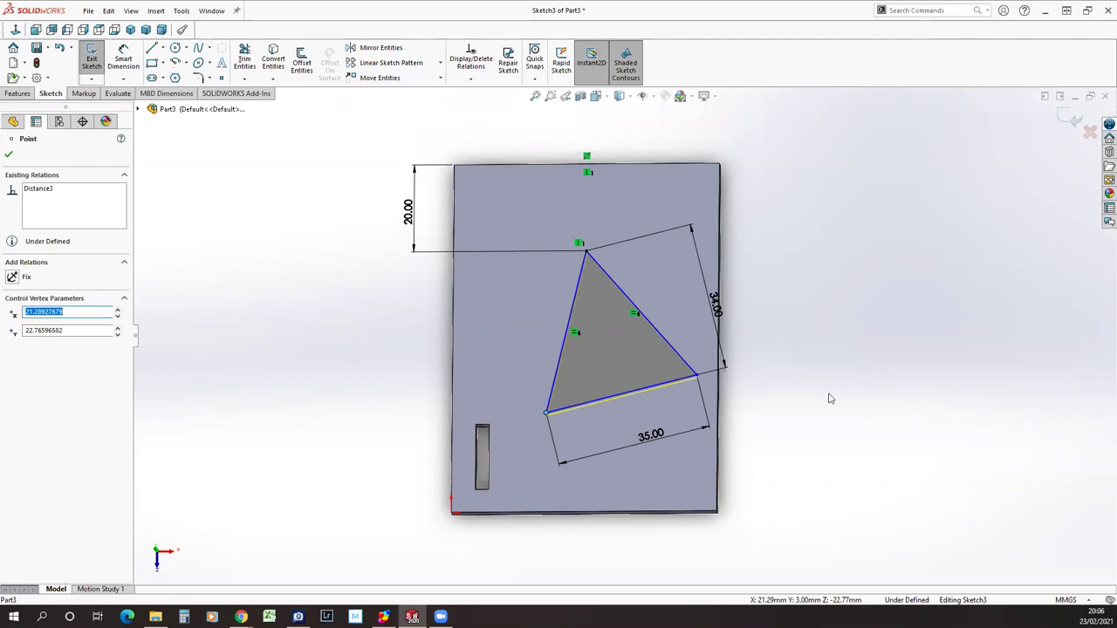
{"action": "left_click", "coordinate": [573, 390]}
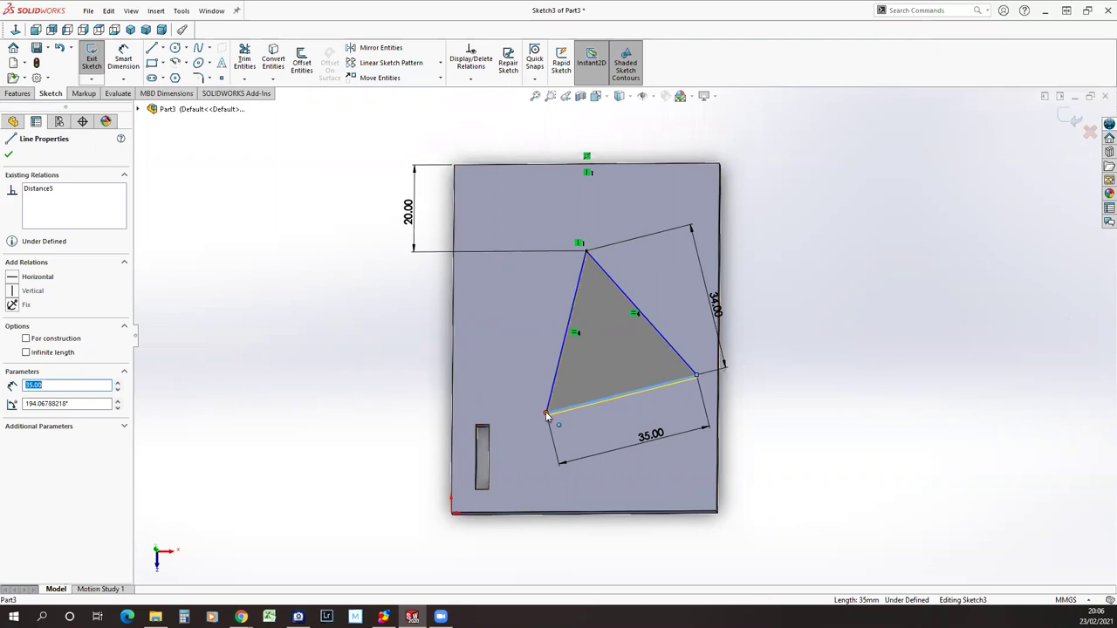
{"action": "left_click", "coordinate": [547, 416]}
{"action": "mouse_move", "coordinate": [547, 416]}
{"action": "left_mouse_down"}
{"action": "mouse_move", "coordinate": [474, 369]}
{"action": "mouse_move", "coordinate": [475, 378]}
{"action": "left_mouse_up"}
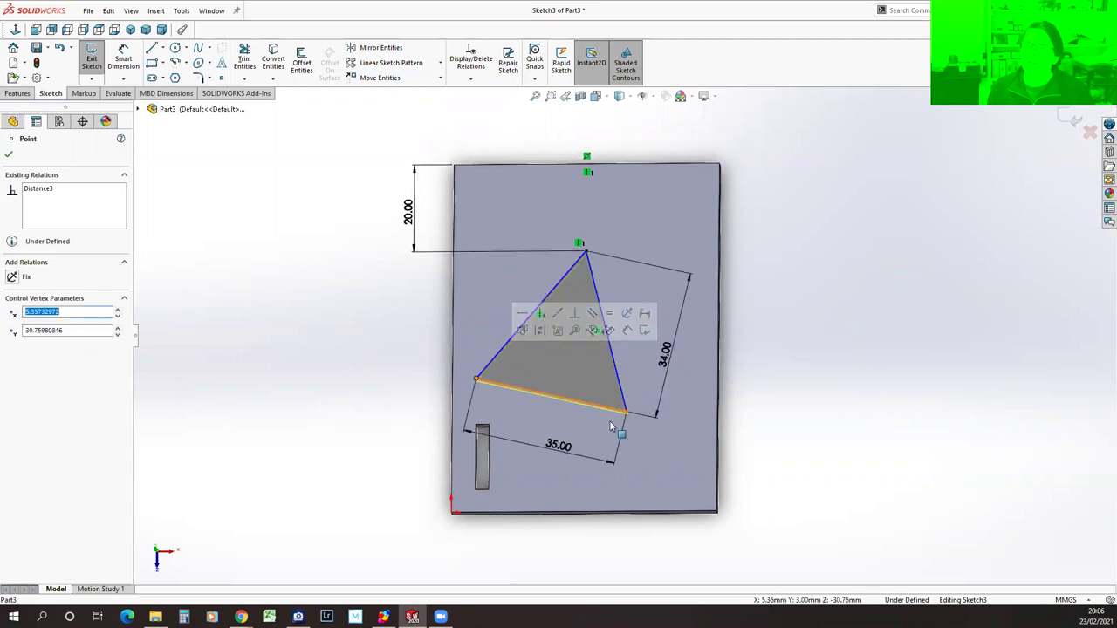
{"action": "key", "text": "Escape"}
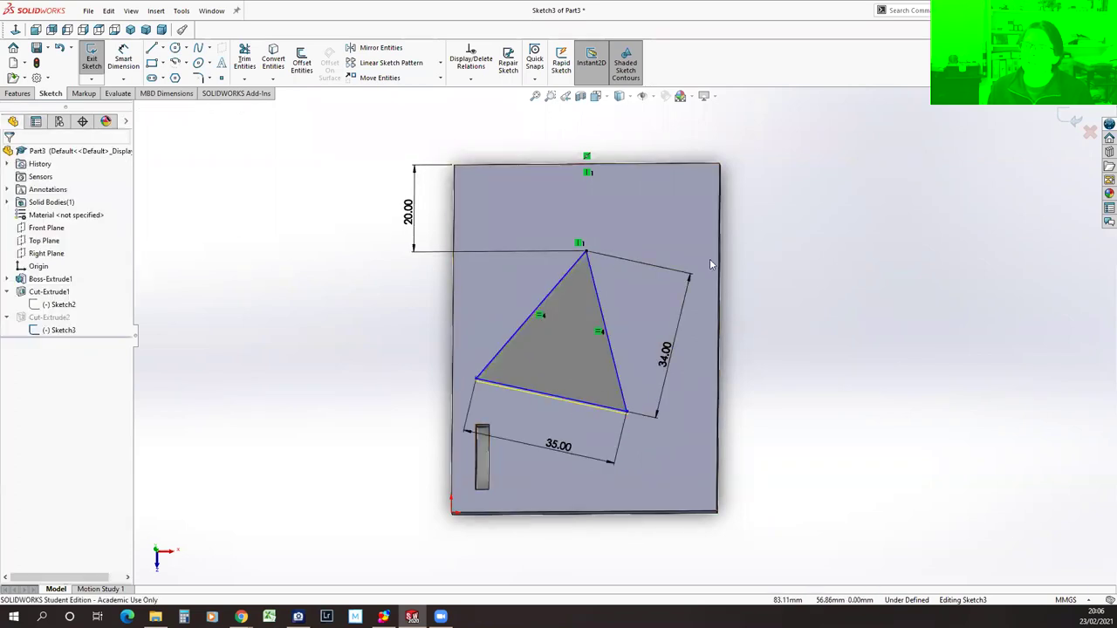
Examine the apex's existing relations and the dimension that positions it from the plate's upper edge.
{"action": "left_click", "coordinate": [585, 250]}
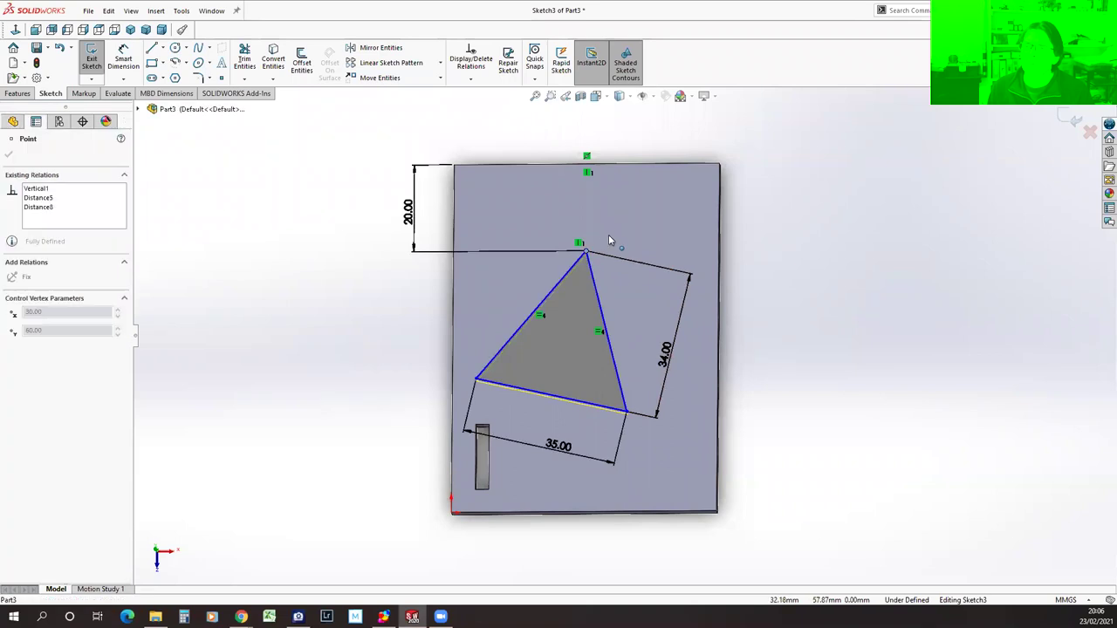
{"action": "key", "text": "Escape"}
{"action": "double_click", "coordinate": [412, 218]}
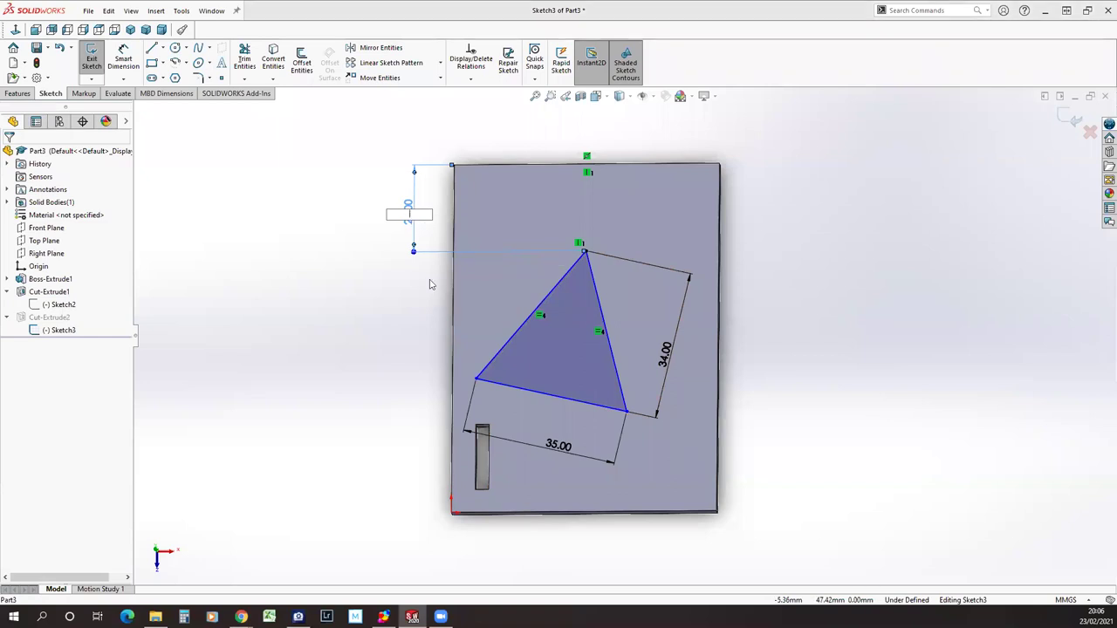
{"action": "key", "text": "Return"}
{"action": "left_click", "coordinate": [625, 307]}
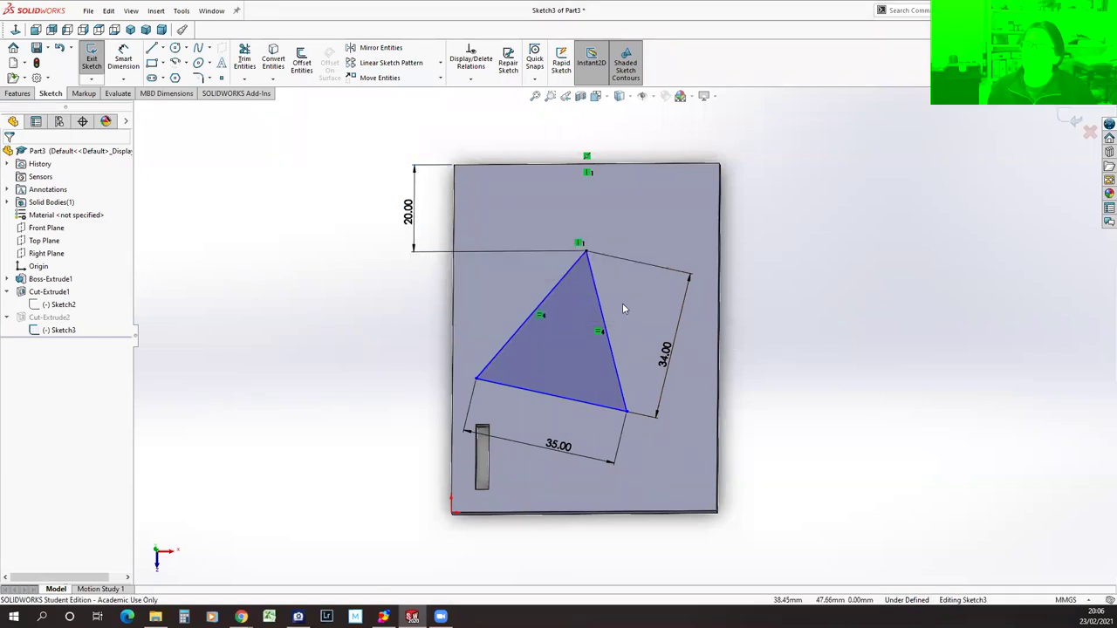
{"action": "left_click", "coordinate": [443, 257]}
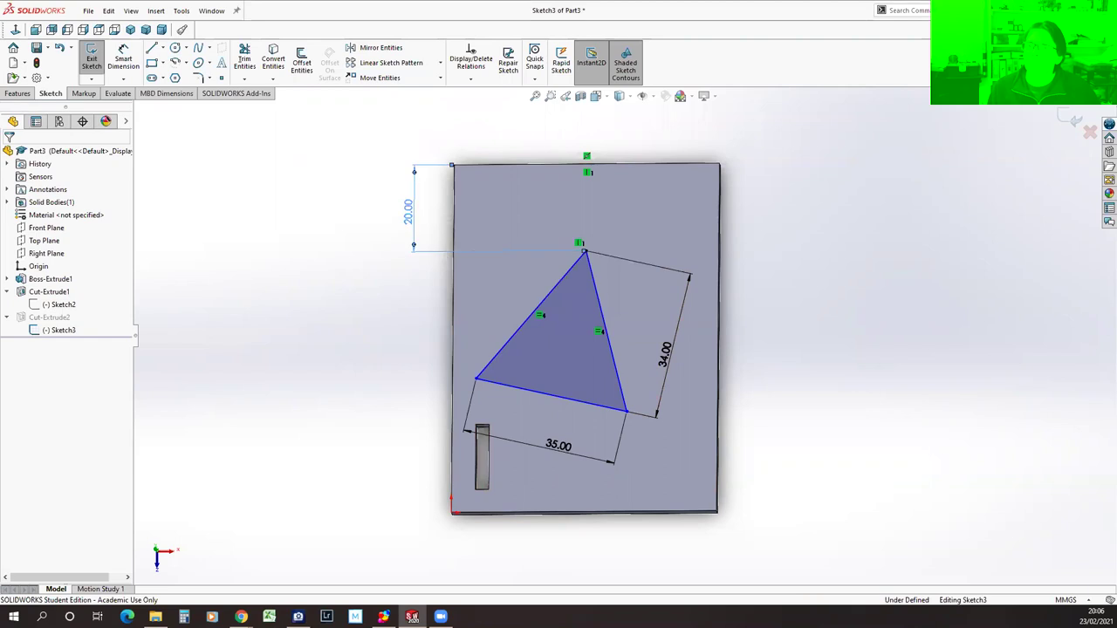
Delete the apex's 20 mm dimension and reposition the triangle higher with a level base, placing its lower-right vertex at about X 47.3, Y 30.0 mm.
{"action": "key", "text": "Delete"}
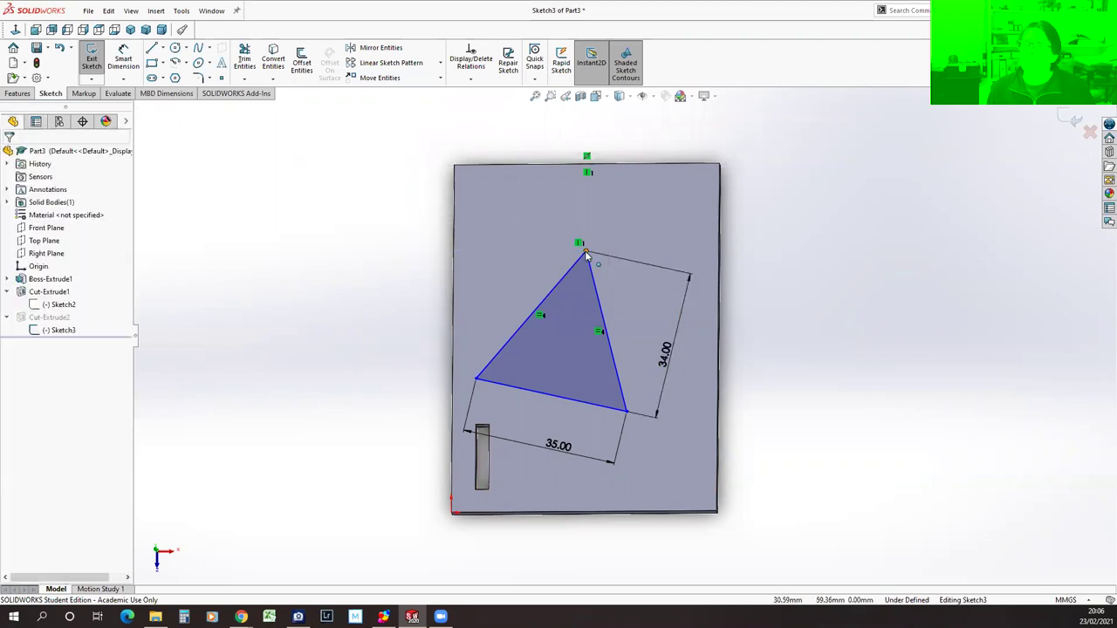
{"action": "mouse_move", "coordinate": [586, 253]}
{"action": "left_mouse_down"}
{"action": "mouse_move", "coordinate": [593, 281]}
{"action": "mouse_move", "coordinate": [643, 215]}
{"action": "mouse_move", "coordinate": [612, 288]}
{"action": "mouse_move", "coordinate": [619, 315]}
{"action": "mouse_move", "coordinate": [626, 229]}
{"action": "left_mouse_up"}
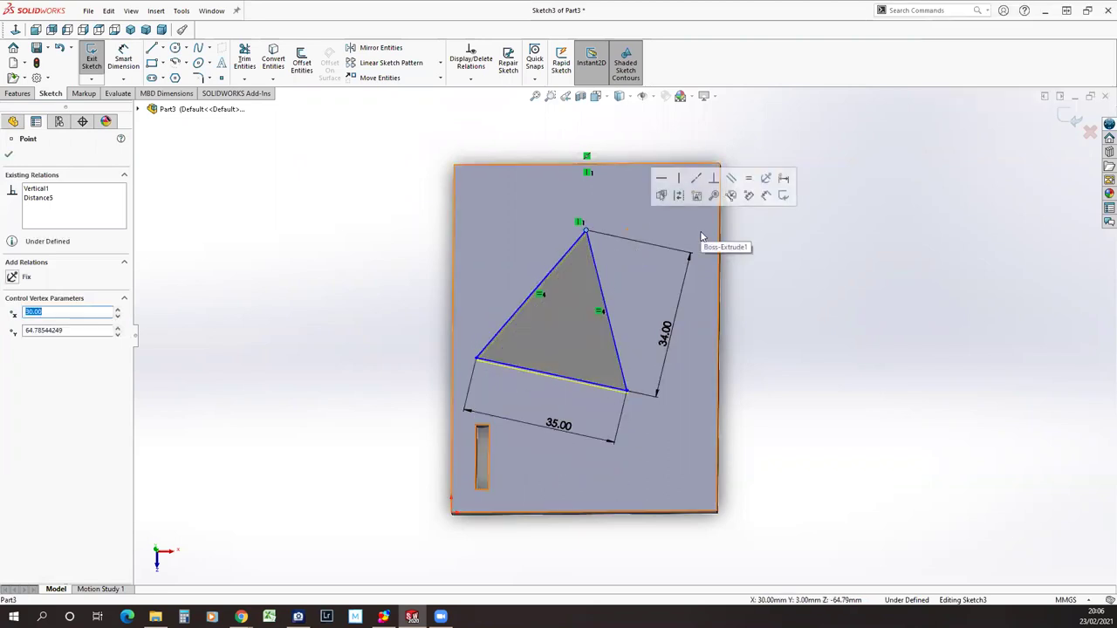
{"action": "left_click_drag", "start_coordinate": [626, 390], "coordinate": [660, 382]}
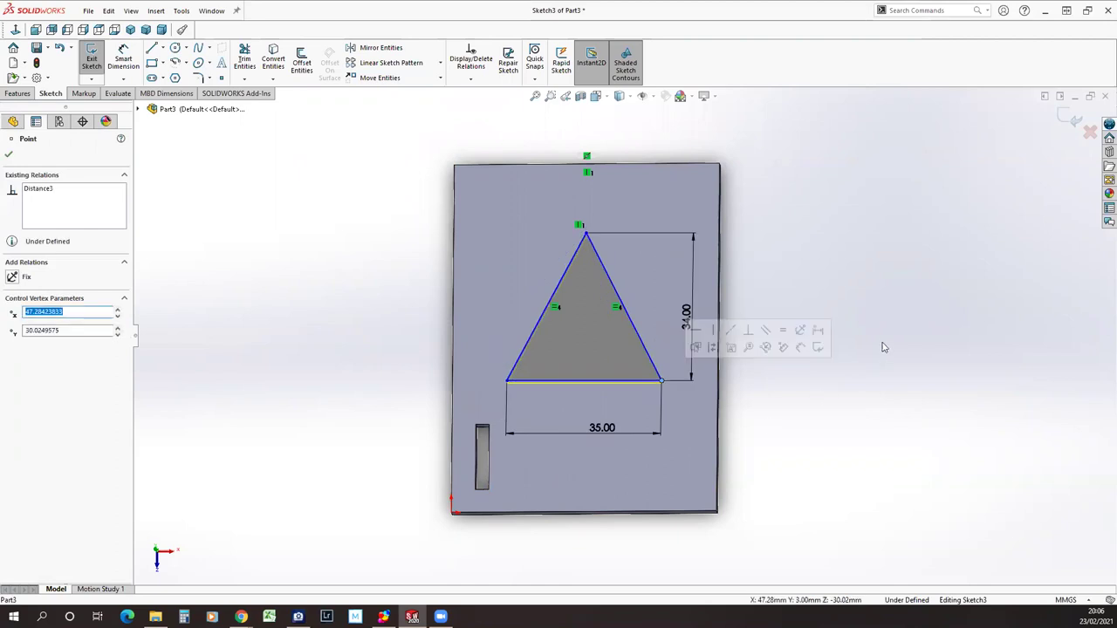
{"action": "left_click", "coordinate": [883, 346]}
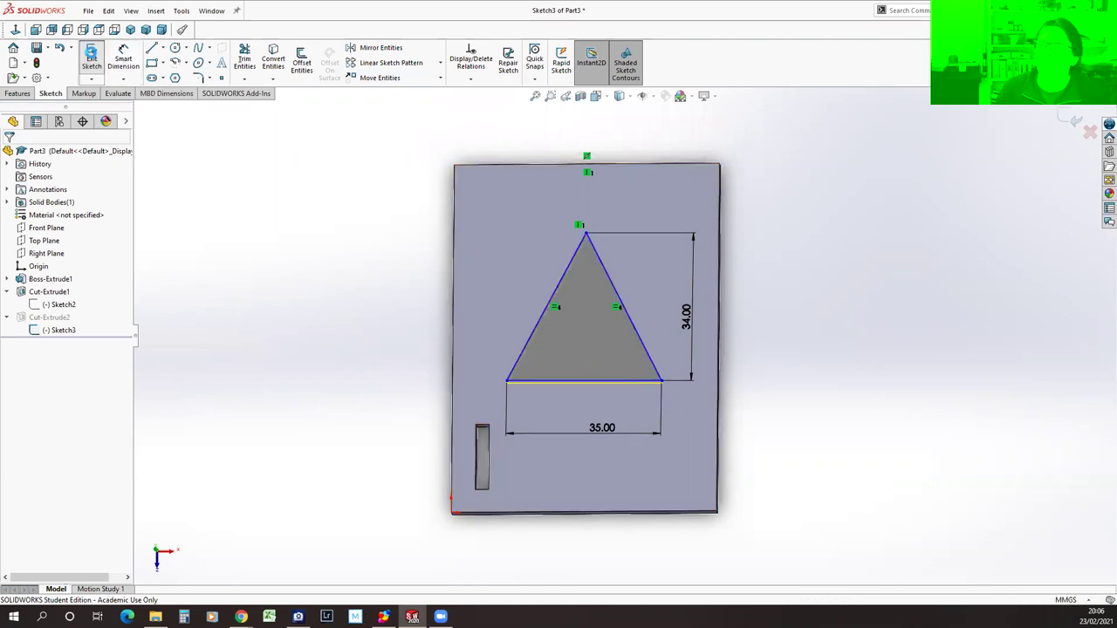
Exit the triangle sketch and delete the triangular cut feature while keeping its sketch.
{"action": "left_click", "coordinate": [91, 60]}
{"action": "left_click", "coordinate": [21, 319]}
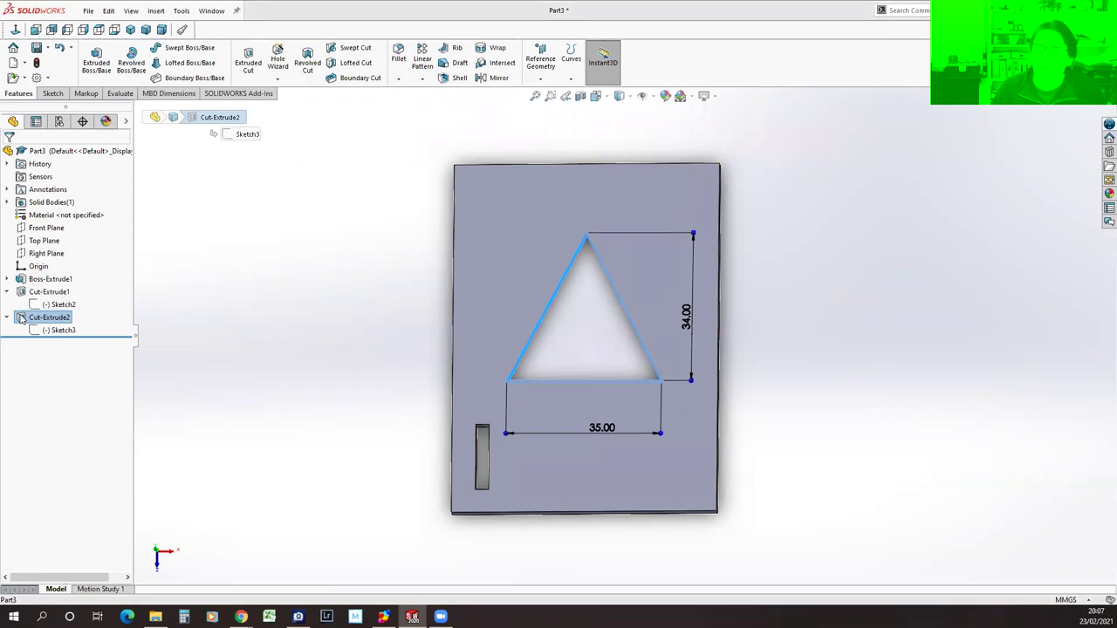
{"action": "key", "text": "Delete"}
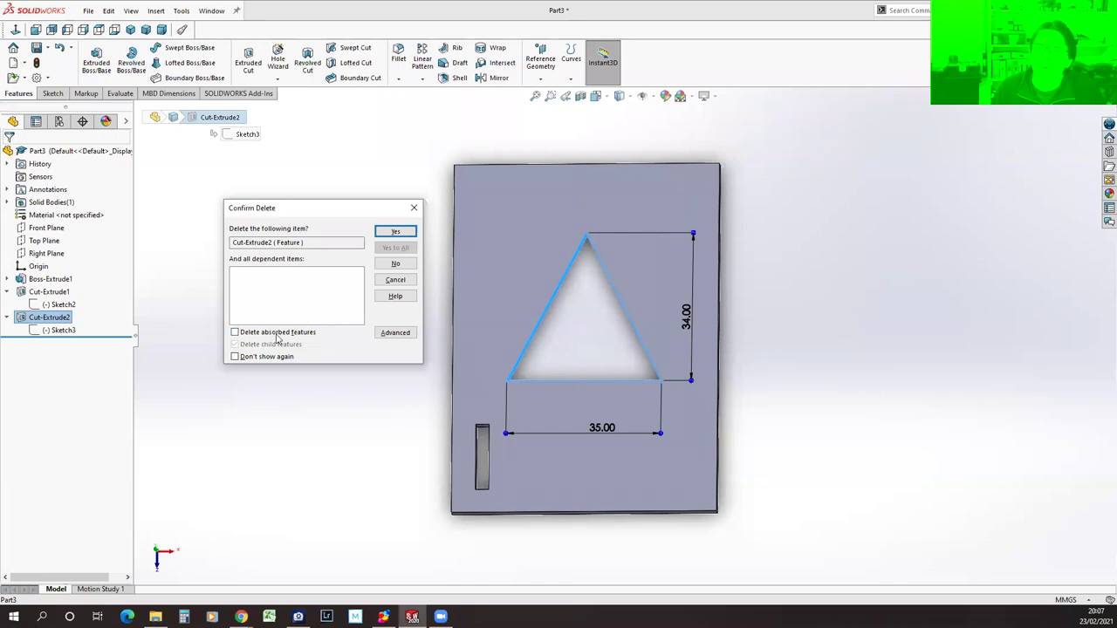
{"action": "left_click", "coordinate": [235, 332]}
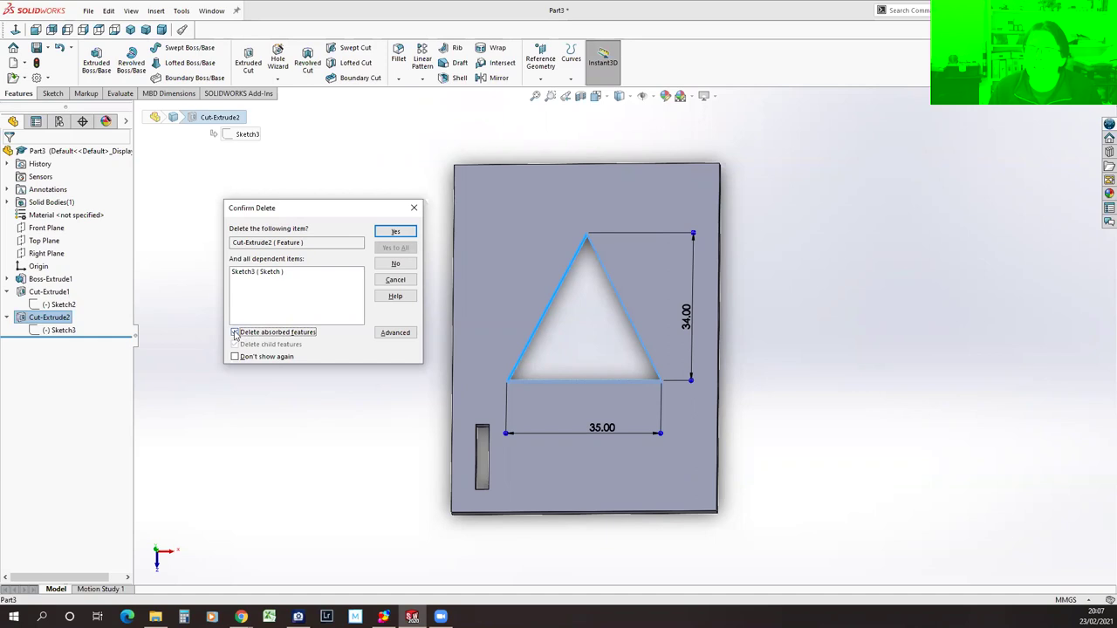
{"action": "left_click", "coordinate": [395, 231]}
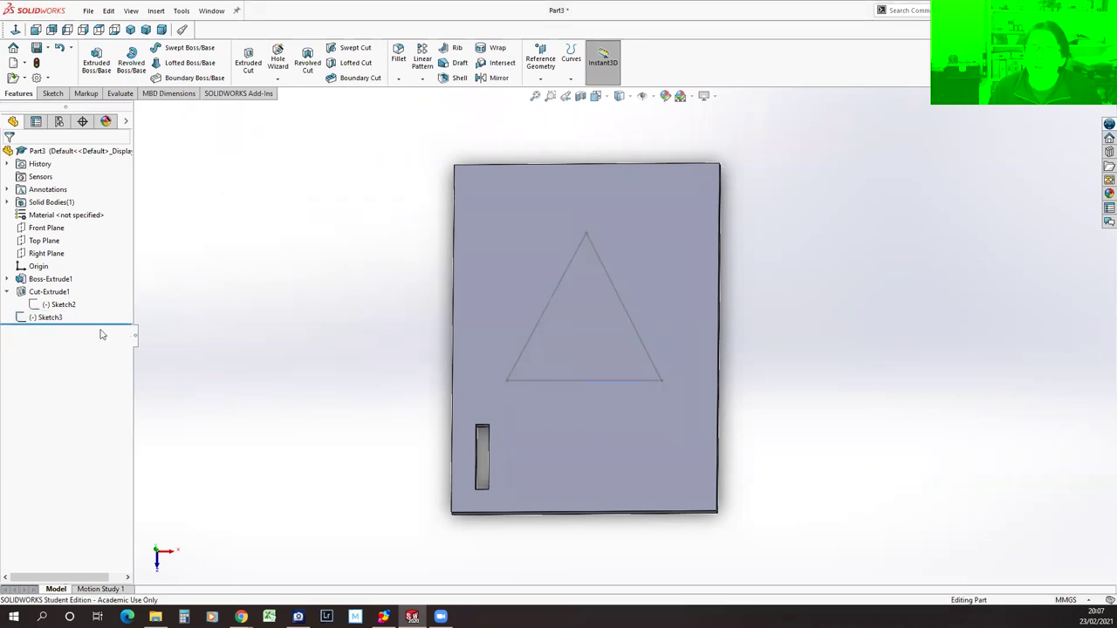
Extrude the triangle sketch as a blind boss 31 mm up from the plate, with Merge result enabled.
{"action": "left_click", "coordinate": [23, 318]}
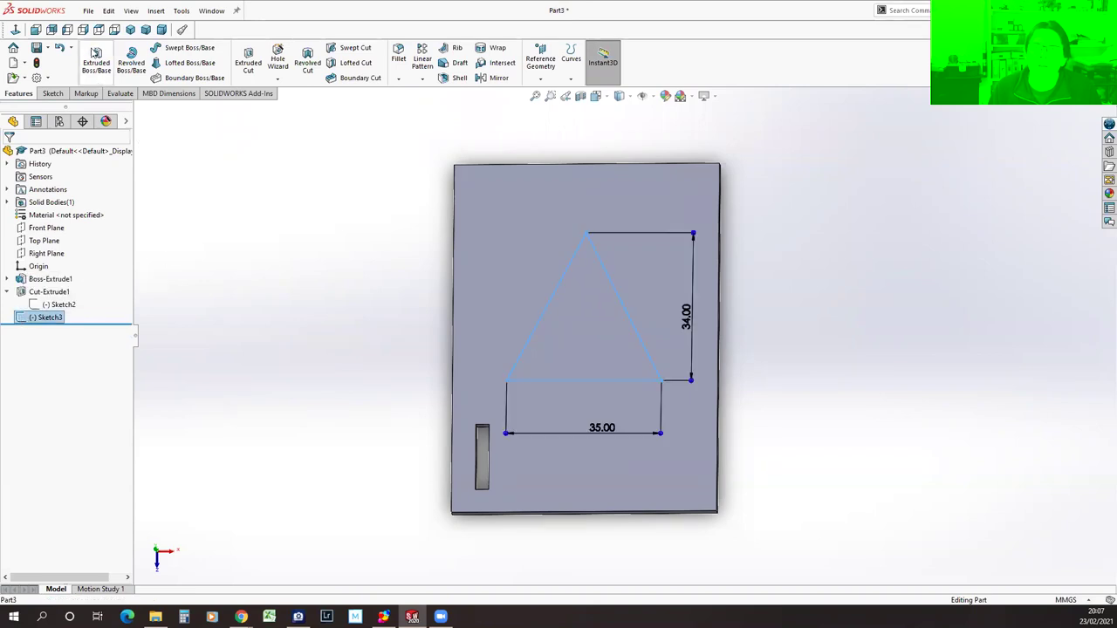
{"action": "left_click", "coordinate": [96, 58]}
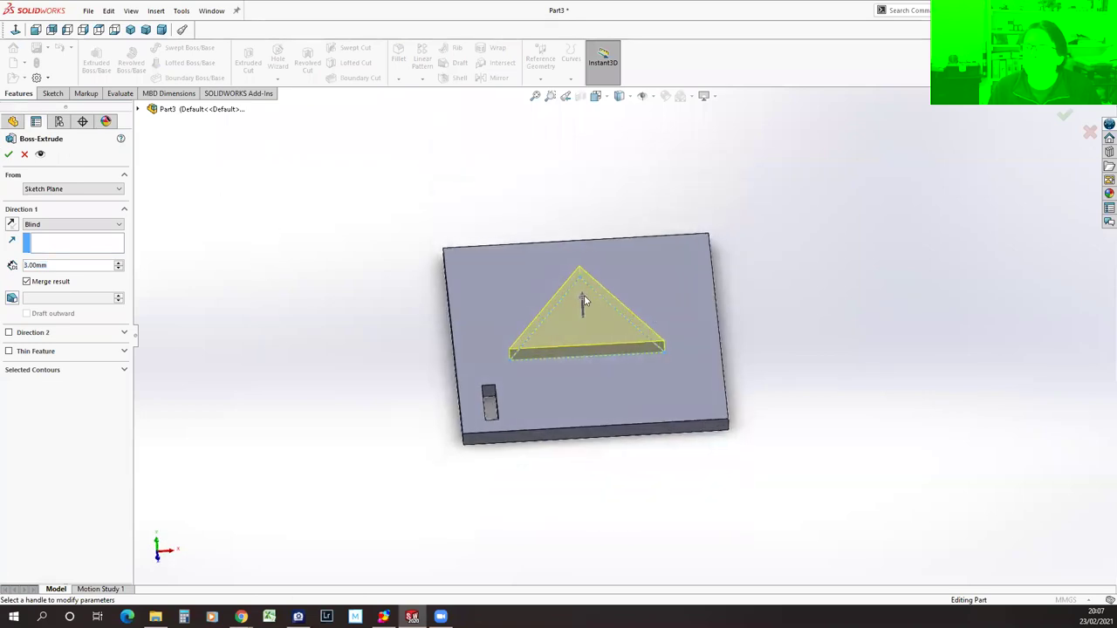
{"action": "left_click_drag", "start_coordinate": [581, 300], "coordinate": [577, 187]}
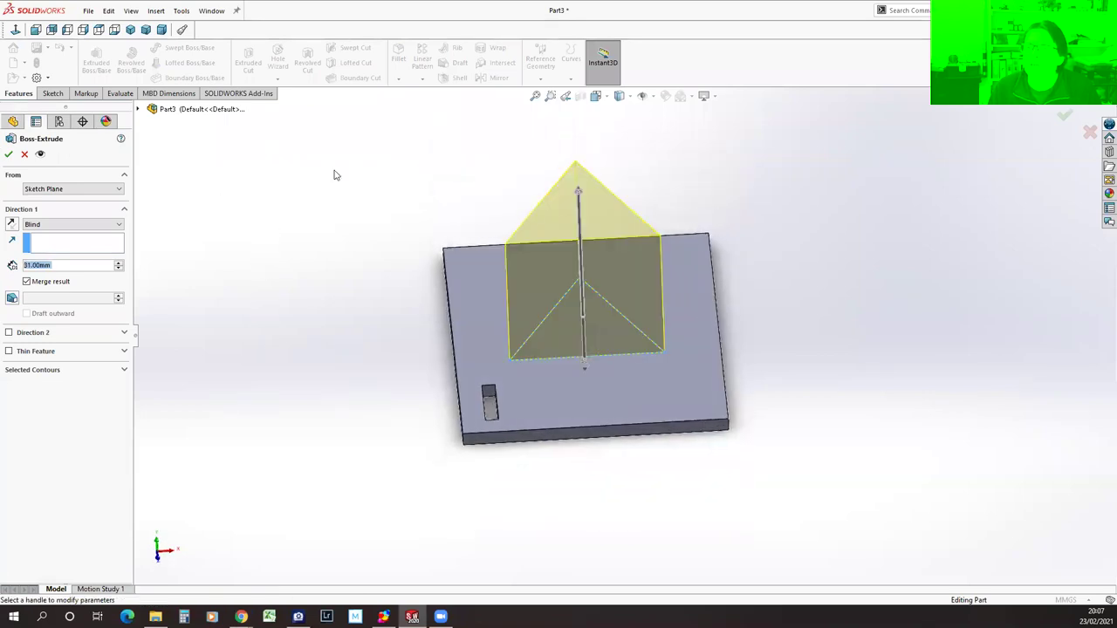
{"action": "left_click", "coordinate": [8, 153]}
{"action": "middle_click_drag", "start_coordinate": [958, 307], "coordinate": [971, 390]}
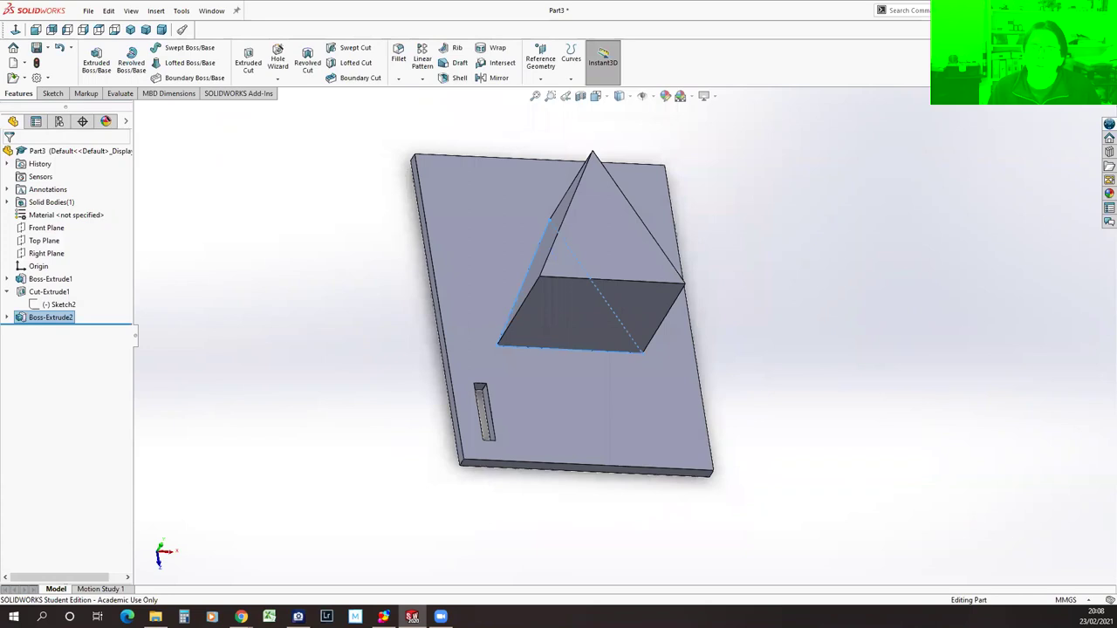
Delete the triangular boss together with its absorbed triangle sketch.
{"action": "key", "text": "Delete"}
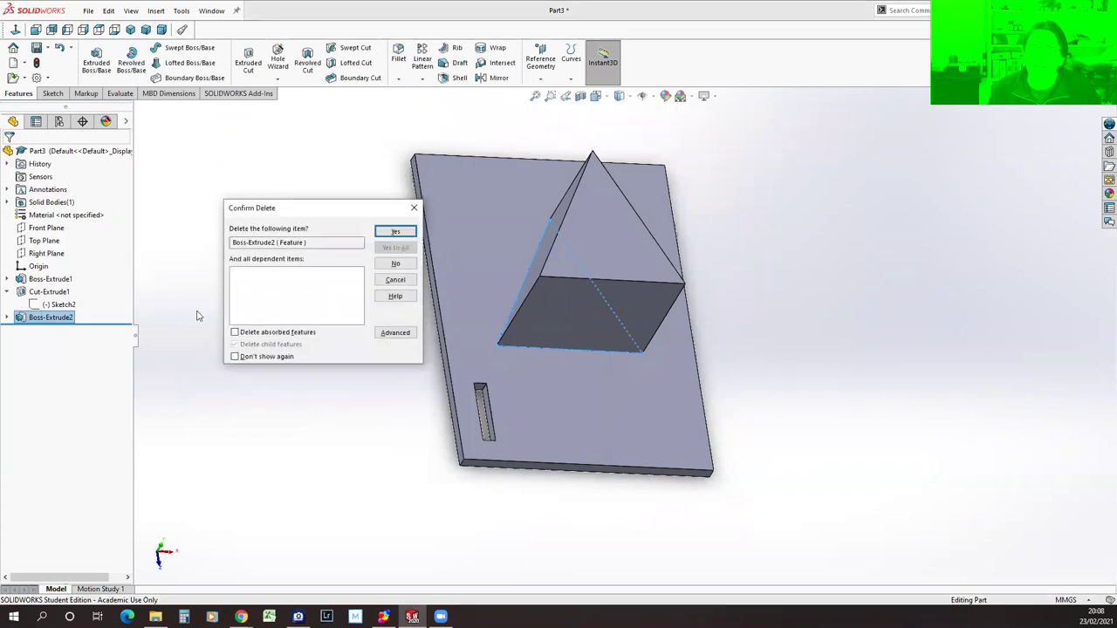
{"action": "left_click", "coordinate": [241, 335]}
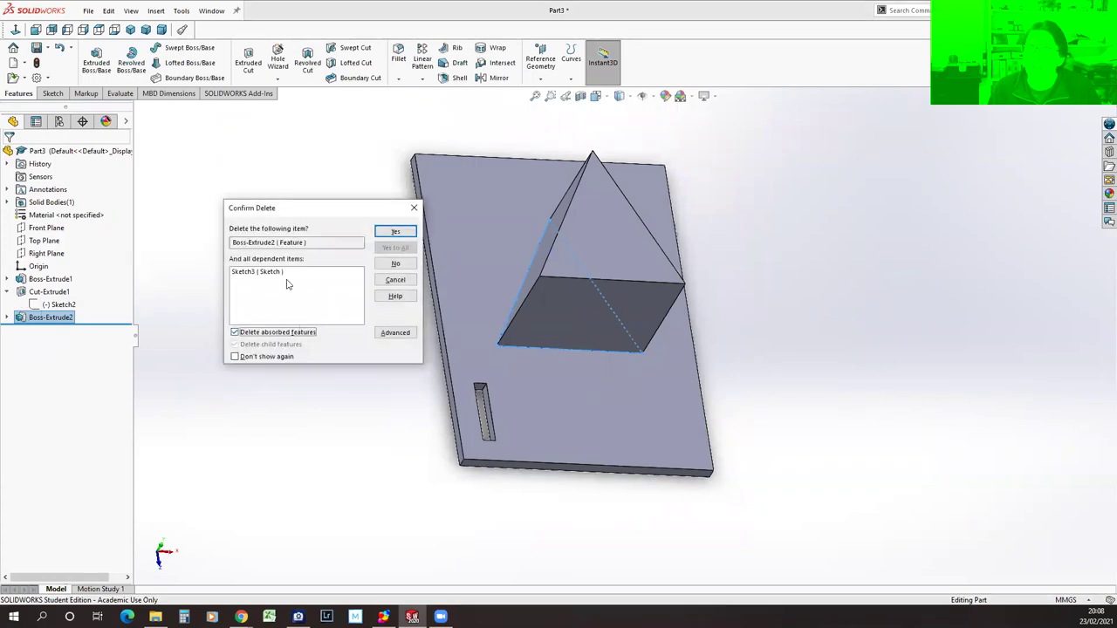
{"action": "left_click", "coordinate": [390, 232]}
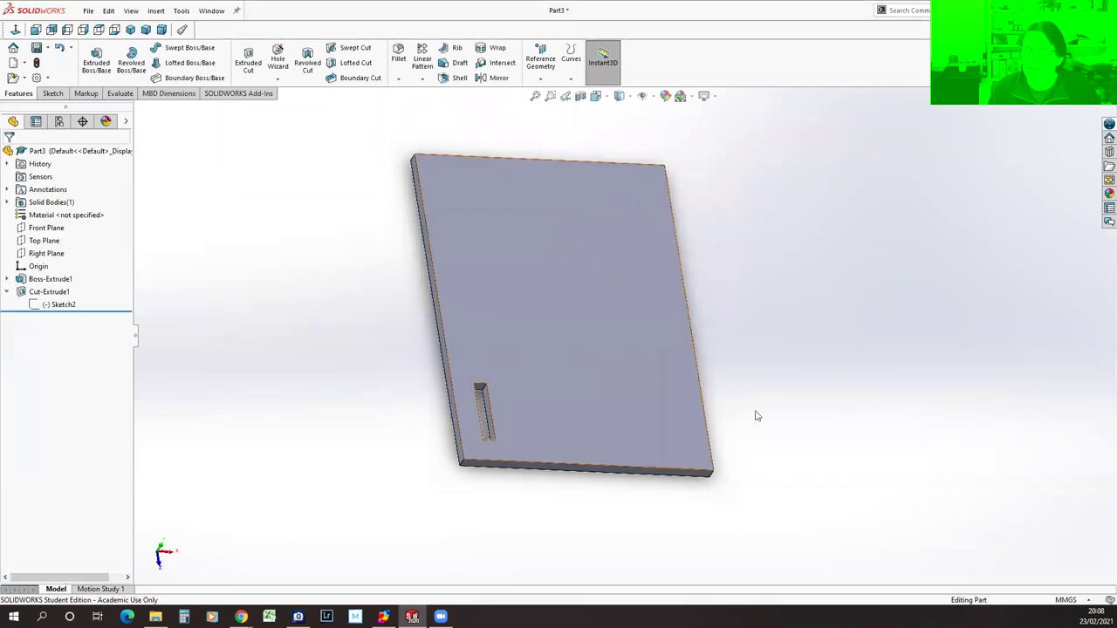
{"action": "middle_click_drag", "start_coordinate": [858, 267], "coordinate": [836, 357]}
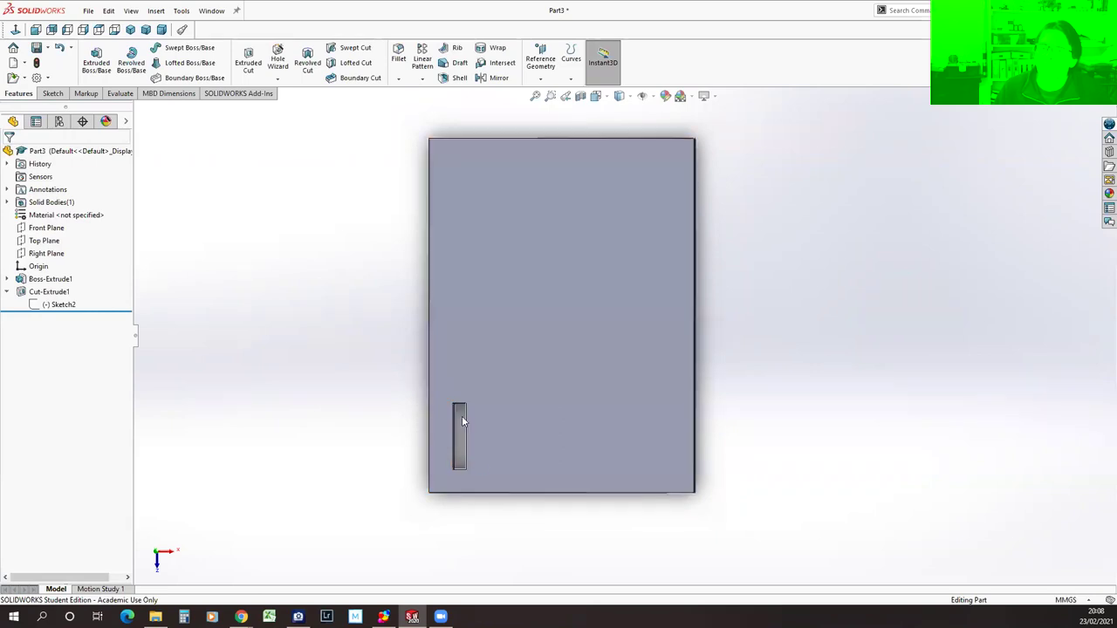
Edit the rectangular slot's sketch and dimension its left side 5 mm from the plate's left edge.
{"action": "left_click", "coordinate": [37, 306]}
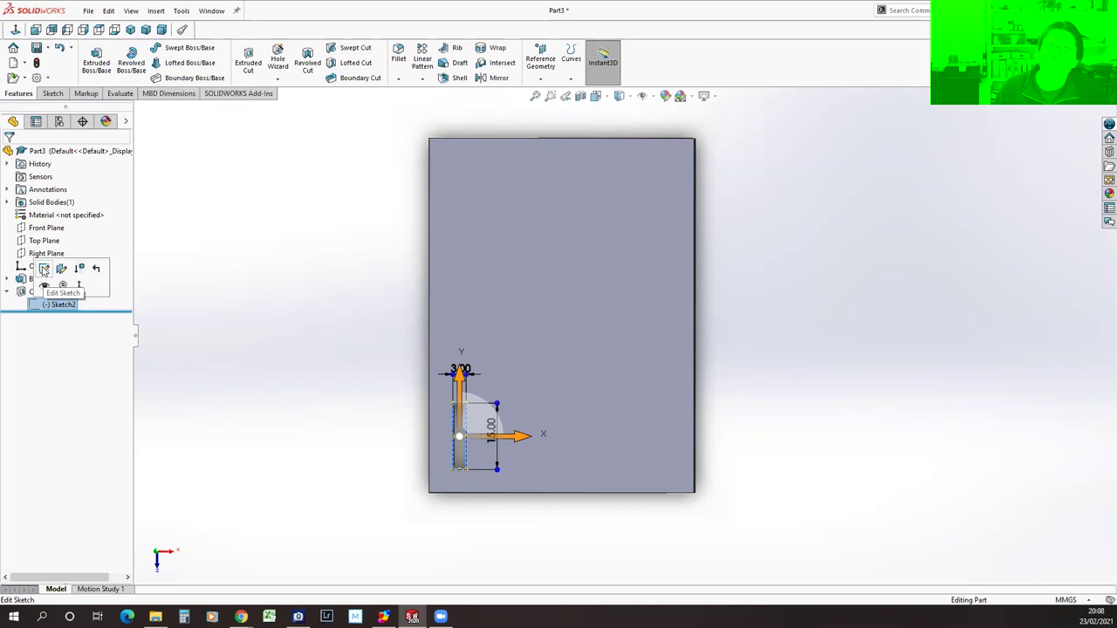
{"action": "left_click", "coordinate": [44, 269]}
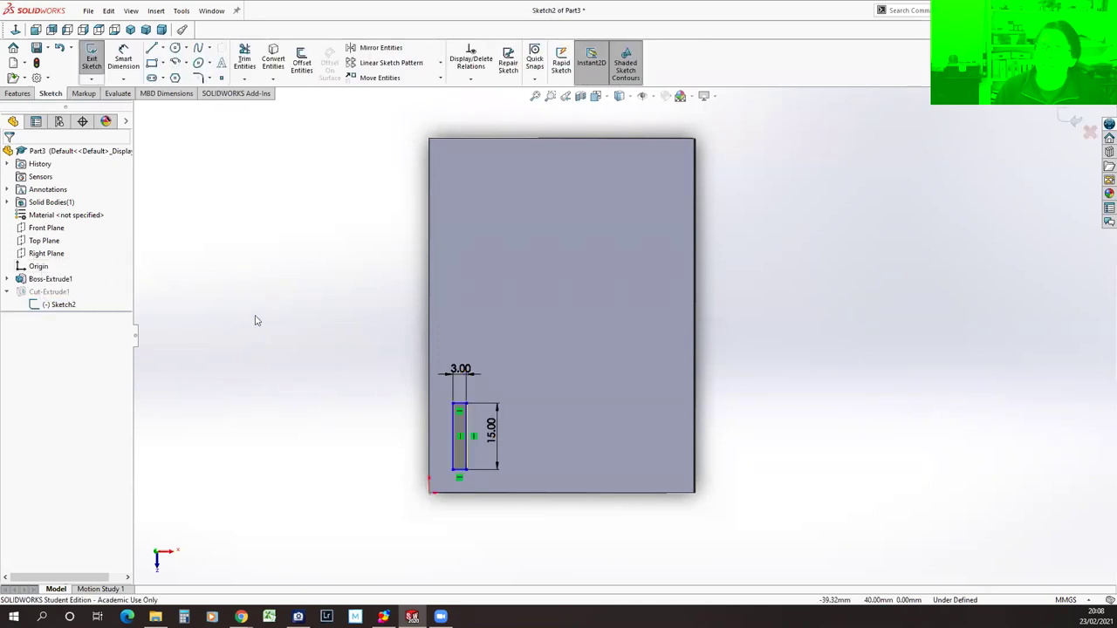
{"action": "left_click", "coordinate": [123, 58]}
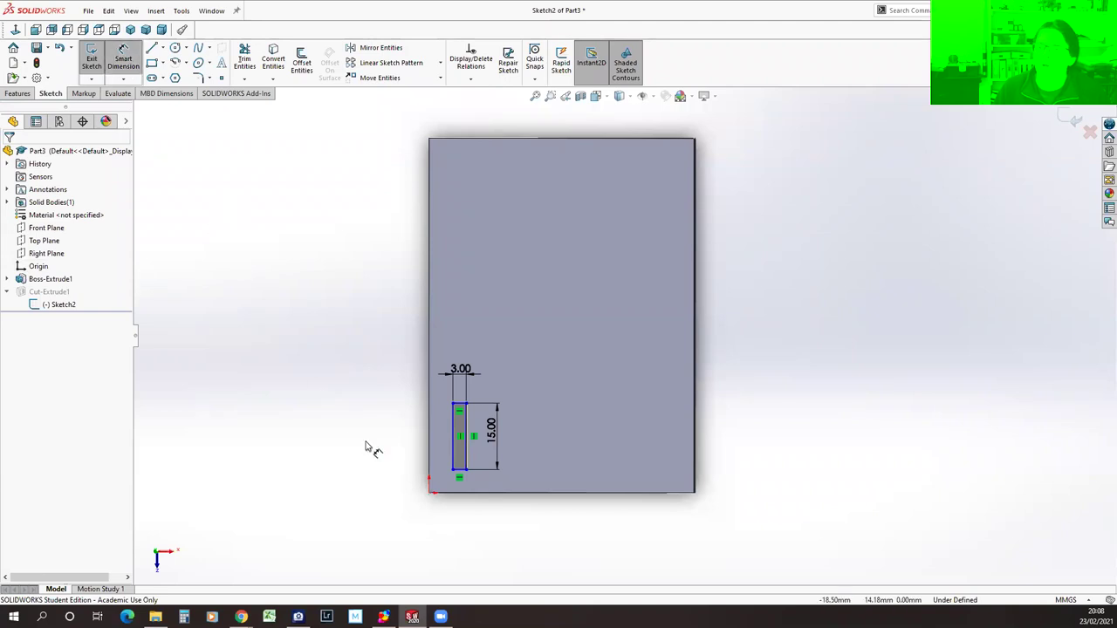
{"action": "left_click", "coordinate": [453, 452]}
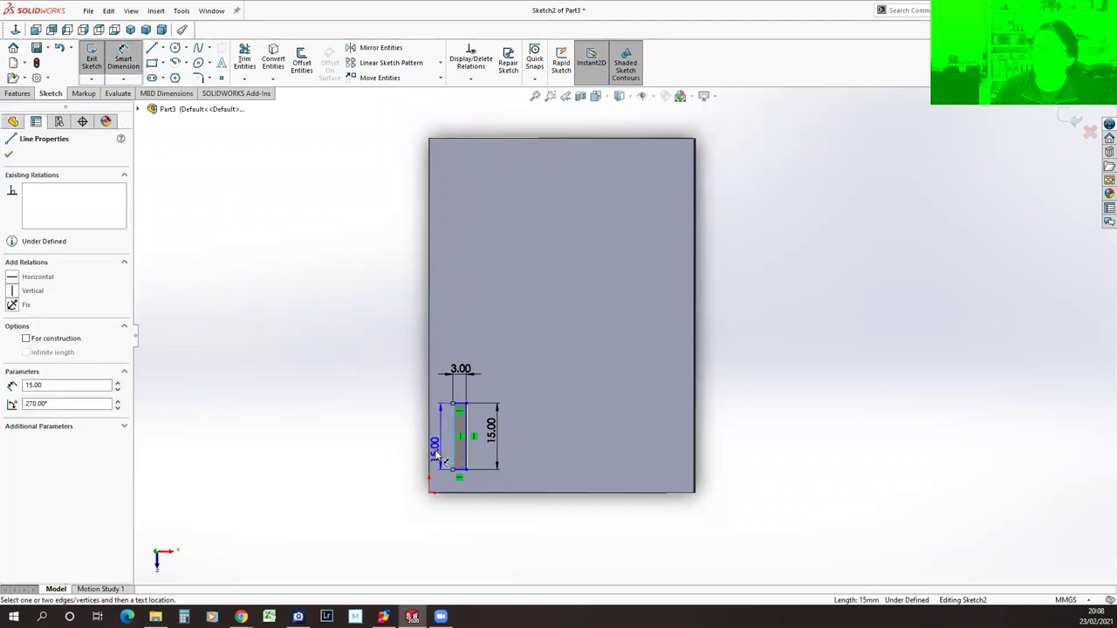
{"action": "left_click", "coordinate": [430, 449]}
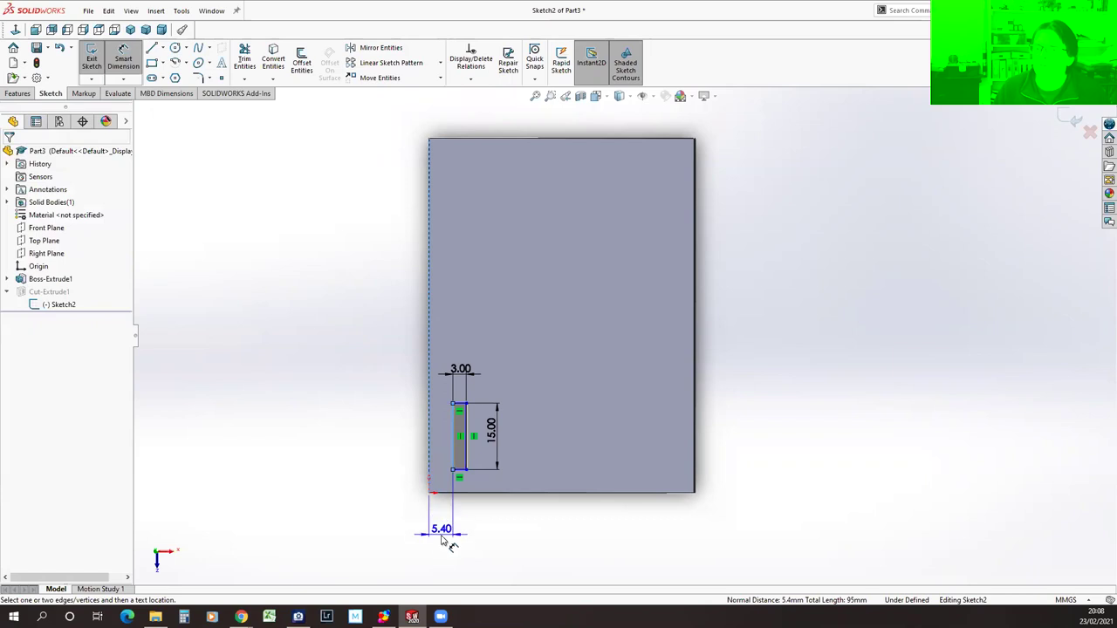
{"action": "left_click", "coordinate": [464, 551]}
{"action": "type", "text": "5"}
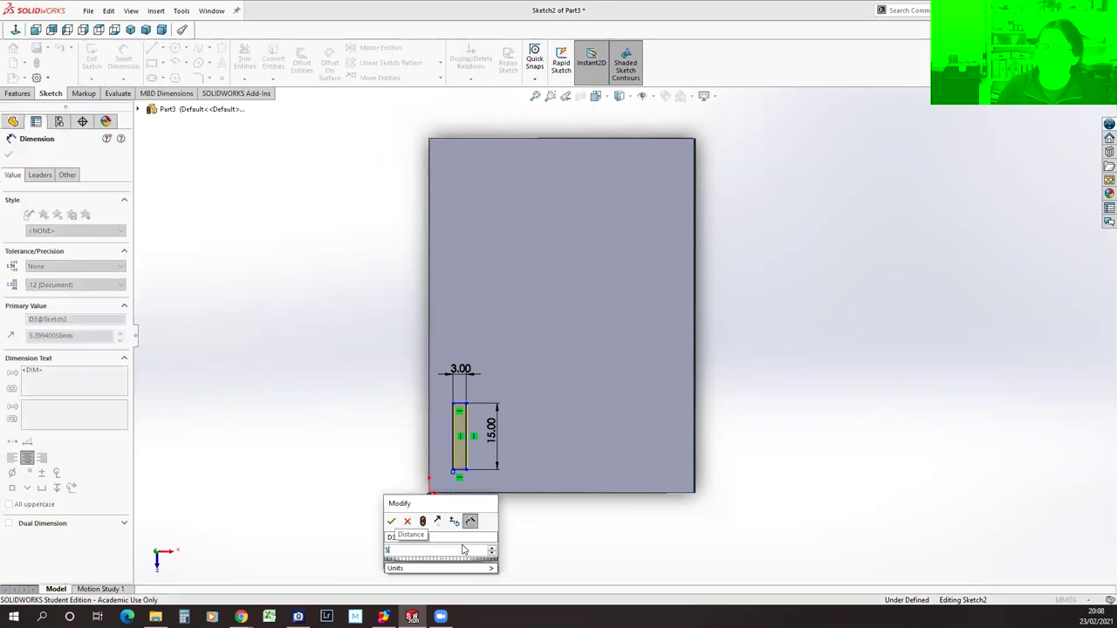
{"action": "key", "text": "Return"}
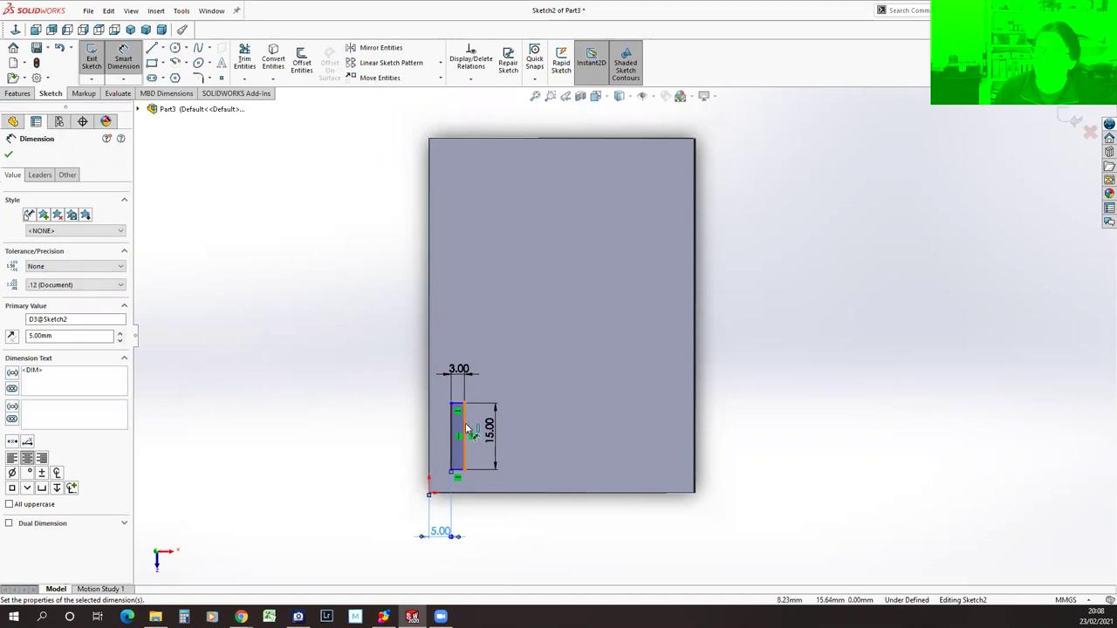
Dimension the slot's bottom side 5 mm above the plate's lower edge and exit the sketch.
{"action": "left_click", "coordinate": [458, 473]}
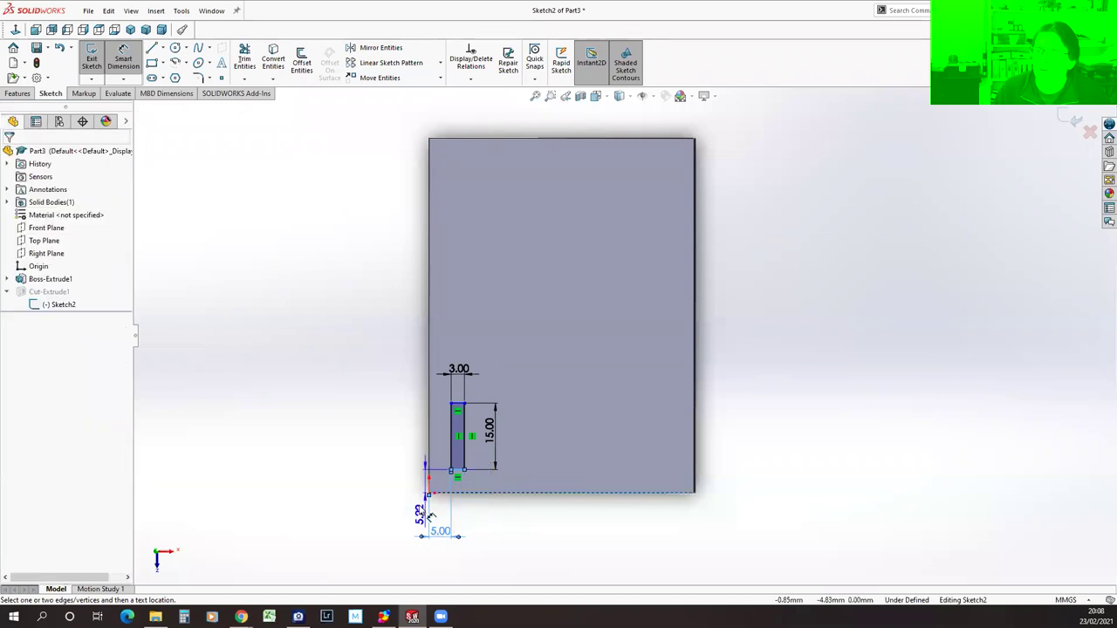
{"action": "left_click", "coordinate": [400, 494]}
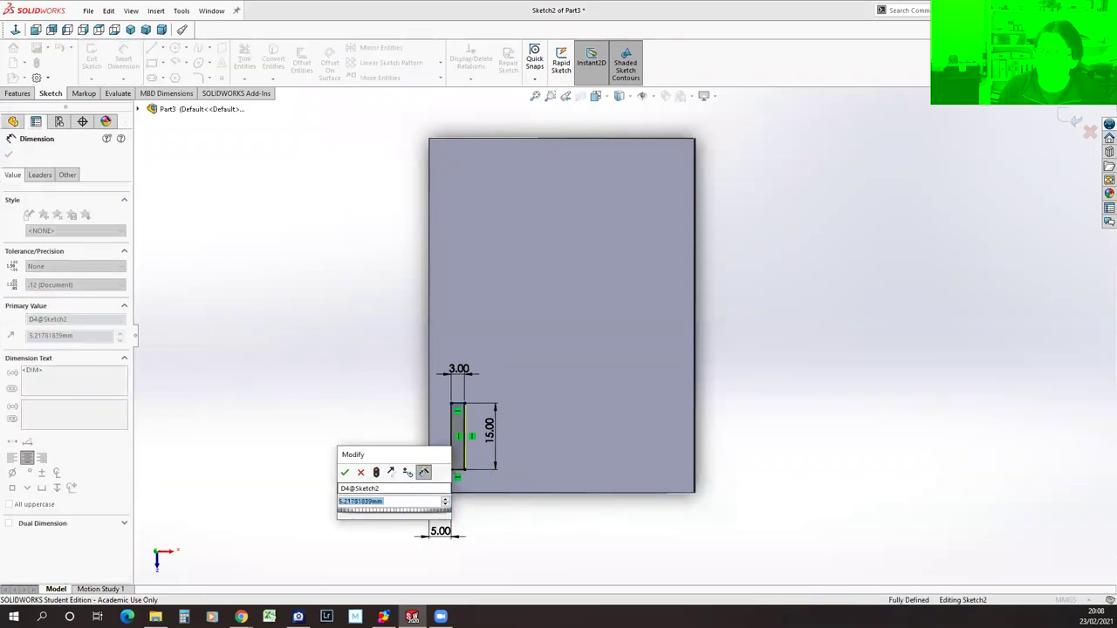
{"action": "type", "text": "5"}
{"action": "left_click", "coordinate": [345, 472]}
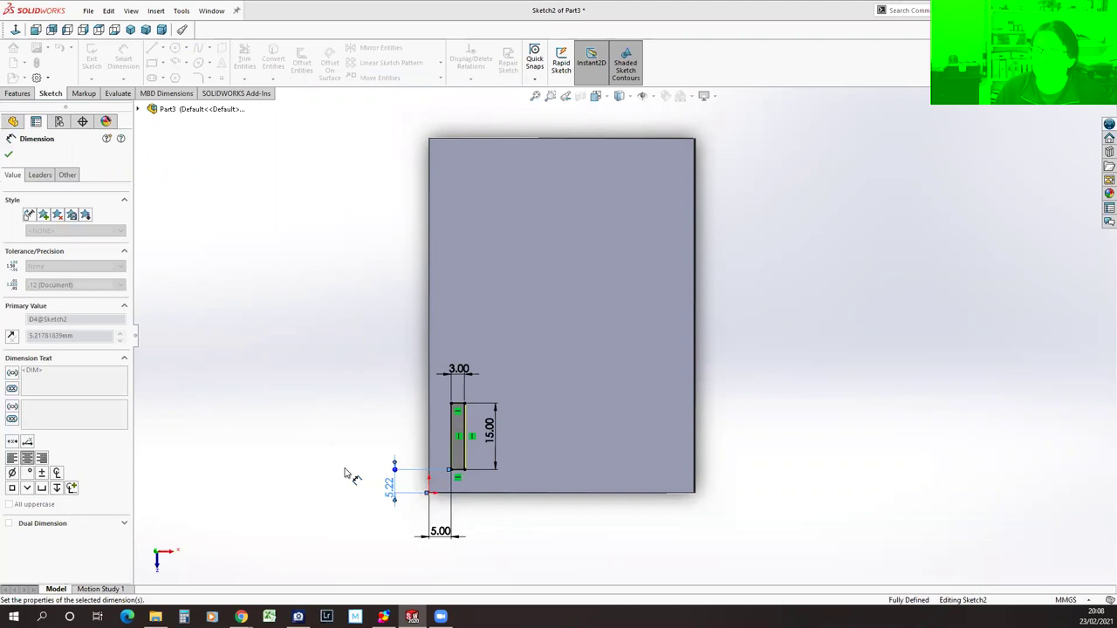
{"action": "left_click", "coordinate": [316, 371]}
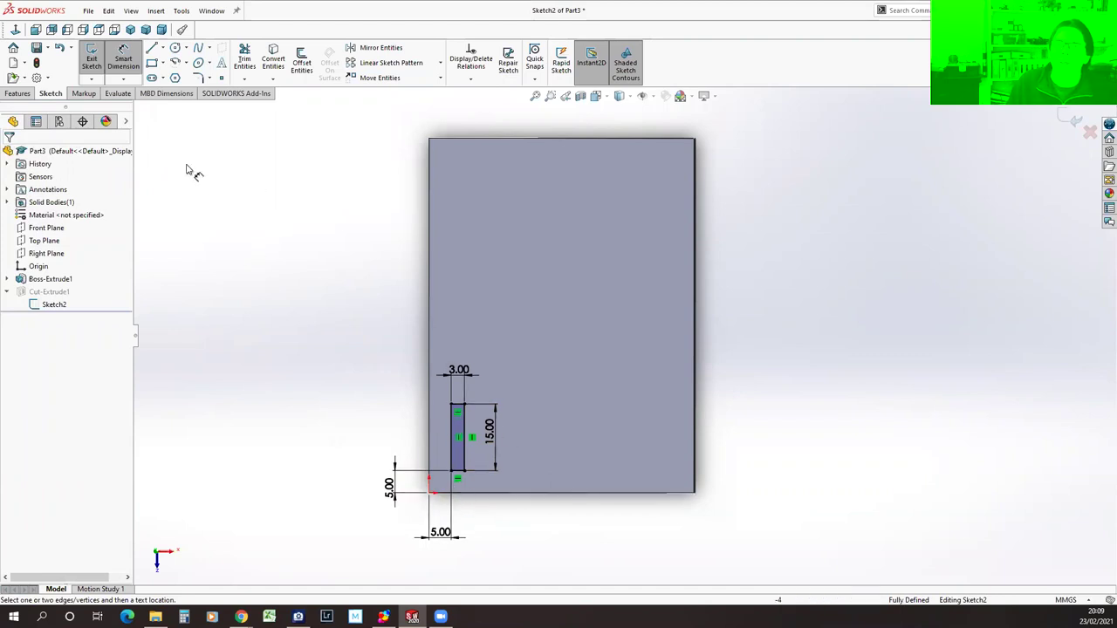
{"action": "left_click", "coordinate": [121, 62]}
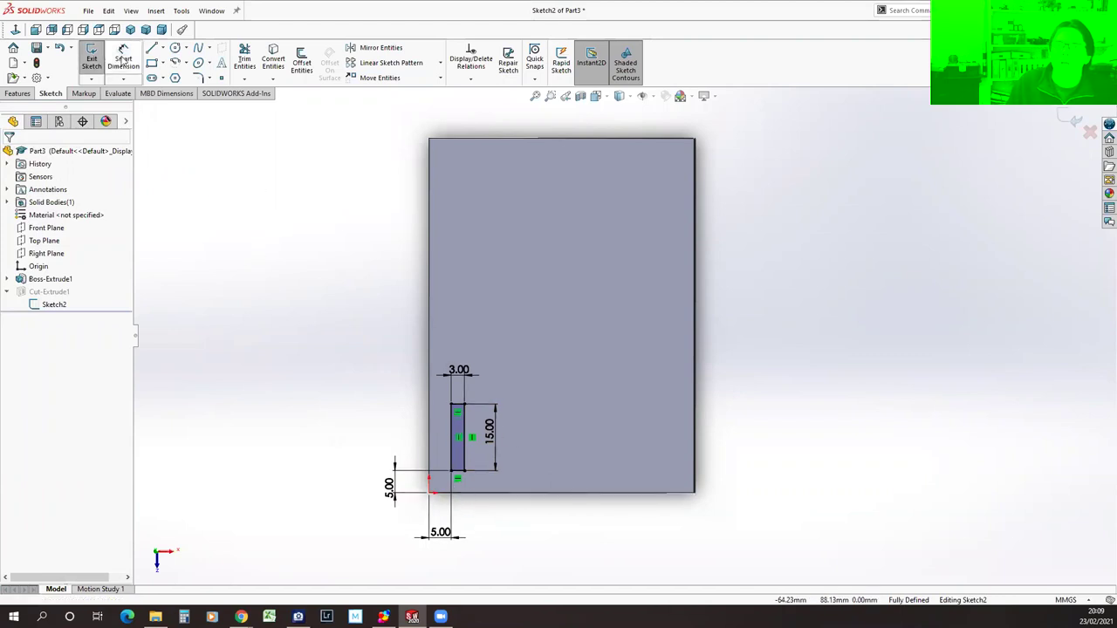
{"action": "left_click", "coordinate": [90, 58]}
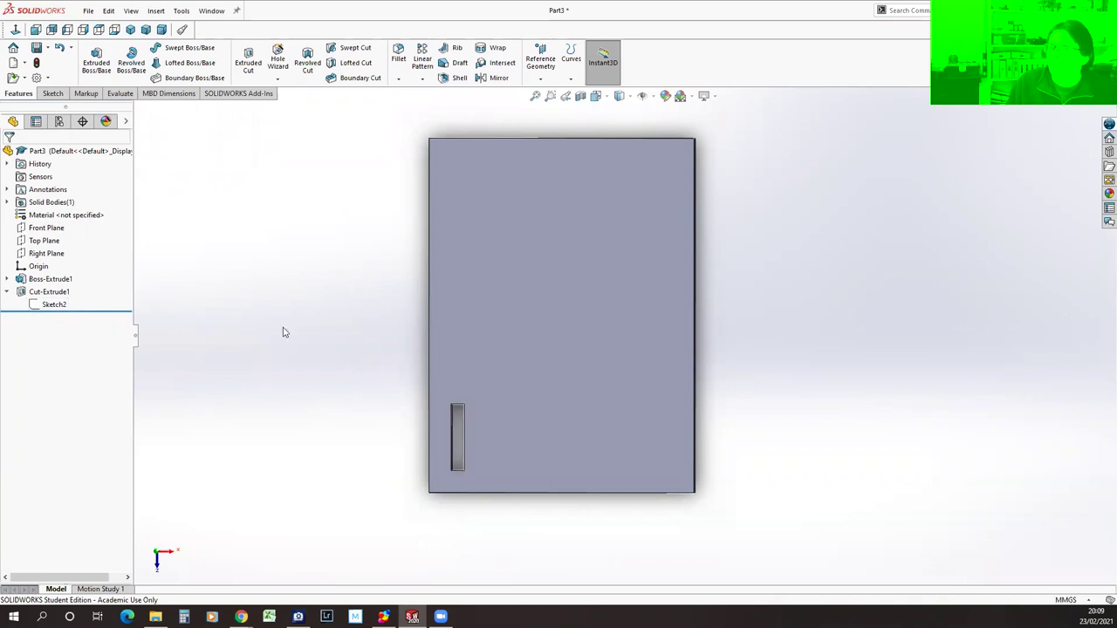
Save the part as "Base Plate2" in the CAD Club Session 1 folder.
{"action": "middle_click_drag", "start_coordinate": [366, 466], "coordinate": [352, 401]}
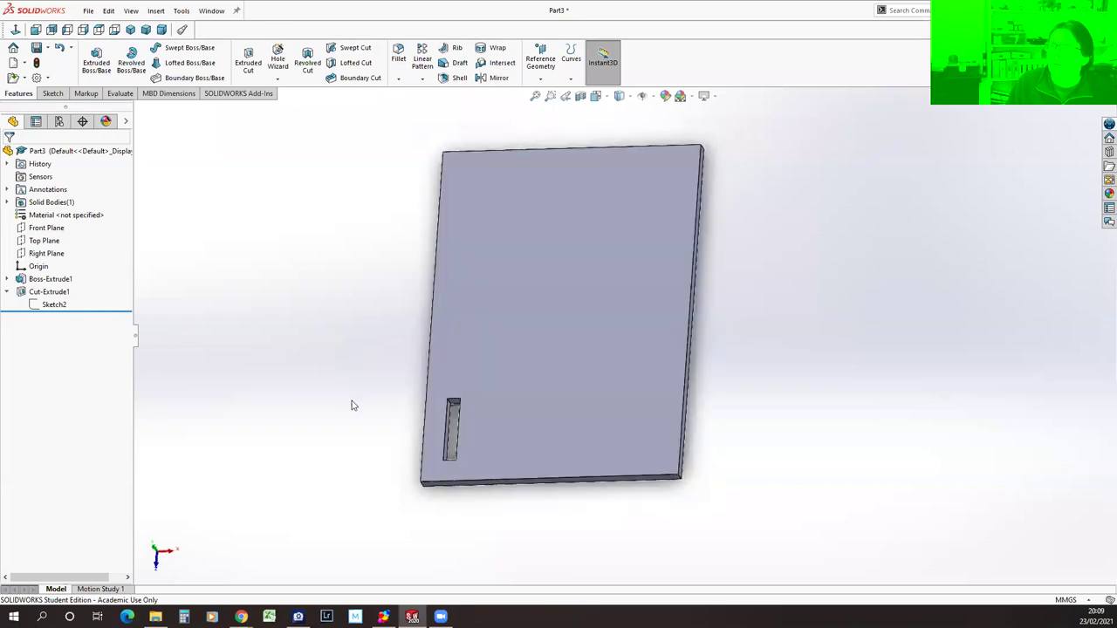
{"action": "left_click", "coordinate": [88, 13]}
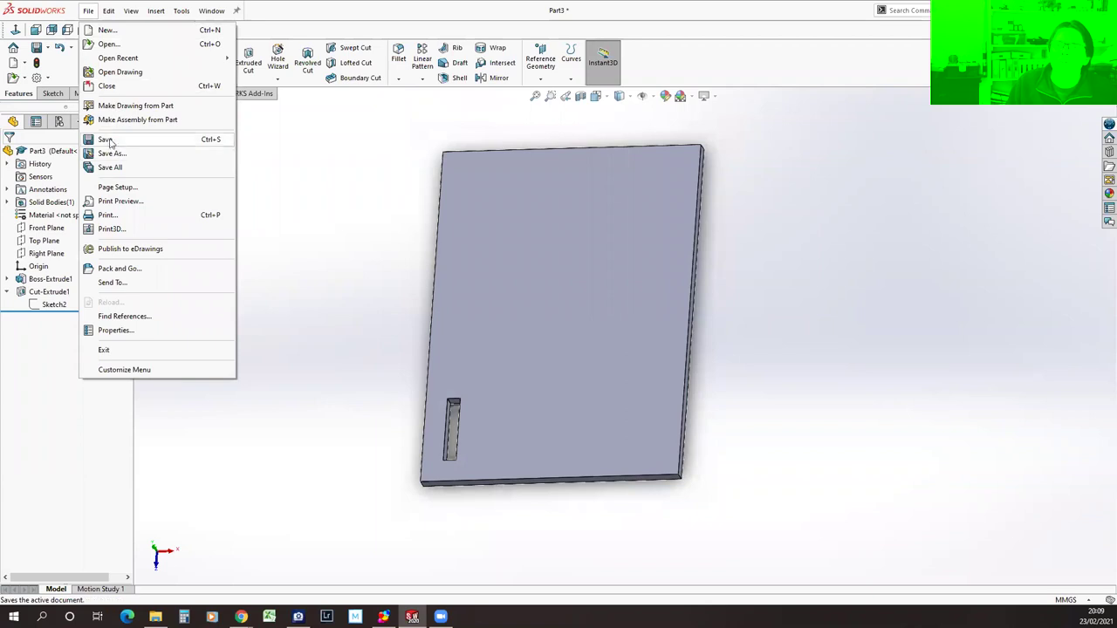
{"action": "left_click", "coordinate": [113, 154]}
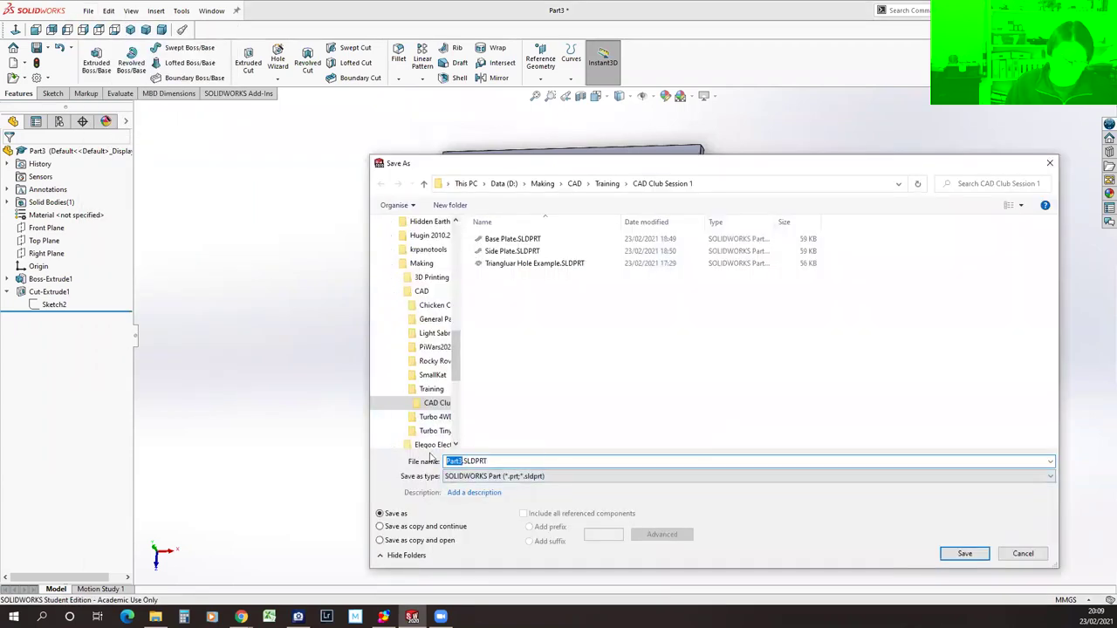
{"action": "type", "text": "Base Plate2"}
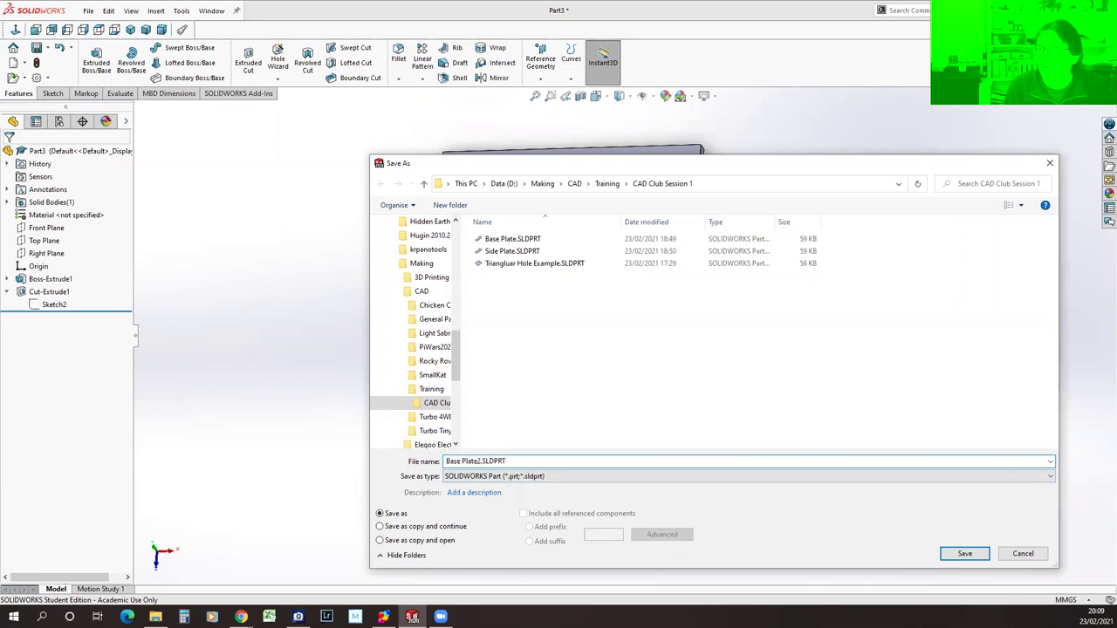
{"action": "key", "text": "Return"}
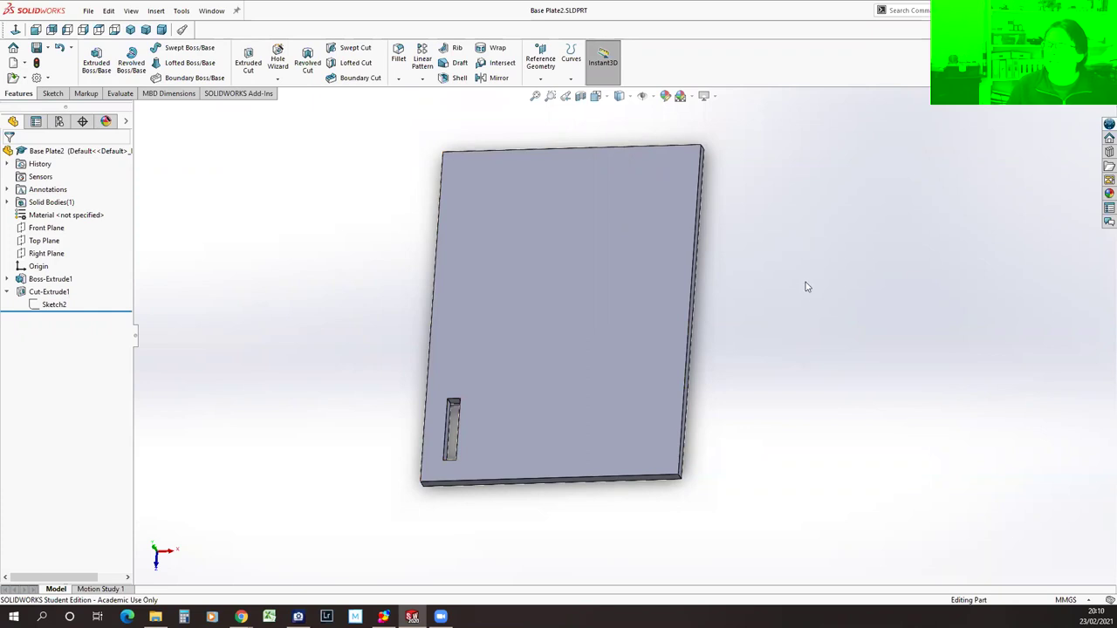
{"action": "mouse_move", "coordinate": [730, 337]}
{"action": "middle_mouse_down"}
{"action": "mouse_move", "coordinate": [733, 326]}
{"action": "mouse_move", "coordinate": [736, 394]}
{"action": "mouse_move", "coordinate": [748, 392]}
{"action": "middle_mouse_up"}
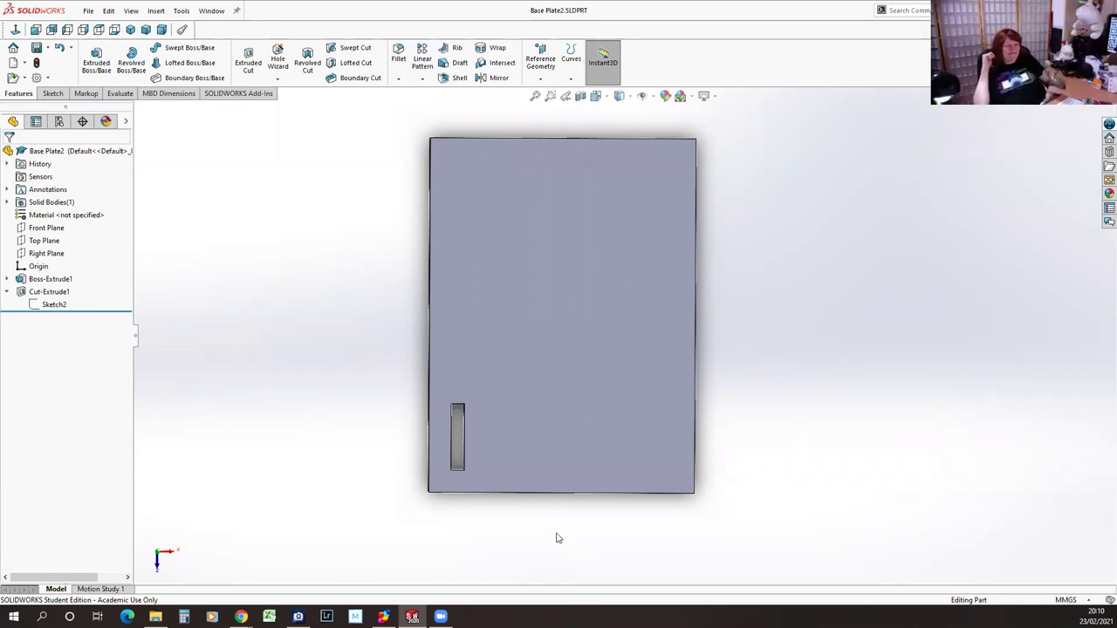
Start a linear pattern of the slot cut, using the plate's lower side face as the direction reference.
{"action": "middle_click_drag", "start_coordinate": [588, 565], "coordinate": [598, 439]}
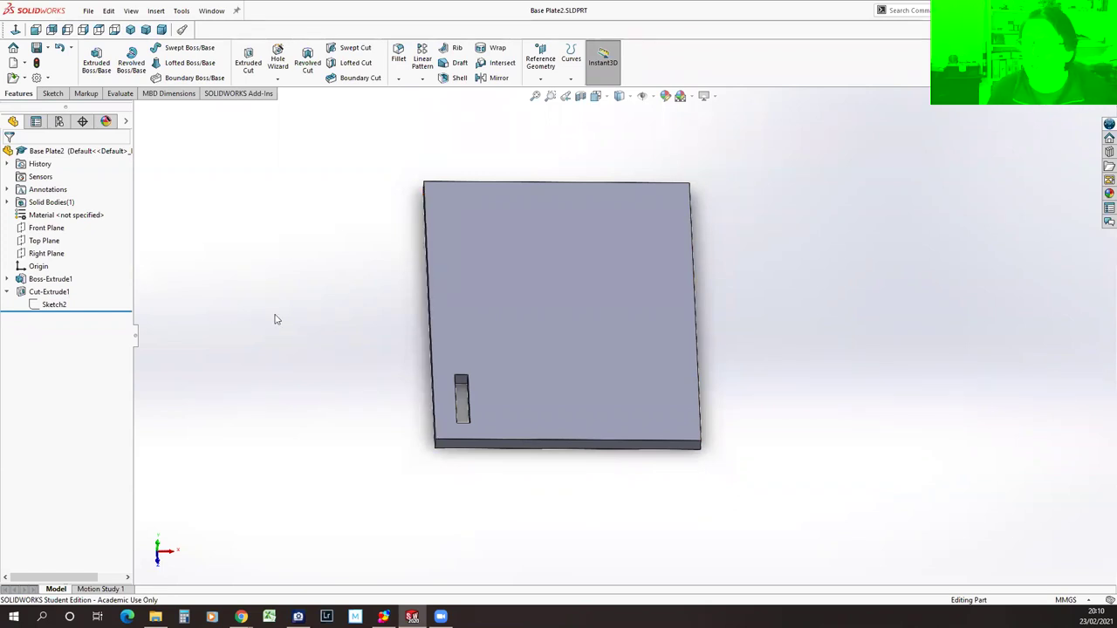
{"action": "middle_click_drag", "start_coordinate": [762, 319], "coordinate": [759, 344]}
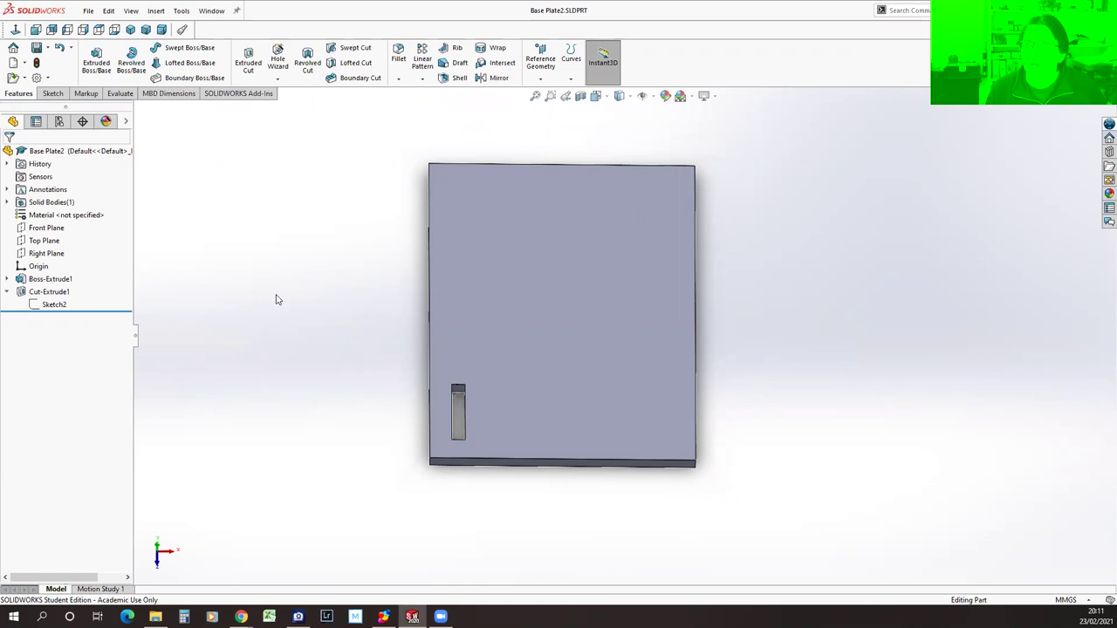
{"action": "left_click", "coordinate": [421, 54]}
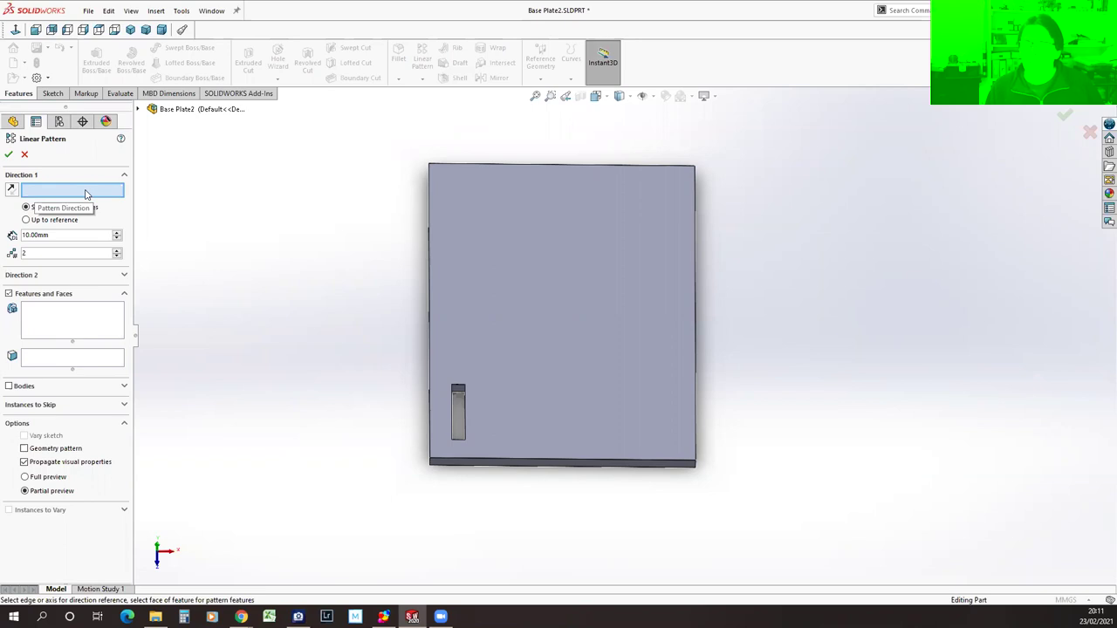
{"action": "left_click", "coordinate": [530, 465]}
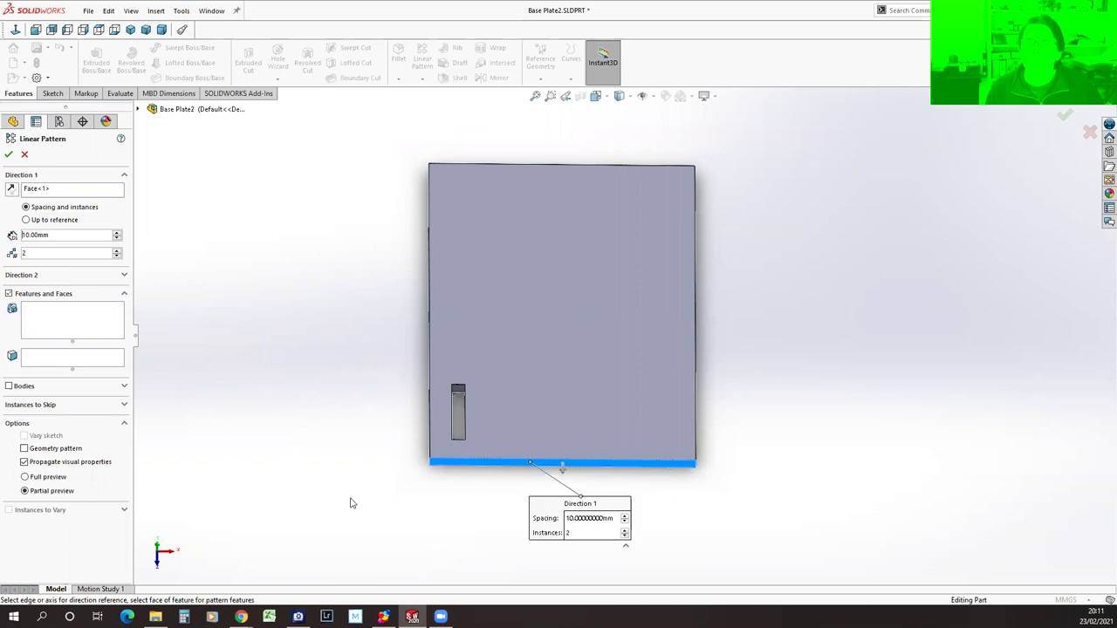
{"action": "left_click", "coordinate": [36, 317]}
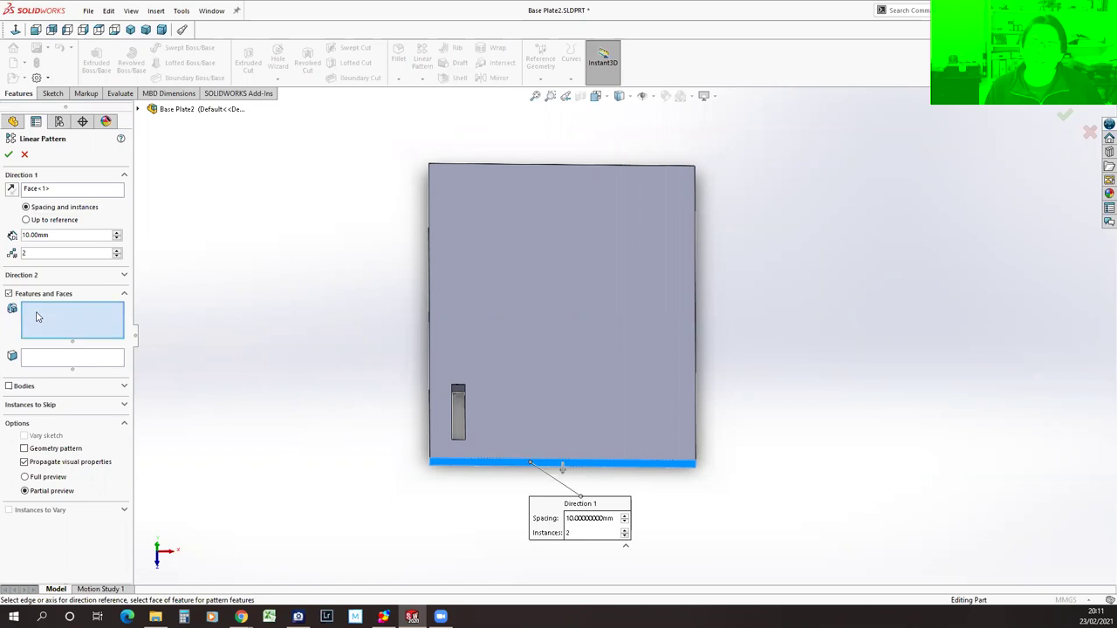
{"action": "left_click", "coordinate": [459, 392]}
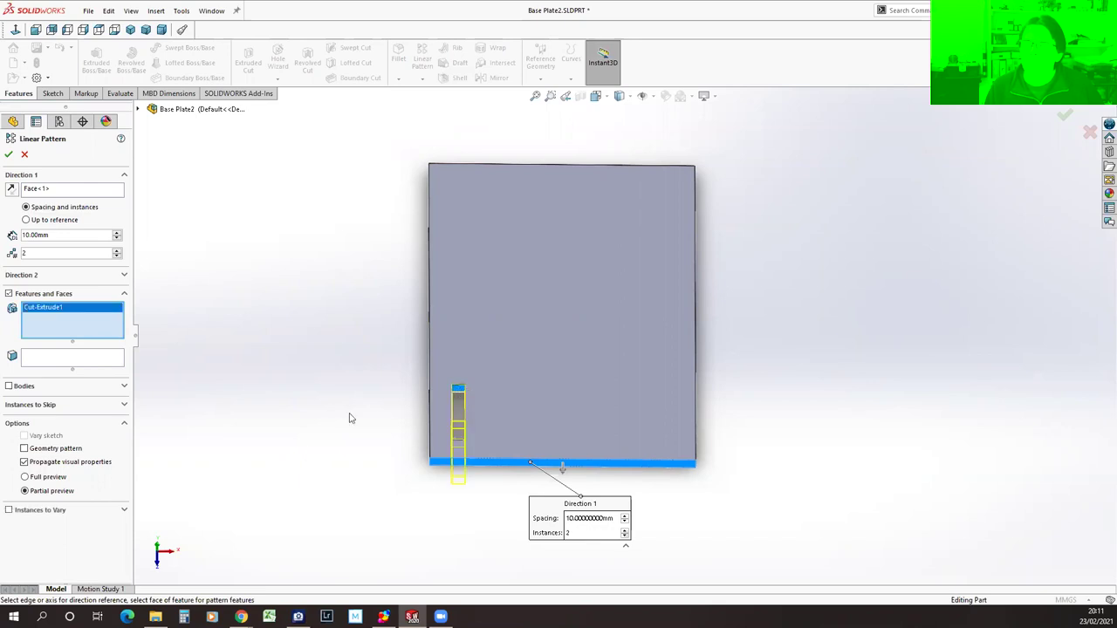
{"action": "middle_click_drag", "start_coordinate": [381, 396], "coordinate": [359, 389]}
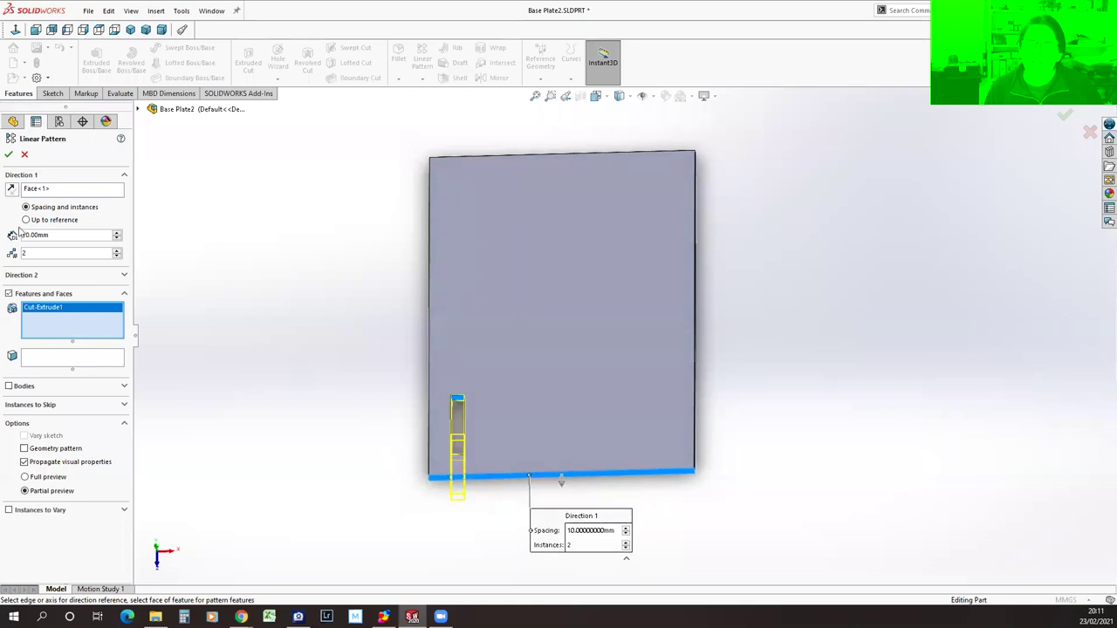
Reverse the pattern direction so the slot copy lies on the plate, and set the spacing to 50 mm.
{"action": "left_click", "coordinate": [117, 232]}
{"action": "left_click", "coordinate": [117, 233]}
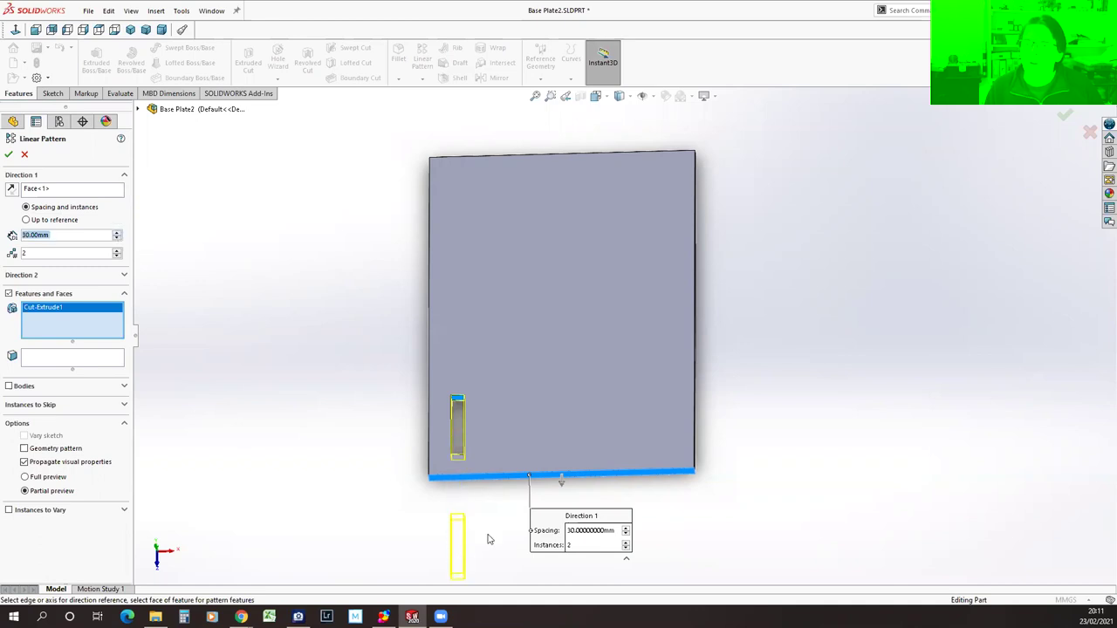
{"action": "left_click", "coordinate": [12, 191]}
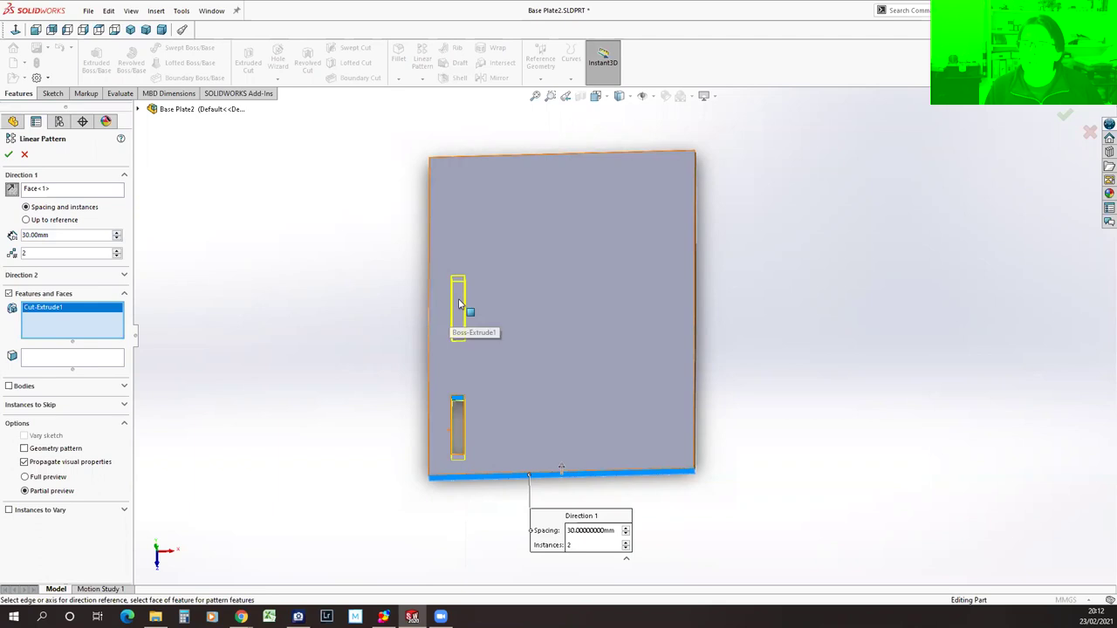
{"action": "left_click", "coordinate": [118, 233]}
{"action": "left_click", "coordinate": [118, 233]}
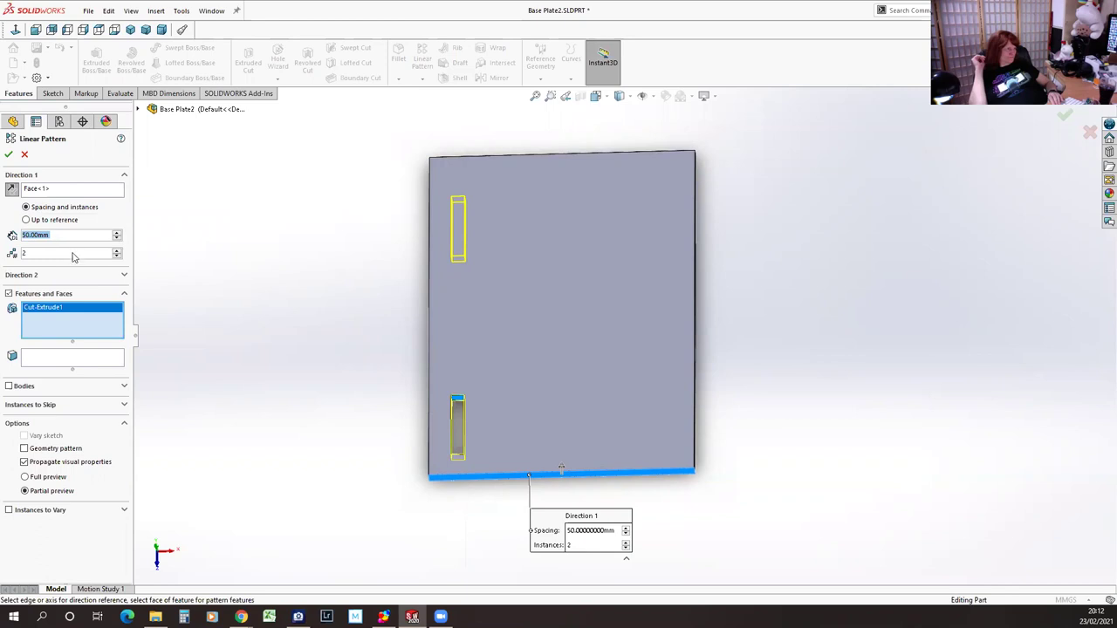
Change the slot pattern to three instances, trying closer spacings and ending with 25 mm.
{"action": "left_click", "coordinate": [117, 251]}
{"action": "left_click", "coordinate": [116, 238]}
{"action": "left_click", "coordinate": [117, 238]}
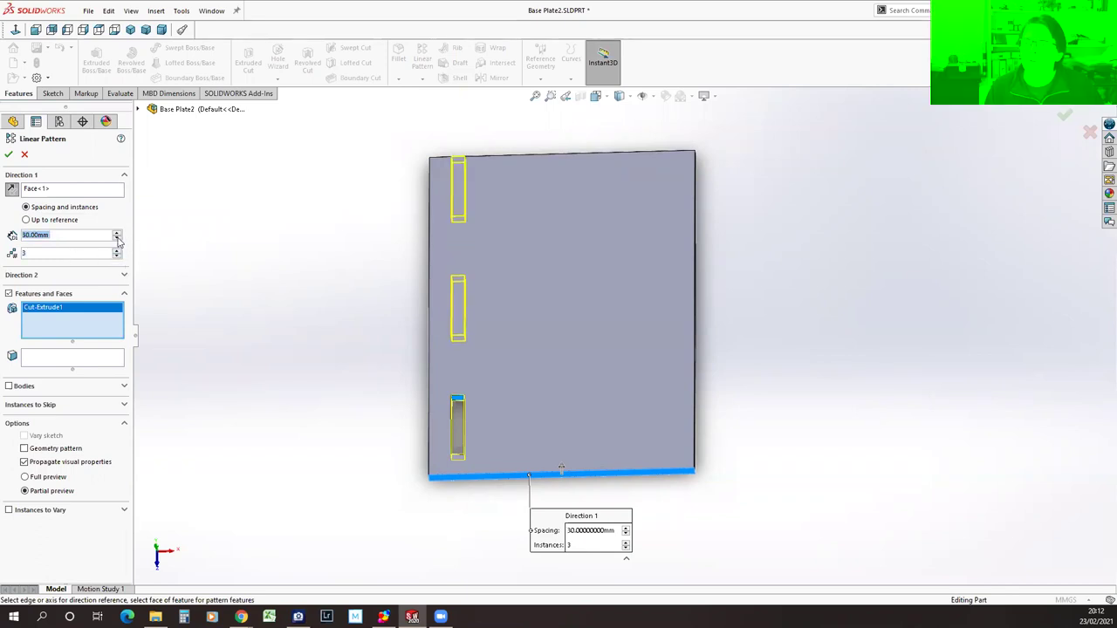
{"action": "left_click", "coordinate": [117, 238]}
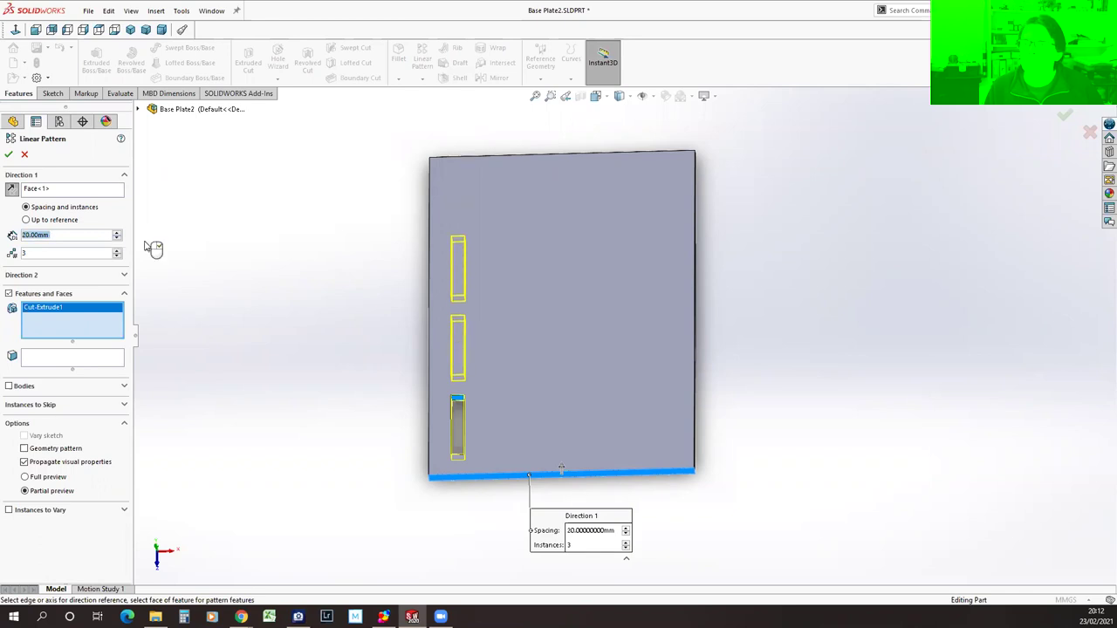
{"action": "scroll", "coordinate": [73, 248], "scroll_direction": "up", "scroll_amount": 1}
{"action": "left_click", "coordinate": [27, 235]}
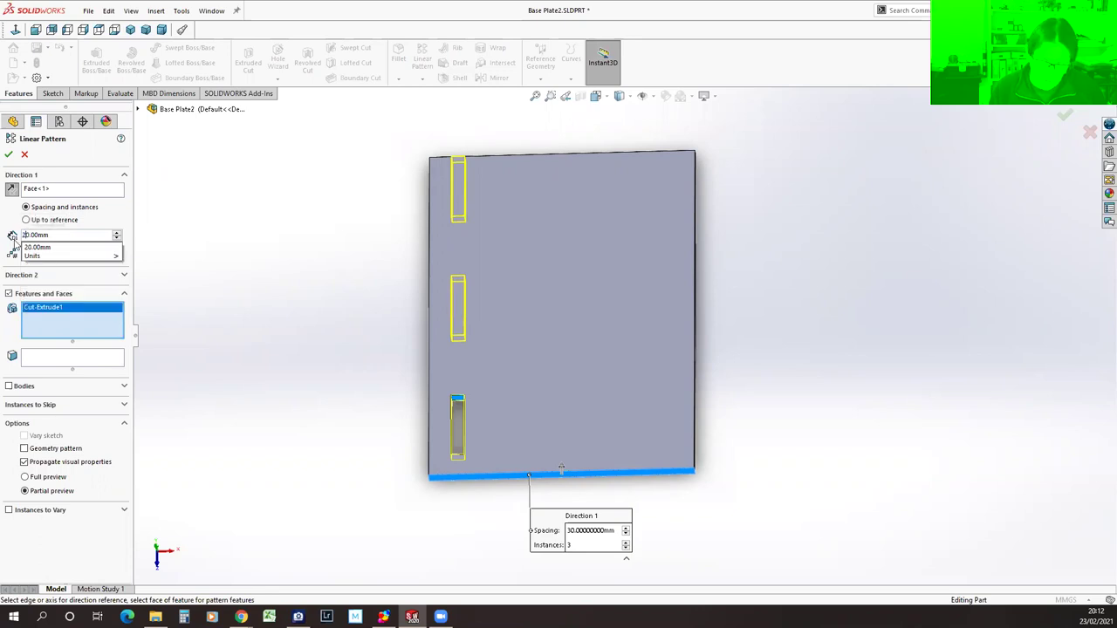
{"action": "type", "text": "25"}
{"action": "key", "text": "Return"}
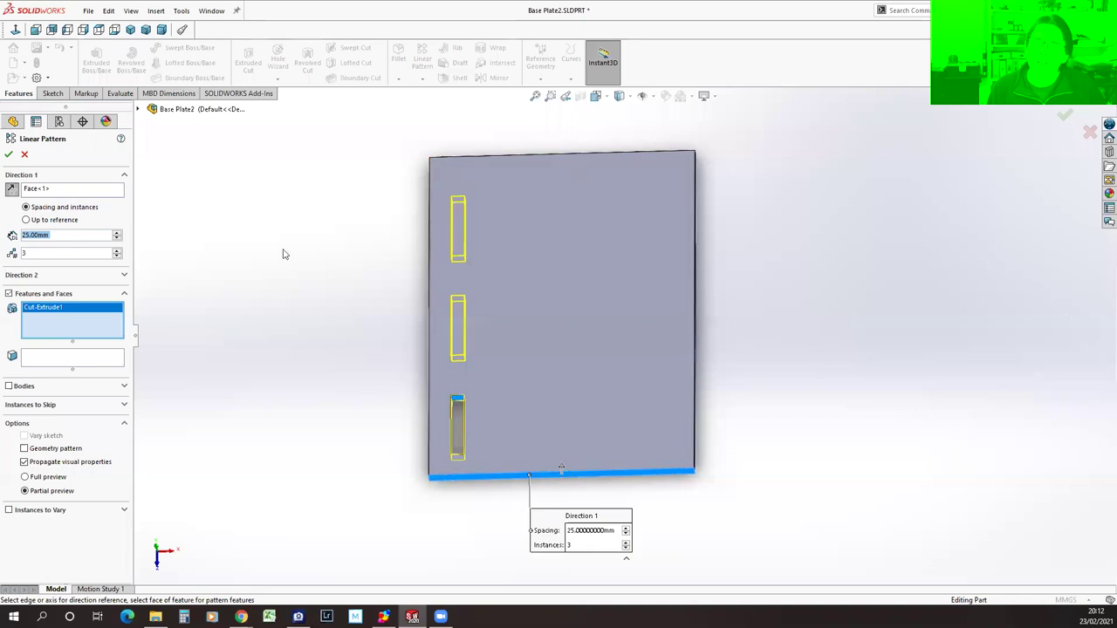
Clear the pattern's feature selection and reselect the slot's Cut-Extrude1 from the feature tree.
{"action": "left_click", "coordinate": [138, 109]}
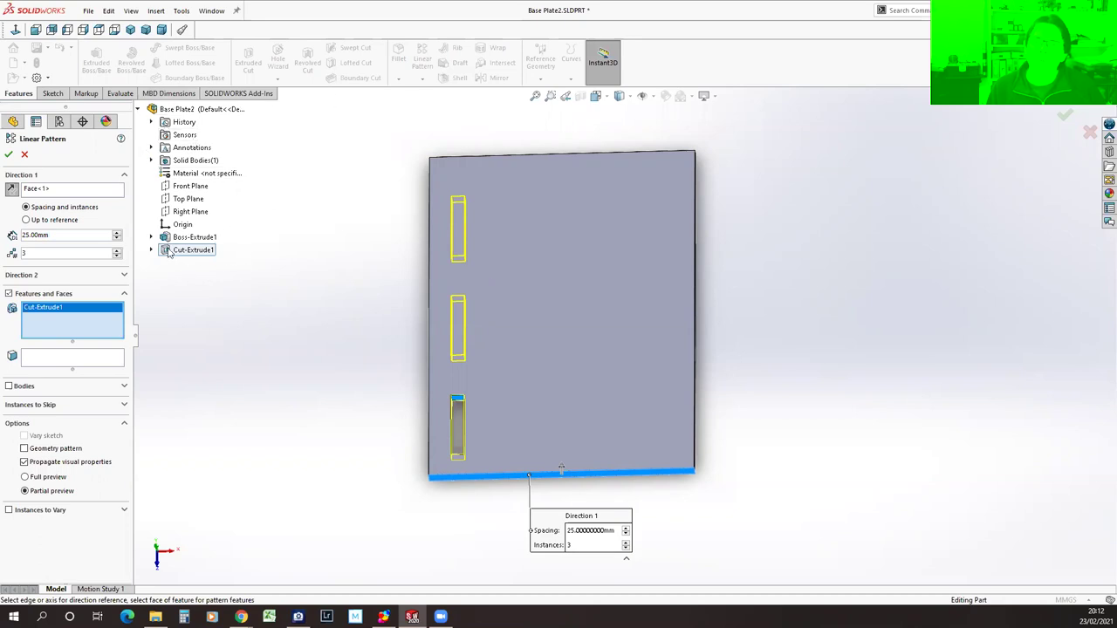
{"action": "right_click", "coordinate": [90, 316]}
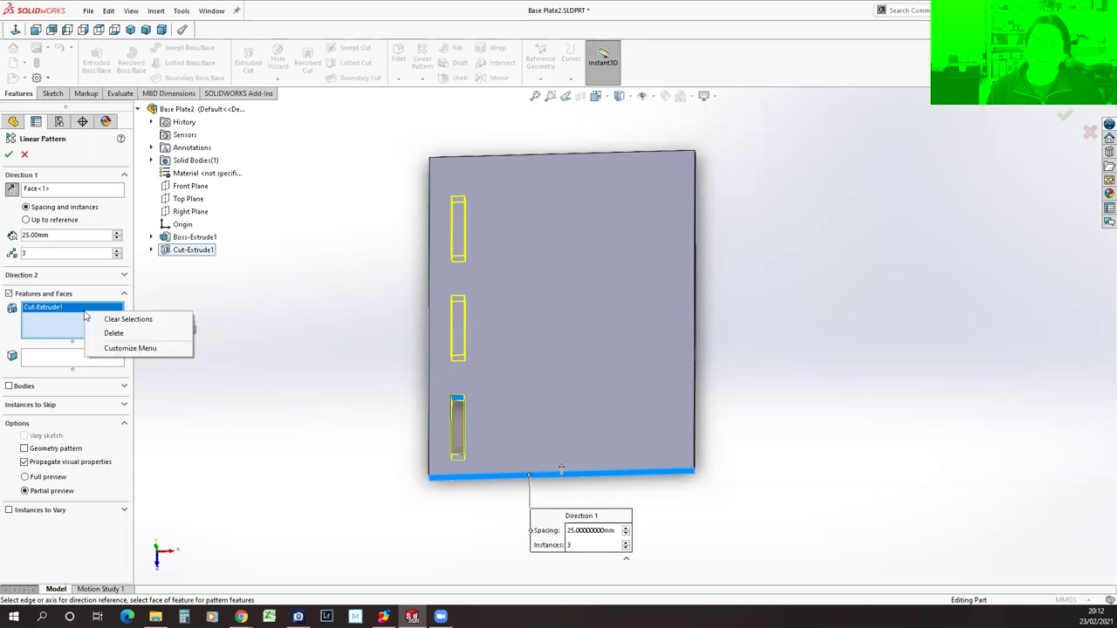
{"action": "left_click", "coordinate": [107, 320]}
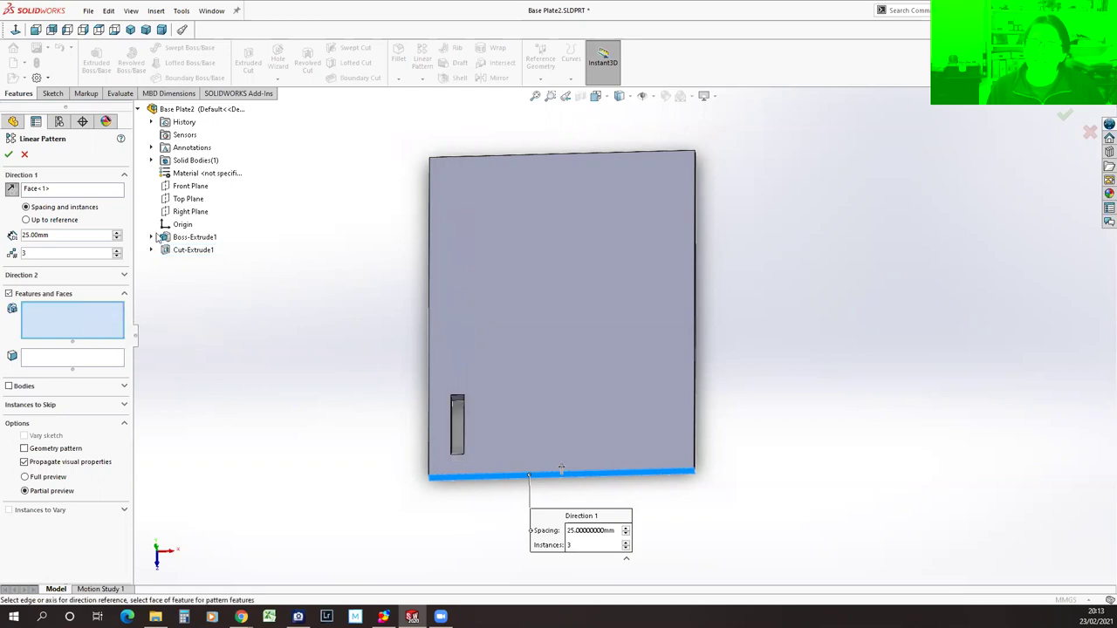
{"action": "left_click", "coordinate": [171, 251]}
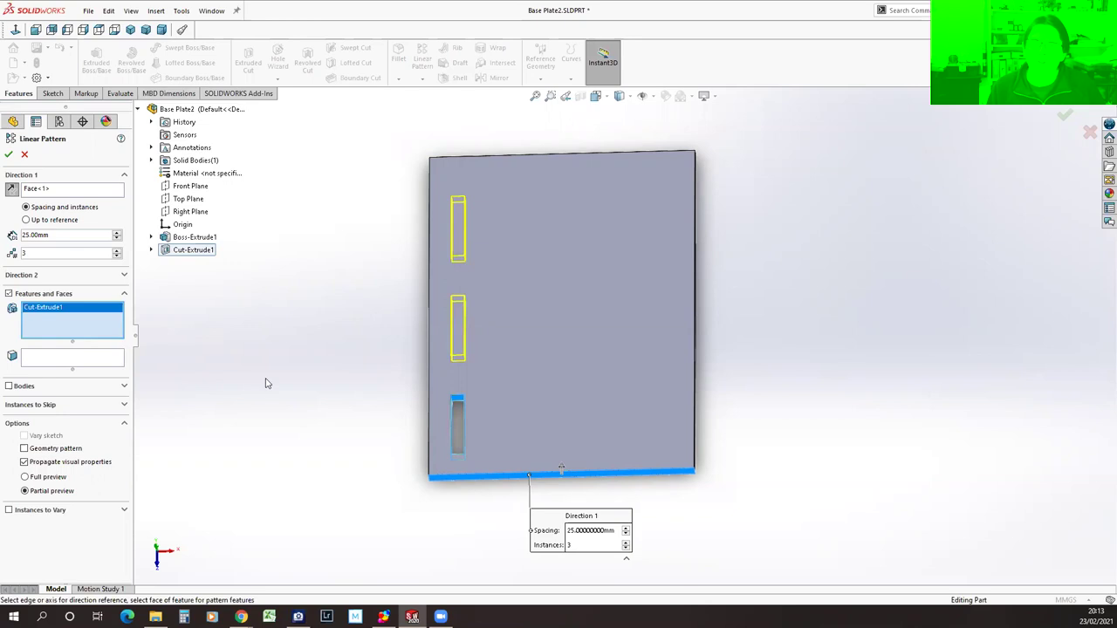
Set the slot pattern to two instances spaced 50 mm apart and finish it.
{"action": "left_click", "coordinate": [117, 257]}
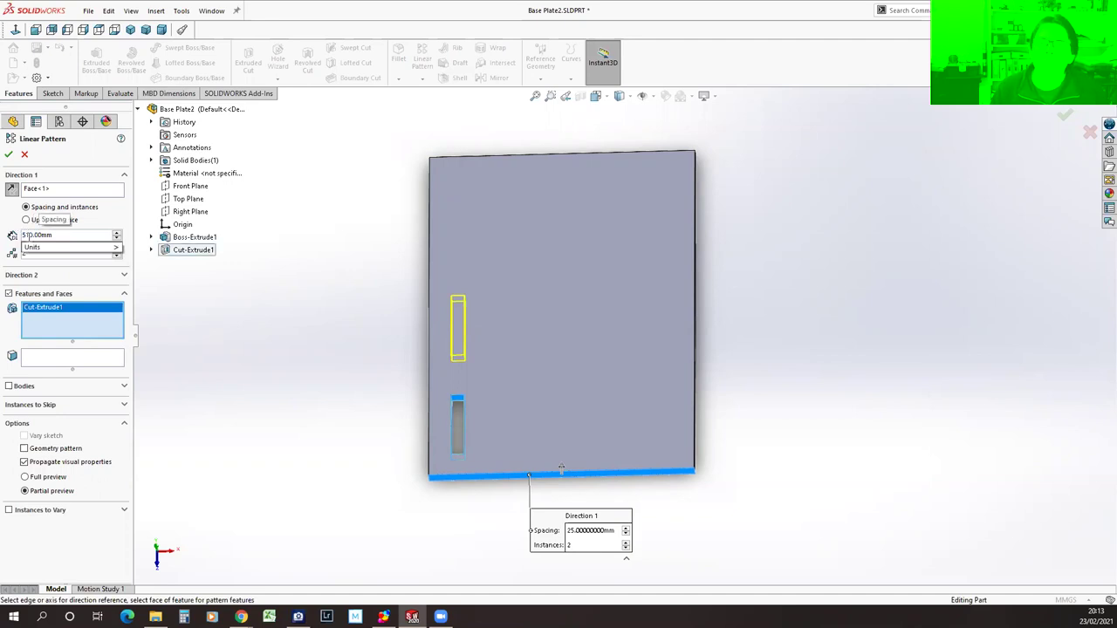
{"action": "mouse_move", "coordinate": [61, 248]}
{"action": "left_click", "coordinate": [277, 304]}
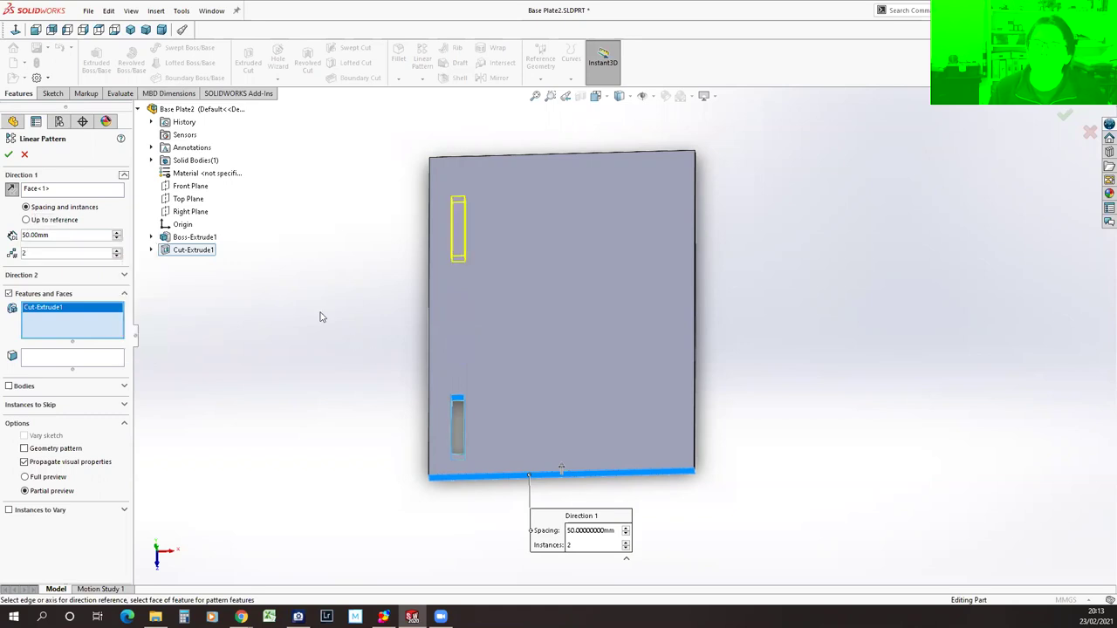
{"action": "left_click", "coordinate": [8, 154]}
Save the base plate part with its patterned slots.
{"action": "middle_click_drag", "start_coordinate": [292, 361], "coordinate": [288, 312]}
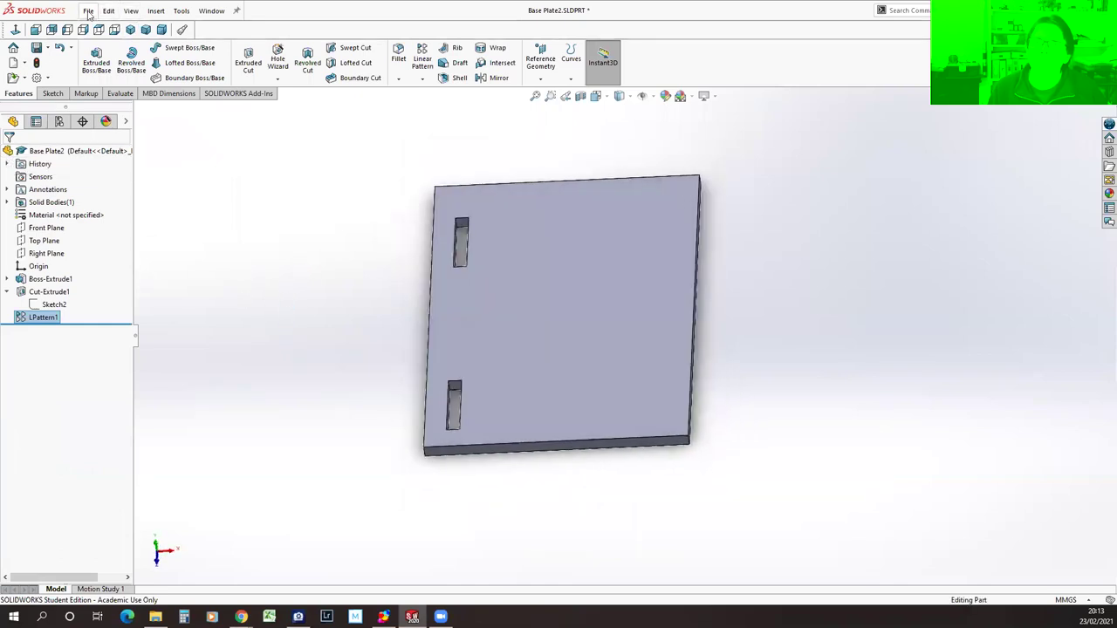
{"action": "left_click", "coordinate": [88, 12]}
{"action": "left_click", "coordinate": [105, 140]}
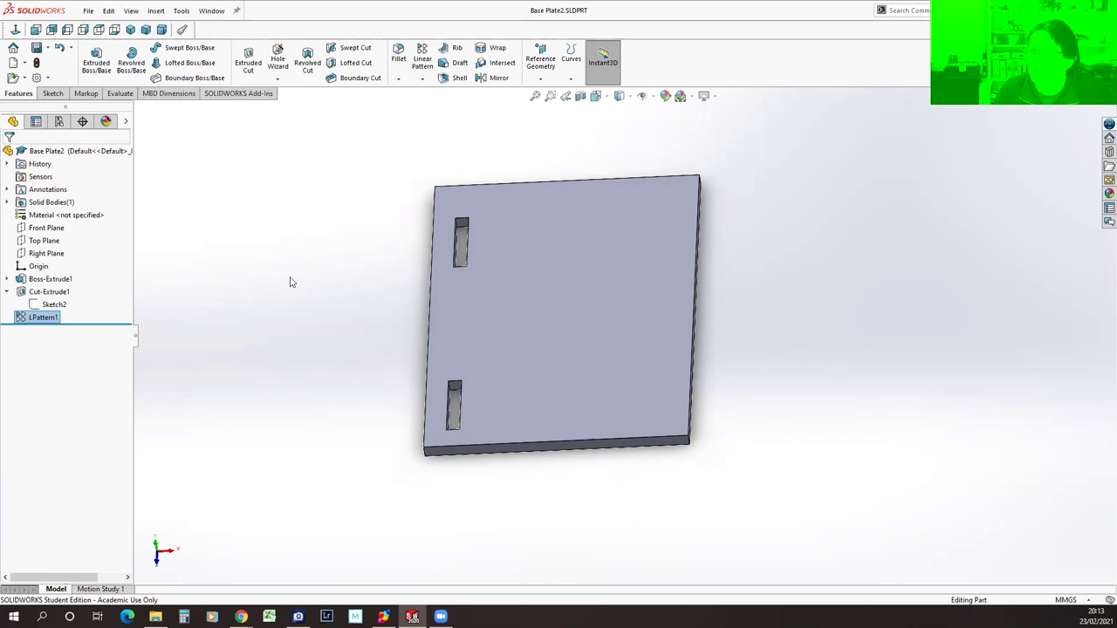
{"action": "middle_click_drag", "start_coordinate": [798, 326], "coordinate": [797, 360]}
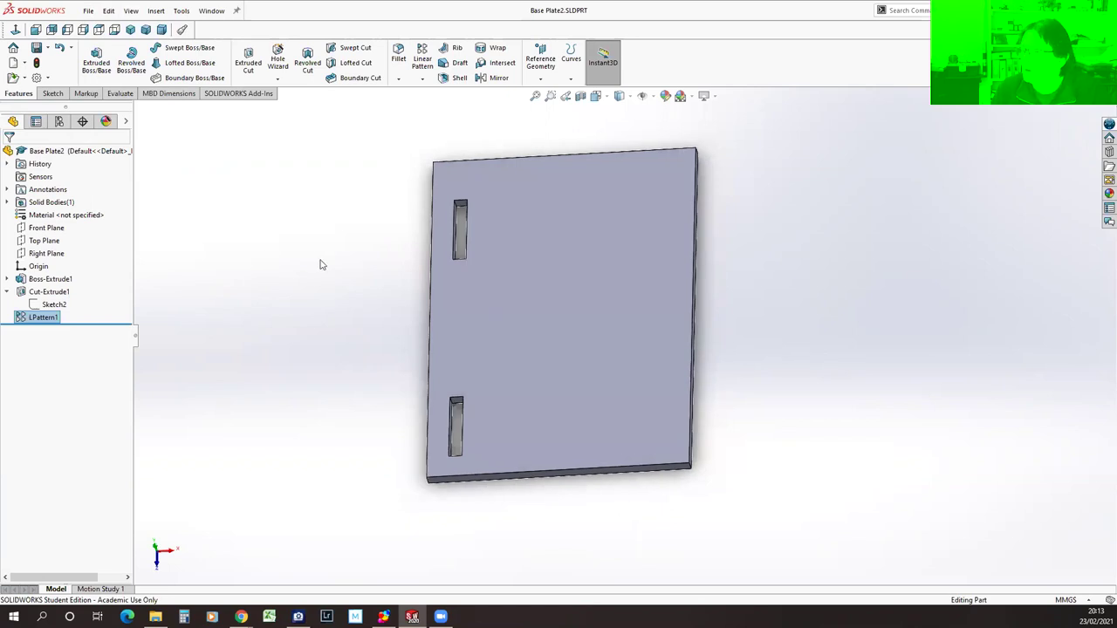
Create a new part document and start an extruded boss sketch on the Front Plane.
{"action": "left_click", "coordinate": [88, 12]}
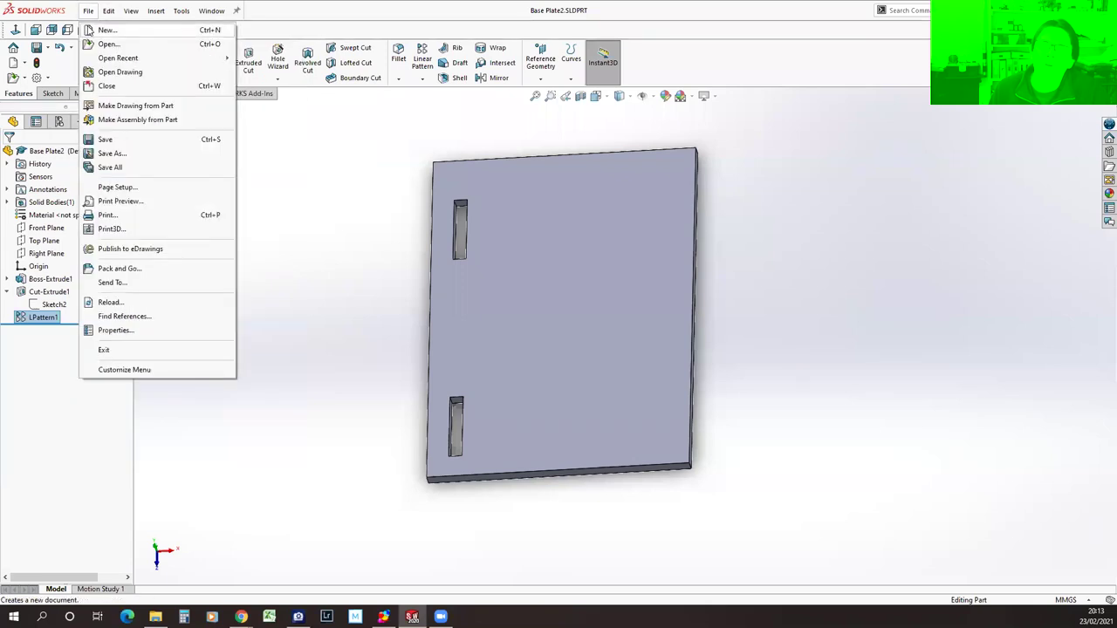
{"action": "left_click", "coordinate": [88, 31]}
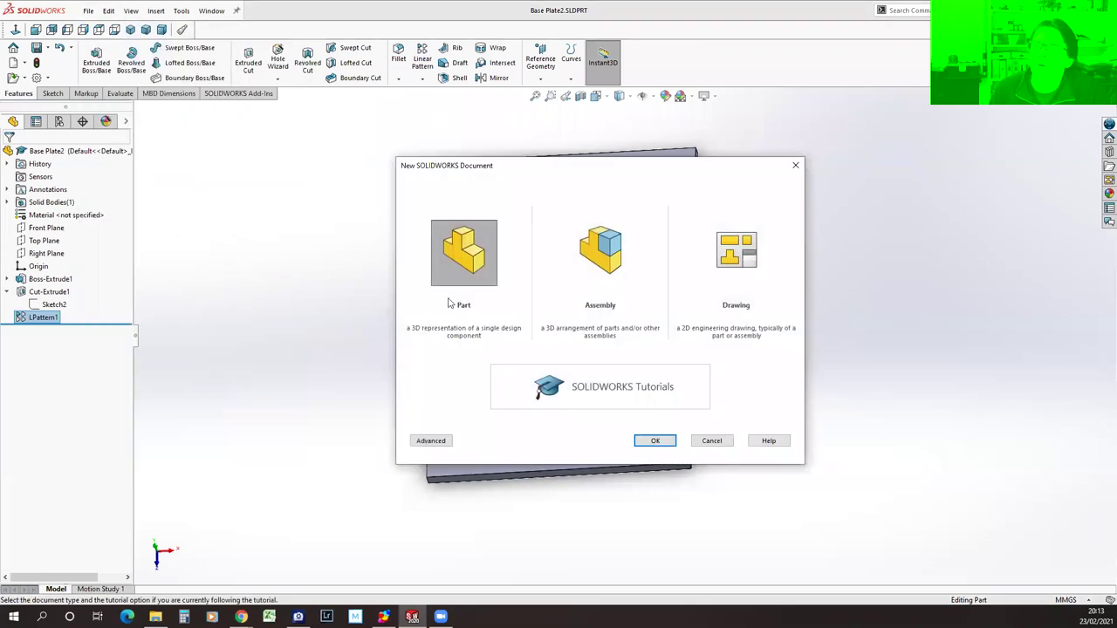
{"action": "left_click", "coordinate": [655, 440]}
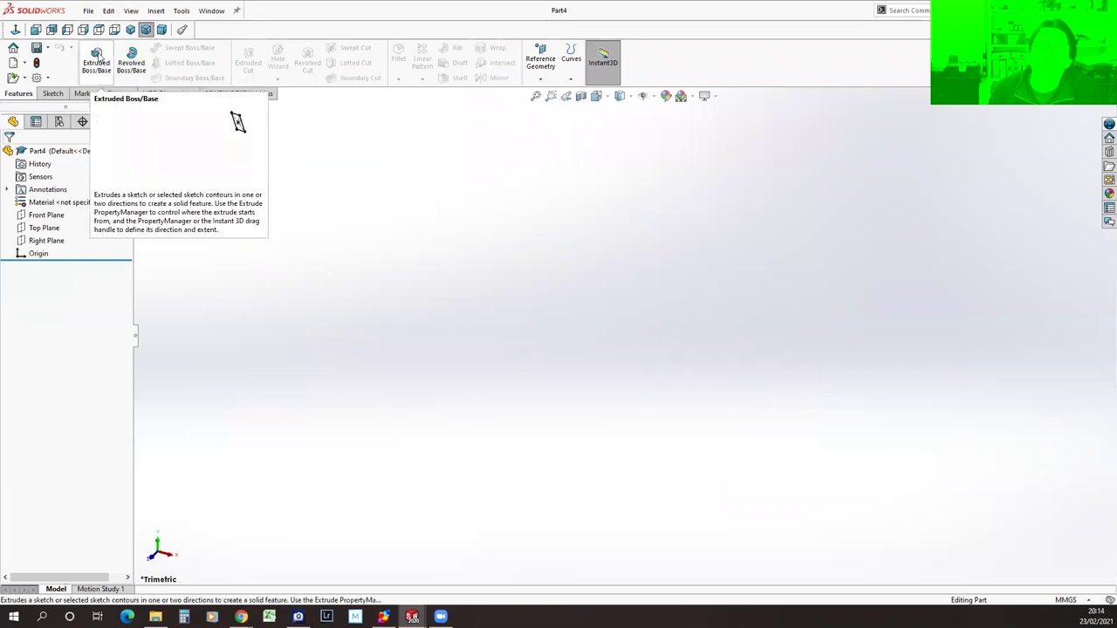
{"action": "left_click", "coordinate": [97, 60]}
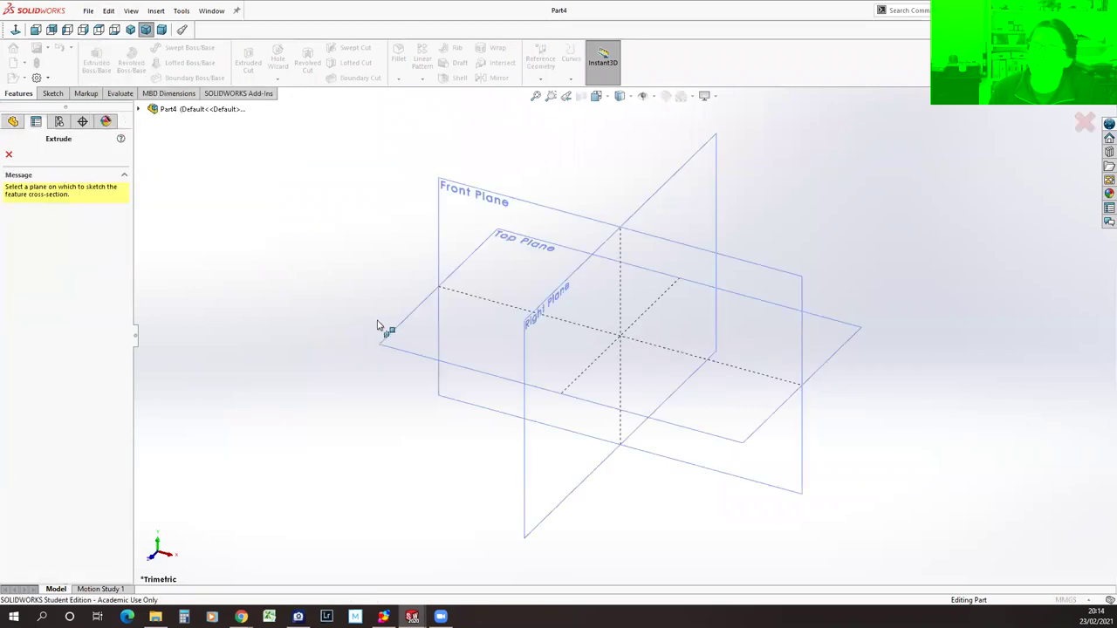
{"action": "left_click", "coordinate": [462, 213]}
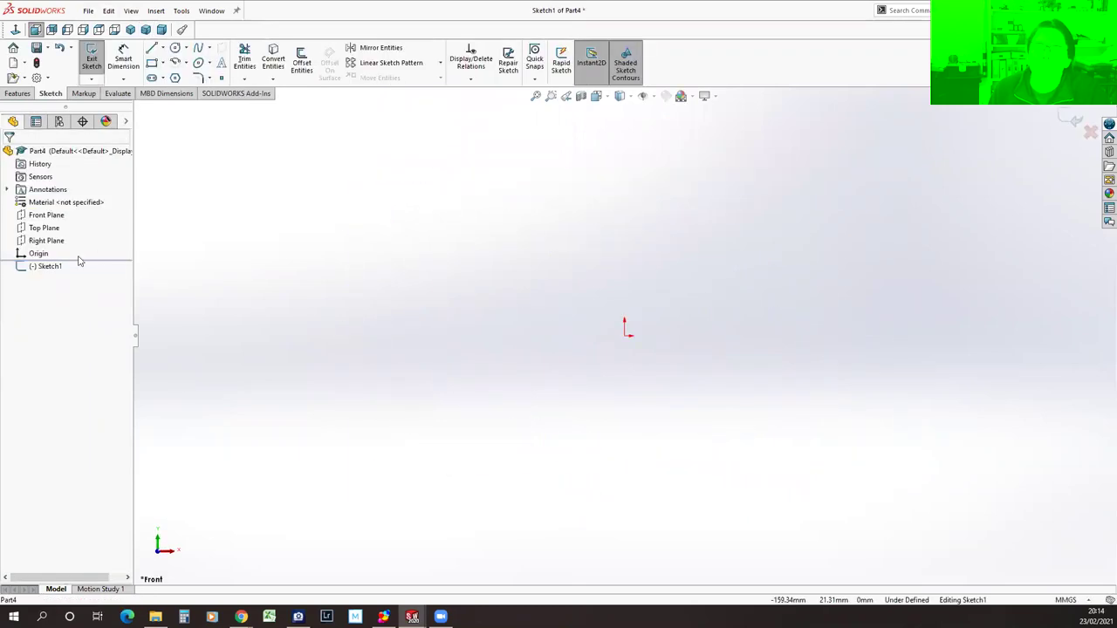
Sketch a corner rectangle about 103 x 36 mm, starting at the origin and extending up to the right.
{"action": "left_click", "coordinate": [152, 63]}
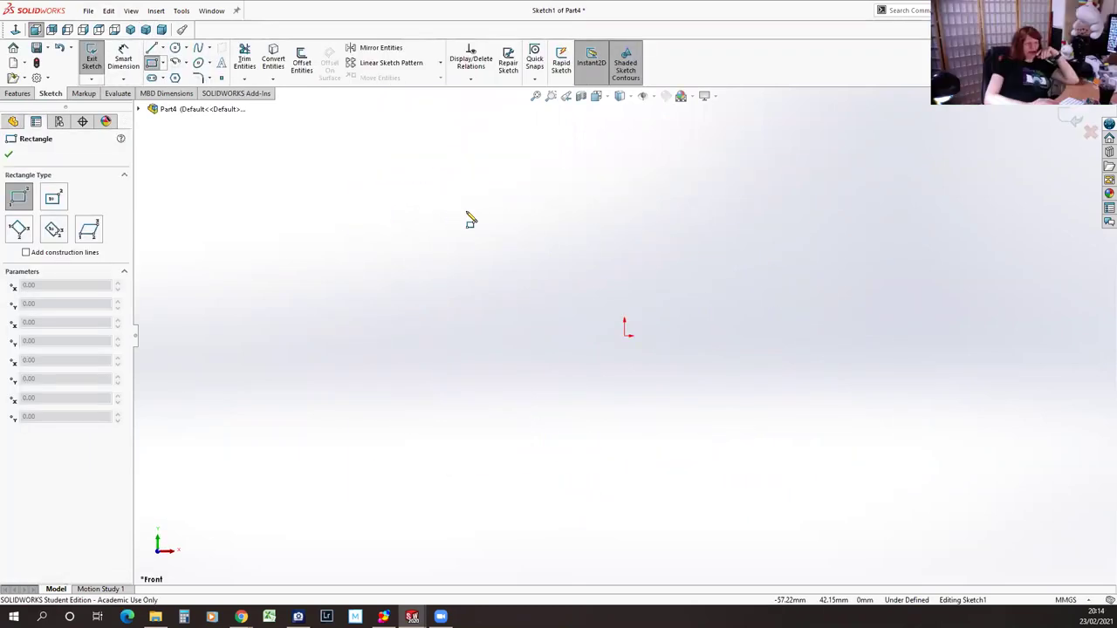
{"action": "left_click", "coordinate": [624, 335]}
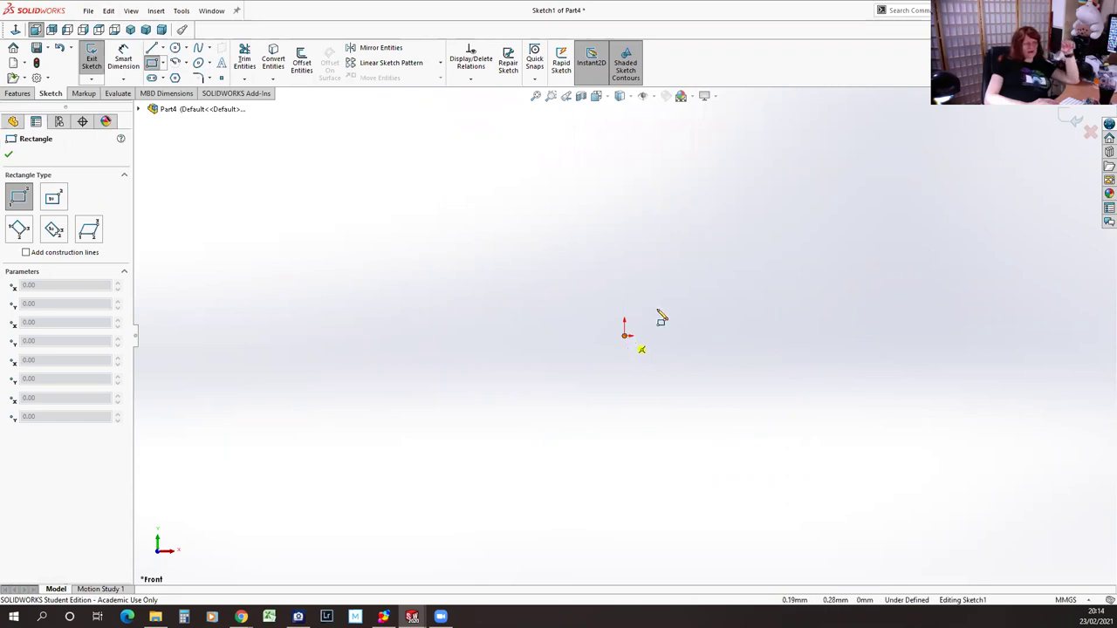
{"action": "left_click", "coordinate": [942, 226]}
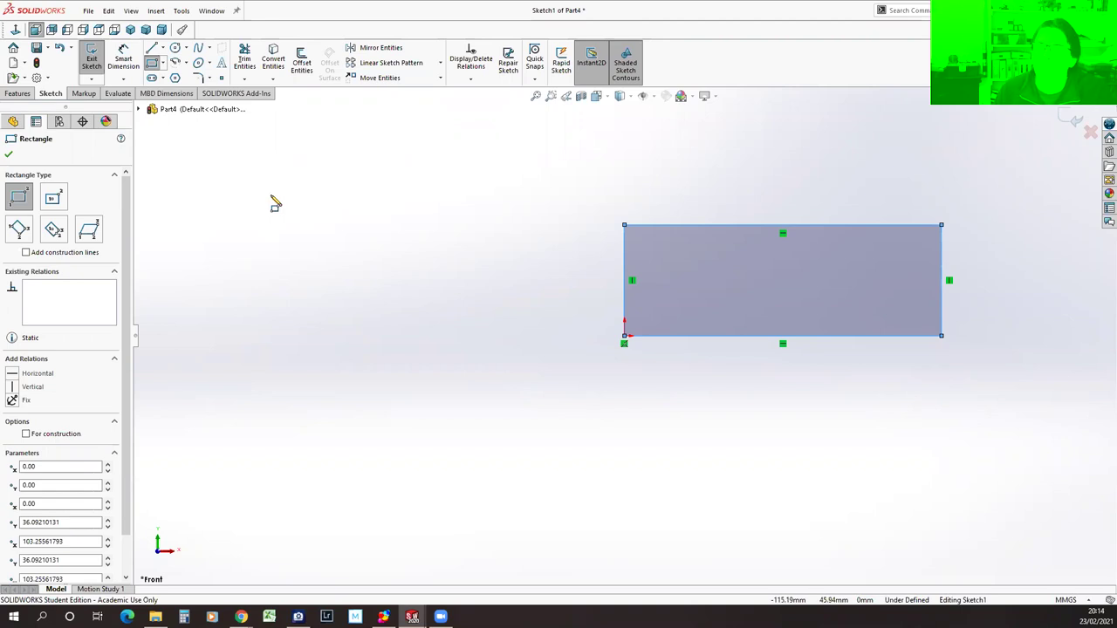
{"action": "left_click", "coordinate": [9, 154]}
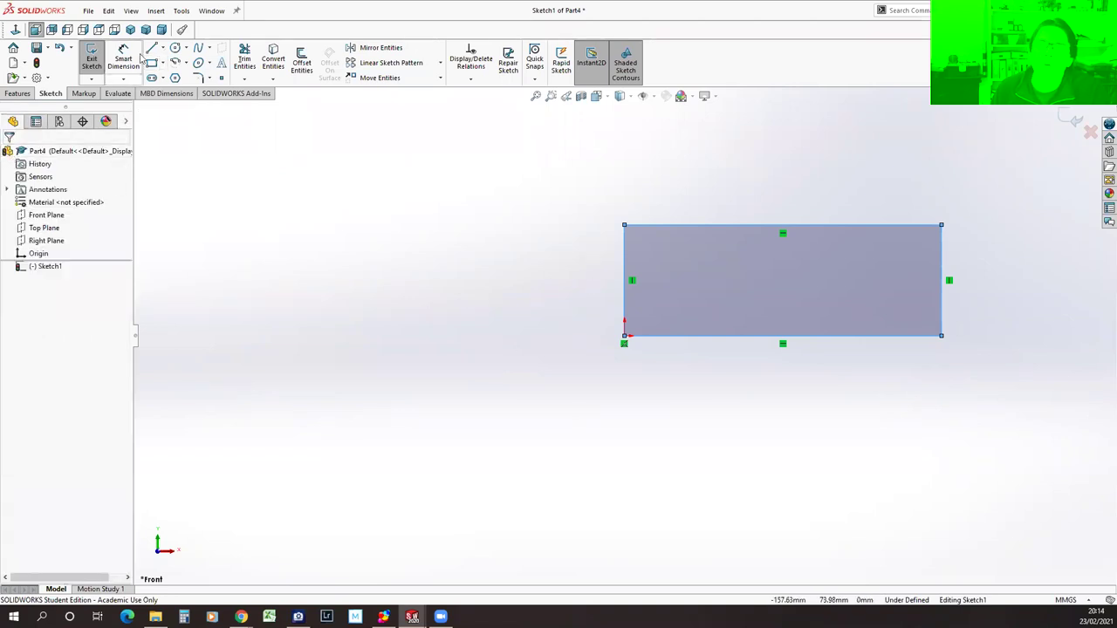
Dimension the rectangle's right vertical side to 30 mm.
{"action": "left_click", "coordinate": [123, 58]}
{"action": "left_click", "coordinate": [942, 259]}
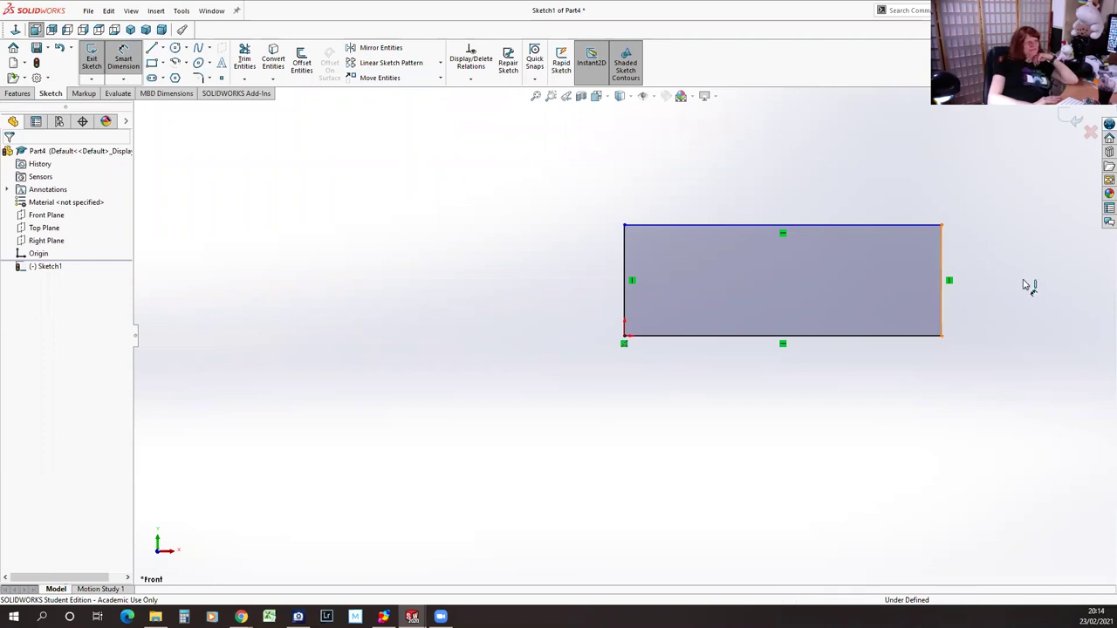
{"action": "type", "text": "30"}
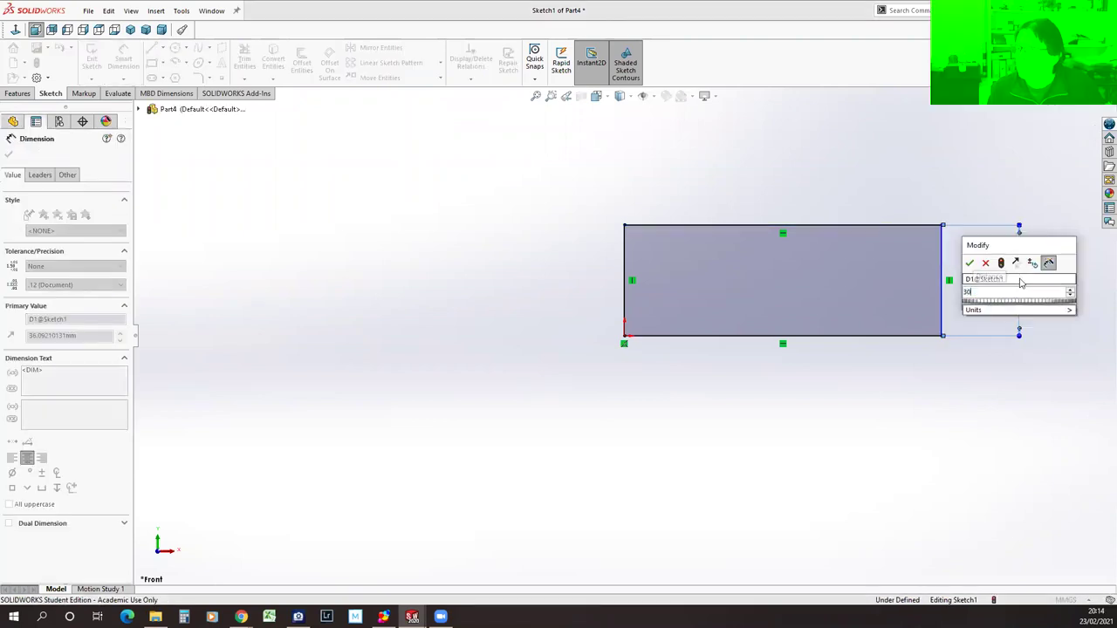
{"action": "key", "text": "Return"}
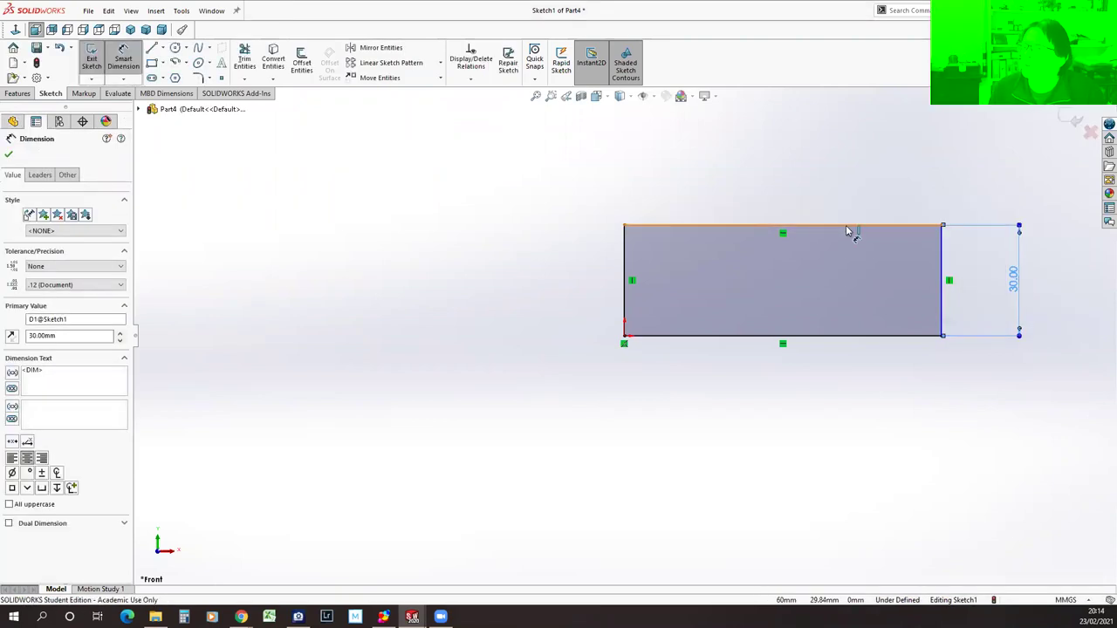
Dimension the rectangle's upper horizontal side to 80 mm.
{"action": "left_click", "coordinate": [848, 229]}
{"action": "left_click", "coordinate": [851, 181]}
{"action": "type", "text": "80"}
{"action": "key", "text": "Return"}
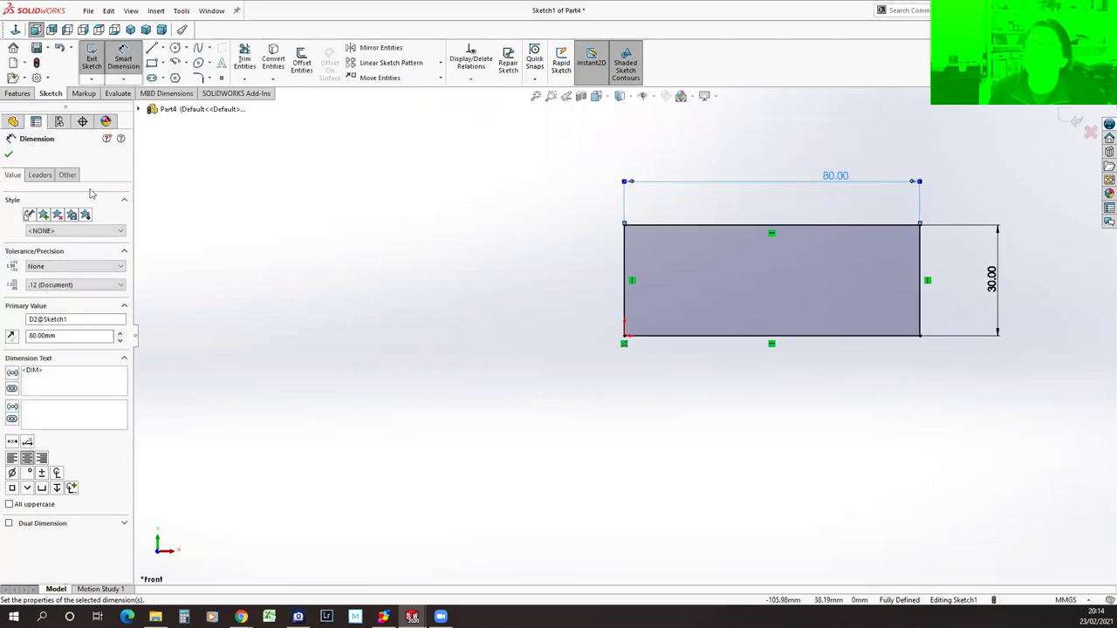
{"action": "left_click", "coordinate": [9, 153]}
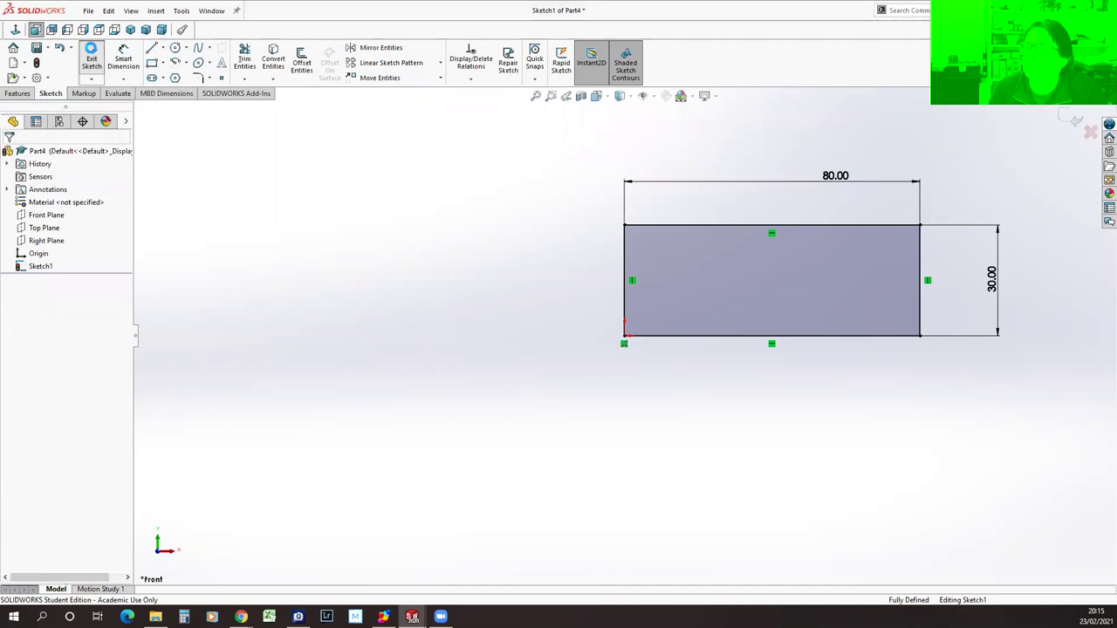
Finish the sketch and extrude the rectangle to a blind depth of 3 mm.
{"action": "left_click", "coordinate": [90, 55]}
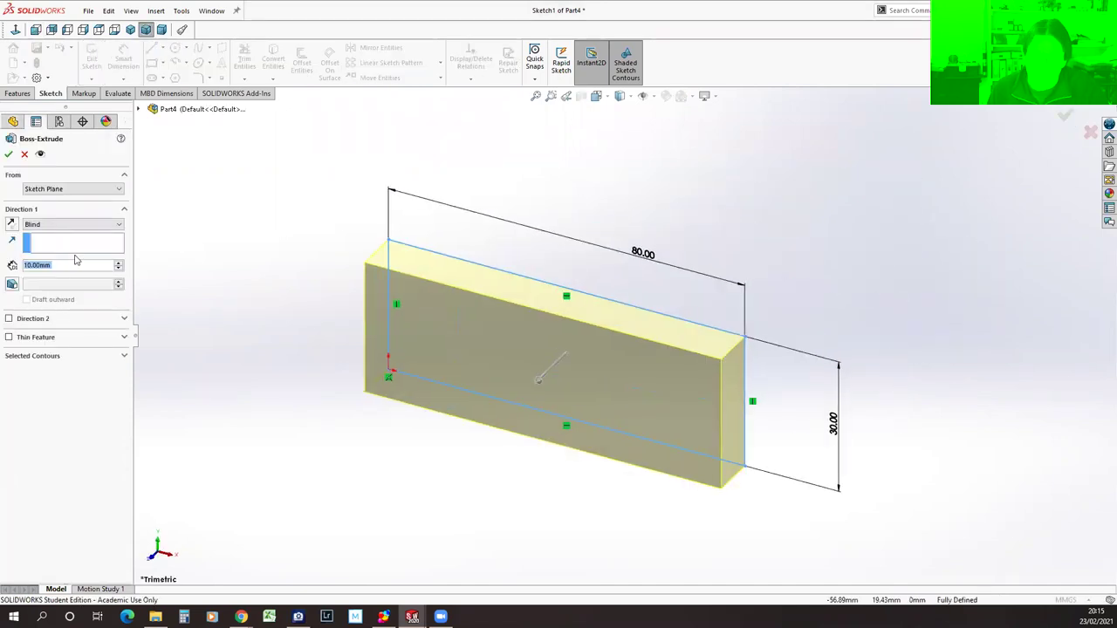
{"action": "type", "text": "3"}
{"action": "key", "text": "Return"}
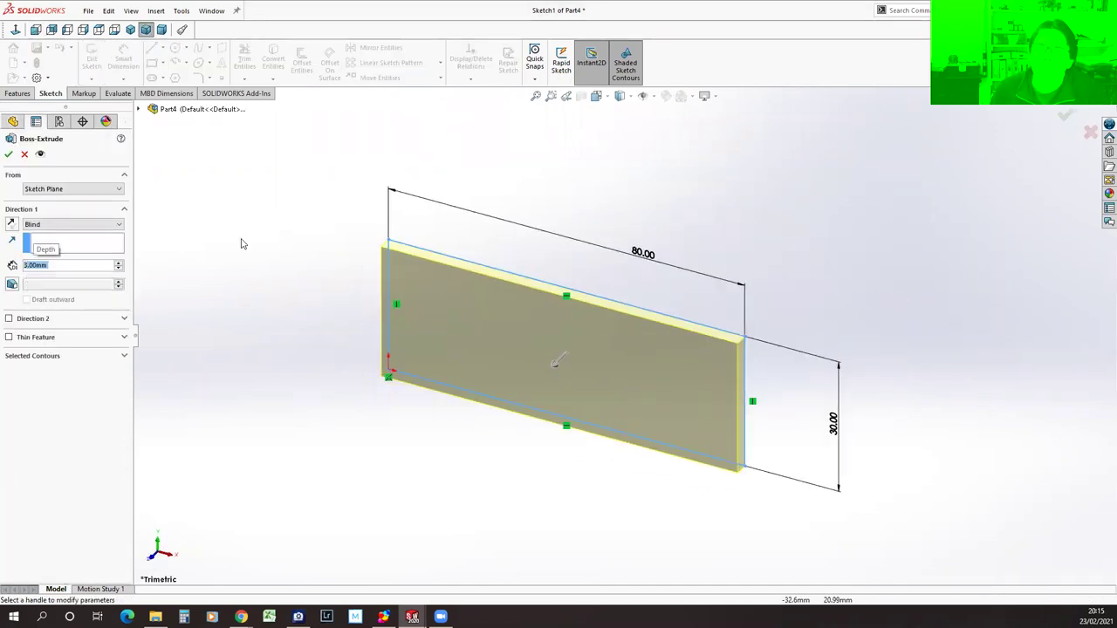
{"action": "left_click", "coordinate": [9, 155]}
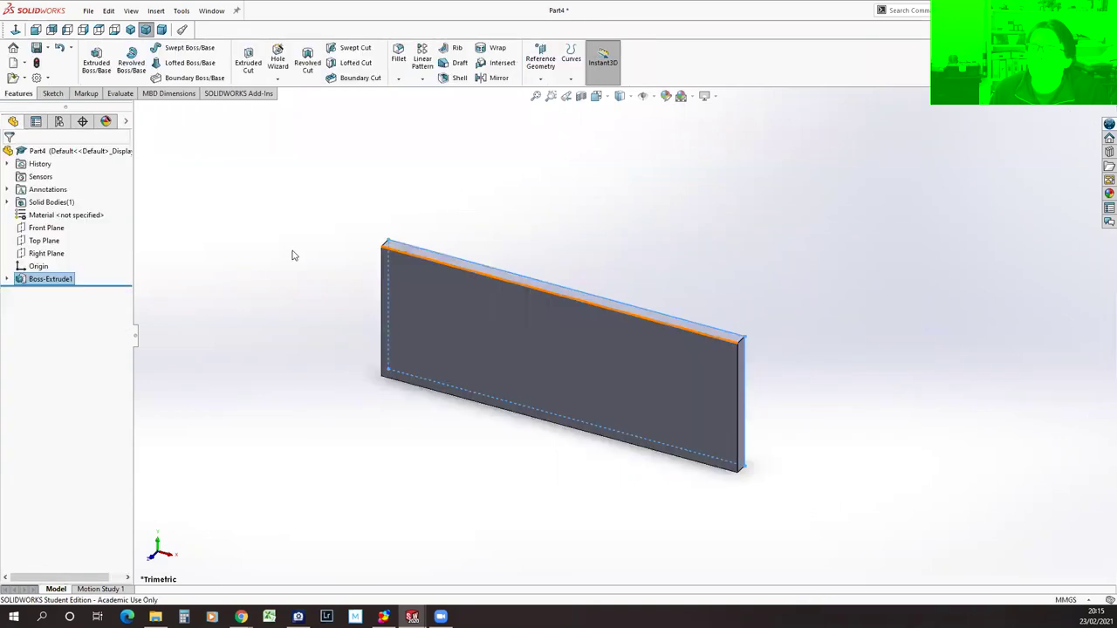
Start an extruded boss on the plate's narrow top face and sketch a full-thickness rectangle about 16 x 3 mm near its right end.
{"action": "left_click", "coordinate": [96, 59]}
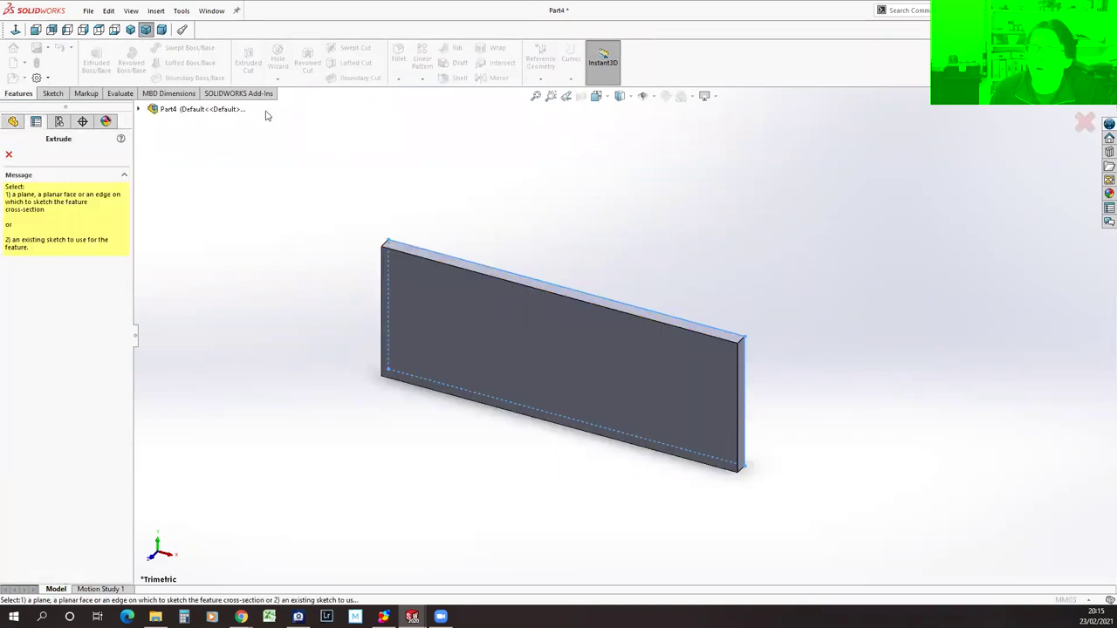
{"action": "left_click", "coordinate": [705, 332]}
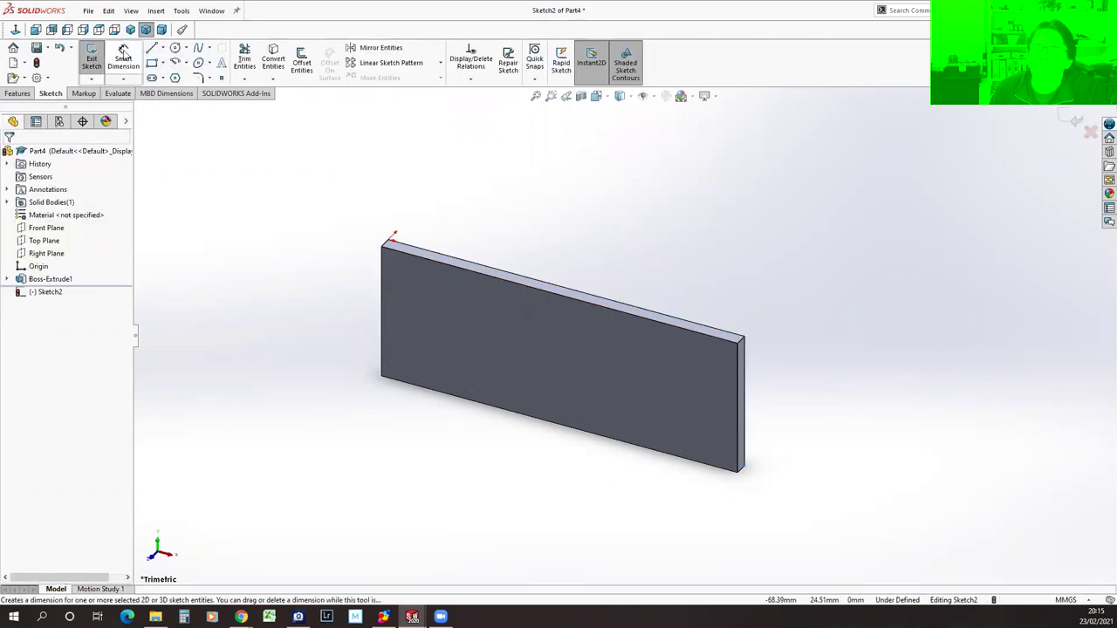
{"action": "left_click", "coordinate": [152, 63]}
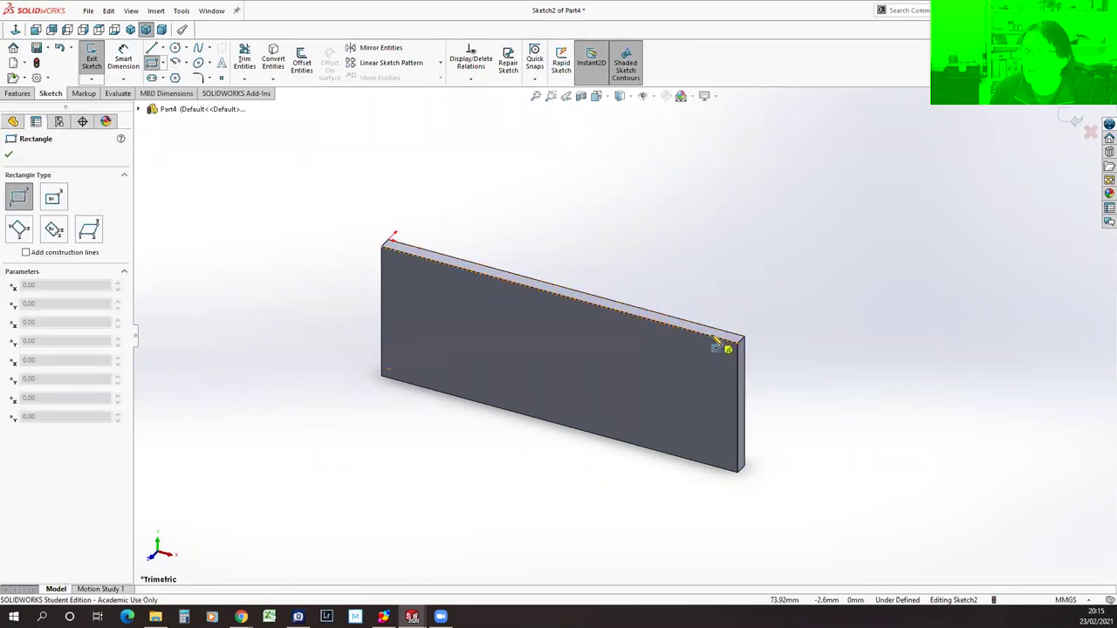
{"action": "scroll", "coordinate": [725, 337], "scroll_direction": "down", "scroll_amount": 3}
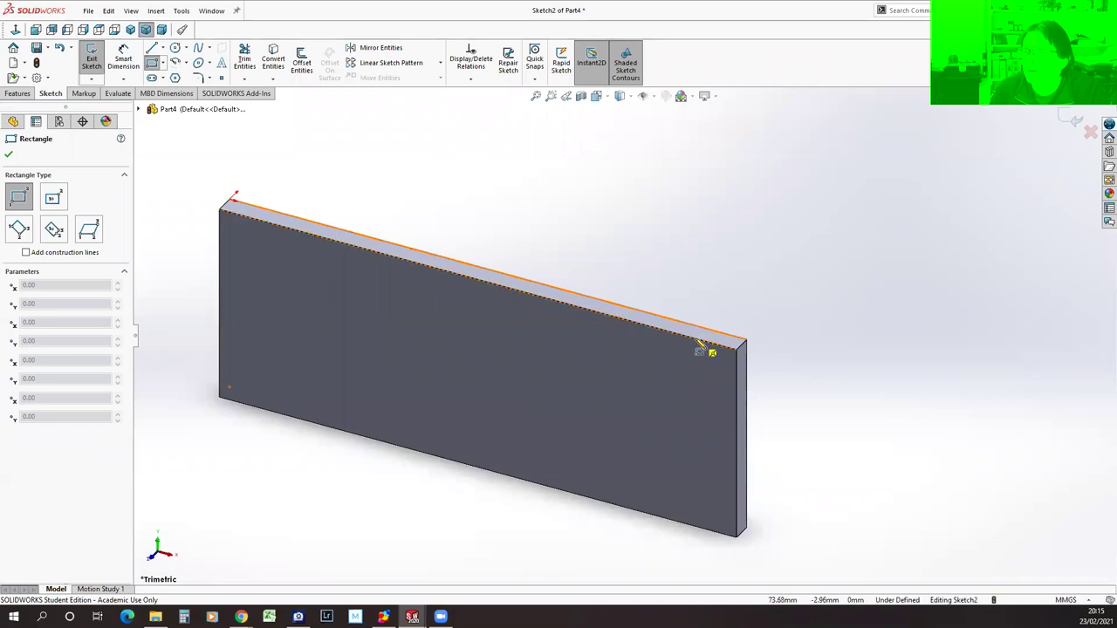
{"action": "left_click", "coordinate": [702, 338]}
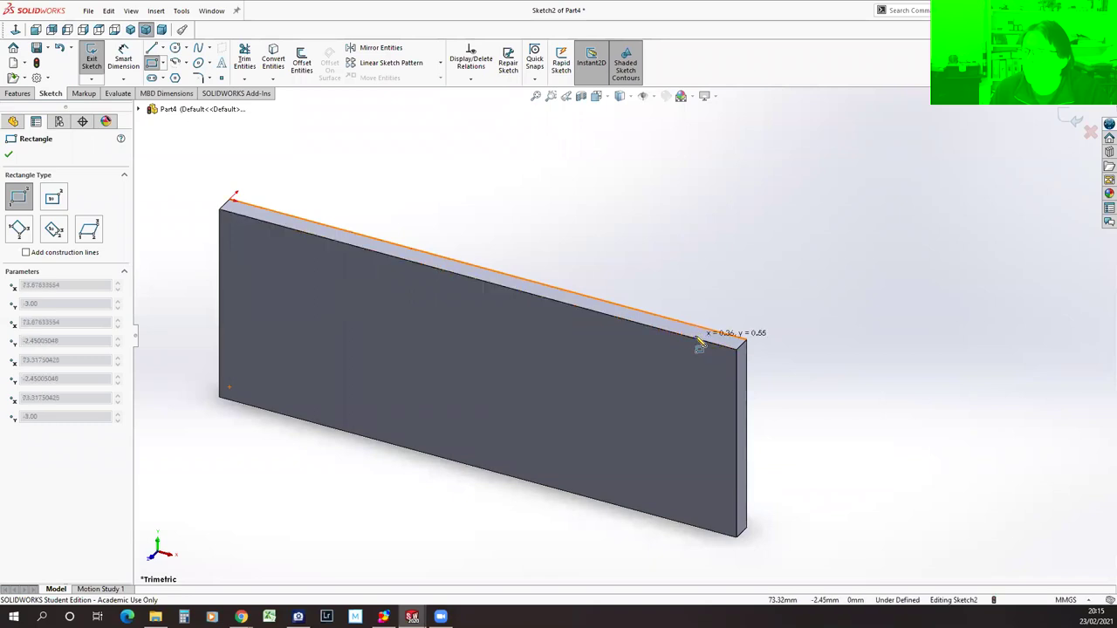
{"action": "left_click", "coordinate": [604, 307]}
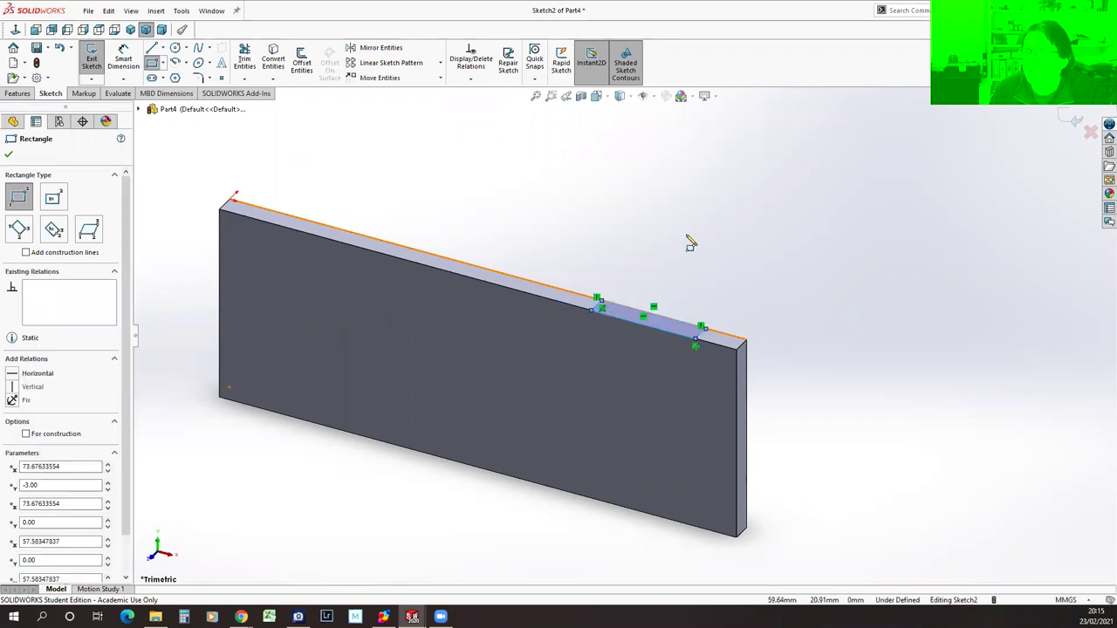
{"action": "left_click", "coordinate": [9, 154]}
Dimension the tab rectangle's long side to 16 mm.
{"action": "mouse_move", "coordinate": [579, 331]}
{"action": "middle_mouse_down"}
{"action": "mouse_move", "coordinate": [561, 338]}
{"action": "mouse_move", "coordinate": [591, 399]}
{"action": "mouse_move", "coordinate": [571, 466]}
{"action": "mouse_move", "coordinate": [678, 419]}
{"action": "middle_mouse_up"}
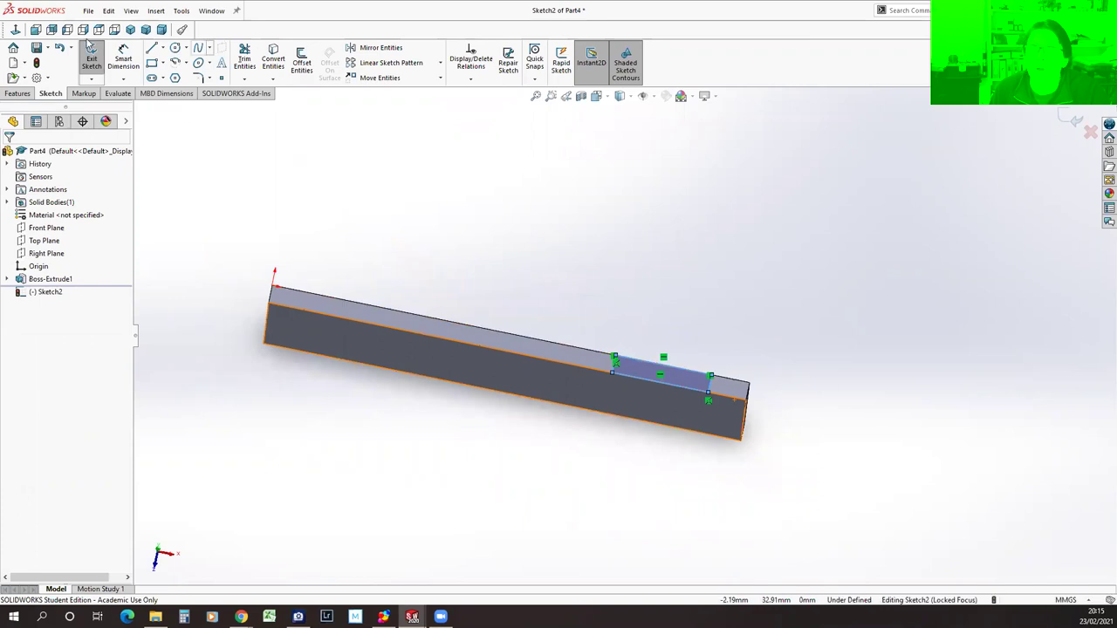
{"action": "left_click", "coordinate": [37, 30]}
{"action": "middle_click_drag", "start_coordinate": [498, 167], "coordinate": [531, 357]}
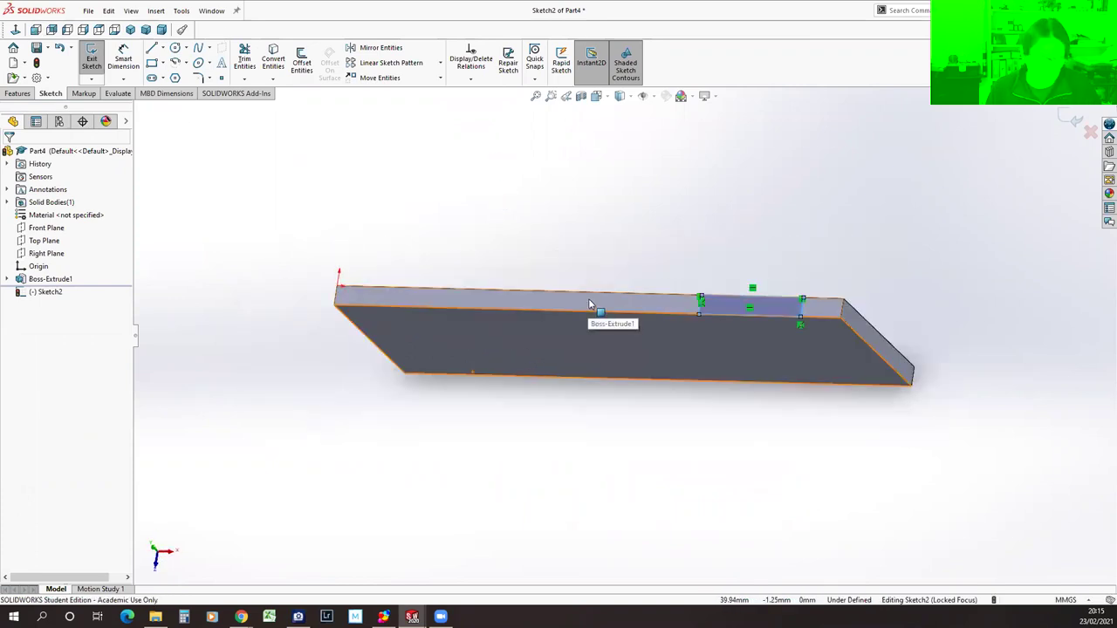
{"action": "key", "text": "space"}
{"action": "left_click", "coordinate": [463, 371]}
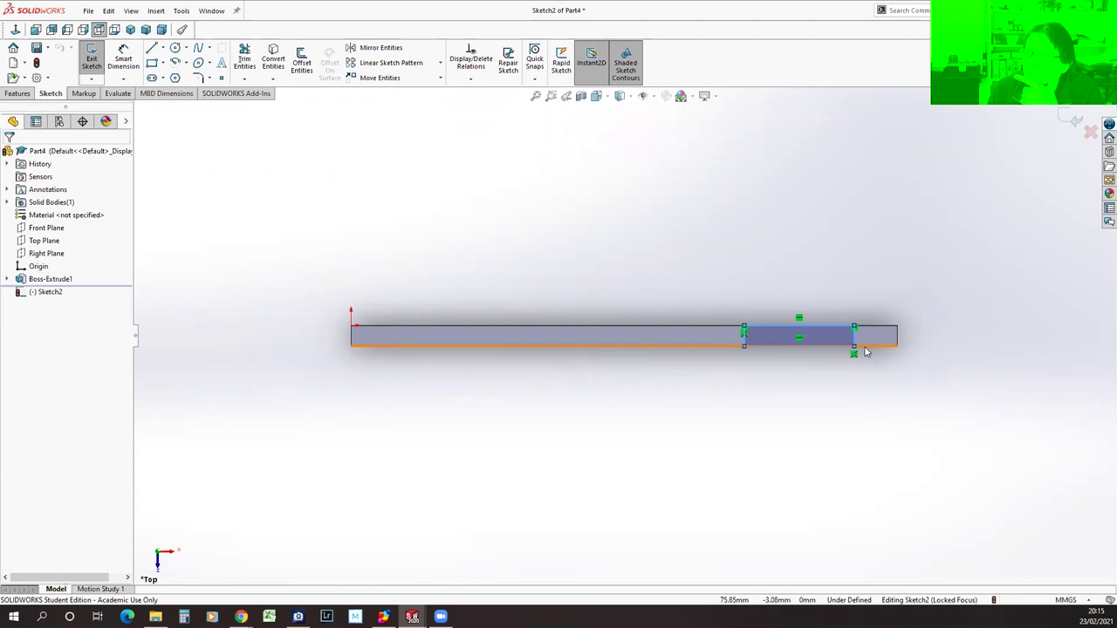
{"action": "left_click", "coordinate": [122, 58]}
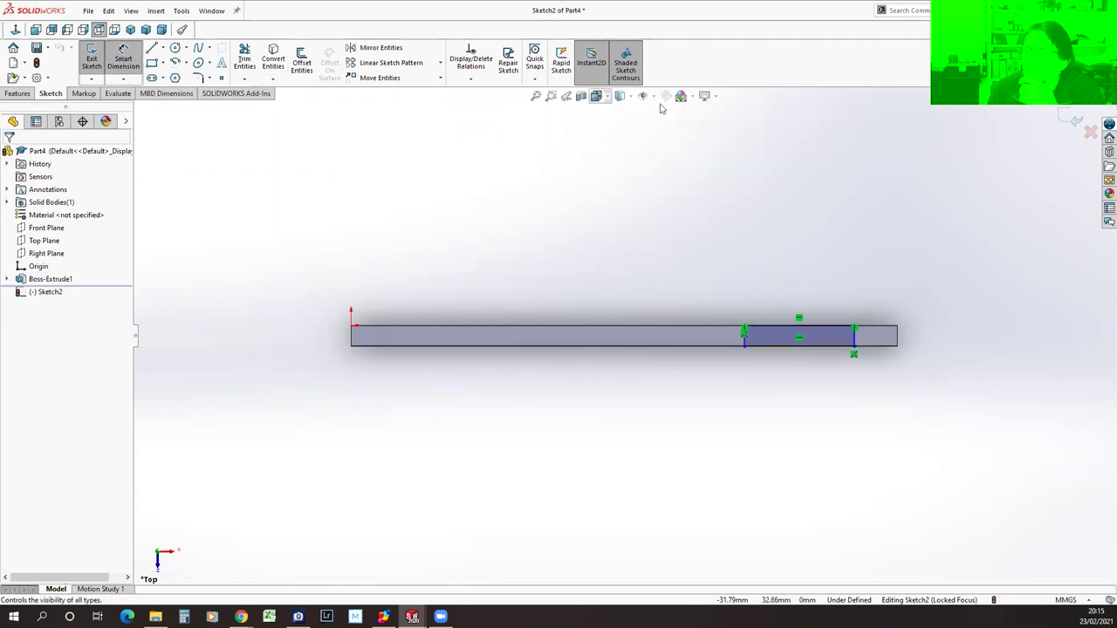
{"action": "left_click", "coordinate": [829, 328]}
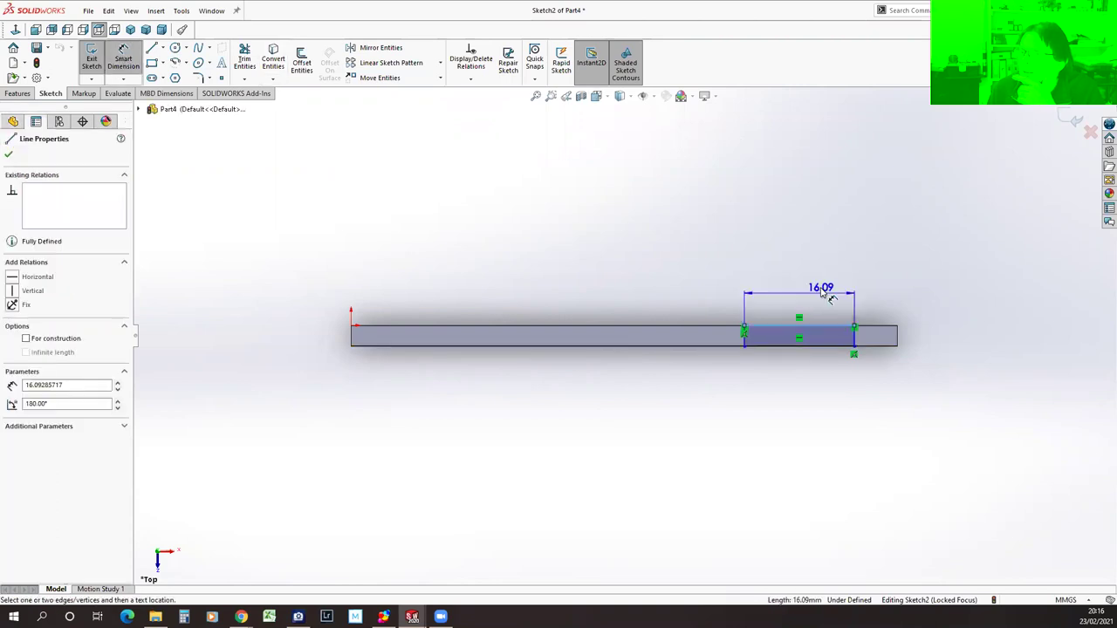
{"action": "left_click", "coordinate": [818, 266]}
{"action": "type", "text": "16"}
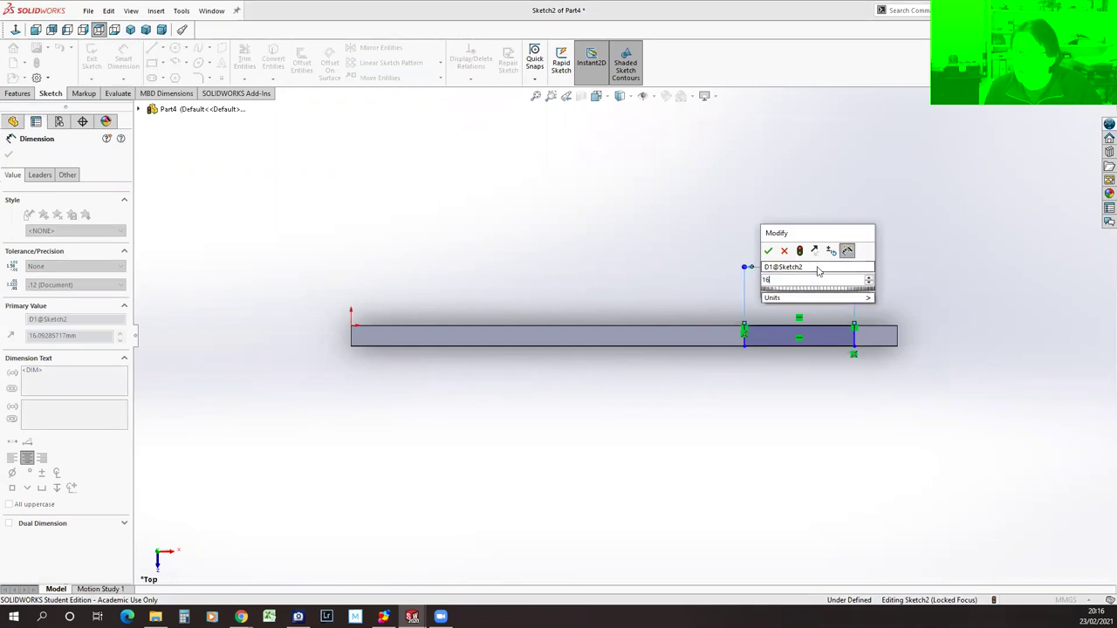
{"action": "key", "text": "Return"}
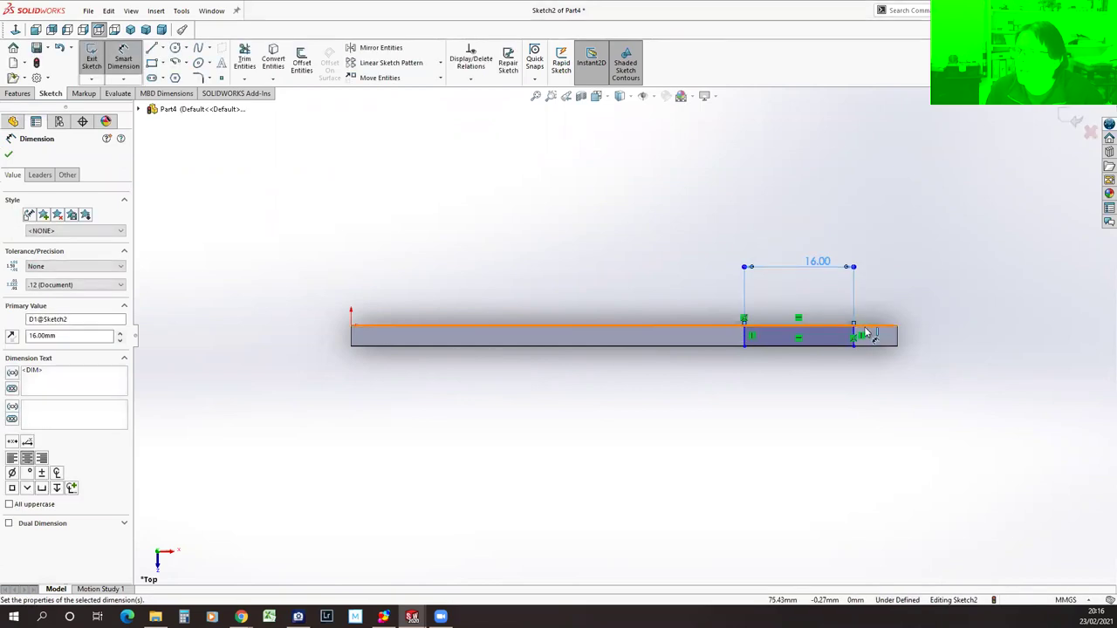
Dimension the gap between the plate's right end and the tab rectangle's nearer short side to 5 mm.
{"action": "left_click", "coordinate": [896, 338]}
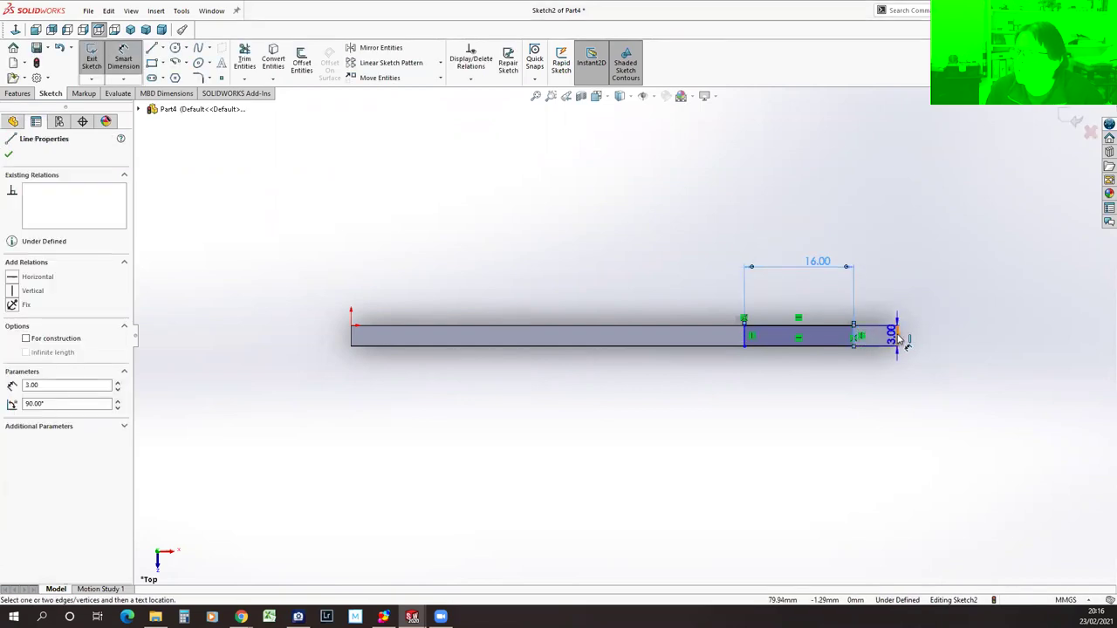
{"action": "left_click", "coordinate": [855, 336]}
{"action": "left_click", "coordinate": [877, 397]}
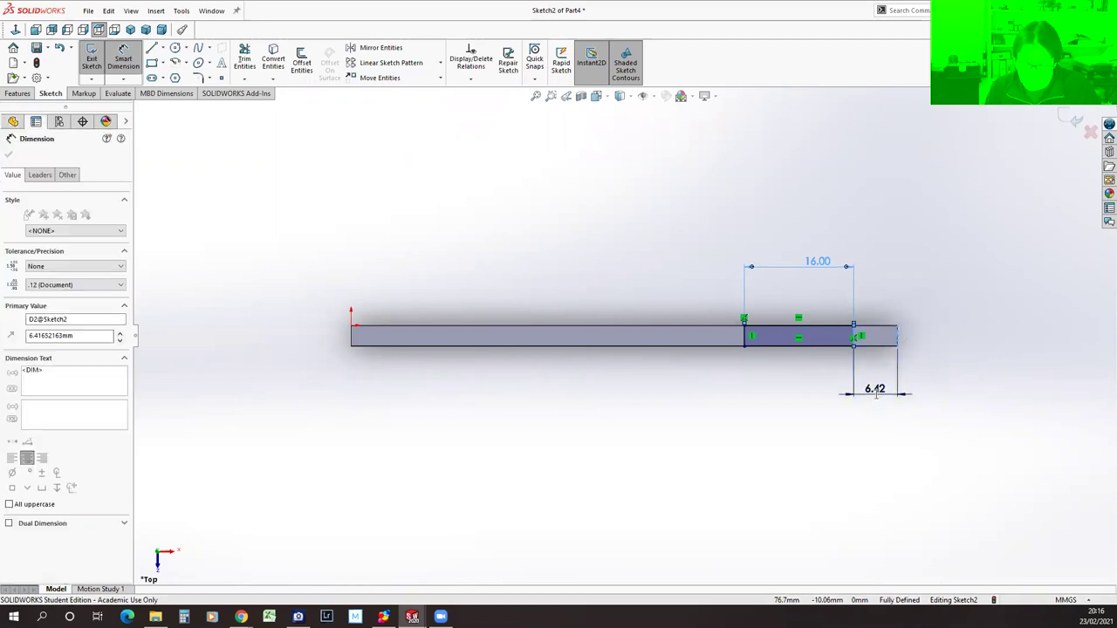
{"action": "type", "text": "5"}
{"action": "key", "text": "Return"}
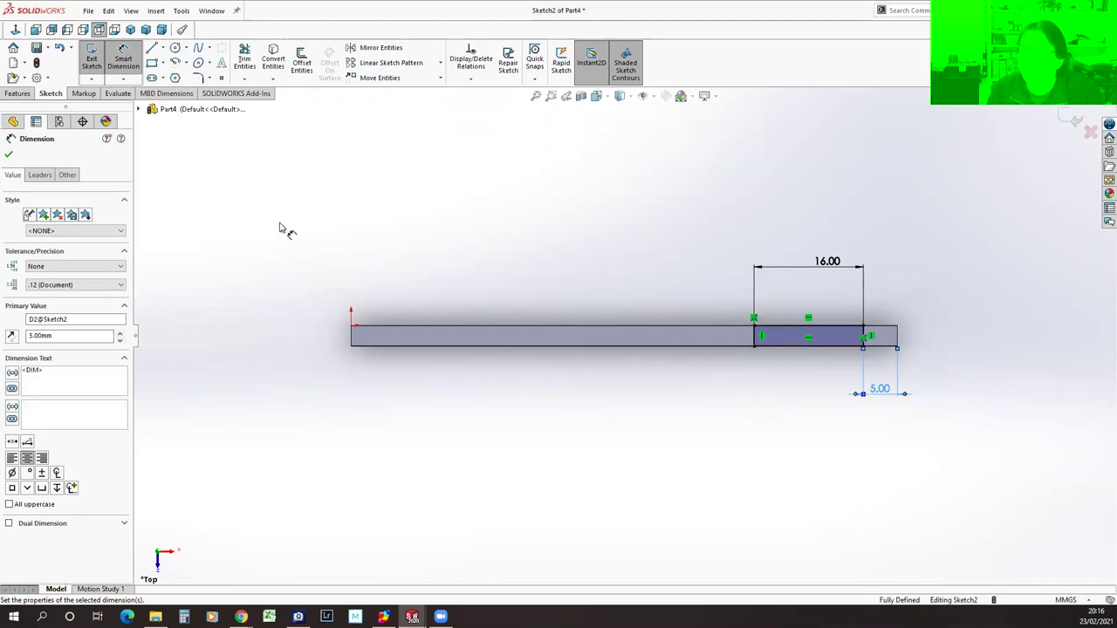
{"action": "left_click", "coordinate": [9, 155]}
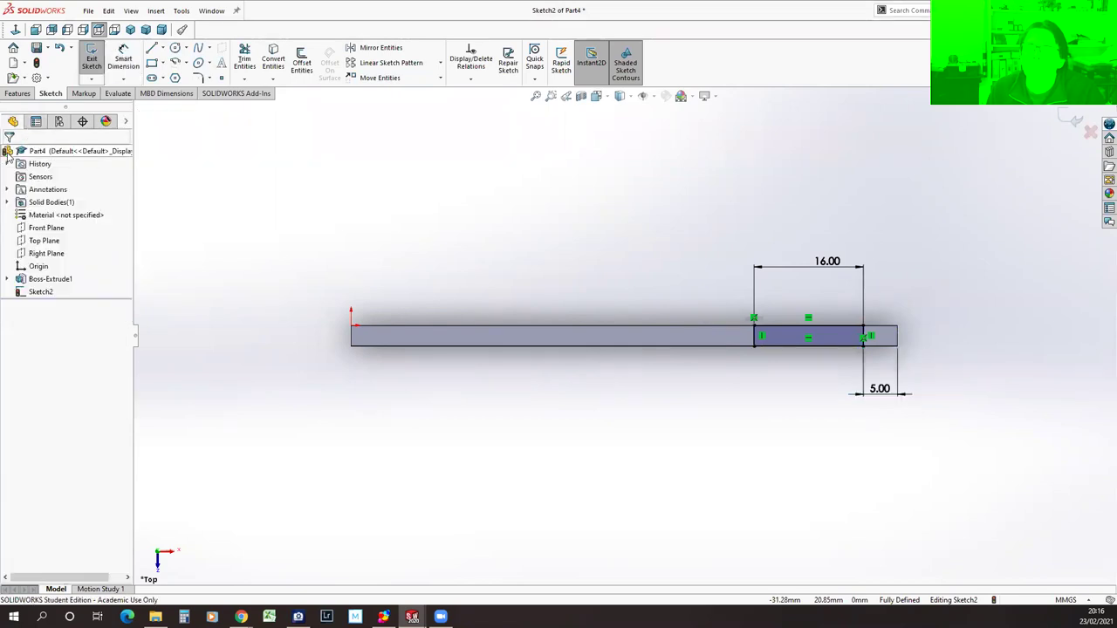
Finish the sketch and extrude the tab upward 3 mm with Merge result enabled.
{"action": "left_click", "coordinate": [91, 58]}
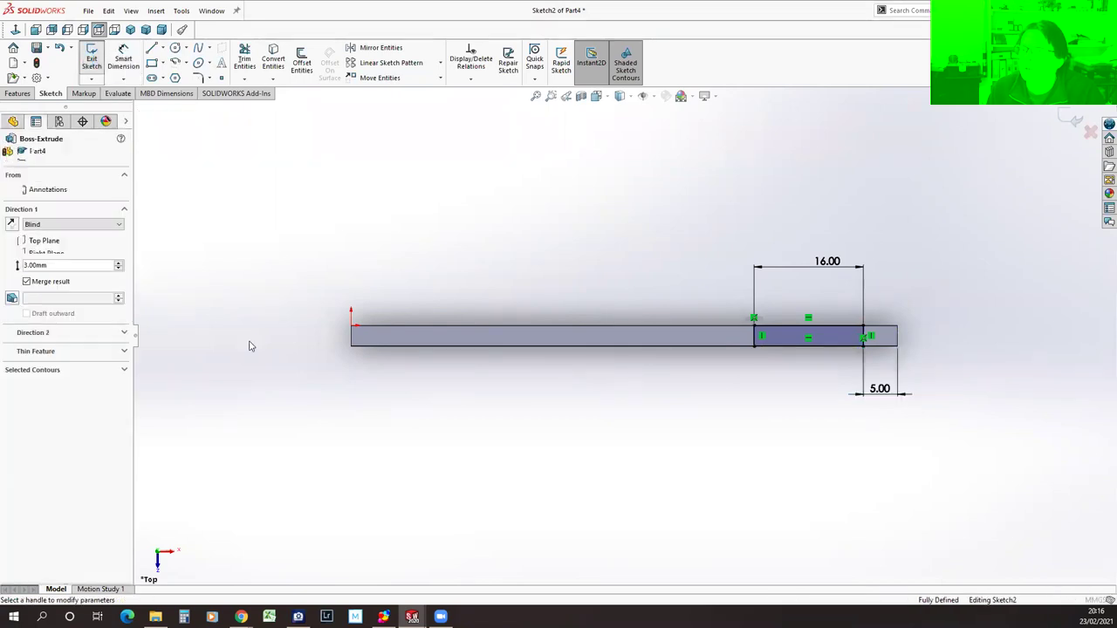
{"action": "middle_click_drag", "start_coordinate": [339, 451], "coordinate": [279, 218]}
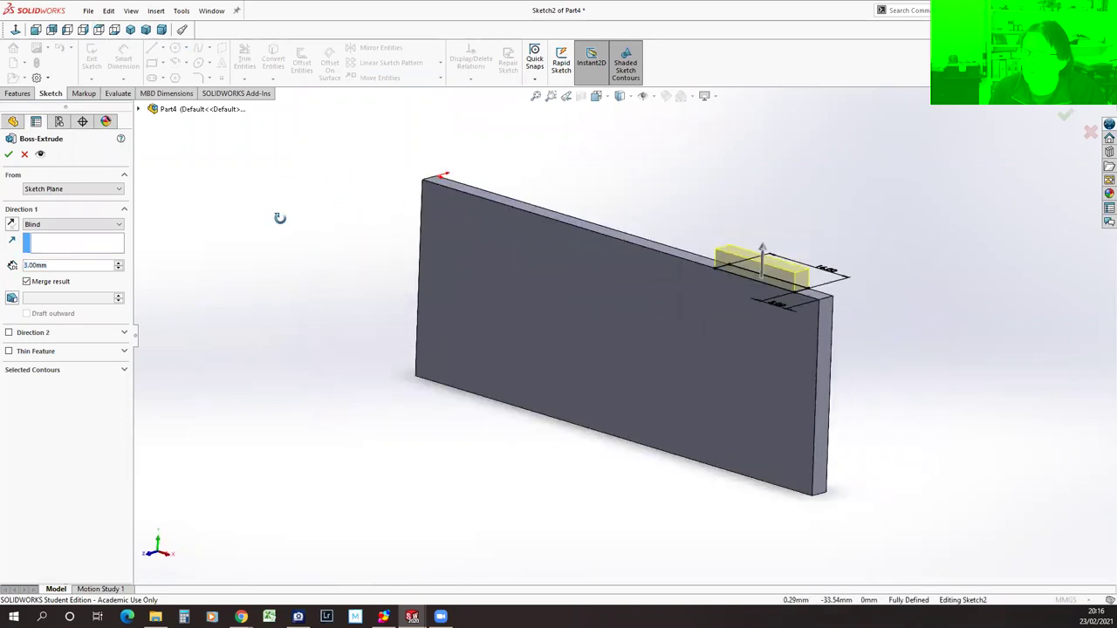
{"action": "left_click", "coordinate": [8, 154]}
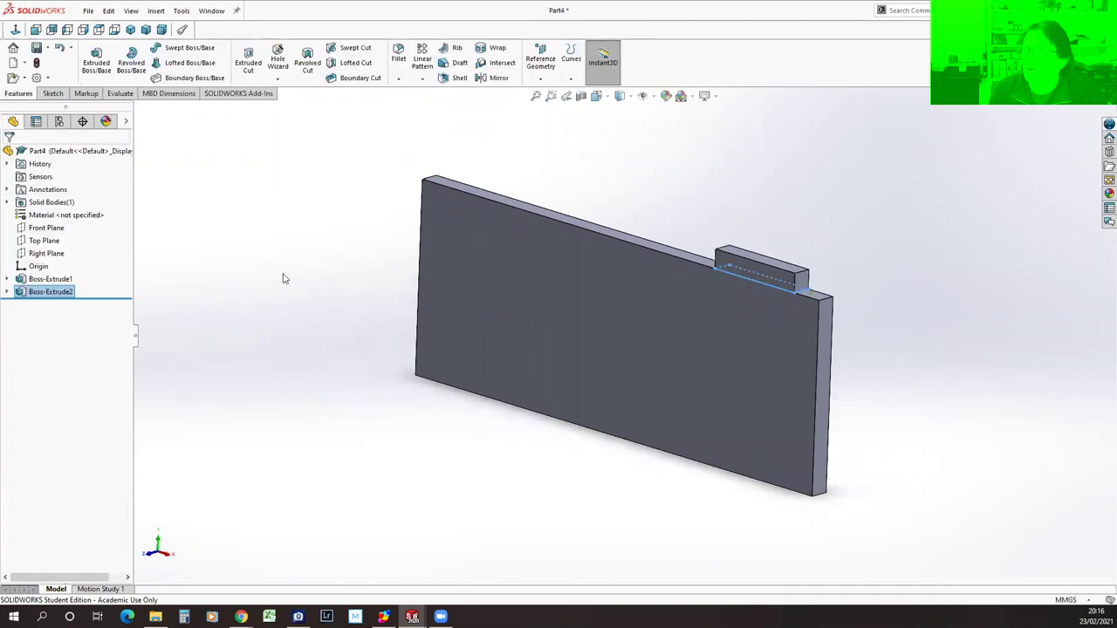
{"action": "left_click", "coordinate": [273, 226]}
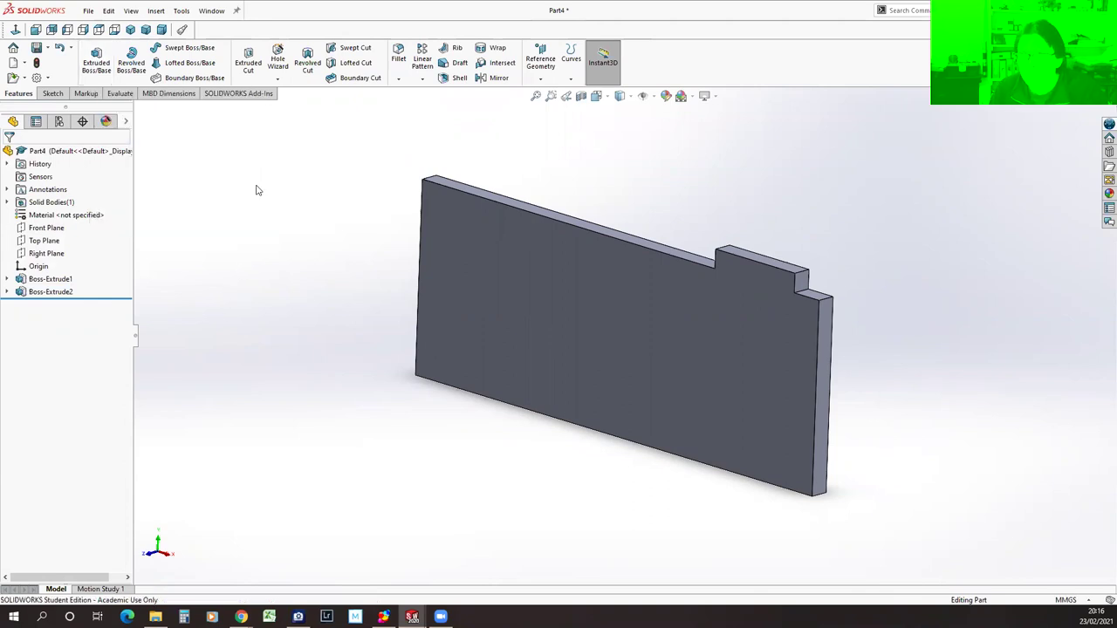
Create a linear pattern of the tab with 2 instances spaced 50 mm, using the plate's right end face as the reversed direction.
{"action": "left_click", "coordinate": [422, 58]}
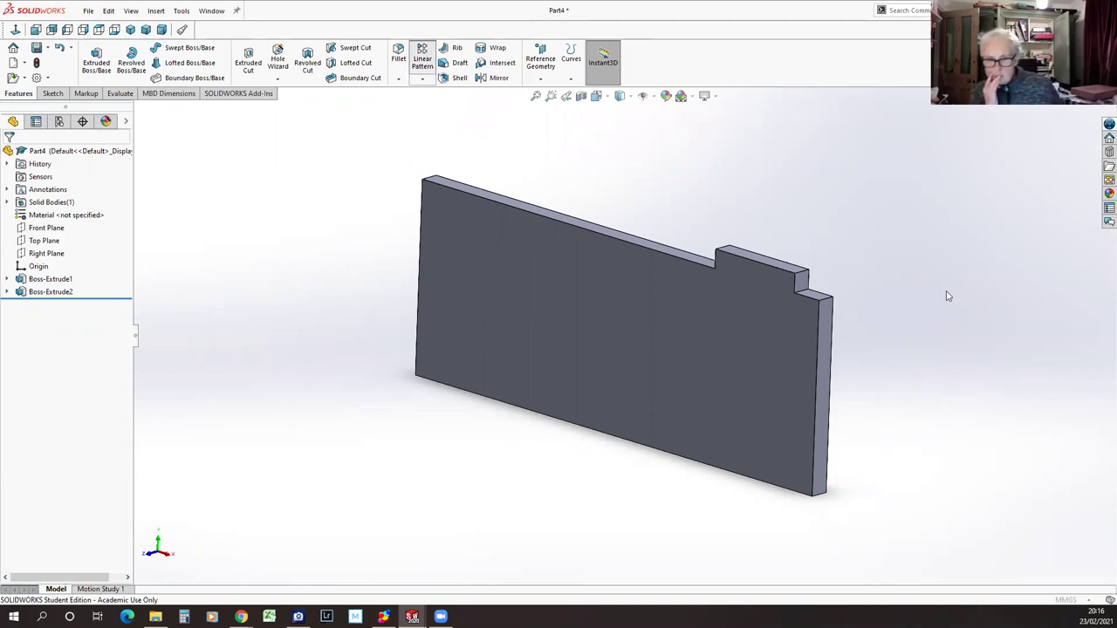
{"action": "left_click", "coordinate": [824, 344]}
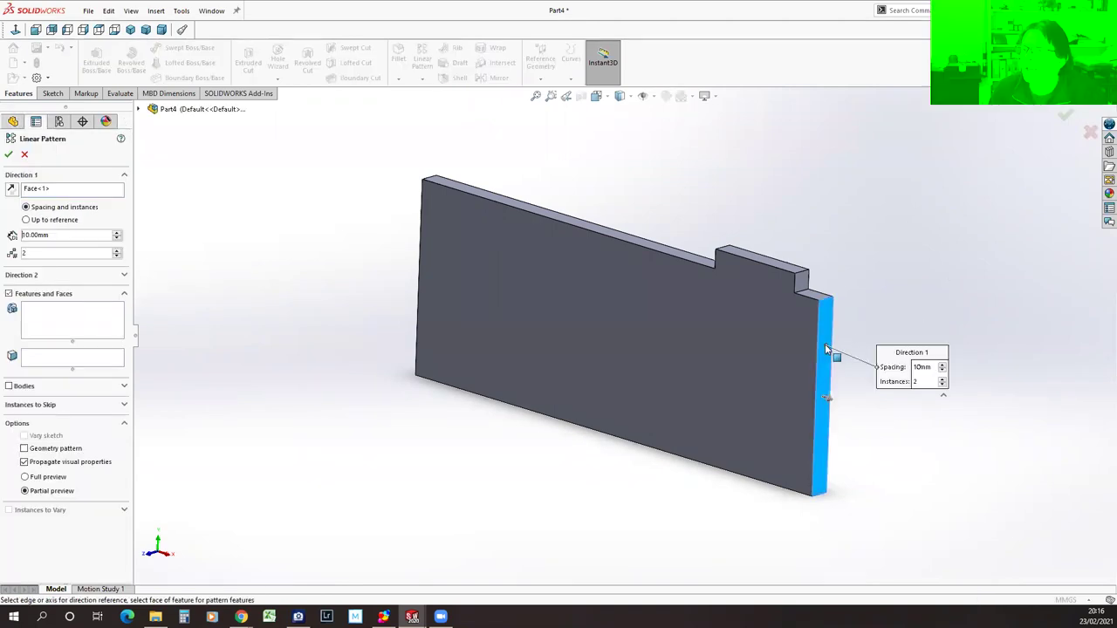
{"action": "left_click", "coordinate": [91, 316]}
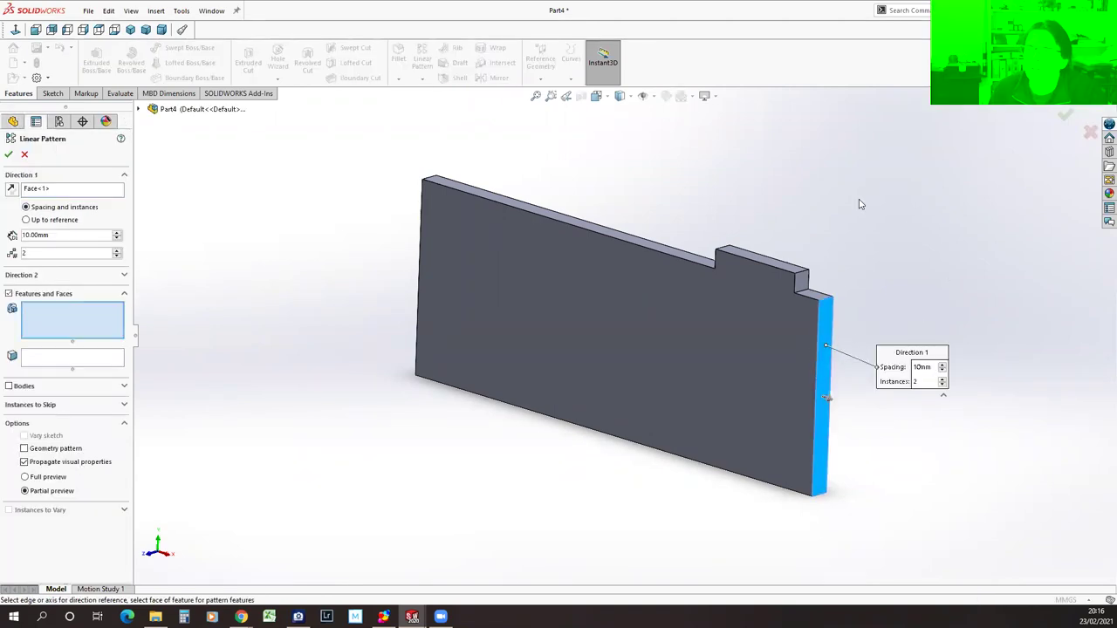
{"action": "left_click", "coordinate": [138, 110]}
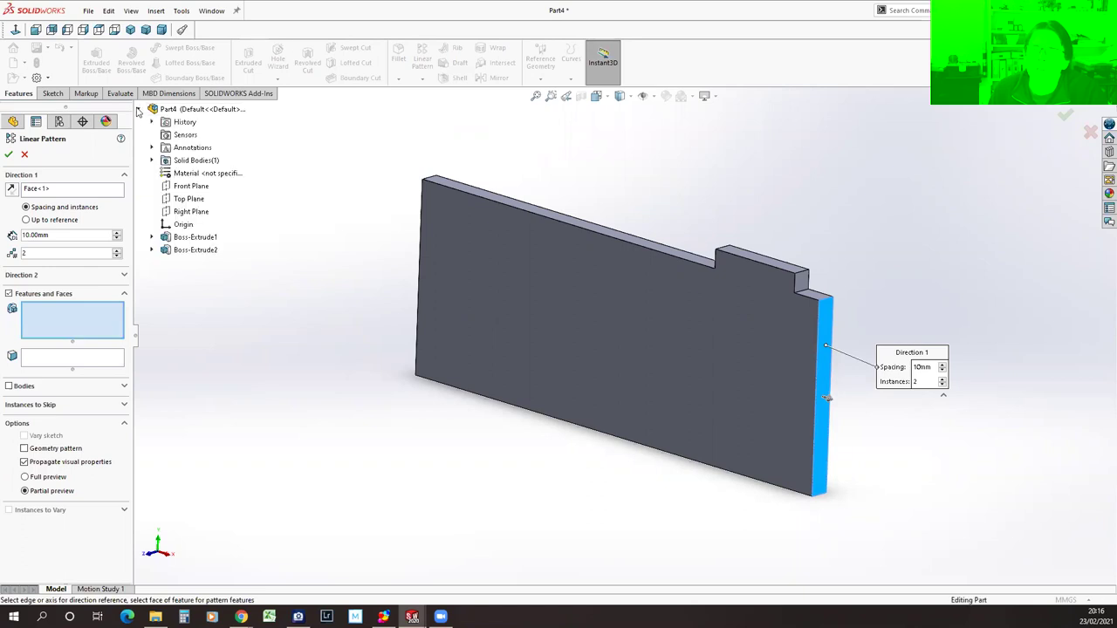
{"action": "left_click", "coordinate": [197, 250]}
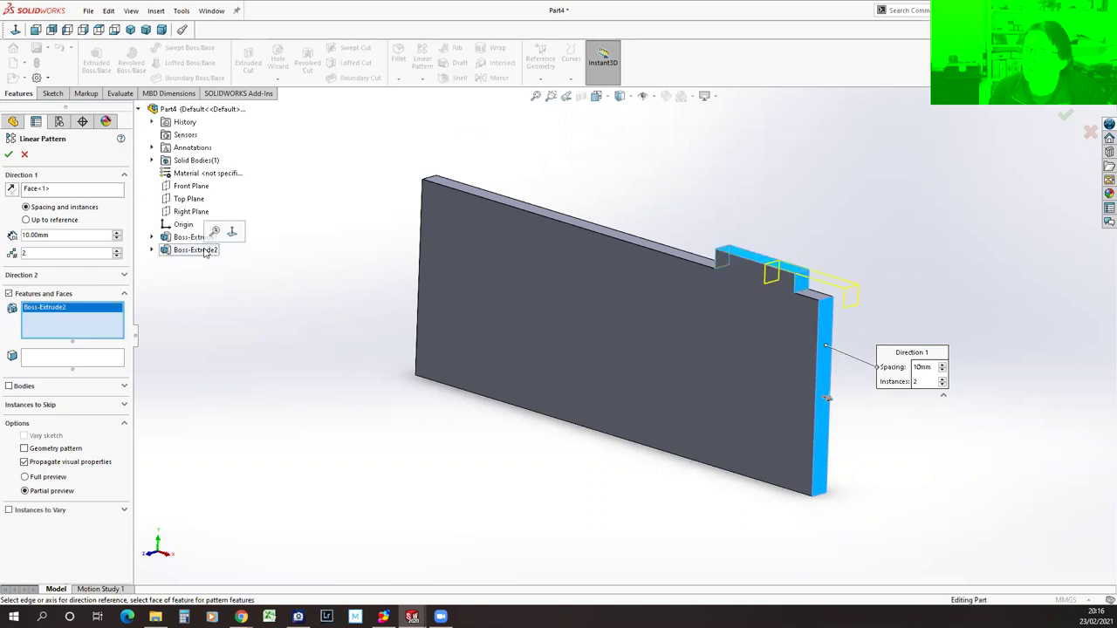
{"action": "left_click", "coordinate": [11, 189]}
{"action": "left_click", "coordinate": [26, 234]}
{"action": "type", "text": "50"}
{"action": "key", "text": "Return"}
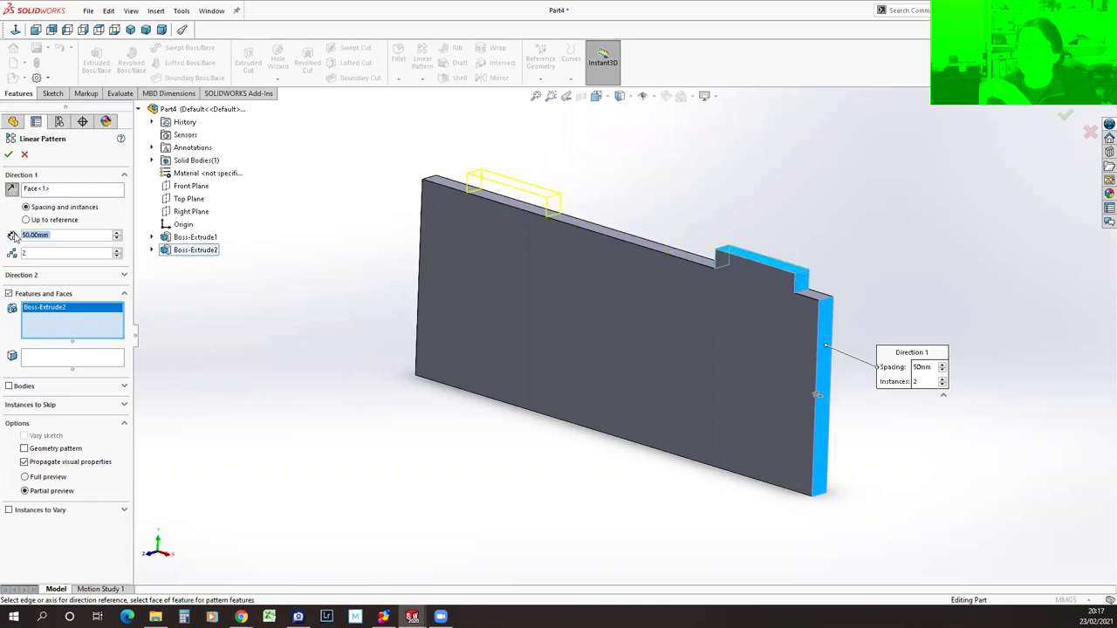
{"action": "left_click", "coordinate": [9, 154]}
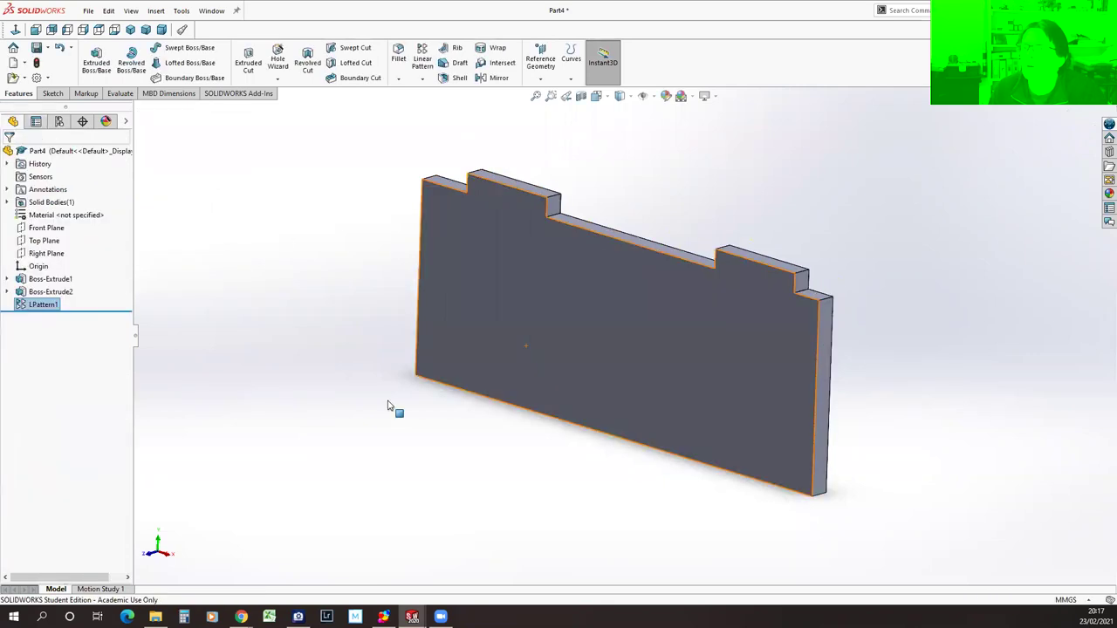
Save the tabbed side plate part under the file name Side Peice in the CAD Club Session 1 folder.
{"action": "left_click", "coordinate": [88, 11]}
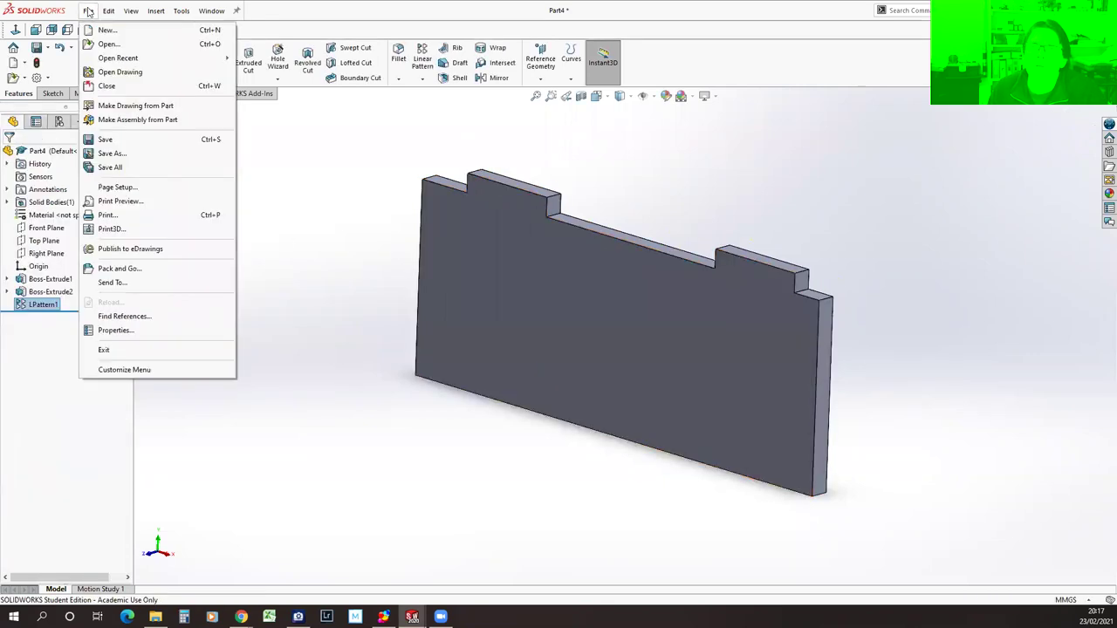
{"action": "left_click", "coordinate": [106, 140]}
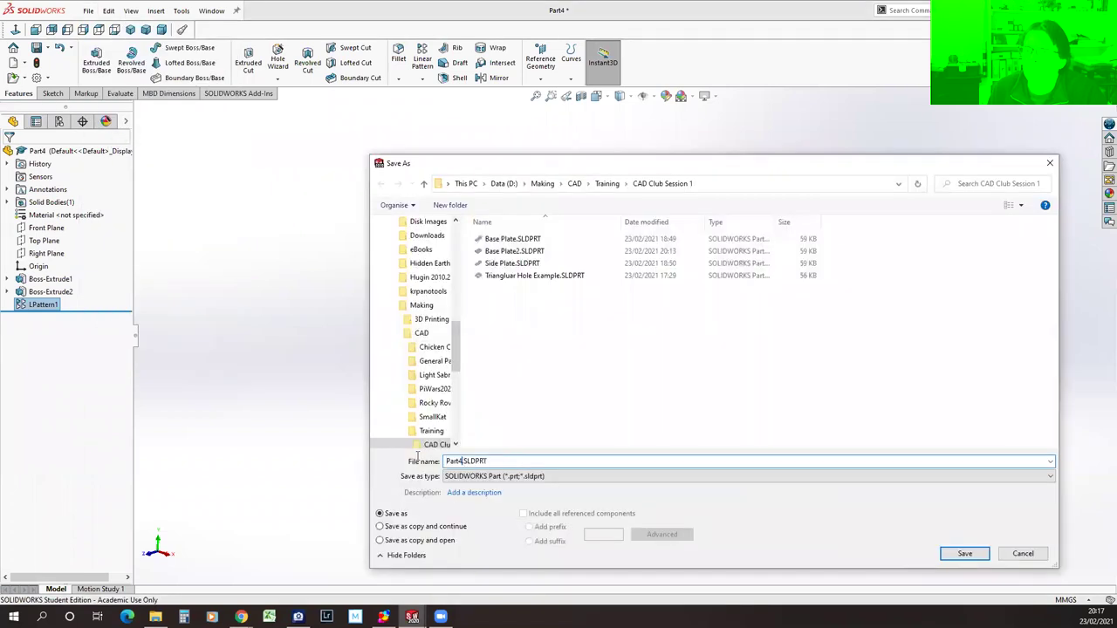
{"action": "type", "text": "Side"}
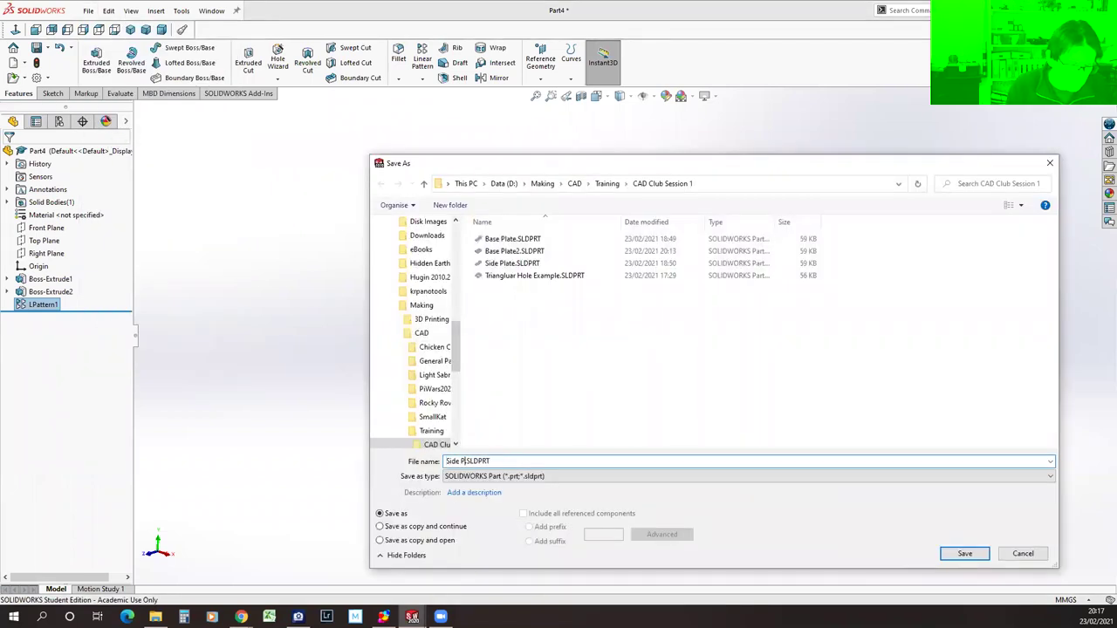
{"action": "key", "text": "Return"}
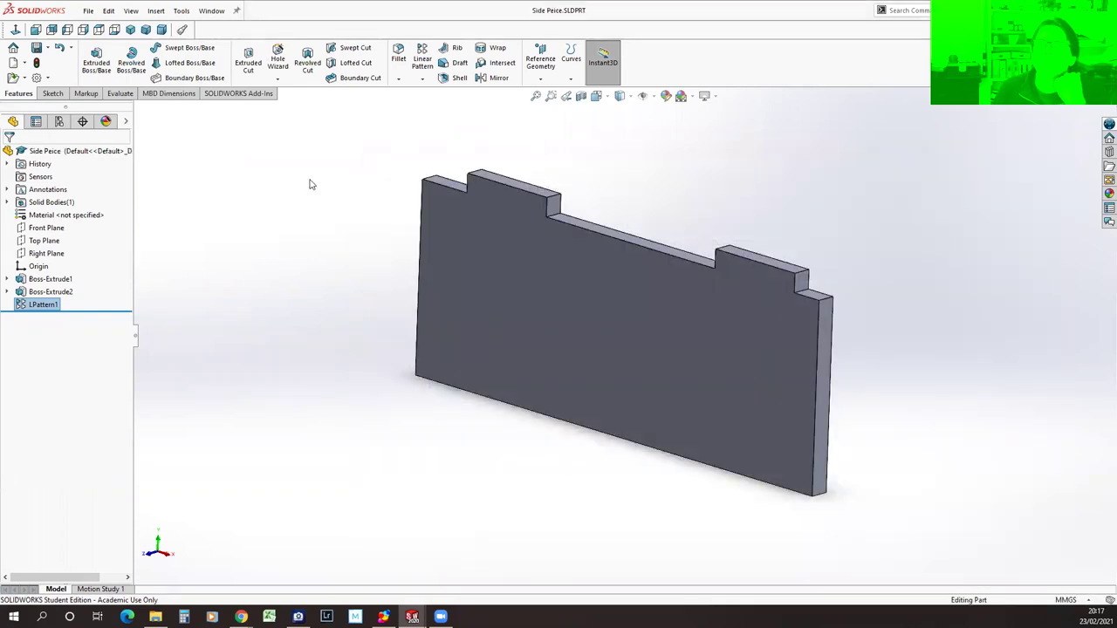
Switch to the open Base Plate2 part document.
{"action": "left_click", "coordinate": [208, 10]}
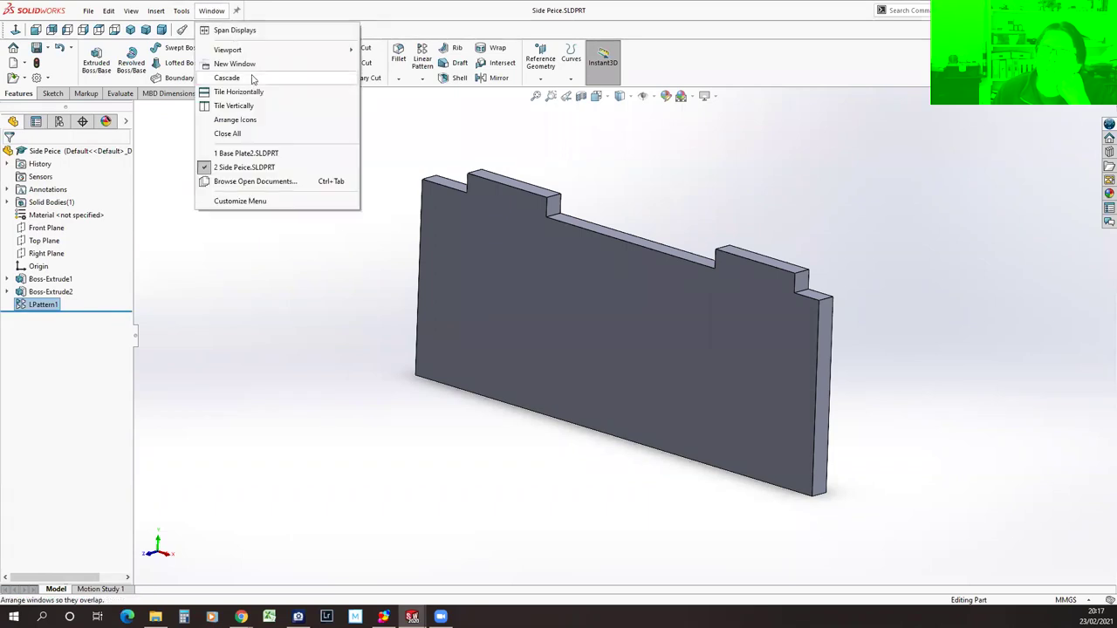
{"action": "mouse_move", "coordinate": [255, 161]}
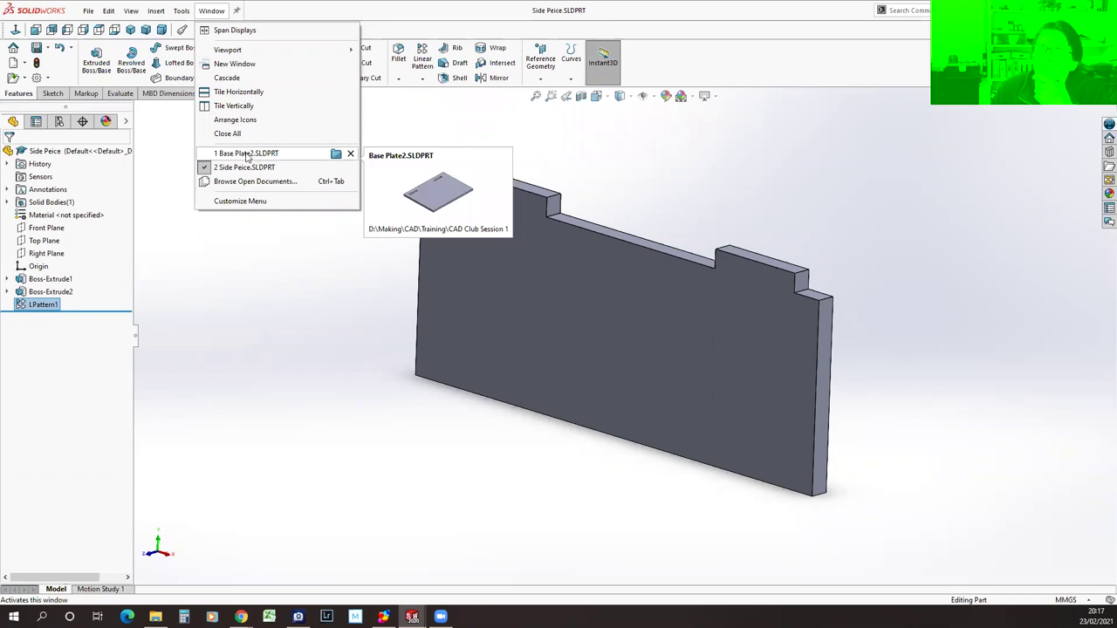
{"action": "left_click", "coordinate": [248, 155]}
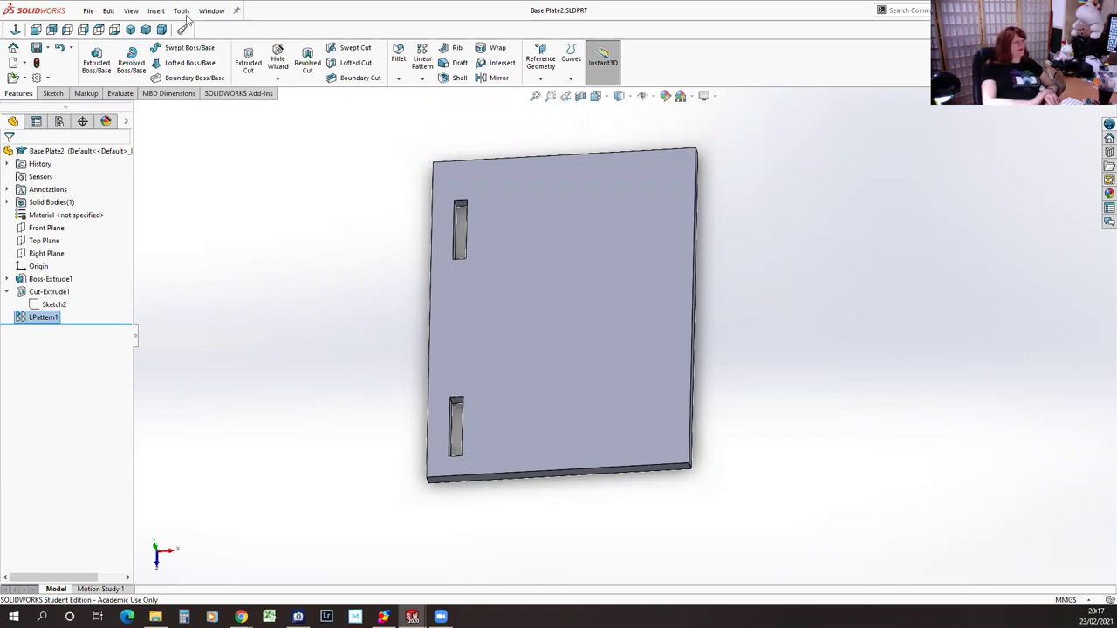
{"action": "left_click", "coordinate": [88, 10]}
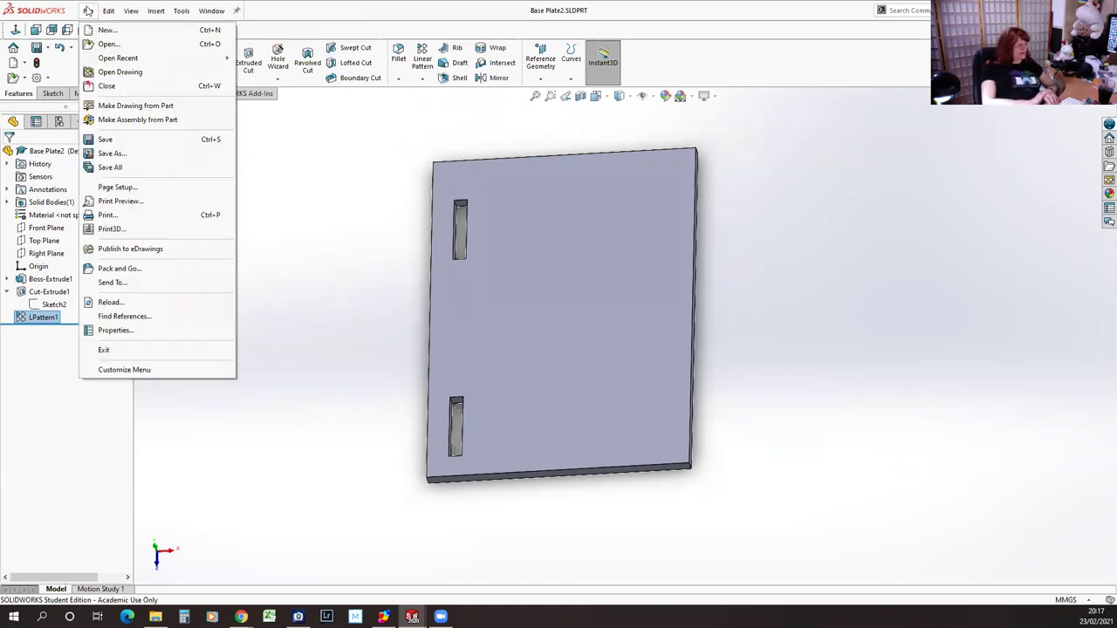
{"action": "left_click", "coordinate": [158, 123]}
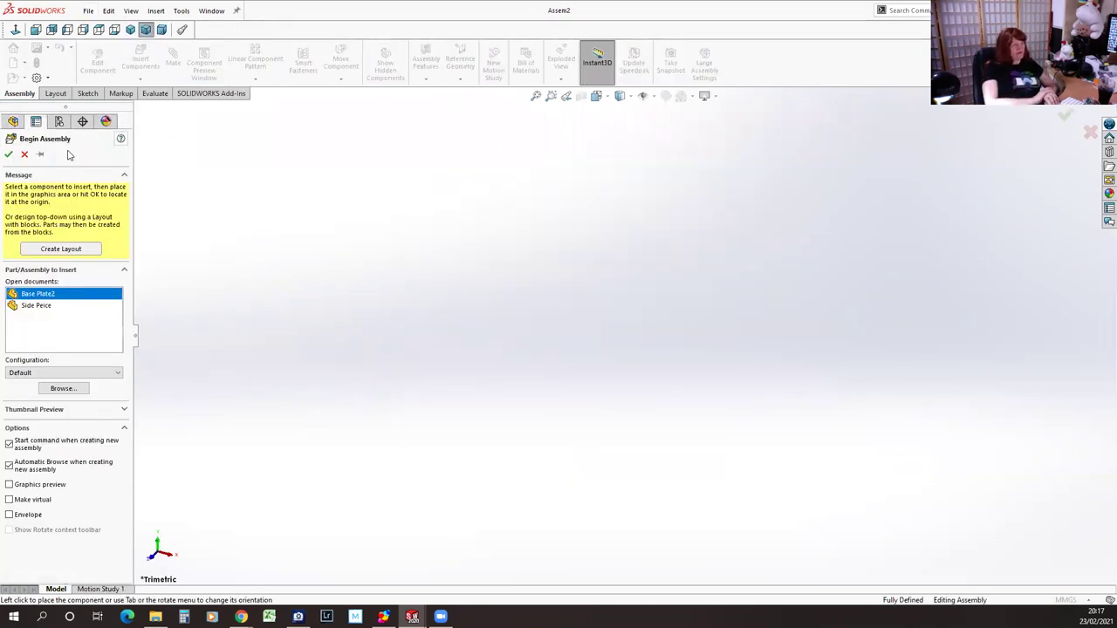
{"action": "left_click", "coordinate": [9, 155]}
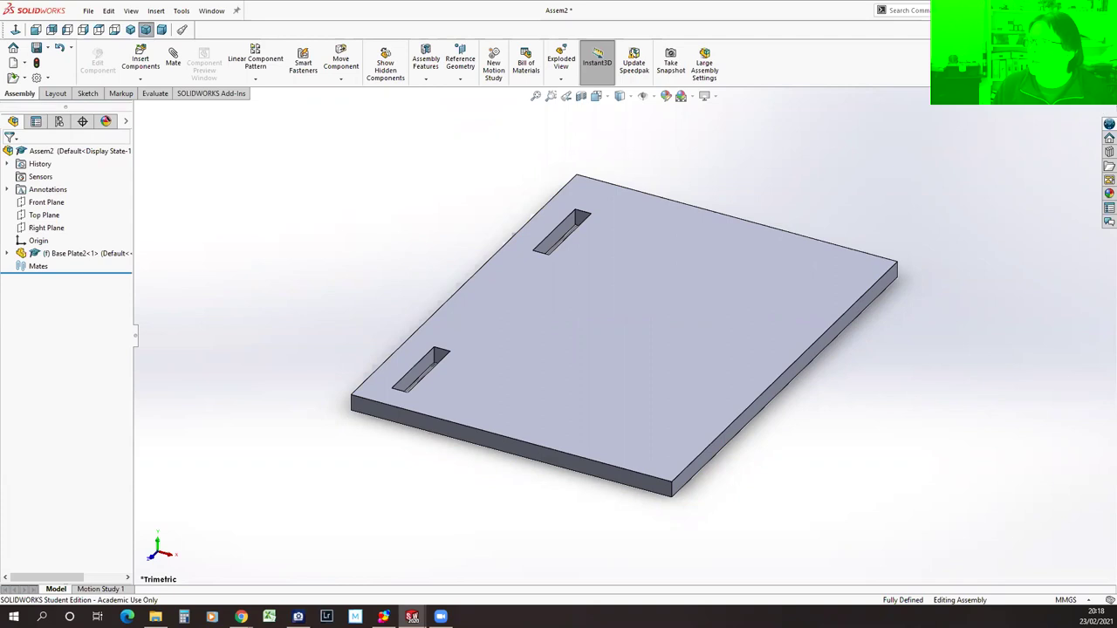
{"action": "key", "text": "ctrl+w"}
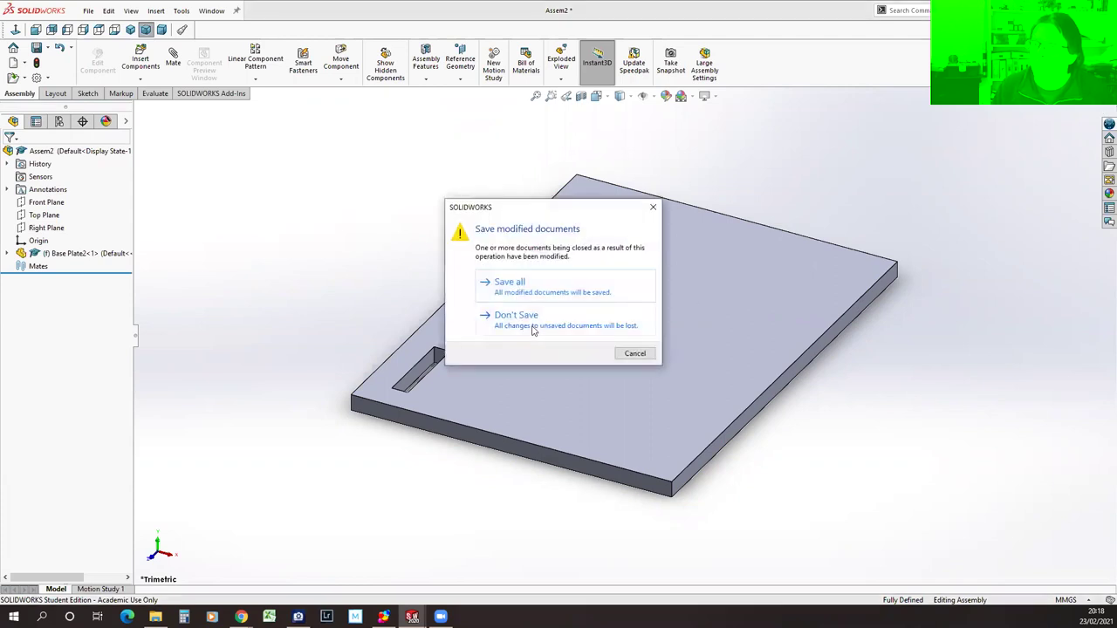
{"action": "left_click", "coordinate": [534, 324]}
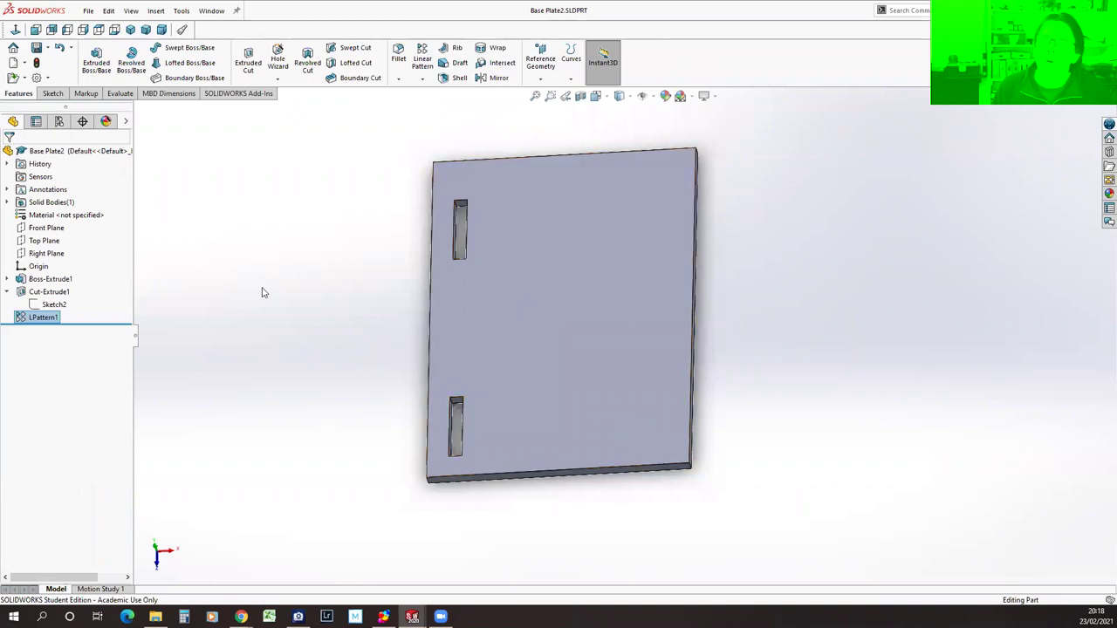
Make a new assembly from the Base Plate2 part and place the plate at the assembly origin.
{"action": "left_click", "coordinate": [88, 11]}
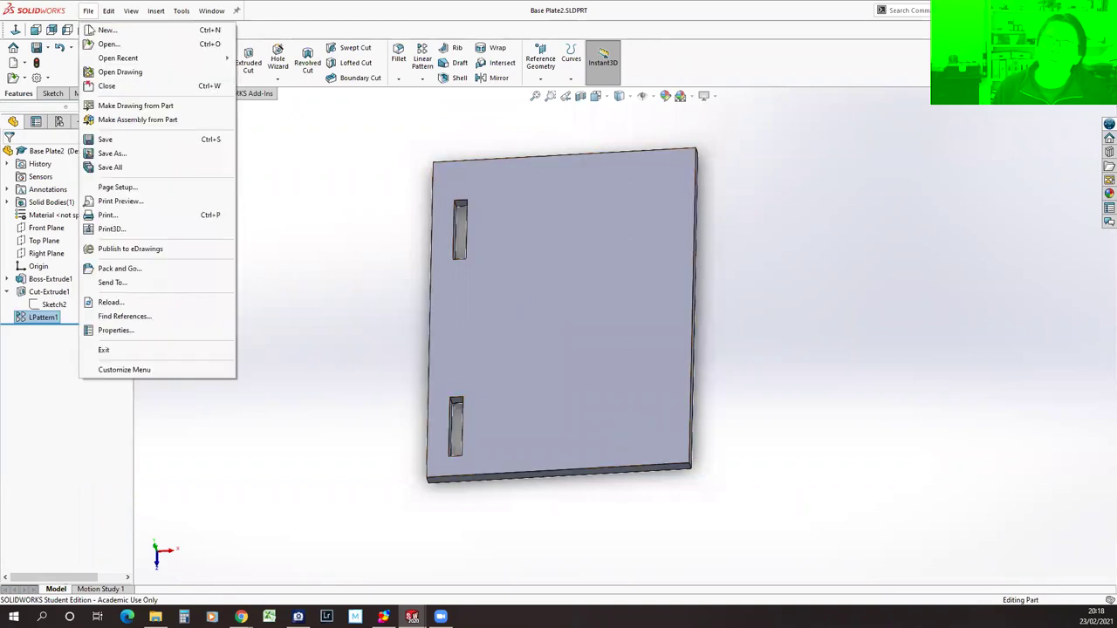
{"action": "left_click", "coordinate": [157, 121]}
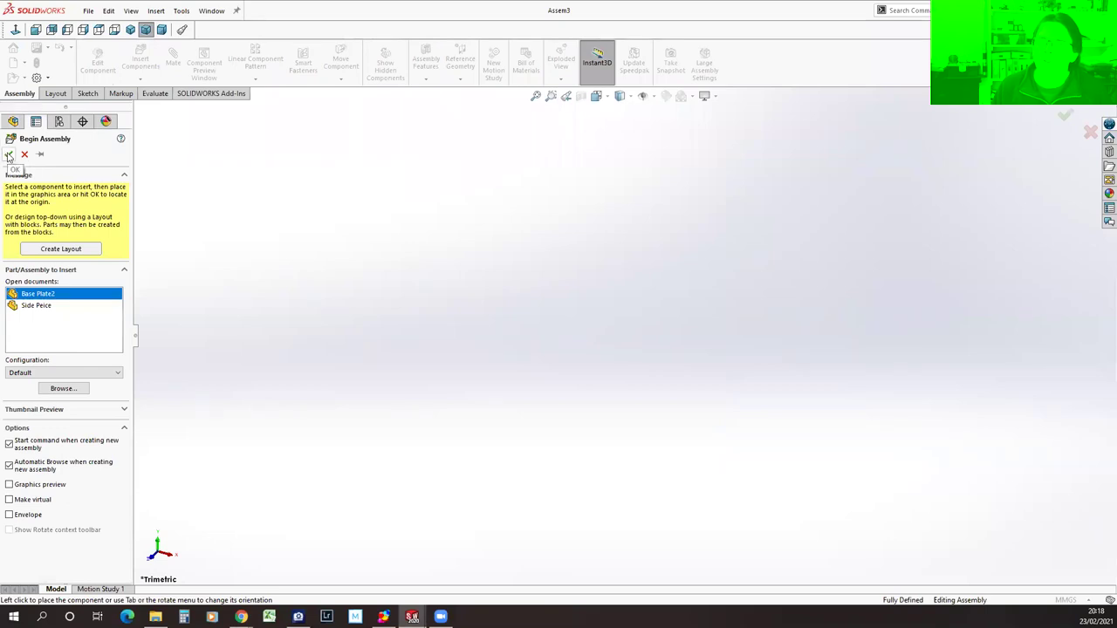
{"action": "left_click", "coordinate": [8, 156]}
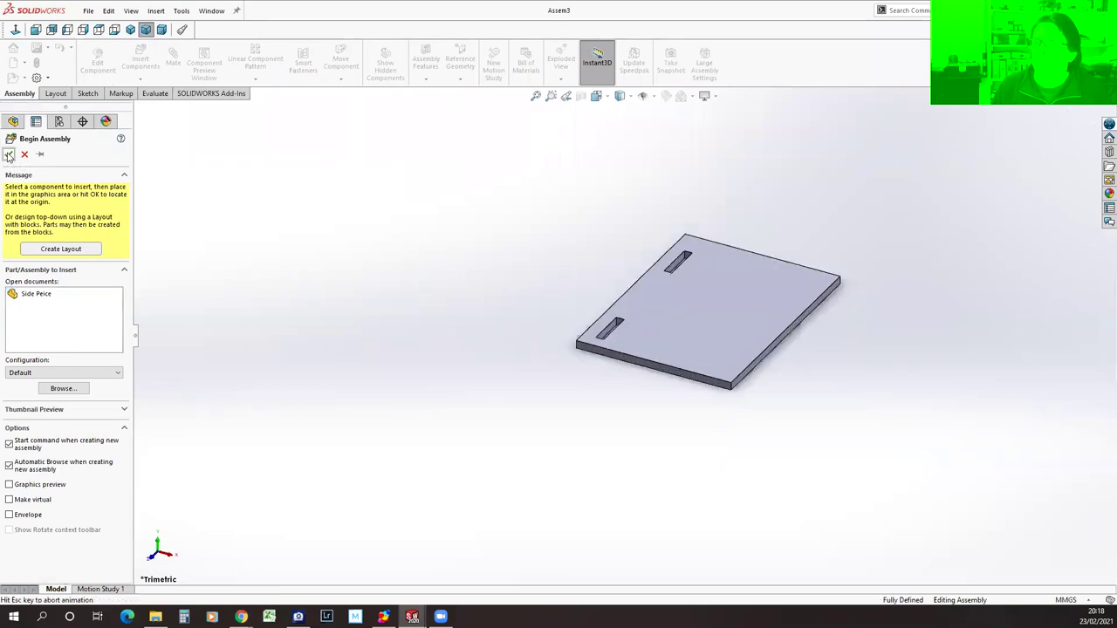
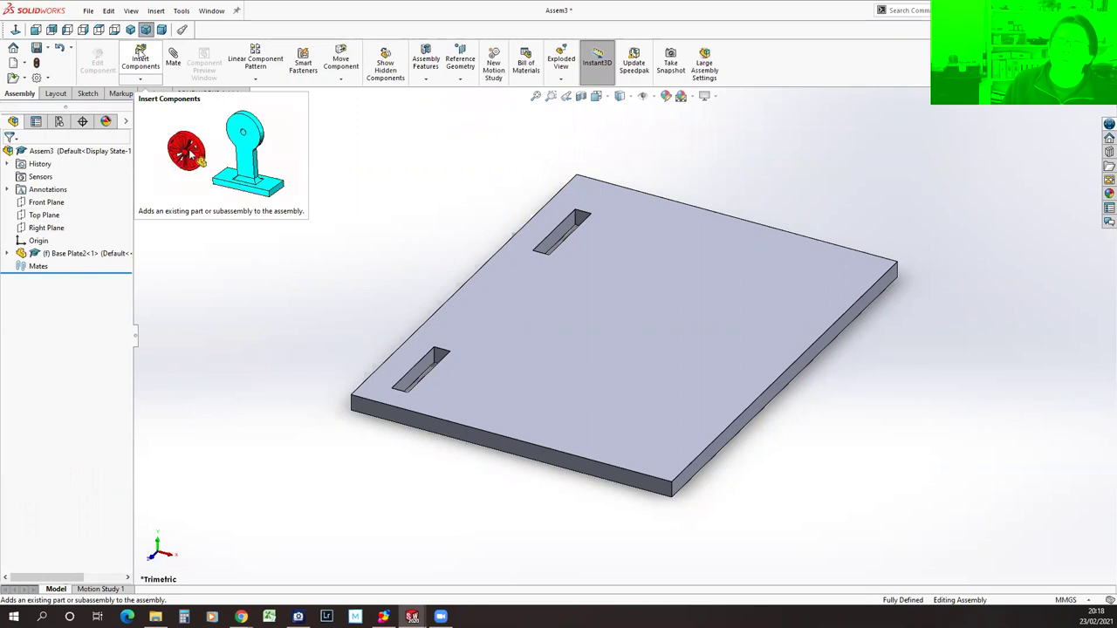
Insert the Side Peice part into the assembly and place it freely over the base plate.
{"action": "left_click", "coordinate": [139, 57]}
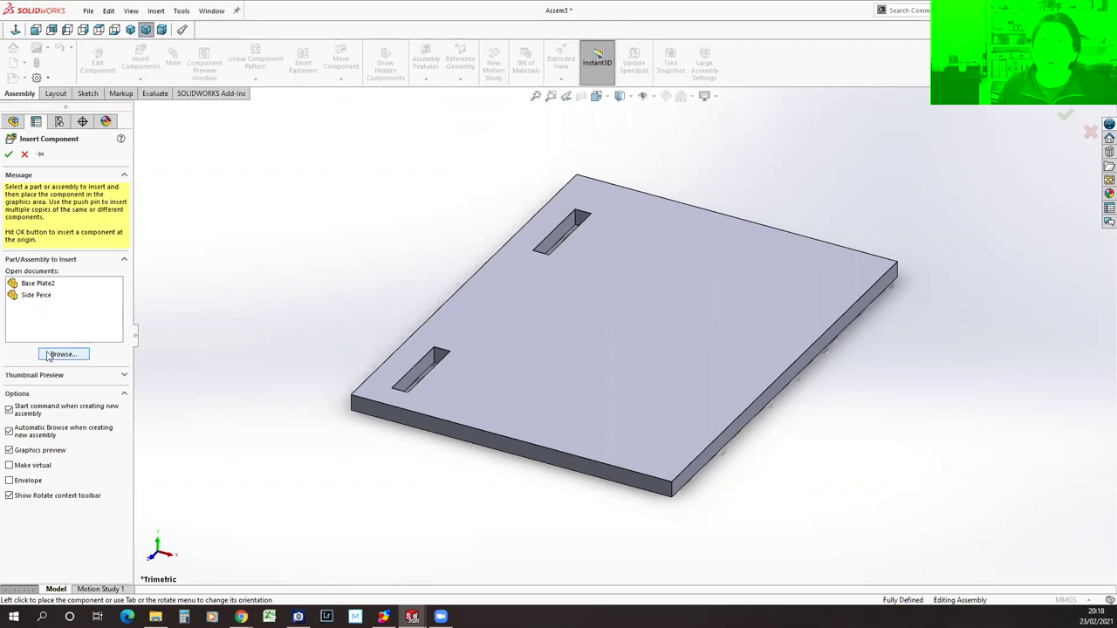
{"action": "left_click", "coordinate": [46, 296]}
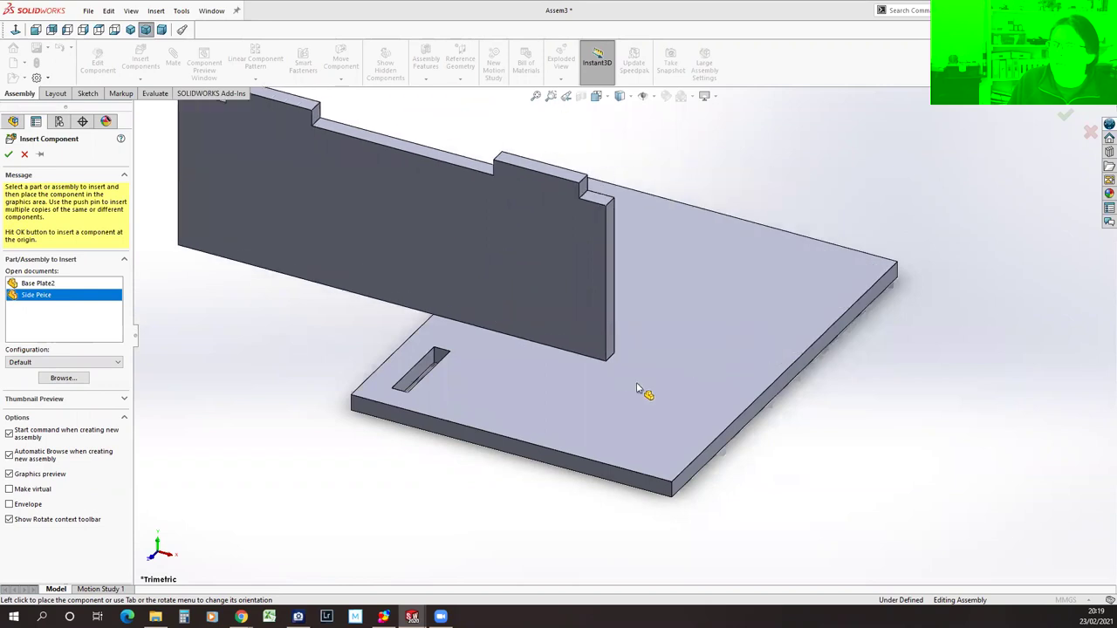
{"action": "left_click", "coordinate": [776, 319]}
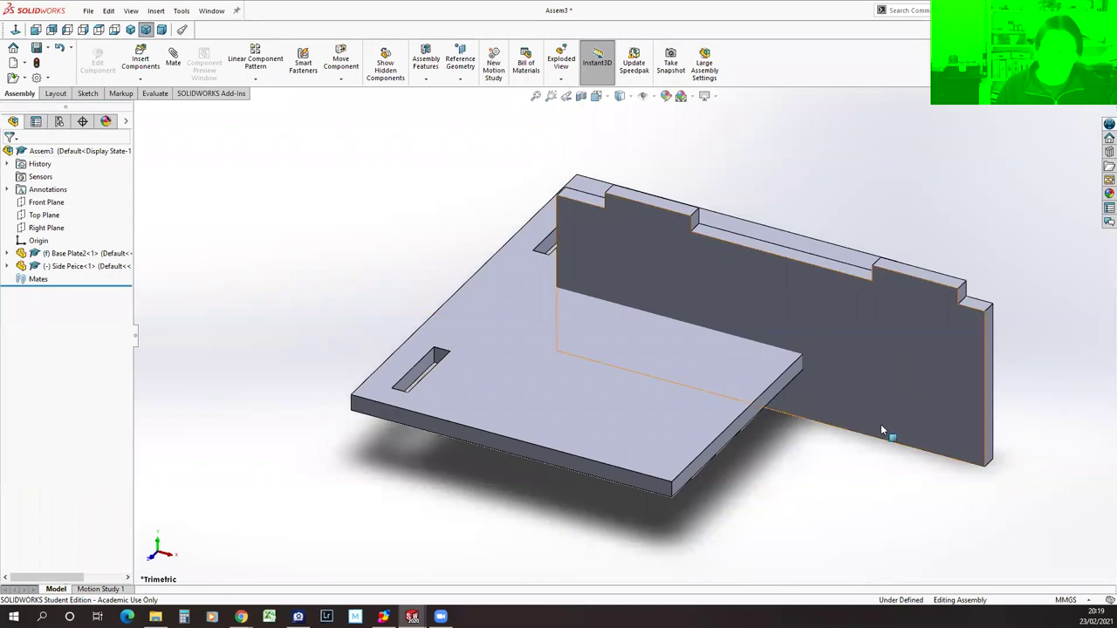
Move the side piece clear of the base plate, next to the plate's slotted long edge.
{"action": "middle_click_drag", "start_coordinate": [818, 499], "coordinate": [764, 485]}
{"action": "left_click_drag", "start_coordinate": [790, 307], "coordinate": [349, 219]}
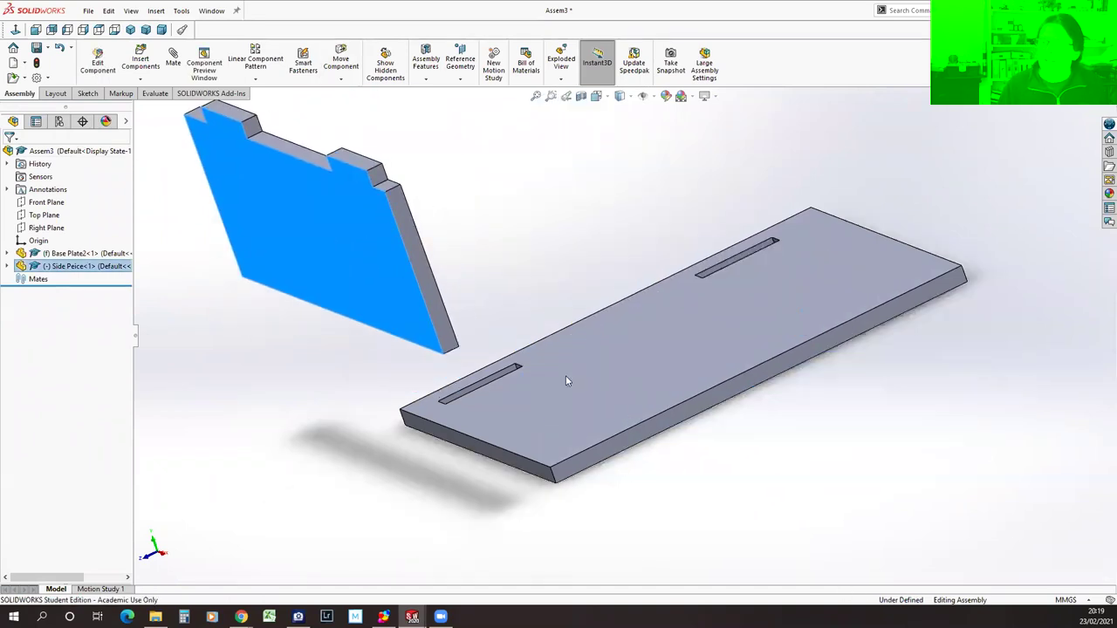
{"action": "left_click_drag", "start_coordinate": [281, 229], "coordinate": [264, 258]}
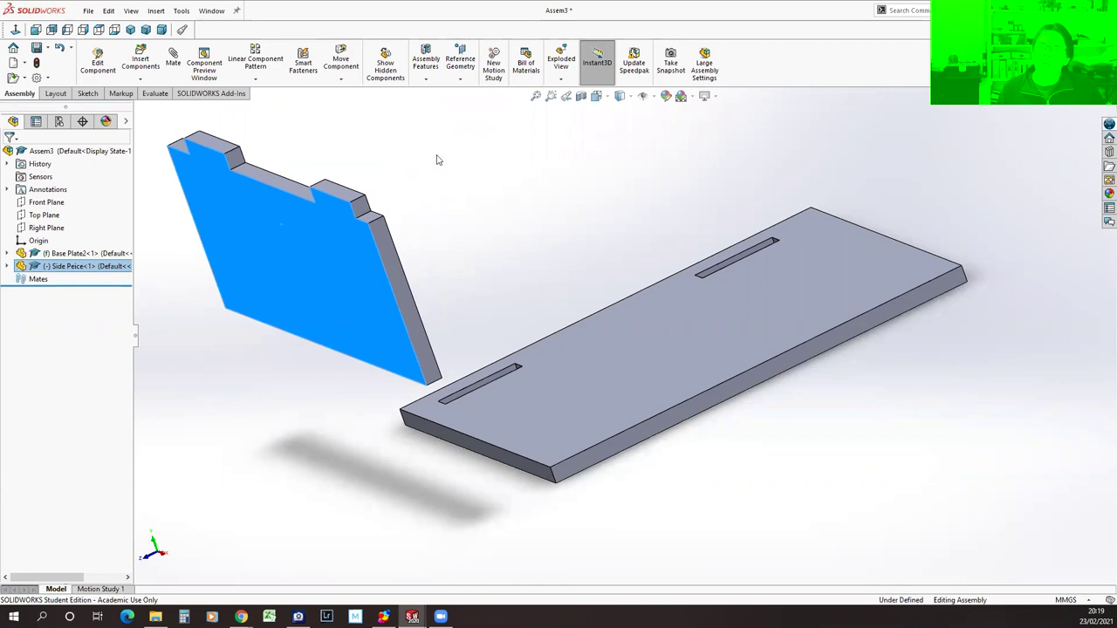
Mate the side piece's recessed face between the tabs coincident with the base plate's top face, using anti-aligned alignment.
{"action": "left_click", "coordinate": [317, 141]}
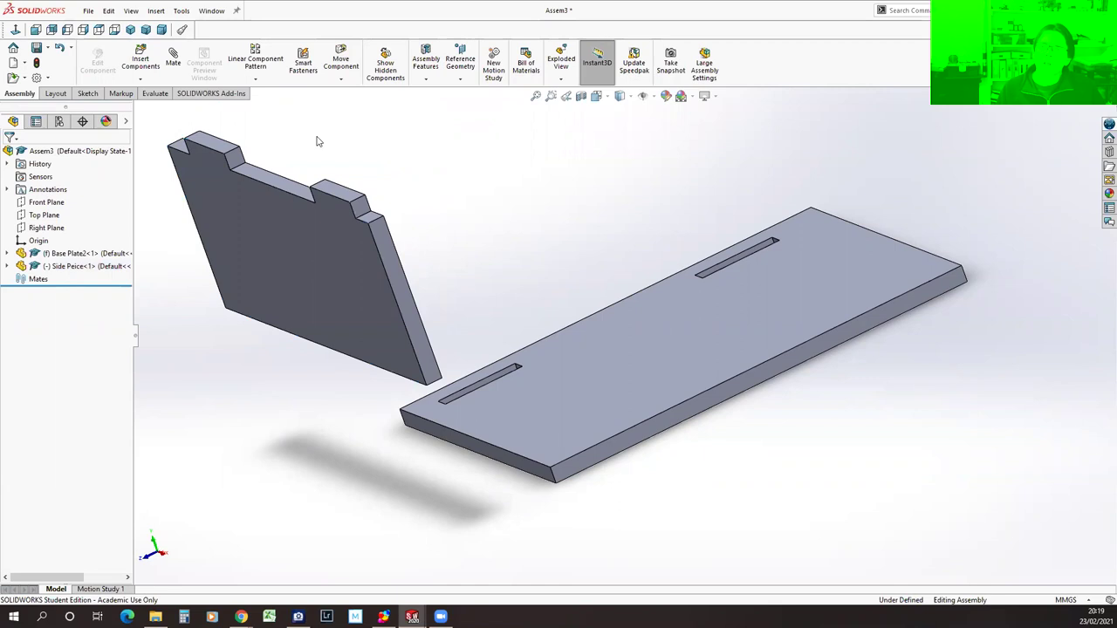
{"action": "left_click", "coordinate": [276, 183]}
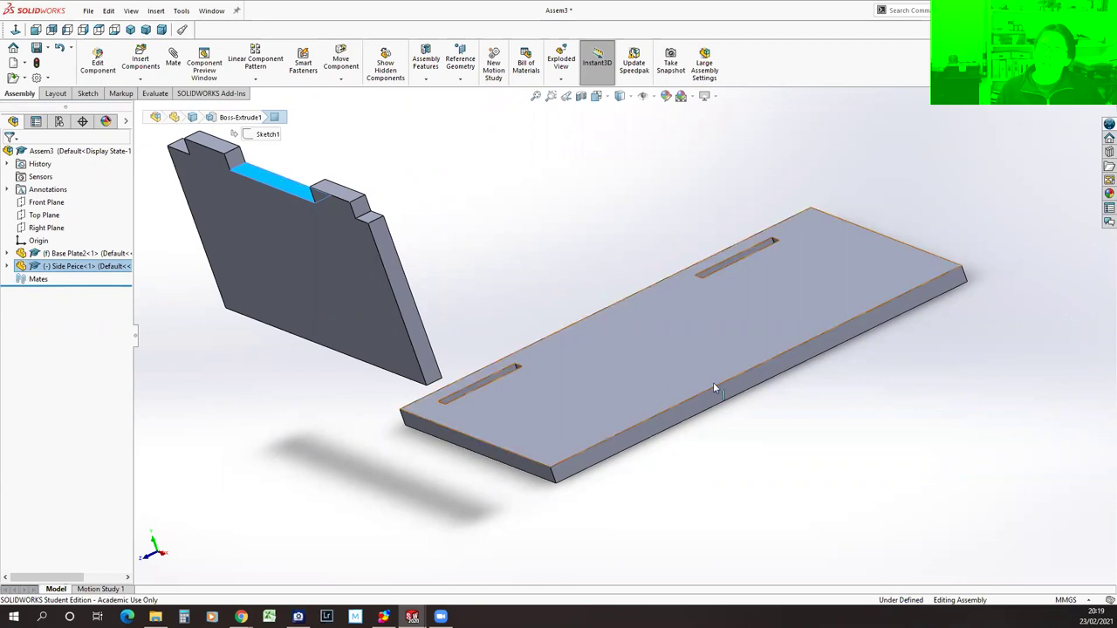
{"action": "left_click", "coordinate": [648, 361], "text": "ctrl"}
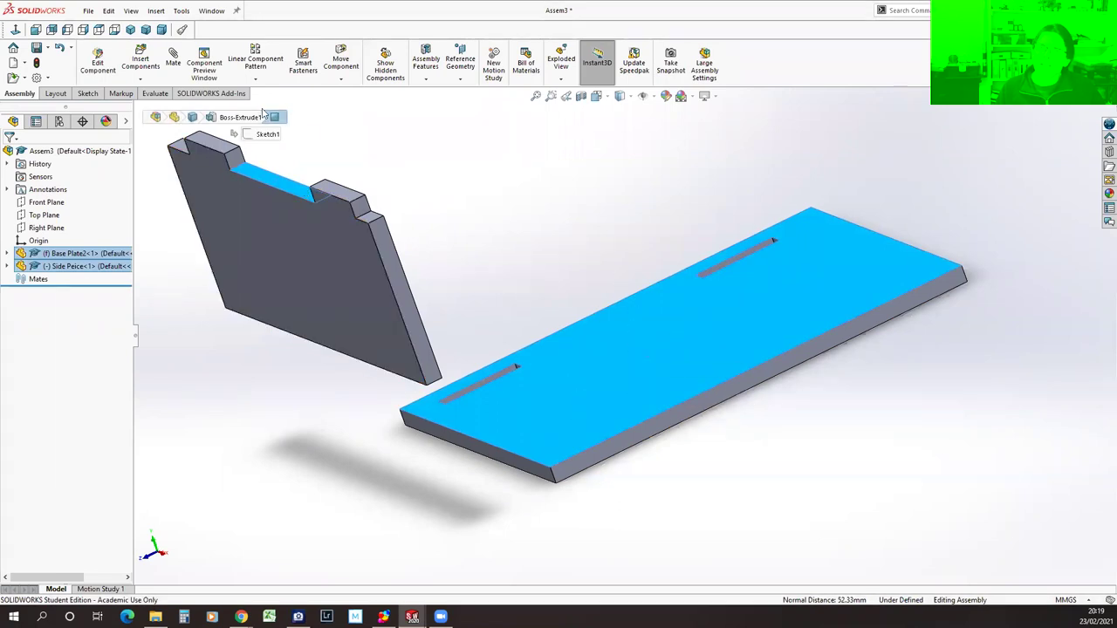
{"action": "left_click", "coordinate": [173, 56]}
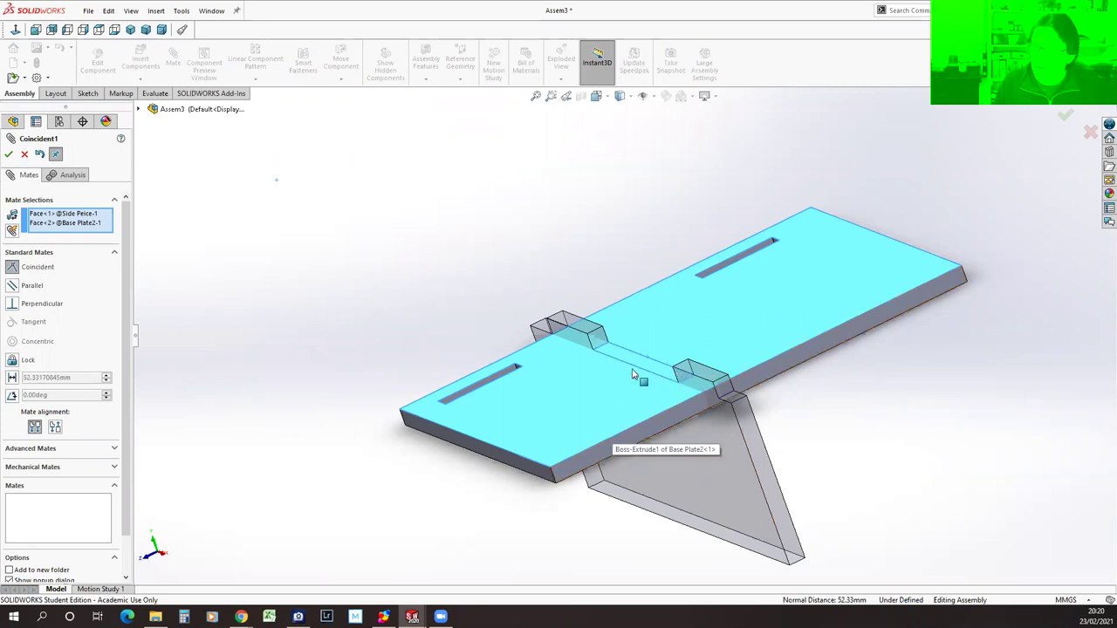
{"action": "middle_click_drag", "start_coordinate": [418, 525], "coordinate": [441, 529]}
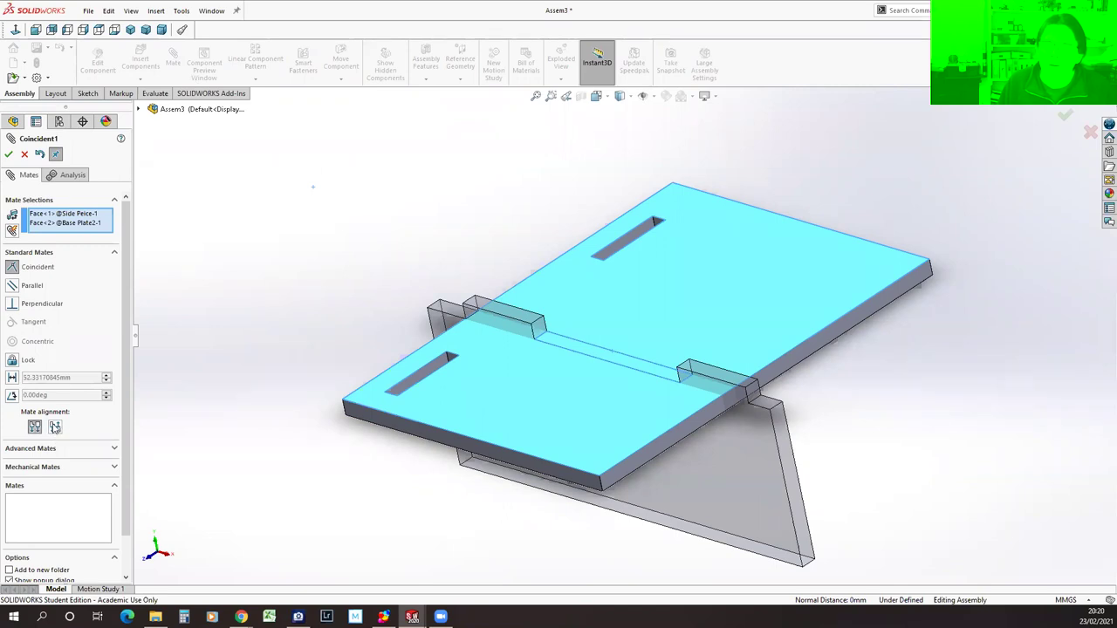
{"action": "left_click", "coordinate": [55, 427]}
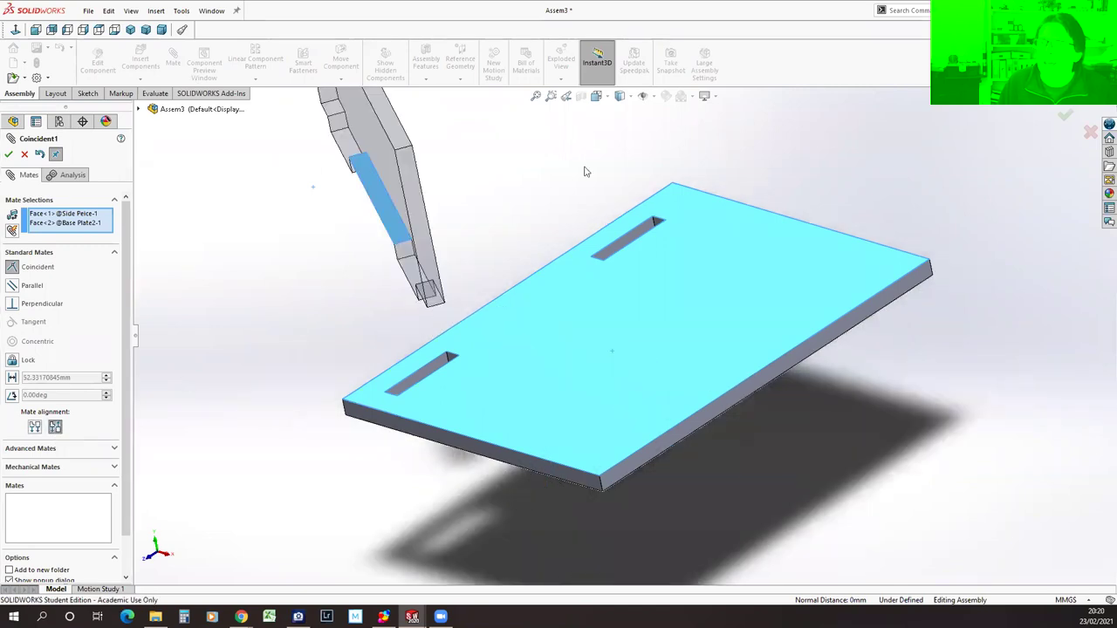
{"action": "left_click", "coordinate": [9, 155]}
Move and turn the side piece so it stands beside the base plate with its tabs pointing down.
{"action": "left_click_drag", "start_coordinate": [419, 175], "coordinate": [797, 459]}
{"action": "middle_click_drag", "start_coordinate": [780, 494], "coordinate": [605, 349]}
{"action": "left_click_drag", "start_coordinate": [682, 340], "coordinate": [721, 298]}
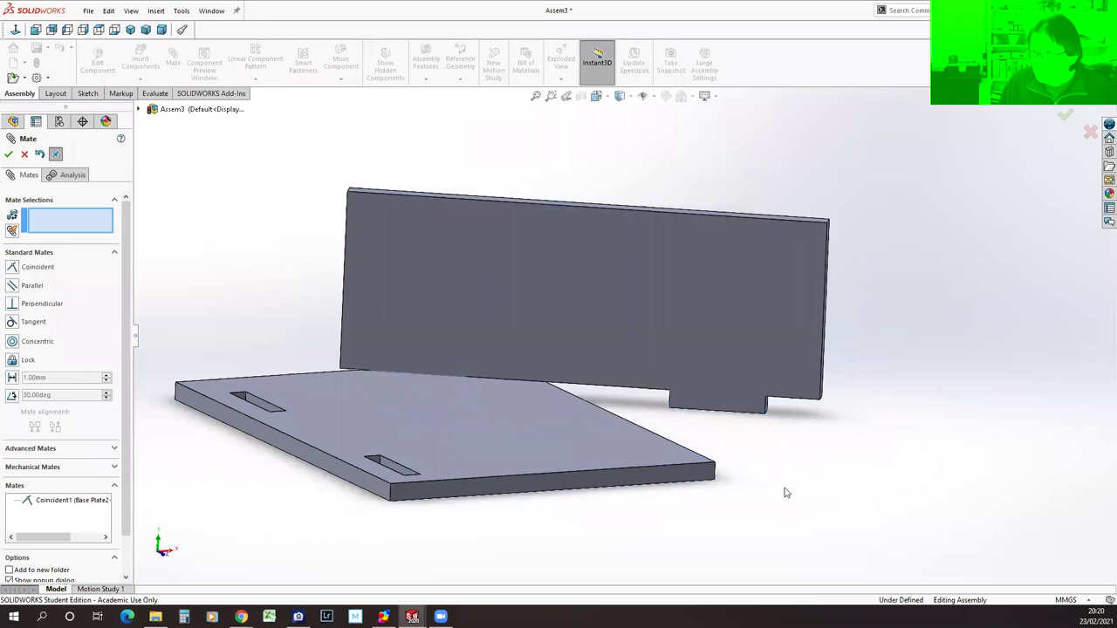
{"action": "middle_click_drag", "start_coordinate": [748, 539], "coordinate": [815, 471]}
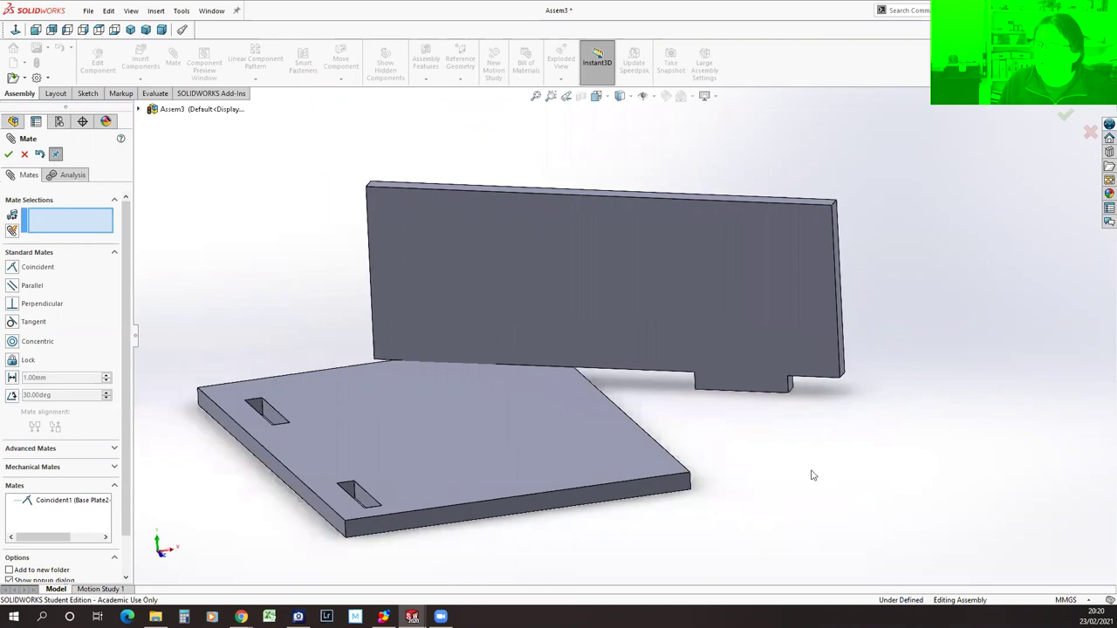
Mate the side piece's broad face coincident with the long inner wall of a base plate slot.
{"action": "left_click", "coordinate": [714, 285]}
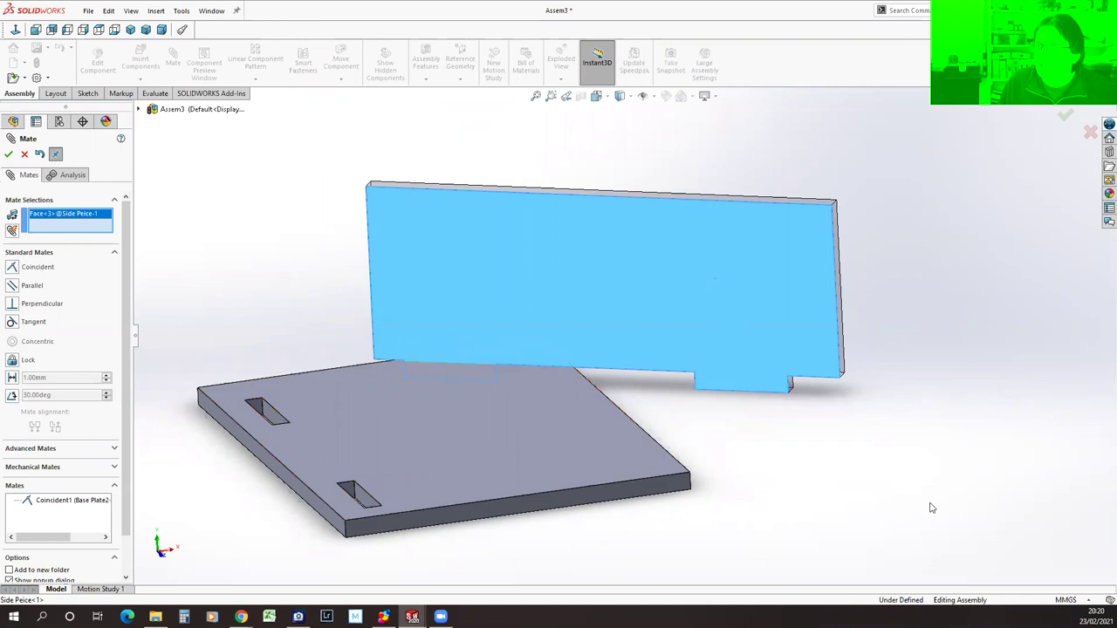
{"action": "middle_click_drag", "start_coordinate": [916, 508], "coordinate": [843, 533]}
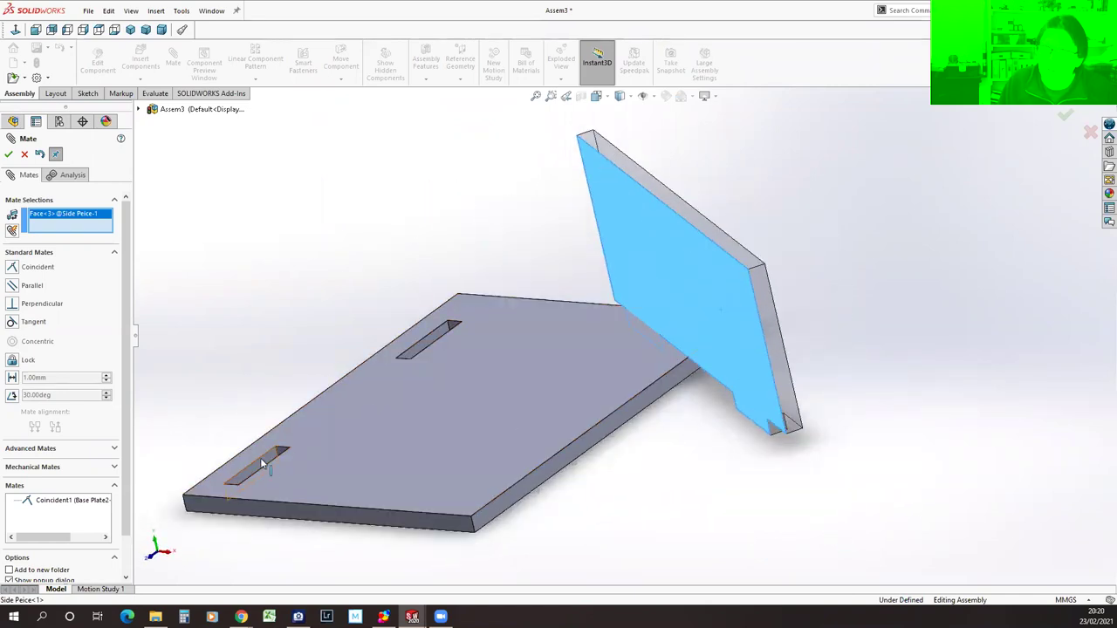
{"action": "scroll", "coordinate": [252, 471], "scroll_direction": "down", "scroll_amount": 5}
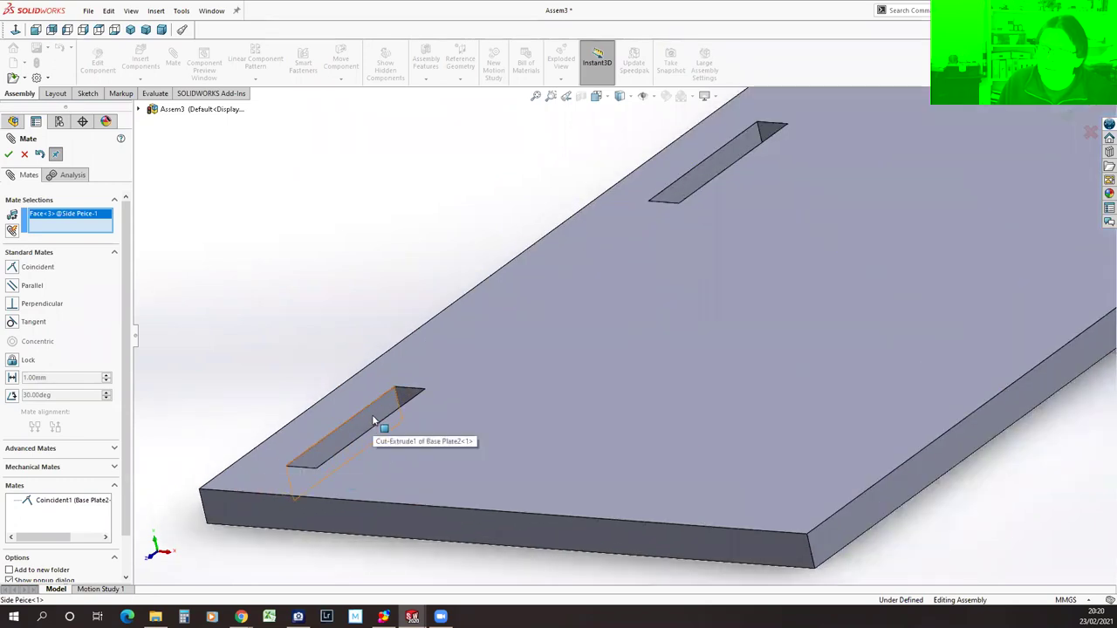
{"action": "left_click", "coordinate": [373, 421]}
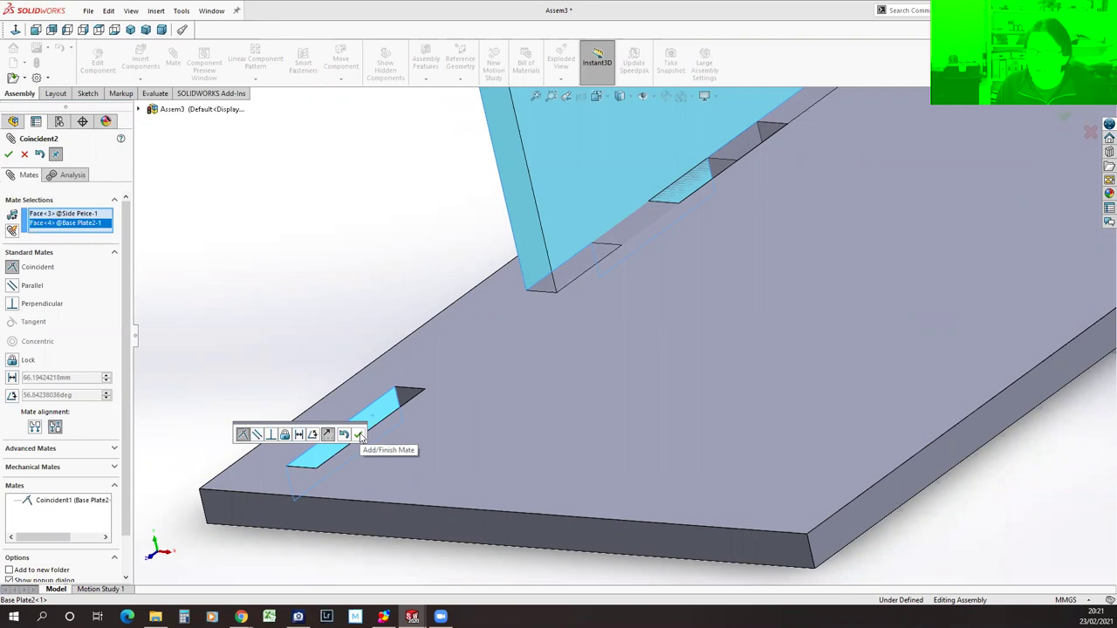
{"action": "left_click", "coordinate": [8, 156]}
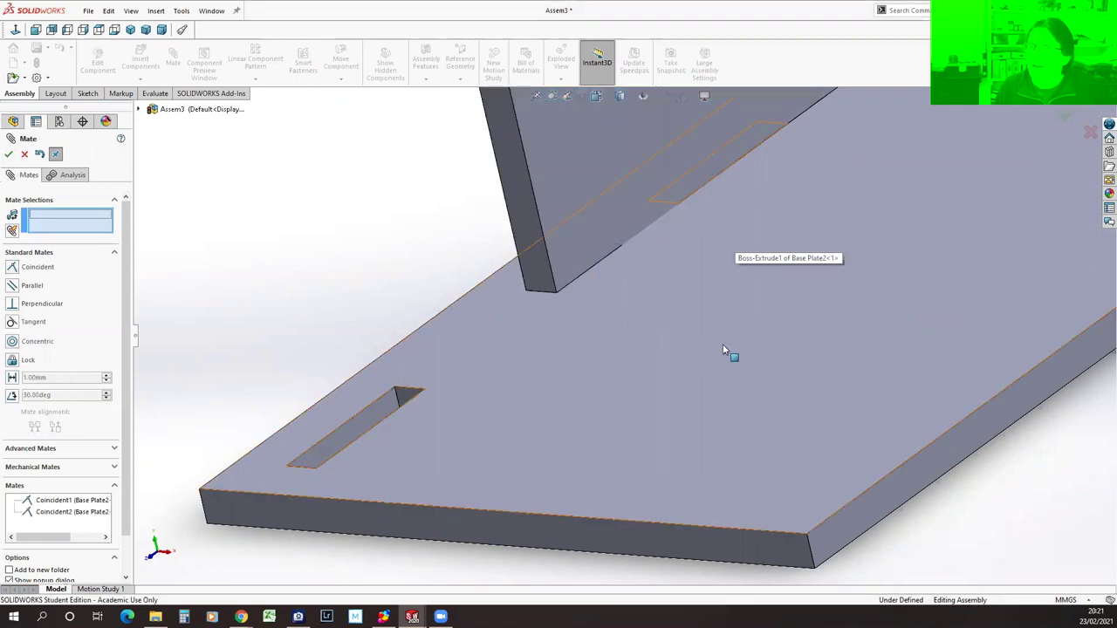
Slide the side piece along the slot line until it is clear of the base plate, exposing its tab end faces.
{"action": "scroll", "coordinate": [681, 253], "scroll_direction": "up", "scroll_amount": 3}
{"action": "left_click", "coordinate": [658, 150]}
{"action": "middle_click_drag", "start_coordinate": [658, 150], "coordinate": [756, 238]}
{"action": "left_click_drag", "start_coordinate": [755, 238], "coordinate": [950, 130]}
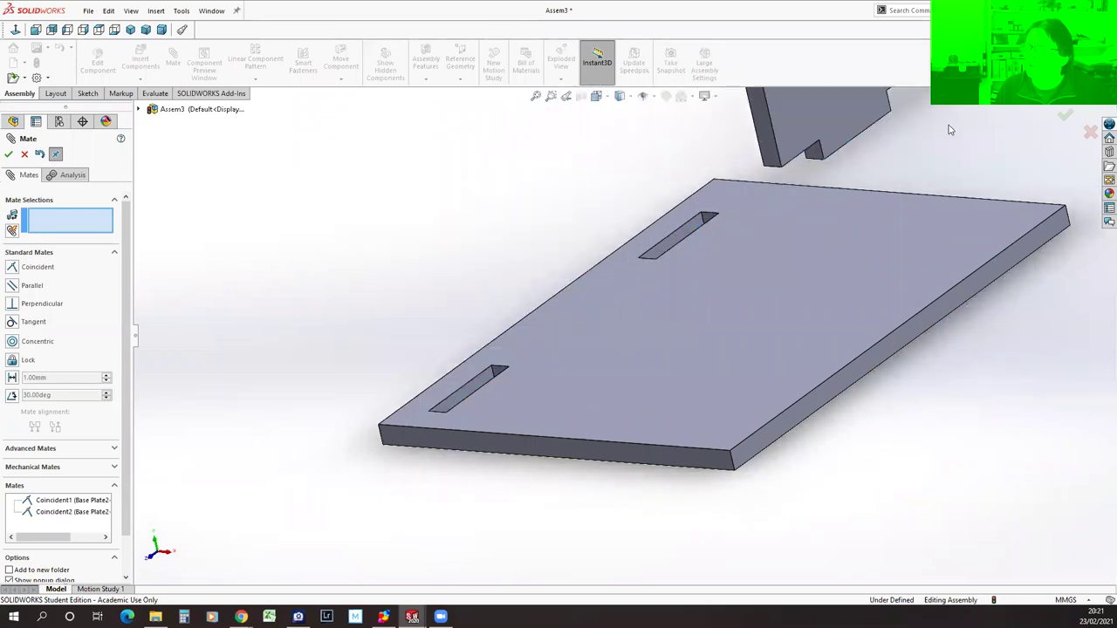
{"action": "left_click", "coordinate": [813, 154]}
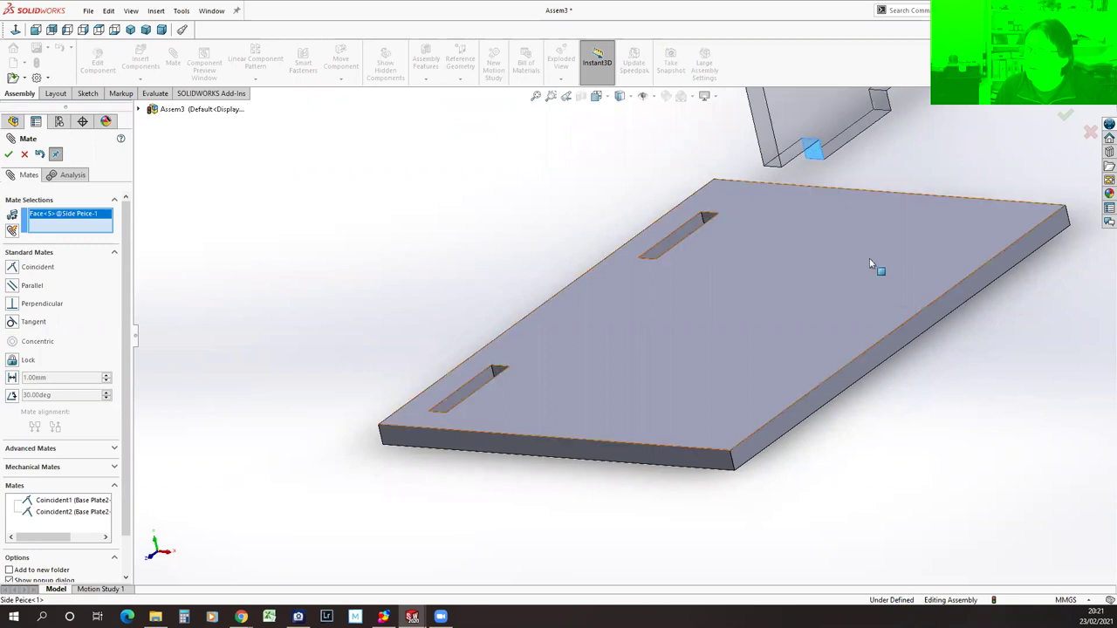
{"action": "middle_click_drag", "start_coordinate": [1035, 366], "coordinate": [948, 489]}
{"action": "scroll", "coordinate": [719, 158], "scroll_direction": "down", "scroll_amount": 5}
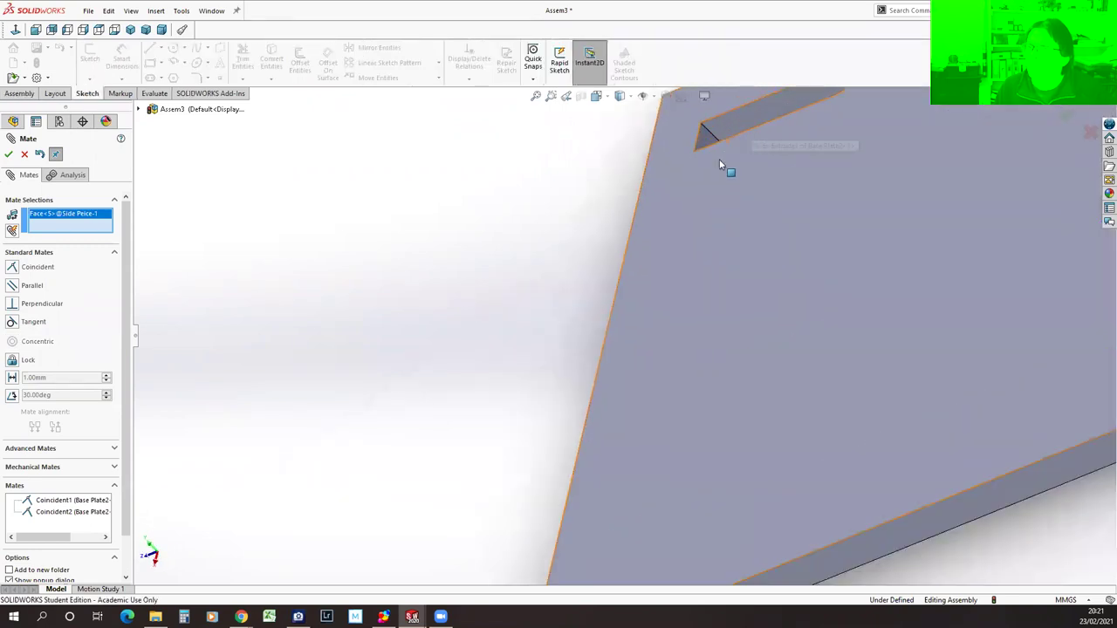
{"action": "left_click", "coordinate": [694, 155]}
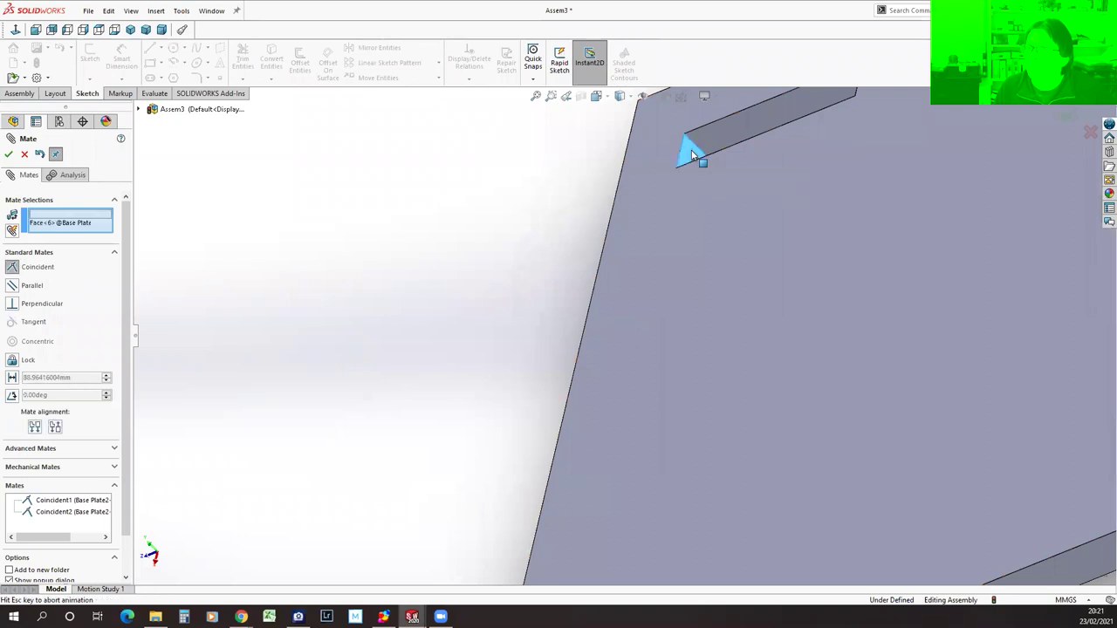
{"action": "scroll", "coordinate": [759, 366], "scroll_direction": "up", "scroll_amount": 5}
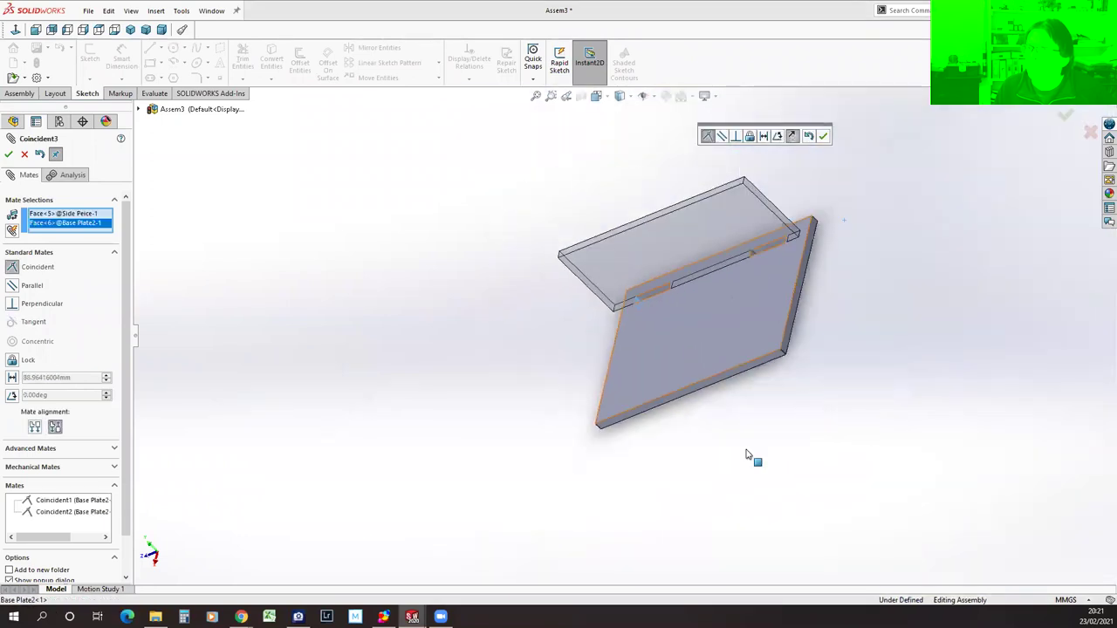
{"action": "middle_click_drag", "start_coordinate": [806, 353], "coordinate": [812, 374]}
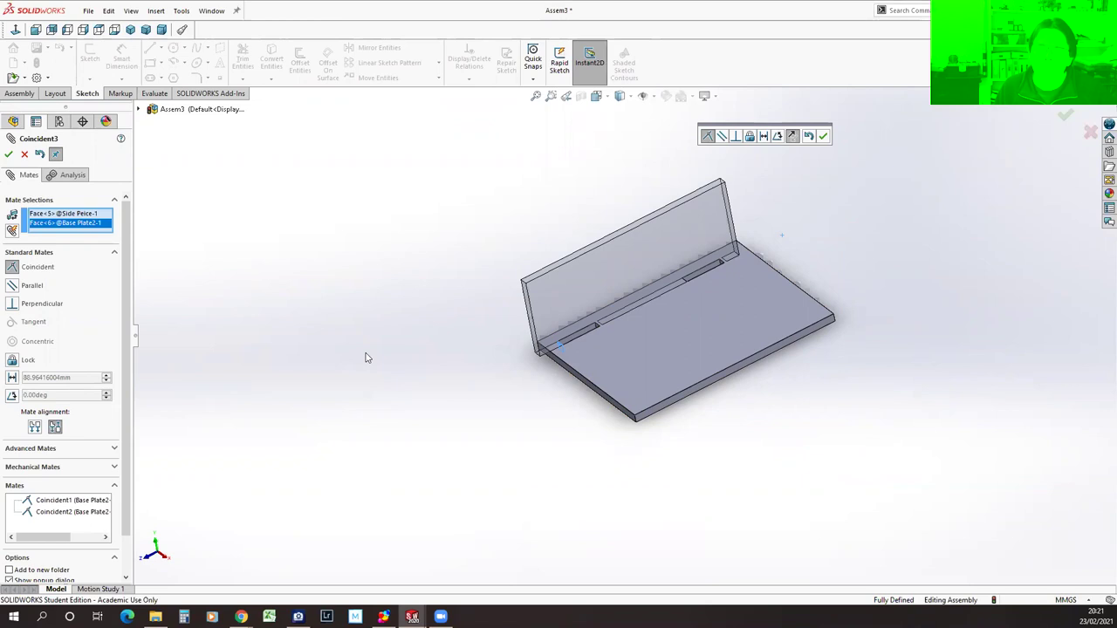
{"action": "right_click", "coordinate": [68, 226]}
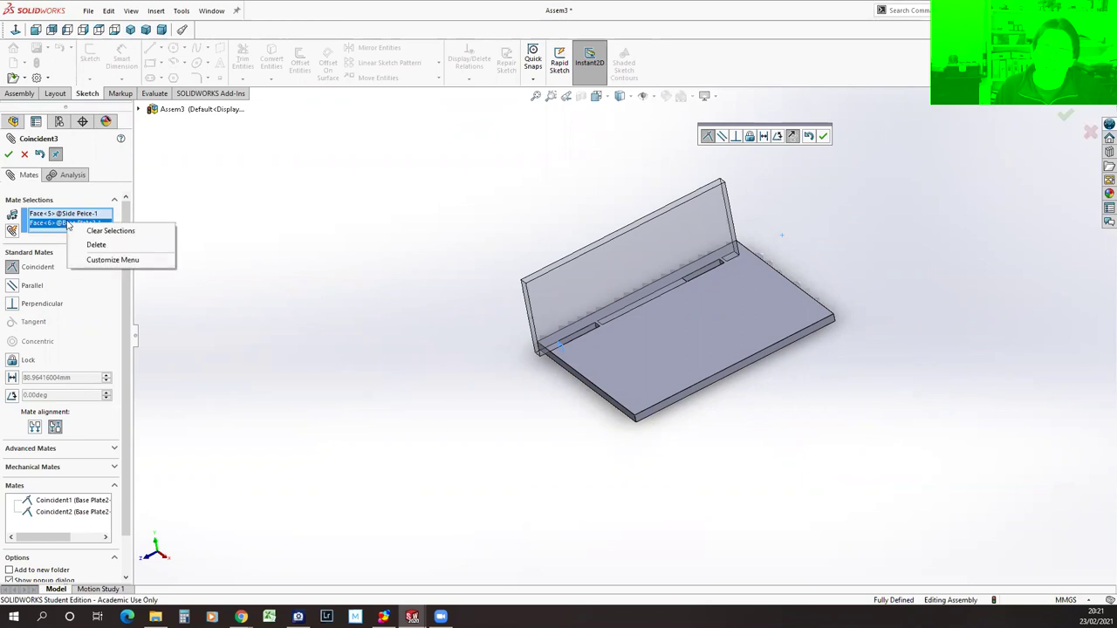
{"action": "left_click", "coordinate": [121, 231]}
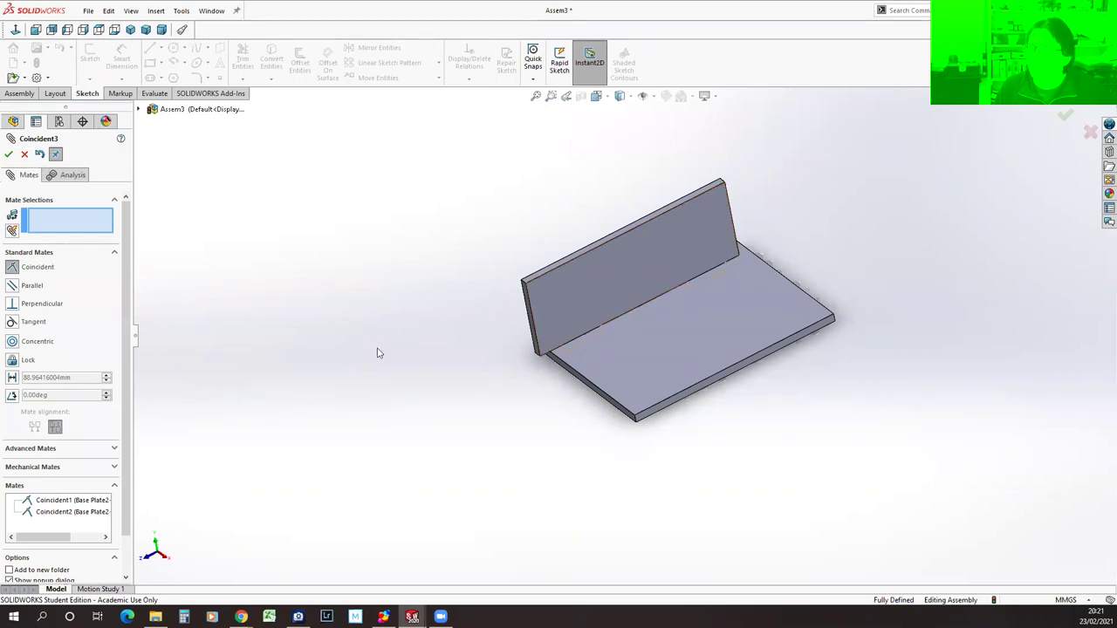
{"action": "left_click", "coordinate": [8, 154]}
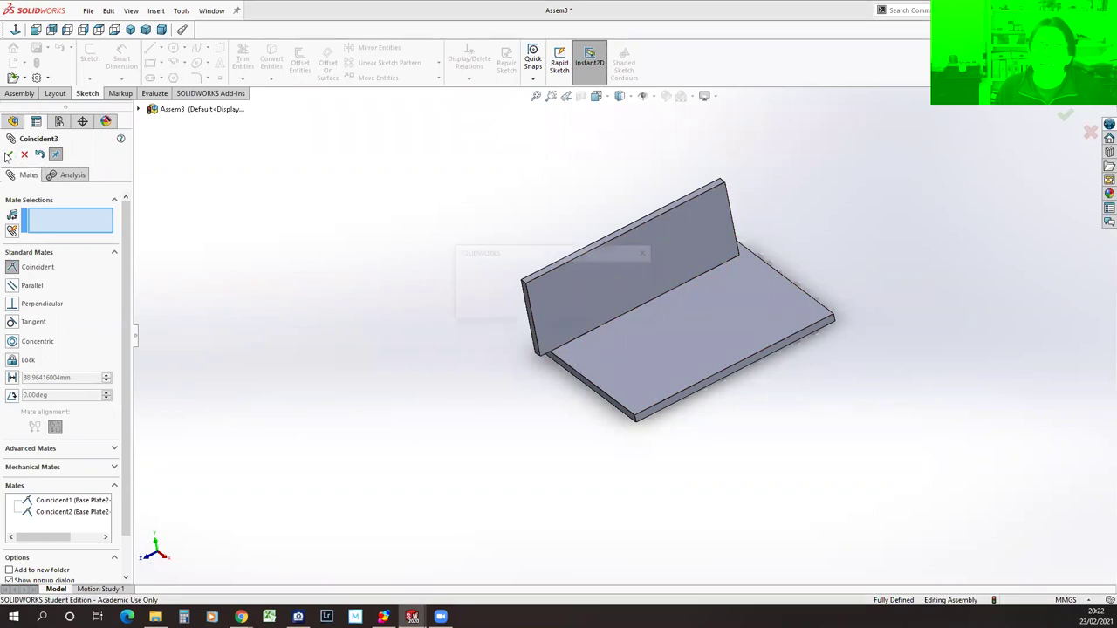
{"action": "left_click", "coordinate": [628, 309]}
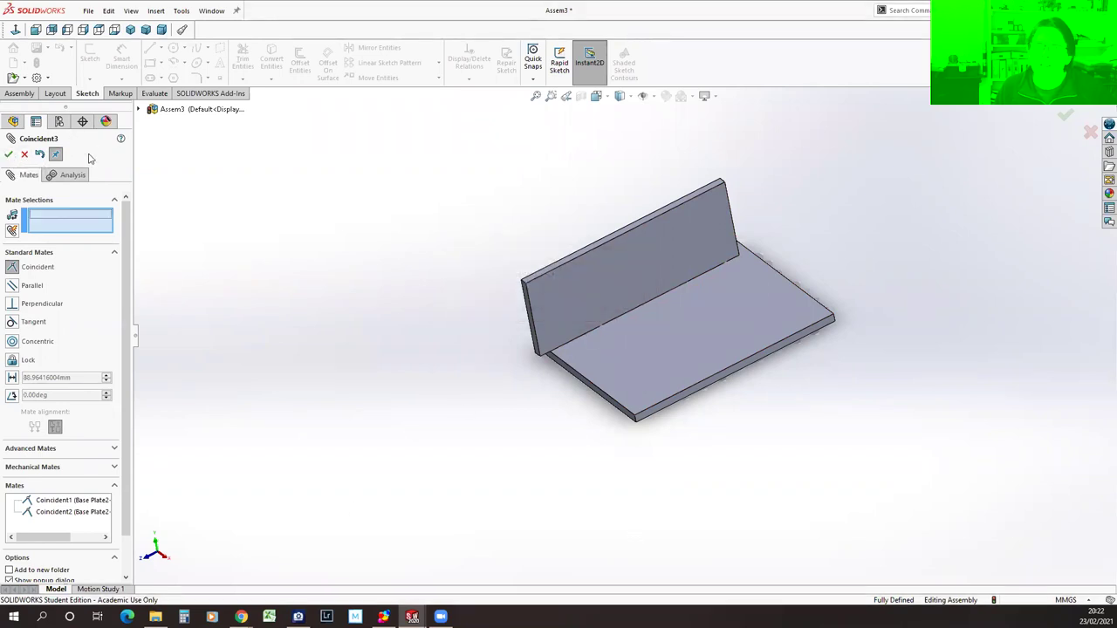
{"action": "left_click", "coordinate": [25, 154]}
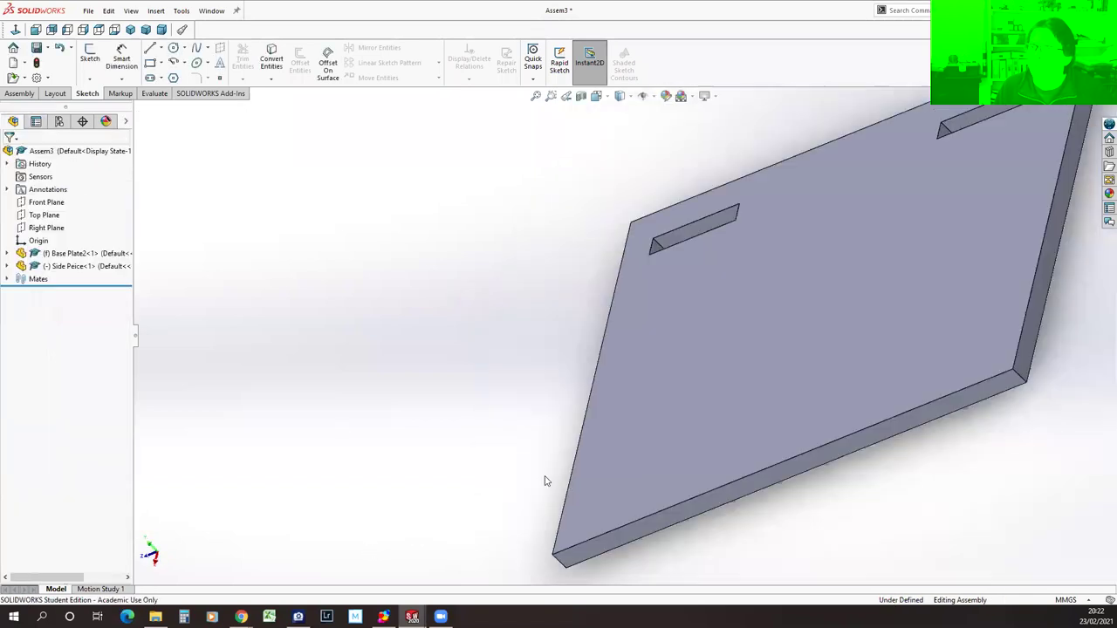
Mate the outer end face of the side piece's tab coincident with the base plate slot's outer end wall, using anti-aligned alignment.
{"action": "middle_click_drag", "start_coordinate": [947, 506], "coordinate": [1022, 433]}
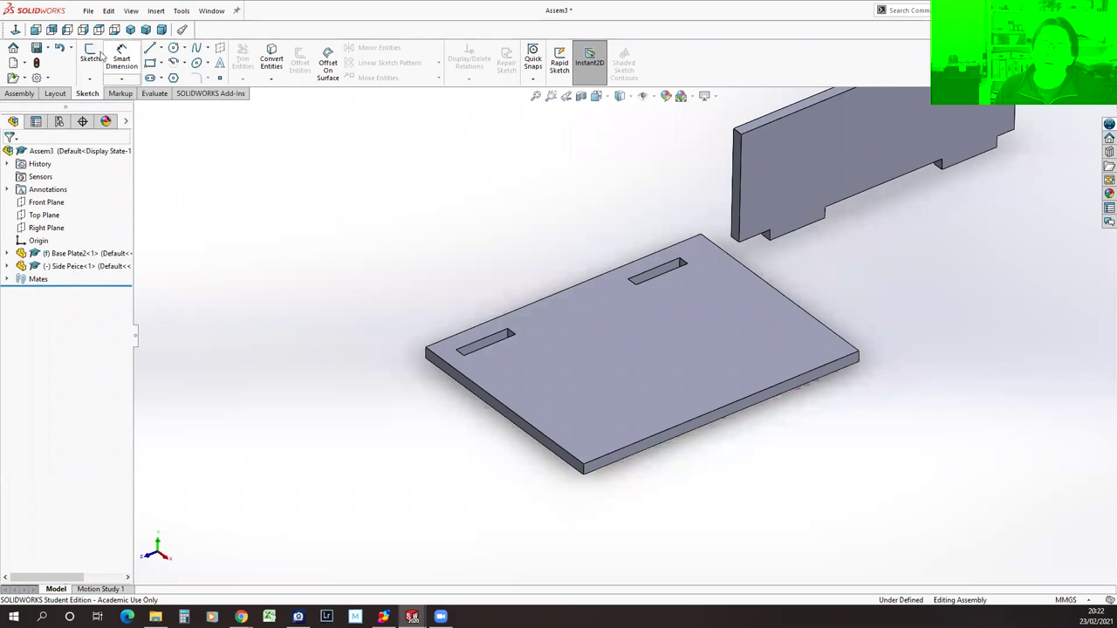
{"action": "left_click", "coordinate": [25, 94]}
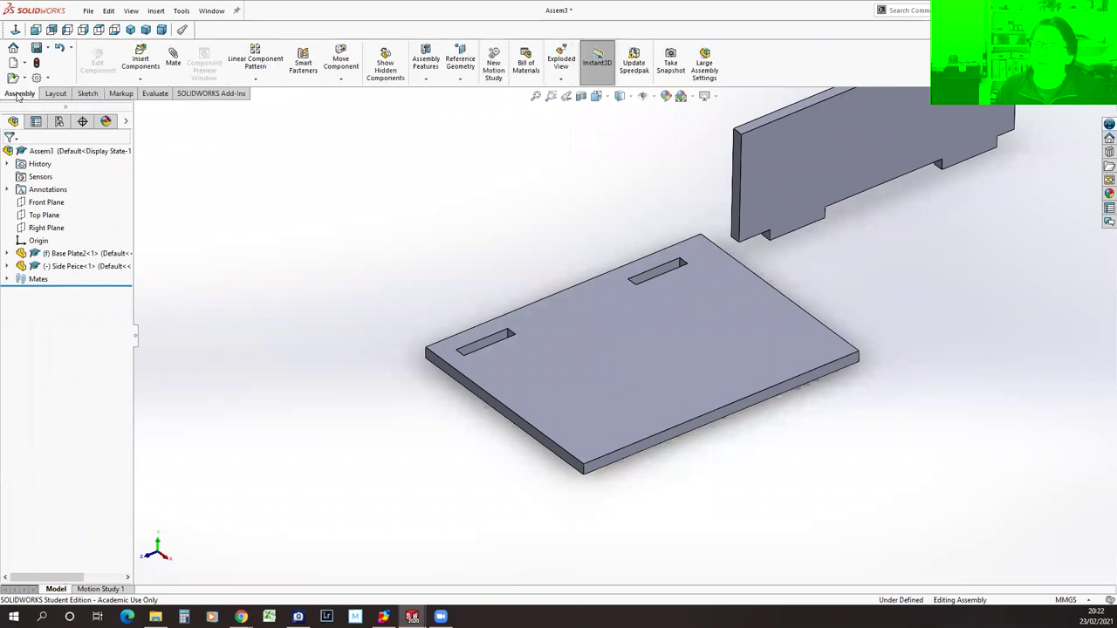
{"action": "left_click", "coordinate": [172, 56]}
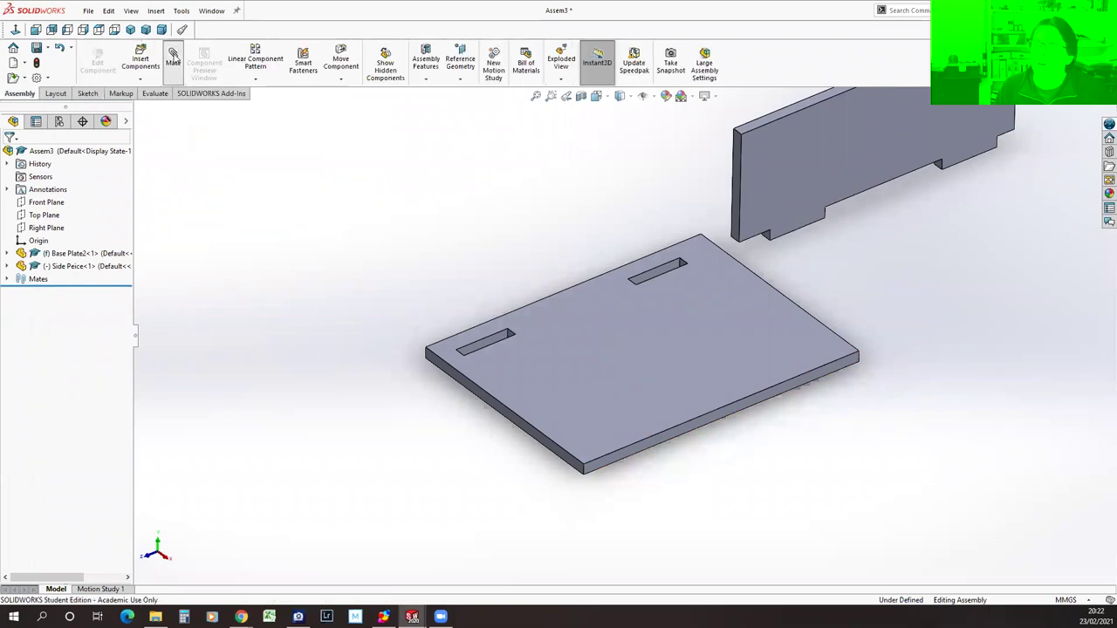
{"action": "left_click_drag", "start_coordinate": [740, 197], "coordinate": [822, 150]}
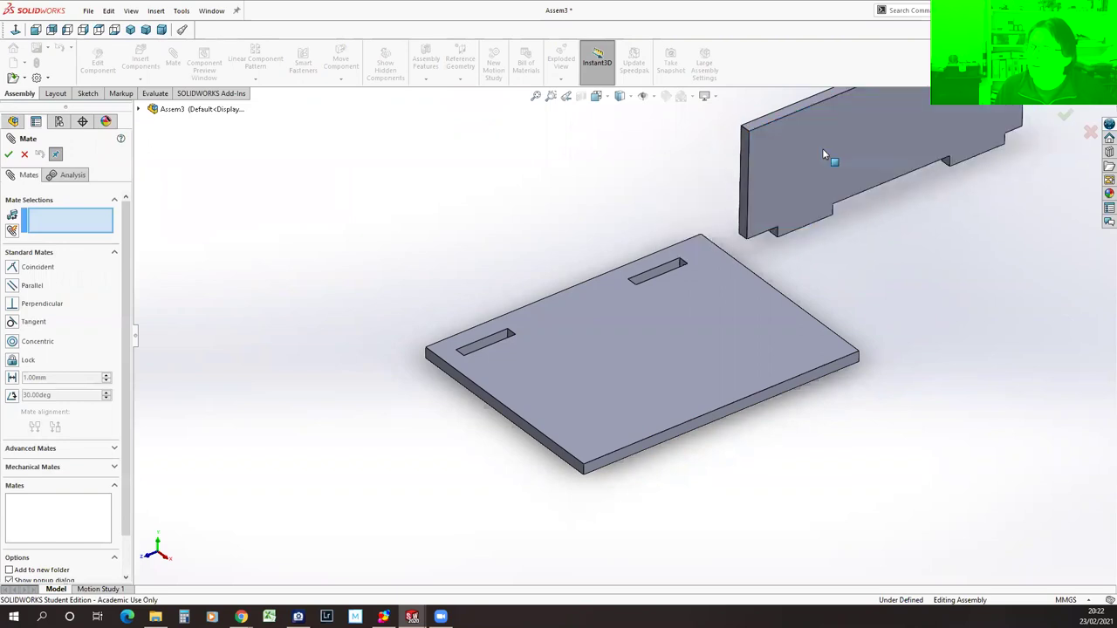
{"action": "left_click", "coordinate": [773, 233]}
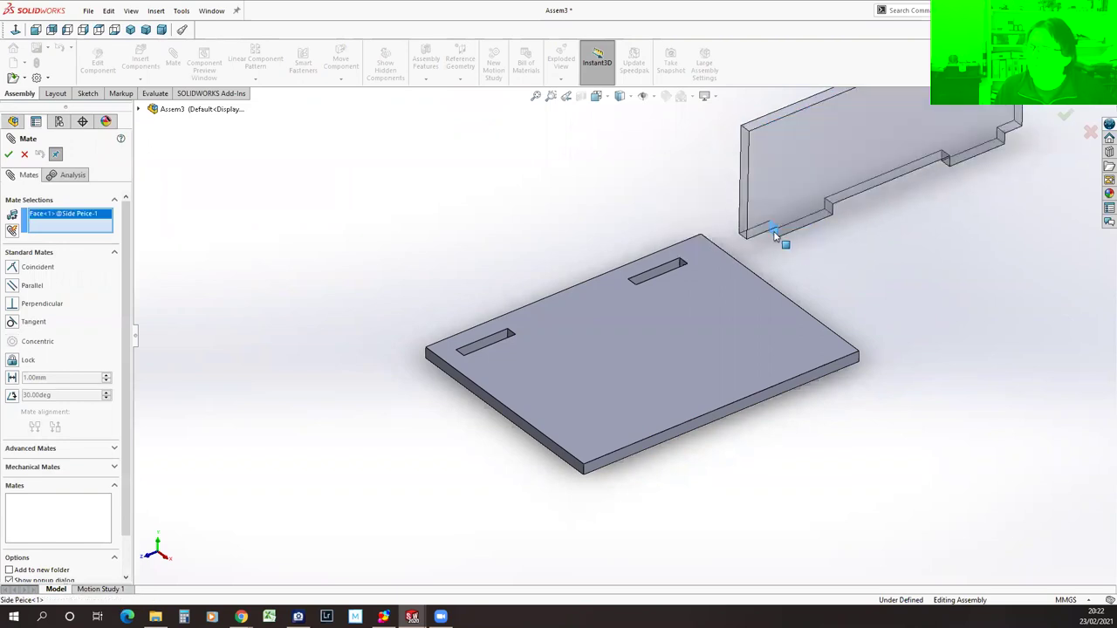
{"action": "left_click", "coordinate": [684, 265]}
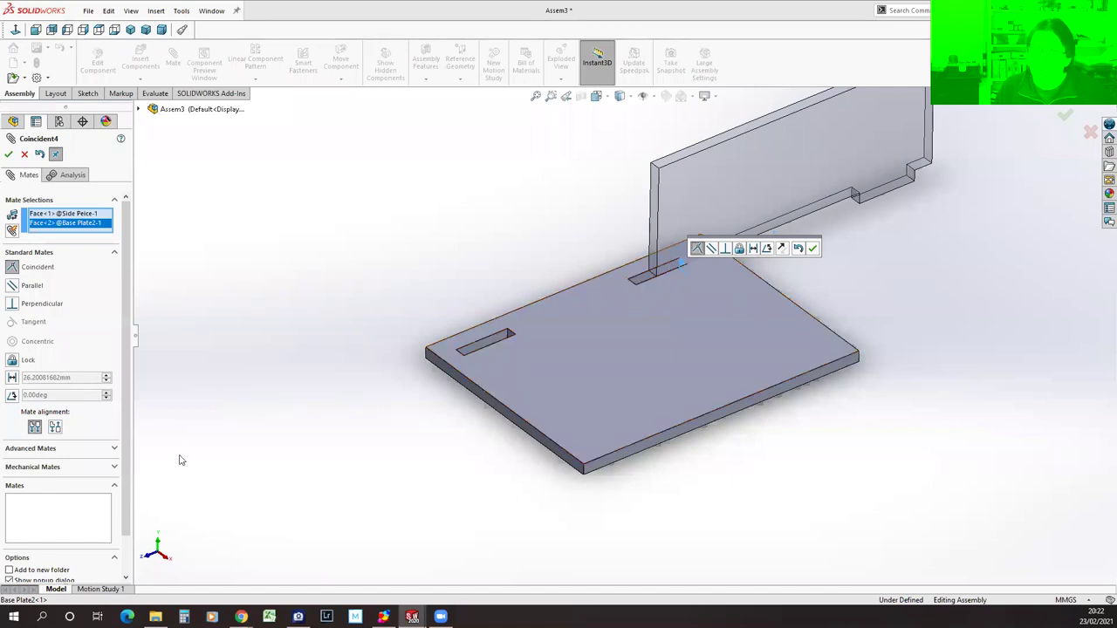
{"action": "left_click", "coordinate": [55, 428]}
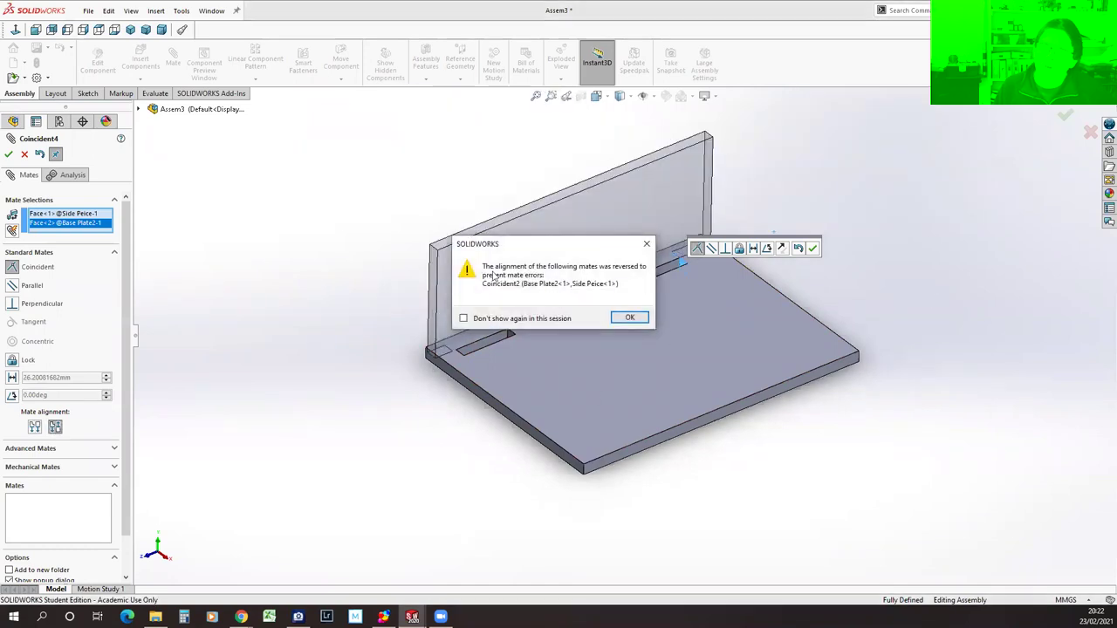
{"action": "left_click", "coordinate": [644, 322]}
{"action": "middle_click_drag", "start_coordinate": [461, 430], "coordinate": [475, 404]}
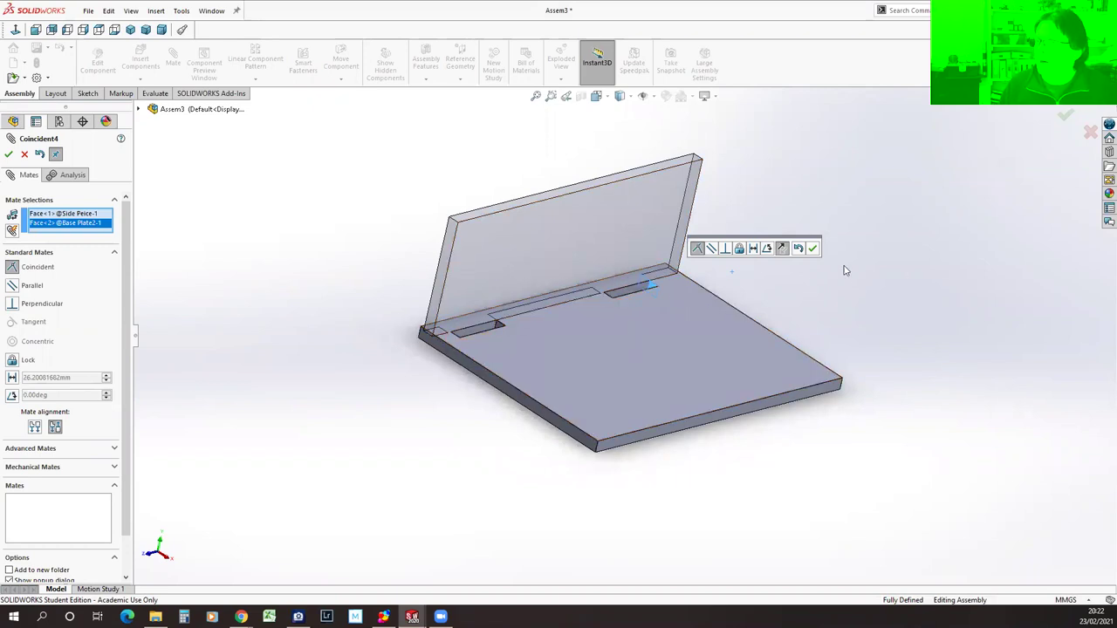
{"action": "left_click", "coordinate": [812, 250]}
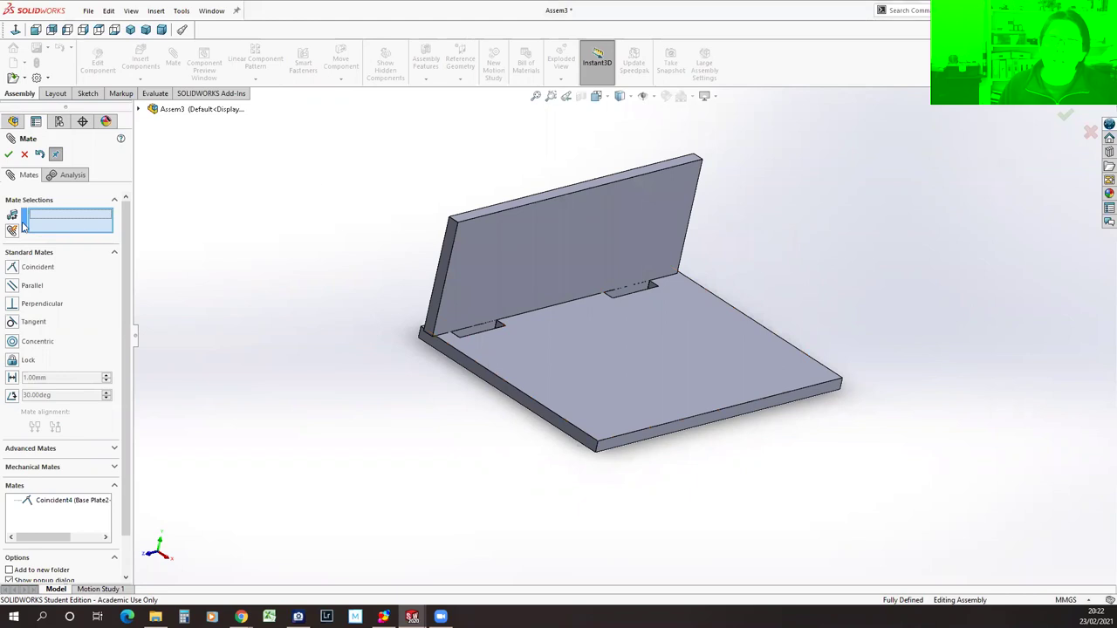
{"action": "left_click", "coordinate": [9, 153]}
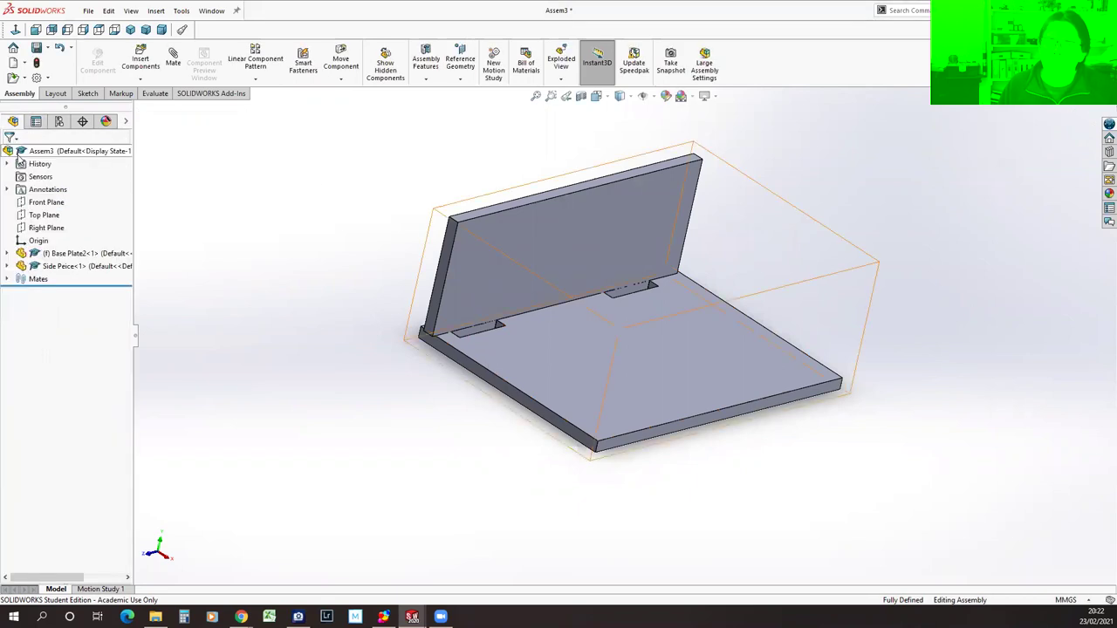
Edit the Coincident2 mate between the slot wall and the side piece, removing the side piece's broad face from its selections.
{"action": "left_click", "coordinate": [7, 279]}
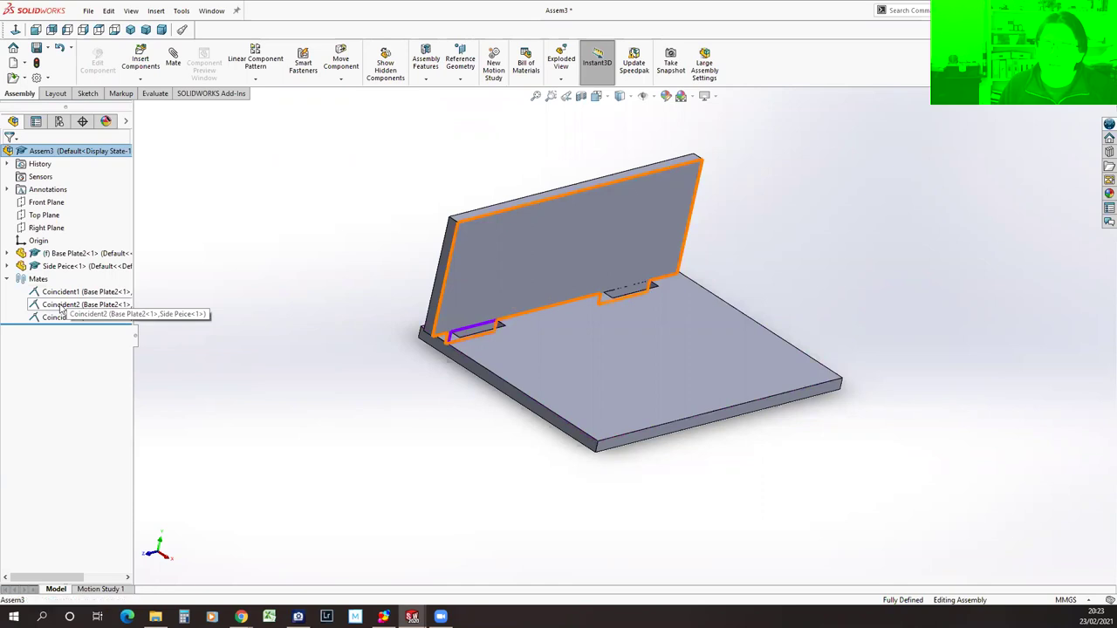
{"action": "left_click", "coordinate": [61, 305]}
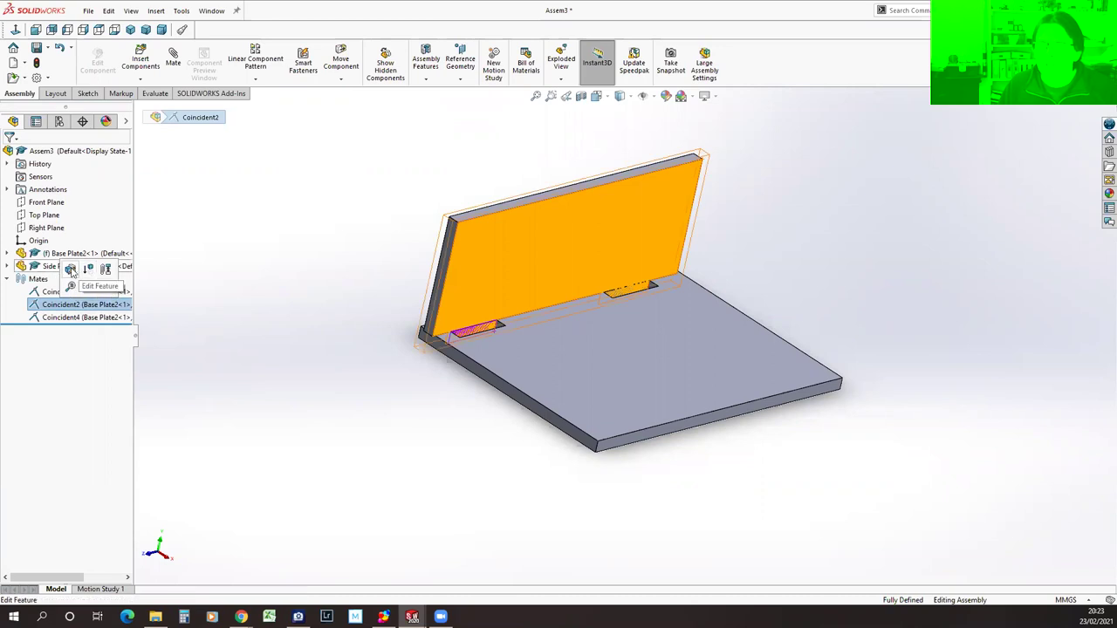
{"action": "left_click", "coordinate": [70, 270]}
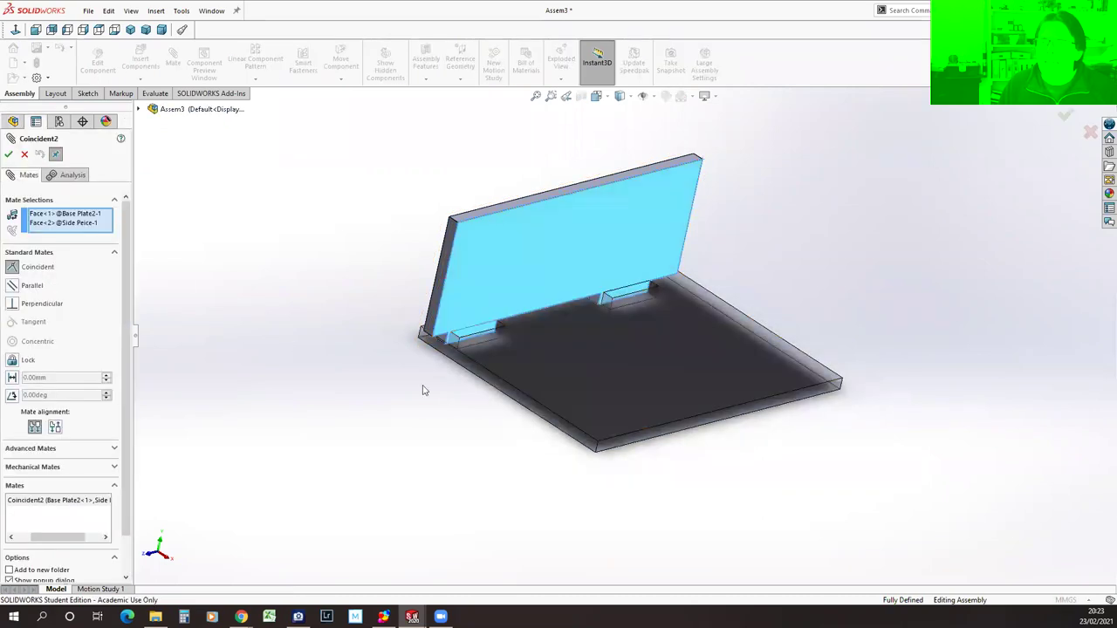
{"action": "scroll", "coordinate": [529, 404], "scroll_direction": "down", "scroll_amount": 3}
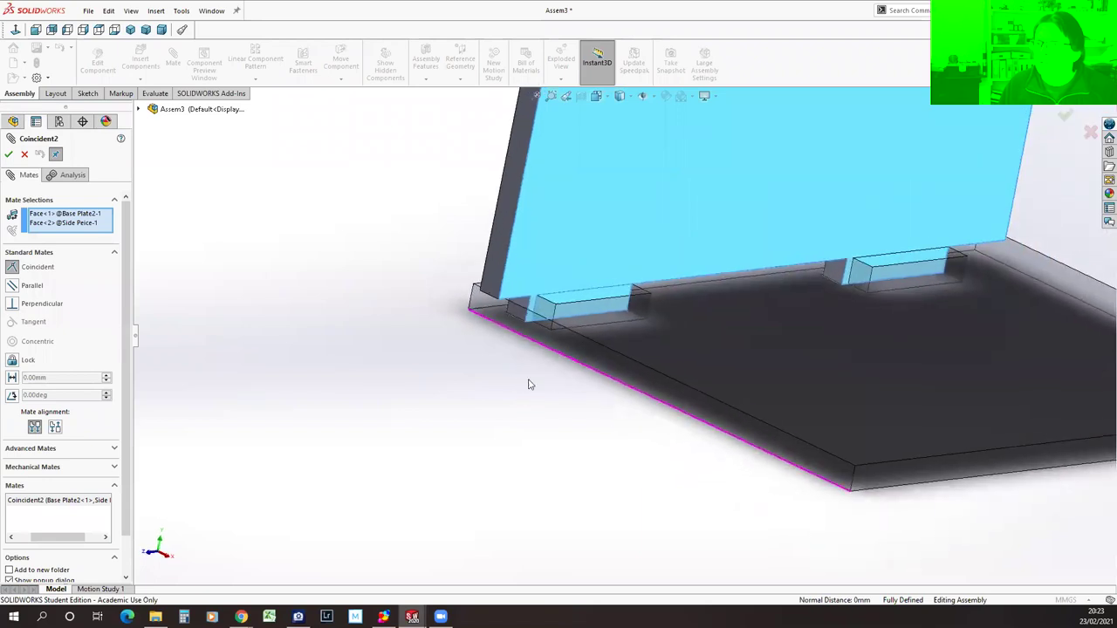
{"action": "left_click", "coordinate": [75, 224]}
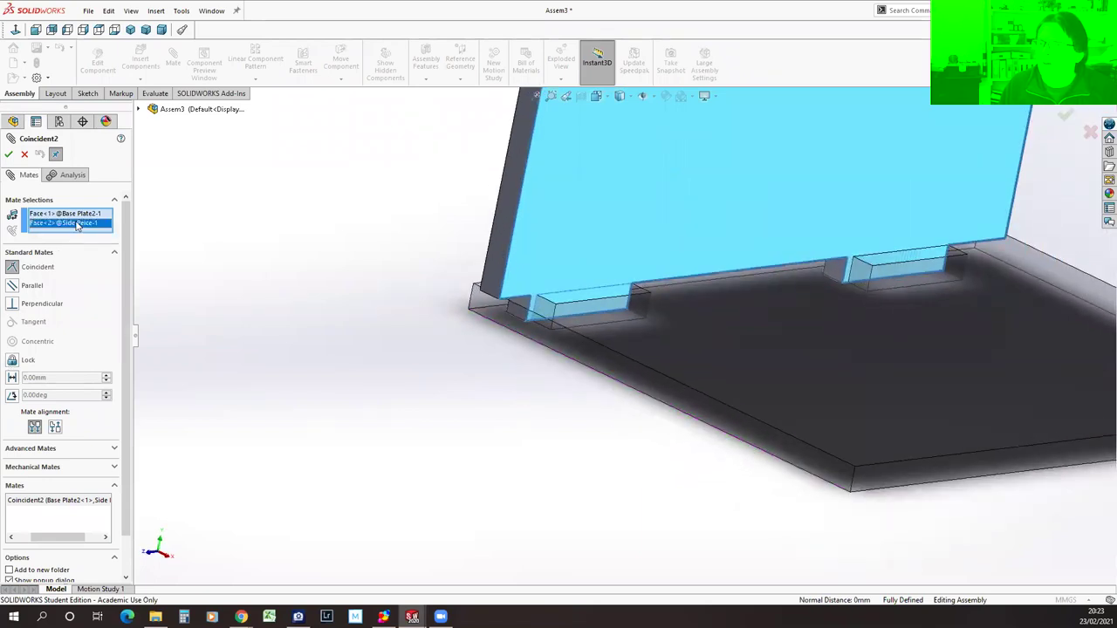
{"action": "left_click", "coordinate": [73, 214]}
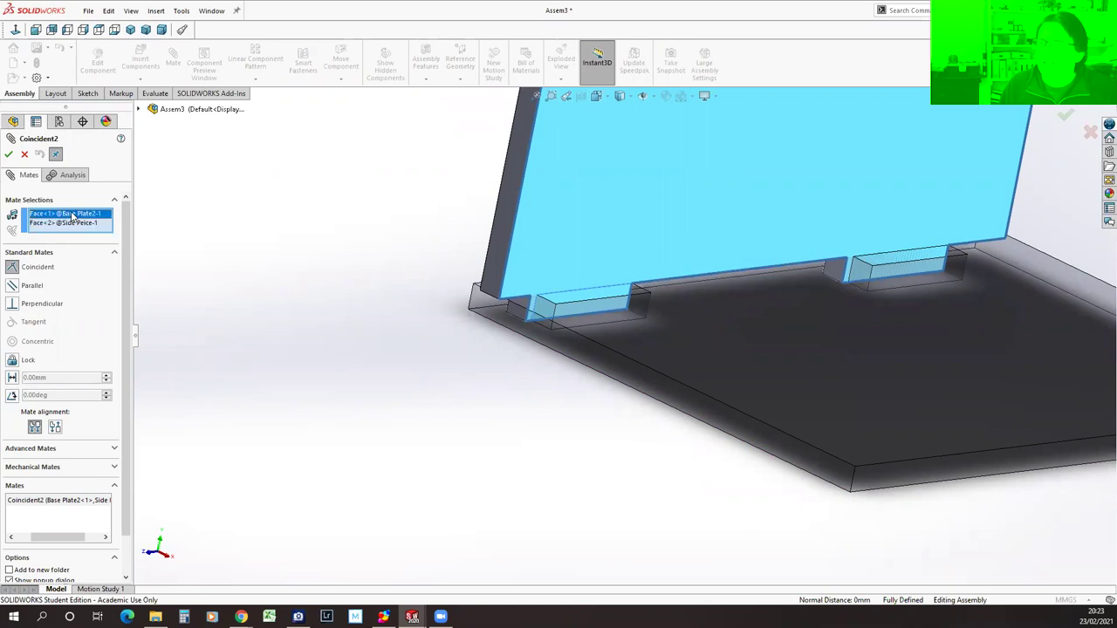
{"action": "left_click", "coordinate": [70, 224]}
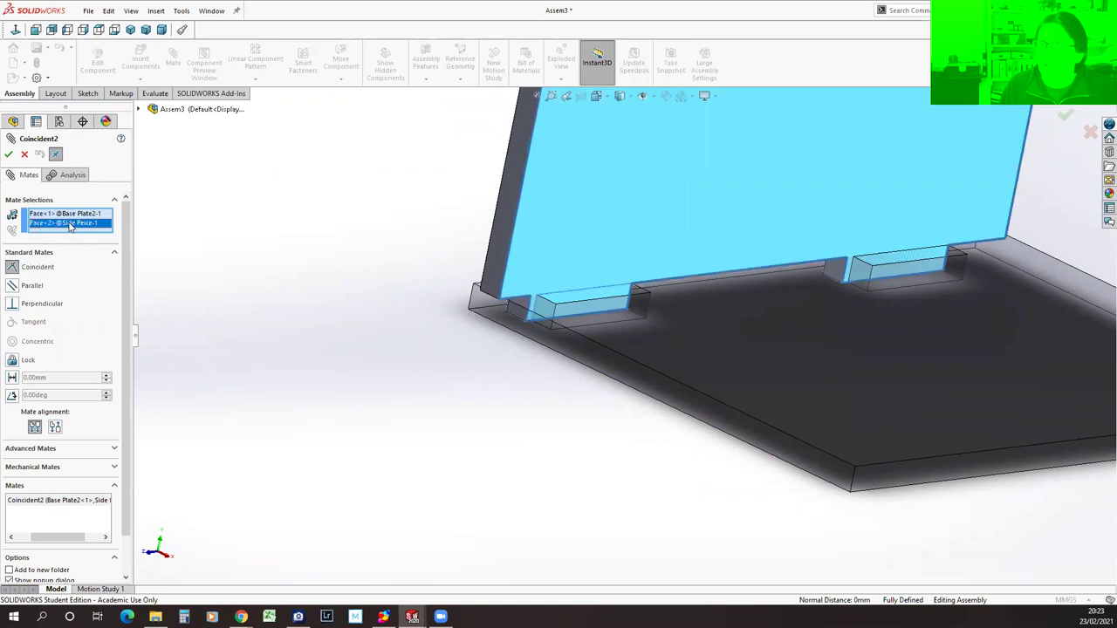
{"action": "right_click", "coordinate": [70, 225]}
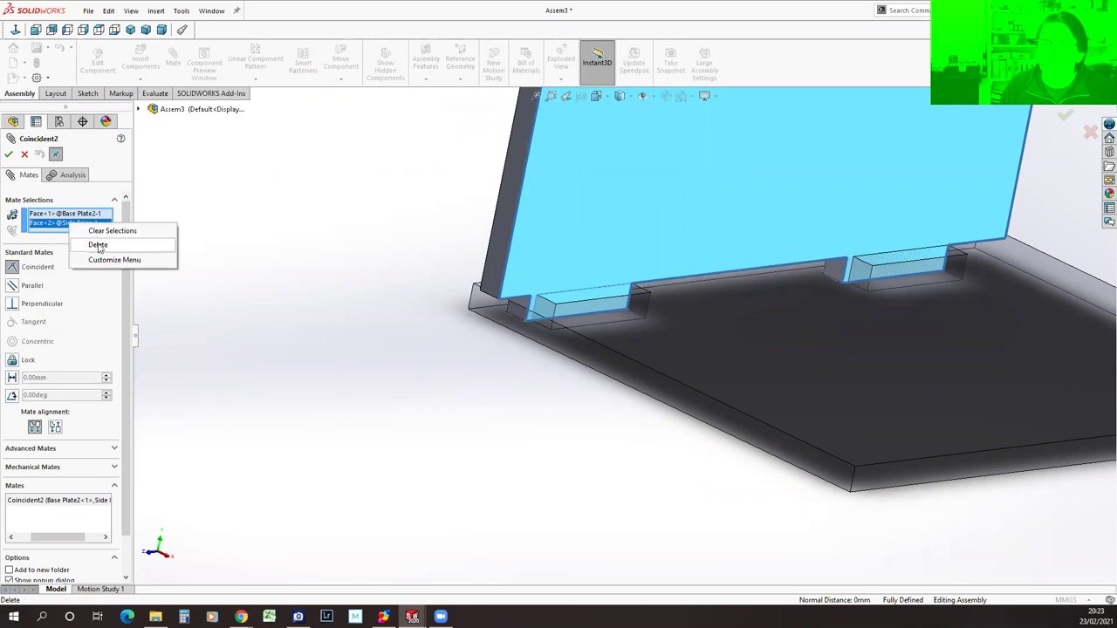
{"action": "left_click", "coordinate": [97, 245]}
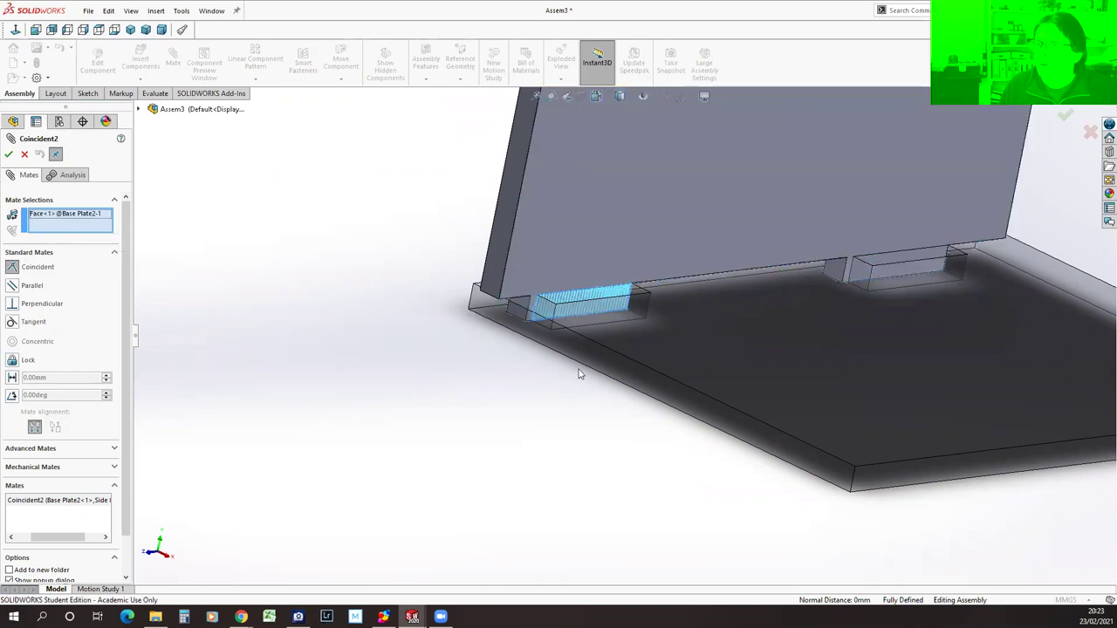
Select the side piece's opposite broad face for the coincident mate, set the alignment to anti-aligned, and accept the mate.
{"action": "middle_click_drag", "start_coordinate": [447, 429], "coordinate": [528, 478]}
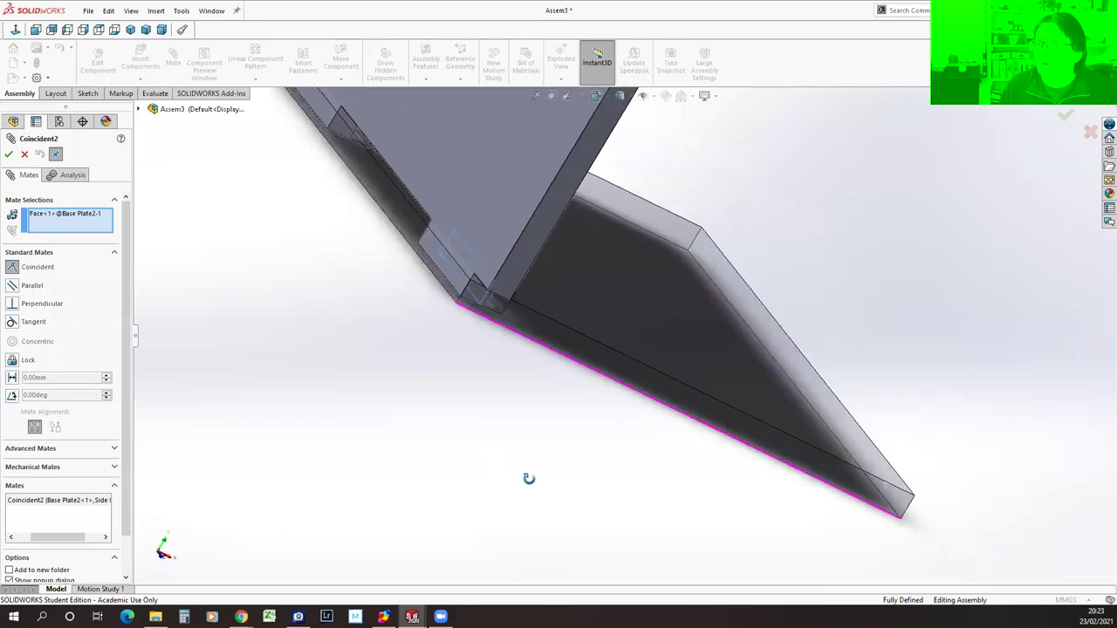
{"action": "left_click", "coordinate": [495, 164]}
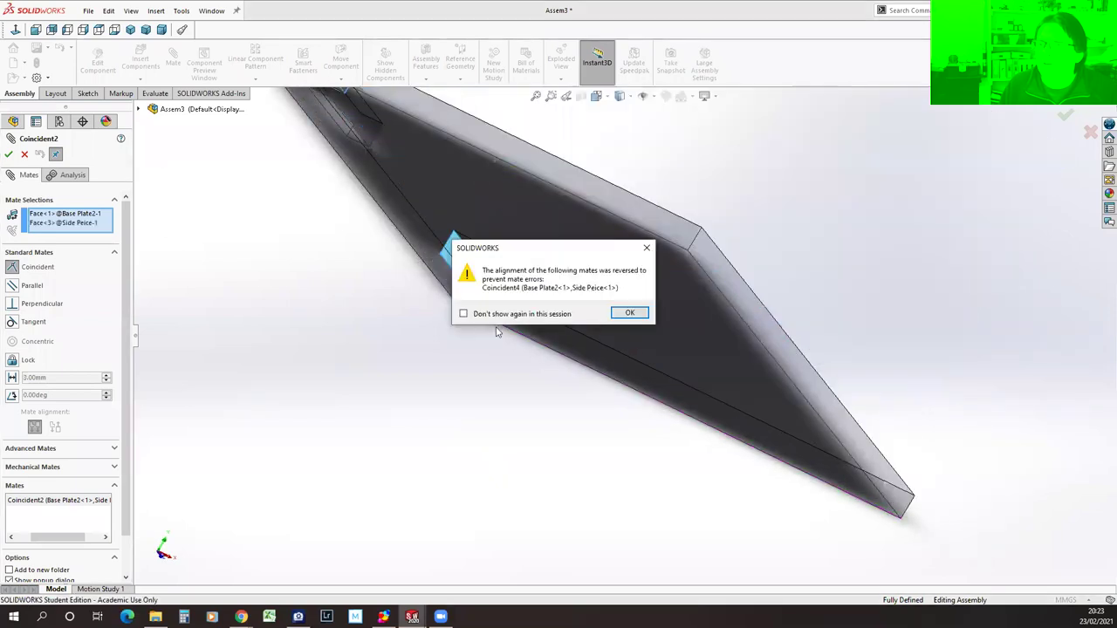
{"action": "middle_click_drag", "start_coordinate": [609, 427], "coordinate": [518, 427]}
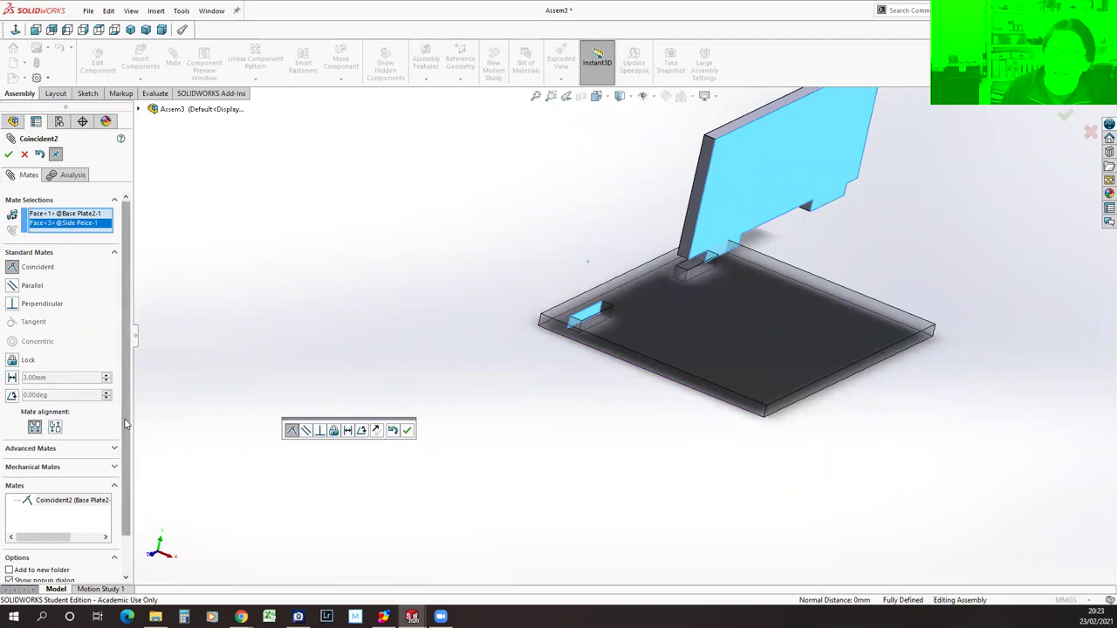
{"action": "left_click", "coordinate": [55, 428]}
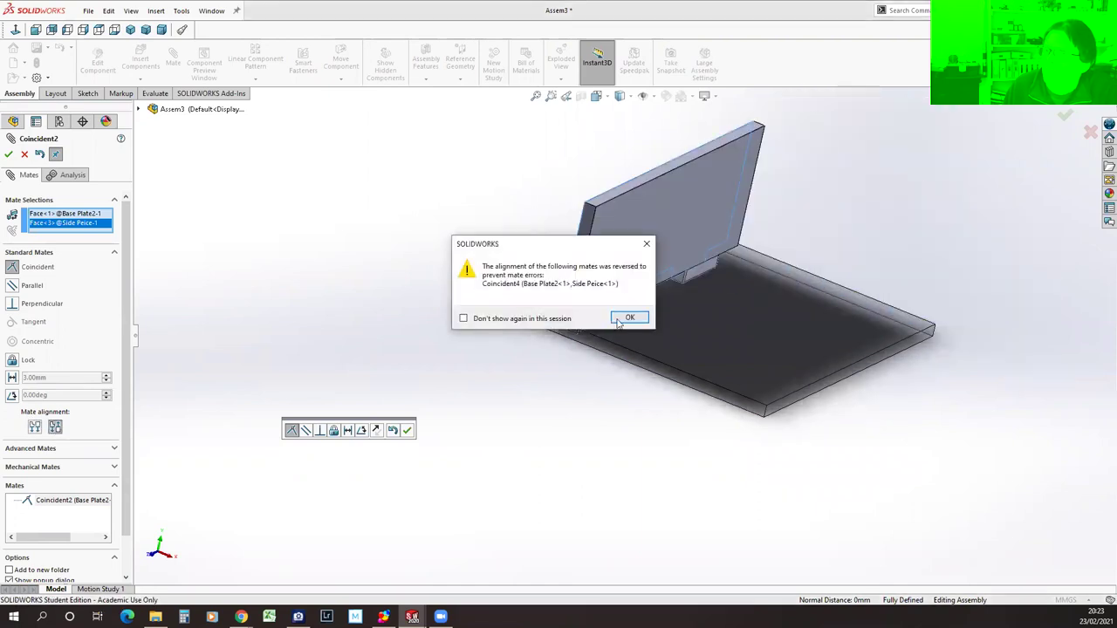
{"action": "left_click", "coordinate": [616, 318]}
{"action": "middle_click_drag", "start_coordinate": [608, 393], "coordinate": [537, 446]}
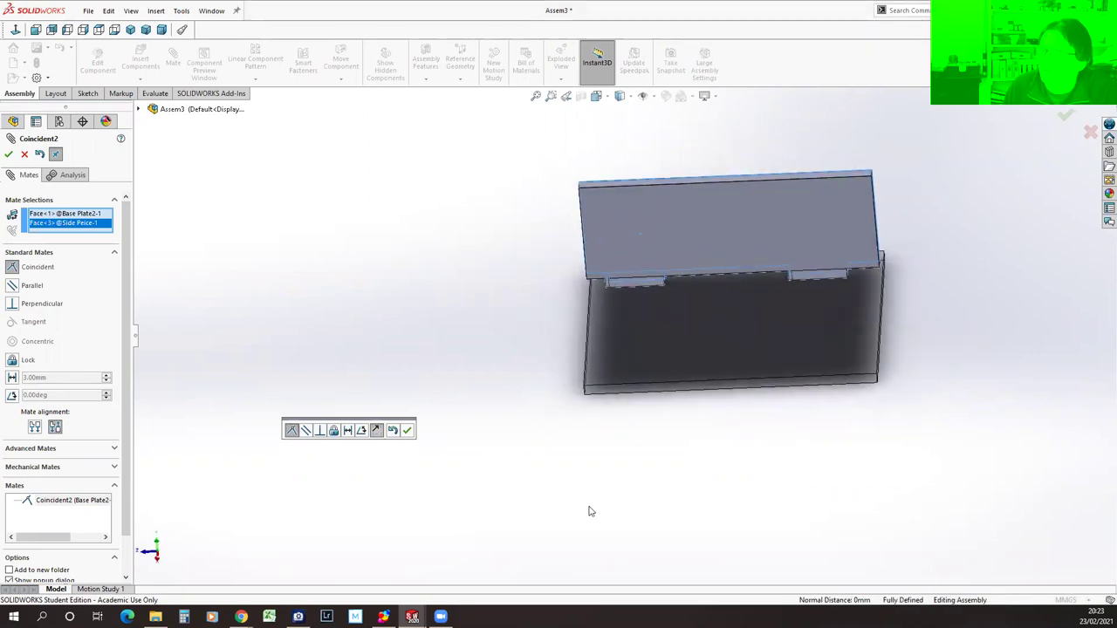
{"action": "left_click", "coordinate": [407, 430]}
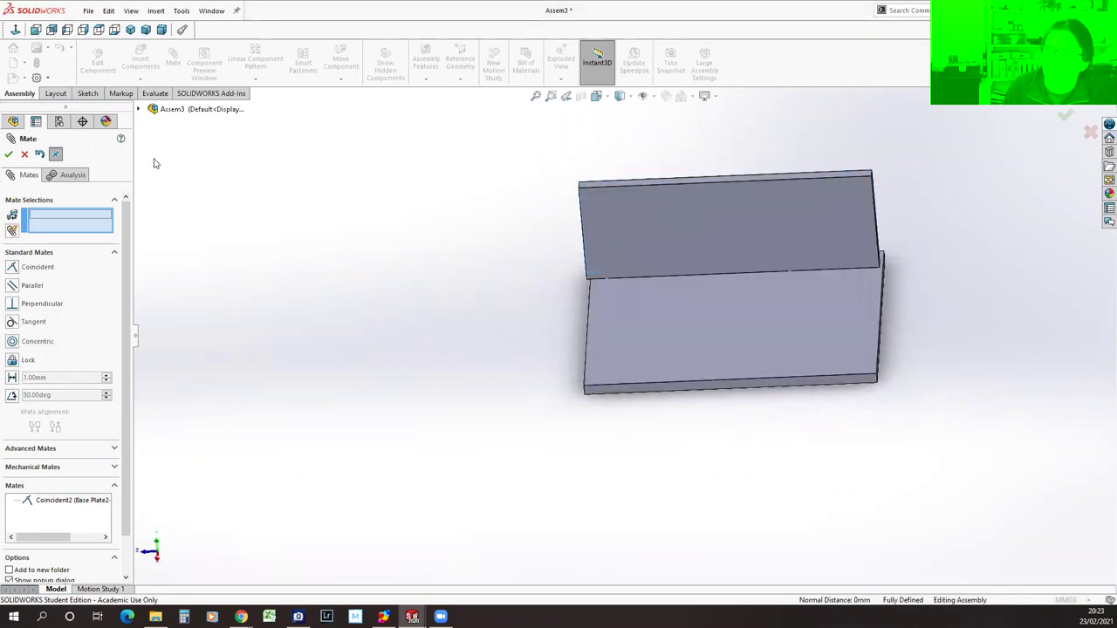
{"action": "left_click", "coordinate": [8, 154]}
Open the side piece part from the assembly and display the dimensions of its tab extrusion, Boss-Extrude2.
{"action": "middle_click_drag", "start_coordinate": [794, 474], "coordinate": [811, 418]}
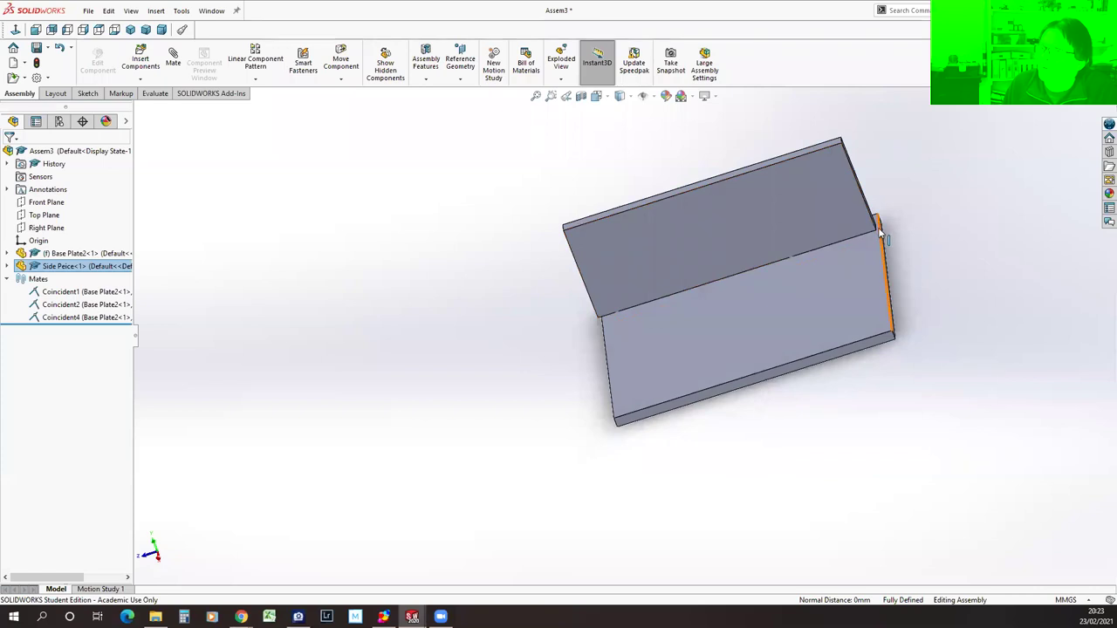
{"action": "middle_click_drag", "start_coordinate": [532, 393], "coordinate": [723, 446]}
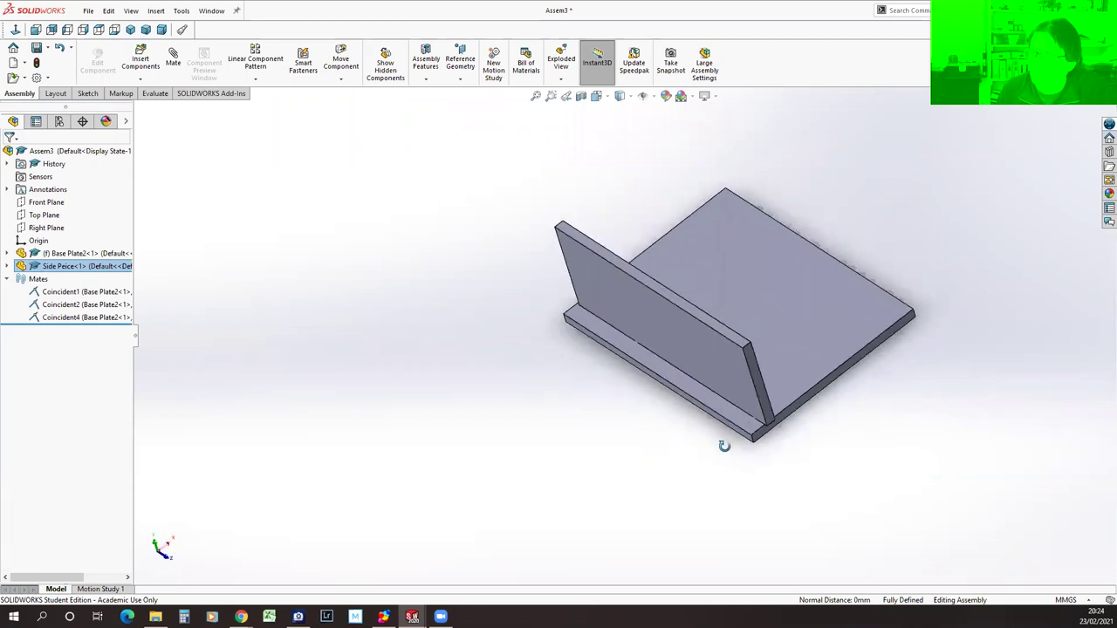
{"action": "scroll", "coordinate": [715, 380], "scroll_direction": "down", "scroll_amount": 2}
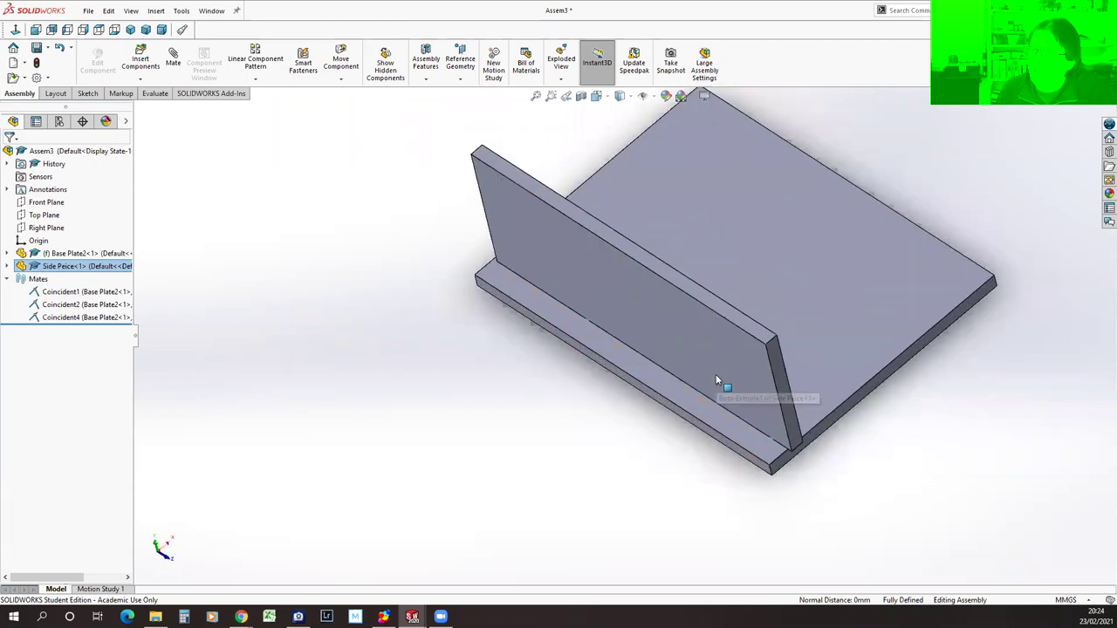
{"action": "scroll", "coordinate": [715, 380], "scroll_direction": "down", "scroll_amount": 1}
{"action": "mouse_move", "coordinate": [486, 387]}
{"action": "middle_mouse_down"}
{"action": "mouse_move", "coordinate": [465, 369]}
{"action": "mouse_move", "coordinate": [477, 391]}
{"action": "middle_mouse_up"}
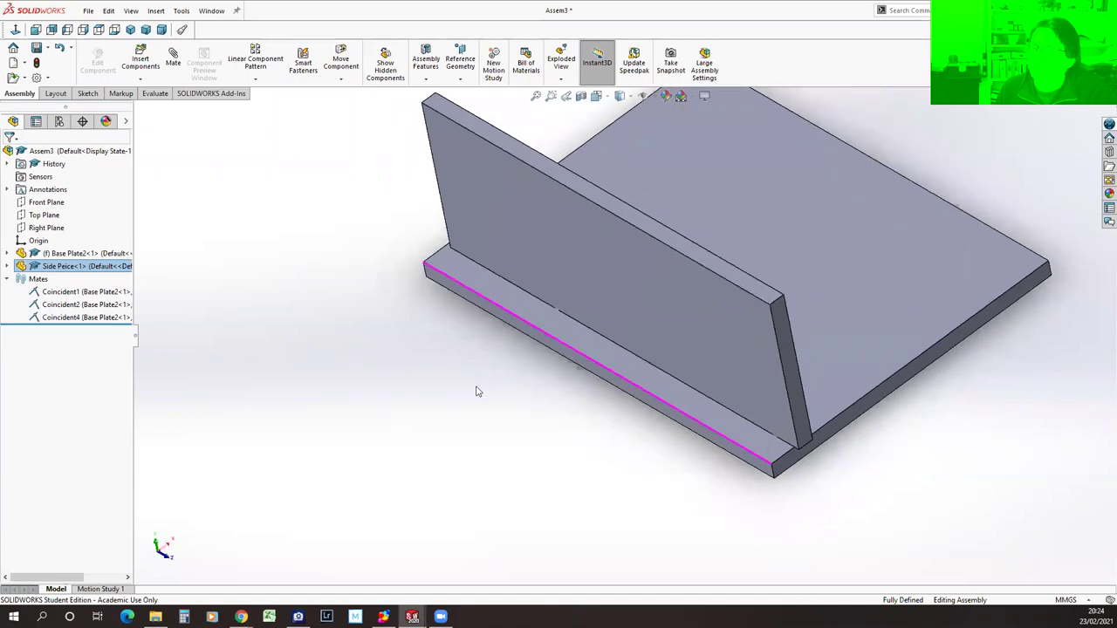
{"action": "scroll", "coordinate": [498, 367], "scroll_direction": "up", "scroll_amount": 1}
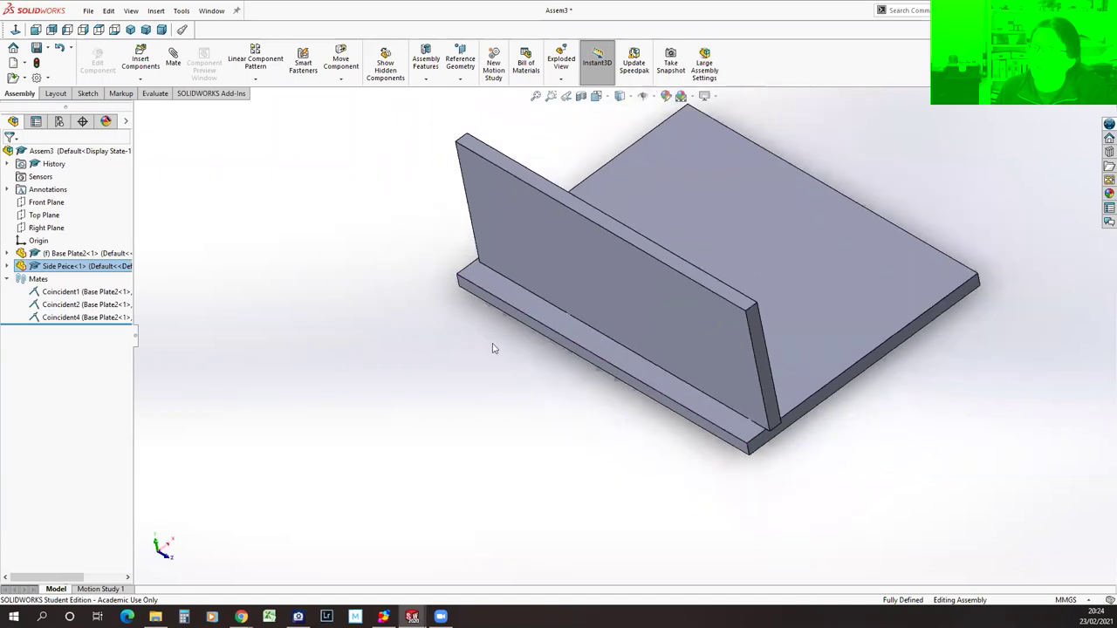
{"action": "left_click", "coordinate": [647, 294]}
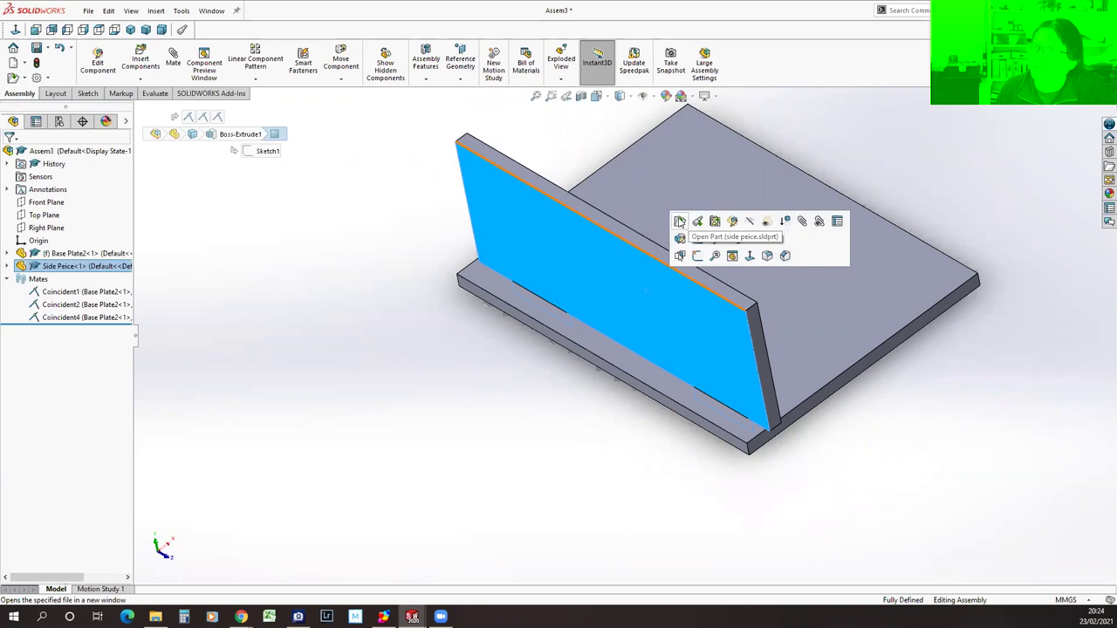
{"action": "left_click", "coordinate": [679, 221]}
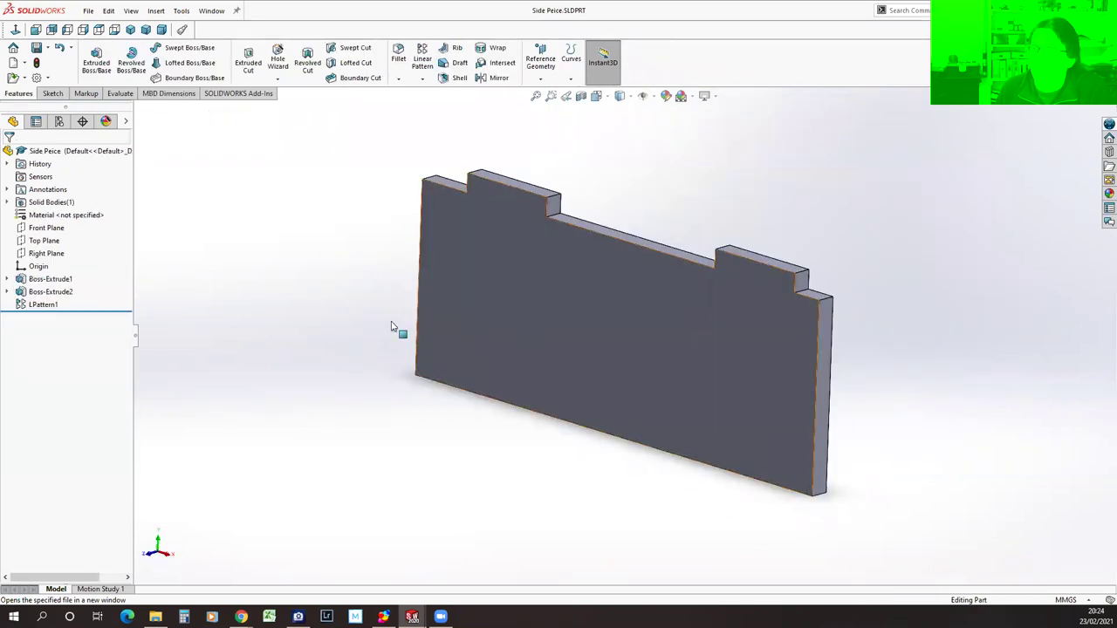
{"action": "left_click", "coordinate": [20, 295]}
{"action": "middle_click_drag", "start_coordinate": [920, 335], "coordinate": [921, 483]}
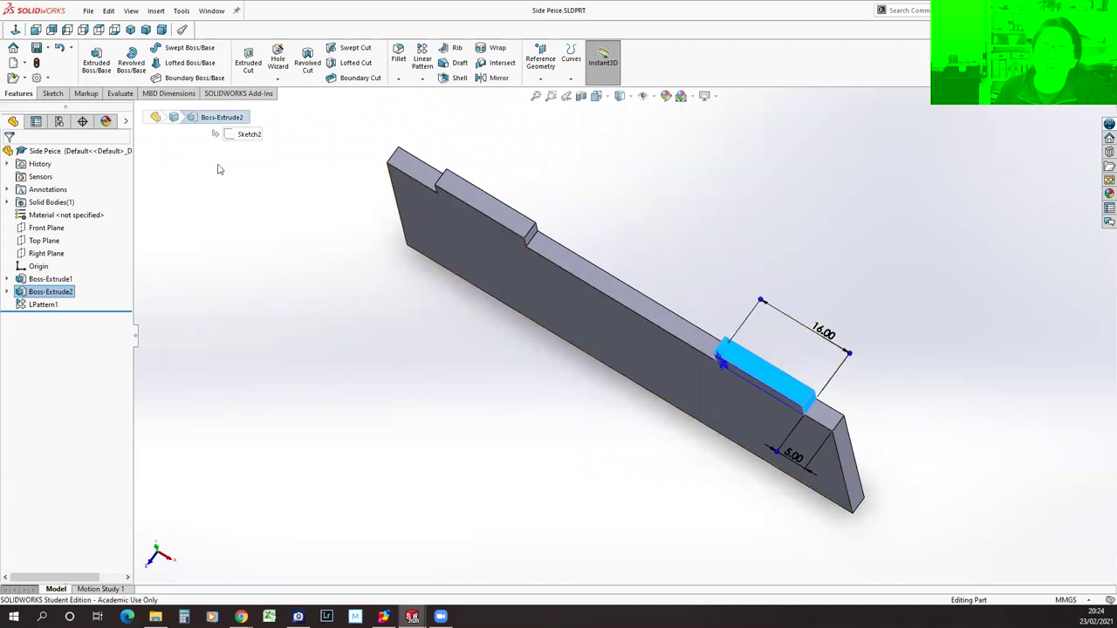
Switch to the Base Plate2 part and display the dimensions of its slot cut for comparison with the tab.
{"action": "left_click", "coordinate": [214, 13]}
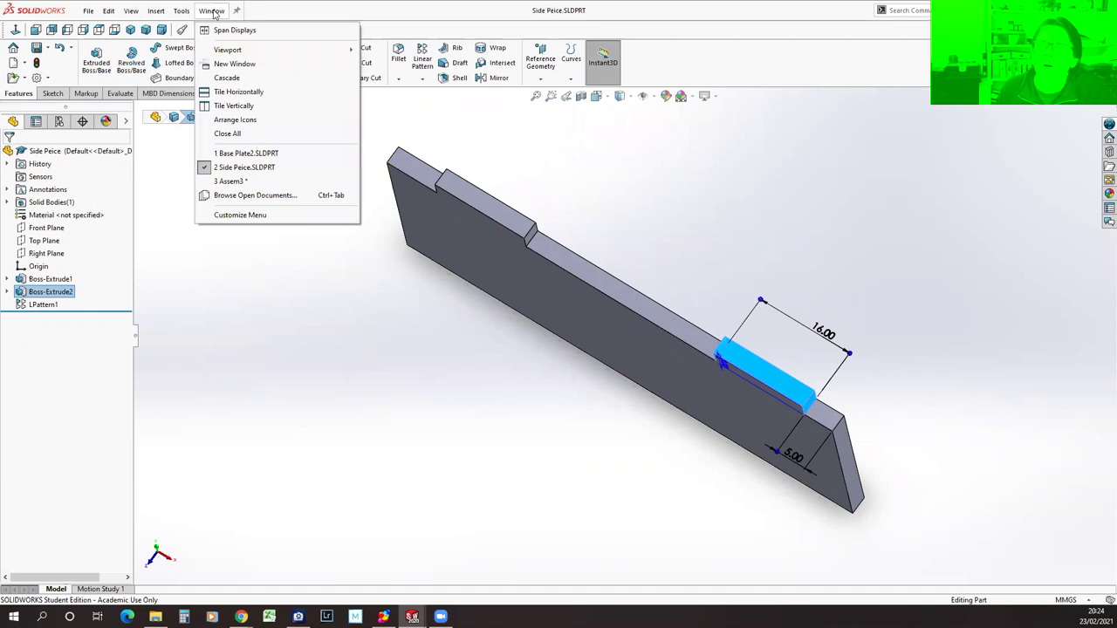
{"action": "left_click", "coordinate": [245, 155]}
{"action": "left_click", "coordinate": [48, 292]}
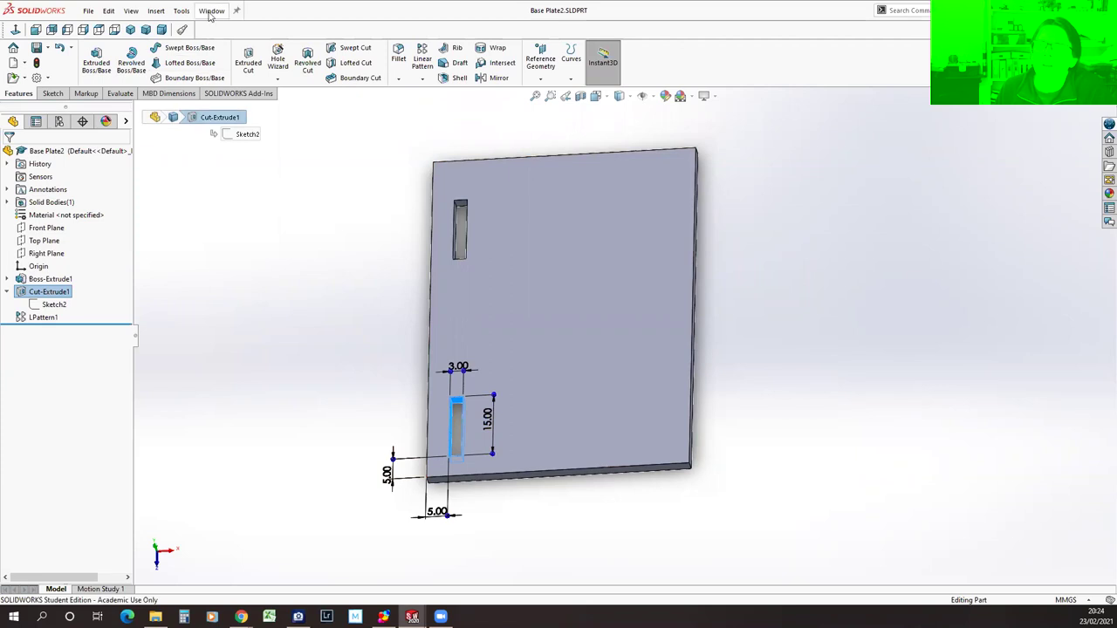
Return to the side piece part and set the length of the Boss-Extrude2 tab to 15 mm.
{"action": "left_click", "coordinate": [211, 11]}
{"action": "left_click", "coordinate": [237, 167]}
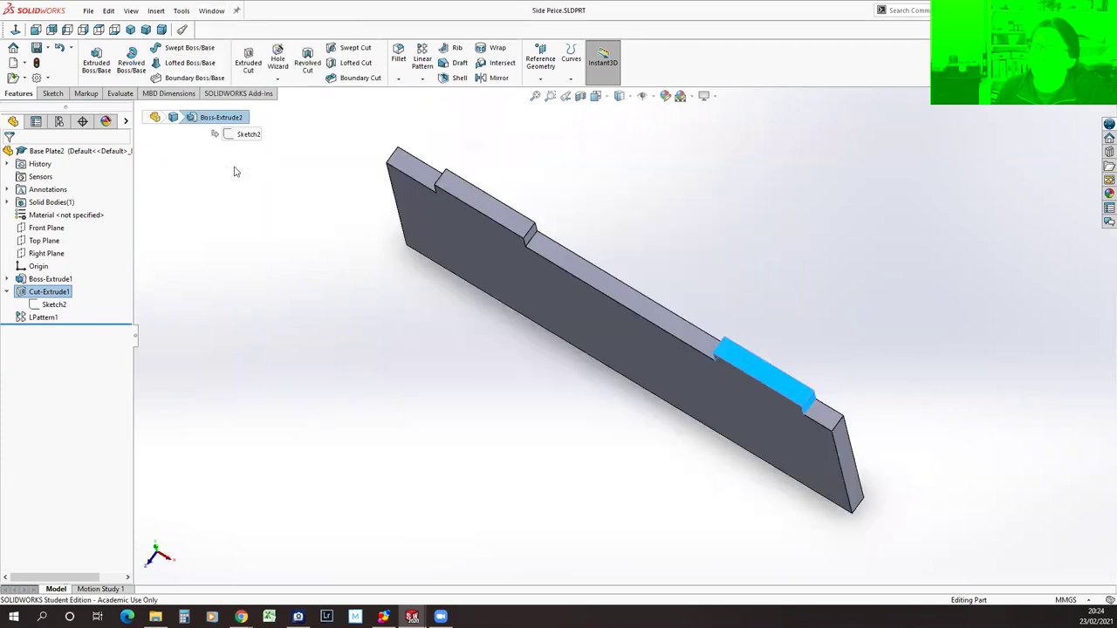
{"action": "left_click", "coordinate": [51, 291]}
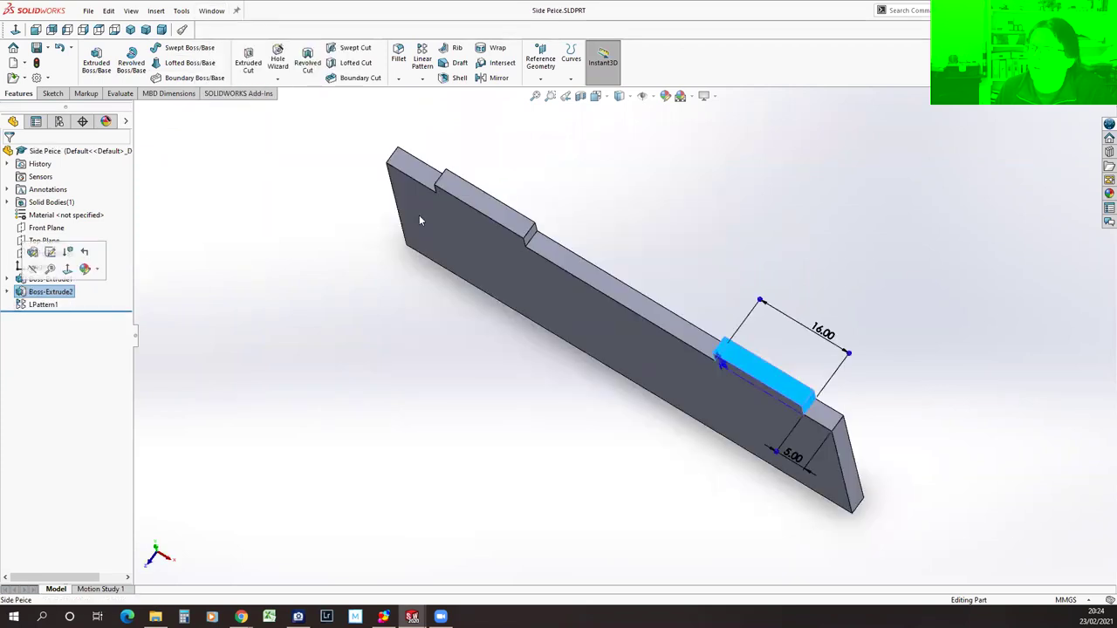
{"action": "left_click", "coordinate": [824, 335]}
{"action": "type", "text": "15"}
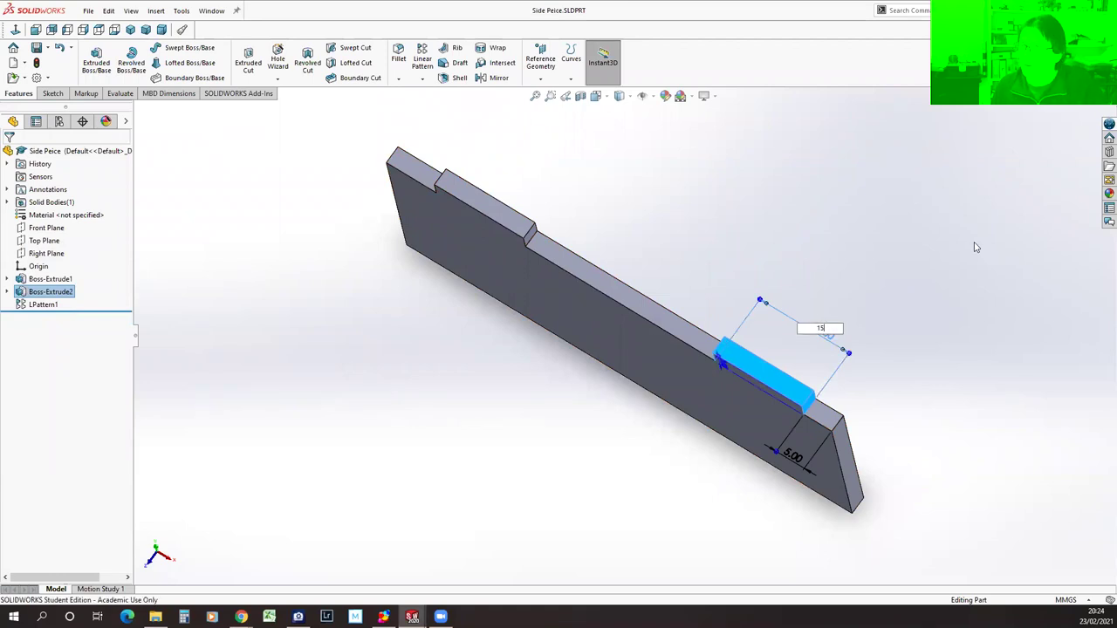
{"action": "key", "text": "Return"}
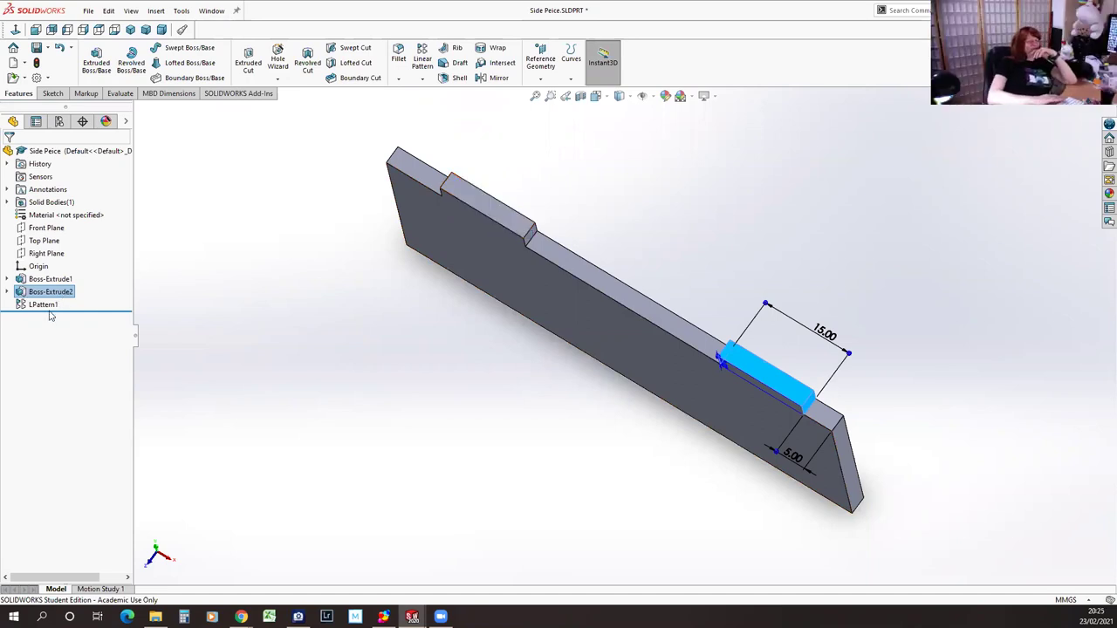
Return to the Assem3 assembly and examine the fit of the side piece's tabs in the base plate slots from below and above.
{"action": "left_click", "coordinate": [212, 13]}
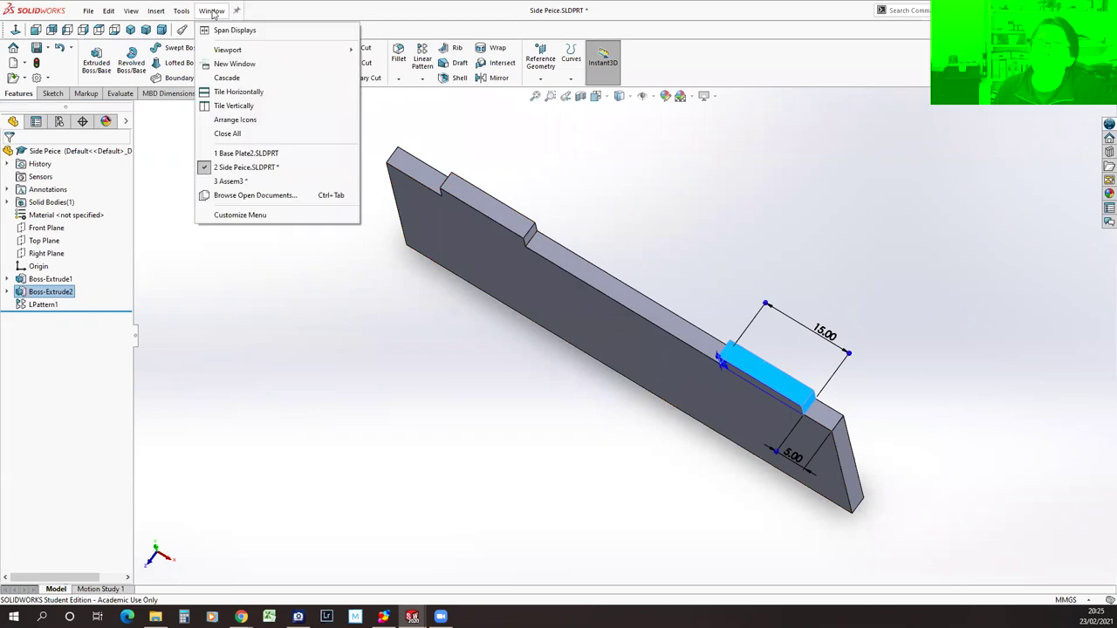
{"action": "left_click", "coordinate": [232, 181]}
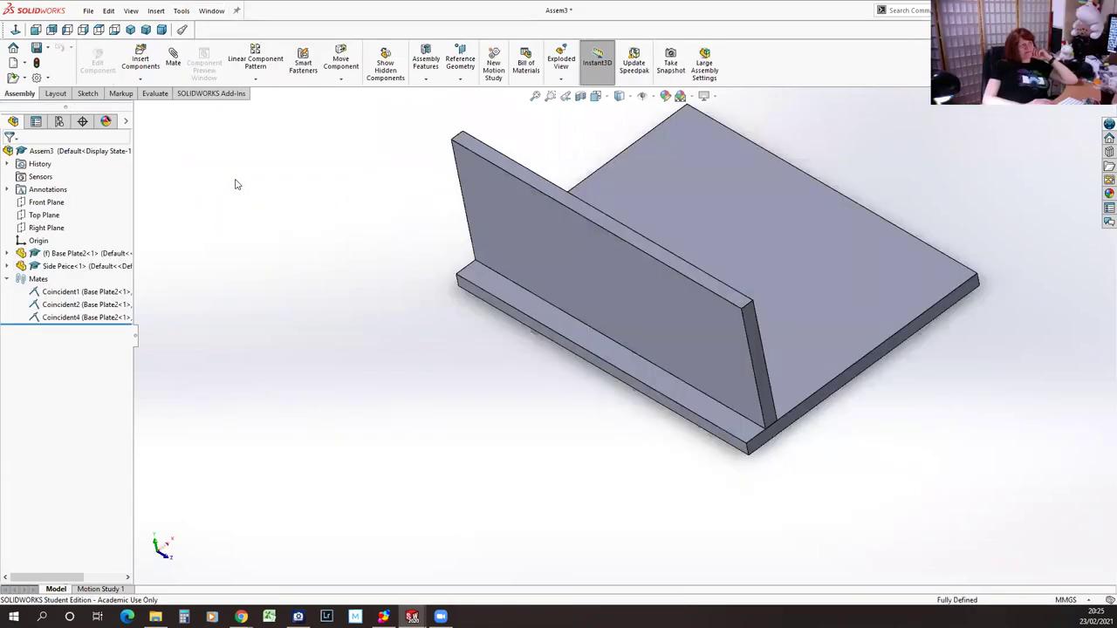
{"action": "middle_click_drag", "start_coordinate": [658, 515], "coordinate": [773, 524]}
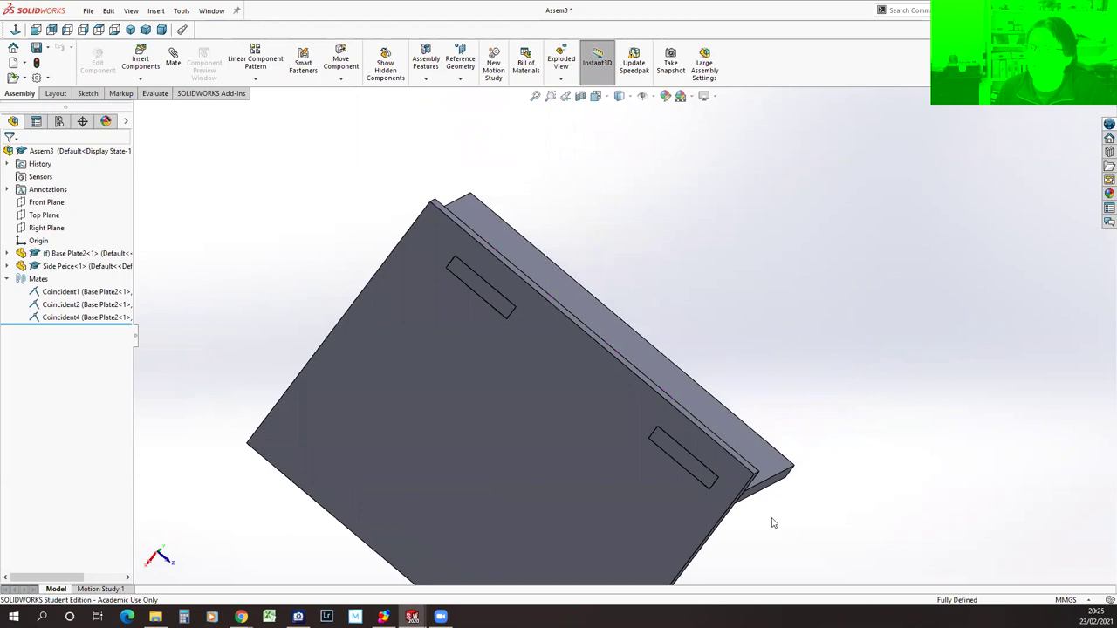
{"action": "middle_click_drag", "start_coordinate": [780, 257], "coordinate": [703, 583]}
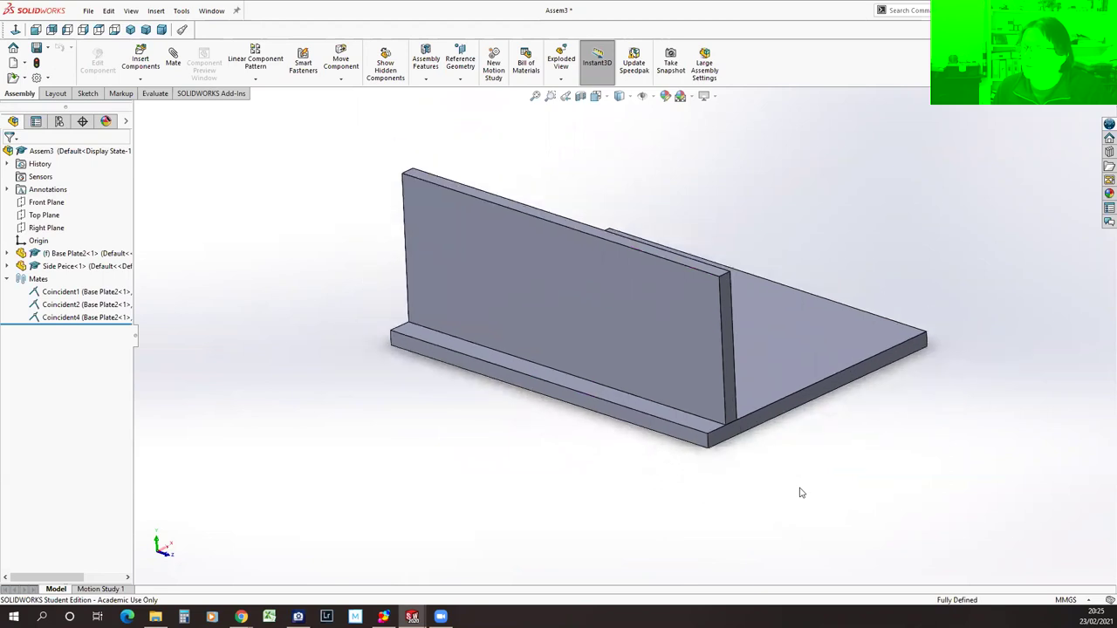
{"action": "middle_click_drag", "start_coordinate": [828, 485], "coordinate": [817, 527]}
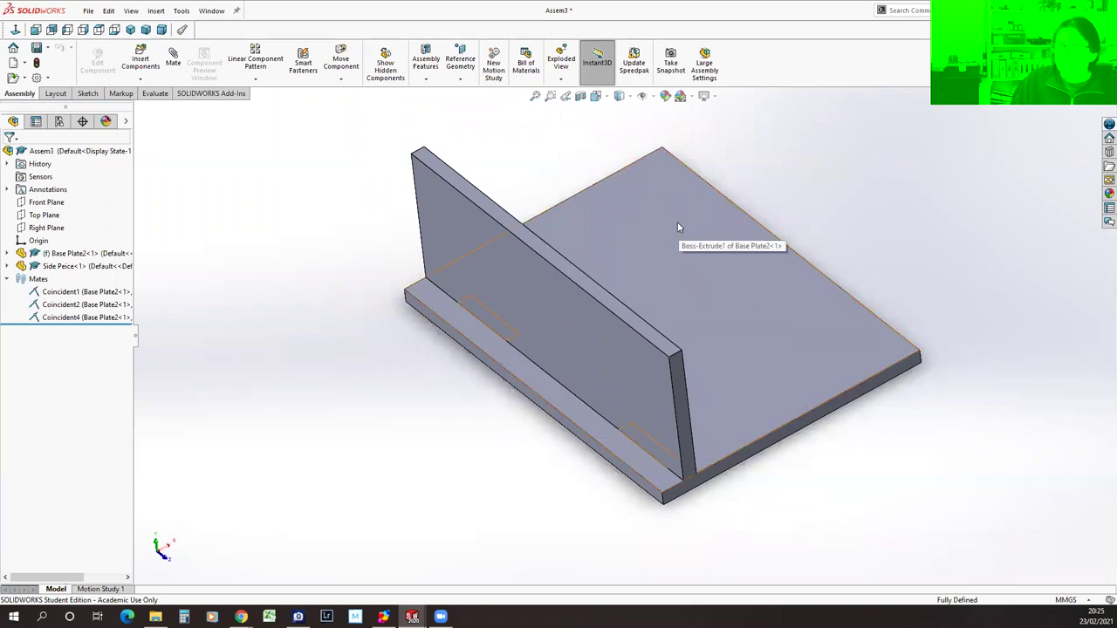
Save the assembly and its modified side piece part, naming the assembly file Basic2.
{"action": "left_click", "coordinate": [89, 11]}
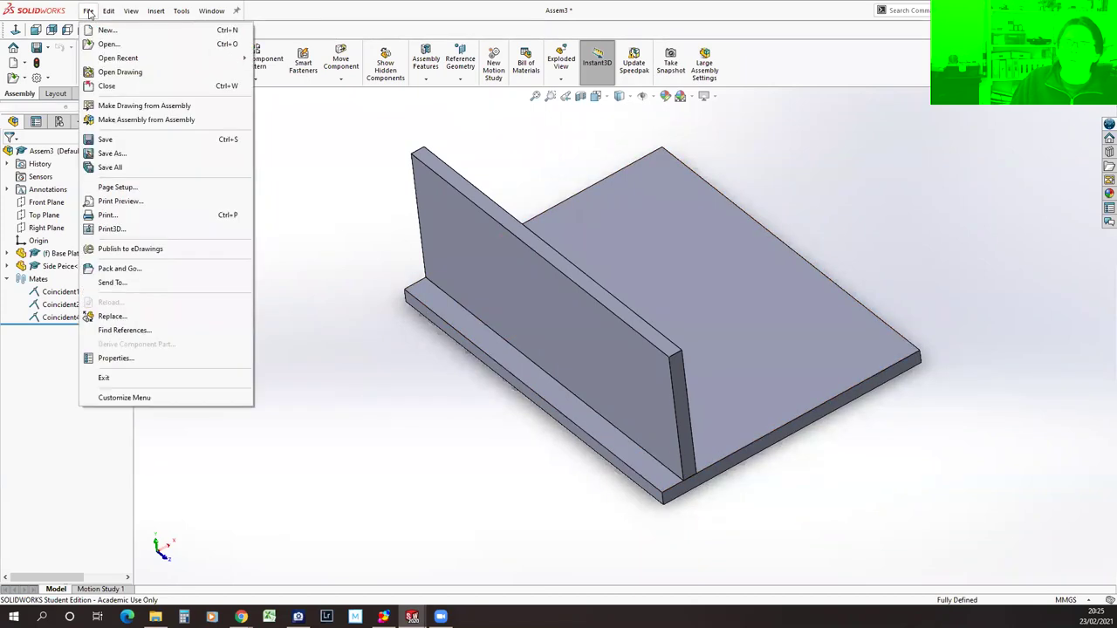
{"action": "left_click", "coordinate": [107, 140]}
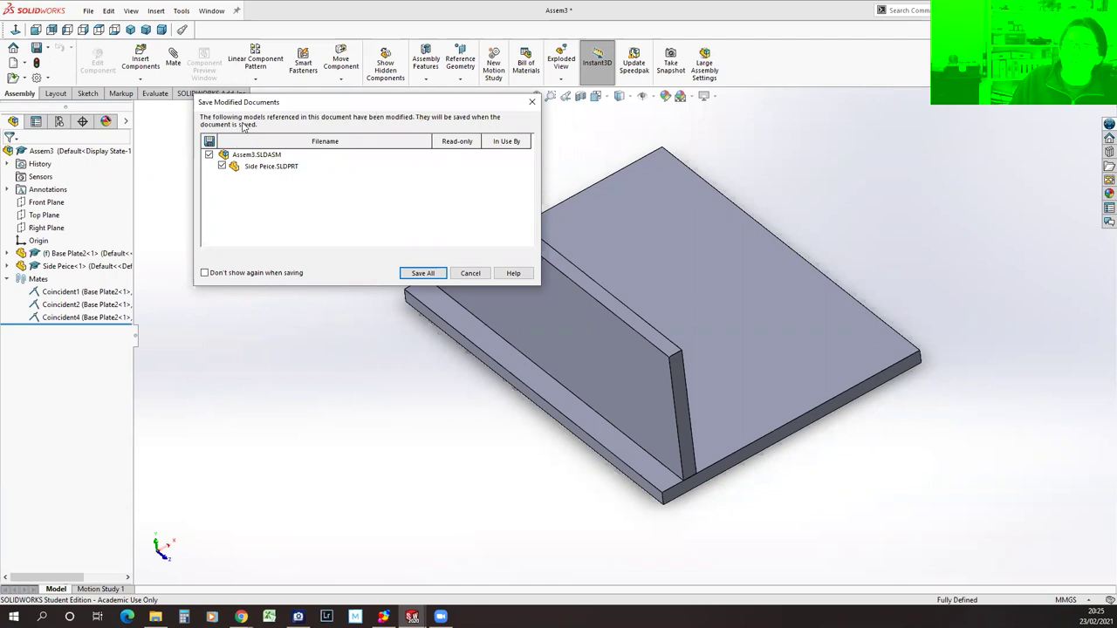
{"action": "left_click", "coordinate": [422, 273]}
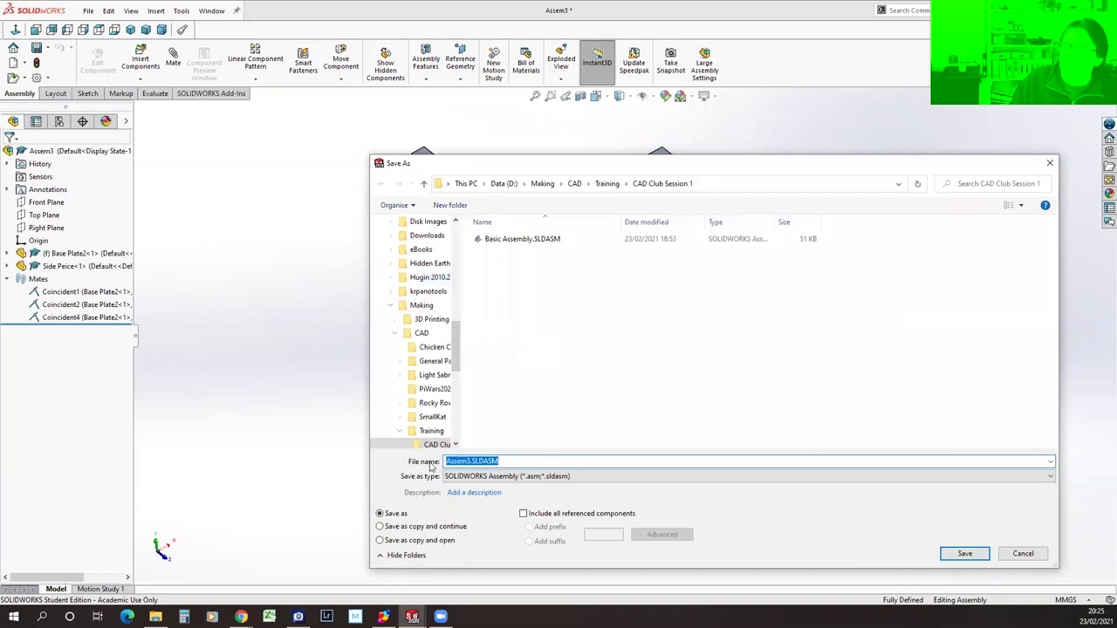
{"action": "double_click", "coordinate": [471, 460]}
{"action": "type", "text": "BAsic"}
{"action": "key", "text": "BackSpace"}
{"action": "key", "text": "BackSpace"}
{"action": "type", "text": "asic"}
{"action": "key", "text": "Return"}
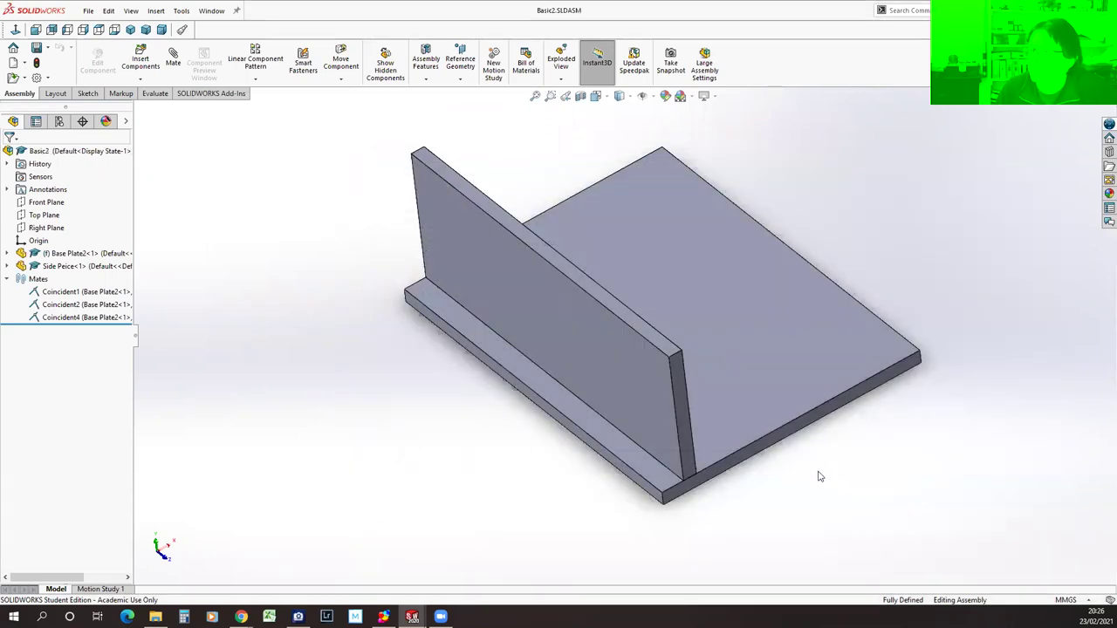
Create a new drawing document with the standard A3 (ISO) sheet size.
{"action": "middle_click_drag", "start_coordinate": [735, 500], "coordinate": [761, 485]}
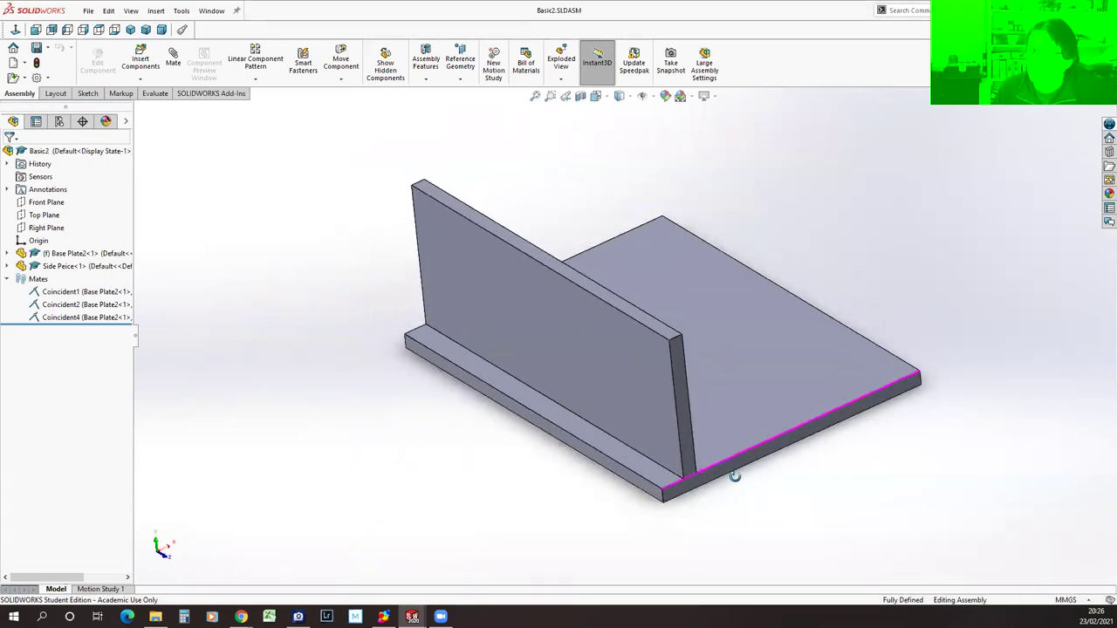
{"action": "middle_click_drag", "start_coordinate": [882, 460], "coordinate": [792, 515]}
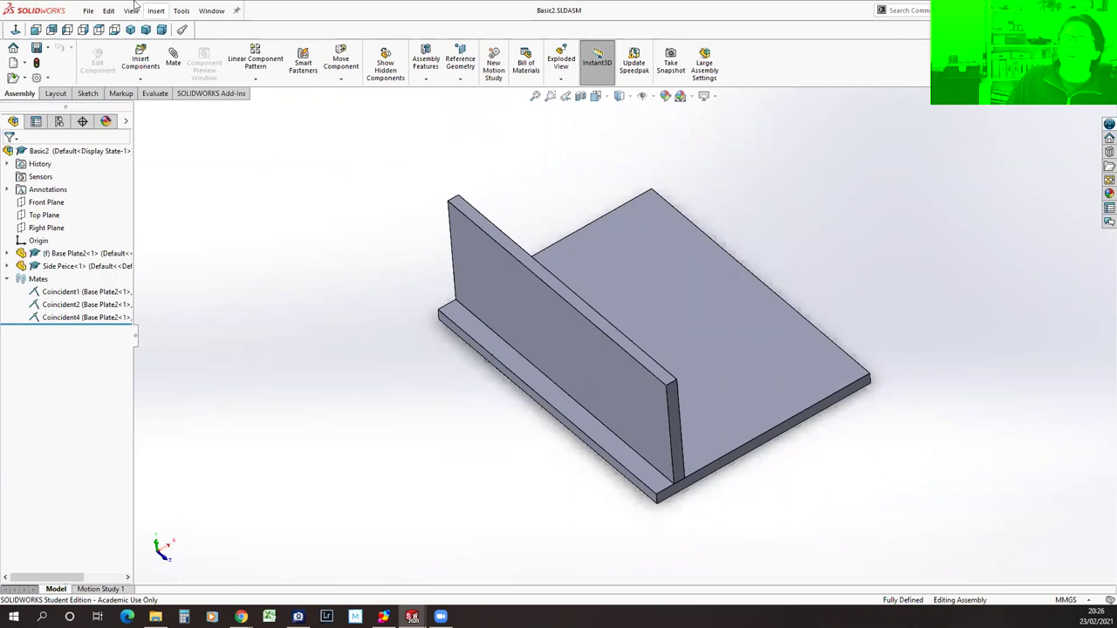
{"action": "left_click", "coordinate": [88, 12]}
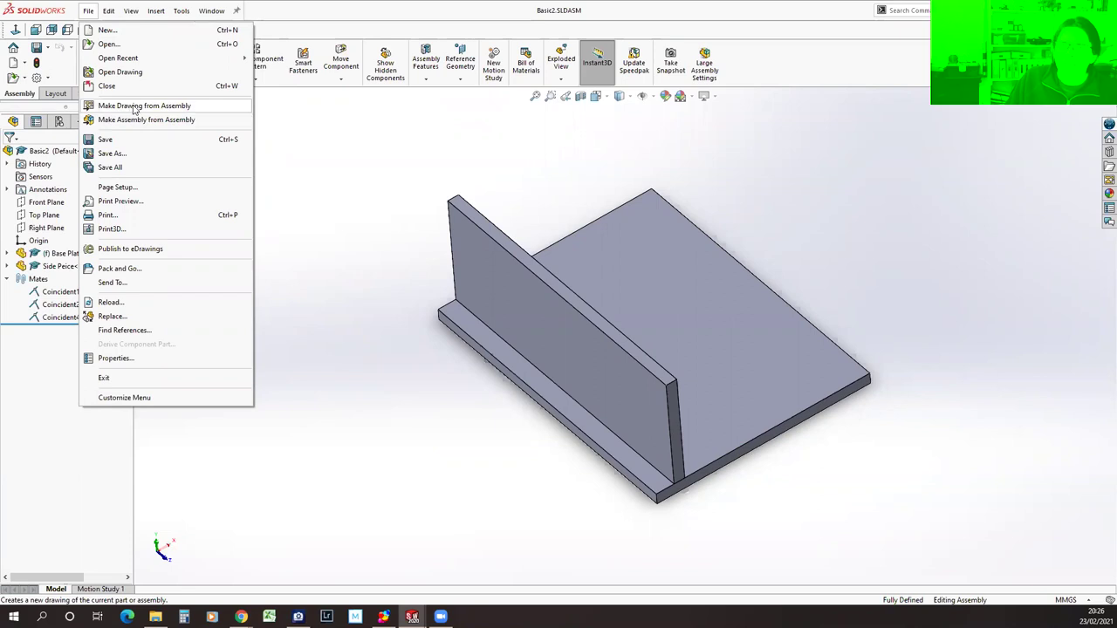
{"action": "left_click", "coordinate": [88, 11]}
{"action": "left_click", "coordinate": [88, 12]}
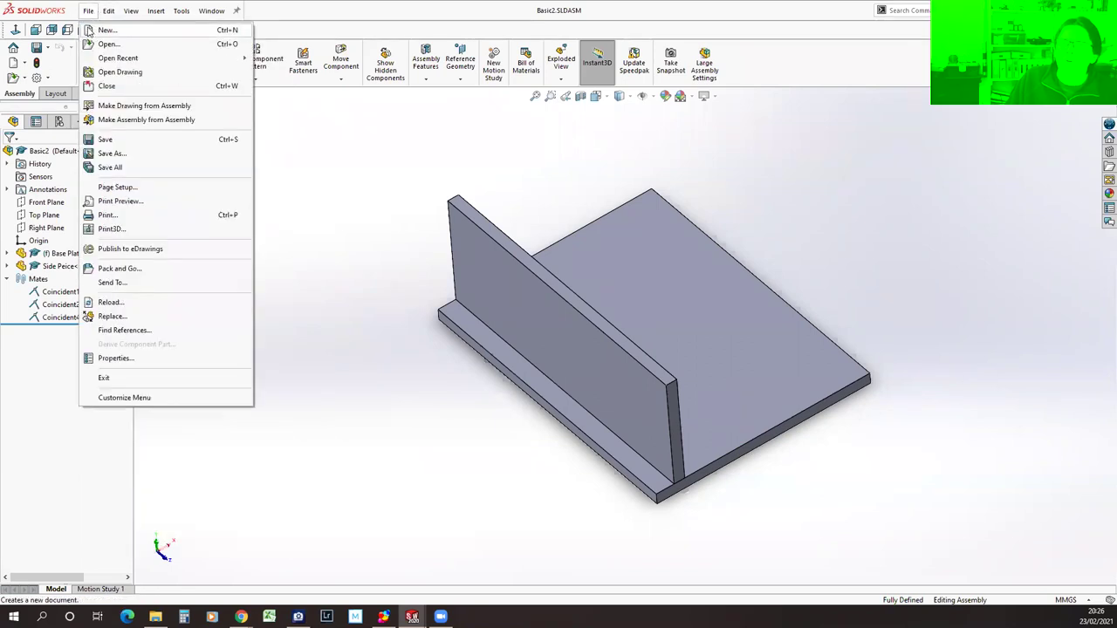
{"action": "left_click", "coordinate": [105, 30]}
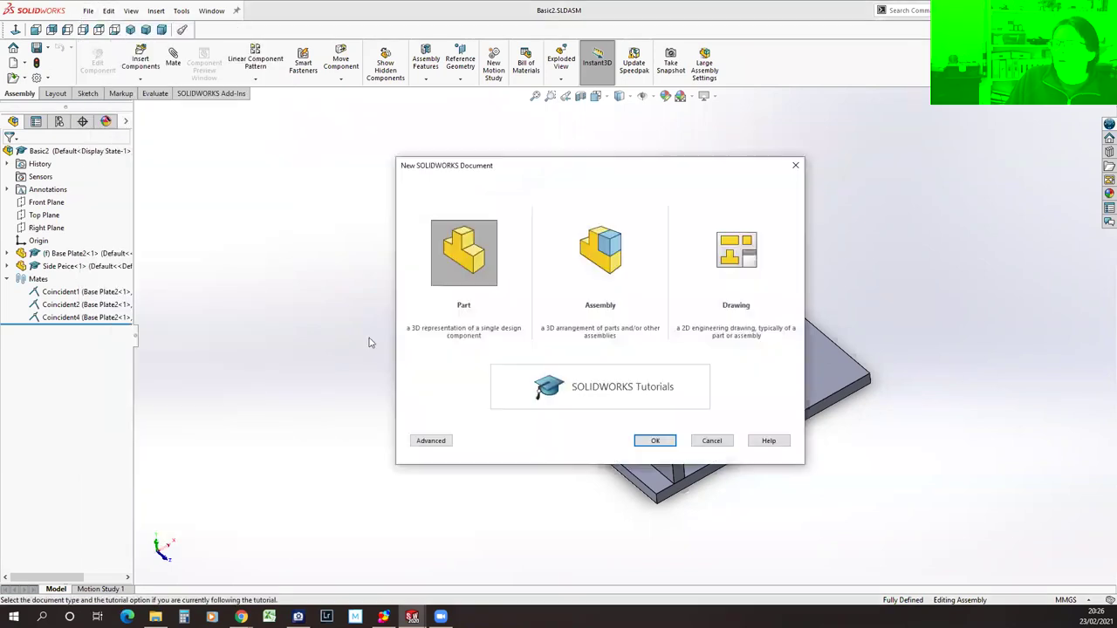
{"action": "left_click", "coordinate": [745, 253]}
{"action": "left_click", "coordinate": [667, 441]}
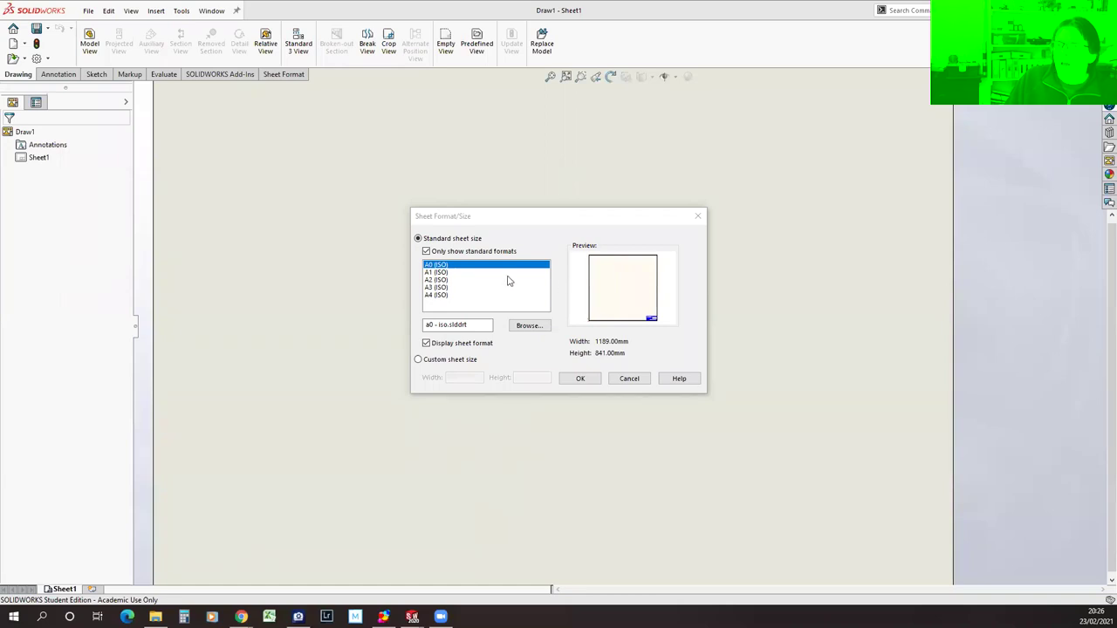
{"action": "left_click", "coordinate": [431, 287]}
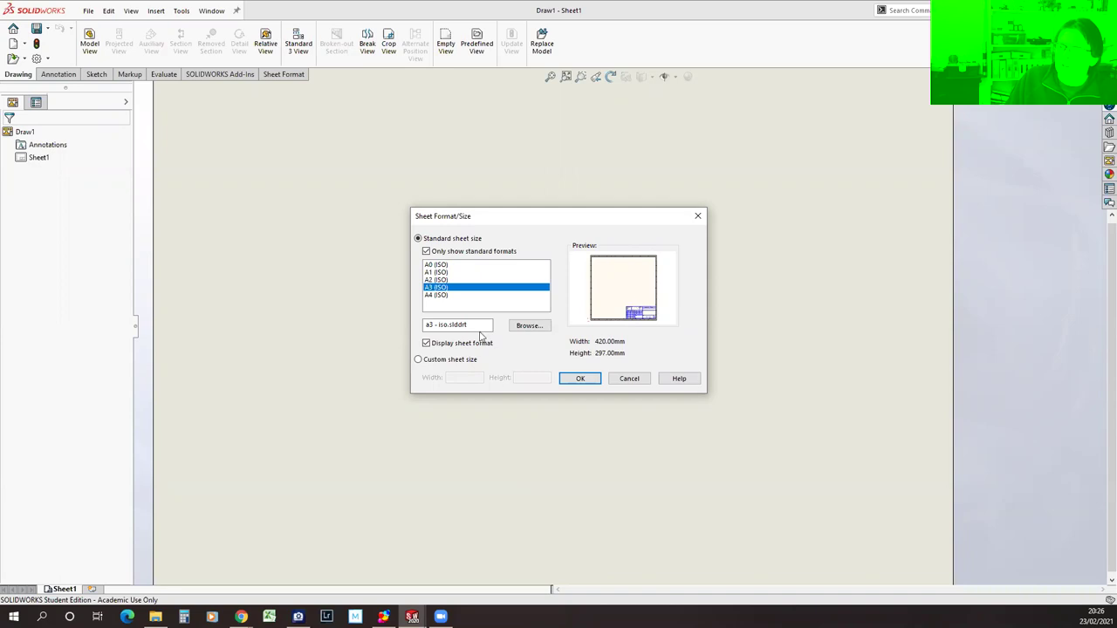
{"action": "left_click", "coordinate": [589, 379]}
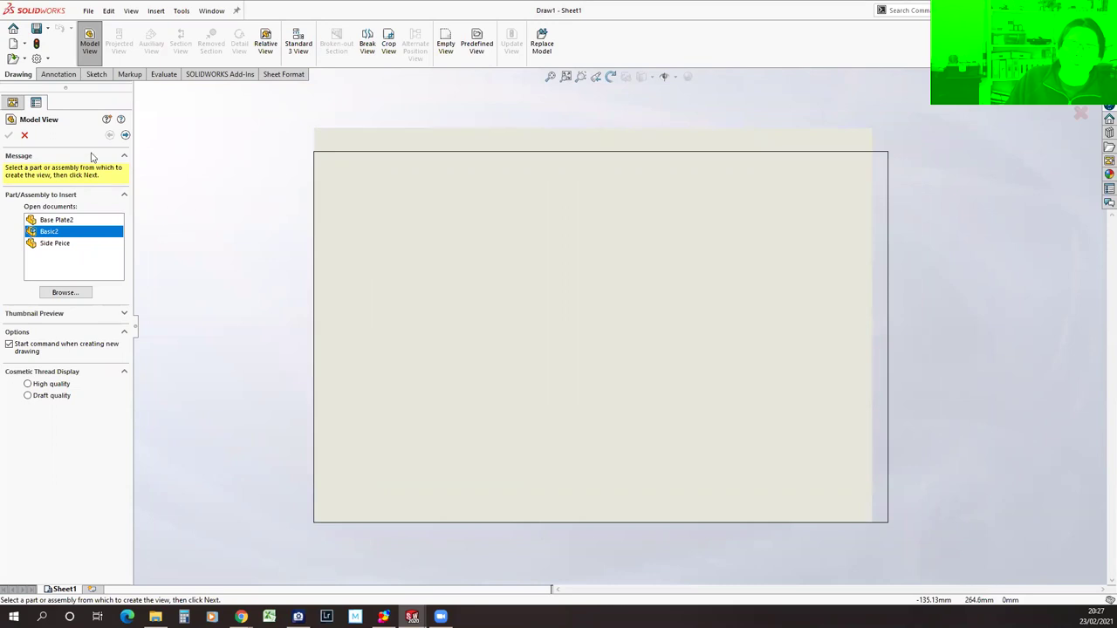
Place the top view of Base Plate2 in the upper-left area of the drawing sheet, without any projected views.
{"action": "left_click", "coordinate": [52, 221]}
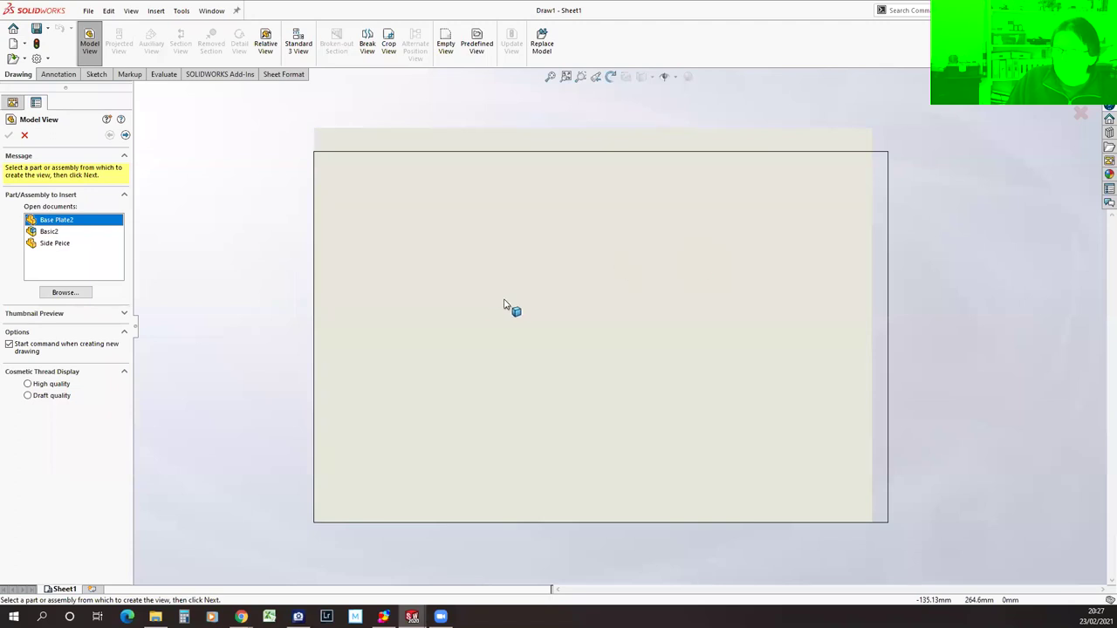
{"action": "left_click", "coordinate": [1101, 161]}
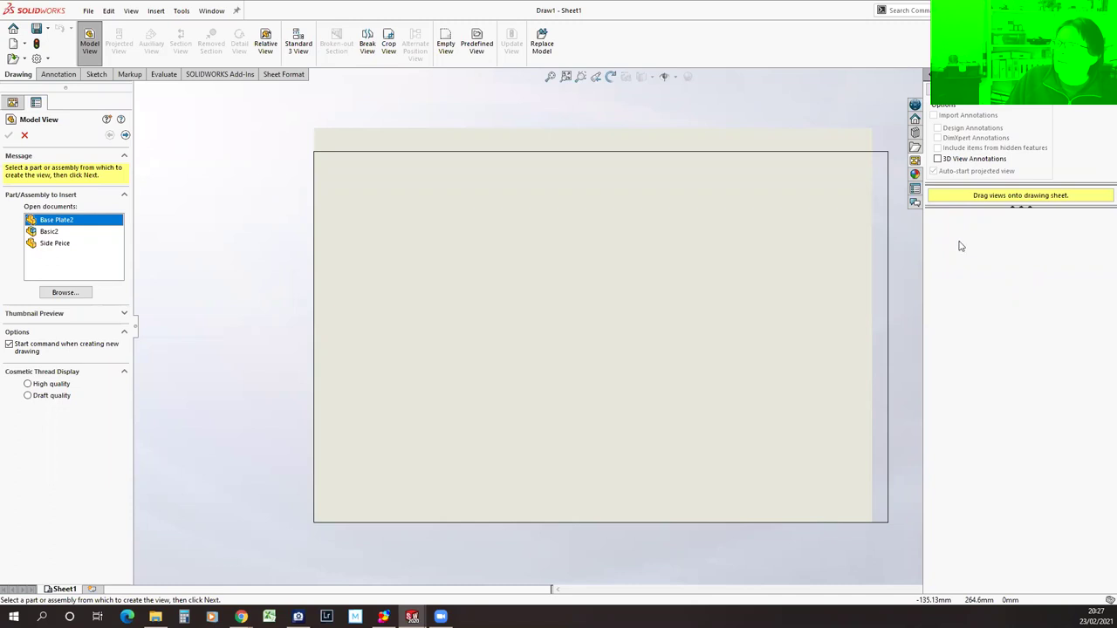
{"action": "left_click", "coordinate": [960, 92]}
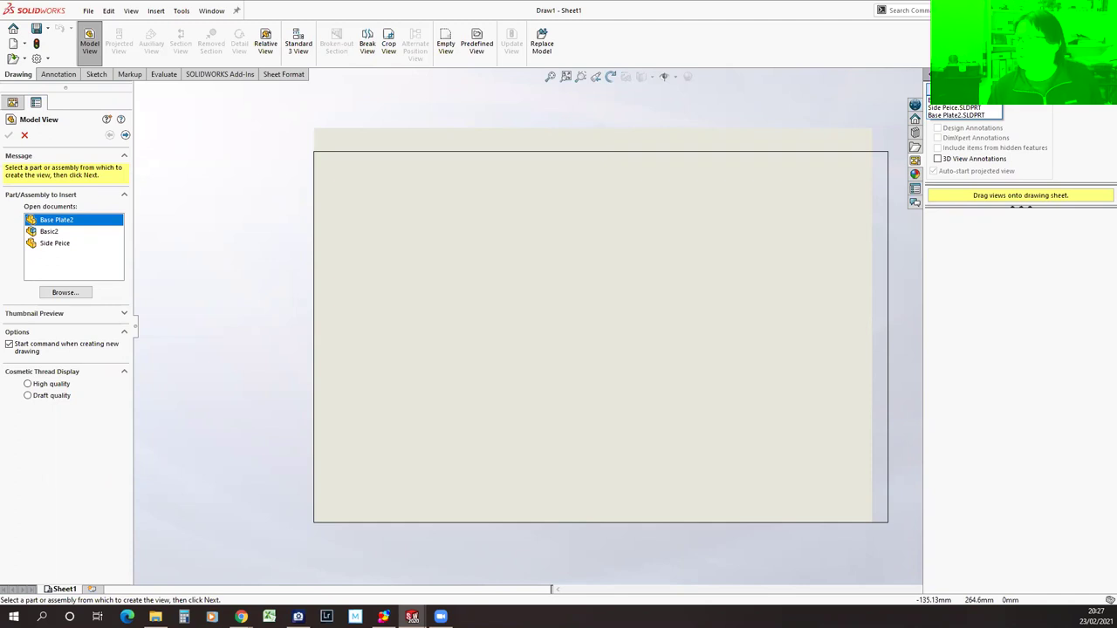
{"action": "left_click", "coordinate": [955, 115]}
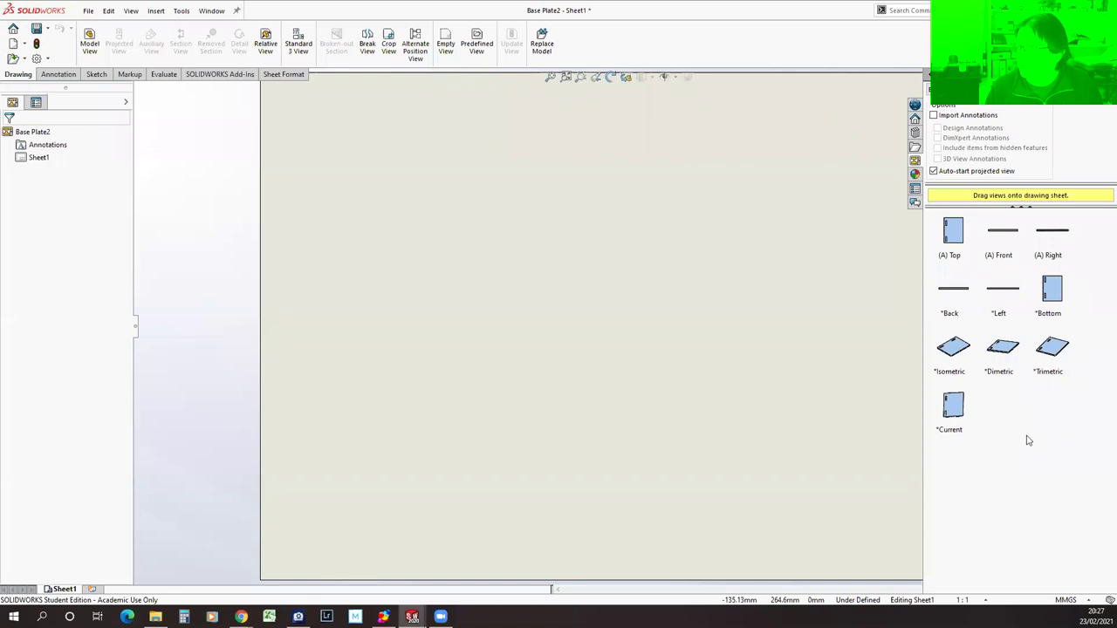
{"action": "left_click", "coordinate": [952, 232]}
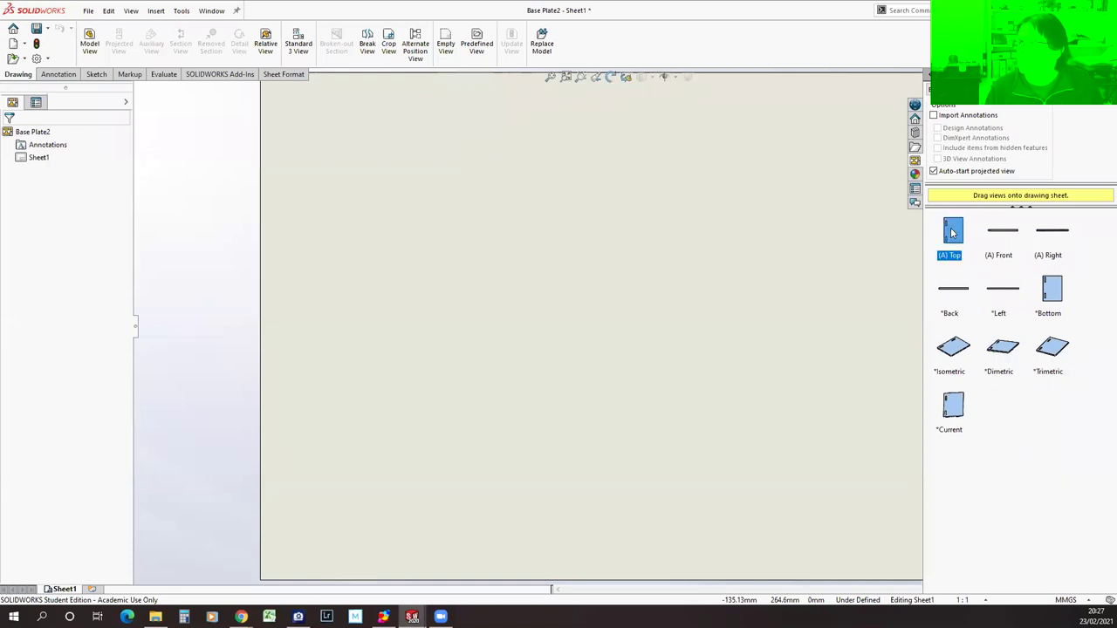
{"action": "left_click_drag", "start_coordinate": [954, 233], "coordinate": [395, 200]}
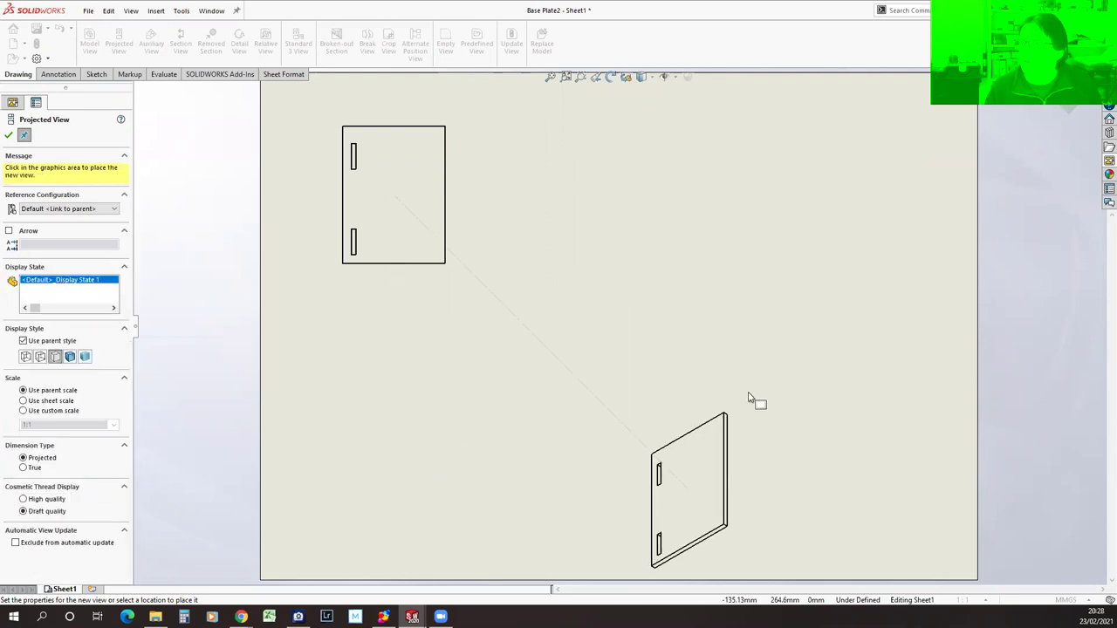
{"action": "left_click", "coordinate": [8, 136]}
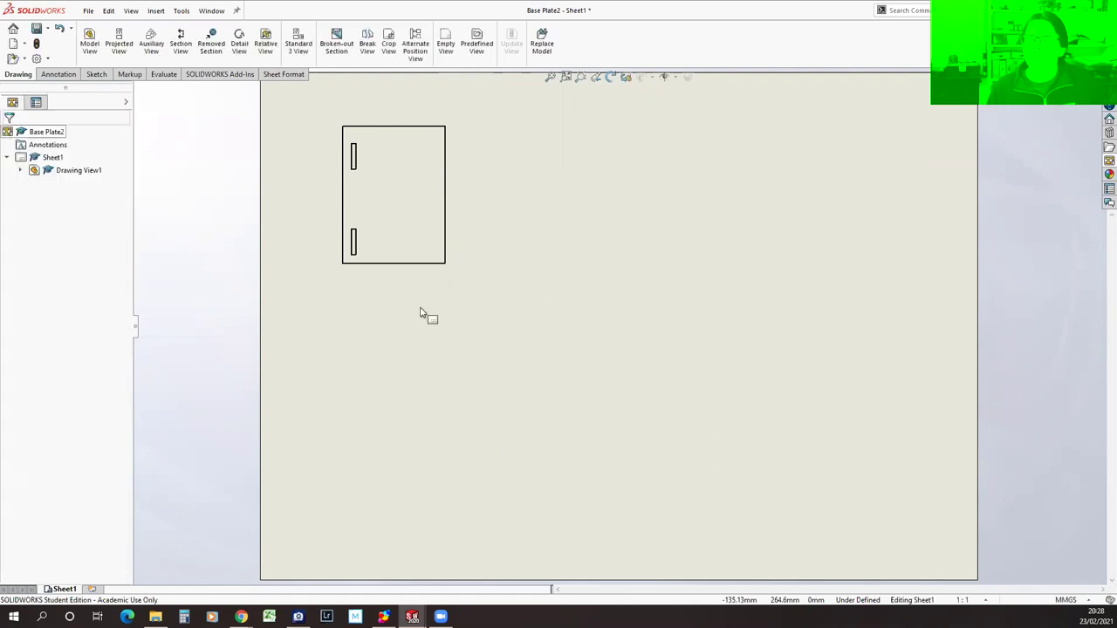
Place the front view of the Side Peice part beside the base plate view, without any projected views.
{"action": "left_click", "coordinate": [1107, 160]}
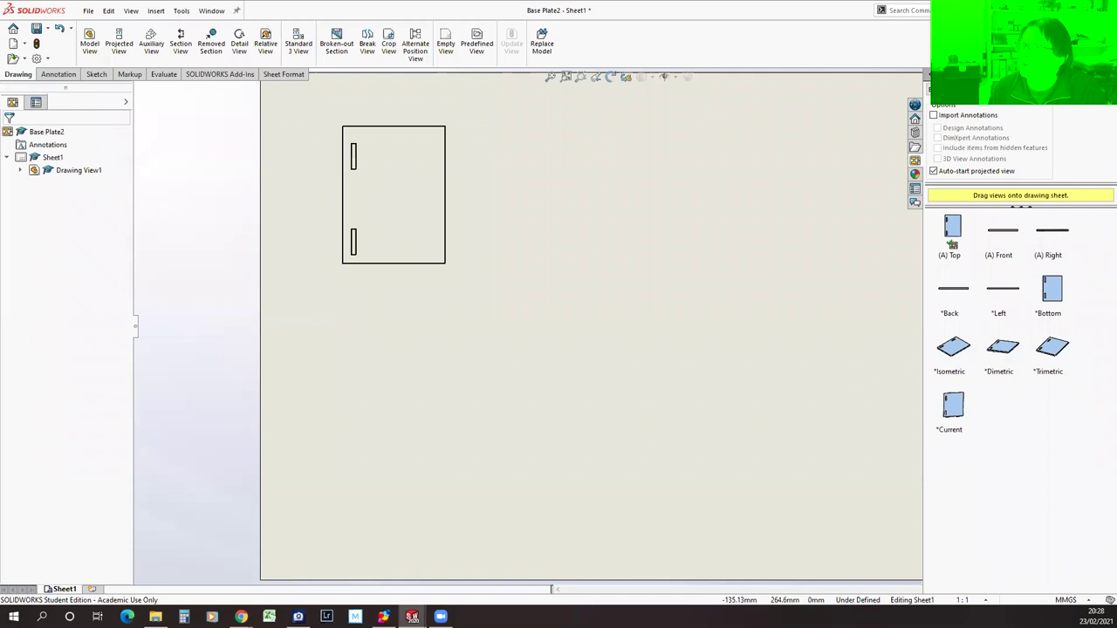
{"action": "left_click", "coordinate": [956, 91]}
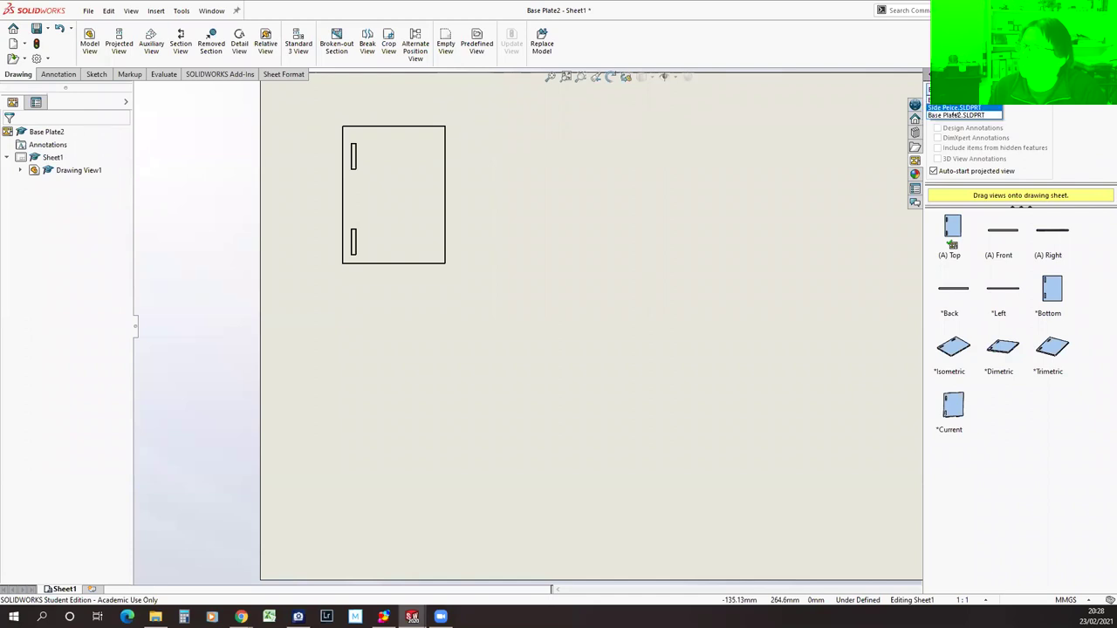
{"action": "left_click", "coordinate": [956, 114]}
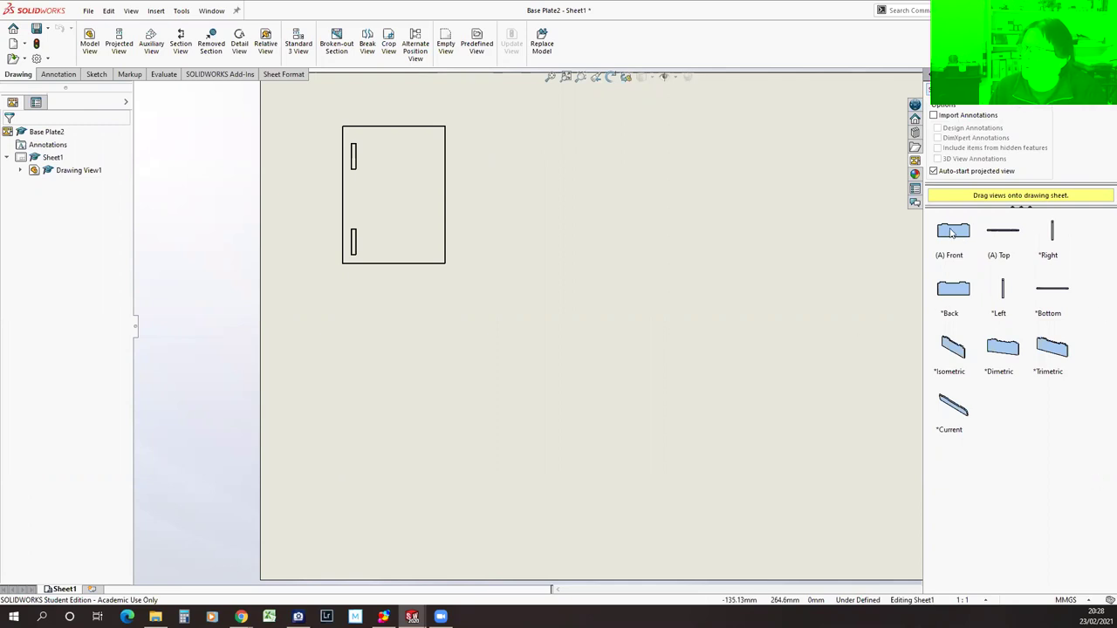
{"action": "mouse_move", "coordinate": [957, 231]}
{"action": "left_mouse_down"}
{"action": "mouse_move", "coordinate": [567, 211]}
{"action": "mouse_move", "coordinate": [934, 240]}
{"action": "left_mouse_up"}
{"action": "mouse_move", "coordinate": [197, 69]}
{"action": "left_mouse_down"}
{"action": "mouse_move", "coordinate": [651, 438]}
{"action": "mouse_move", "coordinate": [602, 216]}
{"action": "mouse_move", "coordinate": [568, 204]}
{"action": "left_mouse_up"}
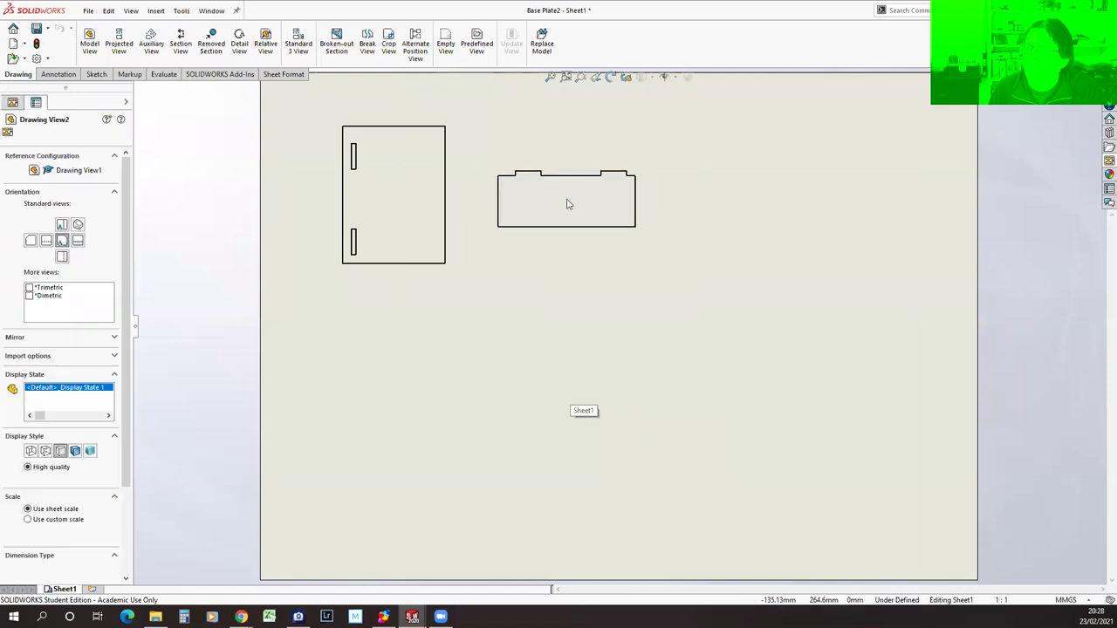
{"action": "right_click", "coordinate": [604, 232]}
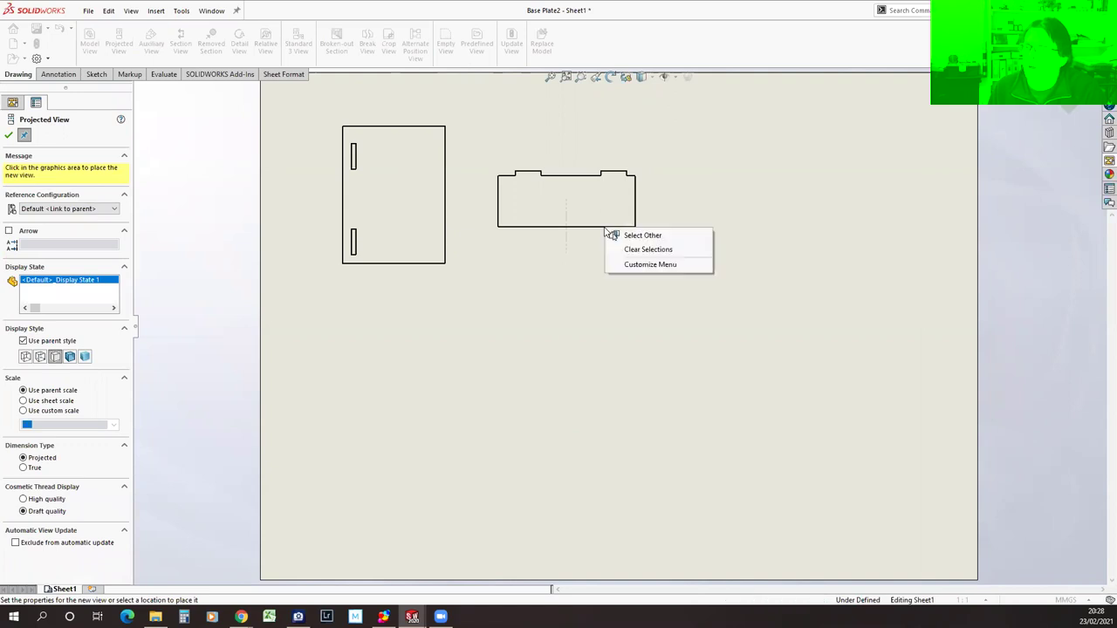
{"action": "left_click", "coordinate": [10, 137]}
{"action": "left_click", "coordinate": [10, 137]}
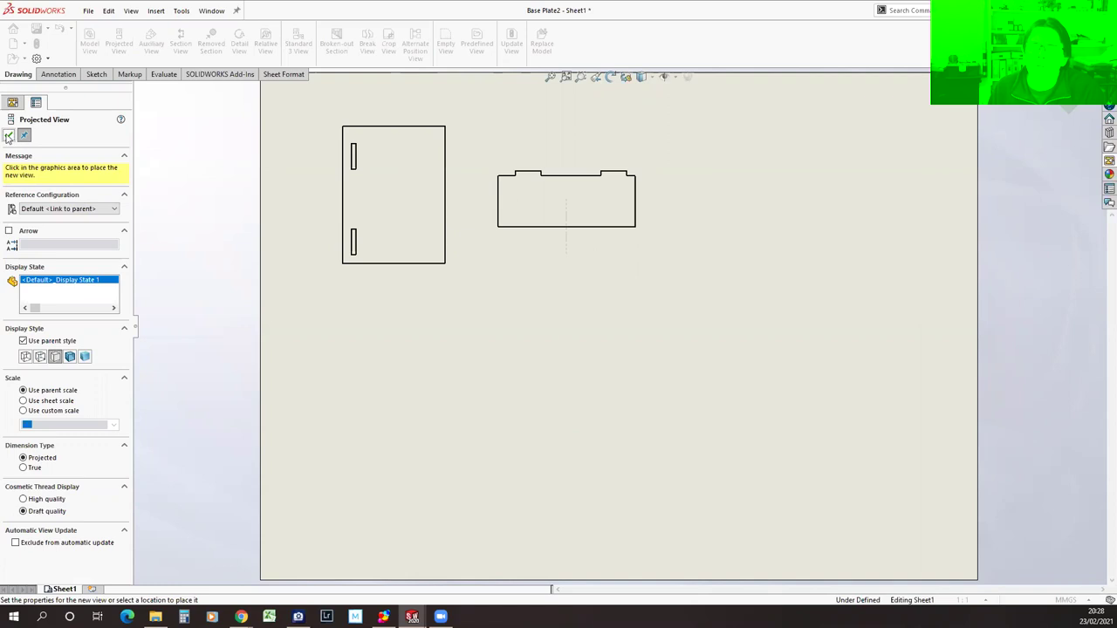
Rotate the side piece view to 90 degrees and move it close beside the base plate view, with their upper edges level.
{"action": "right_click", "coordinate": [565, 235]}
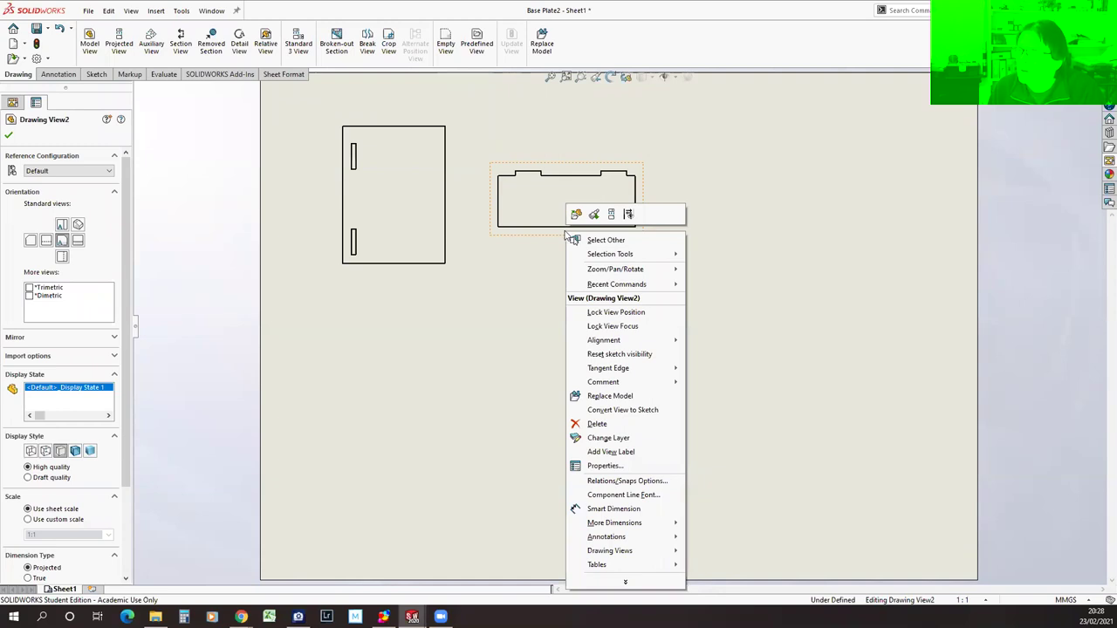
{"action": "mouse_move", "coordinate": [631, 272]}
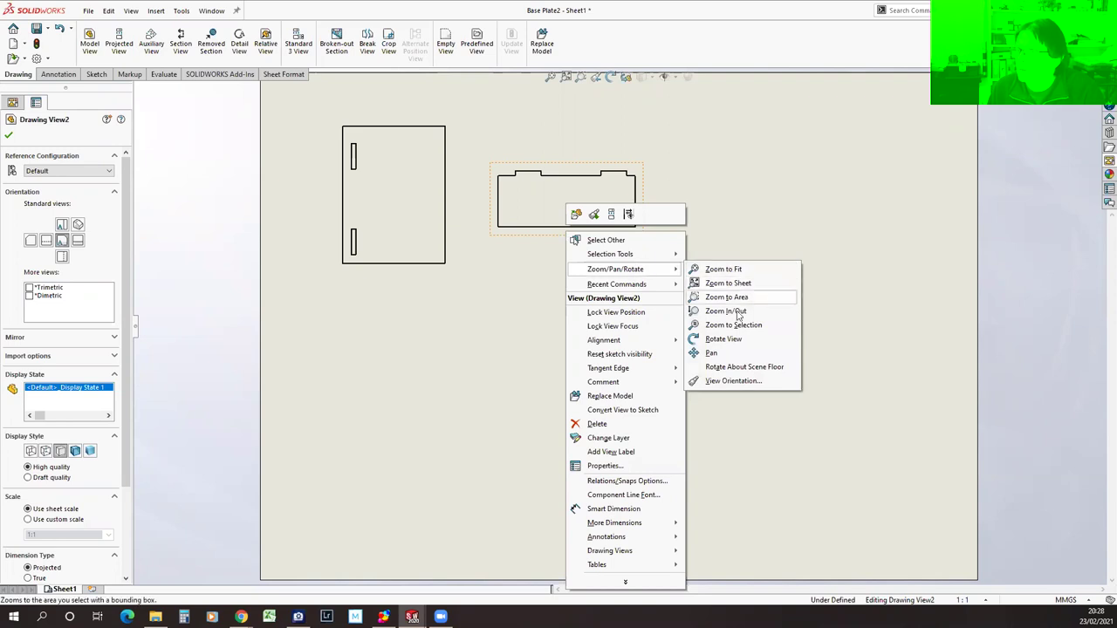
{"action": "left_click", "coordinate": [733, 340]}
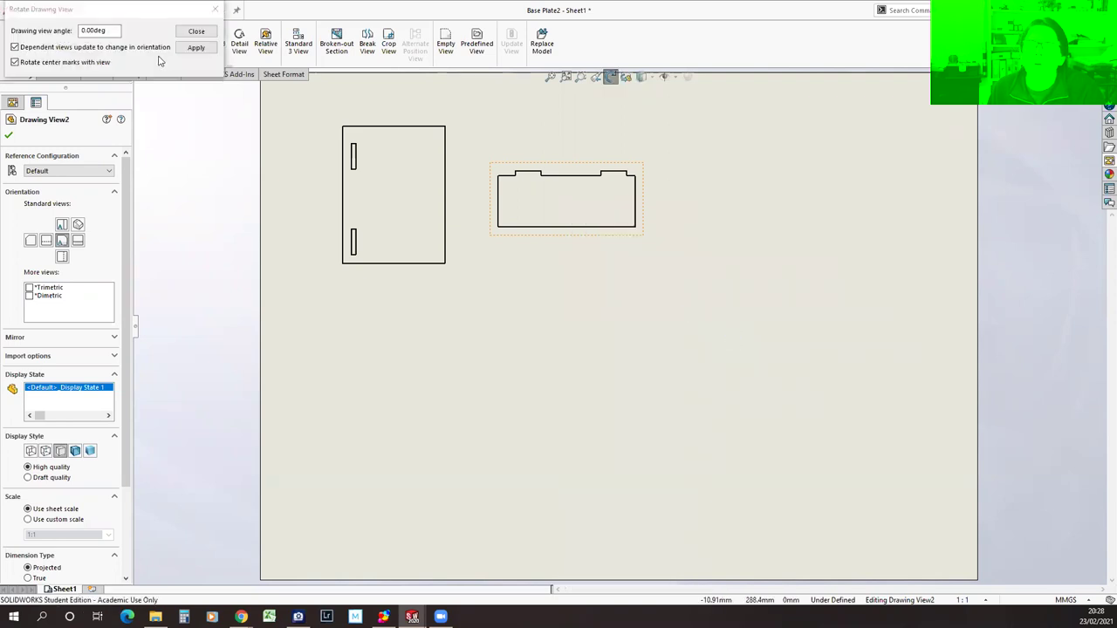
{"action": "left_click", "coordinate": [83, 31]}
{"action": "type", "text": "9"}
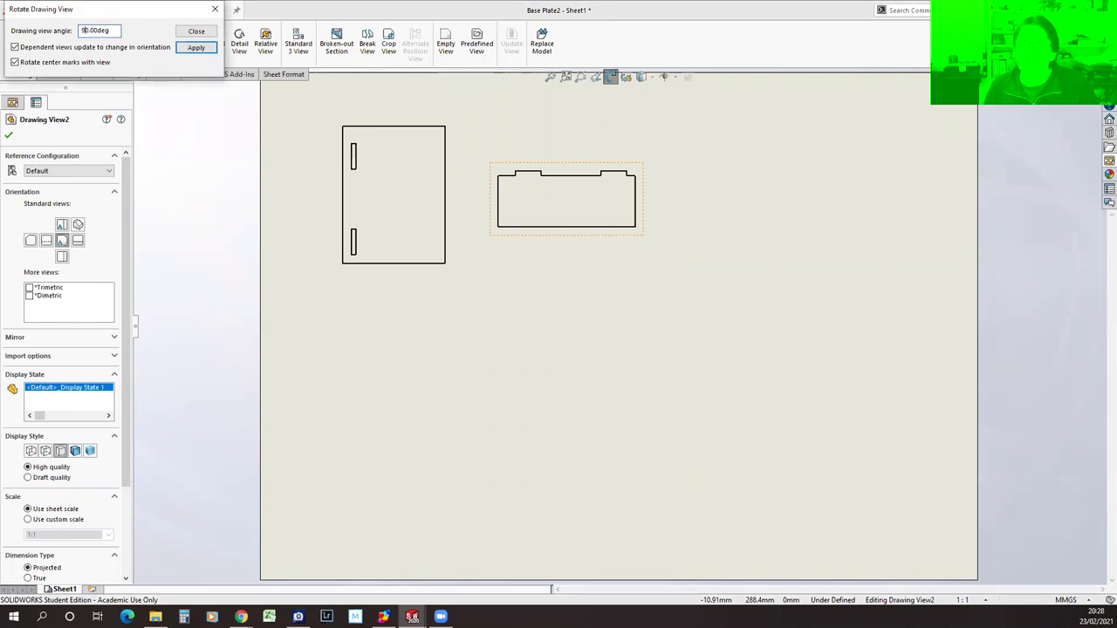
{"action": "left_click", "coordinate": [195, 47]}
{"action": "left_click", "coordinate": [198, 32]}
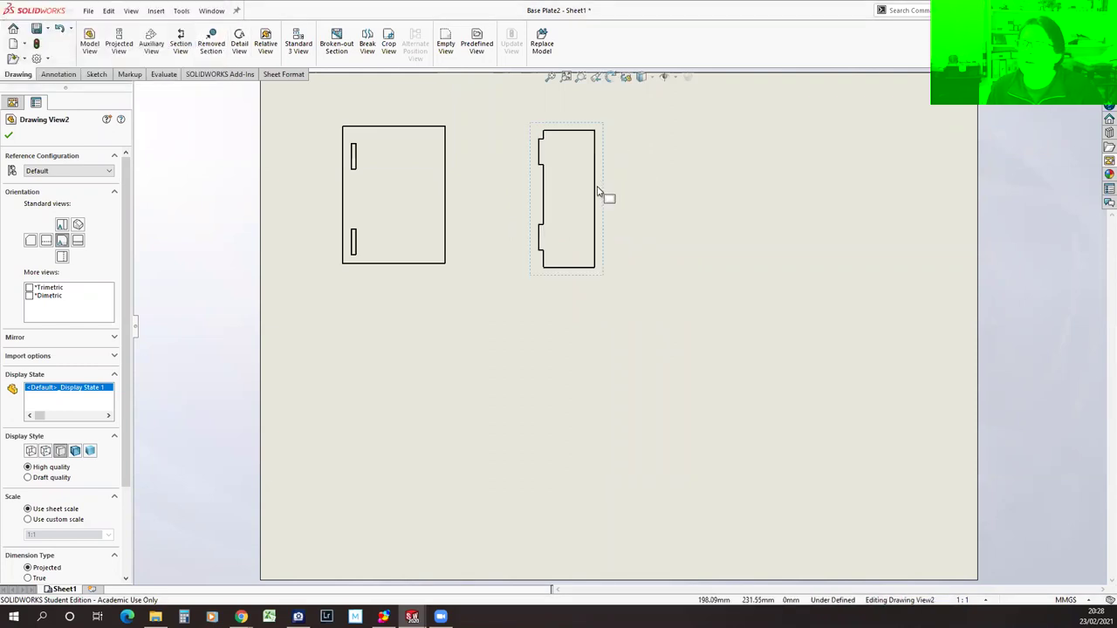
{"action": "left_click_drag", "start_coordinate": [596, 188], "coordinate": [510, 189]}
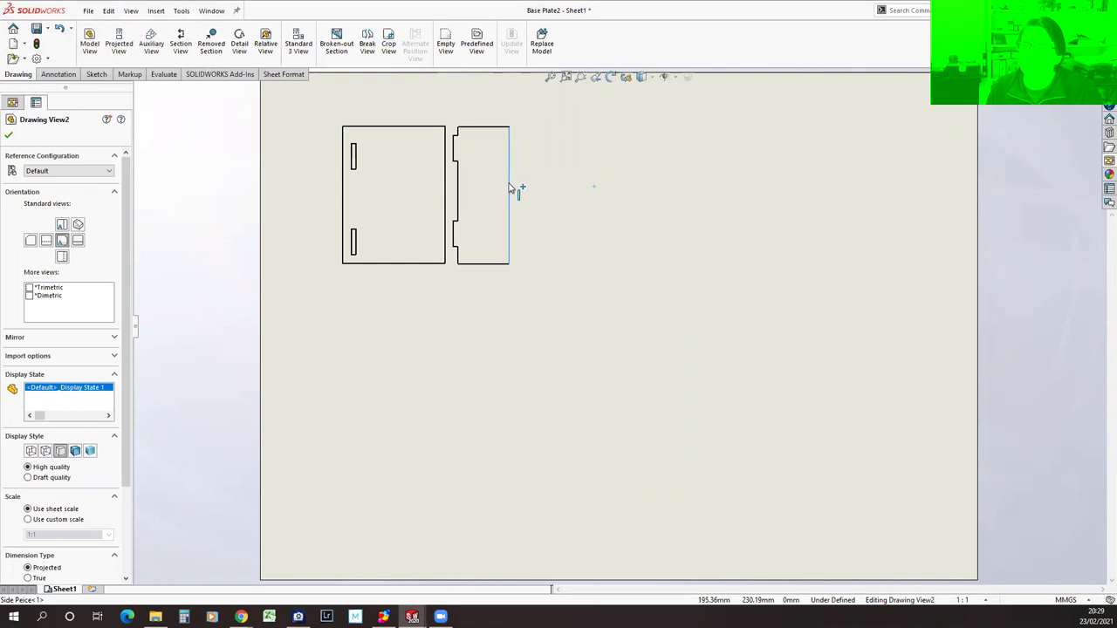
{"action": "left_click", "coordinate": [748, 322]}
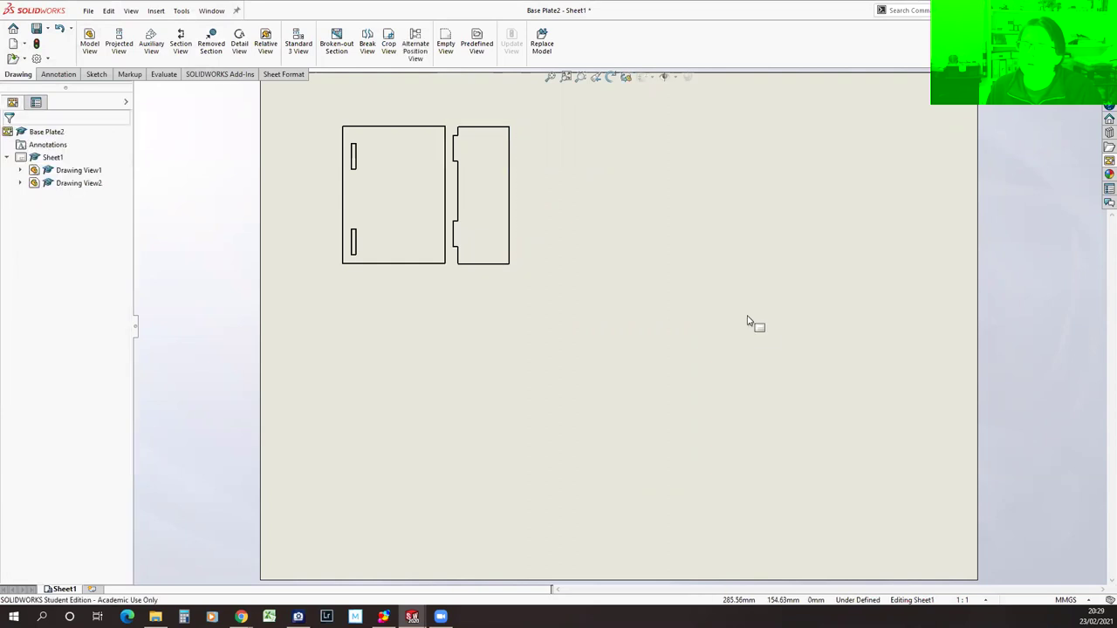
Save the drawing as My Parts in the CAD Club Session 1 folder, updating the views before saving.
{"action": "left_click", "coordinate": [88, 11]}
{"action": "left_click", "coordinate": [118, 107]}
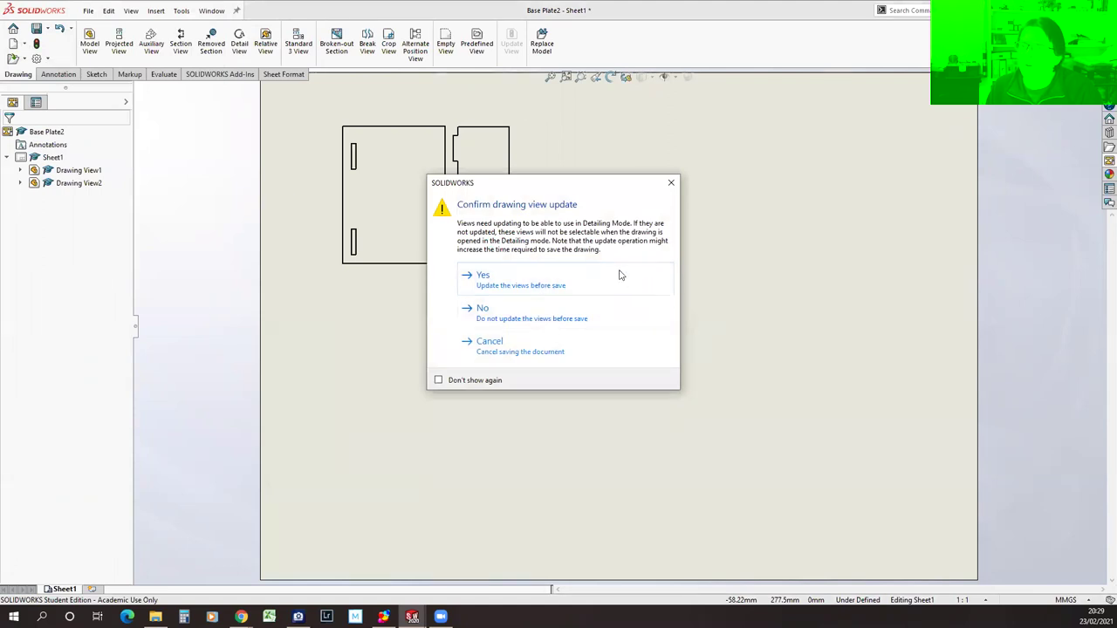
{"action": "left_click", "coordinate": [485, 287]}
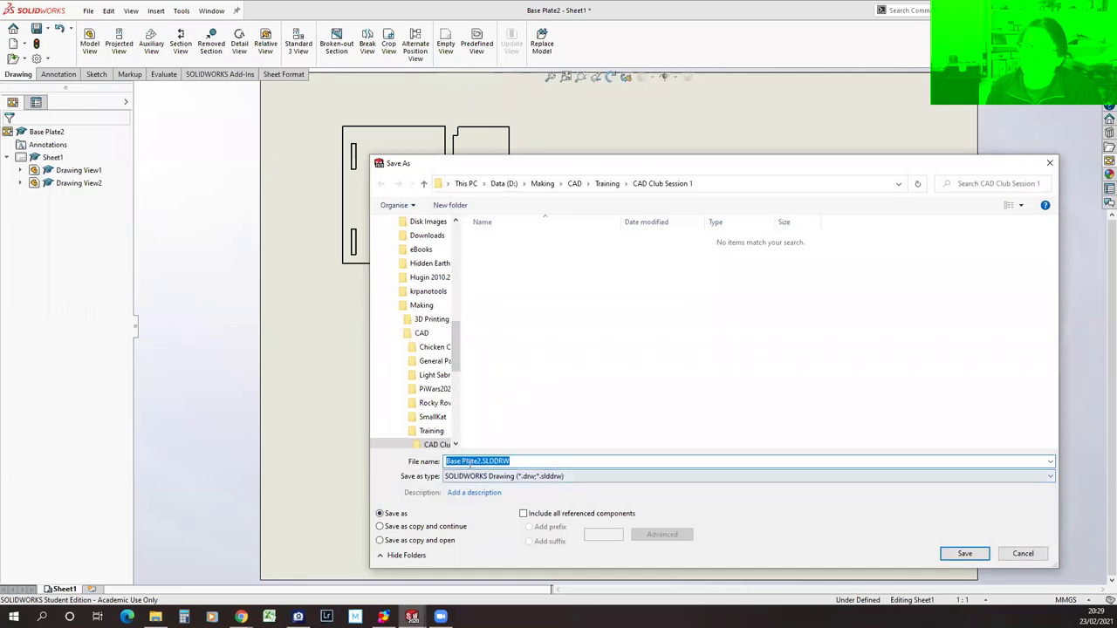
{"action": "left_click_drag", "start_coordinate": [480, 460], "coordinate": [433, 466]}
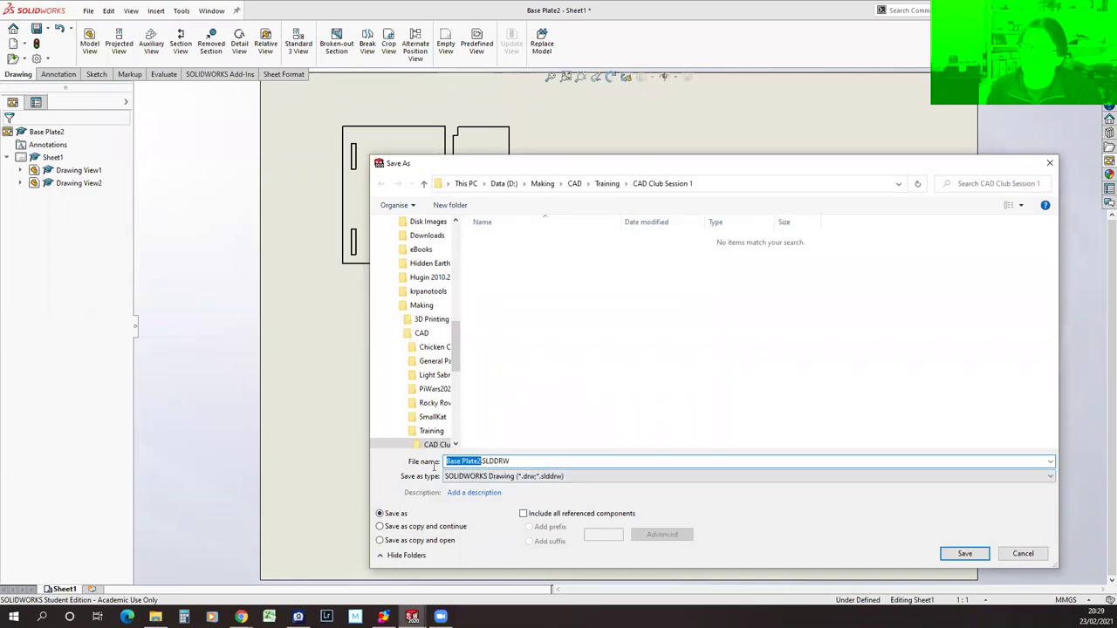
{"action": "type", "text": "My Parts"}
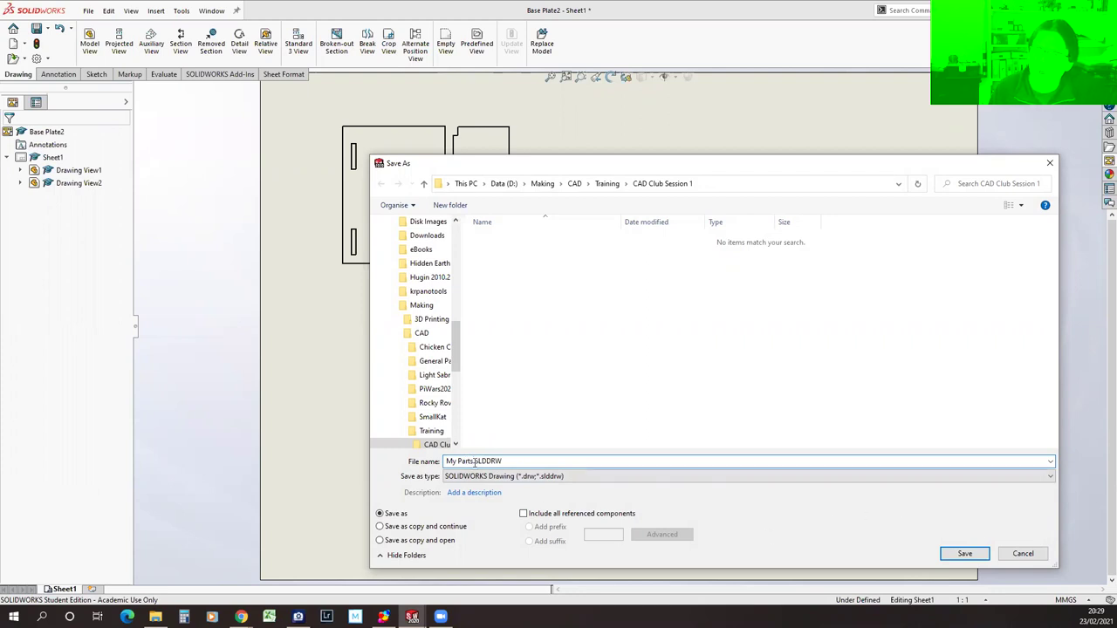
{"action": "left_click", "coordinate": [964, 554]}
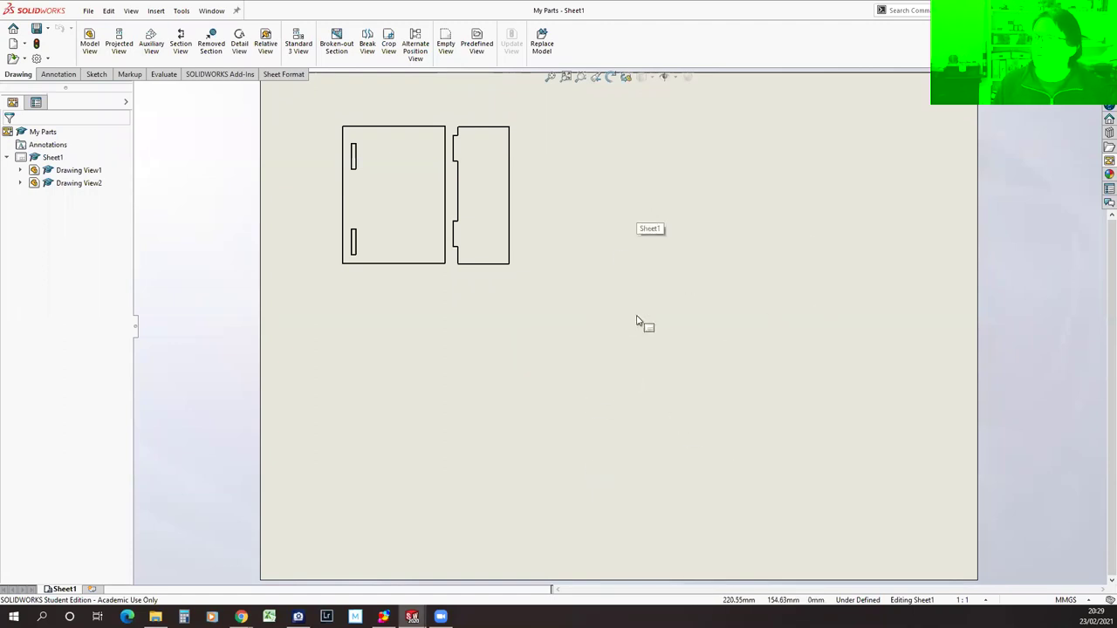
Export the drawing sheet as My Parts.DXF in Dxf format to the same folder.
{"action": "left_click", "coordinate": [88, 11]}
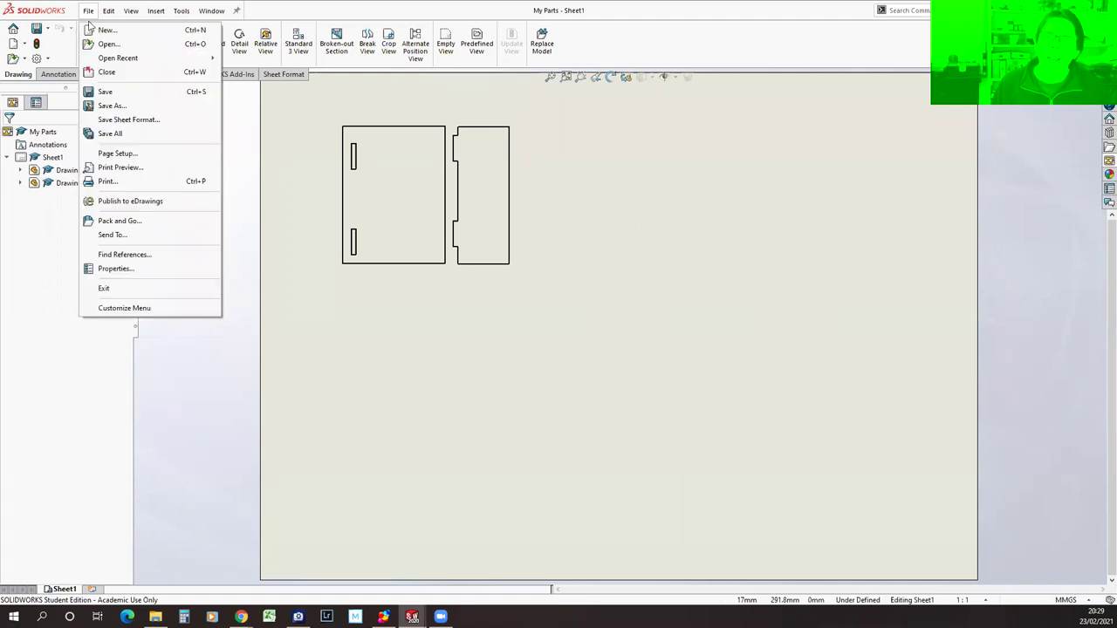
{"action": "left_click", "coordinate": [112, 107]}
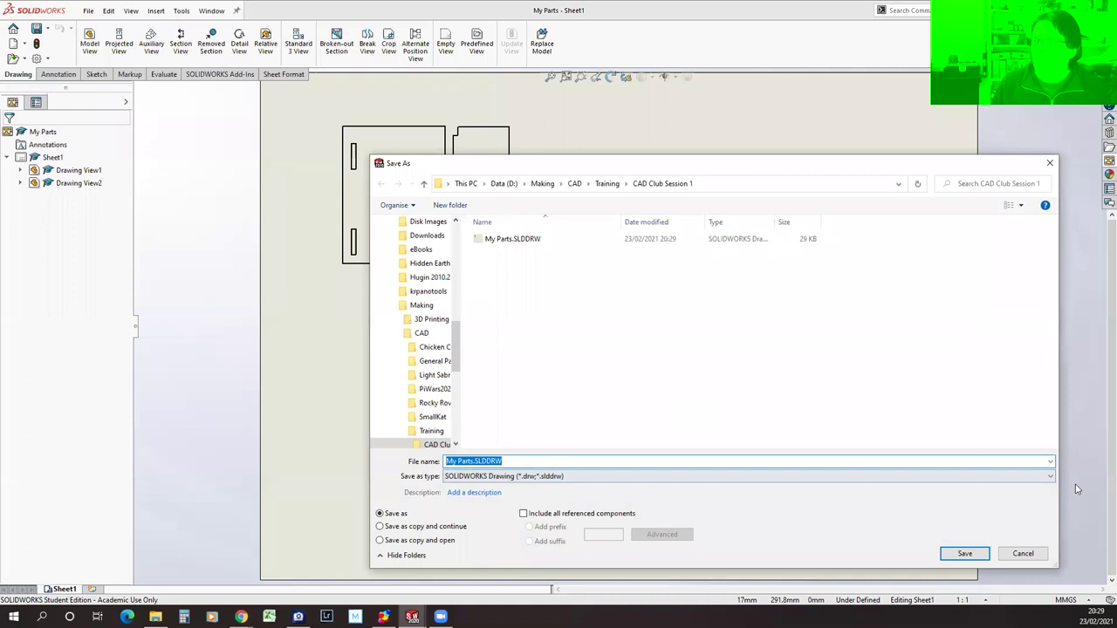
{"action": "left_click", "coordinate": [1051, 477]}
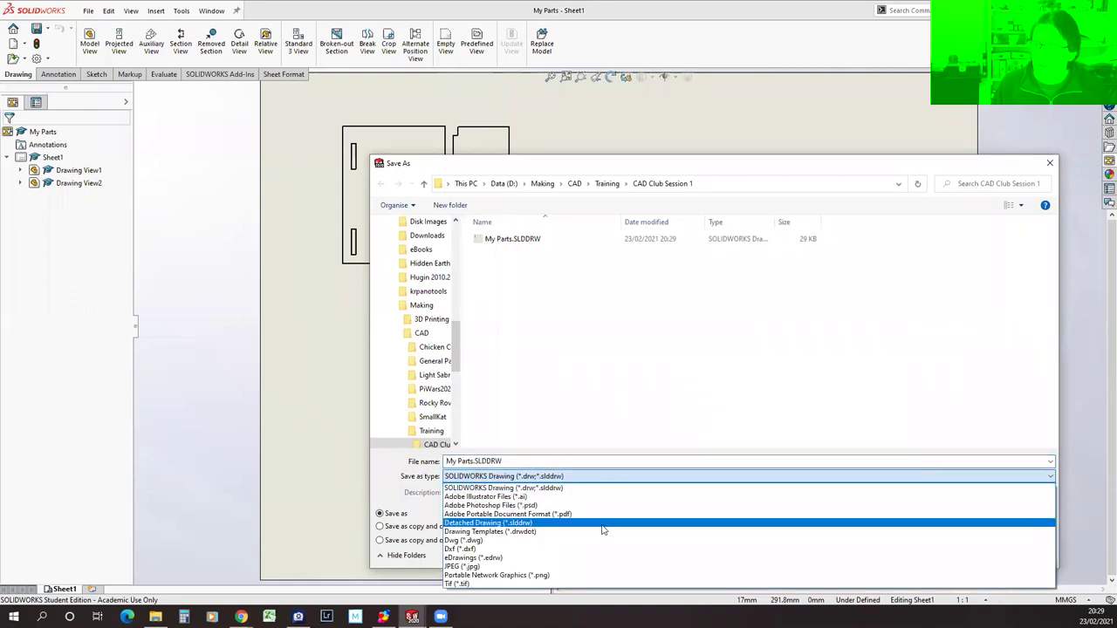
{"action": "left_click", "coordinate": [454, 549]}
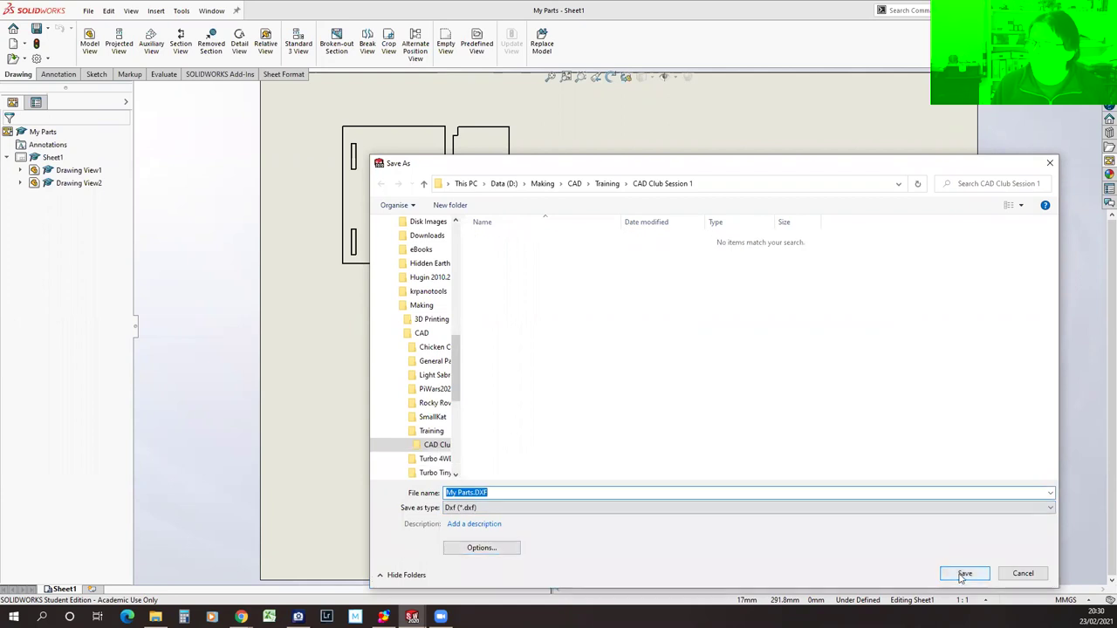
{"action": "left_click", "coordinate": [960, 574]}
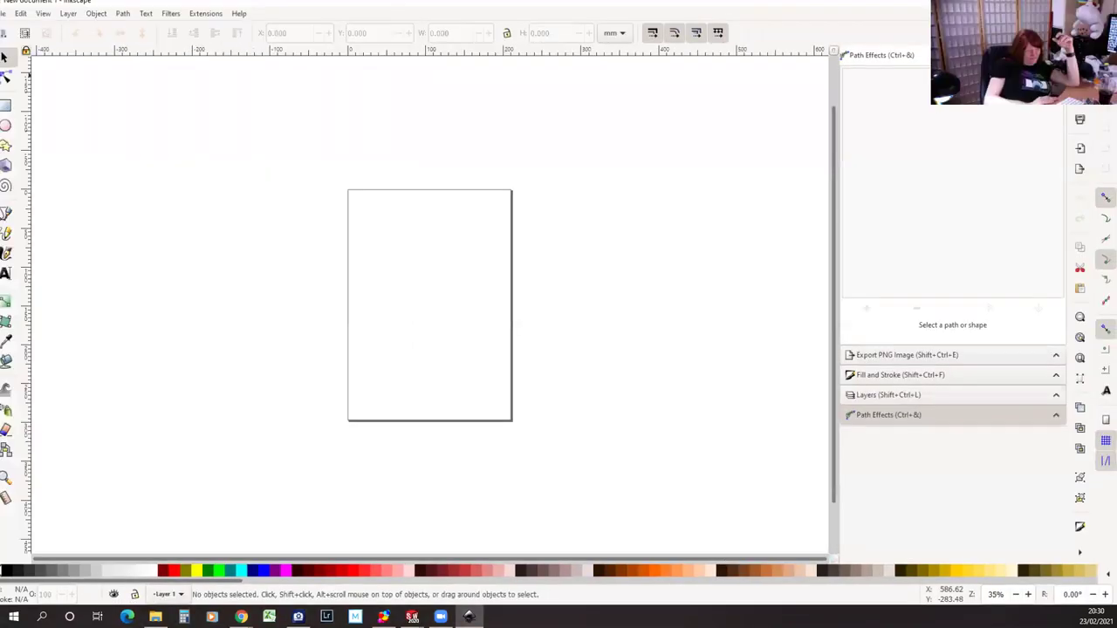
In Inkscape, open My Parts.DXF from the CAD Club Session 1 training folder using manual scaling with factor 1.0.
{"action": "left_click", "coordinate": [11, 19]}
{"action": "left_click", "coordinate": [26, 60]}
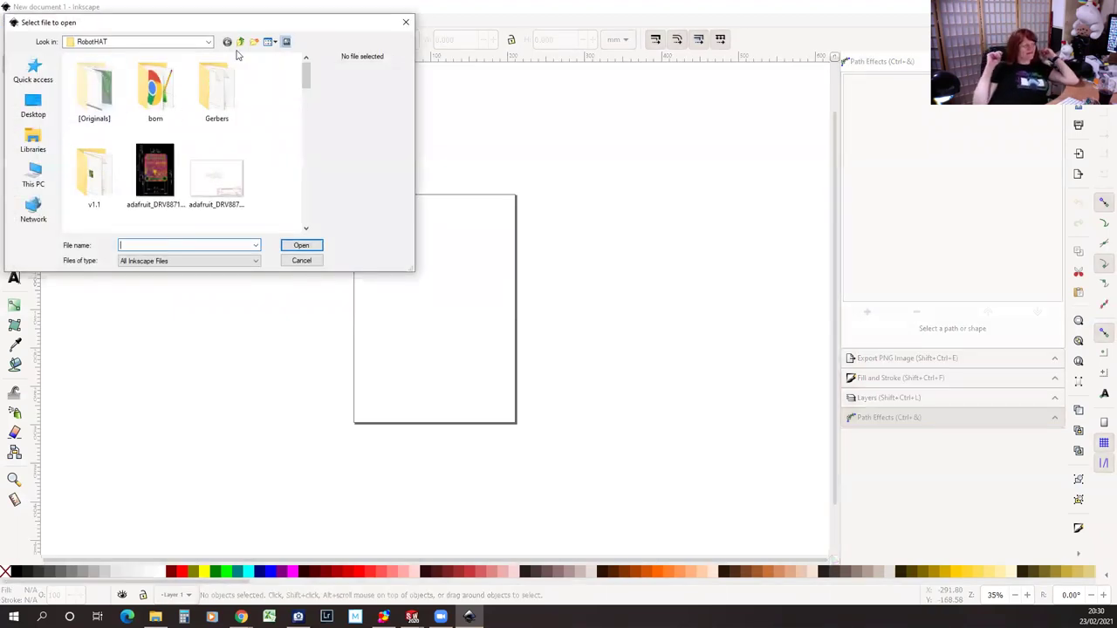
{"action": "left_click", "coordinate": [240, 41]}
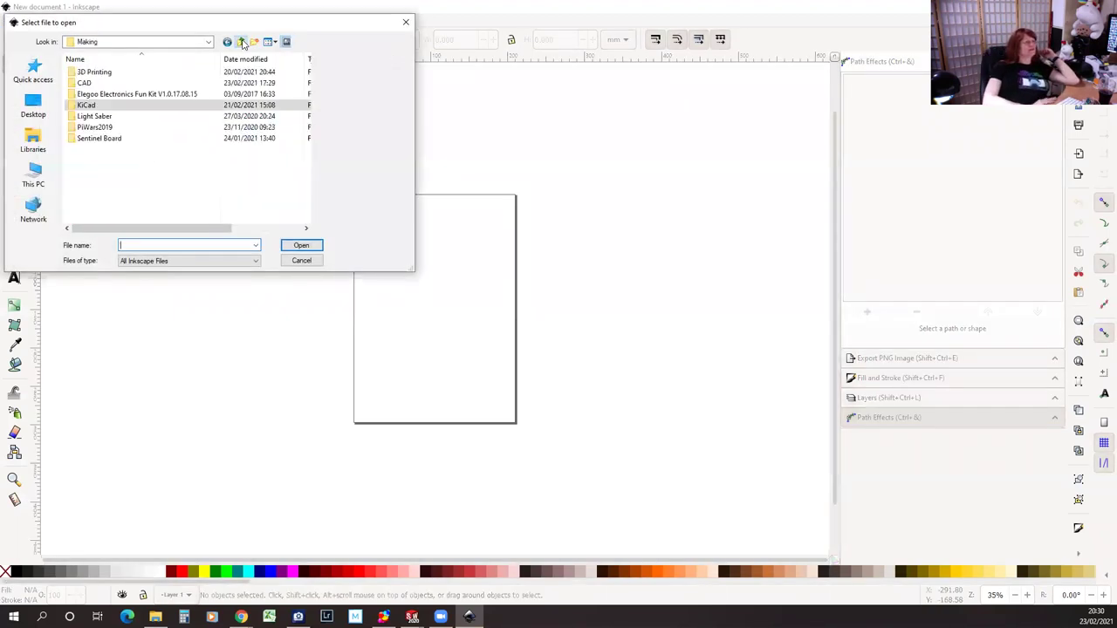
{"action": "double_click", "coordinate": [81, 83]}
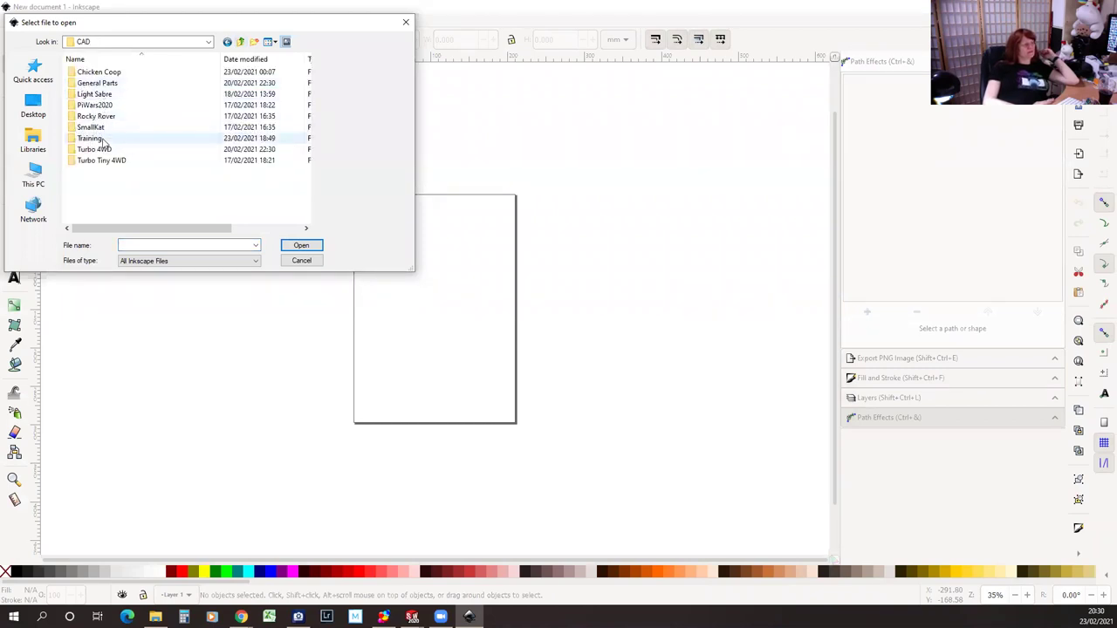
{"action": "double_click", "coordinate": [103, 140]}
{"action": "double_click", "coordinate": [106, 73]}
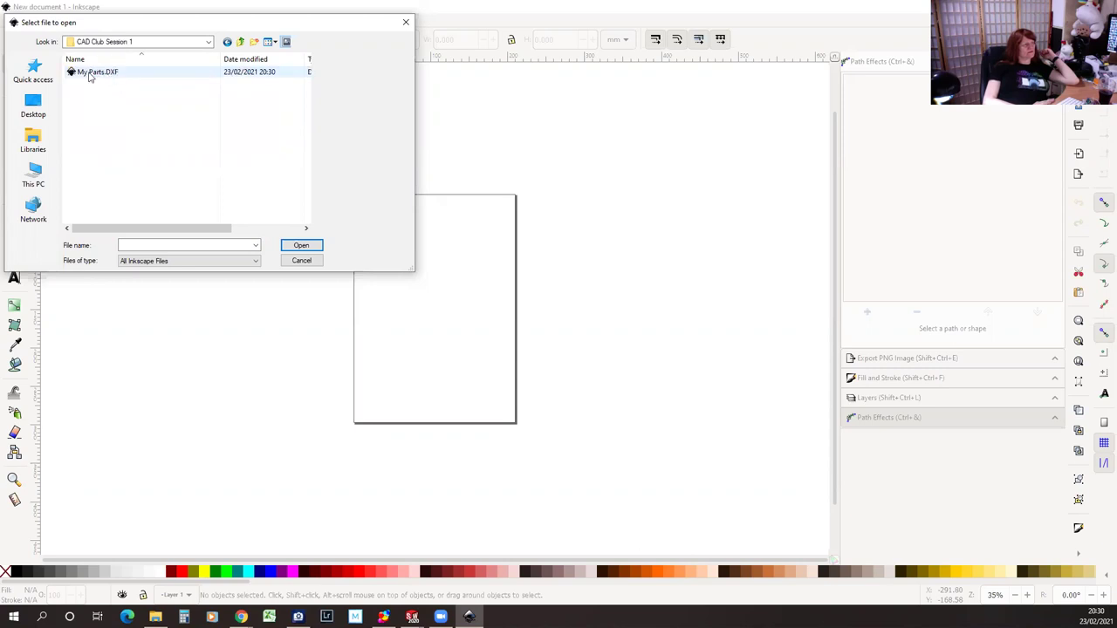
{"action": "left_click", "coordinate": [90, 77]}
{"action": "left_click", "coordinate": [316, 246]}
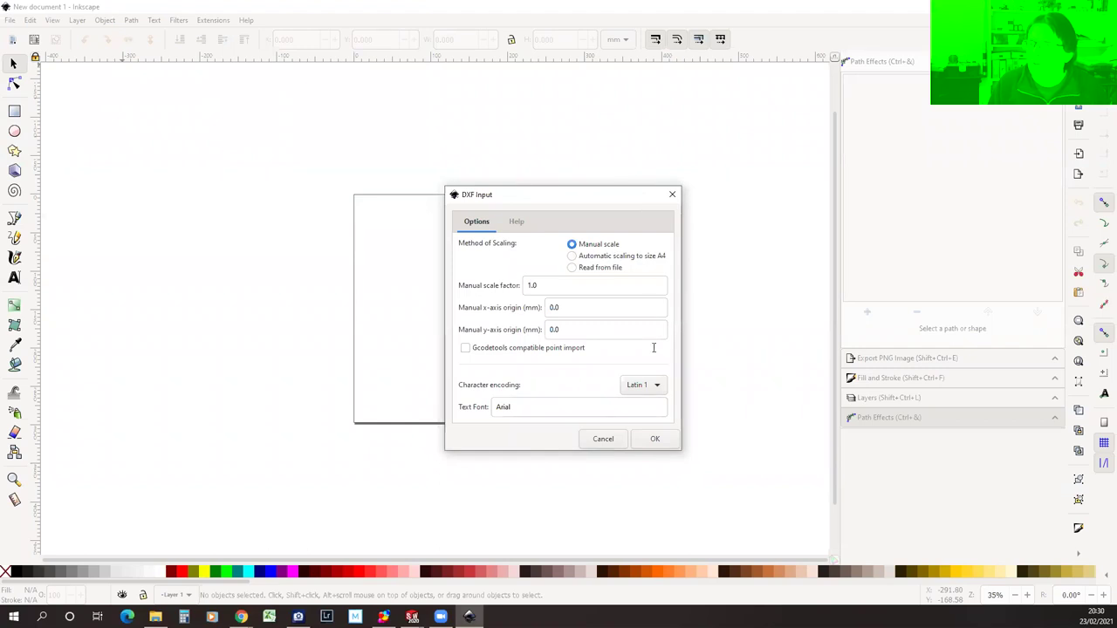
{"action": "left_click", "coordinate": [656, 439]}
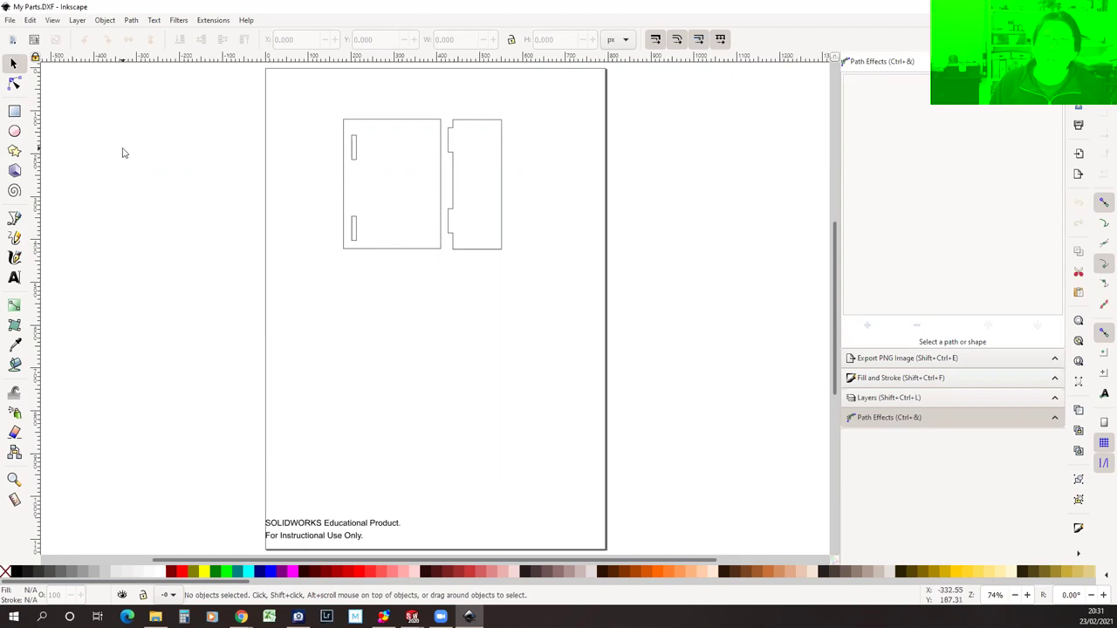
Delete the two lines of SOLIDWORKS educational notice text near the page's lower edge.
{"action": "left_click_drag", "start_coordinate": [207, 456], "coordinate": [511, 456]}
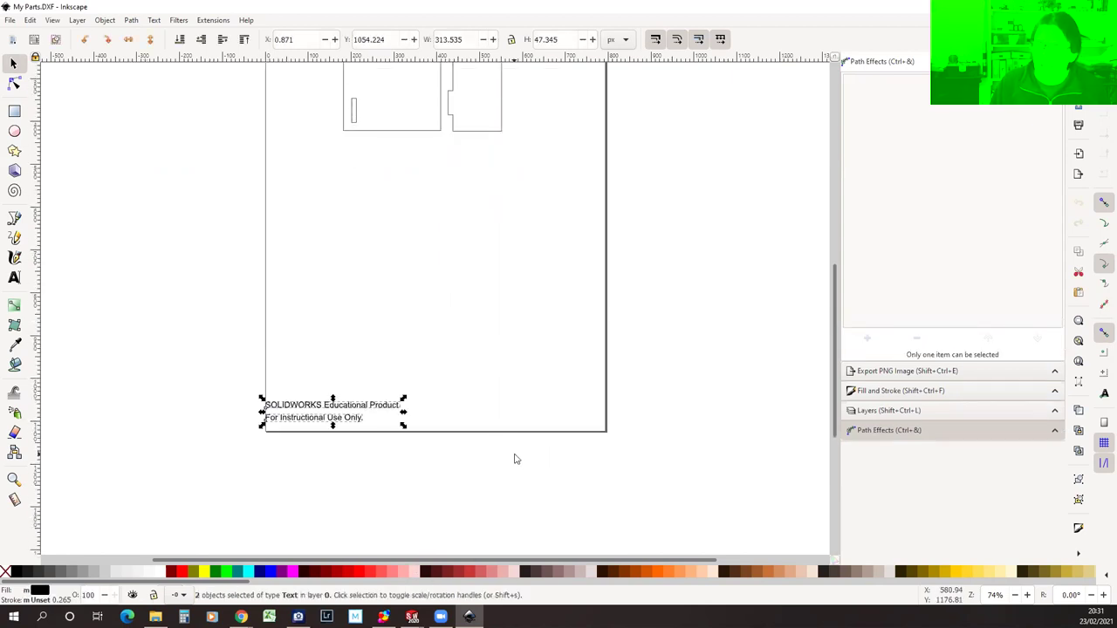
{"action": "key", "text": "Delete"}
{"action": "scroll", "coordinate": [549, 189], "scroll_direction": "up", "scroll_amount": 4}
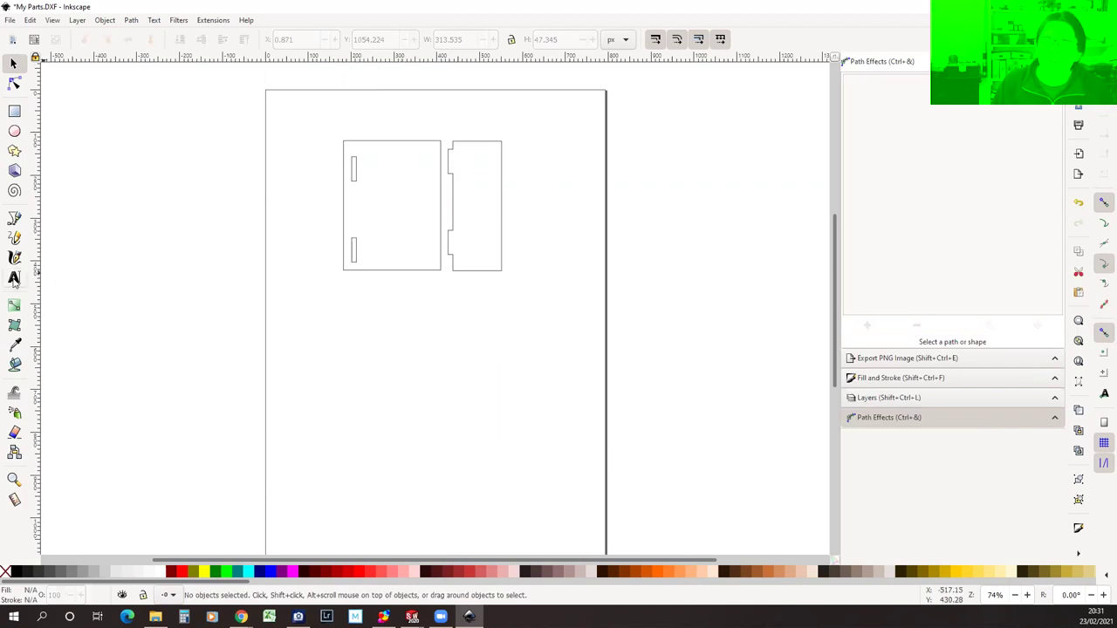
Add the text "Footleg Products" starting inside the base plate outline.
{"action": "left_click", "coordinate": [14, 279]}
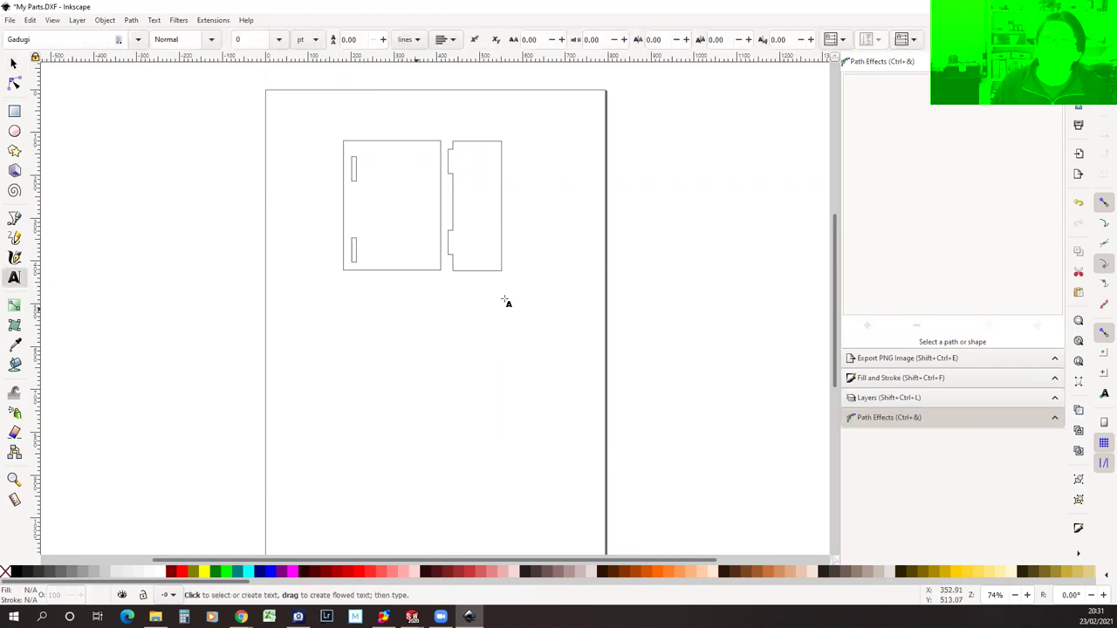
{"action": "left_click", "coordinate": [375, 209]}
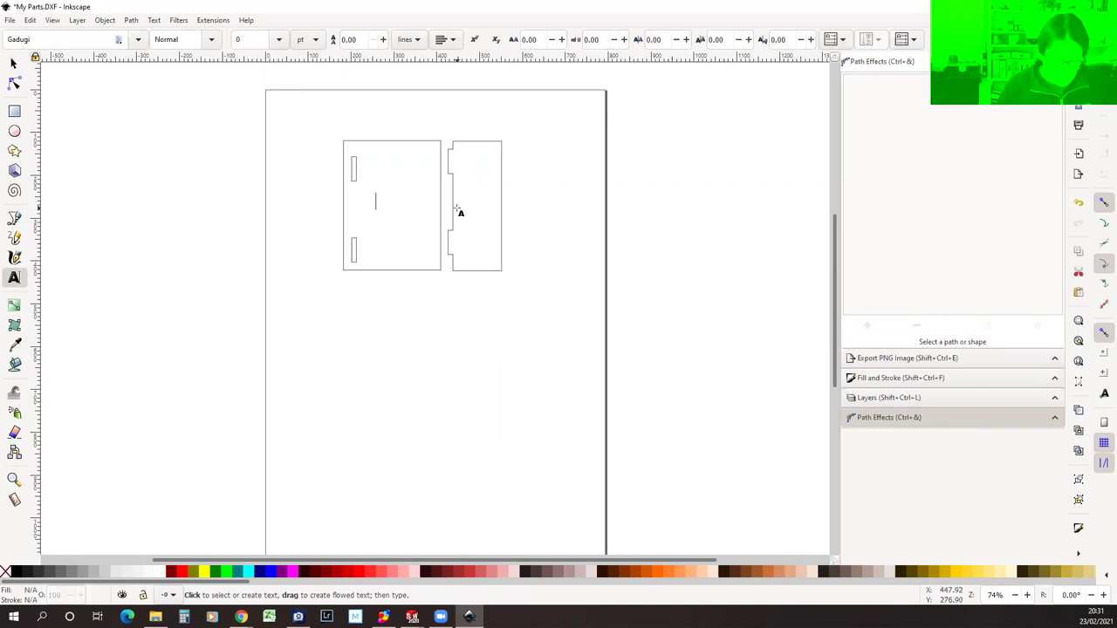
{"action": "type", "text": "Footled"}
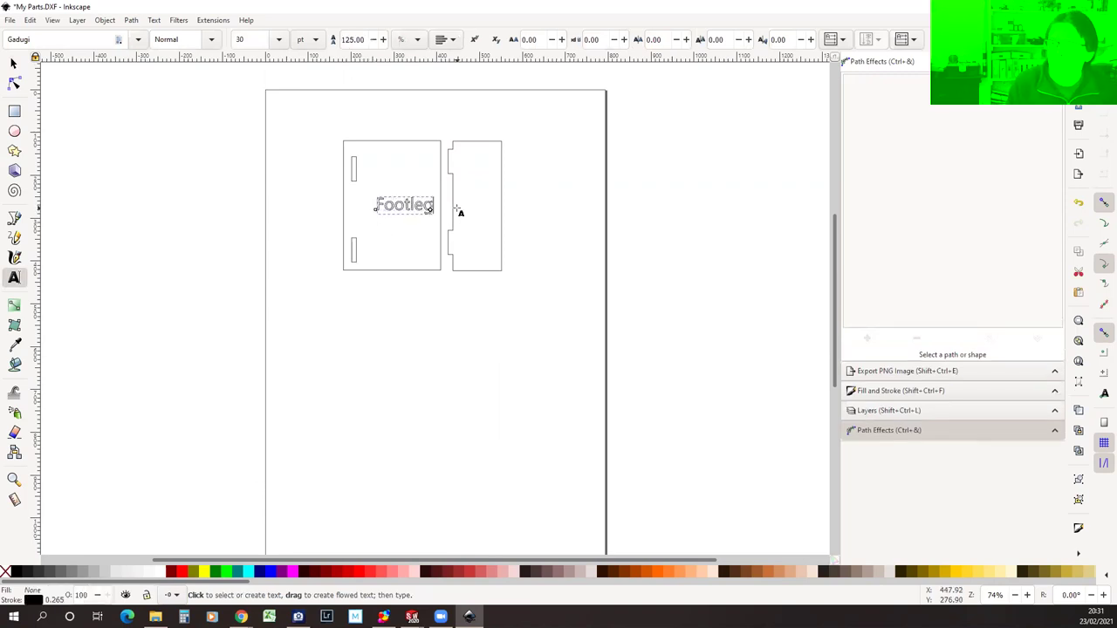
{"action": "type", "text": " PRoducts"}
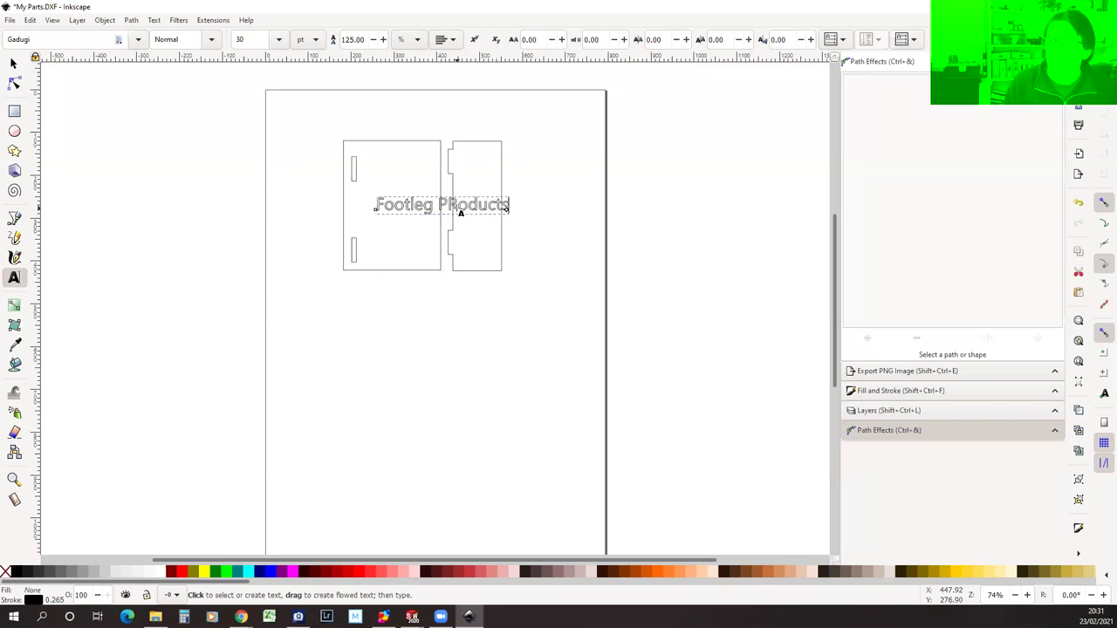
{"action": "left_click_drag", "start_coordinate": [458, 208], "coordinate": [448, 208]}
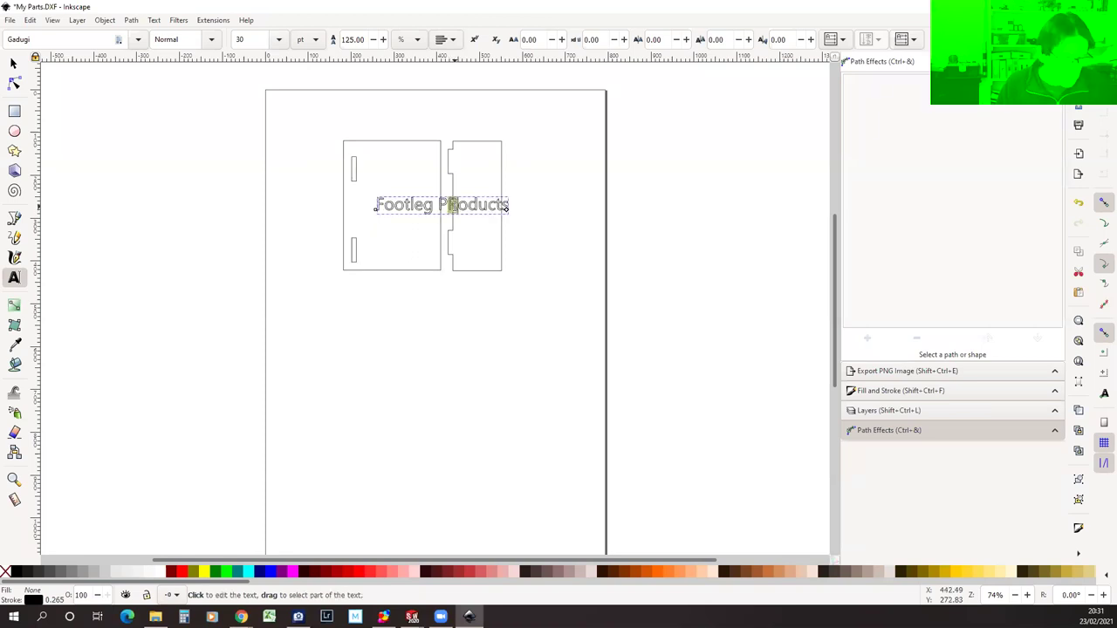
{"action": "type", "text": "r"}
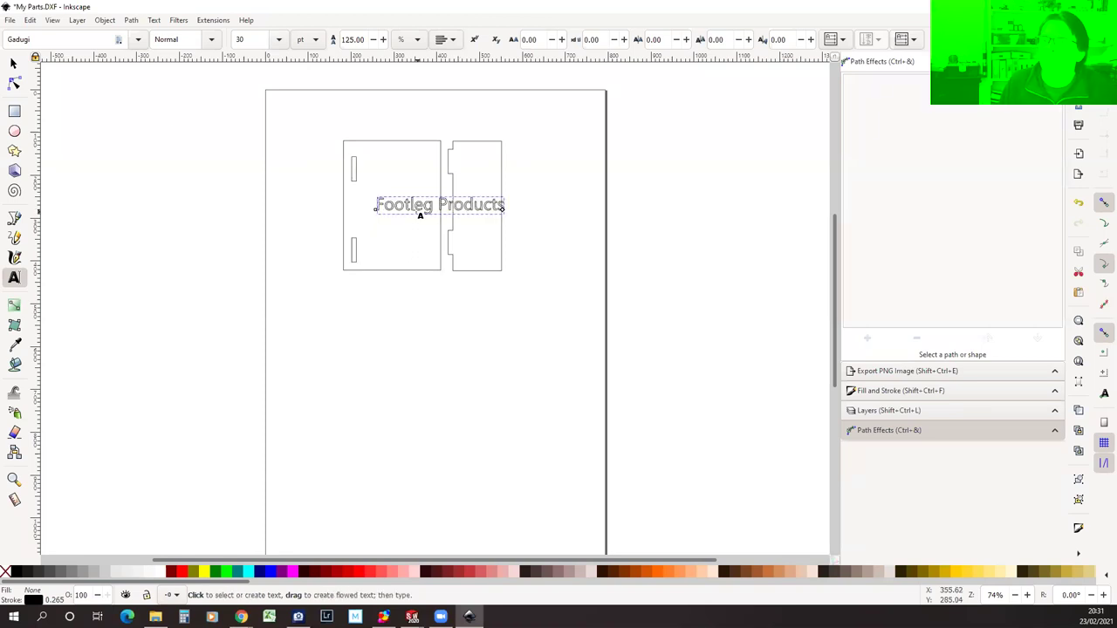
Rotate the "Footleg Products" text to run steeply upward and position it inside the base plate, clear of the slots.
{"action": "left_click", "coordinate": [13, 63]}
{"action": "left_click", "coordinate": [400, 205]}
{"action": "mouse_move", "coordinate": [373, 217]}
{"action": "left_mouse_down"}
{"action": "mouse_move", "coordinate": [407, 245]}
{"action": "mouse_move", "coordinate": [405, 216]}
{"action": "mouse_move", "coordinate": [384, 212]}
{"action": "left_mouse_up"}
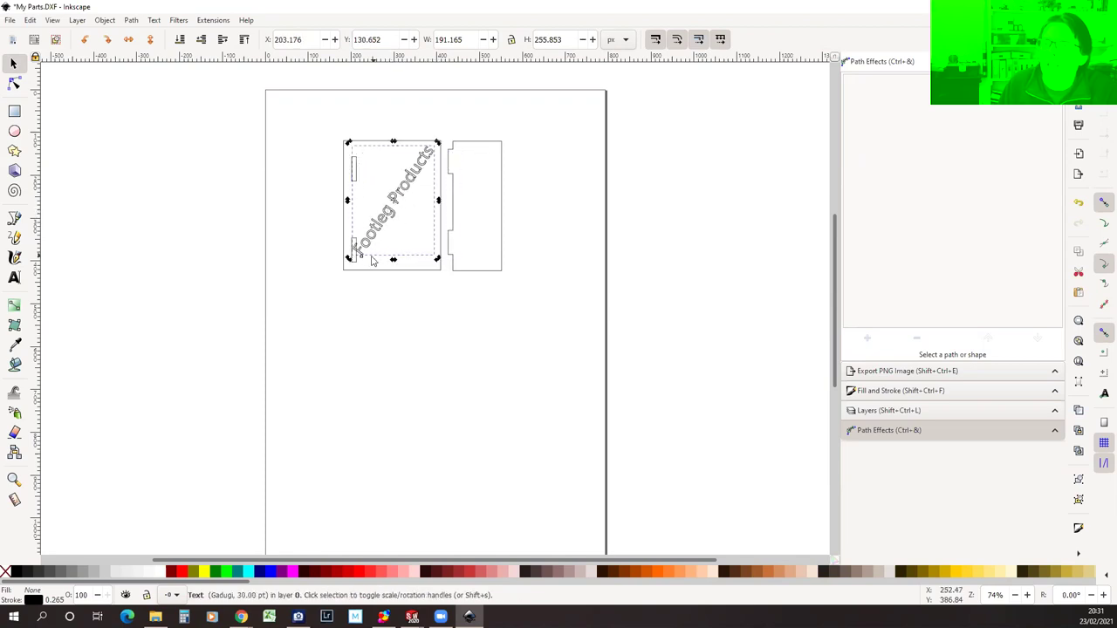
{"action": "left_click_drag", "start_coordinate": [348, 259], "coordinate": [351, 262]}
{"action": "left_click_drag", "start_coordinate": [392, 213], "coordinate": [399, 221]}
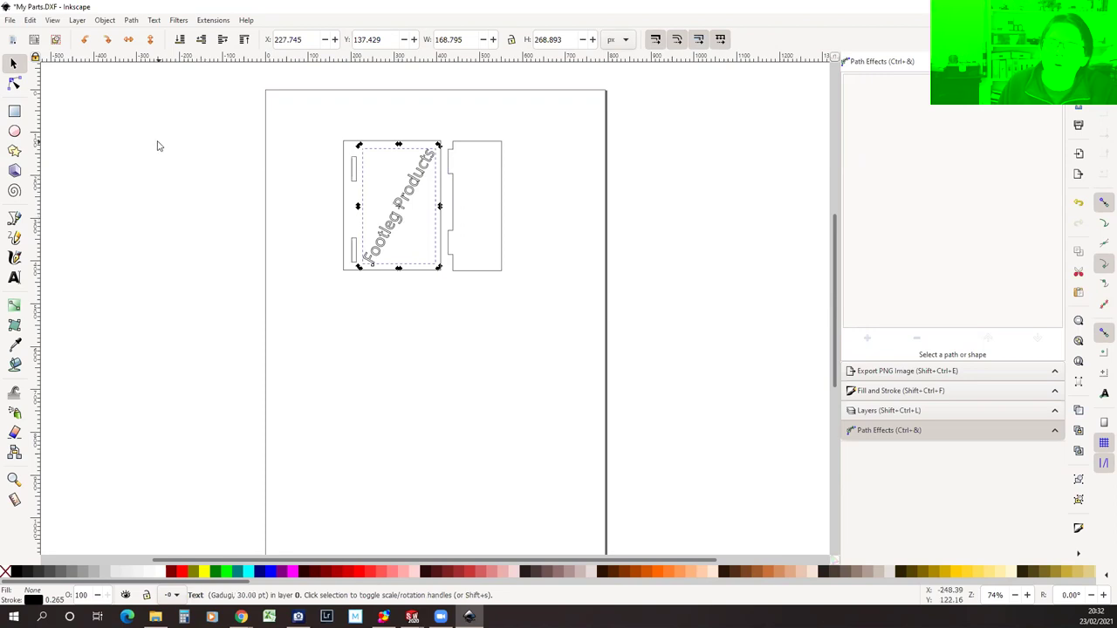
Convert the "Footleg Products" text object to paths.
{"action": "left_click", "coordinate": [132, 20]}
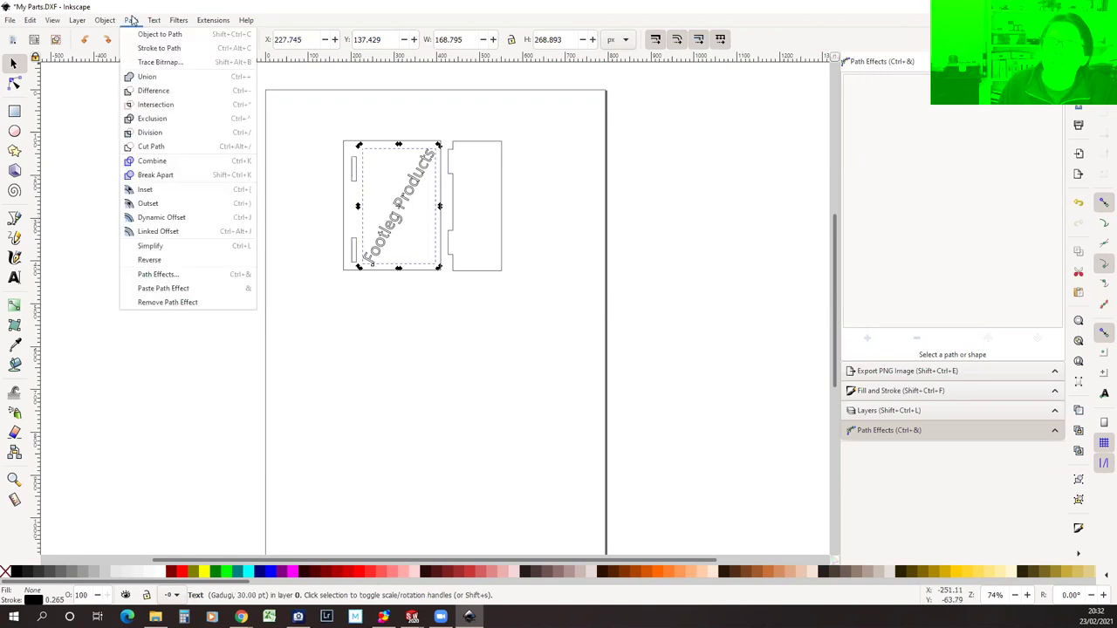
{"action": "mouse_move", "coordinate": [152, 20]}
{"action": "left_click", "coordinate": [176, 35]}
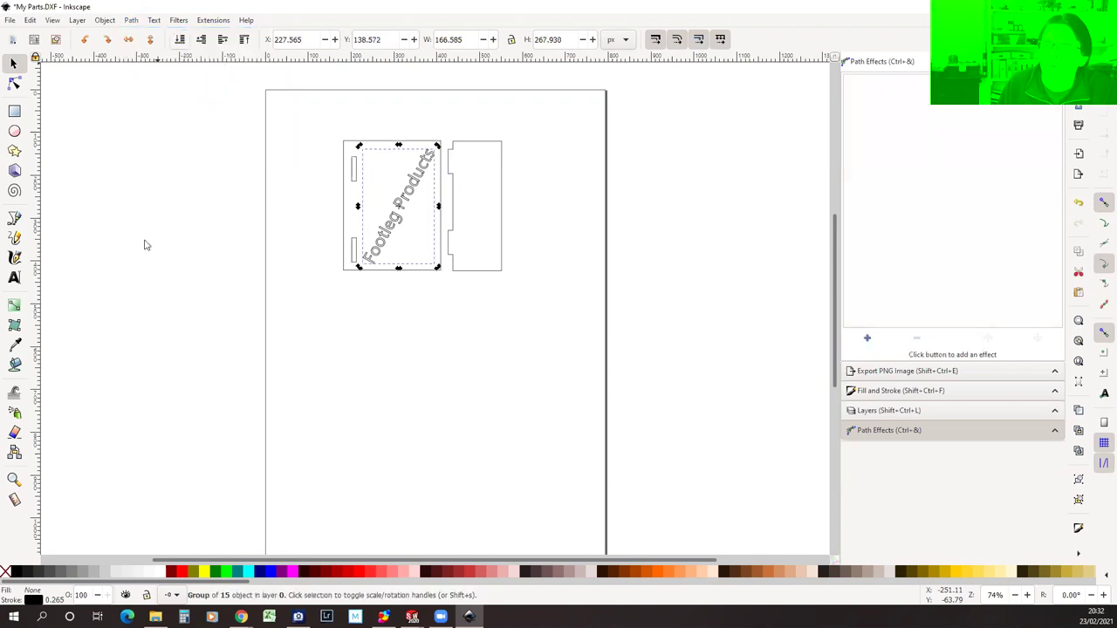
Select only the second "o" of "Footleg" within the lettering group and set its stroke to red.
{"action": "left_click", "coordinate": [390, 272]}
{"action": "scroll", "coordinate": [391, 277], "scroll_direction": "up", "scroll_amount": 4}
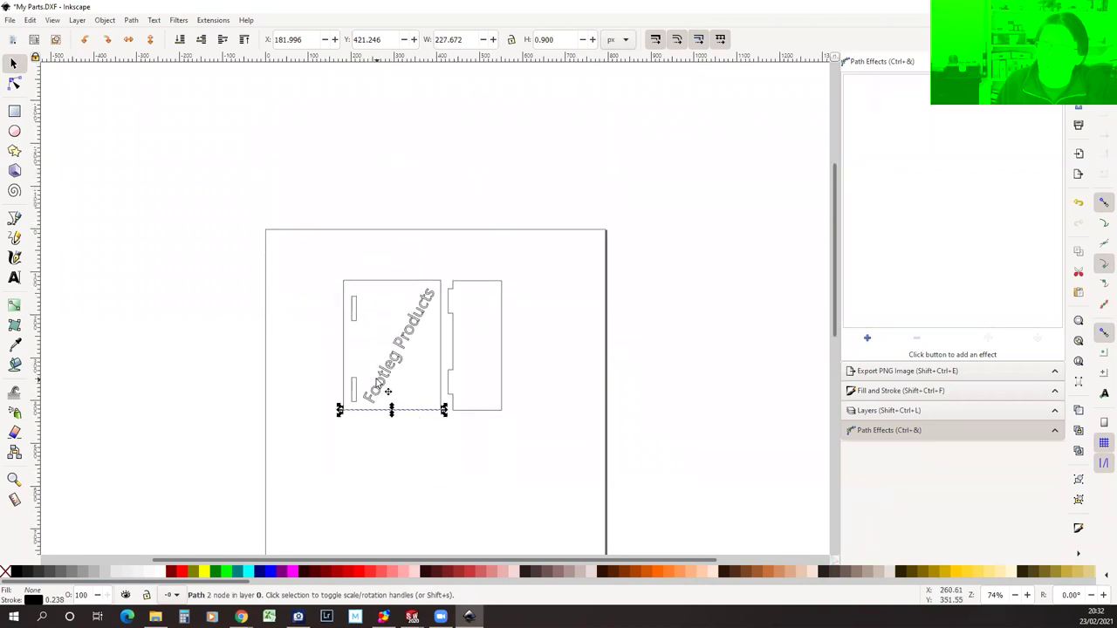
{"action": "left_click", "coordinate": [14, 479]}
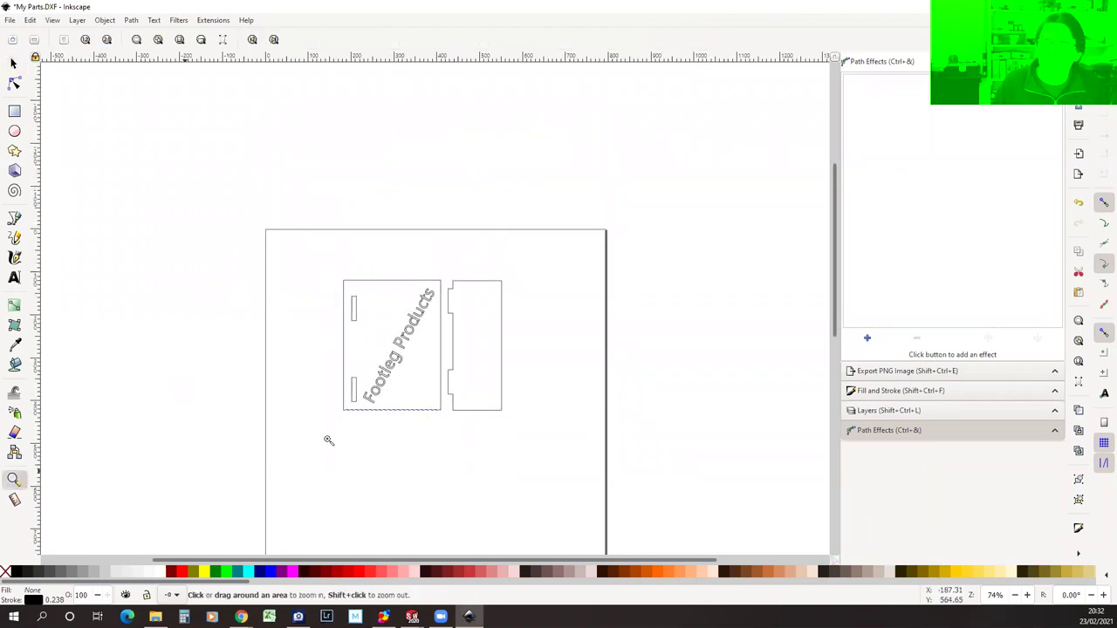
{"action": "left_click_drag", "start_coordinate": [345, 413], "coordinate": [446, 278]}
{"action": "left_click", "coordinate": [13, 64]}
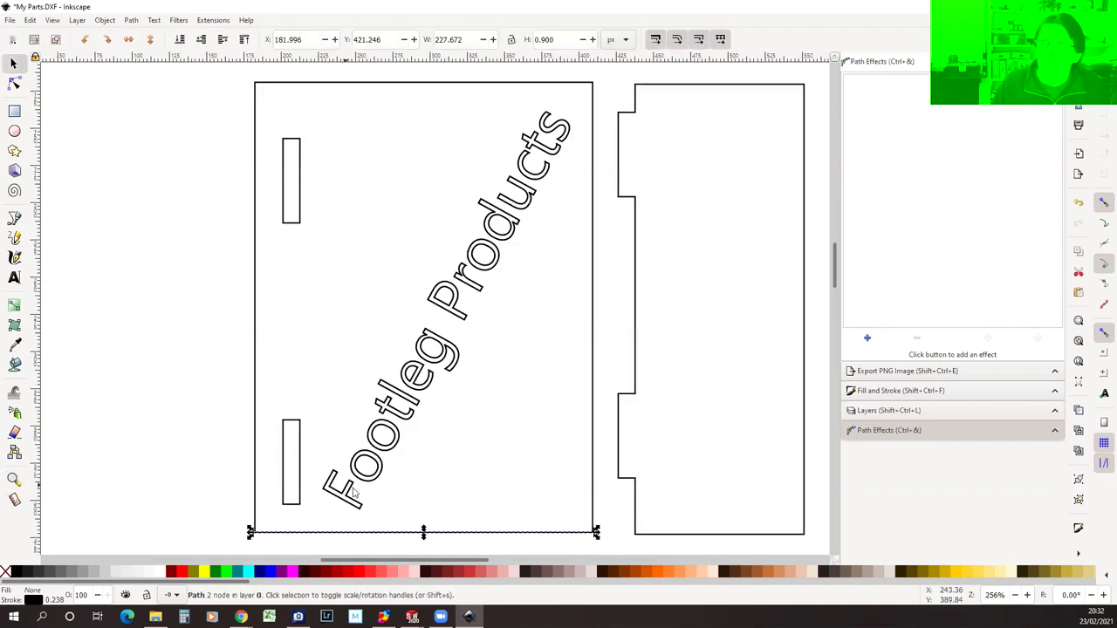
{"action": "left_click", "coordinate": [380, 479]}
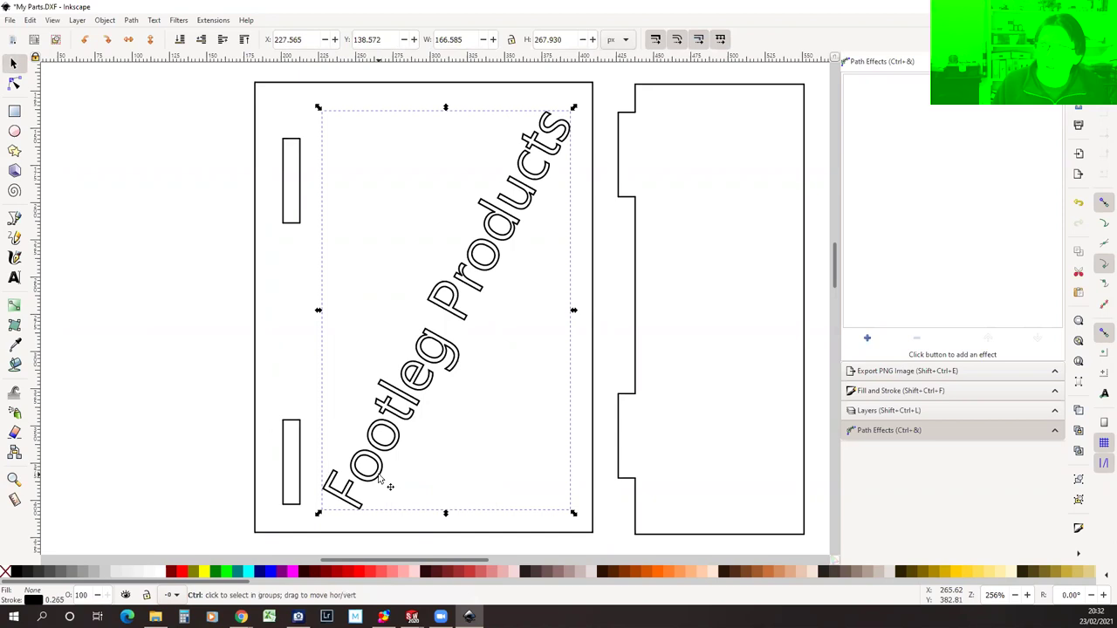
{"action": "left_click", "coordinate": [379, 478], "text": "ctrl"}
{"action": "left_click_drag", "start_coordinate": [378, 478], "coordinate": [393, 447]}
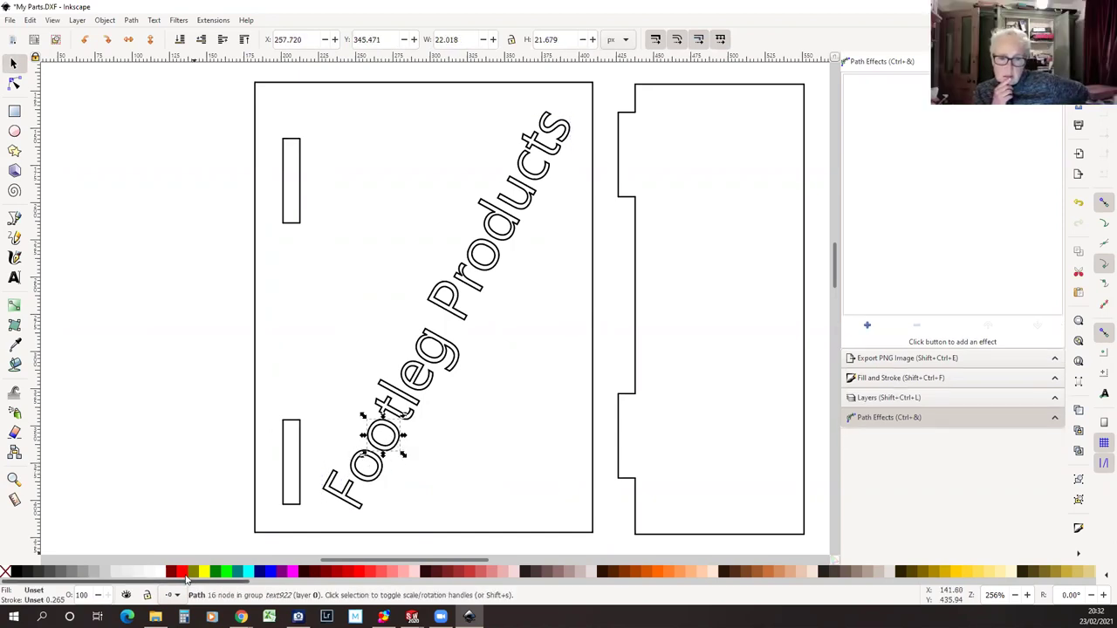
{"action": "right_click", "coordinate": [183, 572]}
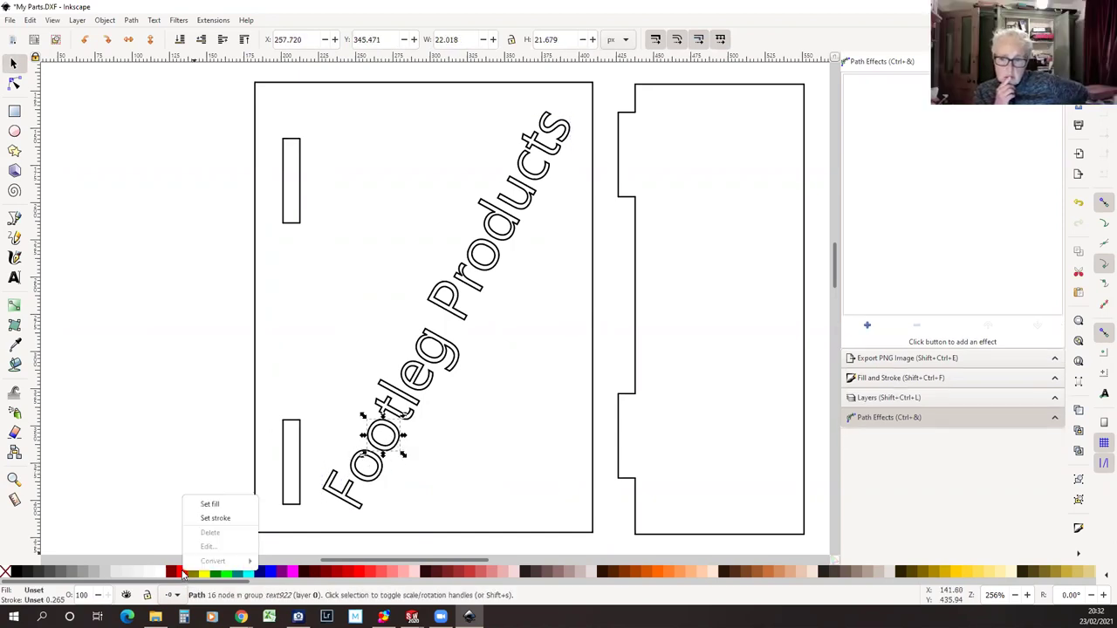
{"action": "left_click", "coordinate": [215, 519]}
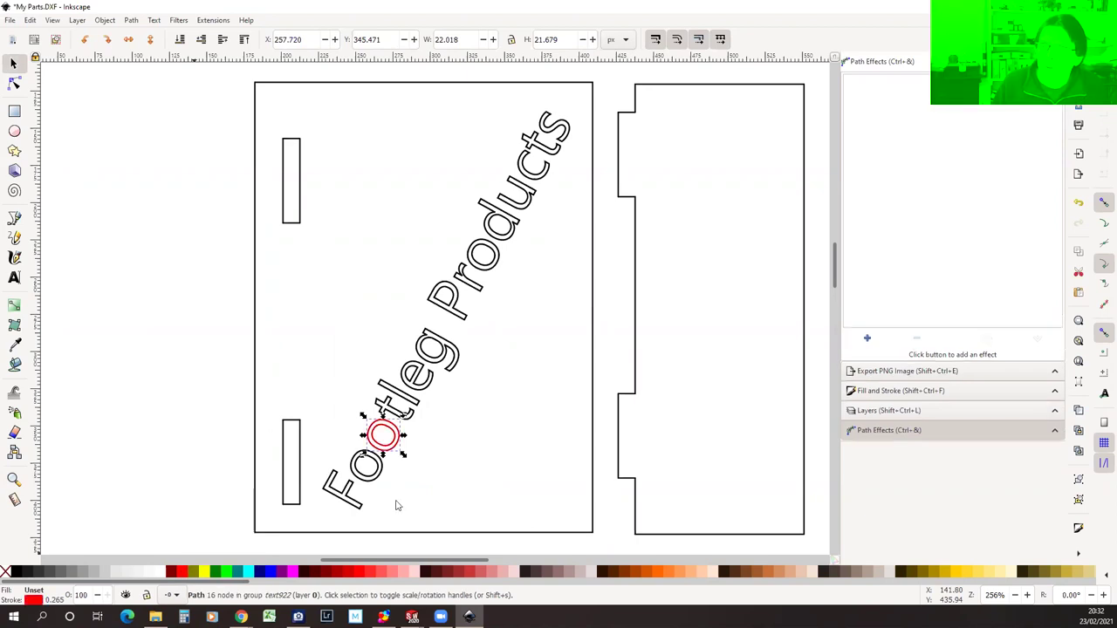
Recolour the stroke of the whole "Footleg Products" lettering group, trying red before settling on blue.
{"action": "left_click", "coordinate": [529, 458]}
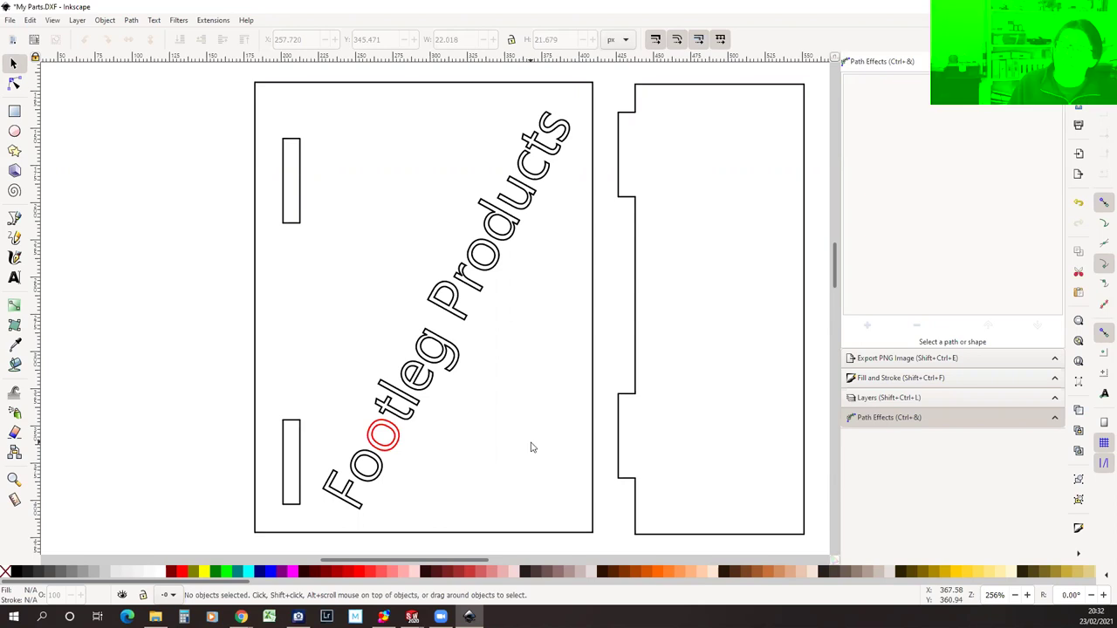
{"action": "left_click", "coordinate": [353, 506]}
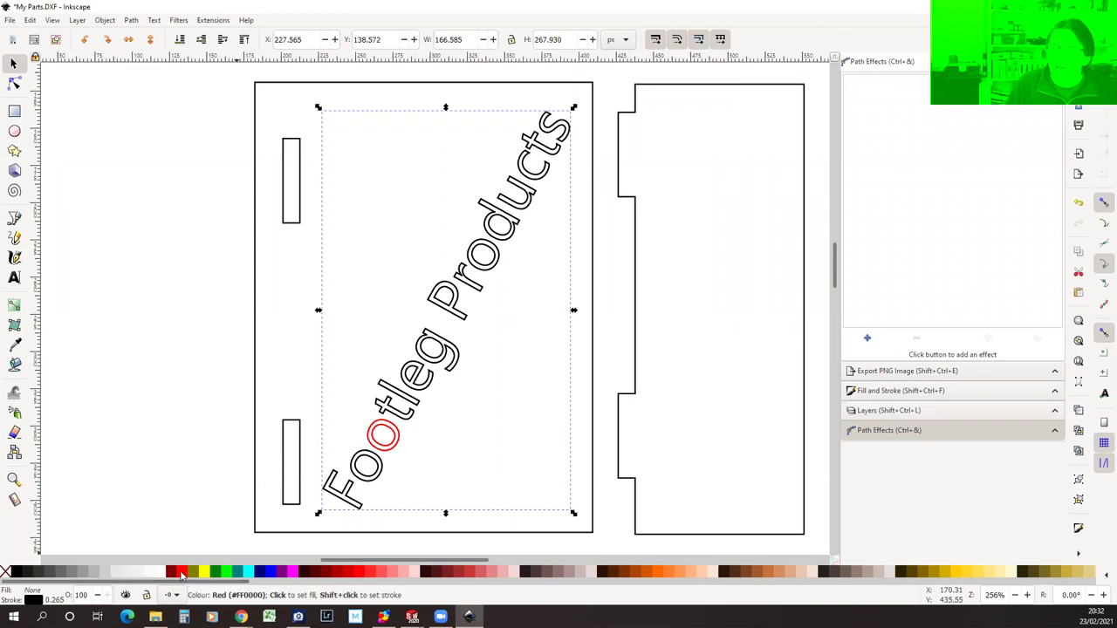
{"action": "right_click", "coordinate": [184, 573]}
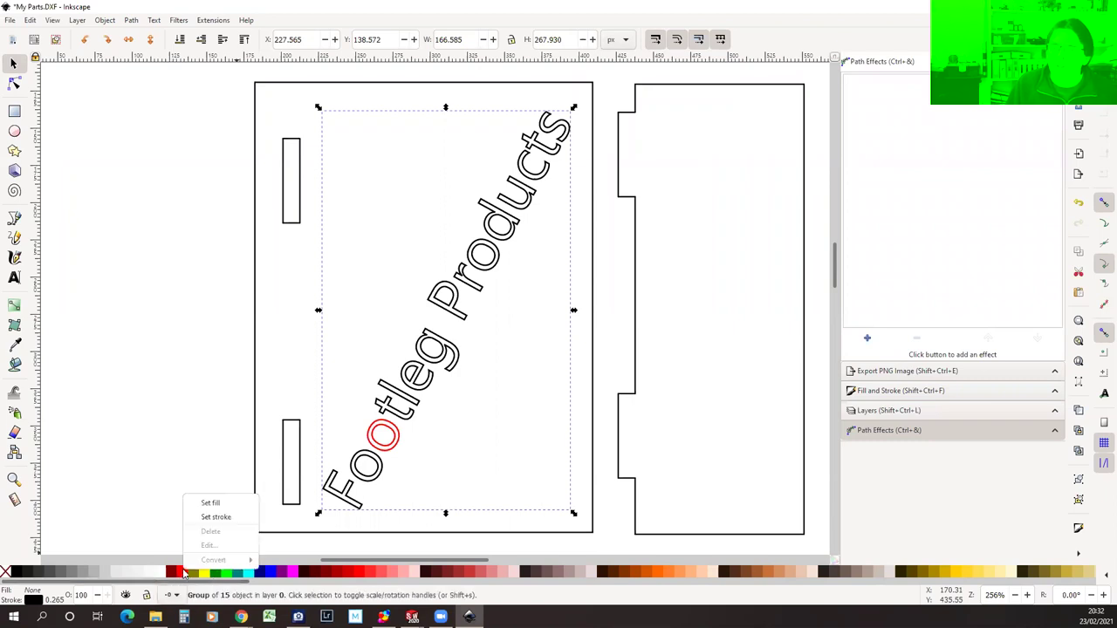
{"action": "left_click", "coordinate": [207, 518]}
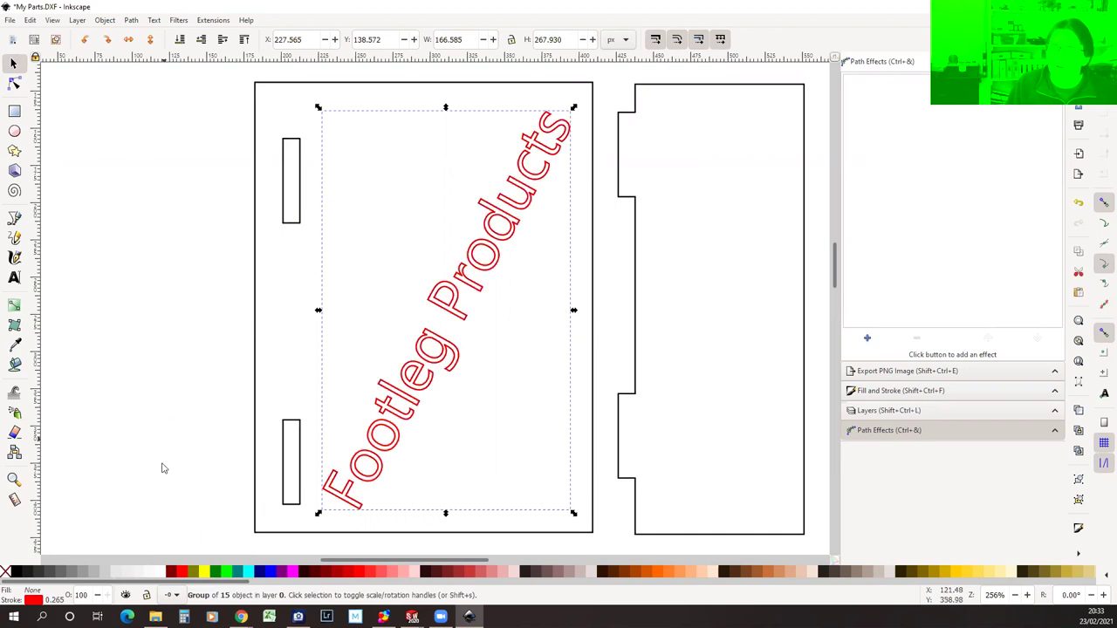
{"action": "right_click", "coordinate": [272, 573]}
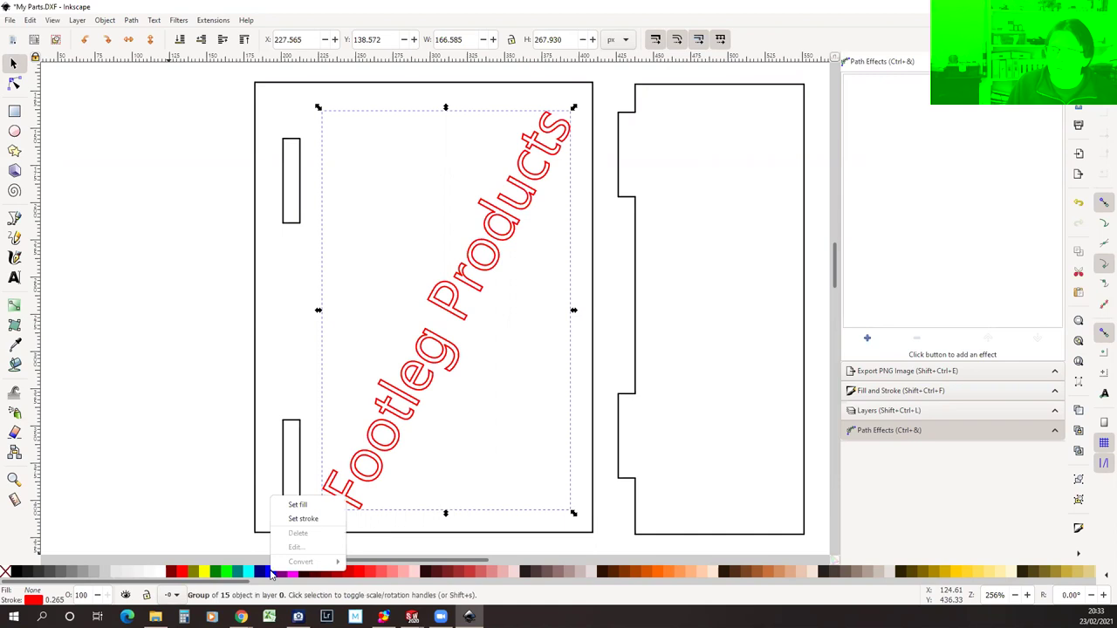
{"action": "left_click", "coordinate": [303, 520]}
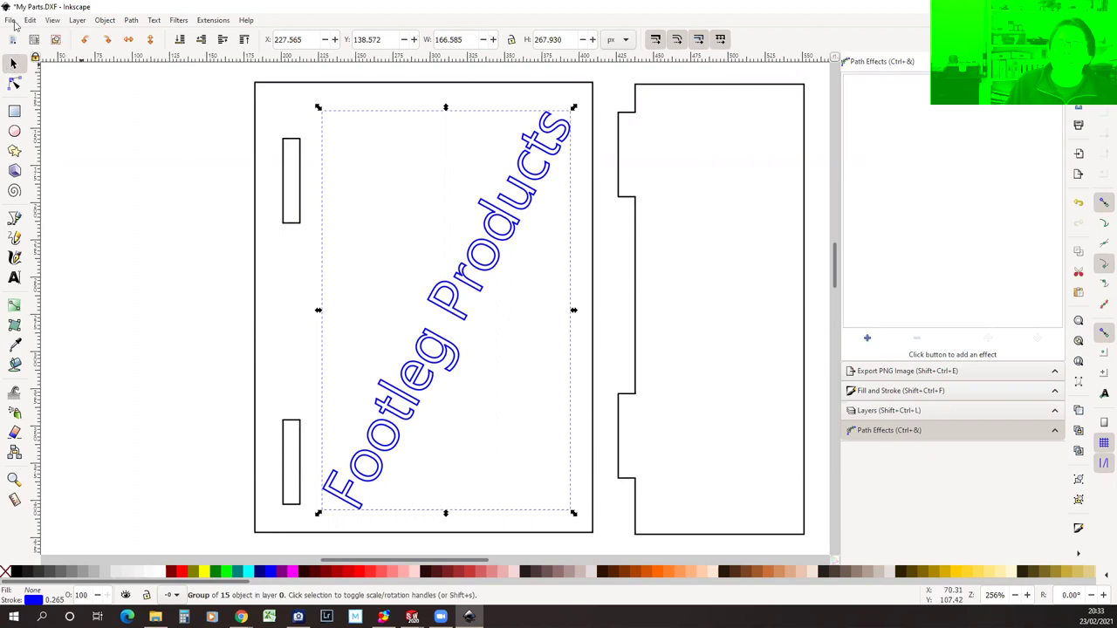
Save the drawing as "My Parts to cut.dxf" in Desktop Cutting Plotter (AutoCAD DXF R14) format, keeping the default export options, and clear the selection.
{"action": "left_click", "coordinate": [11, 20]}
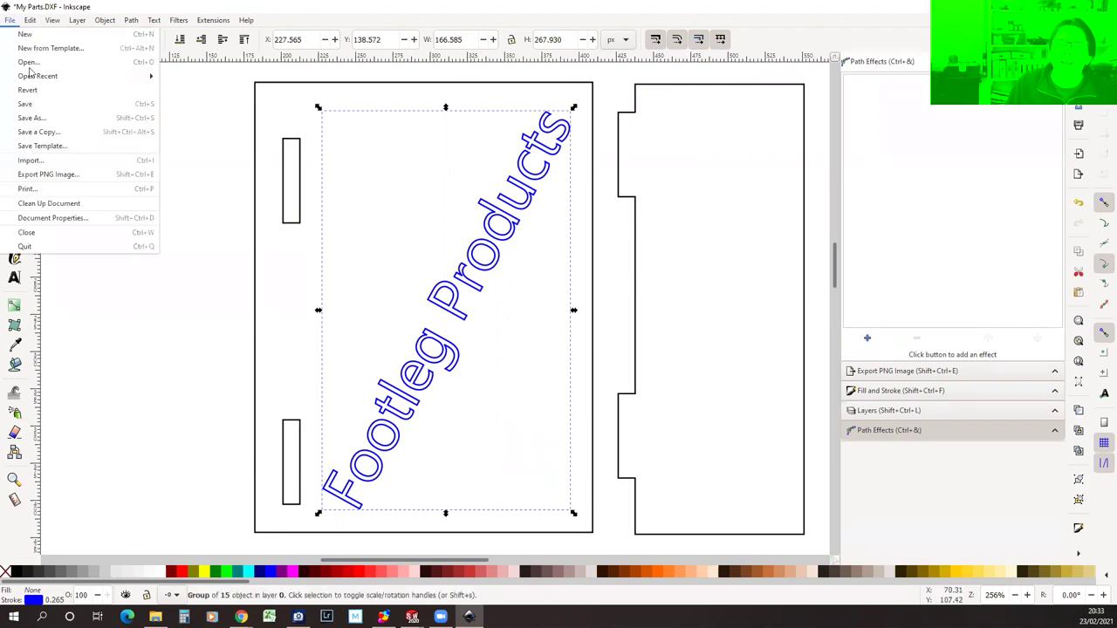
{"action": "left_click", "coordinate": [46, 119]}
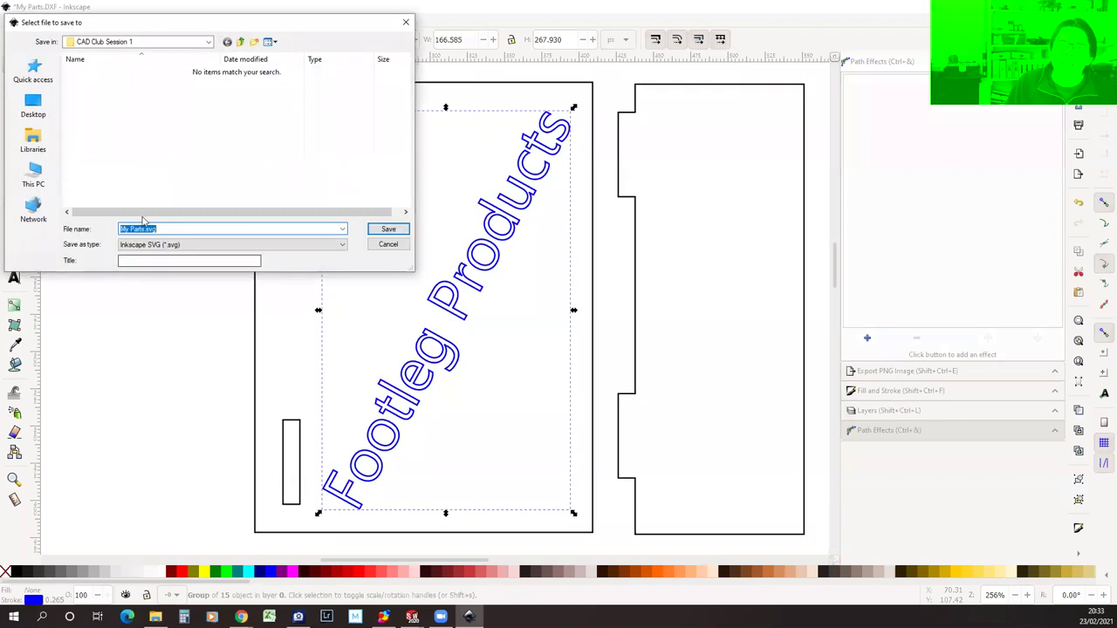
{"action": "left_click", "coordinate": [194, 245]}
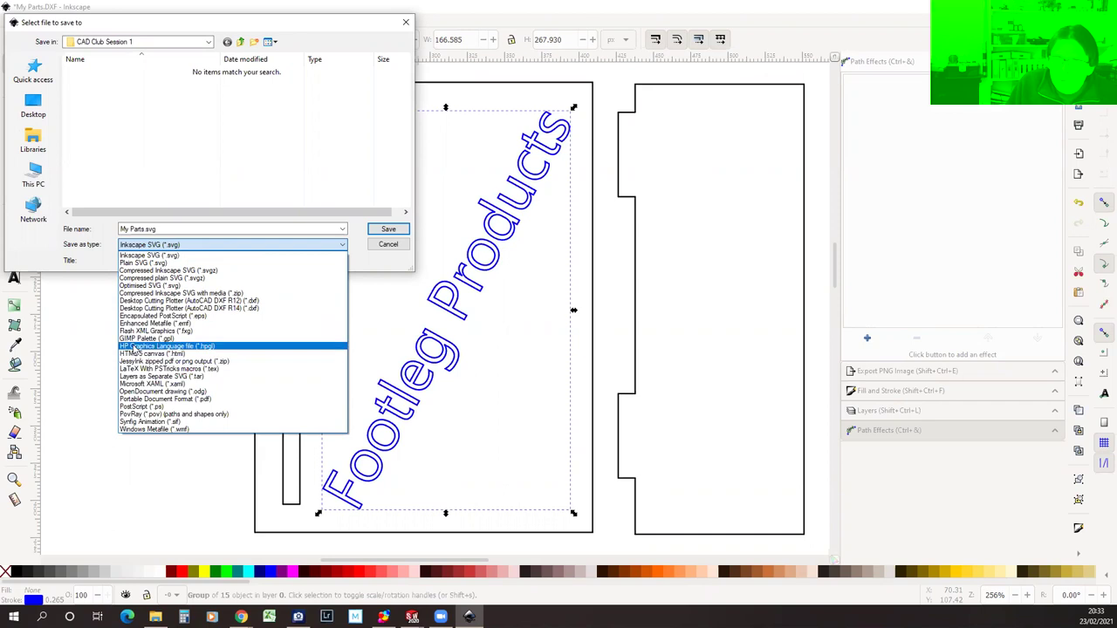
{"action": "left_click", "coordinate": [161, 310]}
{"action": "left_click", "coordinate": [143, 229]}
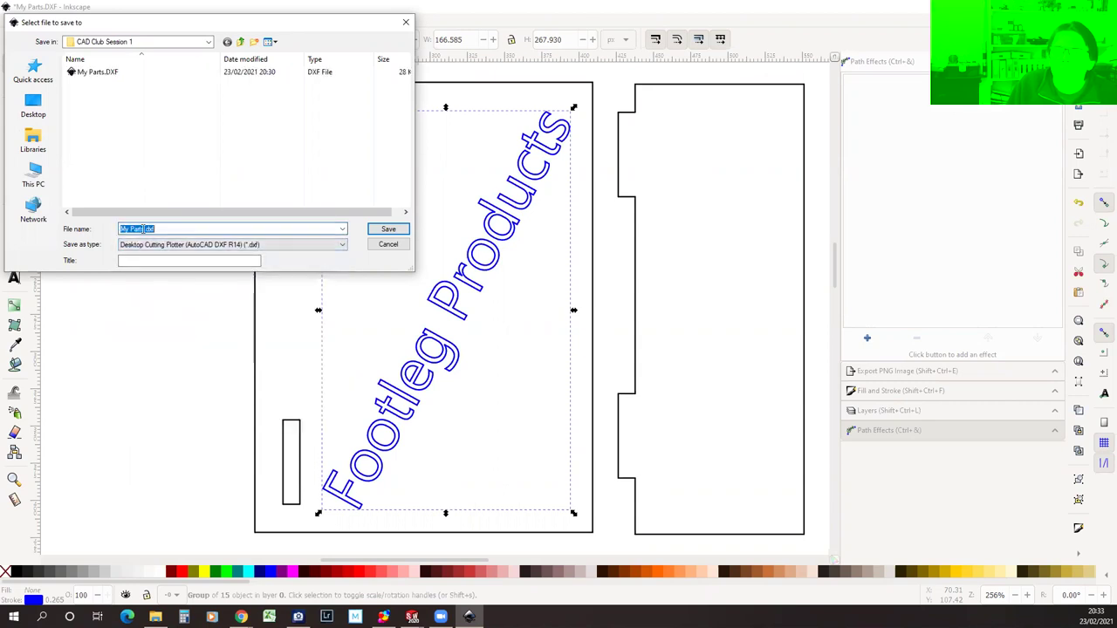
{"action": "left_click", "coordinate": [145, 229]}
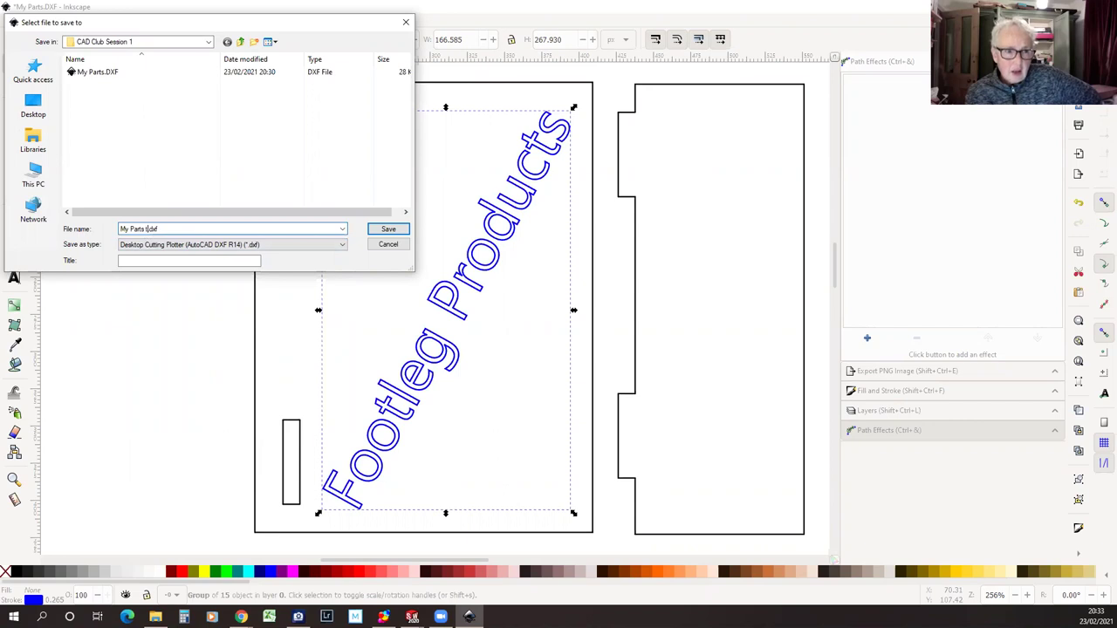
{"action": "type", "text": "to cut"}
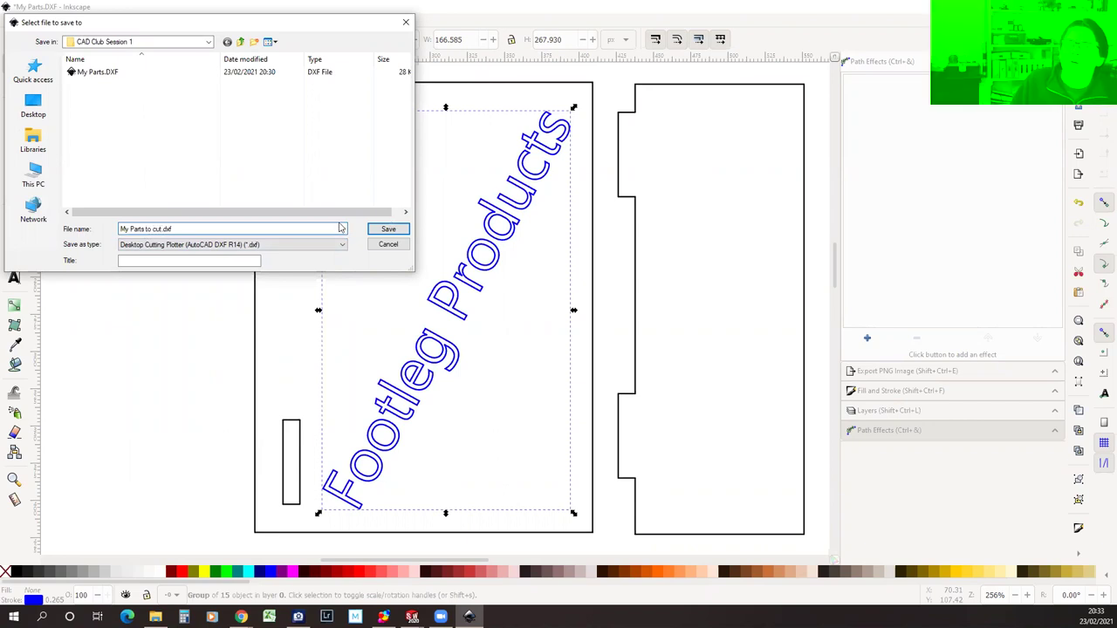
{"action": "left_click", "coordinate": [386, 229]}
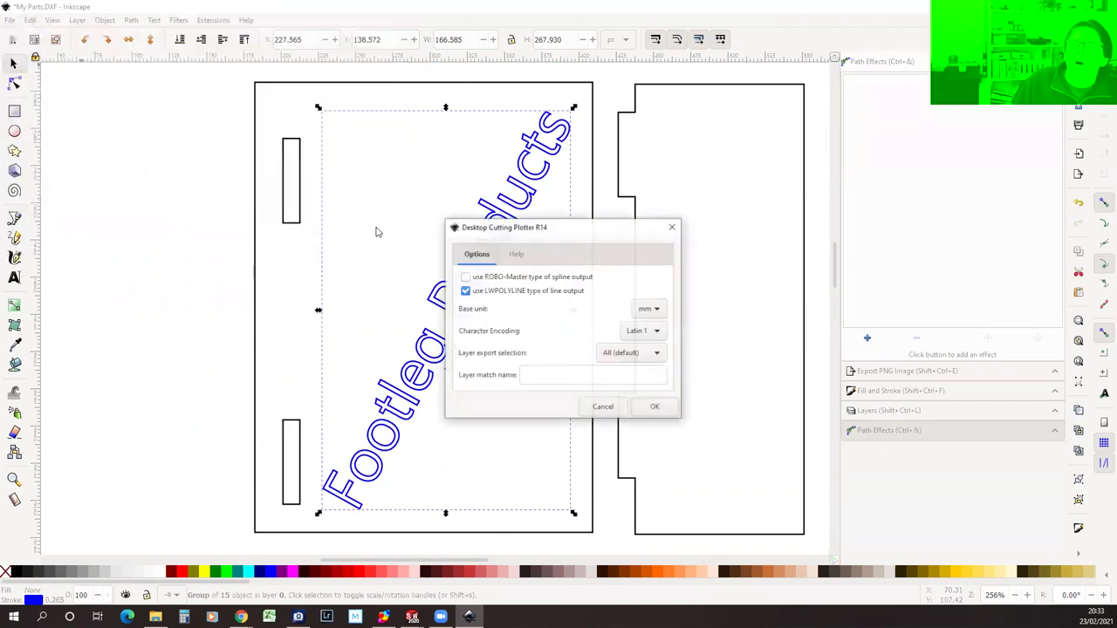
{"action": "left_click", "coordinate": [656, 407]}
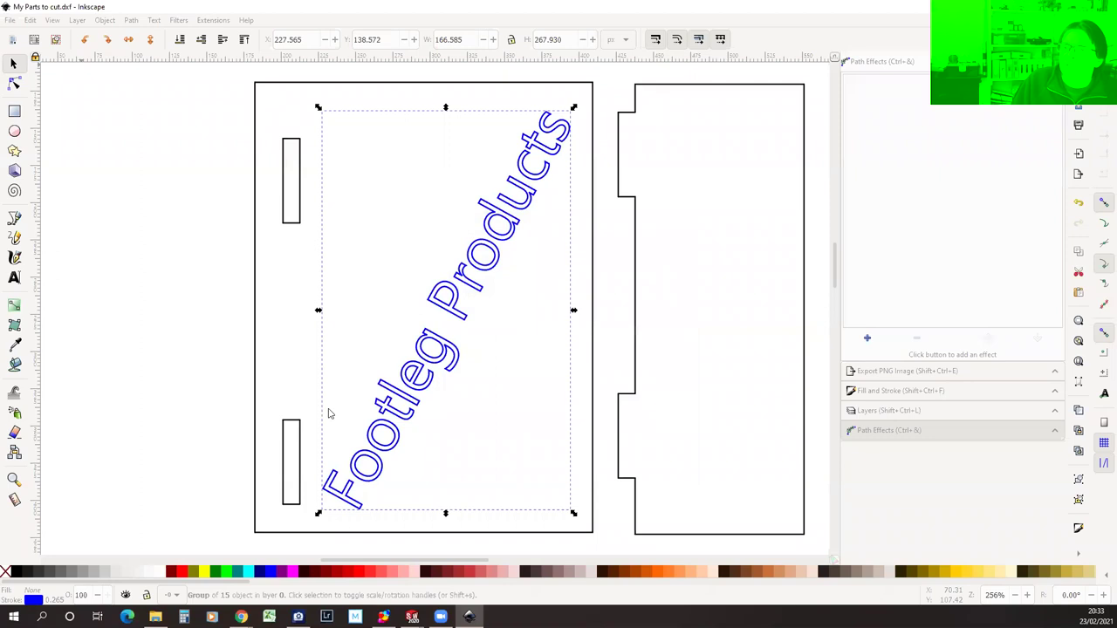
{"action": "left_click", "coordinate": [222, 351]}
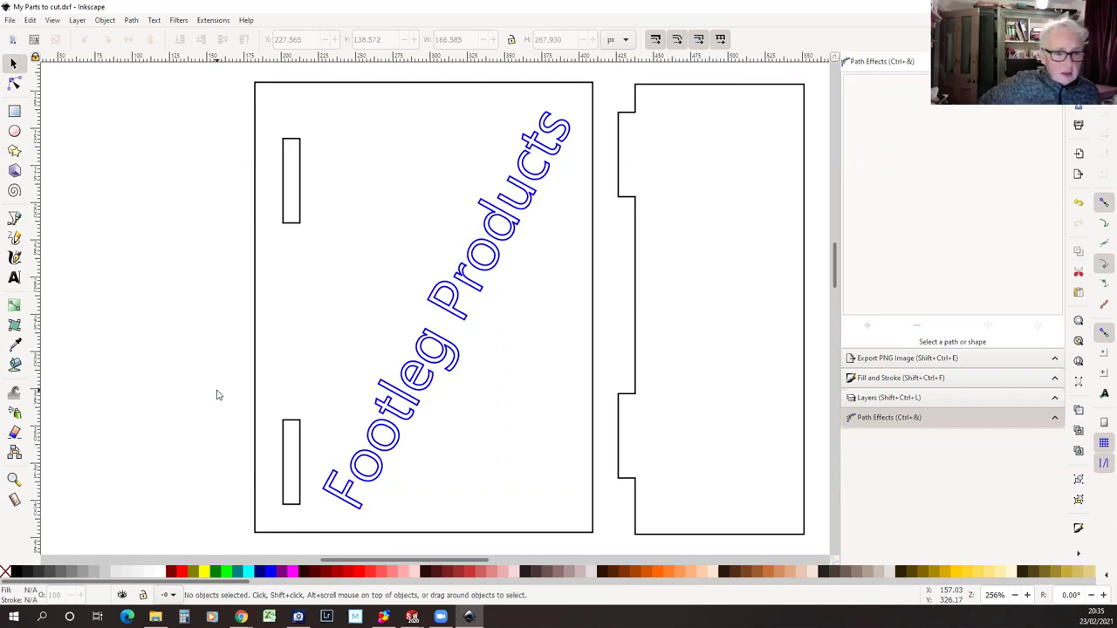
Switch to SOLIDWORKS and bring up the Base Plate2 part.
{"action": "key", "text": "alt+Tab"}
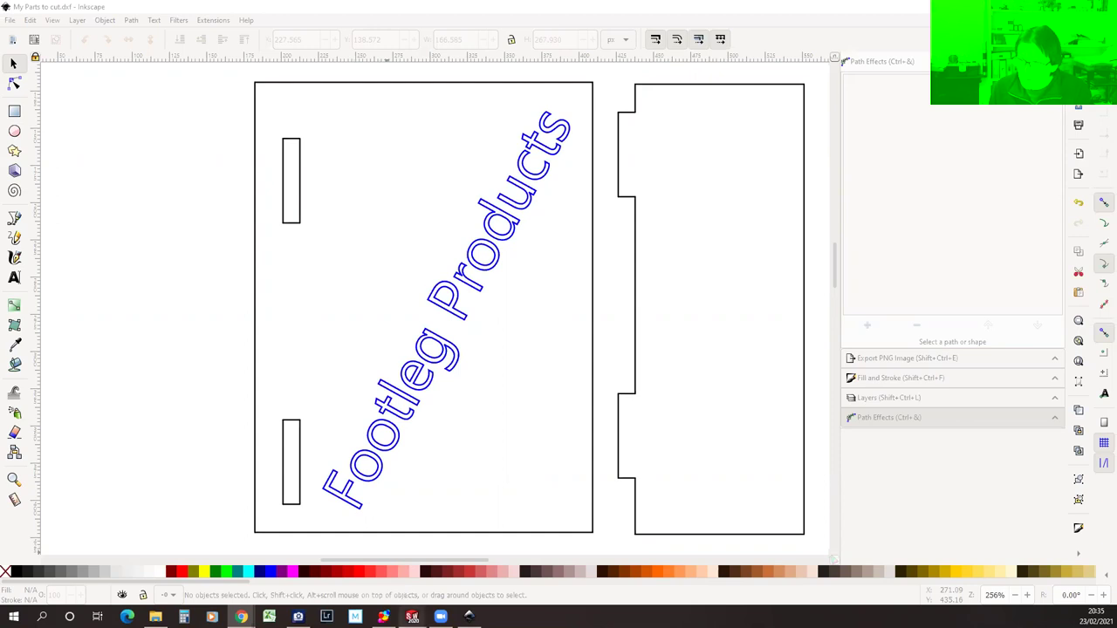
{"action": "mouse_move", "coordinate": [411, 616]}
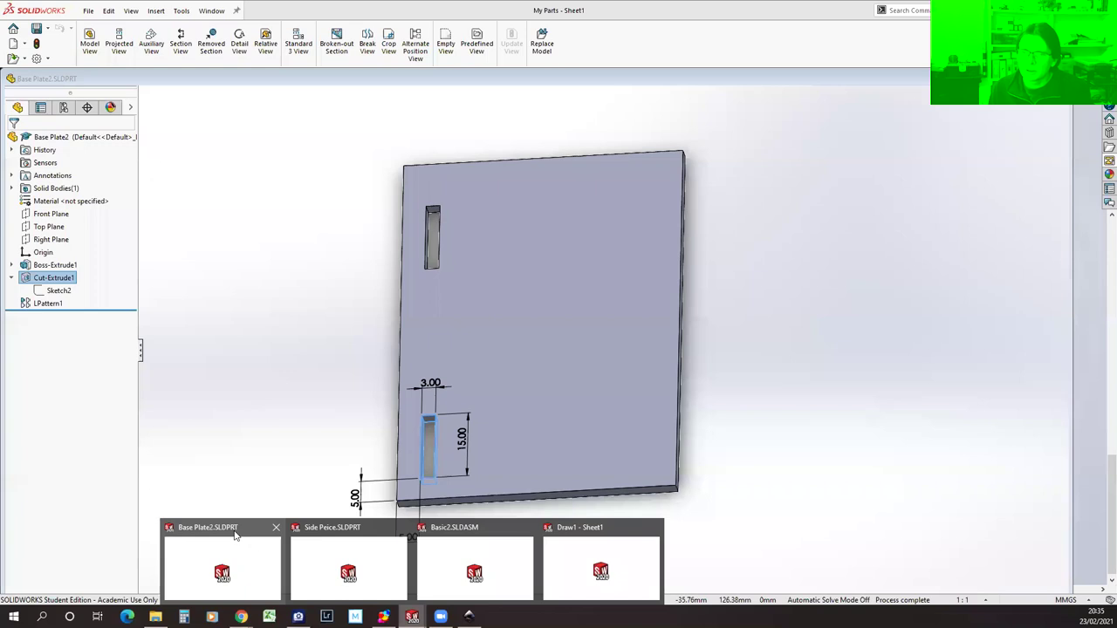
{"action": "left_click", "coordinate": [246, 552]}
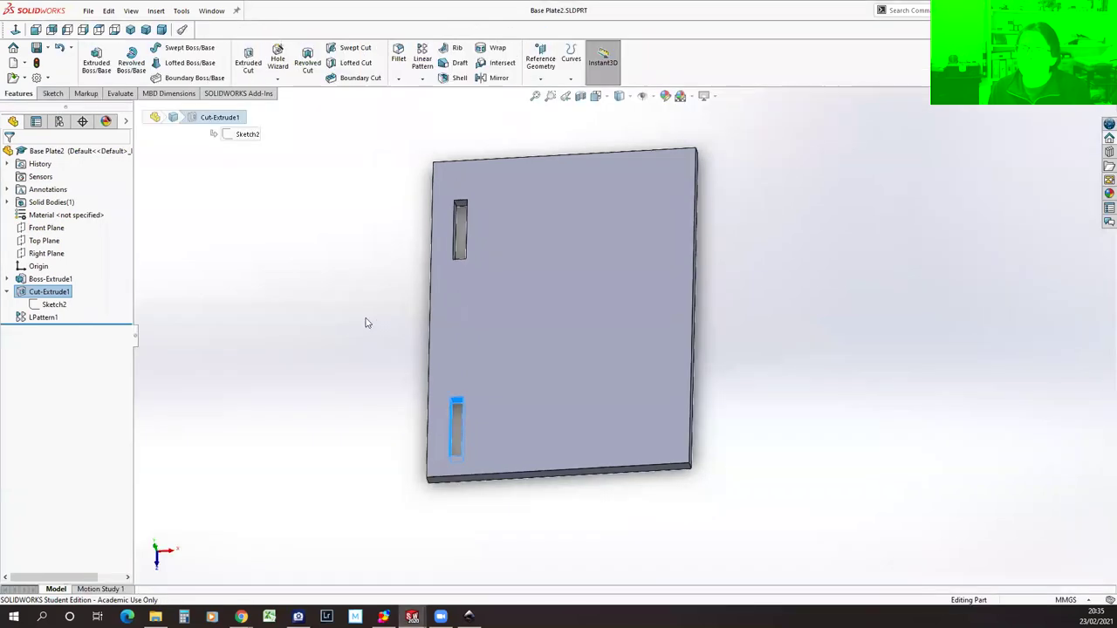
Start a Hole Wizard hole for the base plate and set its screw clearance size to M2.5.
{"action": "middle_click_drag", "start_coordinate": [361, 327], "coordinate": [369, 390]}
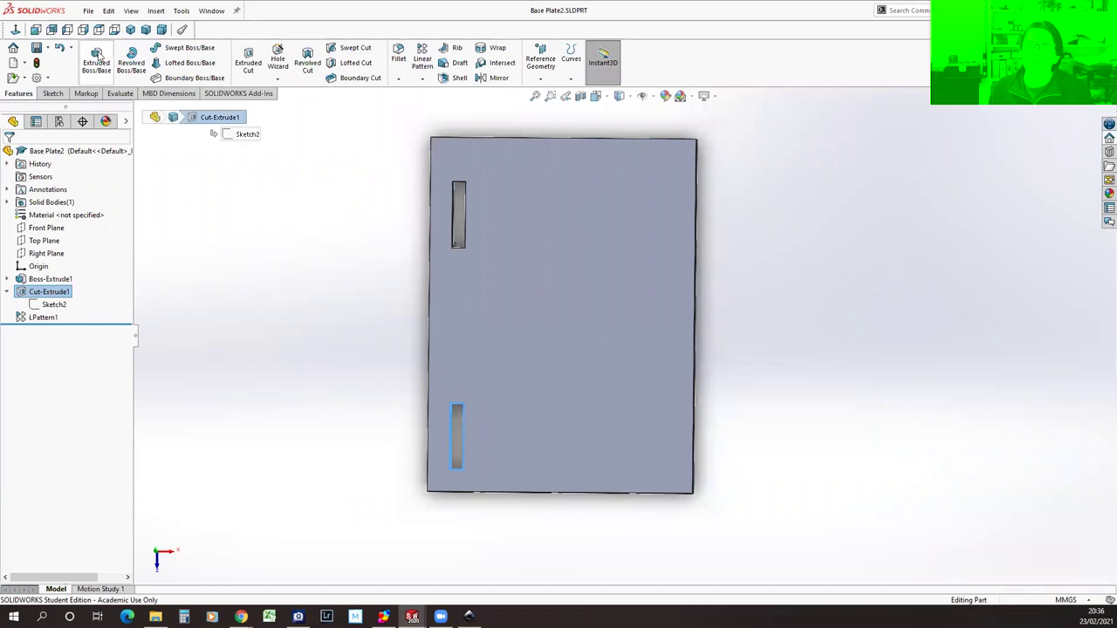
{"action": "left_click", "coordinate": [278, 52]}
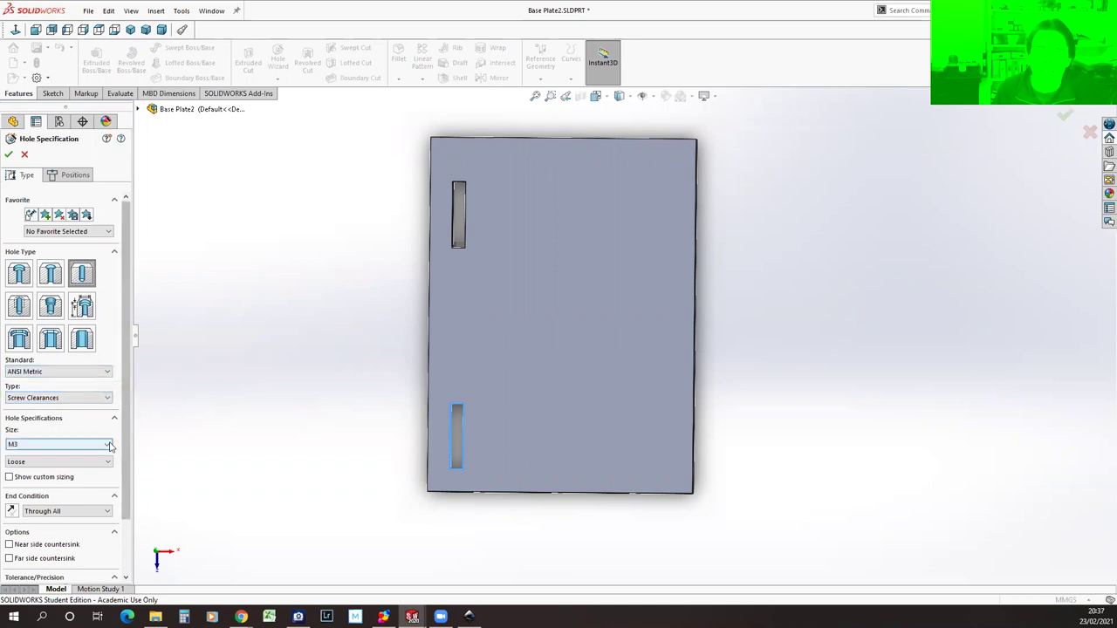
{"action": "left_click", "coordinate": [61, 444]}
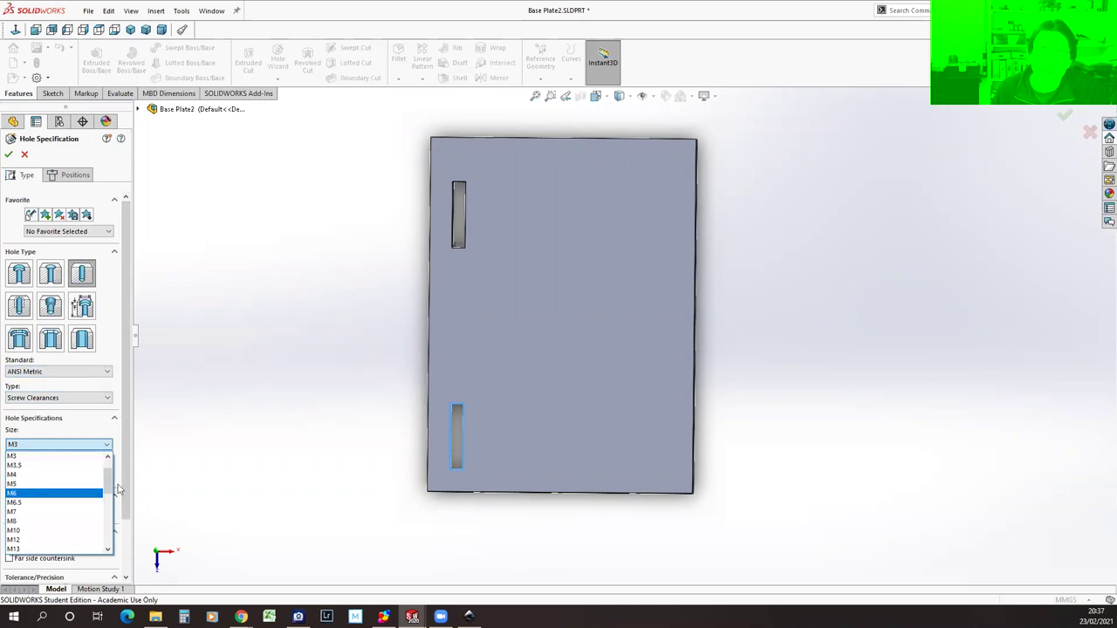
{"action": "scroll", "coordinate": [65, 479], "scroll_direction": "up", "scroll_amount": 3}
{"action": "left_click", "coordinate": [65, 476]}
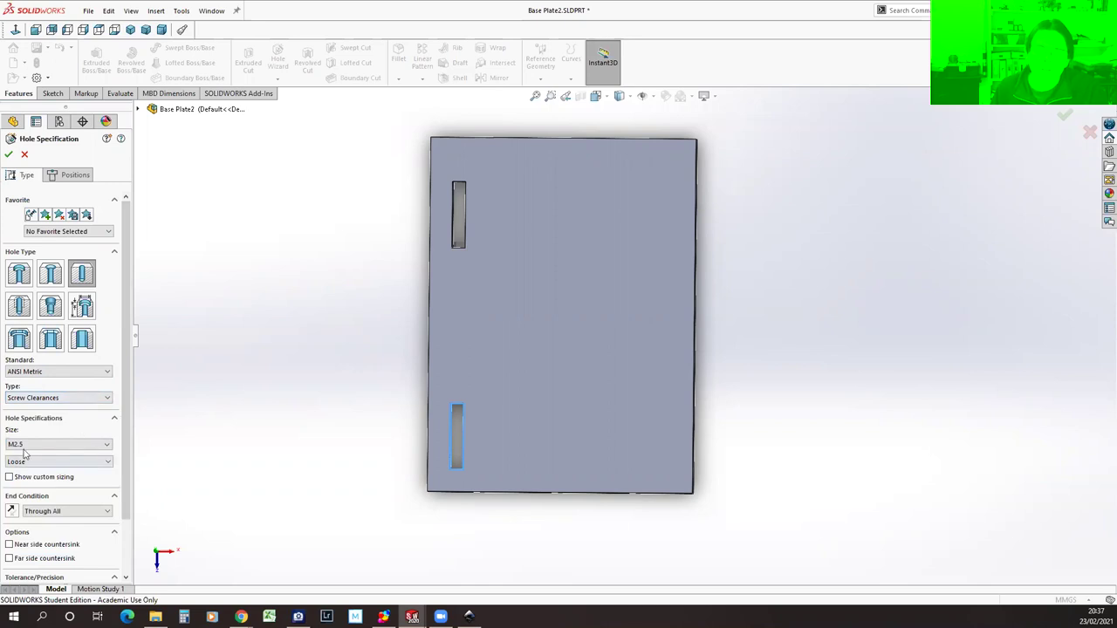
Try the Close fit for the M2.5 clearance hole and return the fit to Loose.
{"action": "left_click", "coordinate": [107, 464]}
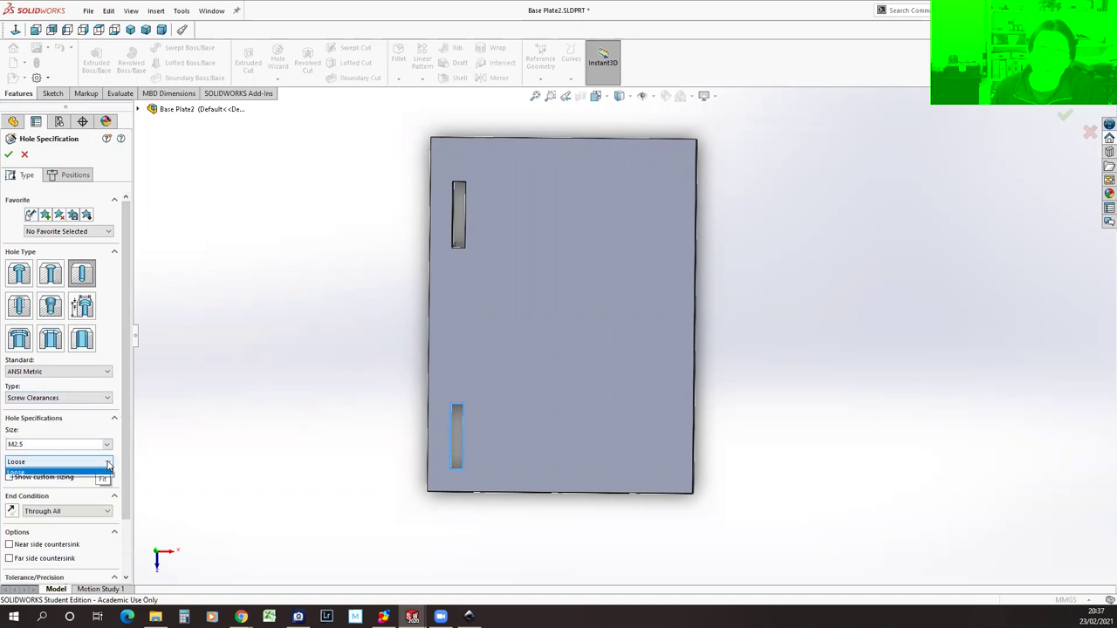
{"action": "left_click", "coordinate": [65, 472]}
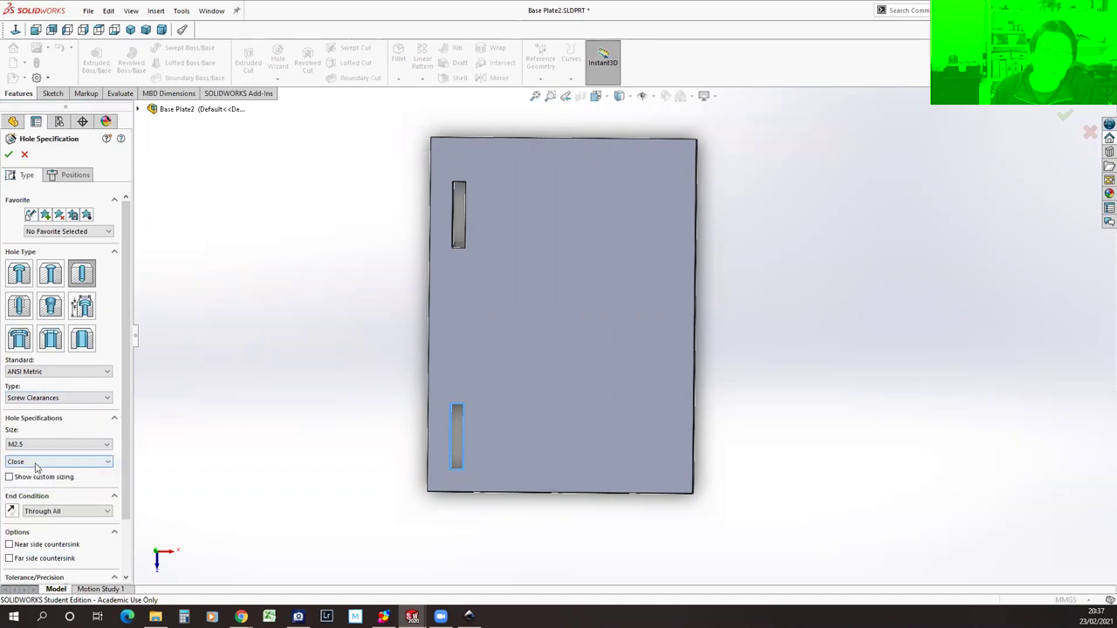
{"action": "left_click", "coordinate": [108, 462]}
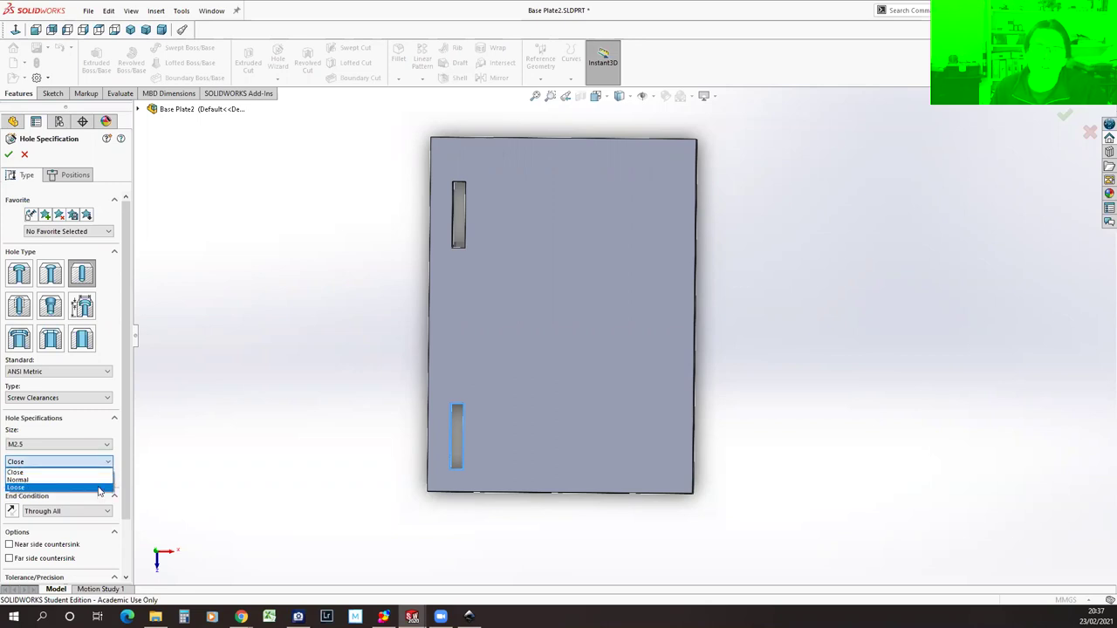
{"action": "left_click", "coordinate": [100, 489]}
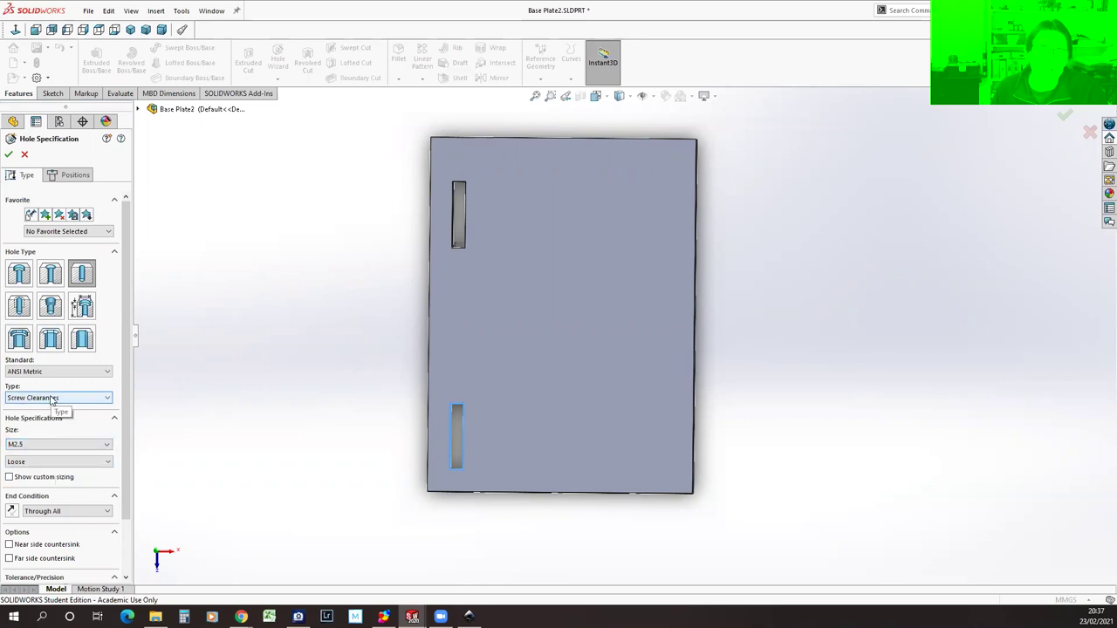
Try the Drill sizes hole type with a size of Ø2.5.
{"action": "left_click", "coordinate": [108, 399]}
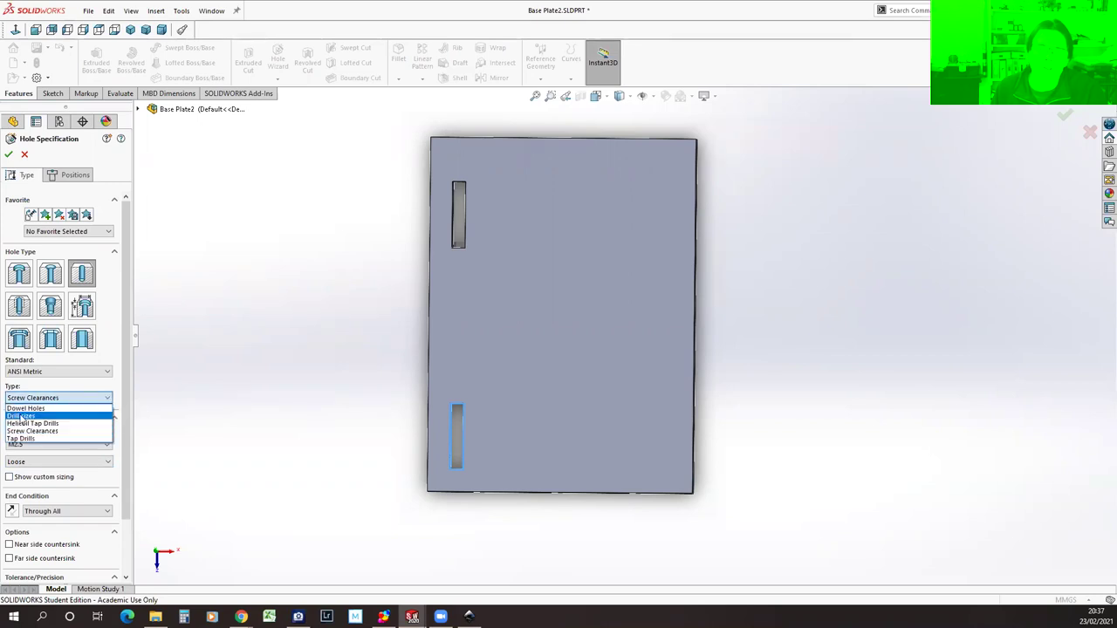
{"action": "left_click", "coordinate": [27, 416]}
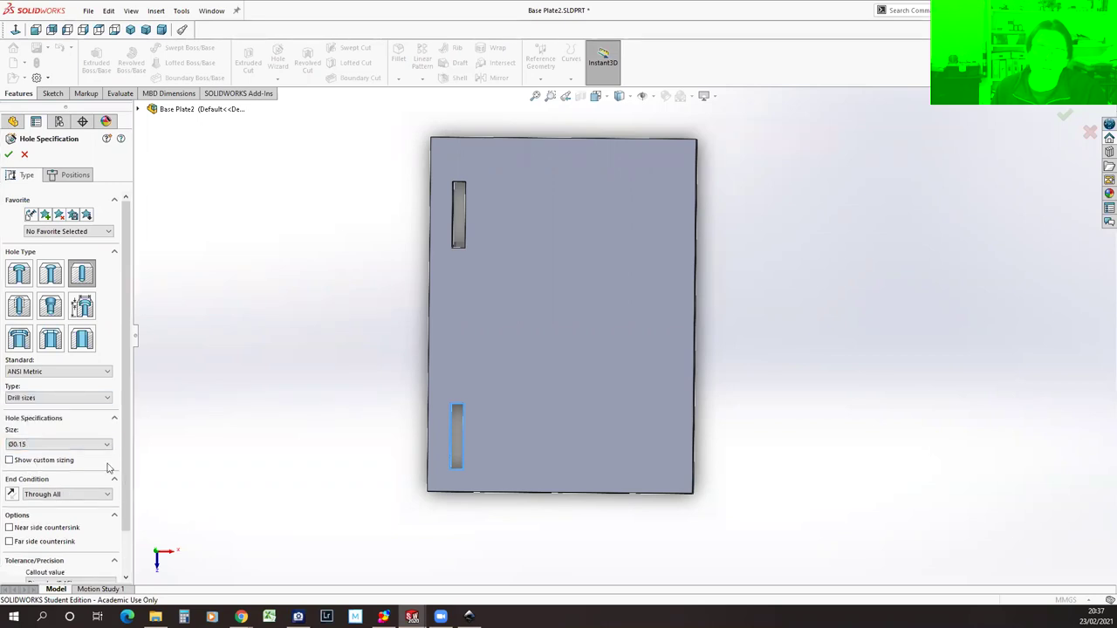
{"action": "left_click", "coordinate": [109, 447]}
{"action": "left_click_drag", "start_coordinate": [108, 462], "coordinate": [108, 489]}
{"action": "scroll", "coordinate": [27, 479], "scroll_direction": "down", "scroll_amount": 5}
{"action": "scroll", "coordinate": [27, 479], "scroll_direction": "up", "scroll_amount": 1}
{"action": "left_click", "coordinate": [27, 479]}
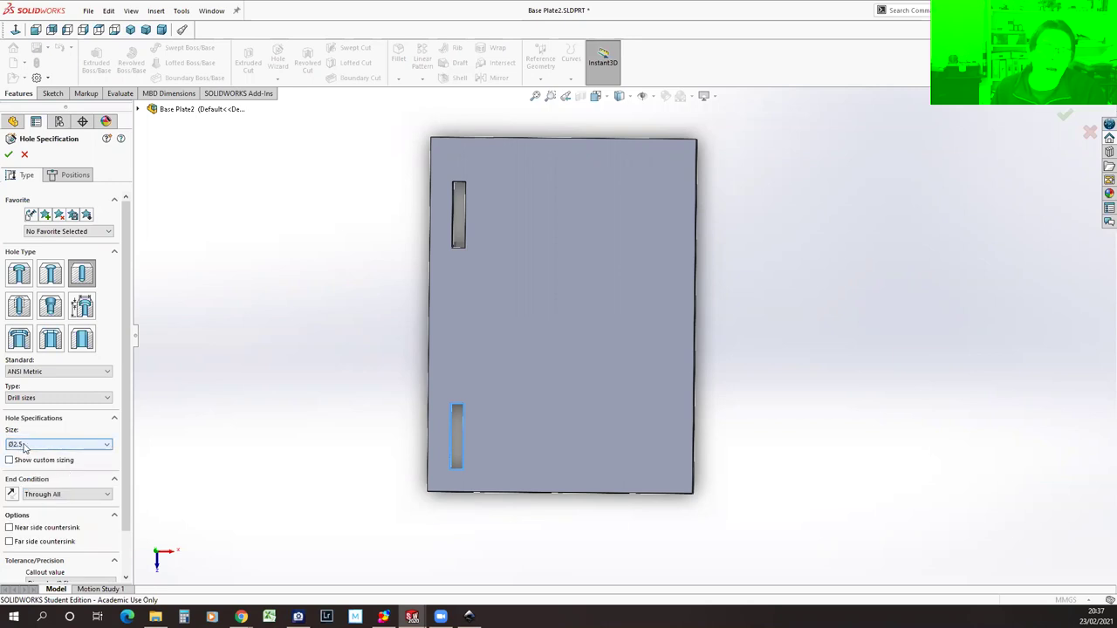
{"action": "left_click", "coordinate": [108, 399]}
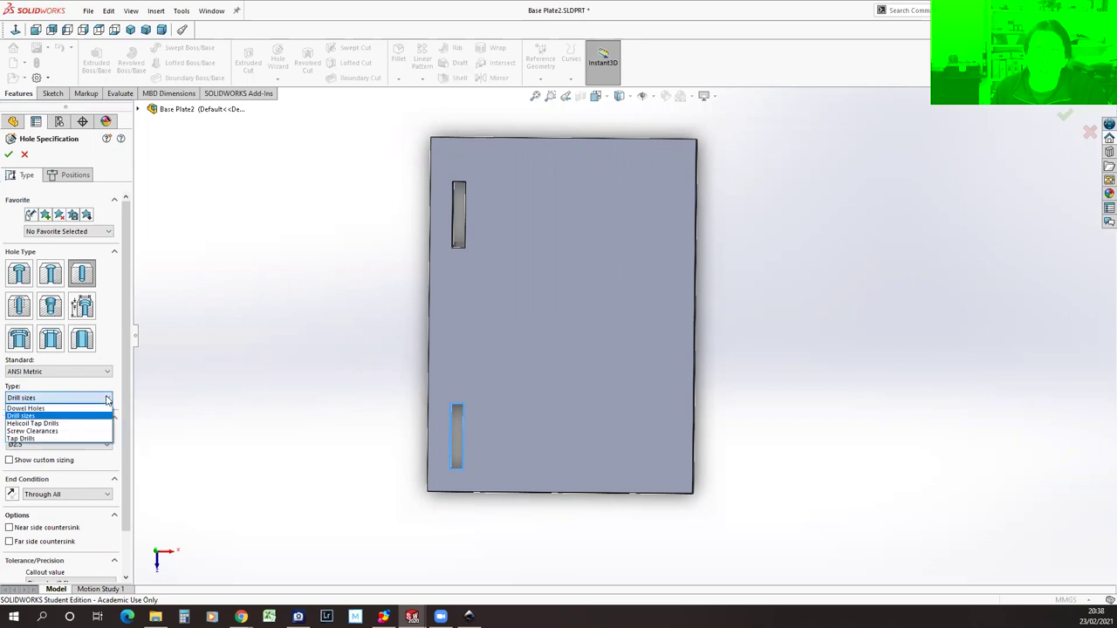
{"action": "left_click", "coordinate": [33, 416]}
Set the hole type back to Screw Clearances and its size to M2.5.
{"action": "left_click", "coordinate": [78, 398]}
{"action": "left_click", "coordinate": [37, 432]}
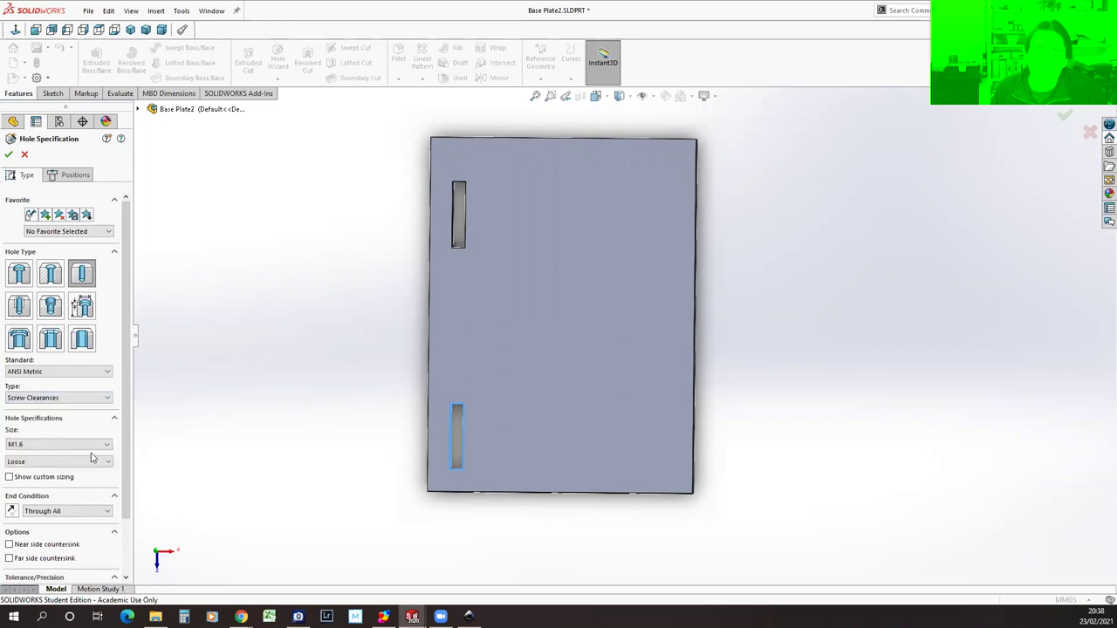
{"action": "left_click", "coordinate": [93, 445]}
{"action": "left_click", "coordinate": [51, 475]}
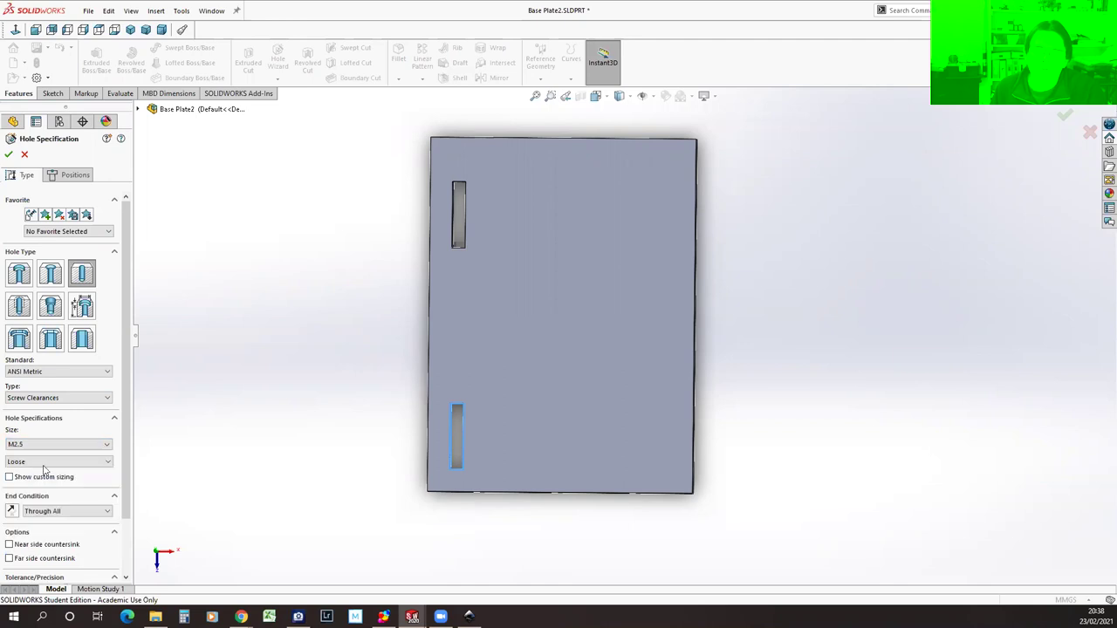
Place three hole positions on the base plate's large face: two inboard of the slots and one nearer the plate's middle.
{"action": "left_click", "coordinate": [75, 176]}
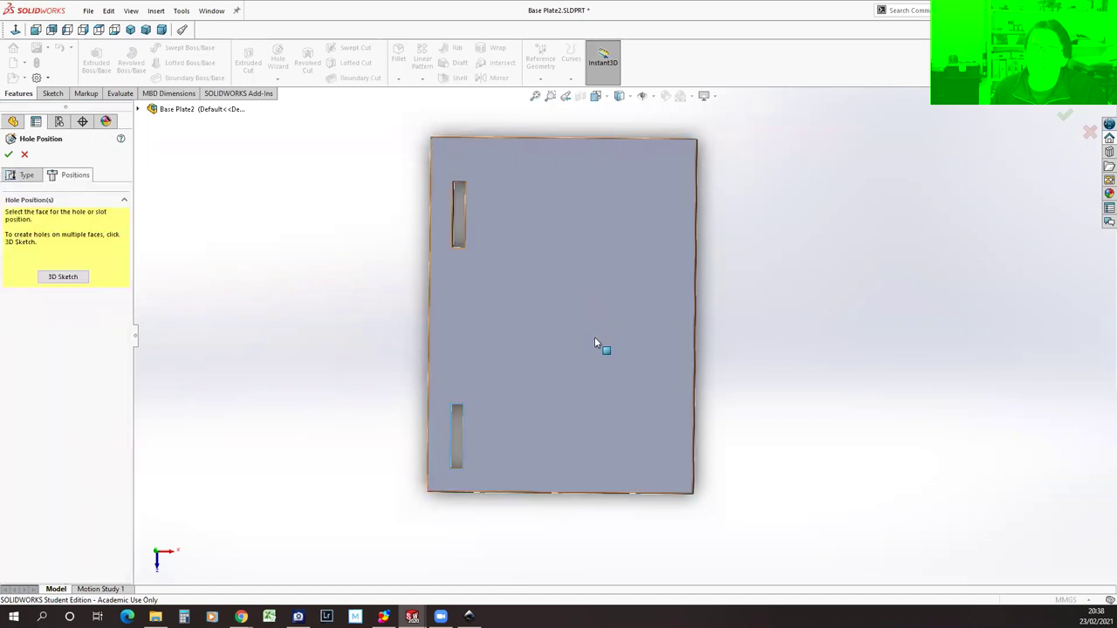
{"action": "left_click", "coordinate": [586, 230]}
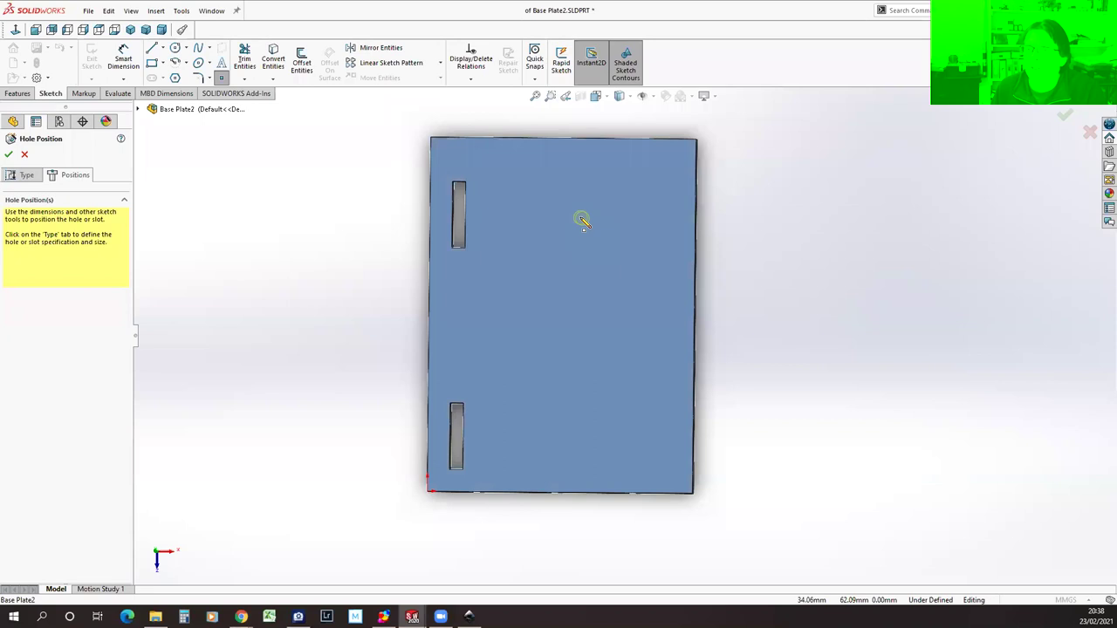
{"action": "left_click", "coordinate": [521, 194]}
{"action": "left_click", "coordinate": [519, 362]}
{"action": "left_click", "coordinate": [602, 288]}
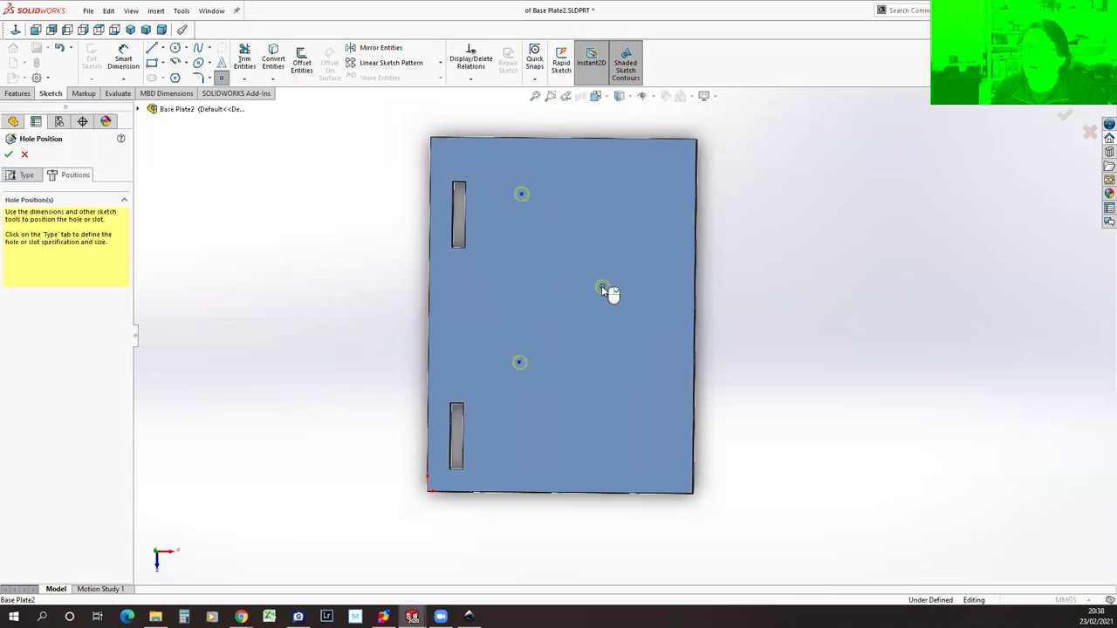
Finish the three clearance holes and inspect the profile and position sketches belonging to the hole feature.
{"action": "left_click", "coordinate": [7, 155]}
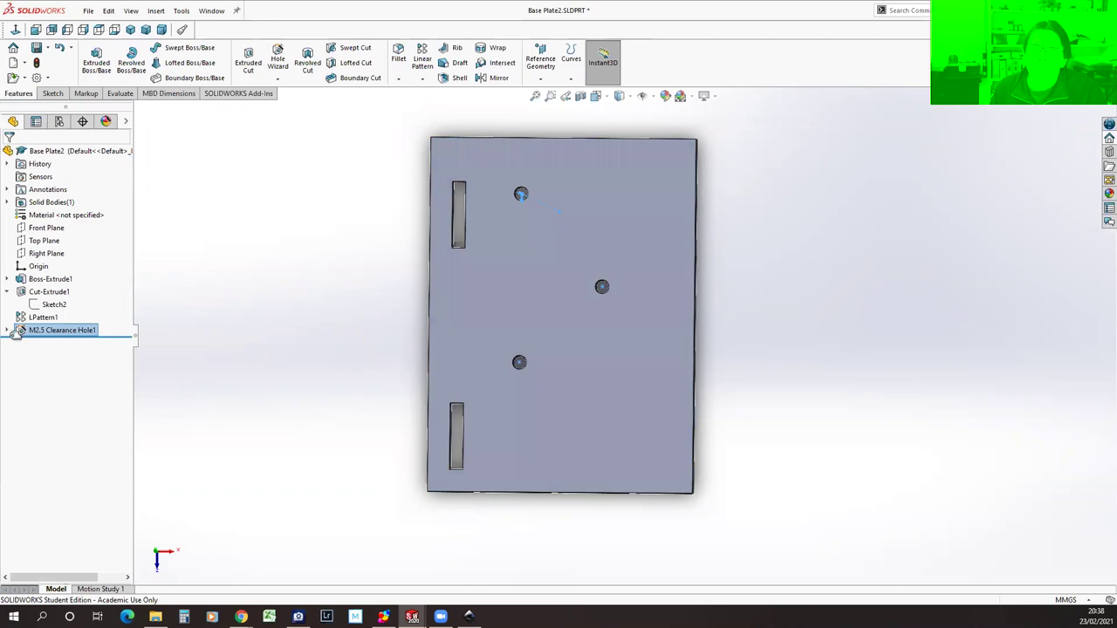
{"action": "left_click", "coordinate": [7, 330]}
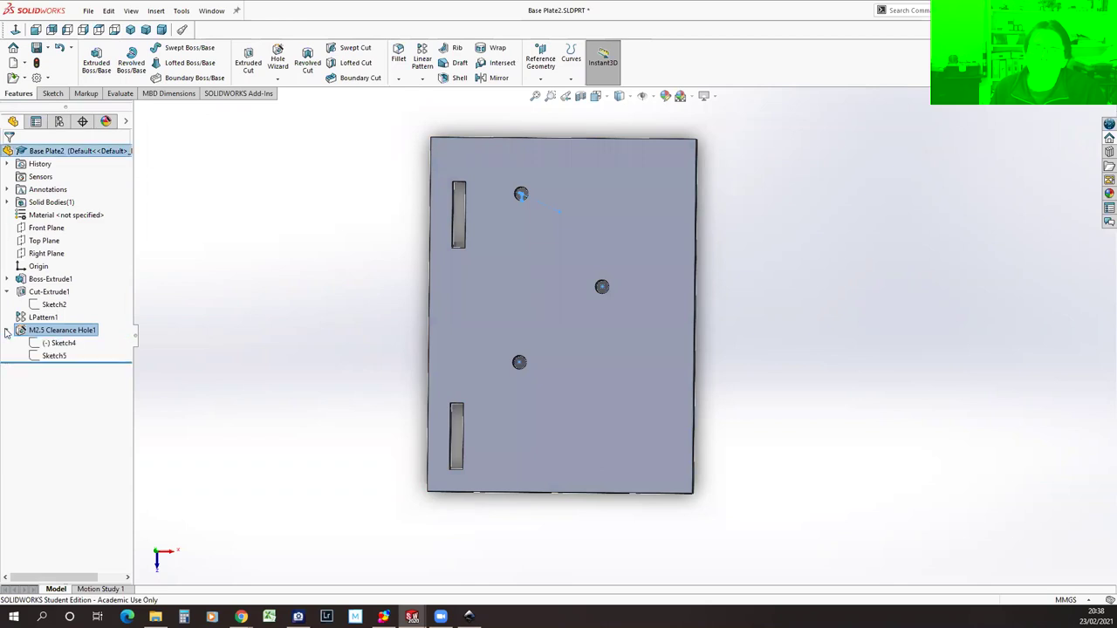
{"action": "left_click", "coordinate": [54, 356]}
{"action": "mouse_move", "coordinate": [319, 401]}
{"action": "middle_mouse_down"}
{"action": "mouse_move", "coordinate": [374, 392]}
{"action": "mouse_move", "coordinate": [370, 418]}
{"action": "mouse_move", "coordinate": [372, 404]}
{"action": "middle_mouse_up"}
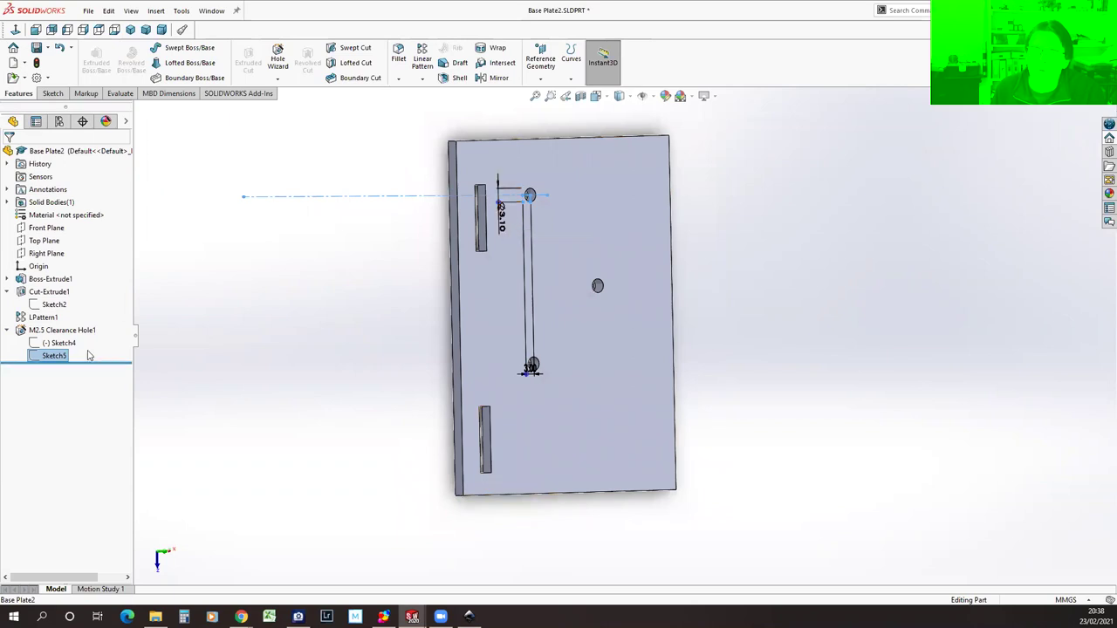
{"action": "left_click", "coordinate": [35, 345]}
{"action": "mouse_move", "coordinate": [345, 315]}
{"action": "middle_mouse_down"}
{"action": "mouse_move", "coordinate": [288, 308]}
{"action": "mouse_move", "coordinate": [296, 315]}
{"action": "middle_mouse_up"}
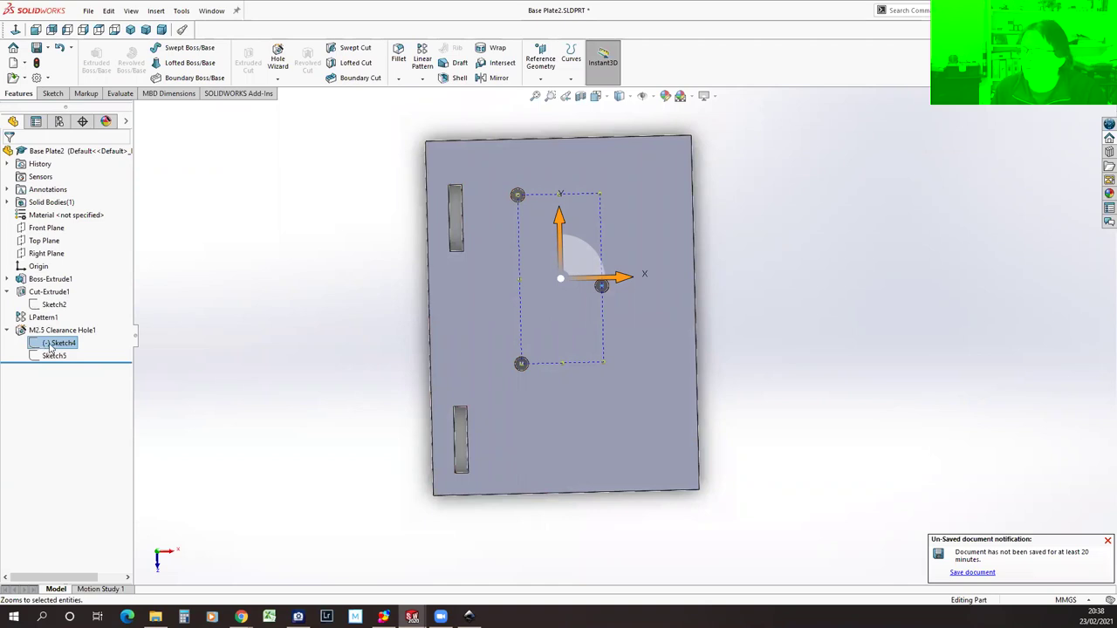
Edit the hole position sketch and dimension the upper slot-side point 15 mm from the plate's top edge.
{"action": "left_click", "coordinate": [38, 345]}
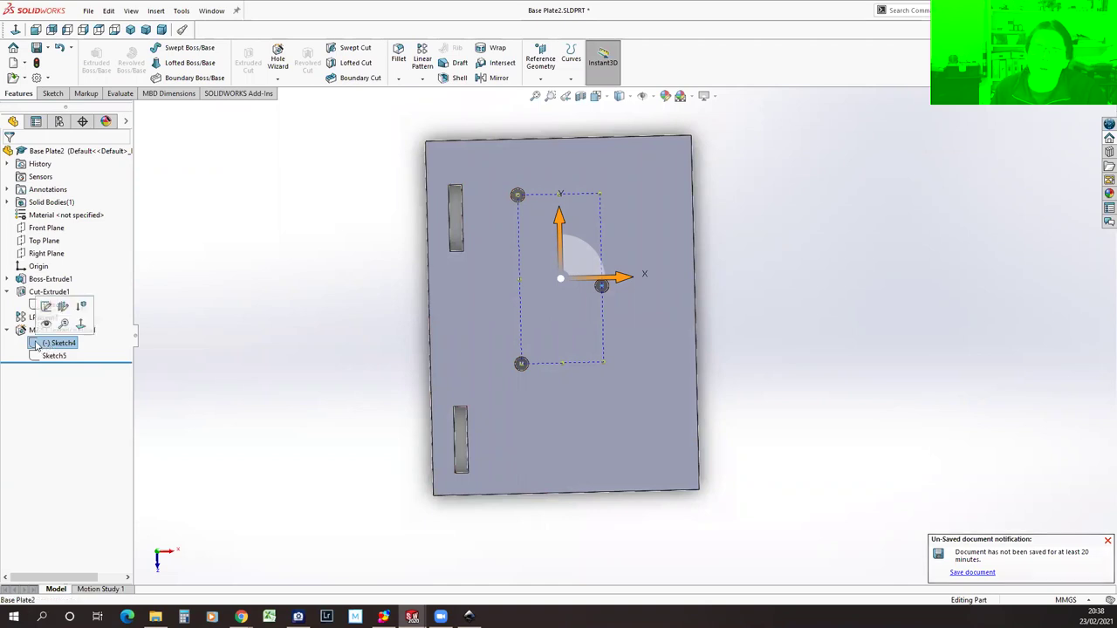
{"action": "left_click", "coordinate": [42, 303]}
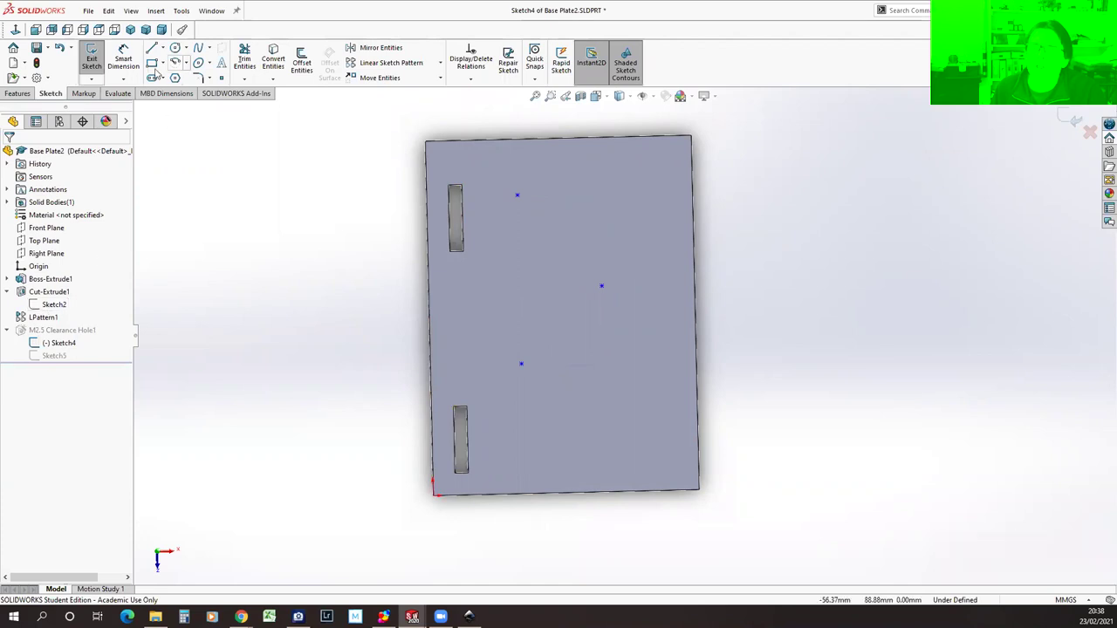
{"action": "left_click", "coordinate": [123, 59]}
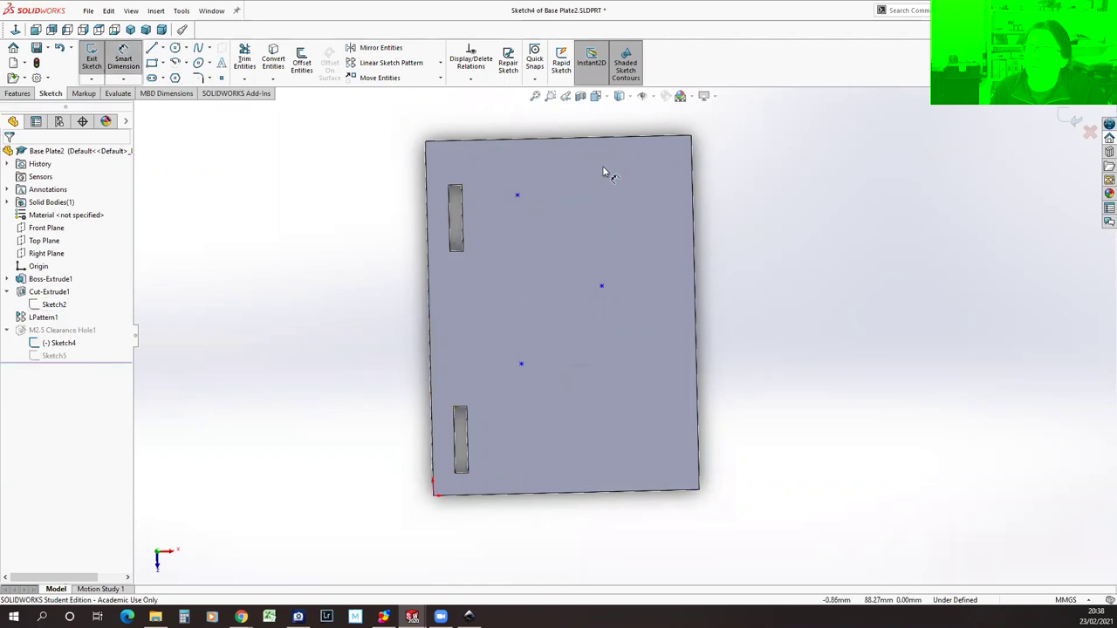
{"action": "left_click", "coordinate": [518, 197]}
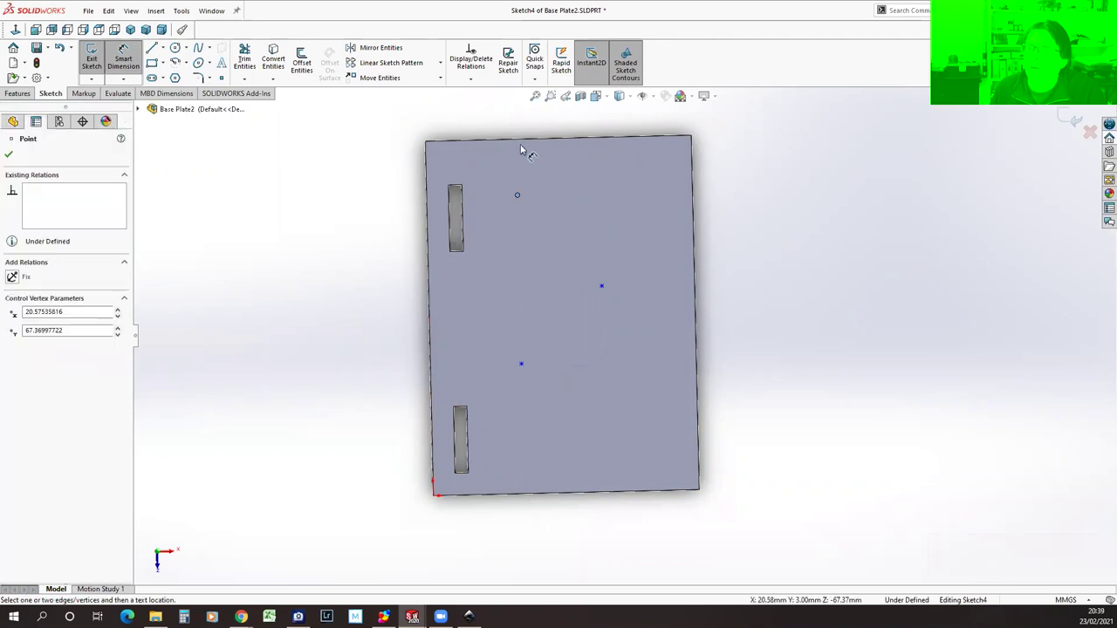
{"action": "left_click", "coordinate": [527, 141]}
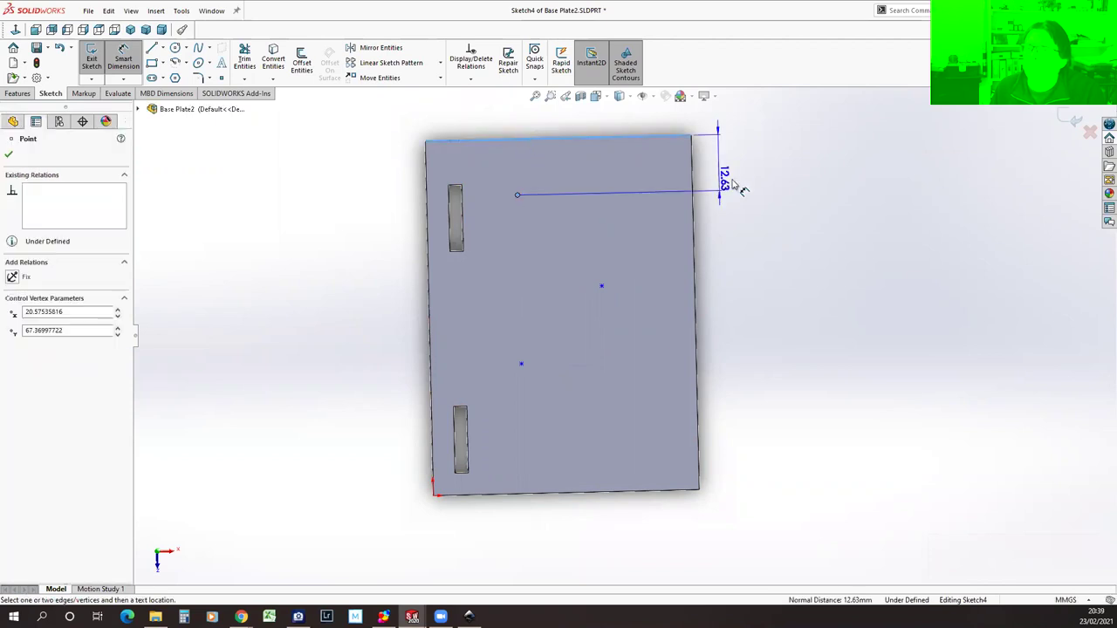
{"action": "left_click", "coordinate": [738, 179]}
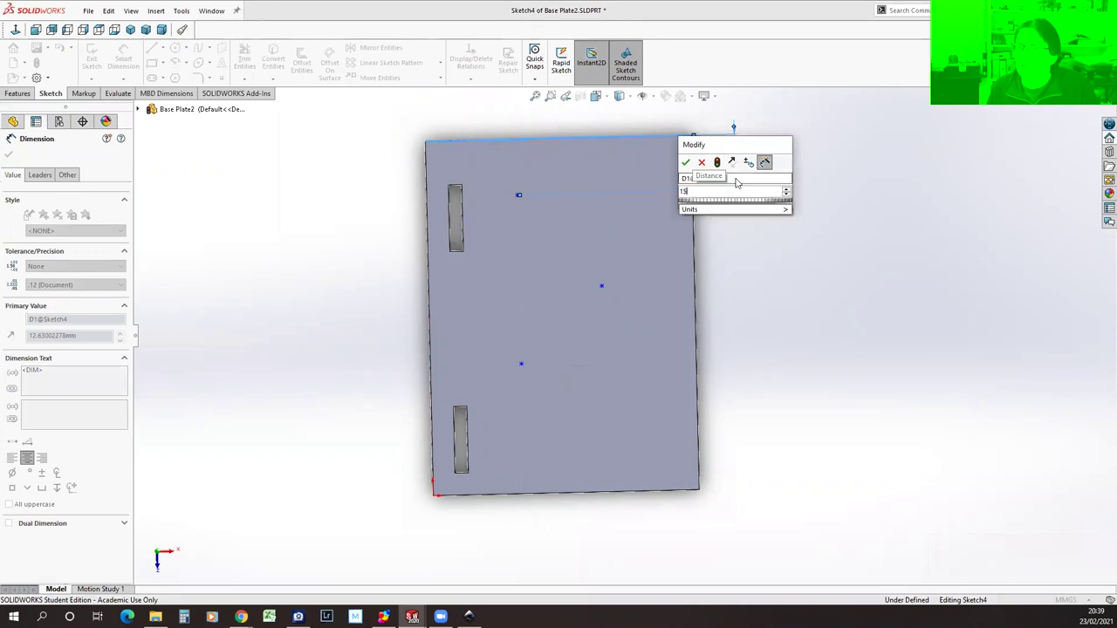
{"action": "key", "text": "Return"}
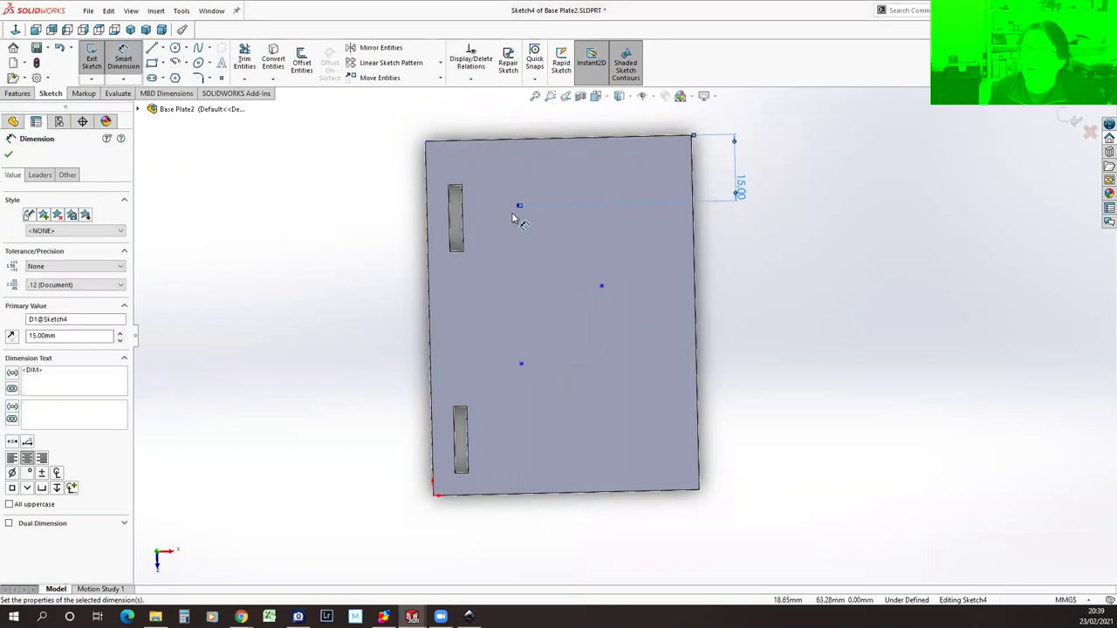
Dimension the upper slot-side hole point 40 mm from the plate's long edge opposite the slots.
{"action": "left_click", "coordinate": [518, 207]}
{"action": "left_click", "coordinate": [695, 219]}
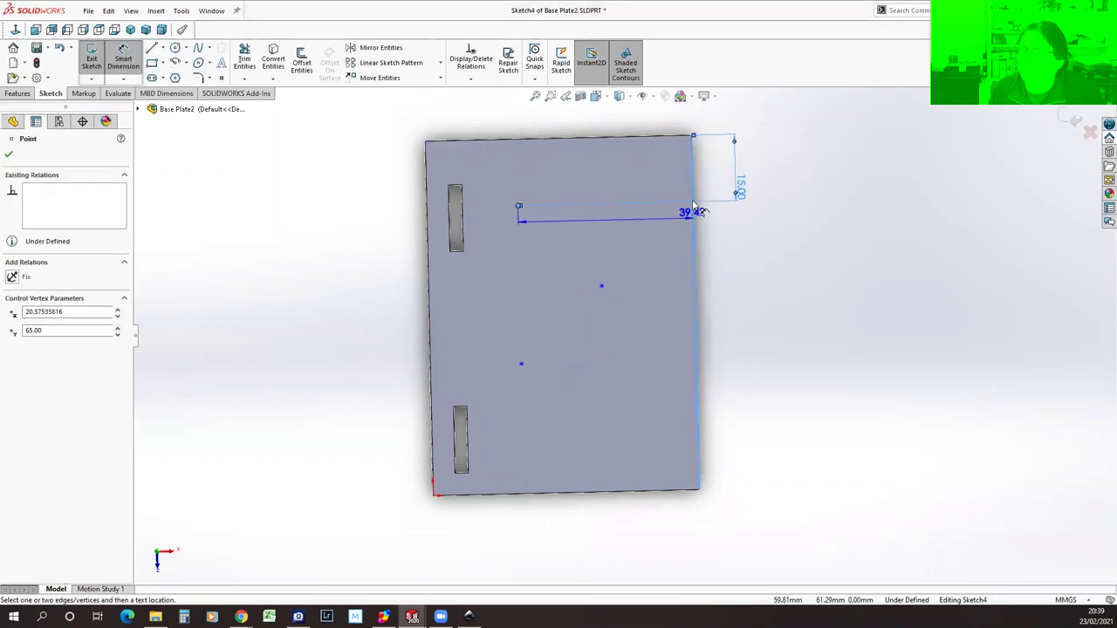
{"action": "left_click", "coordinate": [602, 127]}
{"action": "type", "text": "40"}
{"action": "key", "text": "Return"}
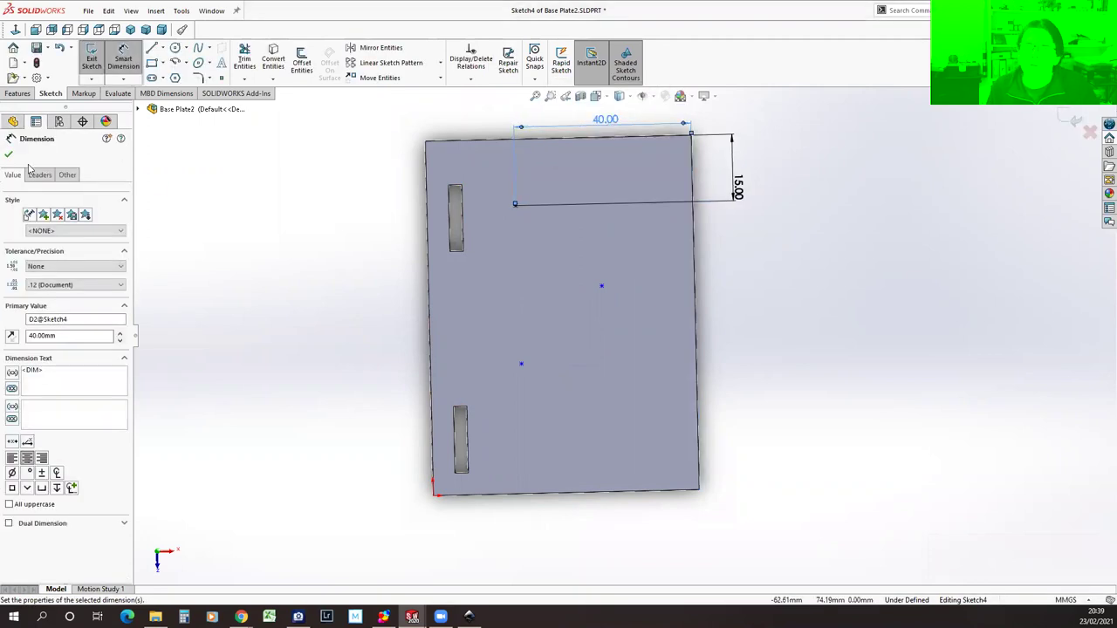
{"action": "left_click", "coordinate": [8, 156]}
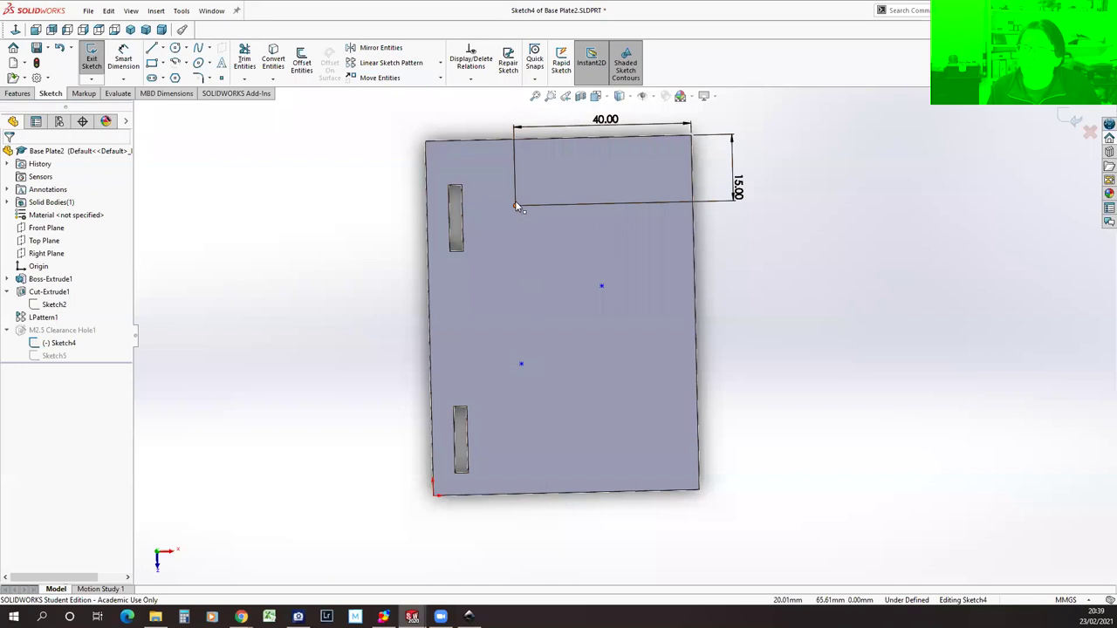
Add a Vertical relation between the upper and lower slot-side hole points.
{"action": "left_click", "coordinate": [520, 363], "text": "ctrl"}
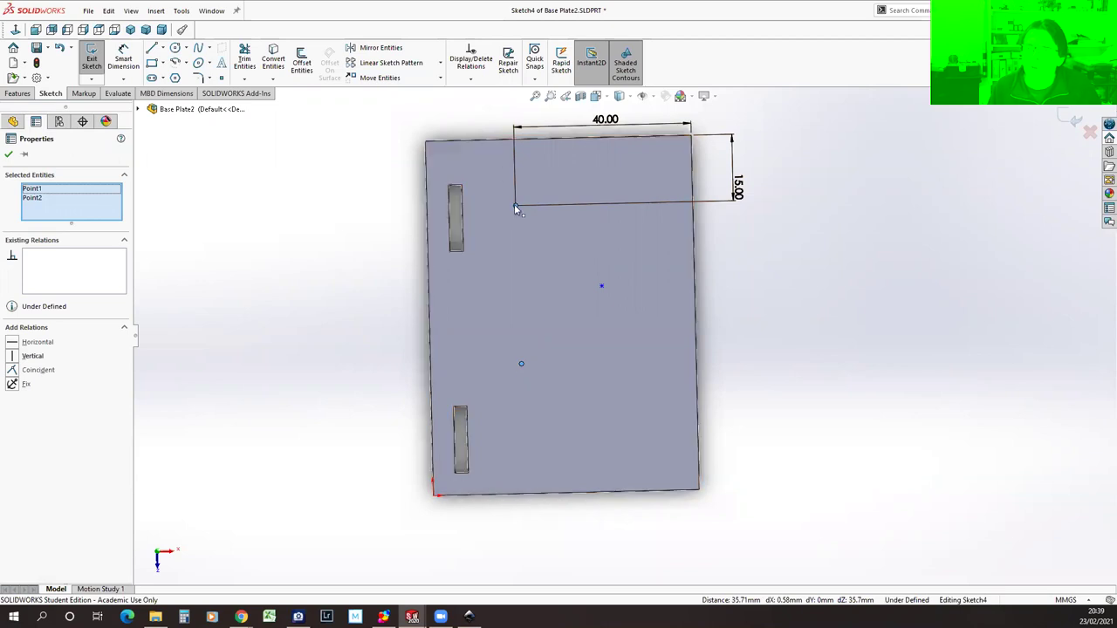
{"action": "left_click", "coordinate": [11, 356]}
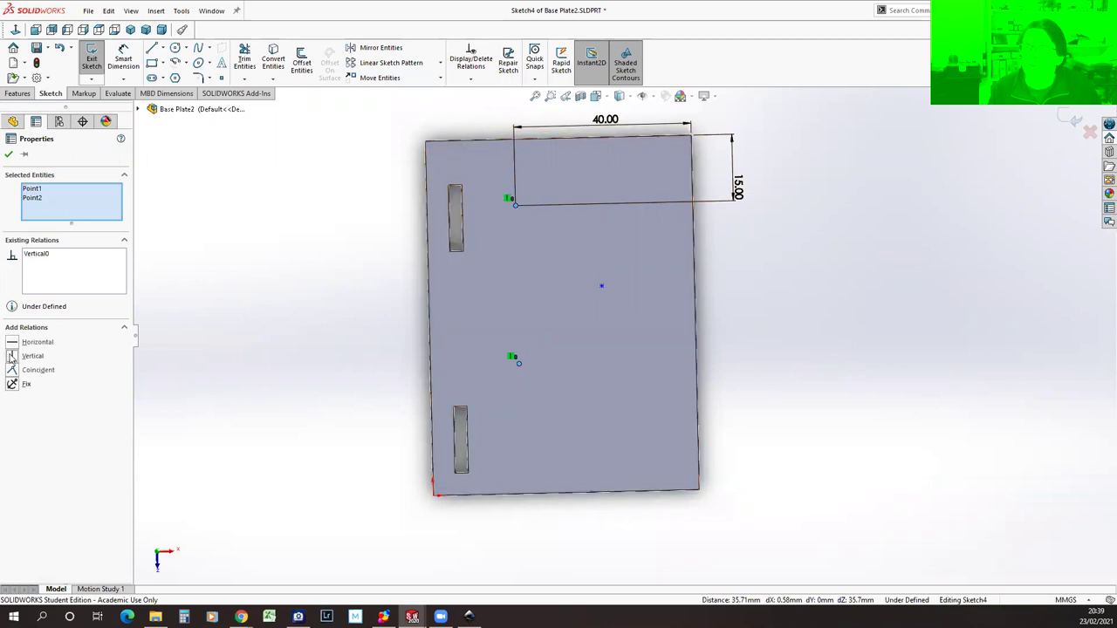
{"action": "left_click", "coordinate": [300, 292]}
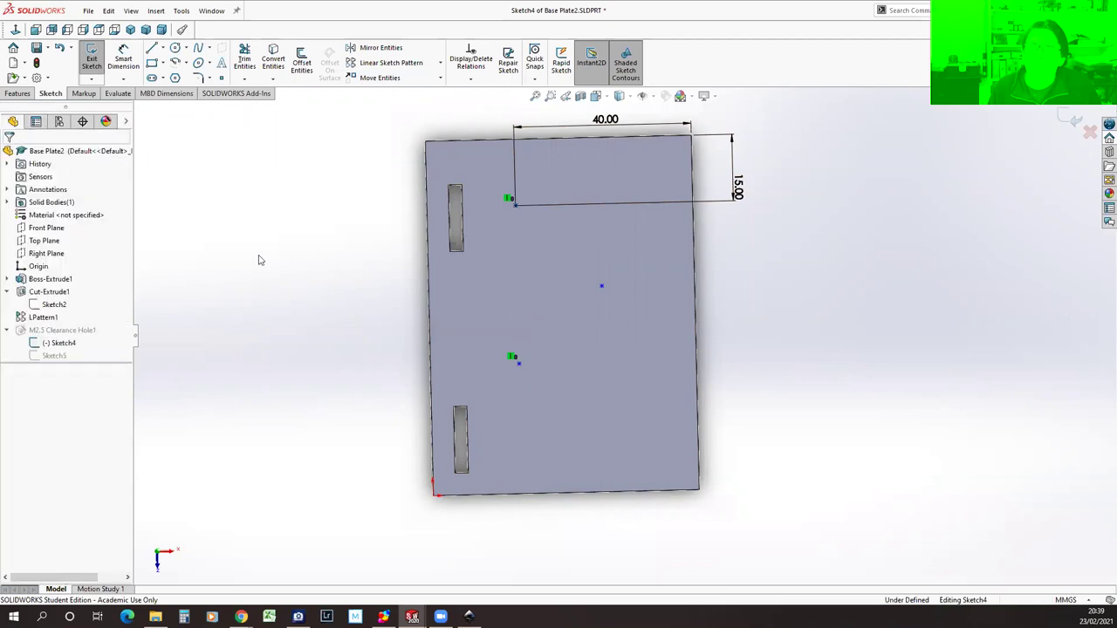
Dimension the direct distance between the upper slot-side point and the middle hole point as 25 mm.
{"action": "left_click", "coordinate": [123, 59]}
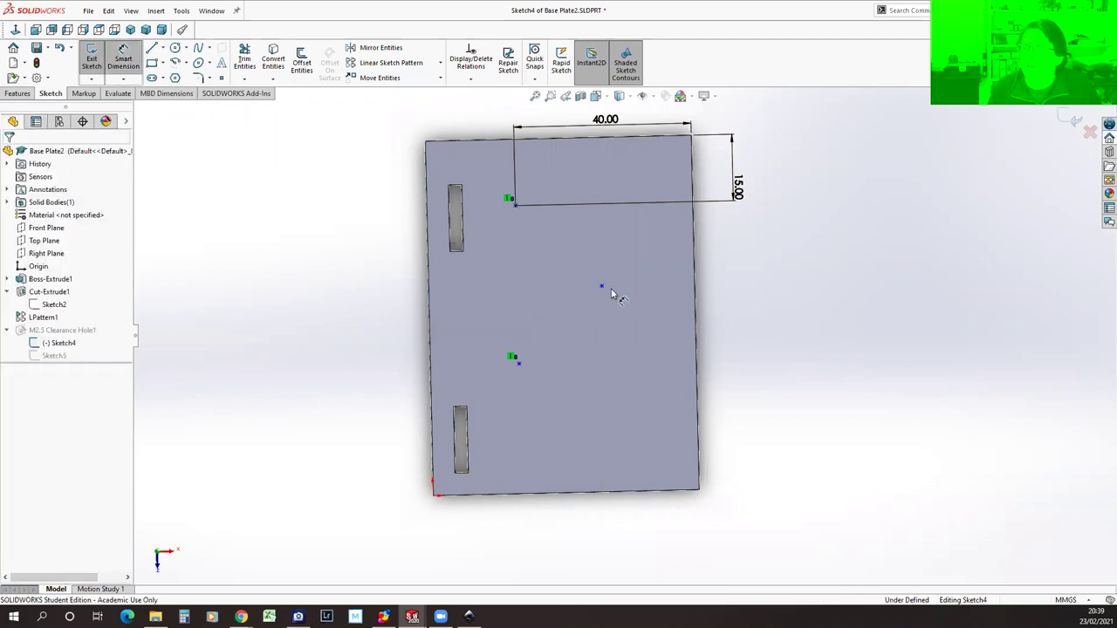
{"action": "left_click", "coordinate": [514, 205]}
{"action": "left_click", "coordinate": [601, 286]}
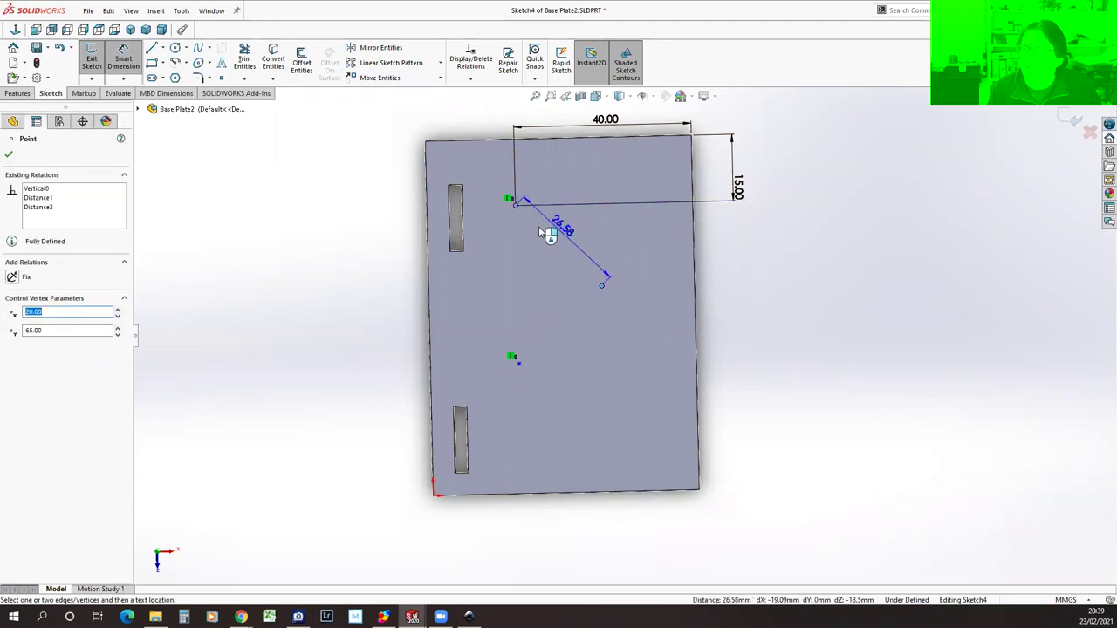
{"action": "left_click", "coordinate": [590, 224]}
{"action": "type", "text": "25"}
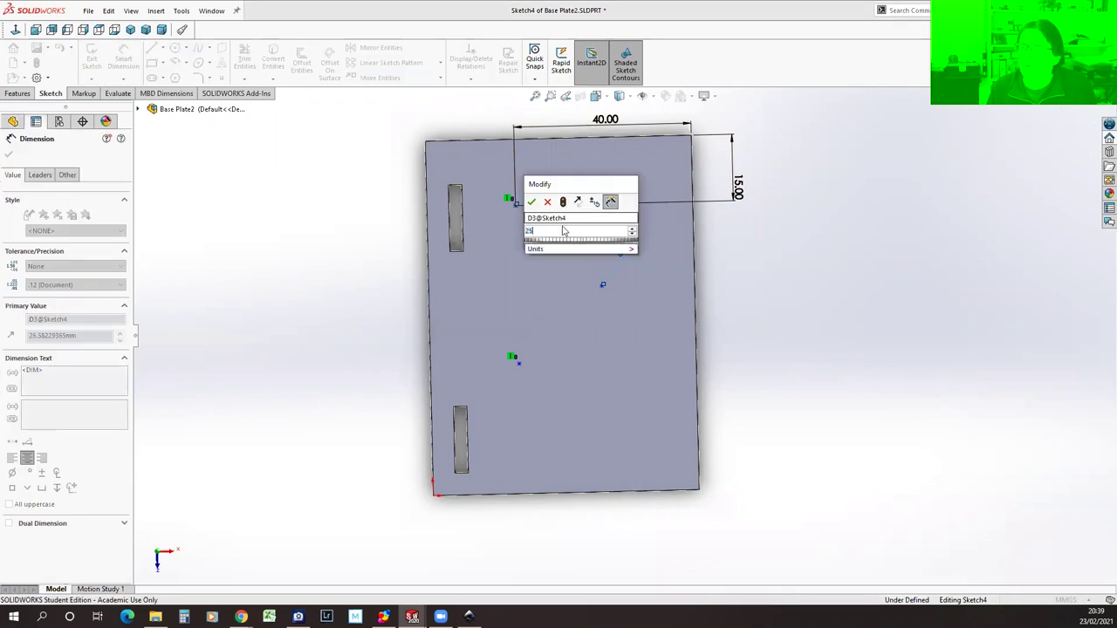
{"action": "left_click", "coordinate": [532, 202]}
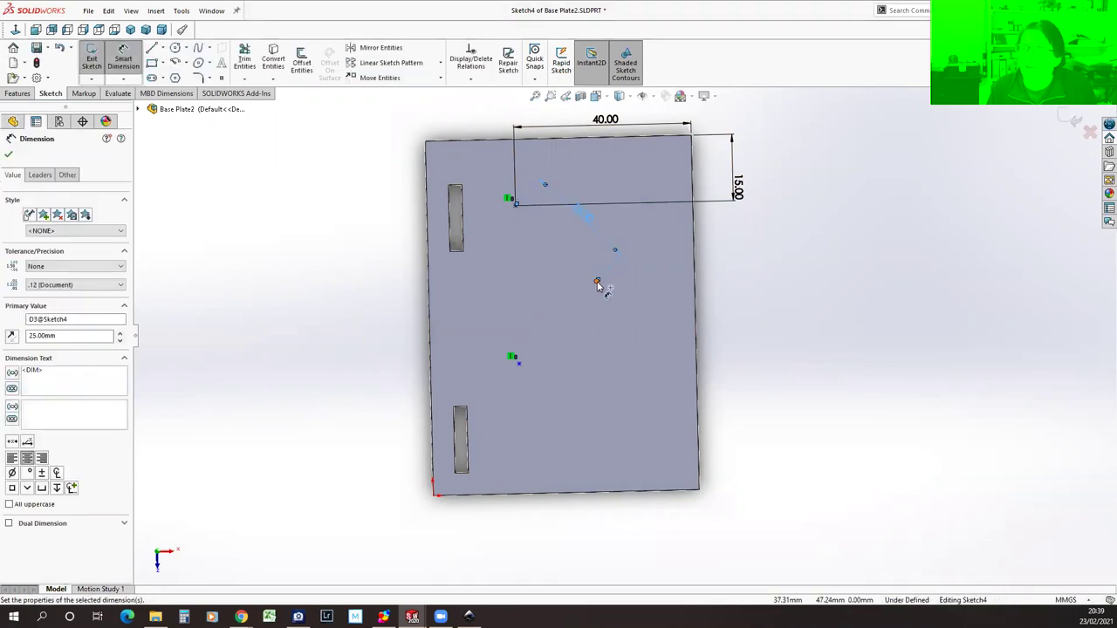
Dimension the direct distance between the middle hole point and the lower slot-side point as 25 mm.
{"action": "left_click", "coordinate": [598, 281]}
{"action": "left_click", "coordinate": [515, 358]}
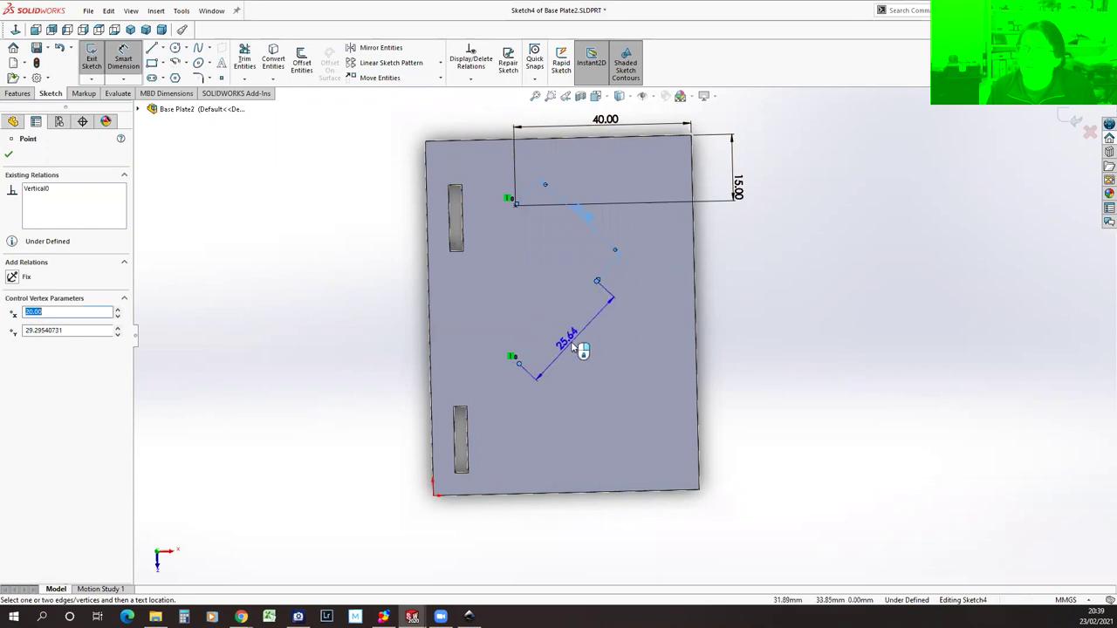
{"action": "left_click", "coordinate": [570, 341]}
{"action": "type", "text": "25"}
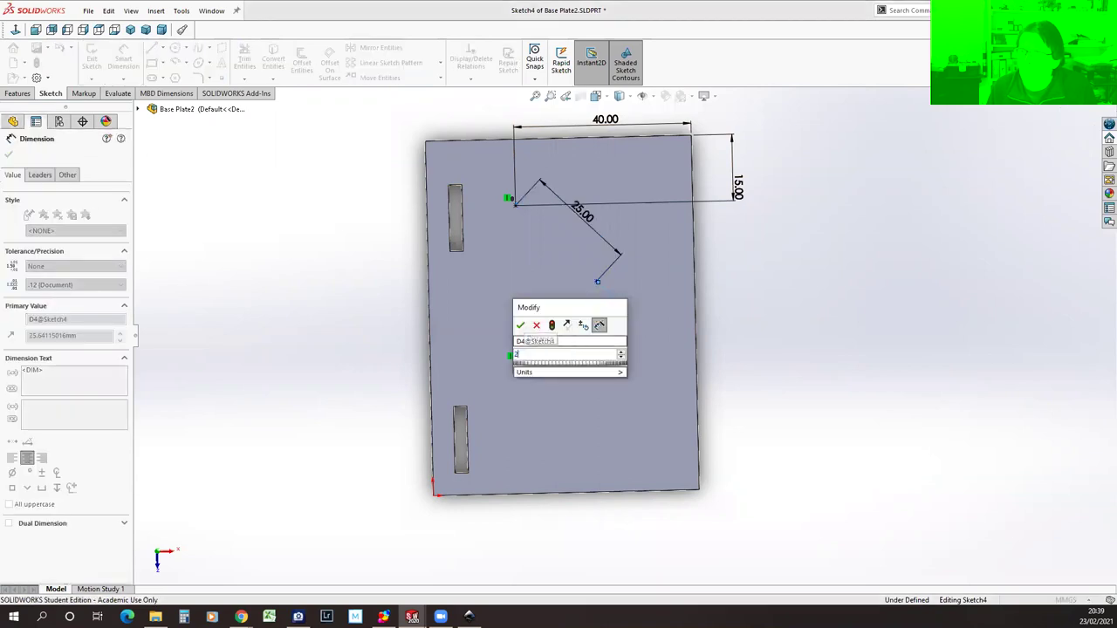
{"action": "key", "text": "Return"}
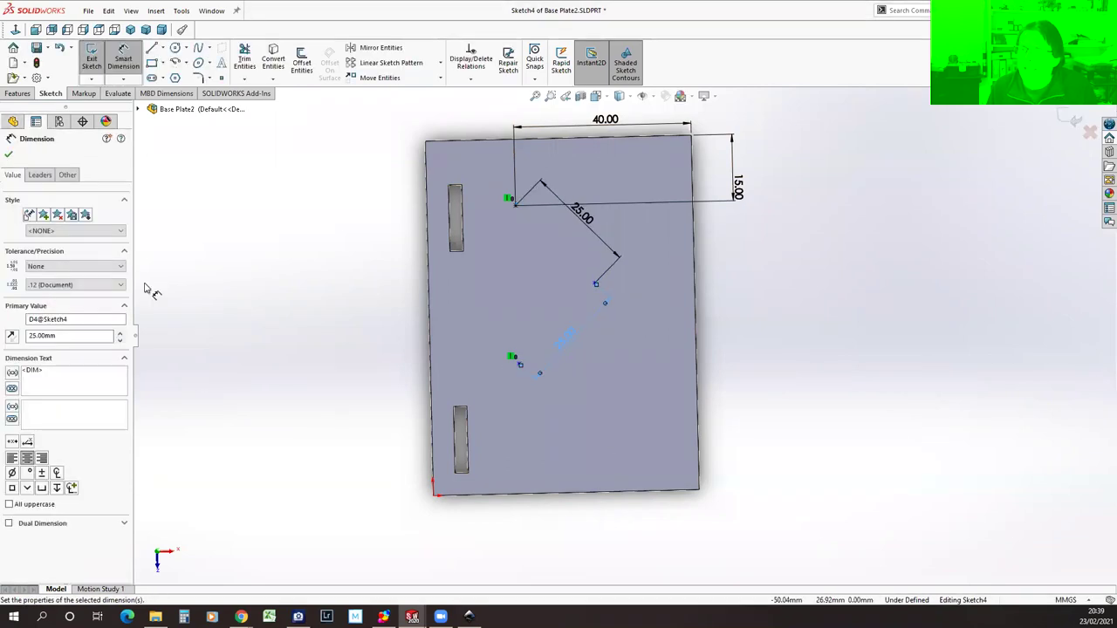
{"action": "key", "text": "Escape"}
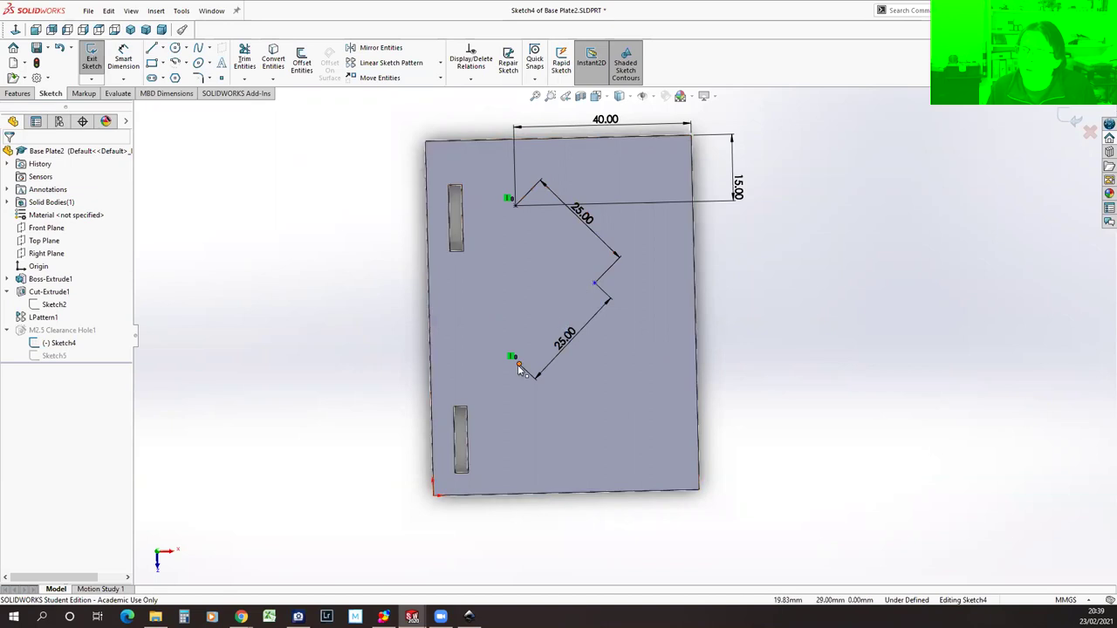
Test the middle hole point's remaining freedom of movement, and set the distance between the two slot-side points to 35 mm.
{"action": "left_click", "coordinate": [605, 300]}
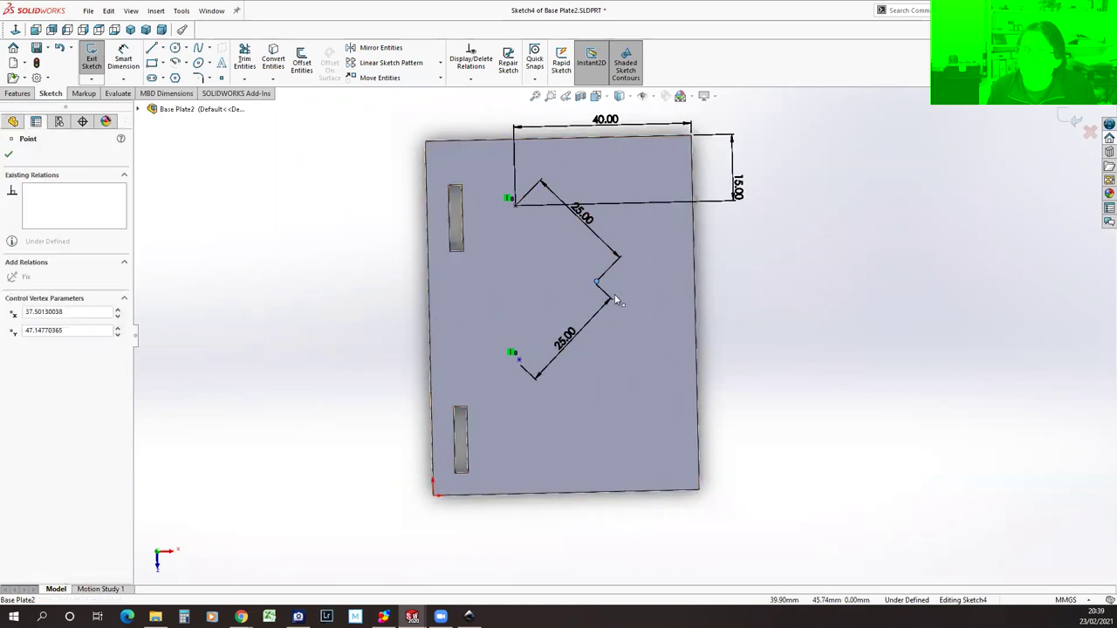
{"action": "mouse_move", "coordinate": [646, 289]}
{"action": "left_mouse_down"}
{"action": "mouse_move", "coordinate": [598, 318]}
{"action": "mouse_move", "coordinate": [631, 322]}
{"action": "mouse_move", "coordinate": [626, 376]}
{"action": "mouse_move", "coordinate": [668, 317]}
{"action": "mouse_move", "coordinate": [632, 393]}
{"action": "mouse_move", "coordinate": [677, 351]}
{"action": "left_mouse_up"}
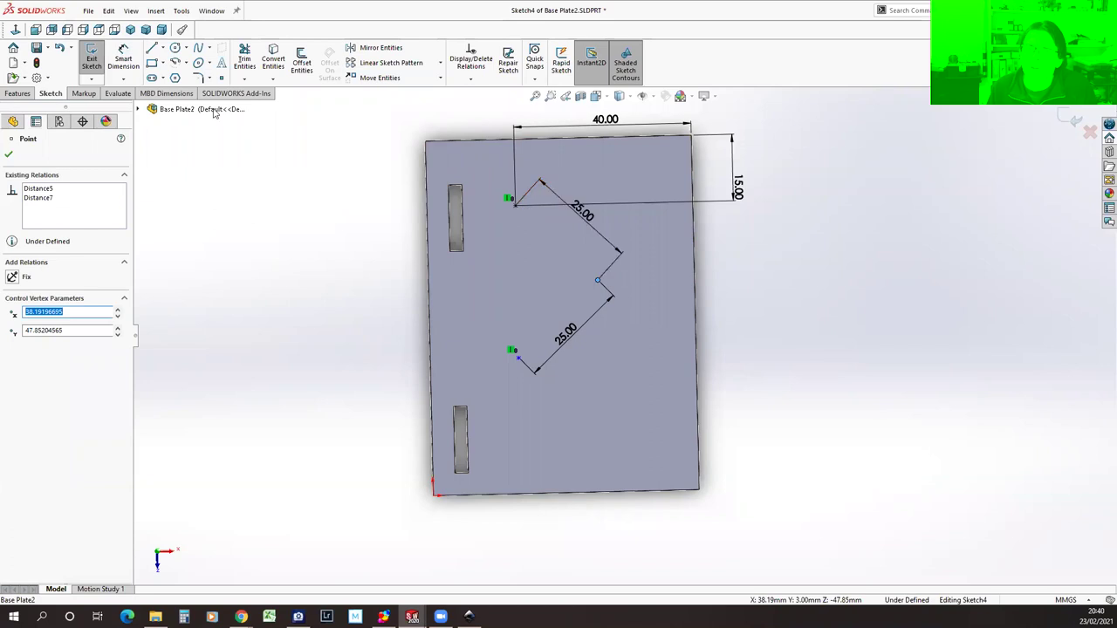
{"action": "left_click", "coordinate": [123, 59]}
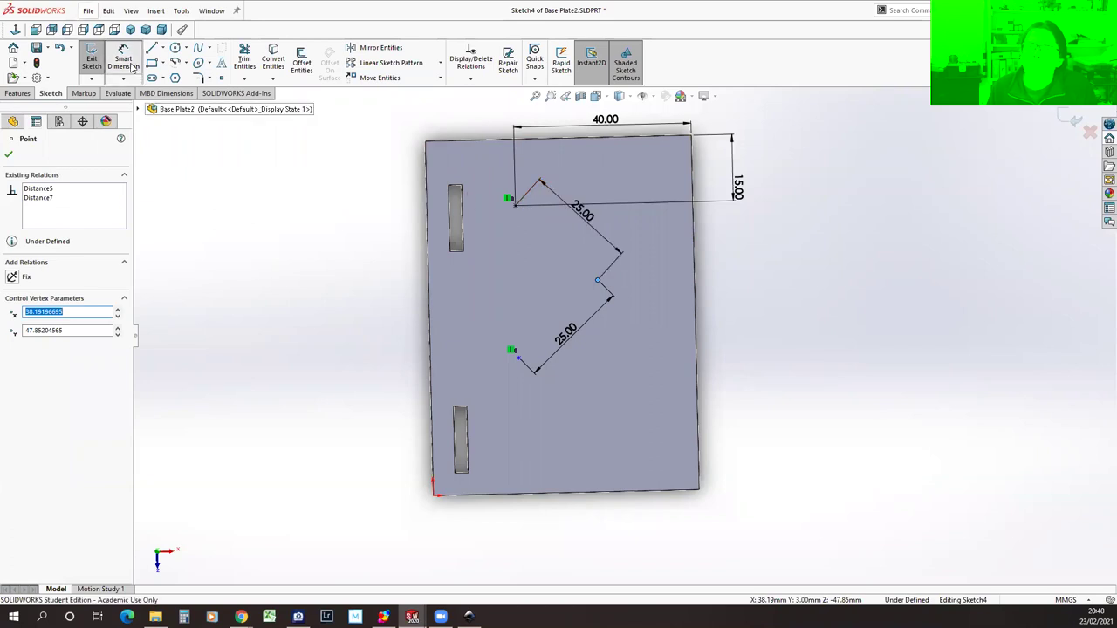
{"action": "left_click", "coordinate": [516, 352]}
{"action": "left_click", "coordinate": [514, 200]}
{"action": "left_click", "coordinate": [375, 312]}
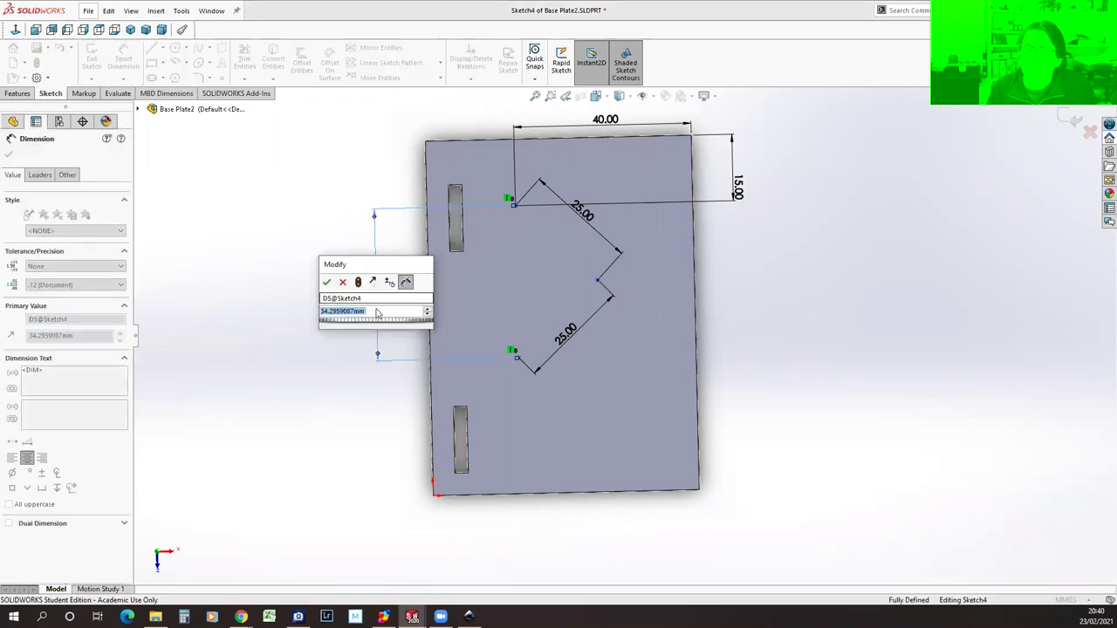
{"action": "key", "text": "Return"}
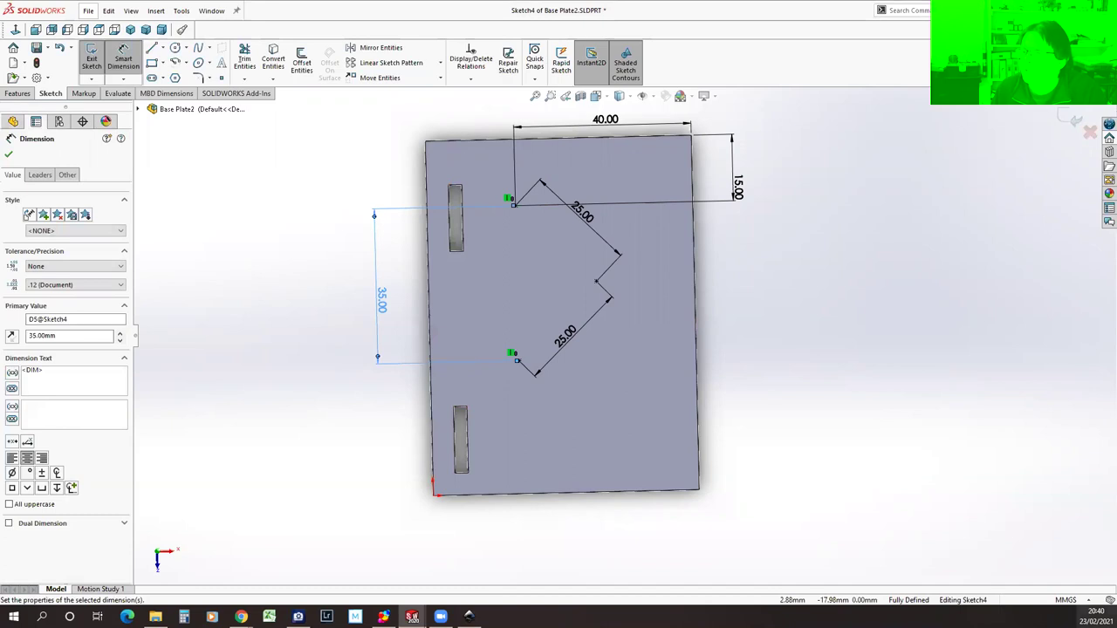
{"action": "left_click", "coordinate": [8, 155]}
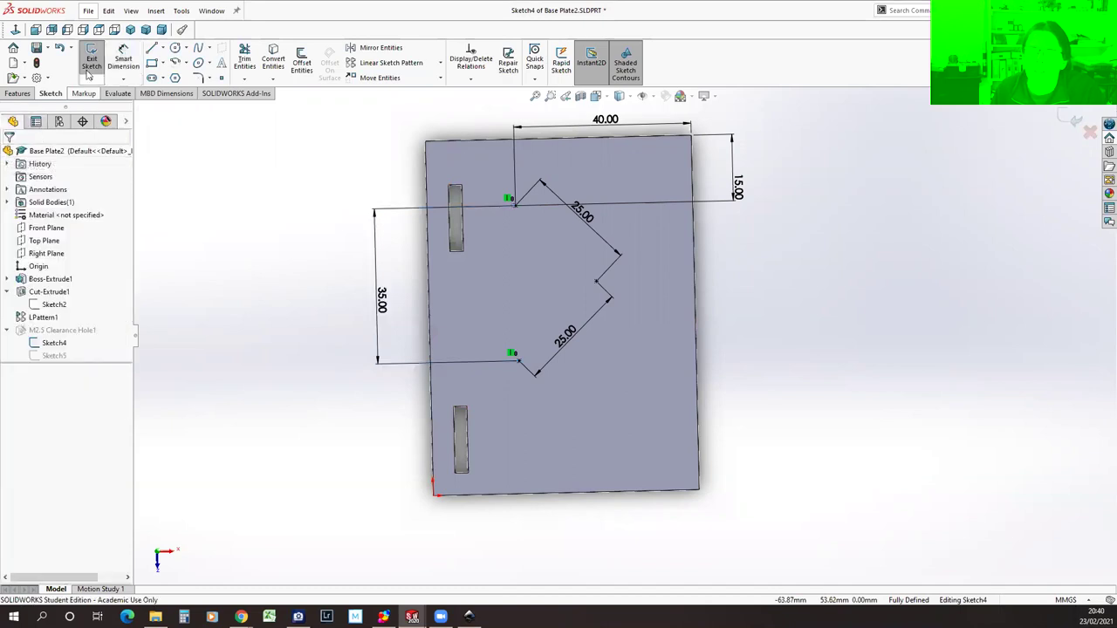
Exit the hole position sketch and switch to the My Parts drawing to check the base plate's updated view.
{"action": "left_click", "coordinate": [92, 59]}
{"action": "middle_click_drag", "start_coordinate": [332, 386], "coordinate": [320, 337]}
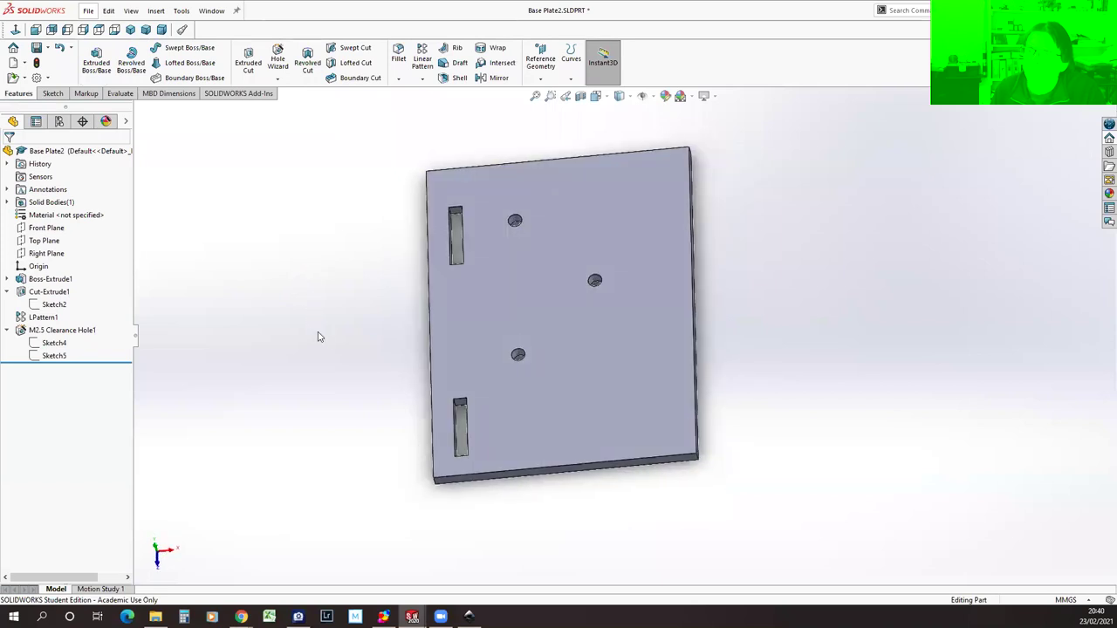
{"action": "left_click", "coordinate": [211, 11]}
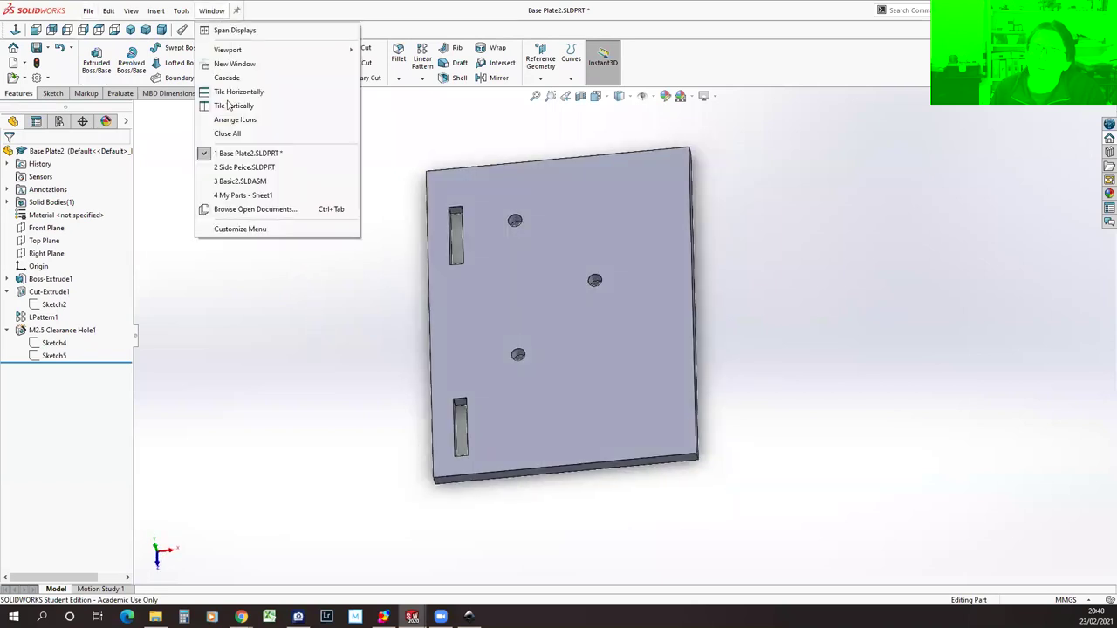
{"action": "left_click", "coordinate": [236, 195]}
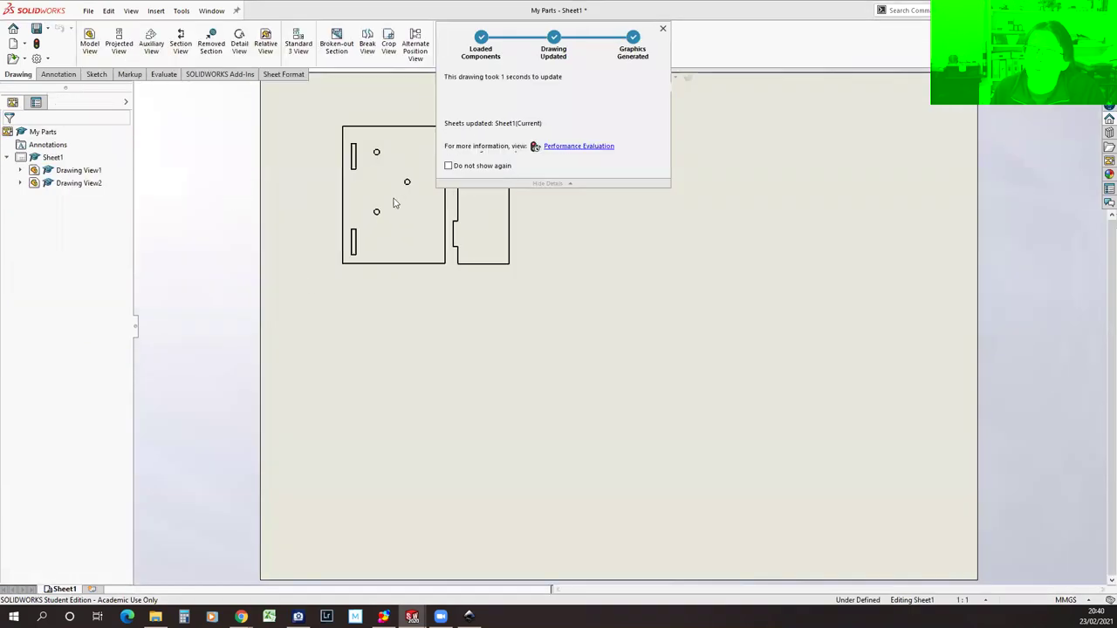
{"action": "scroll", "coordinate": [451, 200], "scroll_direction": "up", "scroll_amount": 2}
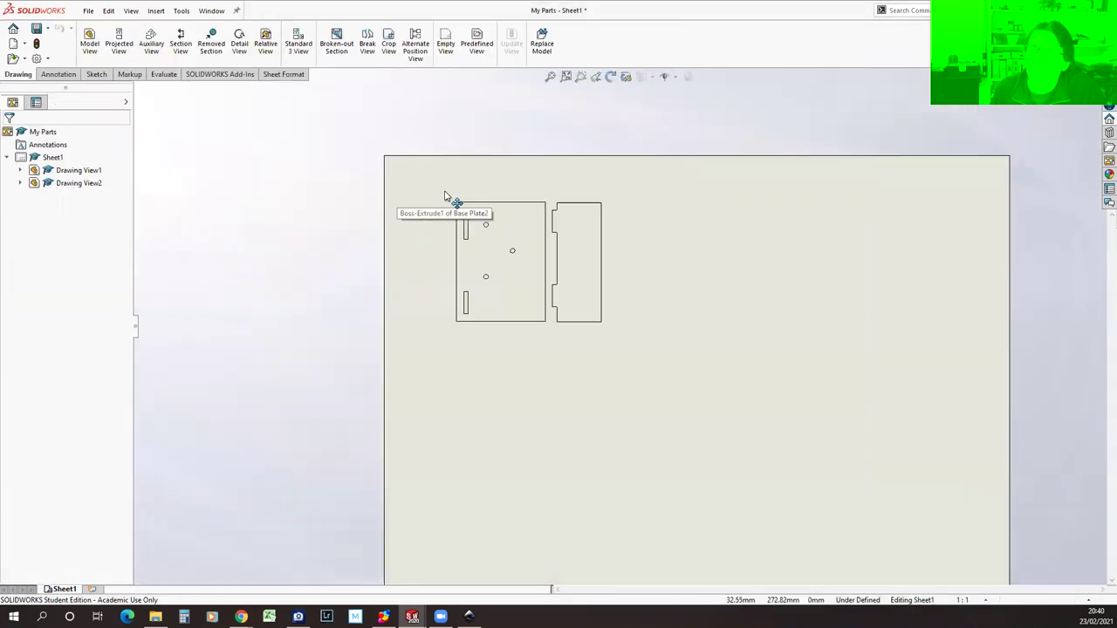
Examine the hole and slot layout in the base plate's view on the My Parts drawing sheet.
{"action": "scroll", "coordinate": [522, 267], "scroll_direction": "down", "scroll_amount": 3}
{"action": "scroll", "coordinate": [521, 268], "scroll_direction": "down", "scroll_amount": 4}
{"action": "scroll", "coordinate": [646, 304], "scroll_direction": "up", "scroll_amount": 3}
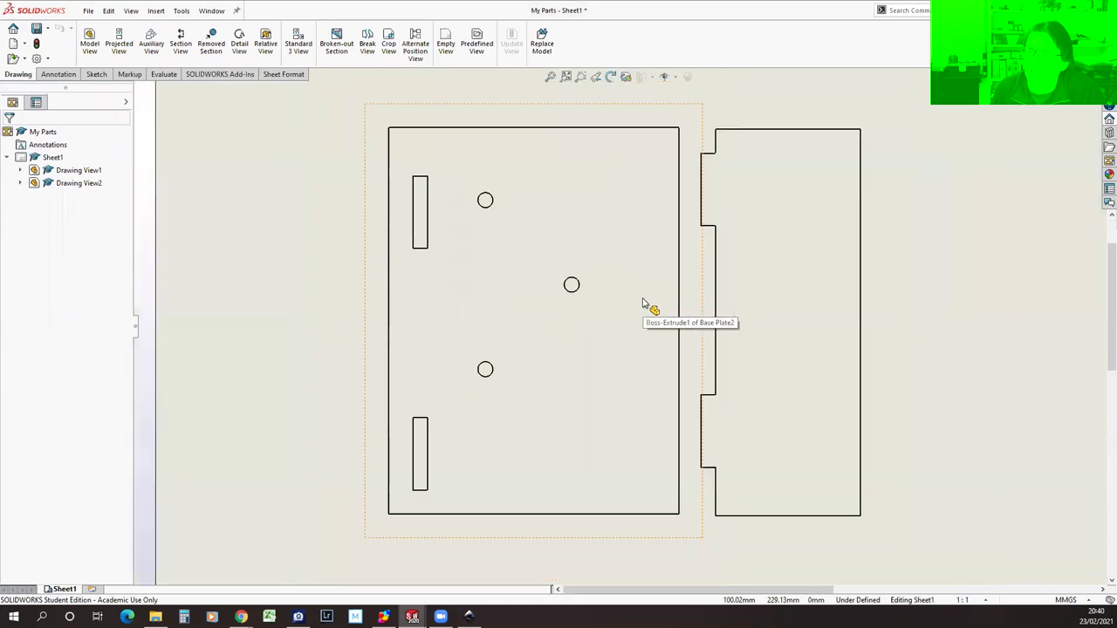
{"action": "scroll", "coordinate": [884, 353], "scroll_direction": "down", "scroll_amount": 1}
{"action": "scroll", "coordinate": [884, 354], "scroll_direction": "down", "scroll_amount": 1}
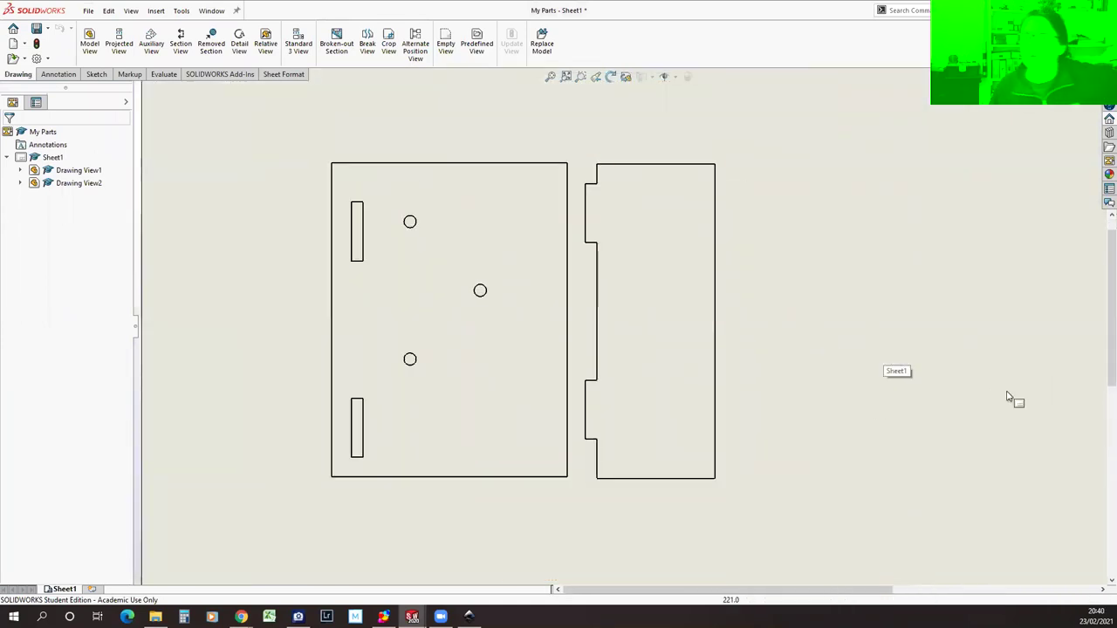
{"action": "scroll", "coordinate": [1010, 393], "scroll_direction": "up", "scroll_amount": 1}
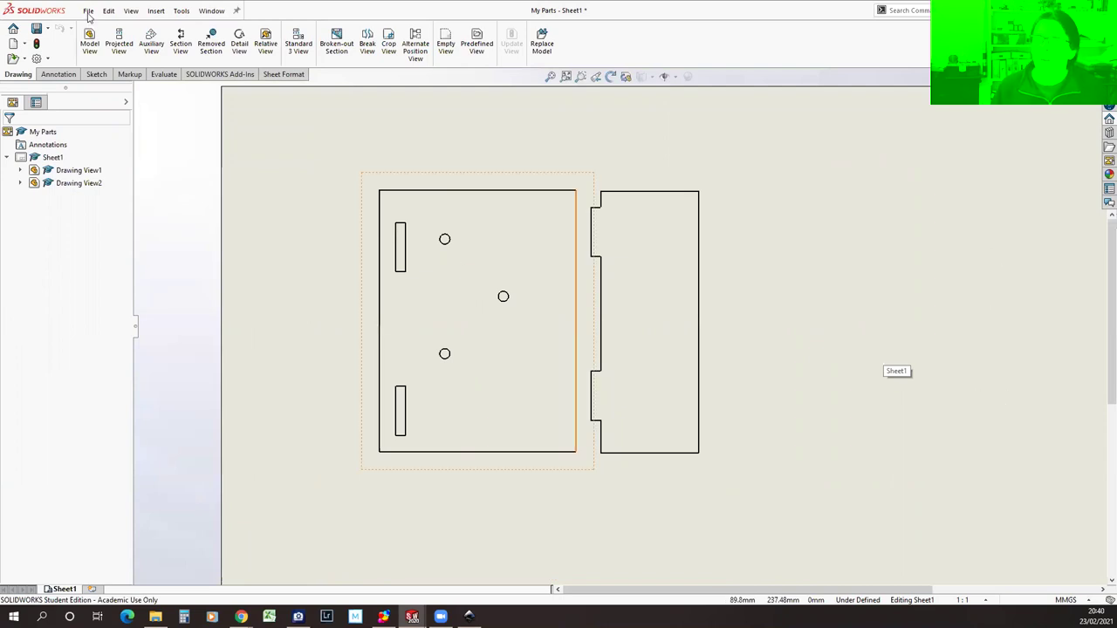
Switch to the Base Plate2 part and view its hole face from above.
{"action": "left_click", "coordinate": [211, 10]}
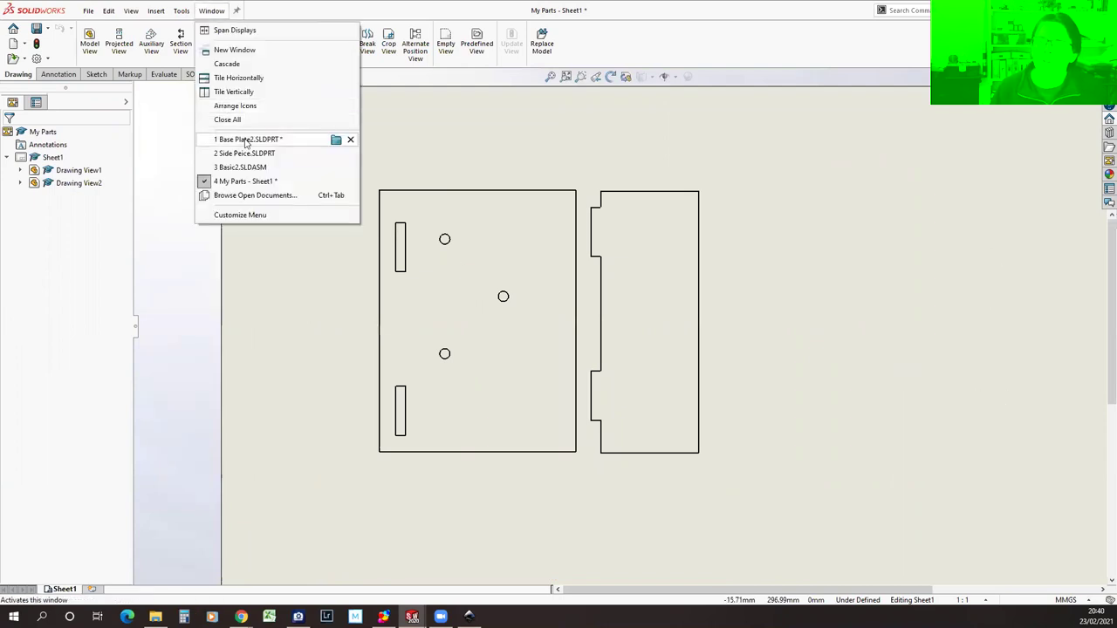
{"action": "mouse_move", "coordinate": [245, 143]}
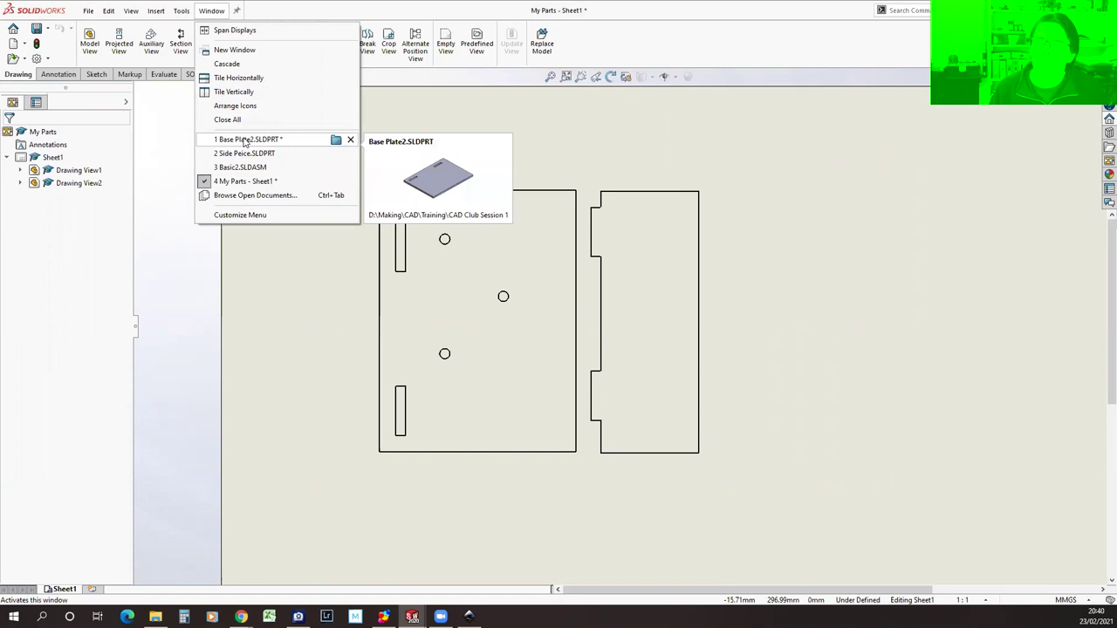
{"action": "left_click", "coordinate": [245, 141]}
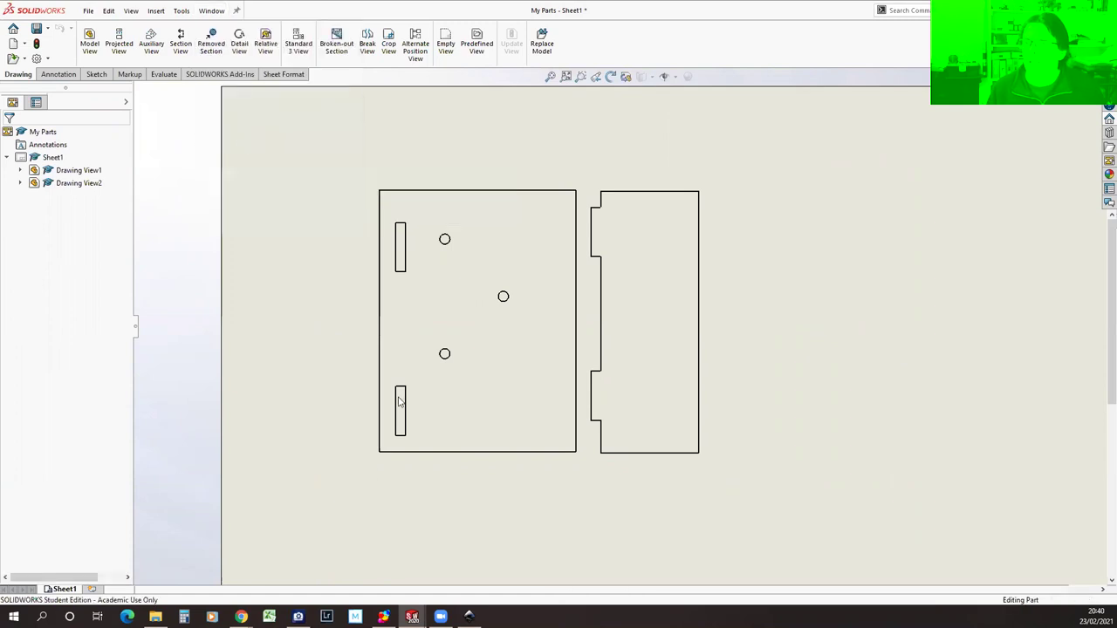
{"action": "middle_click_drag", "start_coordinate": [777, 320], "coordinate": [782, 416]}
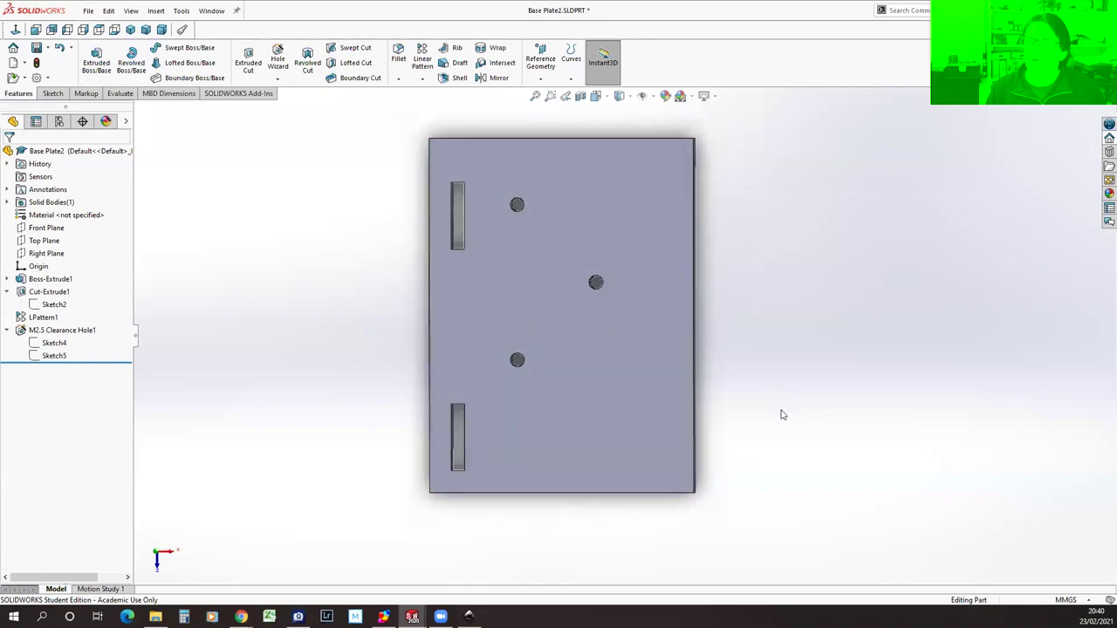
Save a copy of the base plate as Base Plate2.STL in the CAD Club Session 1 folder while continuing in the original part.
{"action": "left_click", "coordinate": [88, 12]}
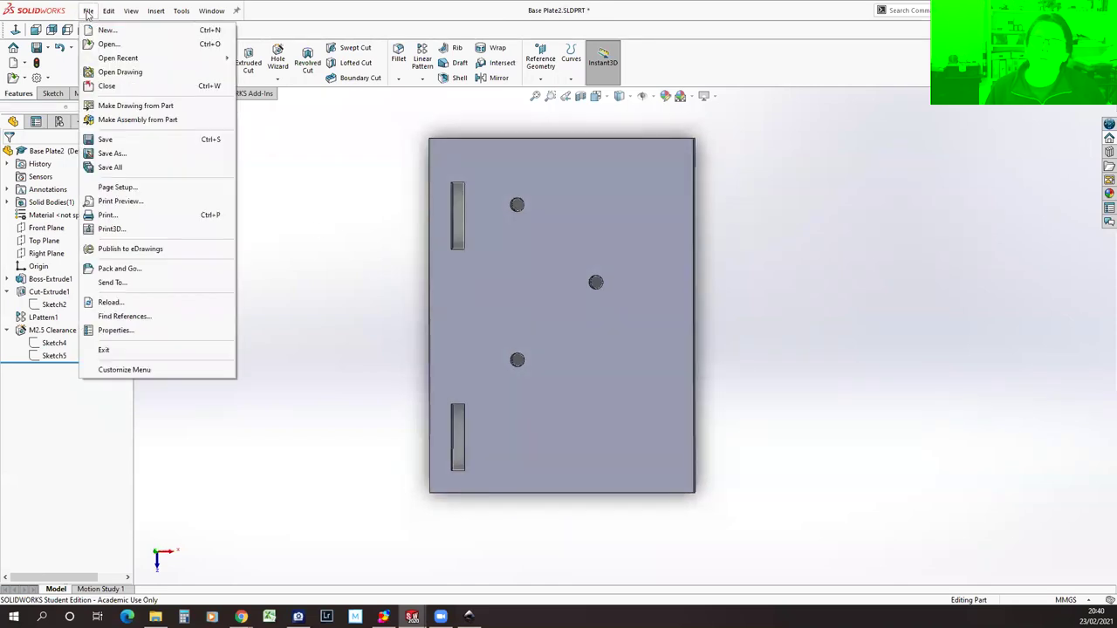
{"action": "left_click", "coordinate": [112, 154]}
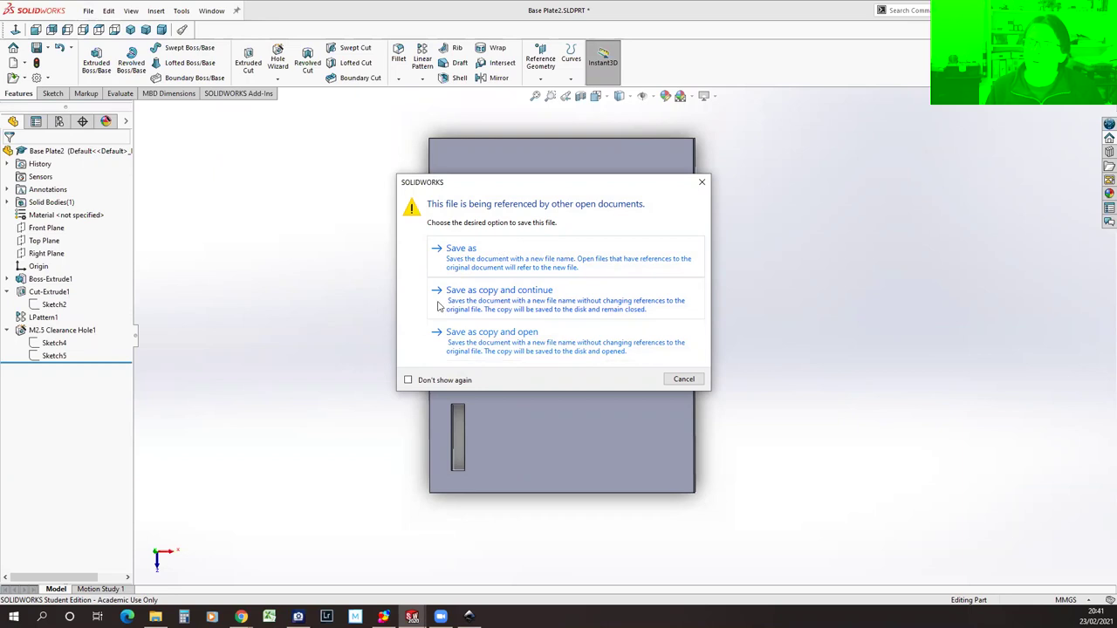
{"action": "left_click", "coordinate": [519, 301]}
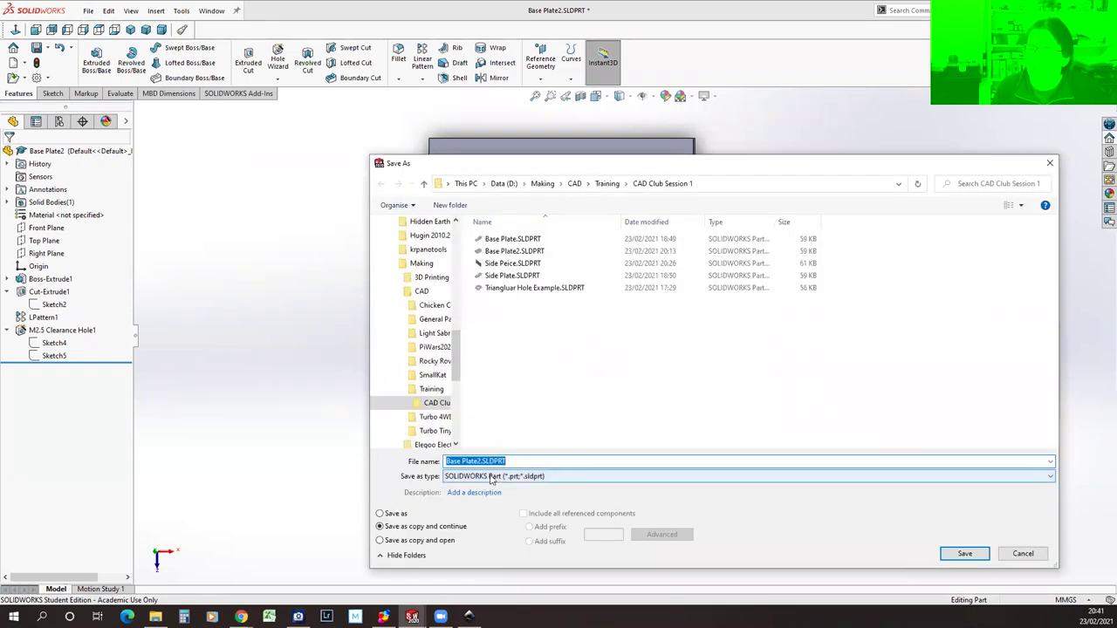
{"action": "left_click", "coordinate": [494, 478]}
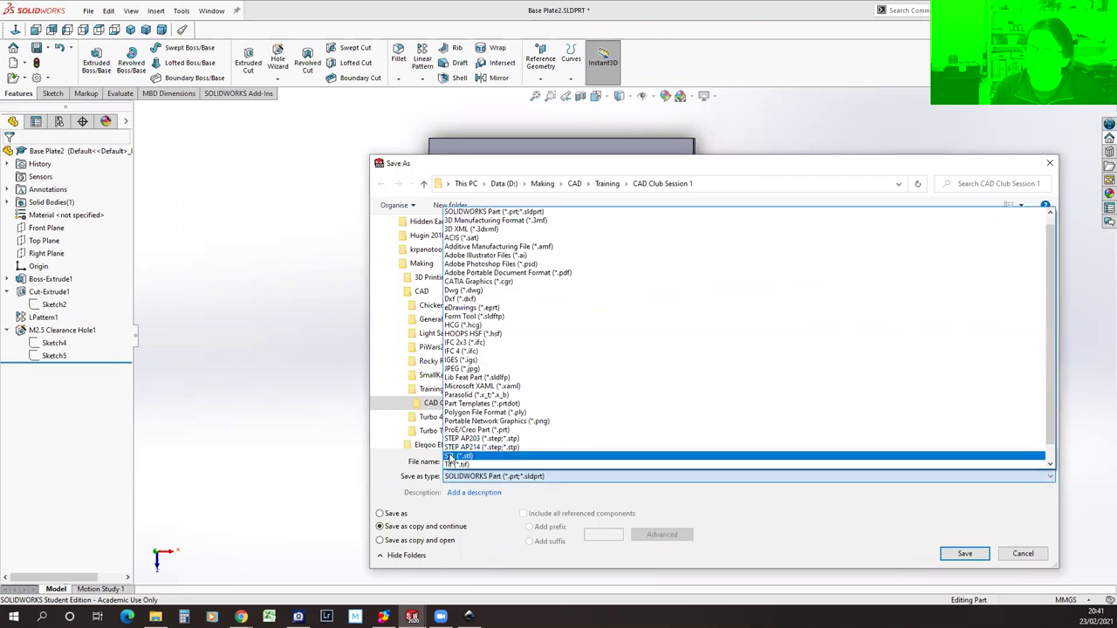
{"action": "left_click", "coordinate": [449, 457]}
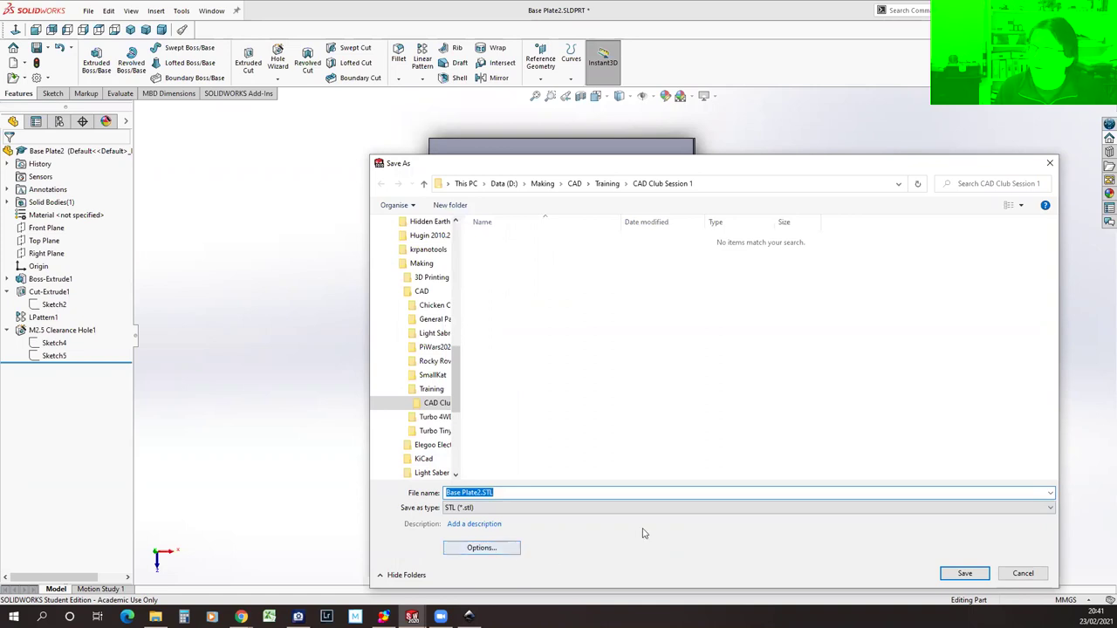
{"action": "left_click", "coordinate": [963, 574]}
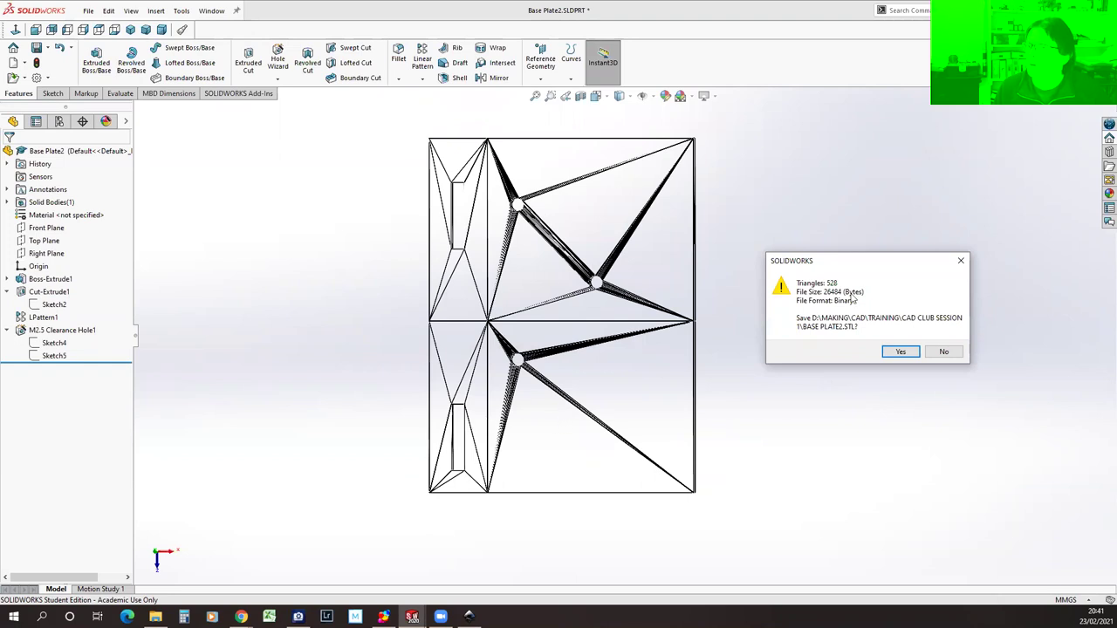
{"action": "left_click", "coordinate": [902, 352]}
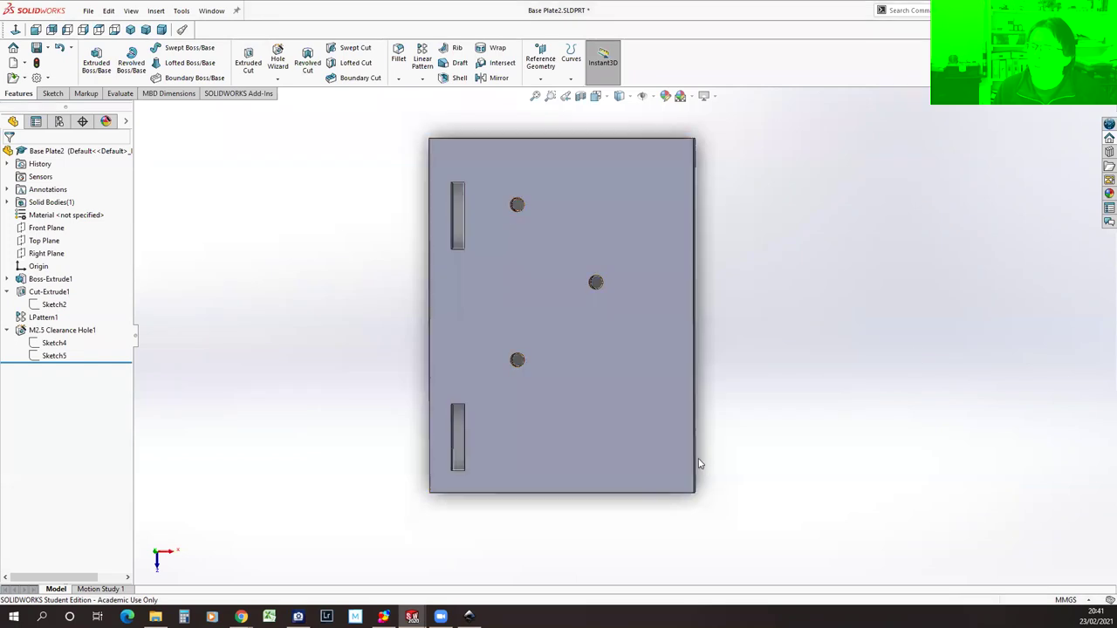
Edit the M2.5 clearance hole's profile sketch Sketch5, set the hole diameter to 5 mm, and exit the sketch.
{"action": "middle_click_drag", "start_coordinate": [790, 466], "coordinate": [798, 336]}
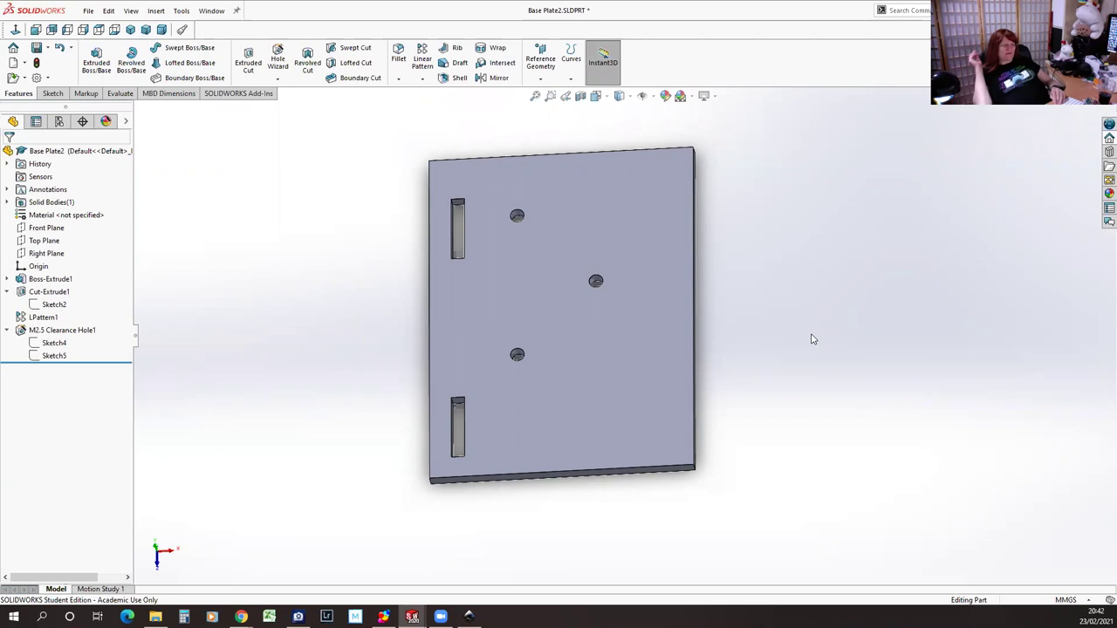
{"action": "left_click", "coordinate": [35, 358]}
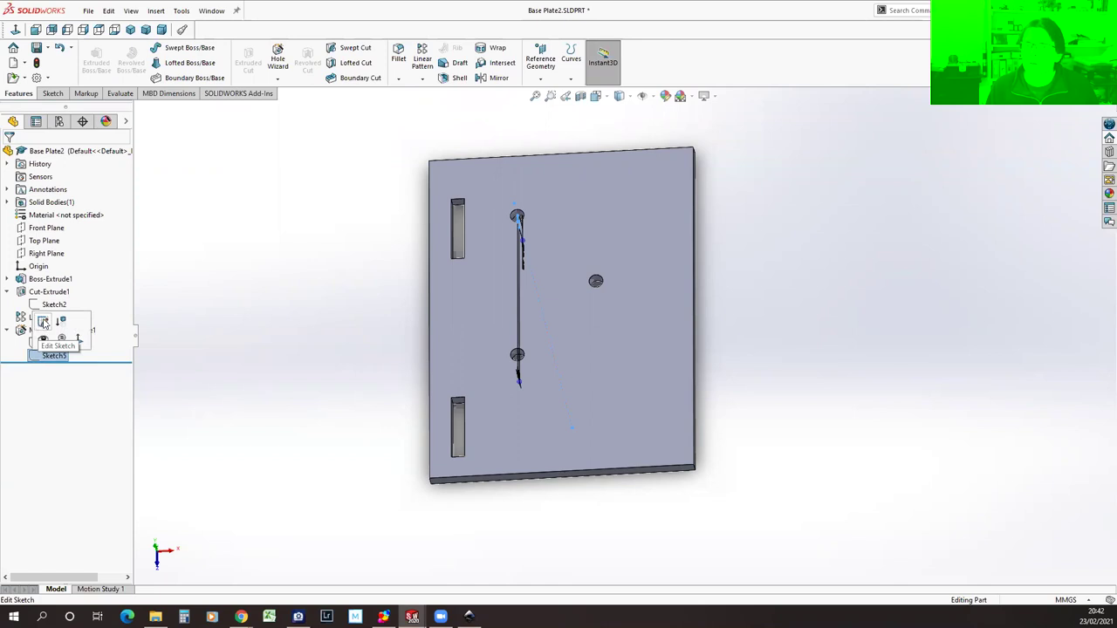
{"action": "left_click", "coordinate": [44, 323]}
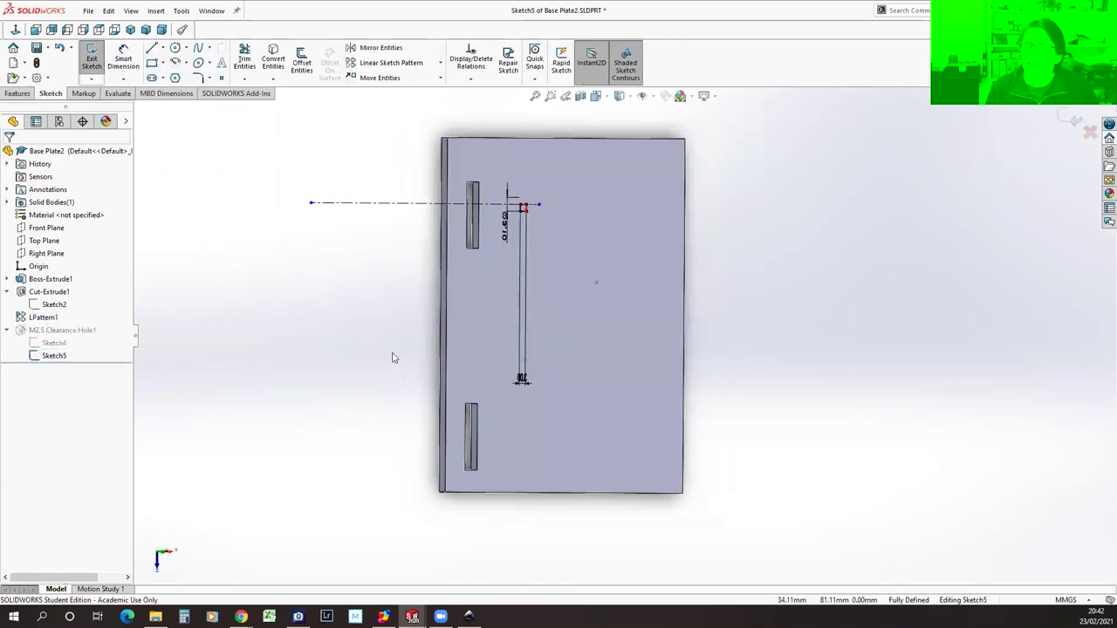
{"action": "scroll", "coordinate": [539, 196], "scroll_direction": "down", "scroll_amount": 5}
{"action": "mouse_move", "coordinate": [610, 381]}
{"action": "middle_mouse_down"}
{"action": "mouse_move", "coordinate": [673, 384]}
{"action": "mouse_move", "coordinate": [588, 392]}
{"action": "mouse_move", "coordinate": [606, 391]}
{"action": "middle_mouse_up"}
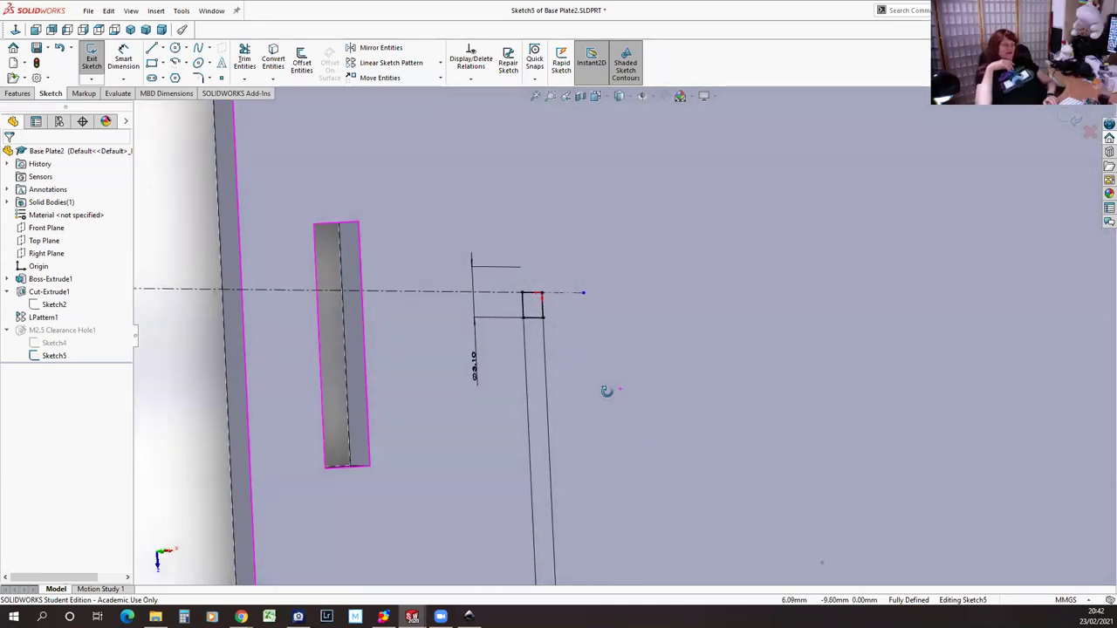
{"action": "double_click", "coordinate": [475, 368]}
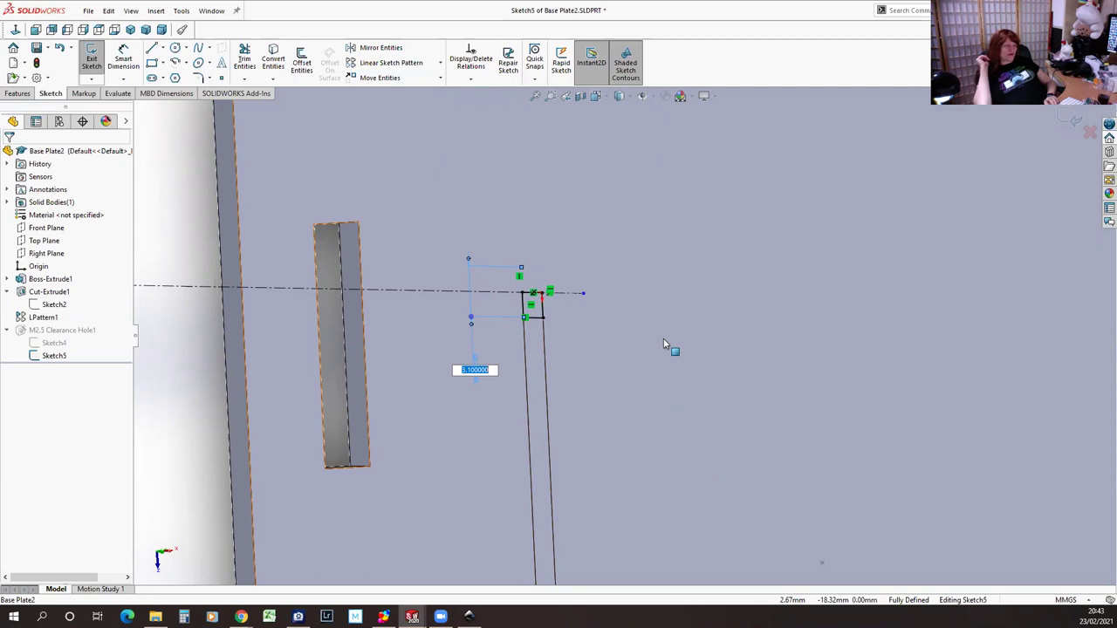
{"action": "type", "text": "5"}
{"action": "key", "text": "Return"}
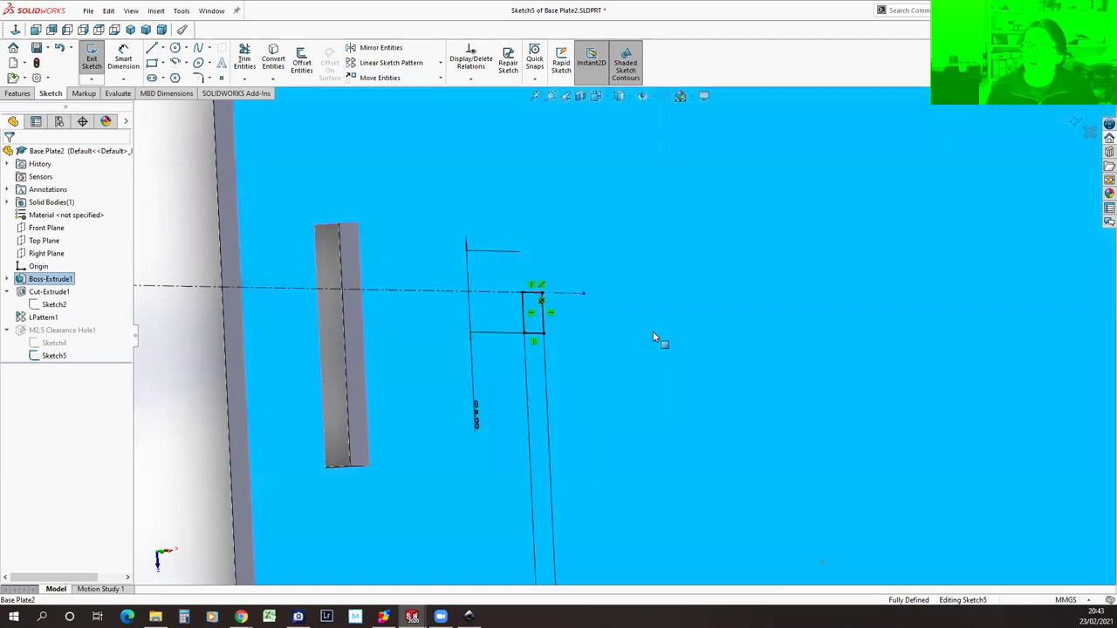
{"action": "left_click", "coordinate": [91, 57]}
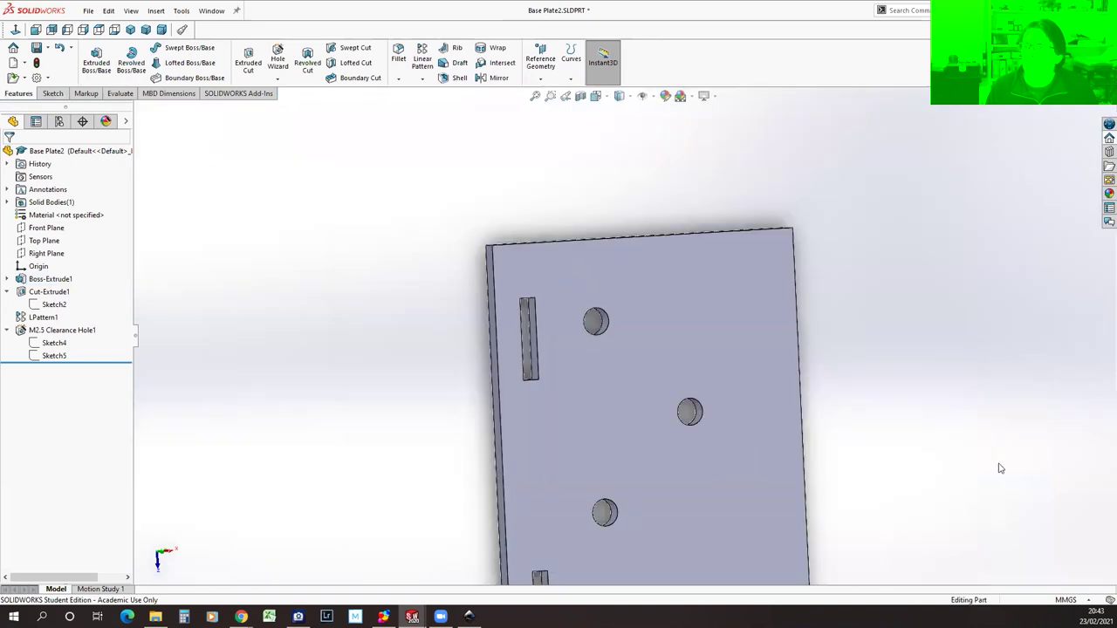
{"action": "mouse_move", "coordinate": [830, 445]}
{"action": "middle_mouse_down"}
{"action": "mouse_move", "coordinate": [835, 369]}
{"action": "mouse_move", "coordinate": [848, 446]}
{"action": "mouse_move", "coordinate": [866, 431]}
{"action": "mouse_move", "coordinate": [840, 428]}
{"action": "middle_mouse_up"}
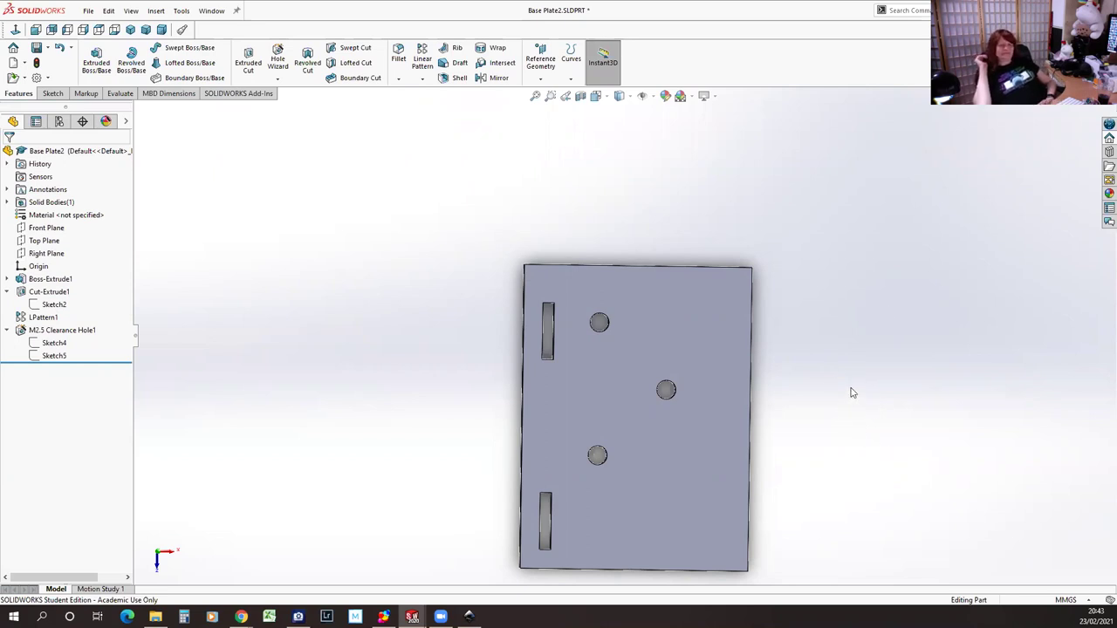
Undo the hole diameter change, then rebuild and save the Base Plate2 part.
{"action": "left_click", "coordinate": [59, 48]}
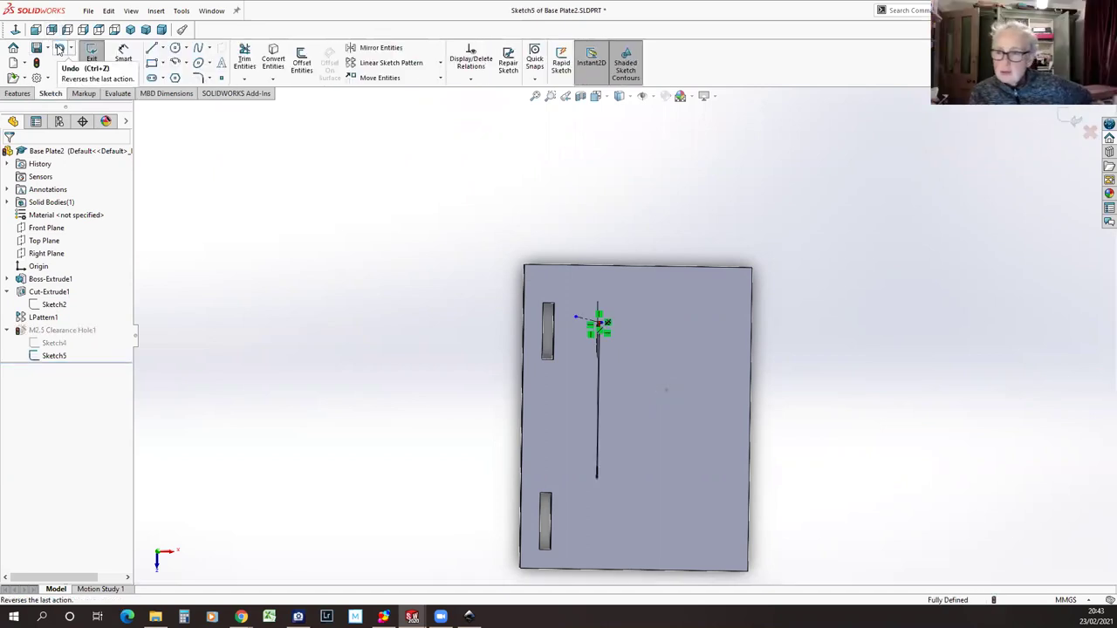
{"action": "left_click", "coordinate": [35, 63]}
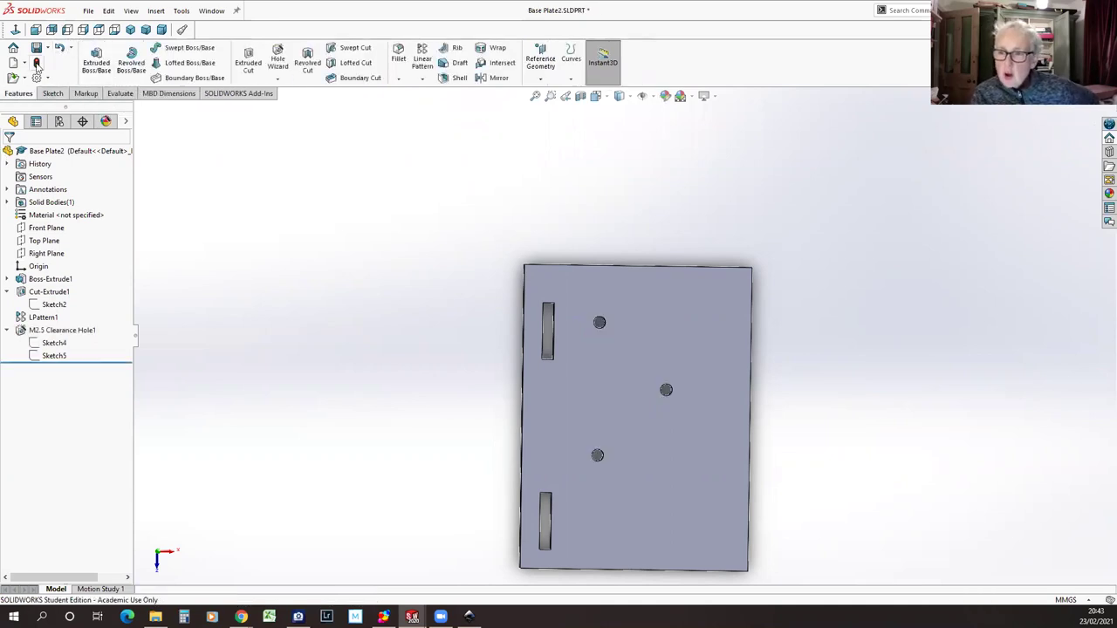
{"action": "left_click", "coordinate": [36, 49]}
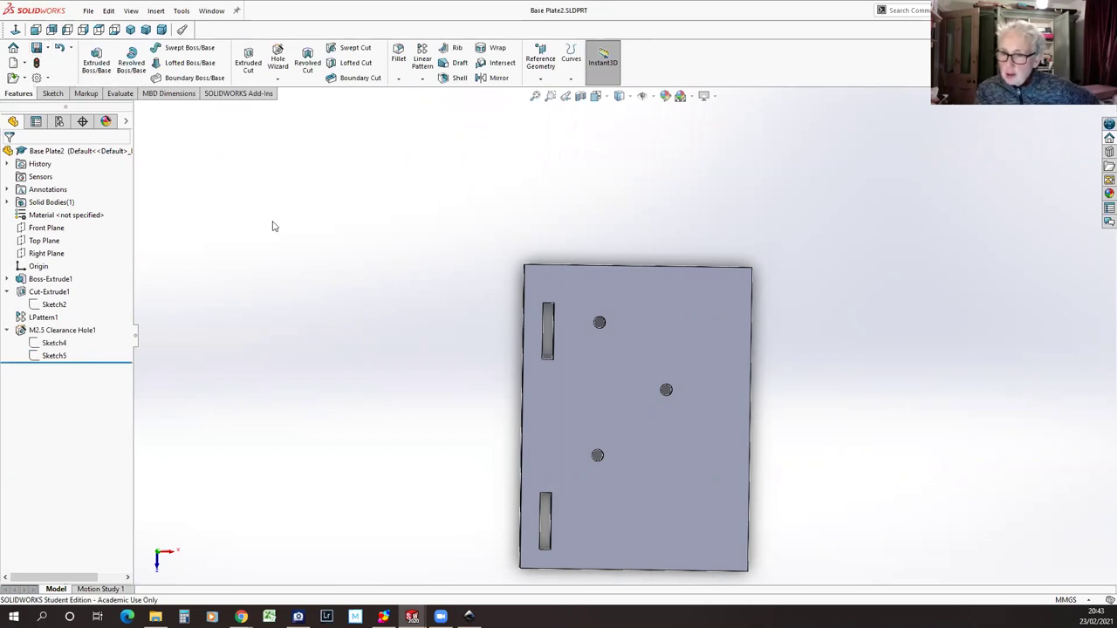
Switch to the Basic2 assembly and rebuild it to update the base plate, inspecting the holes from several angles.
{"action": "left_click", "coordinate": [210, 12]}
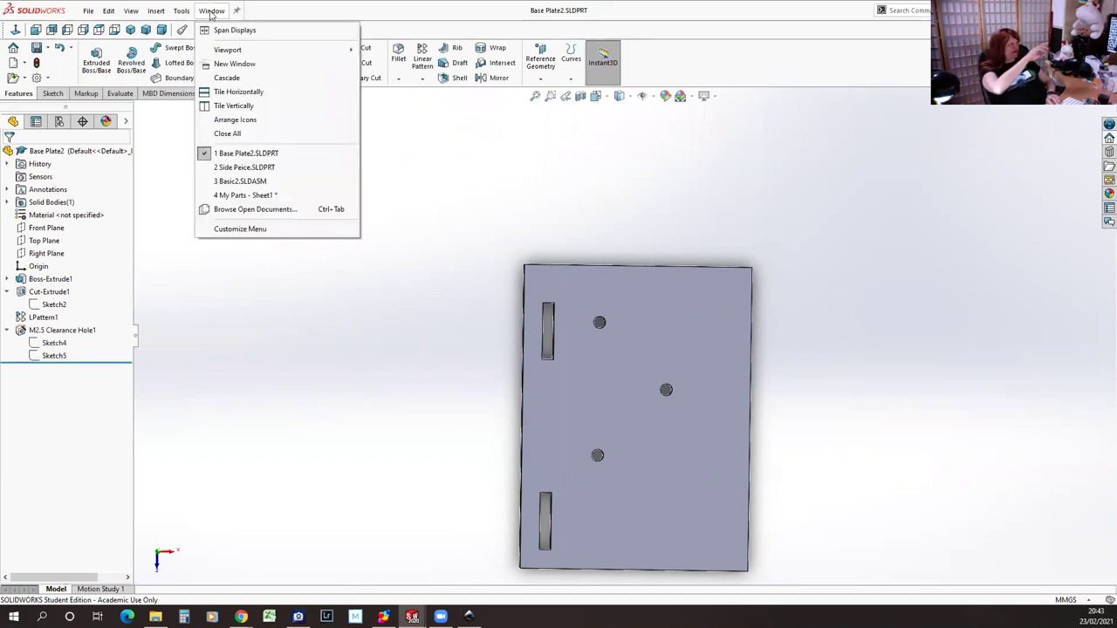
{"action": "left_click", "coordinate": [234, 182]}
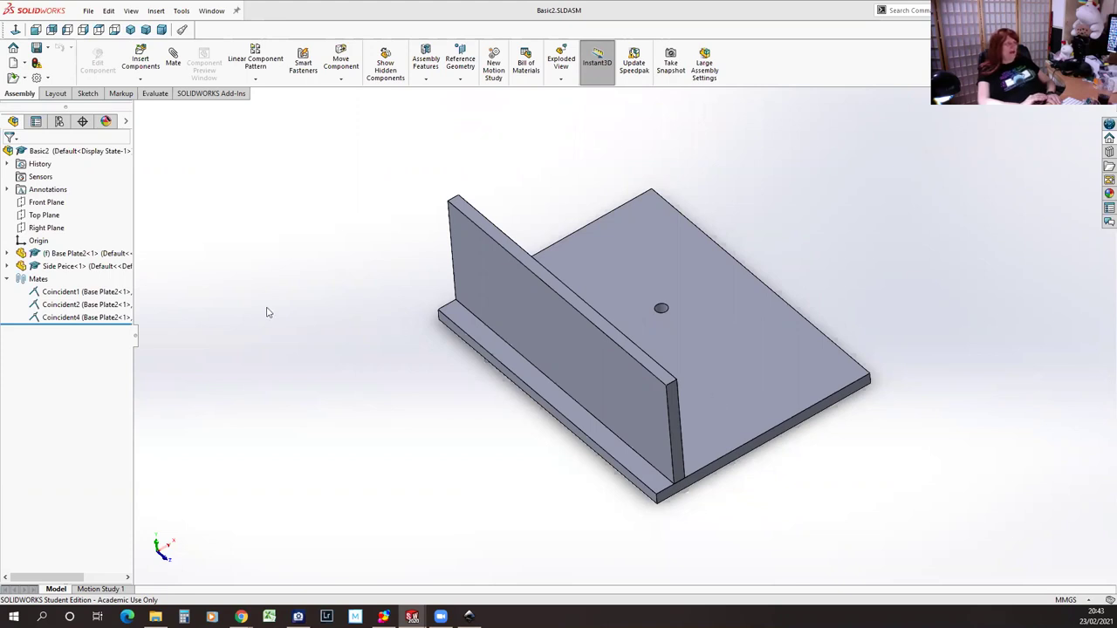
{"action": "left_click", "coordinate": [36, 63]}
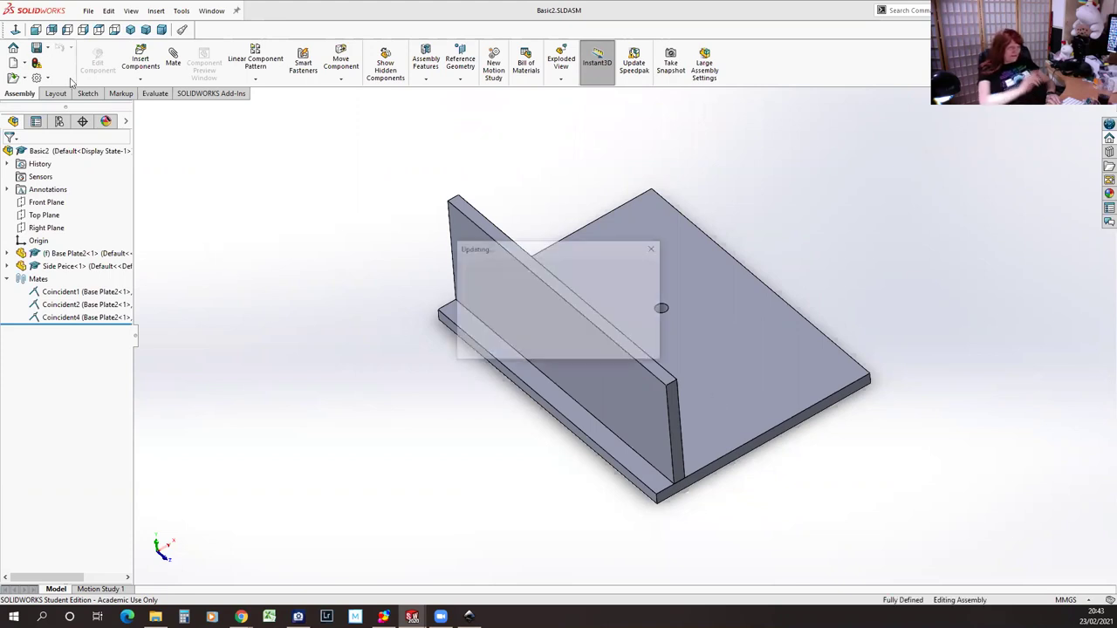
{"action": "middle_click_drag", "start_coordinate": [407, 374], "coordinate": [339, 414]}
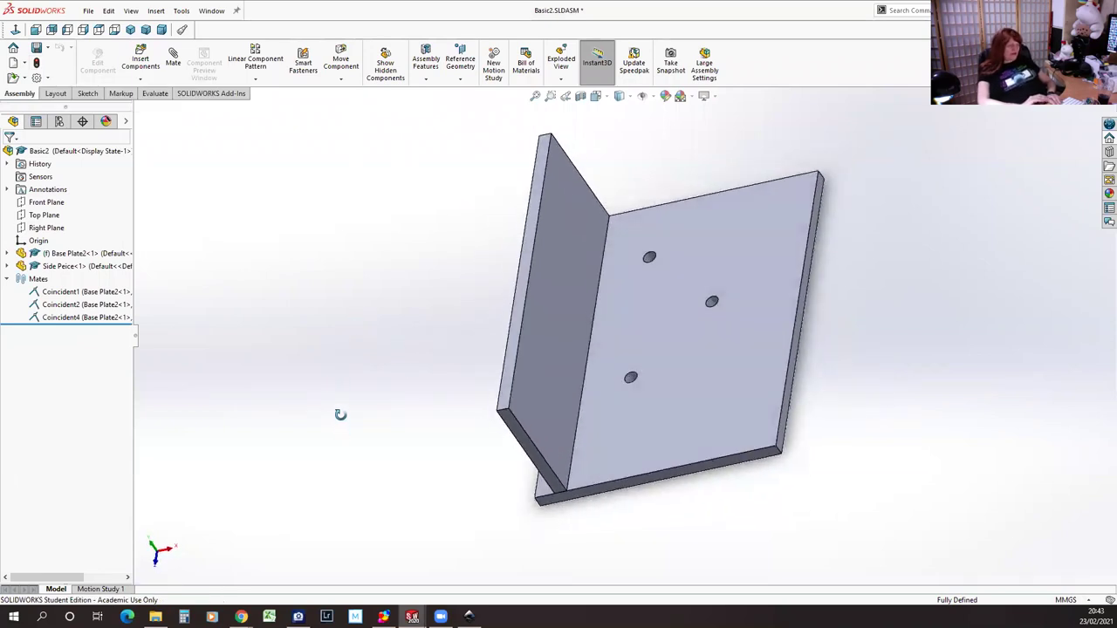
{"action": "middle_click_drag", "start_coordinate": [910, 308], "coordinate": [868, 567]}
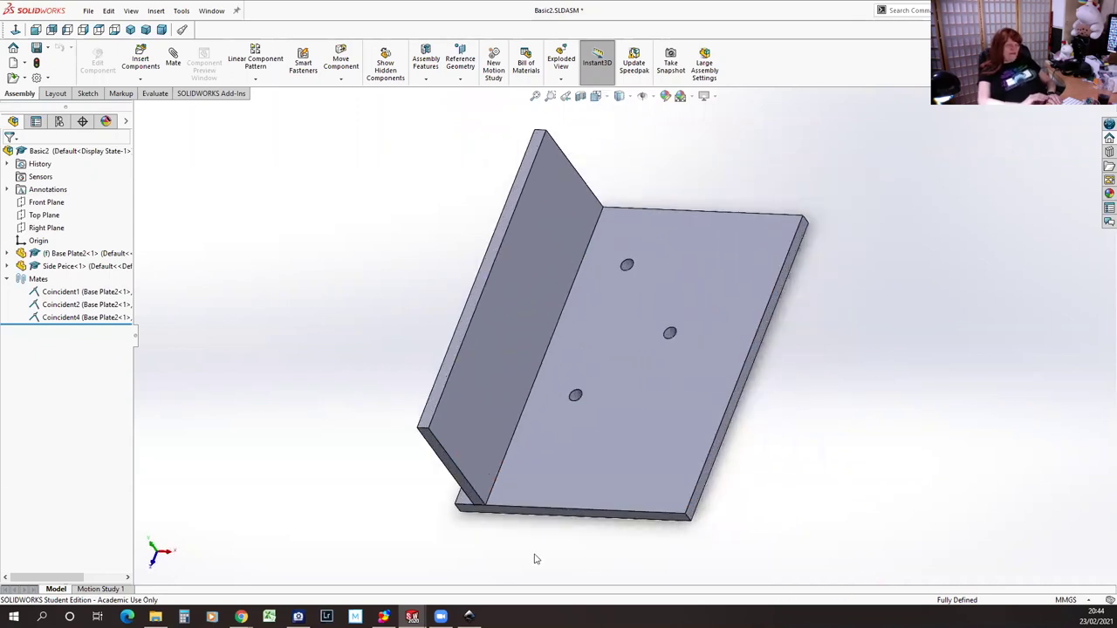
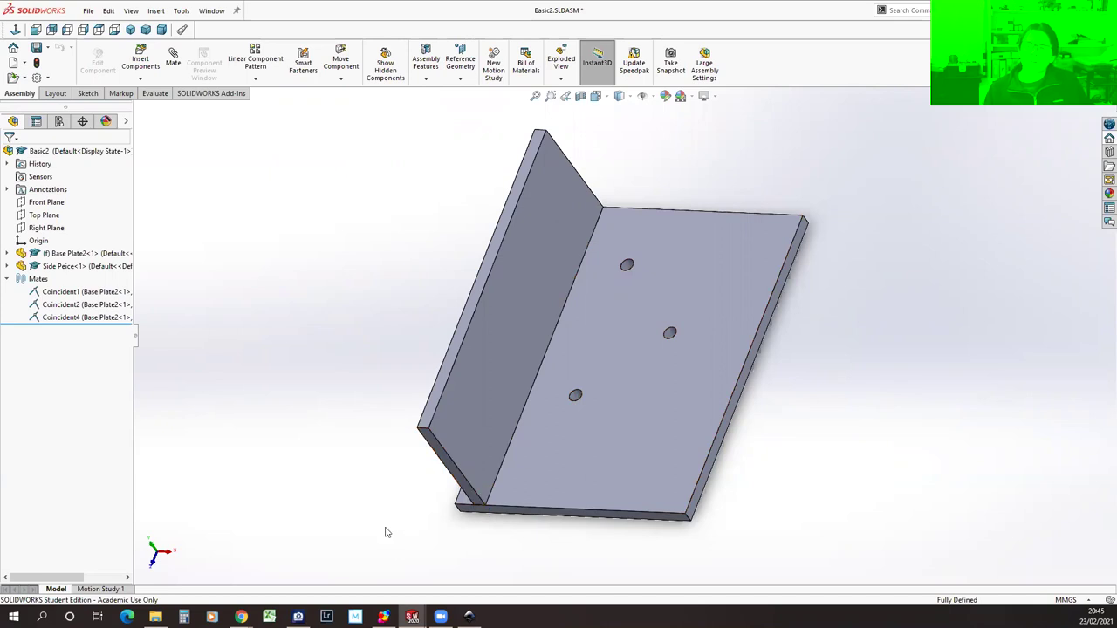
{"action": "middle_click_drag", "start_coordinate": [369, 494], "coordinate": [391, 458]}
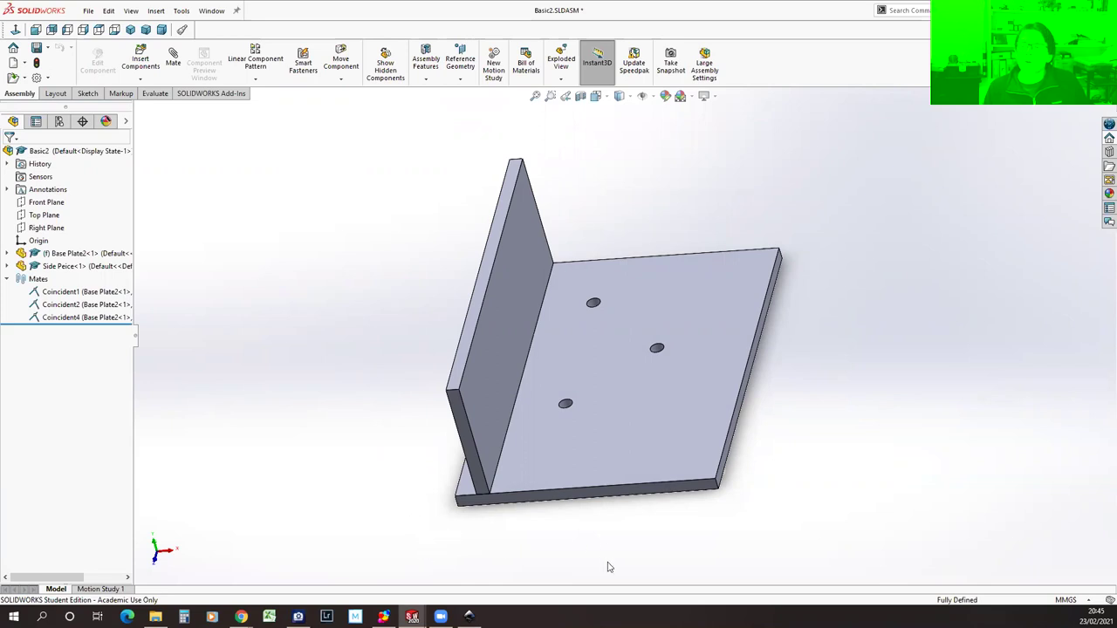
{"action": "middle_click_drag", "start_coordinate": [603, 550], "coordinate": [602, 554]}
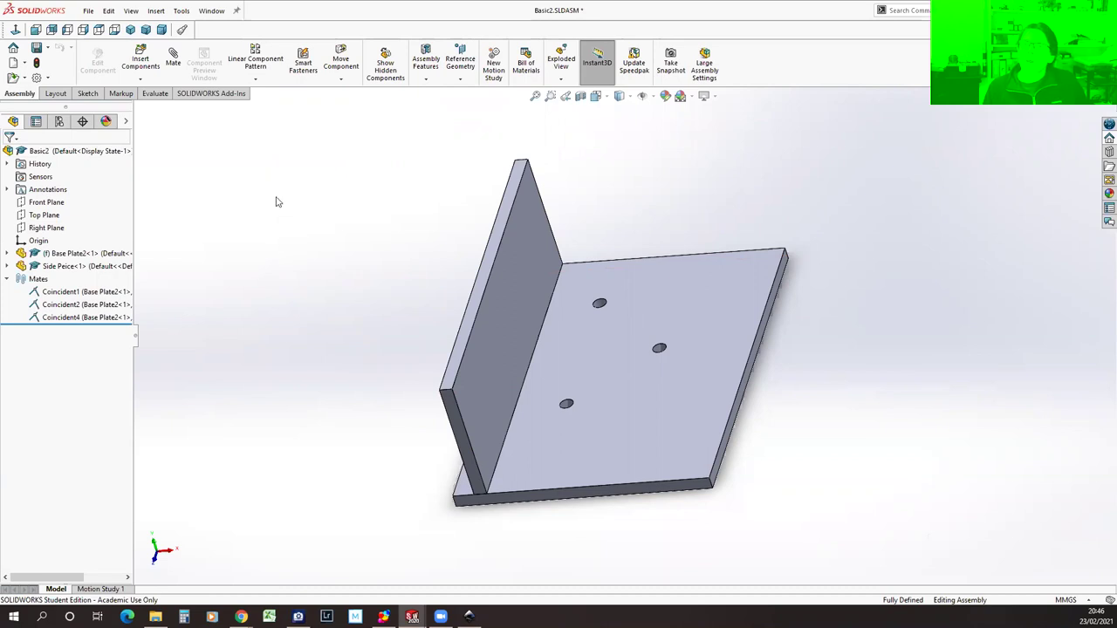
Switch back to the Base Plate2 part.
{"action": "left_click", "coordinate": [211, 10]}
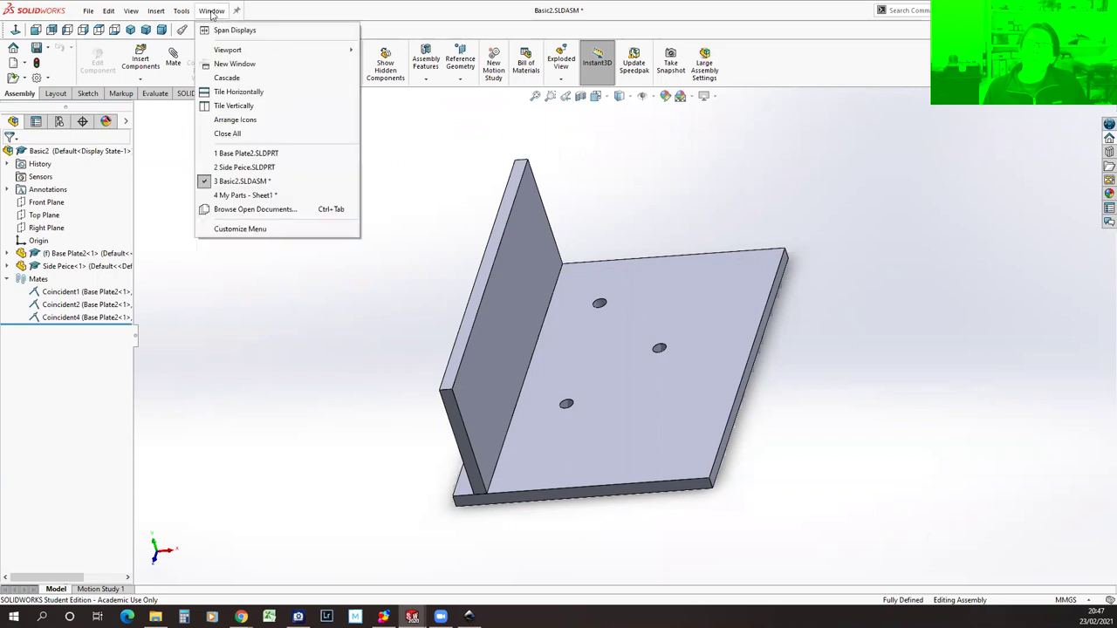
{"action": "left_click", "coordinate": [248, 155]}
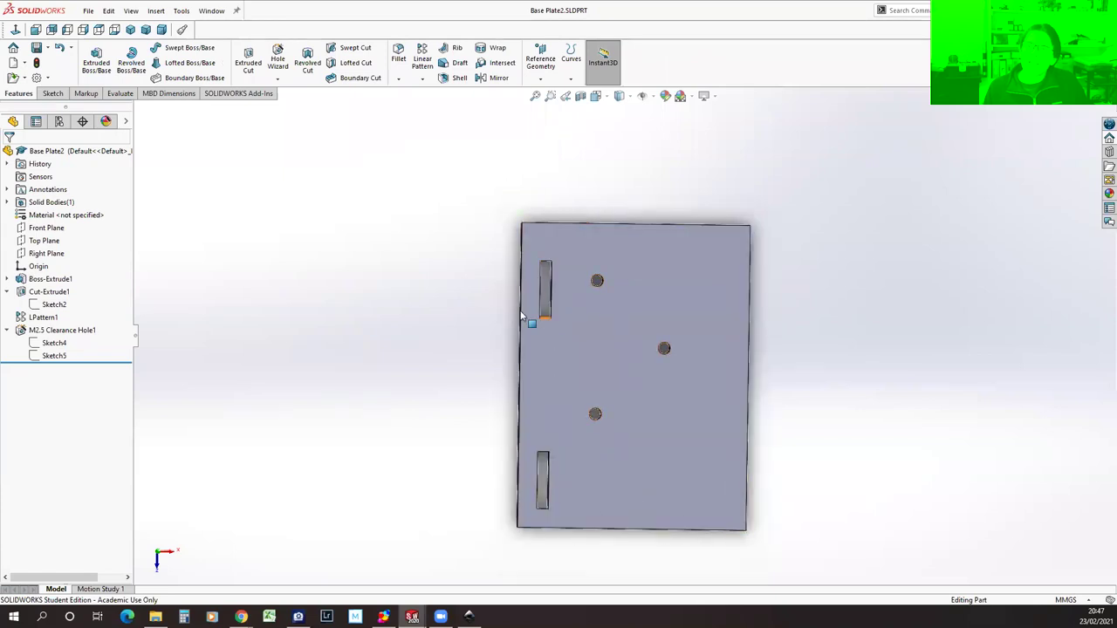
Create a lengthwise reference plane through the midpoints of both edges of one short end face and one edge of the opposite end.
{"action": "left_click", "coordinate": [424, 80]}
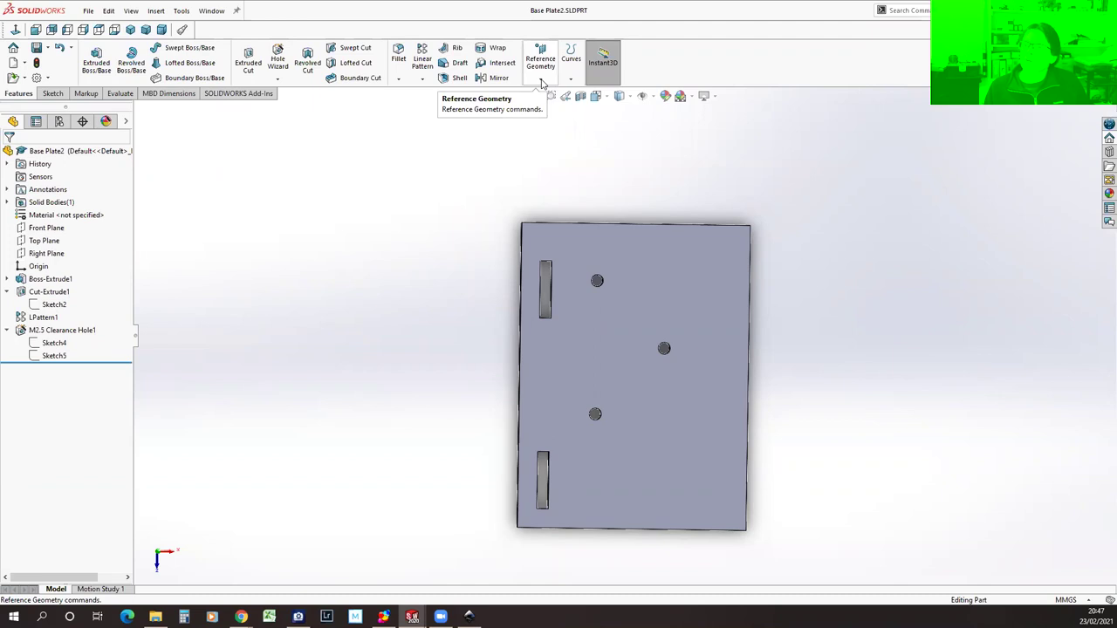
{"action": "left_click", "coordinate": [542, 81]}
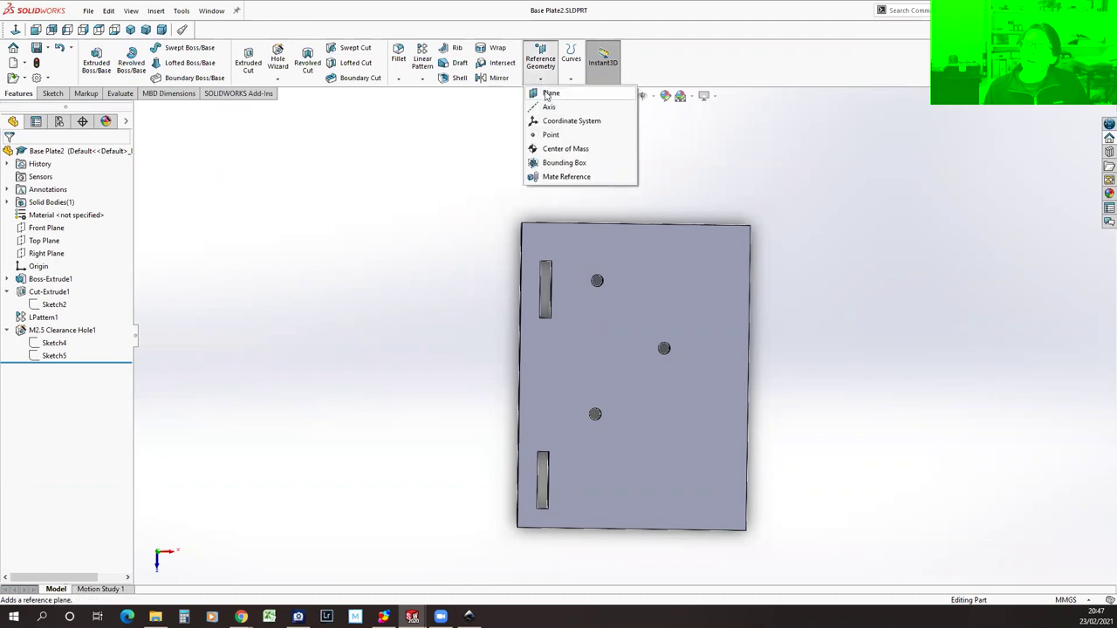
{"action": "left_click", "coordinate": [536, 93]}
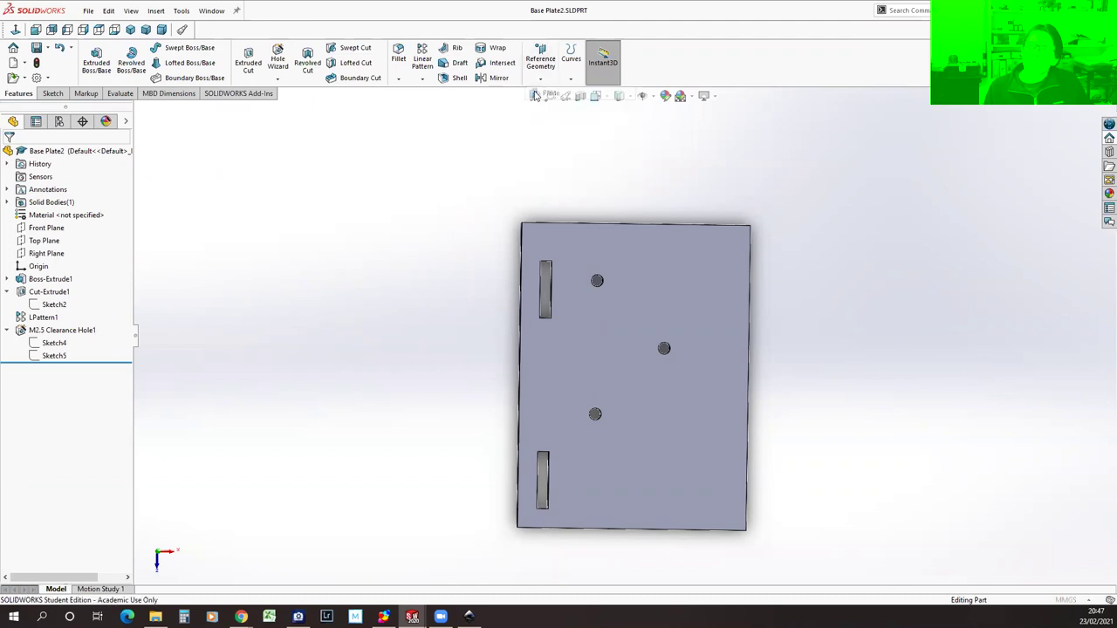
{"action": "middle_click_drag", "start_coordinate": [653, 201], "coordinate": [678, 275]}
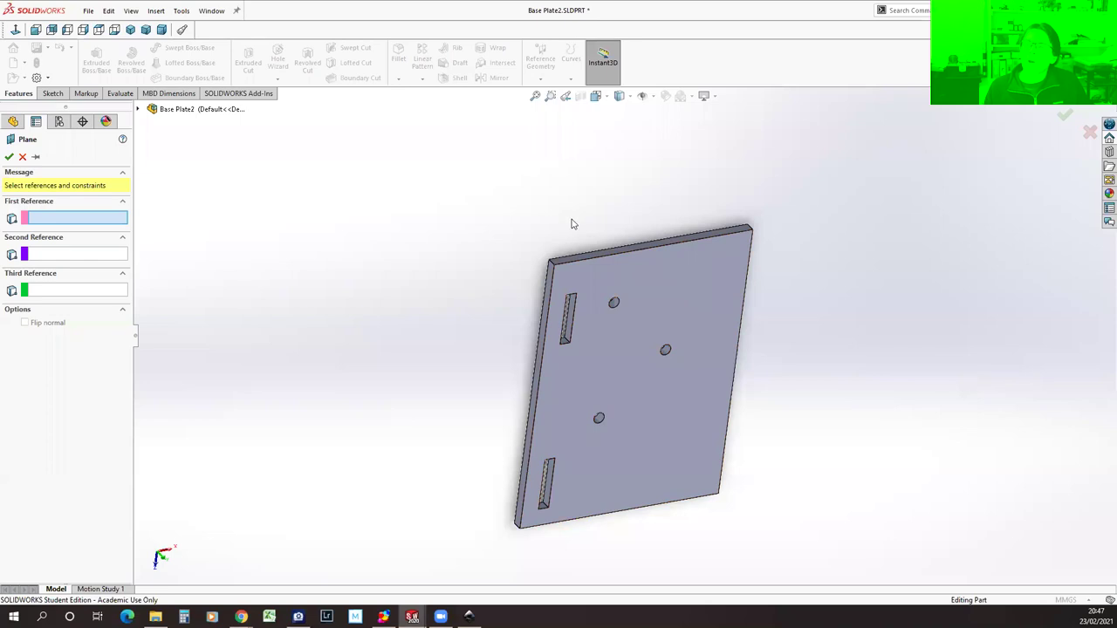
{"action": "left_click", "coordinate": [647, 246]}
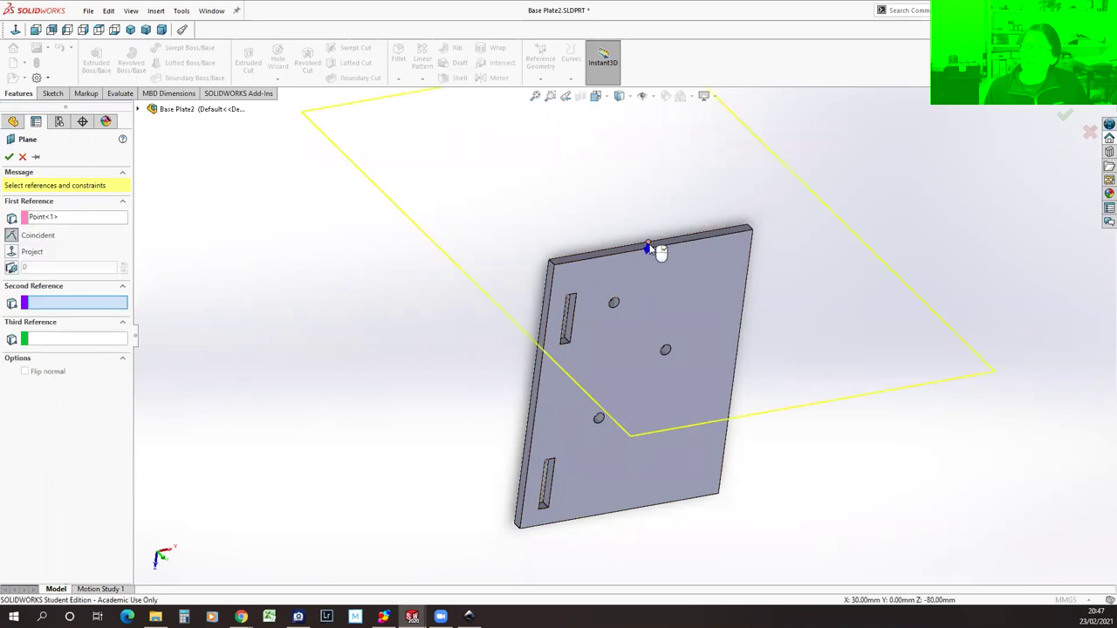
{"action": "left_click", "coordinate": [658, 249]}
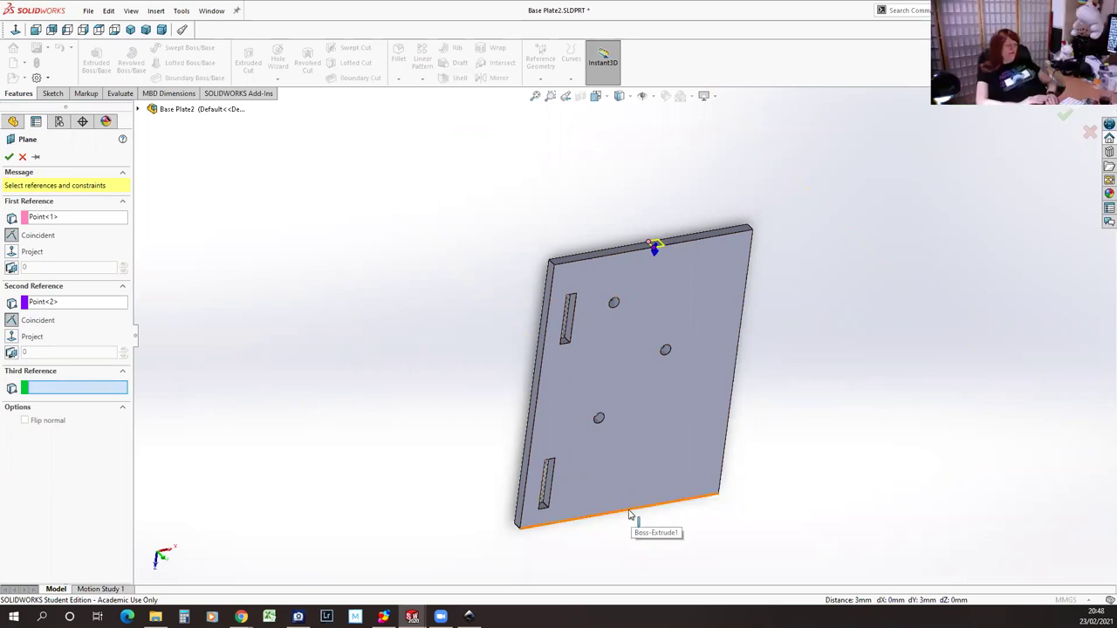
{"action": "middle_click_drag", "start_coordinate": [672, 558], "coordinate": [597, 488]}
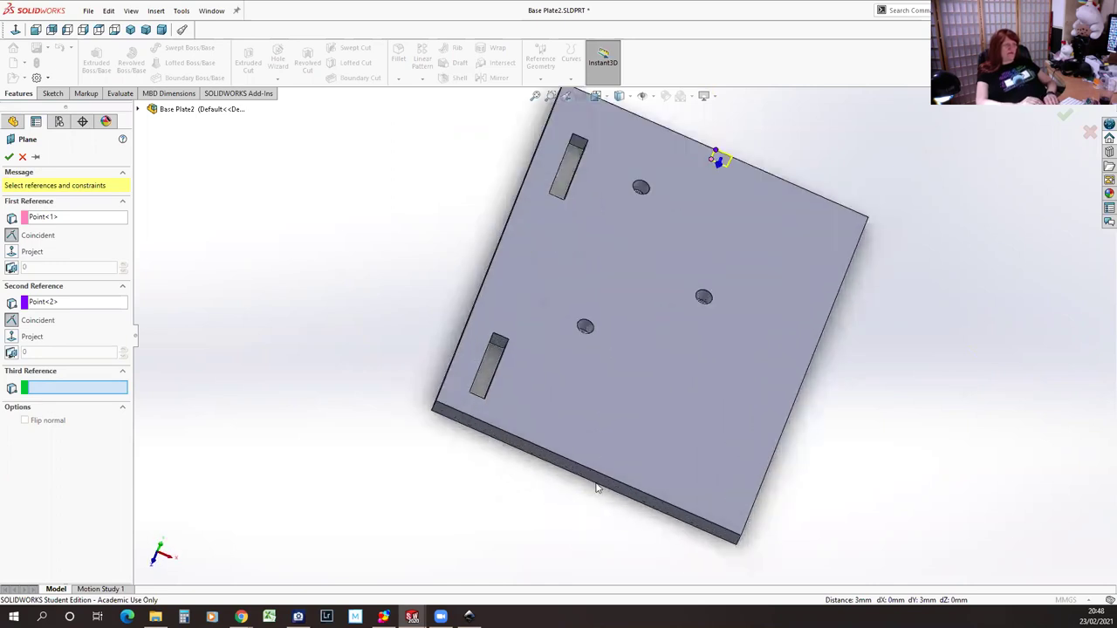
{"action": "scroll", "coordinate": [597, 489], "scroll_direction": "down", "scroll_amount": 2}
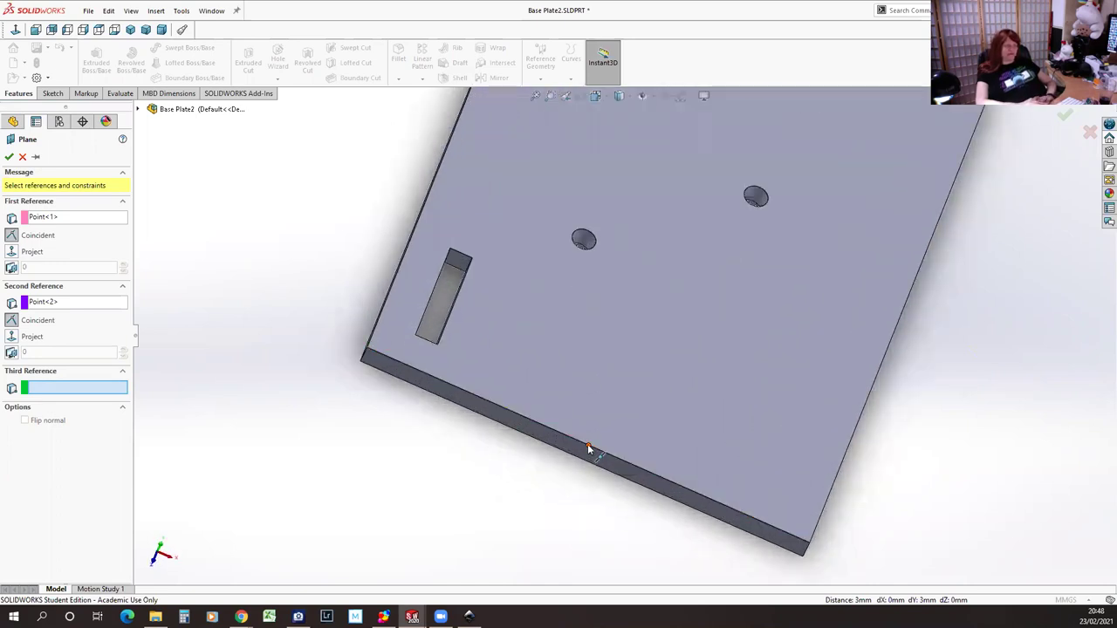
{"action": "left_click", "coordinate": [589, 448]}
{"action": "scroll", "coordinate": [816, 480], "scroll_direction": "up", "scroll_amount": 3}
{"action": "middle_click_drag", "start_coordinate": [847, 488], "coordinate": [813, 421]}
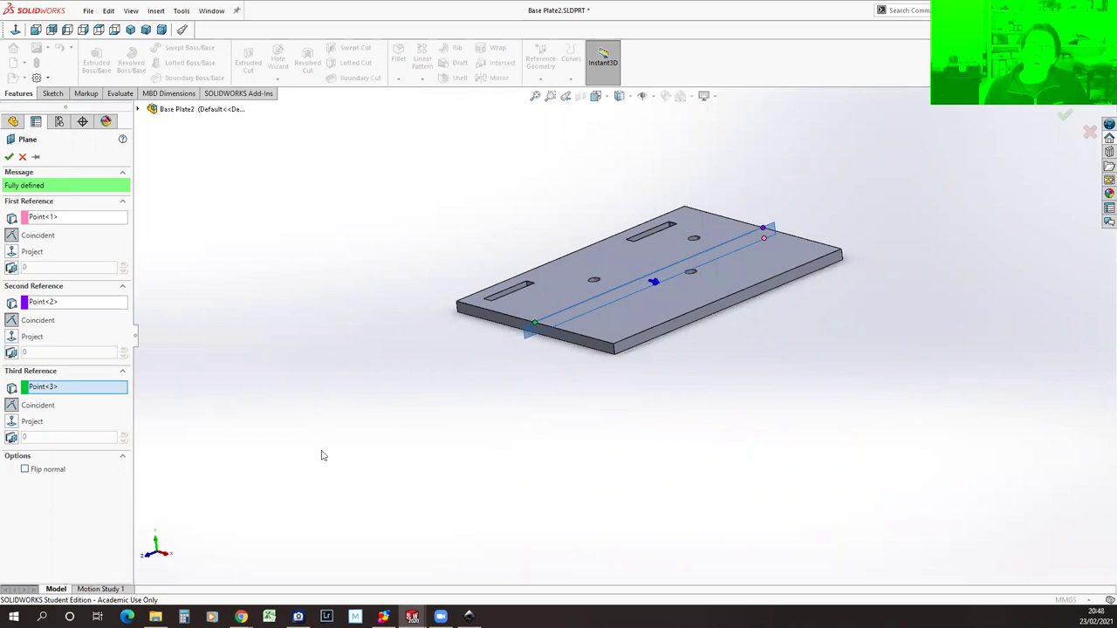
{"action": "left_click", "coordinate": [8, 156]}
Mirror the linear pattern of slots about the new lengthwise mid-plane.
{"action": "middle_click_drag", "start_coordinate": [375, 354], "coordinate": [430, 526]}
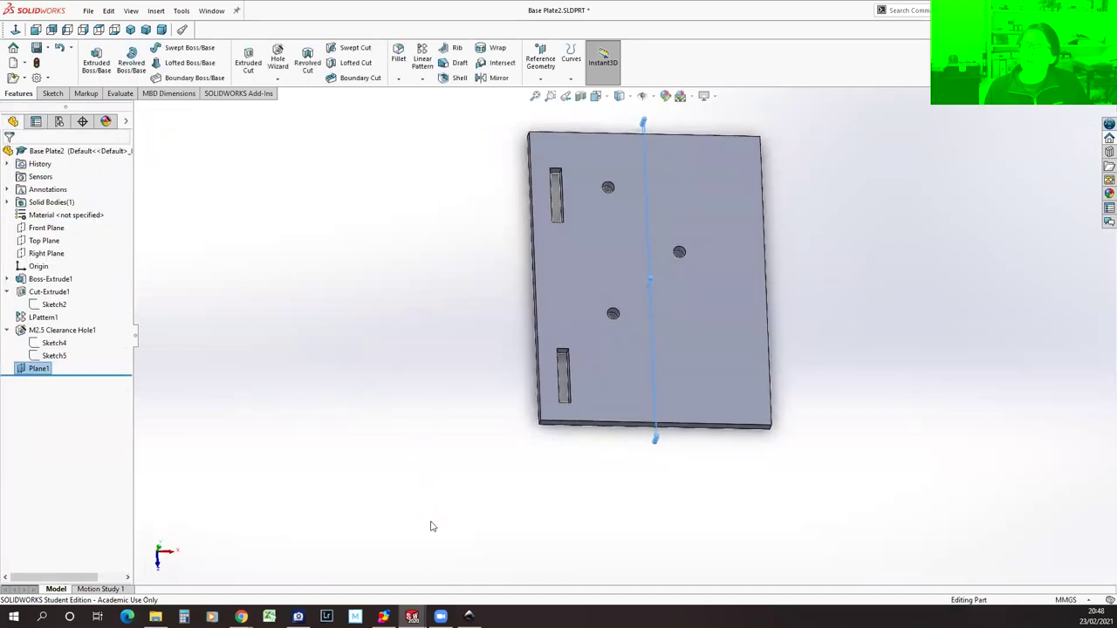
{"action": "left_click", "coordinate": [422, 78]}
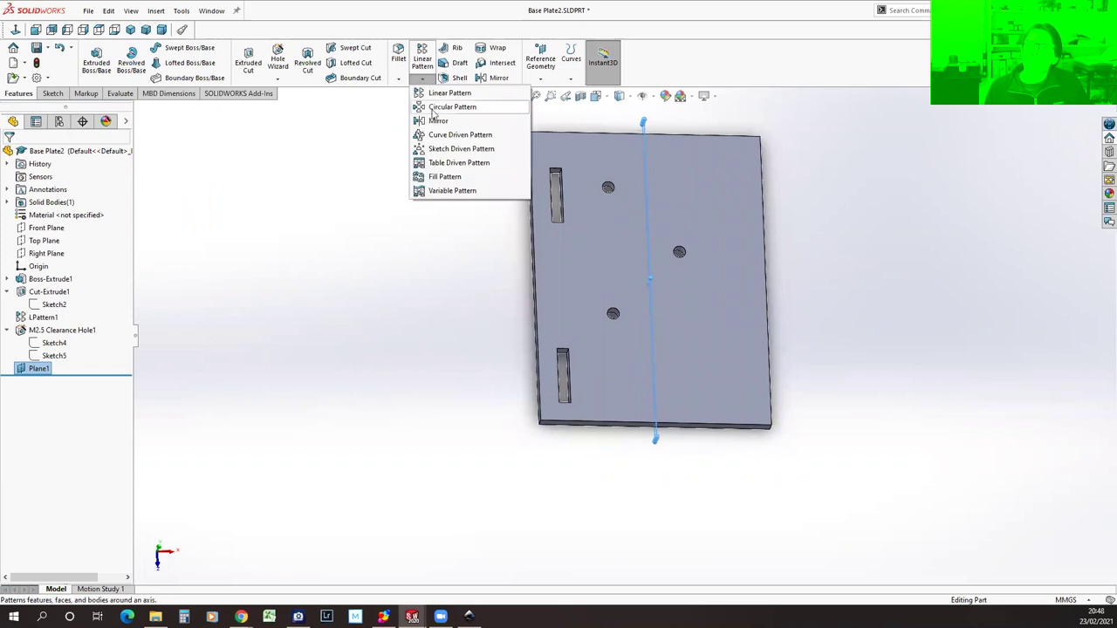
{"action": "left_click", "coordinate": [424, 121]}
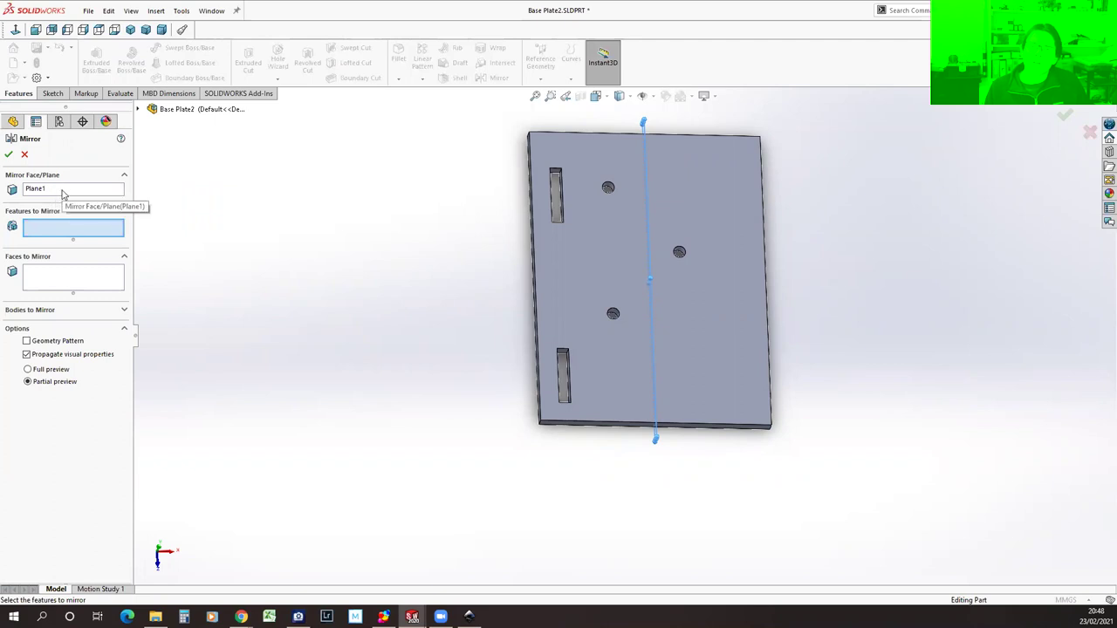
{"action": "left_click", "coordinate": [29, 194]}
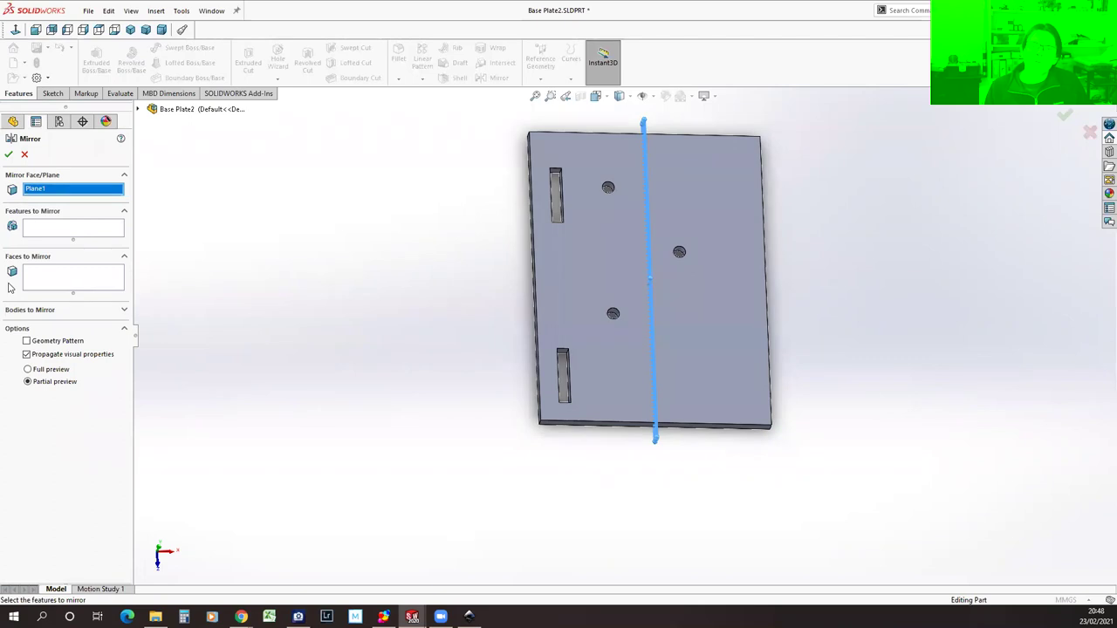
{"action": "left_click", "coordinate": [72, 229]}
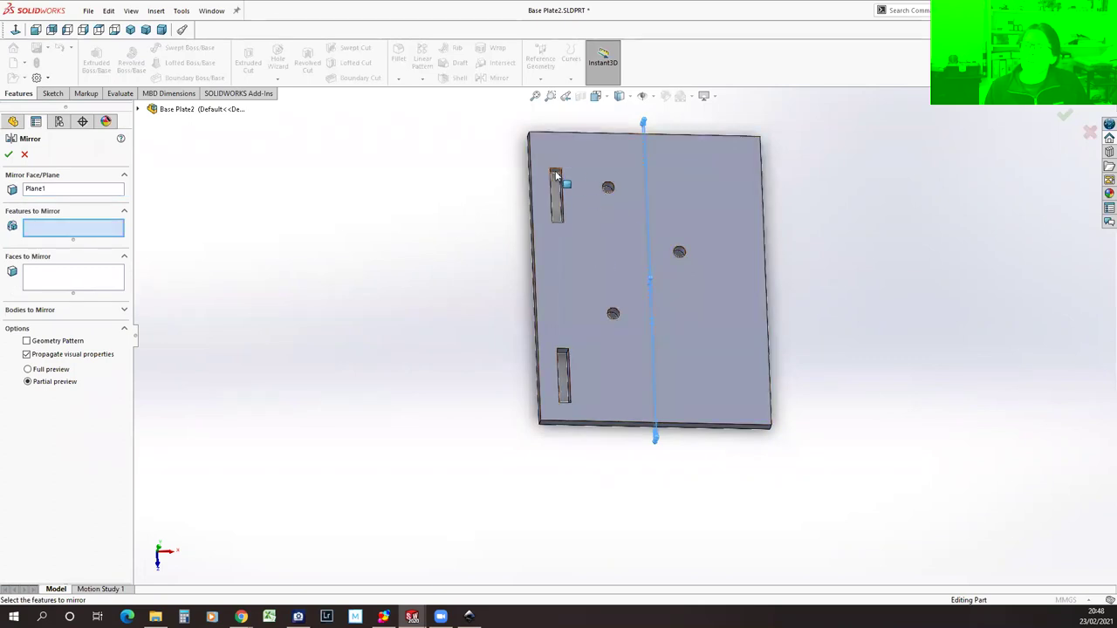
{"action": "left_click", "coordinate": [137, 109]}
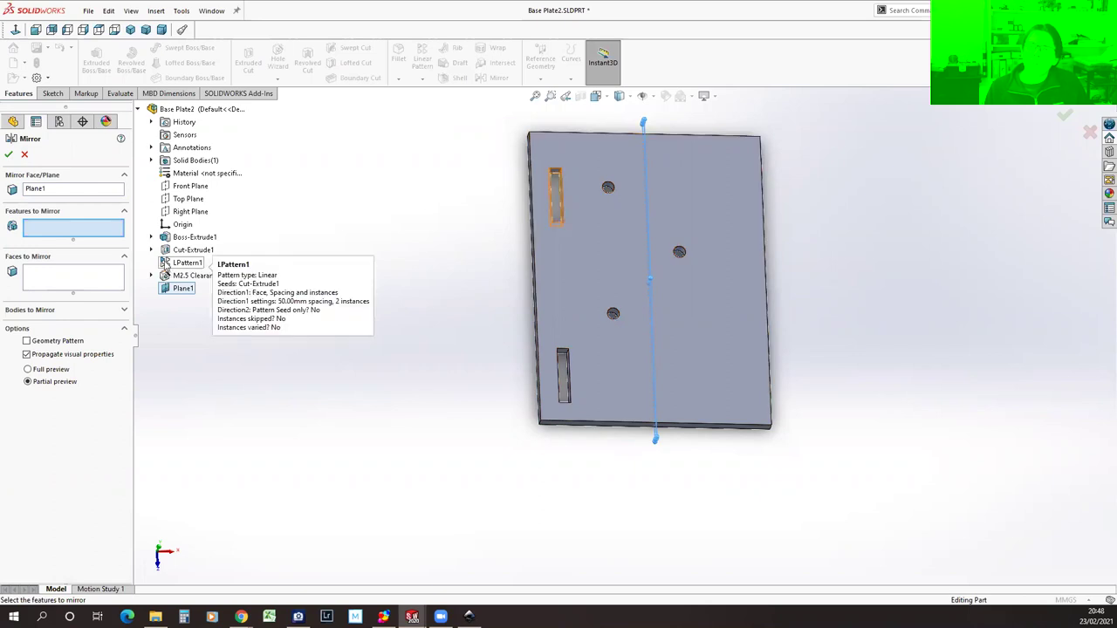
{"action": "left_click", "coordinate": [185, 263]}
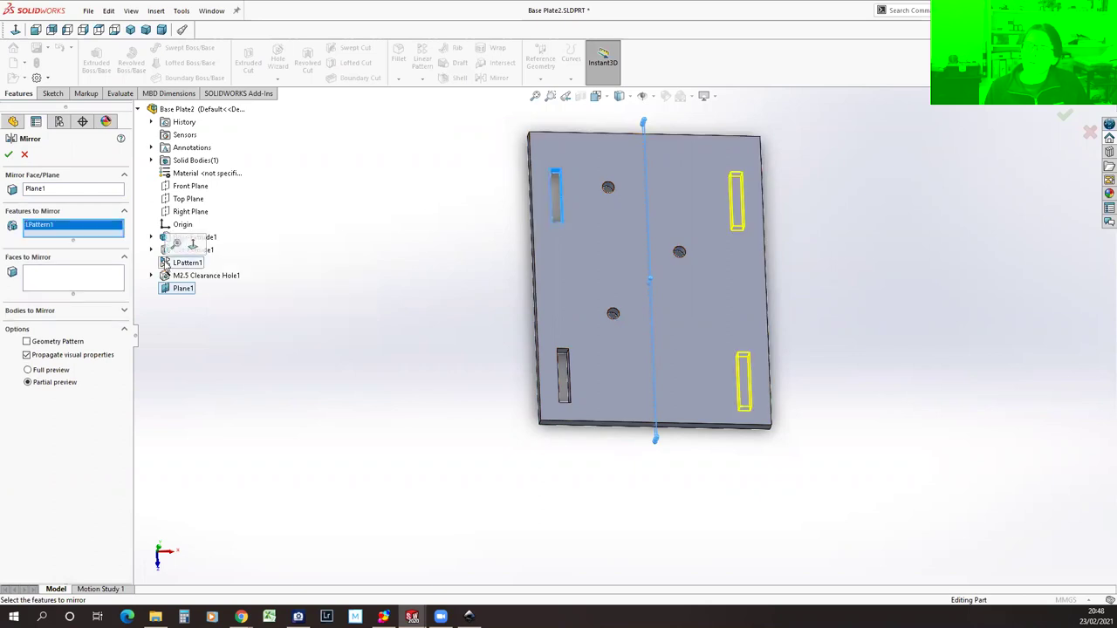
{"action": "left_click", "coordinate": [8, 155]}
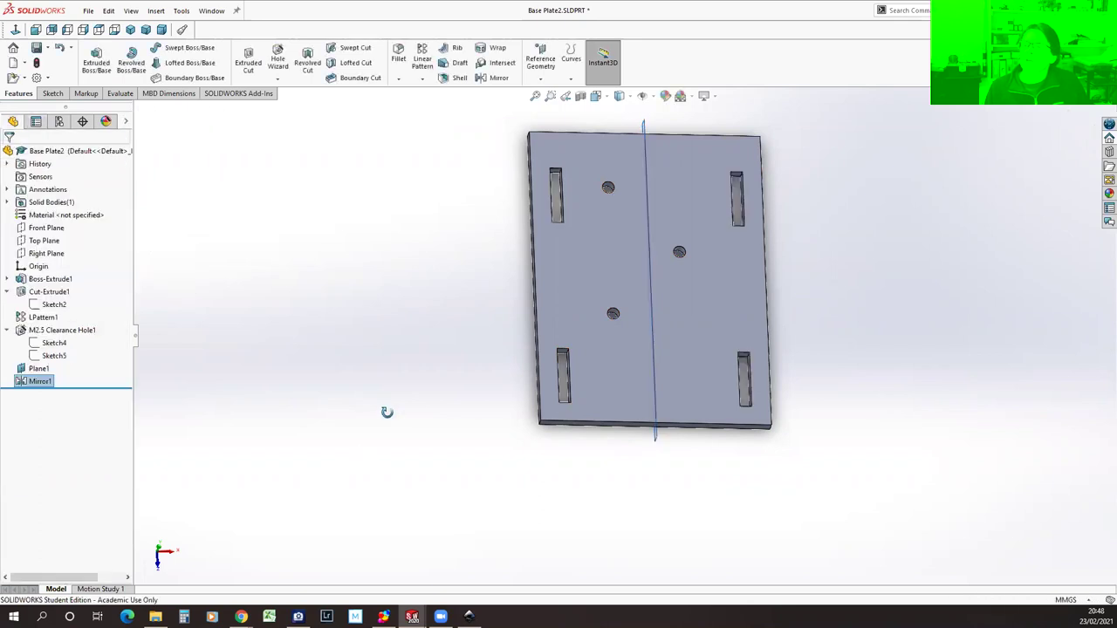
Create a reference axis through the cylindrical face of the clearance hole nearest the plate's centre.
{"action": "middle_click_drag", "start_coordinate": [386, 411], "coordinate": [379, 477]}
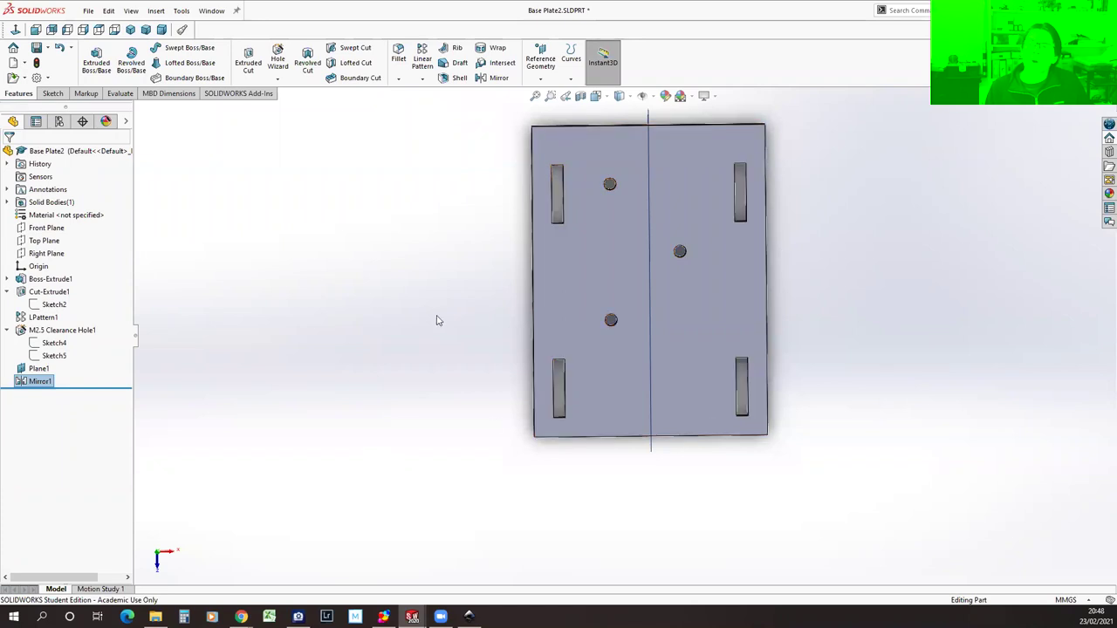
{"action": "middle_click_drag", "start_coordinate": [371, 406], "coordinate": [441, 229]}
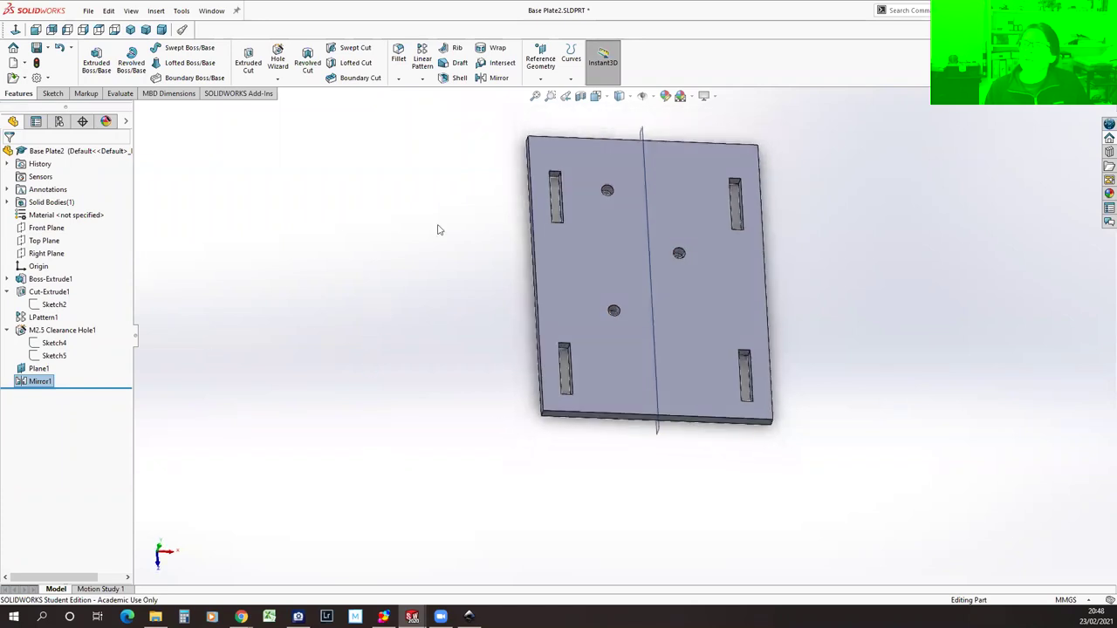
{"action": "left_click", "coordinate": [541, 79]}
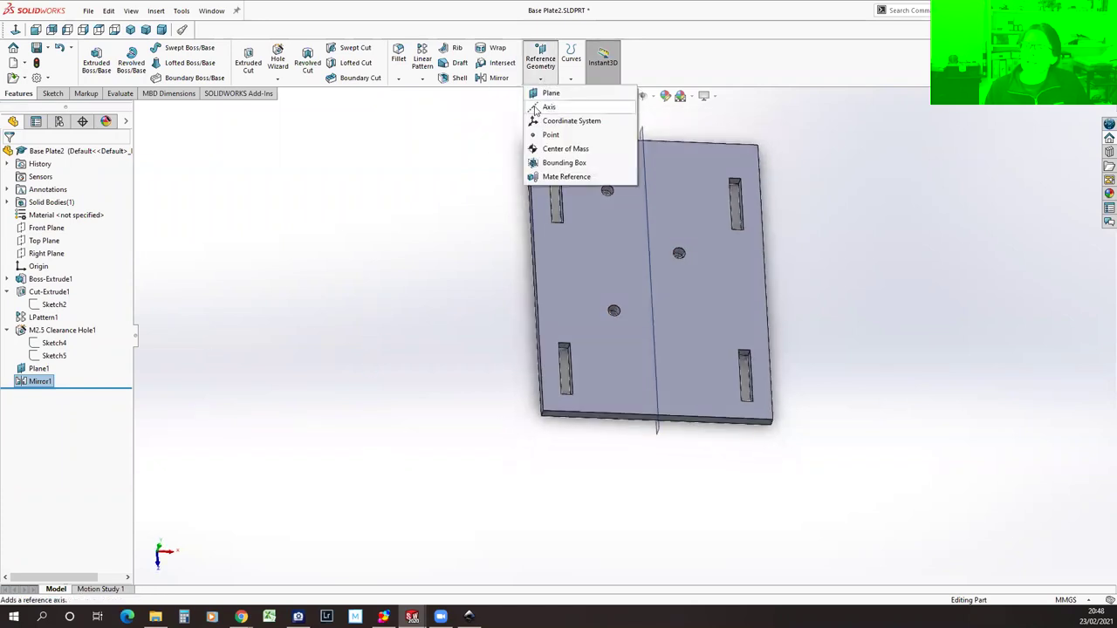
{"action": "left_click", "coordinate": [548, 106]}
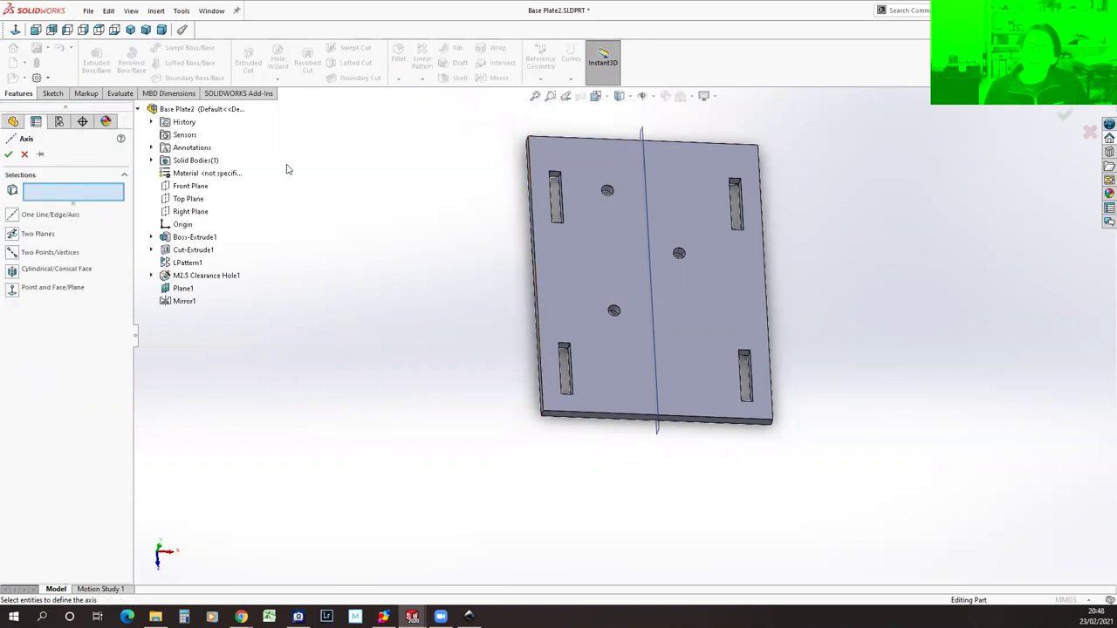
{"action": "left_click", "coordinate": [679, 254]}
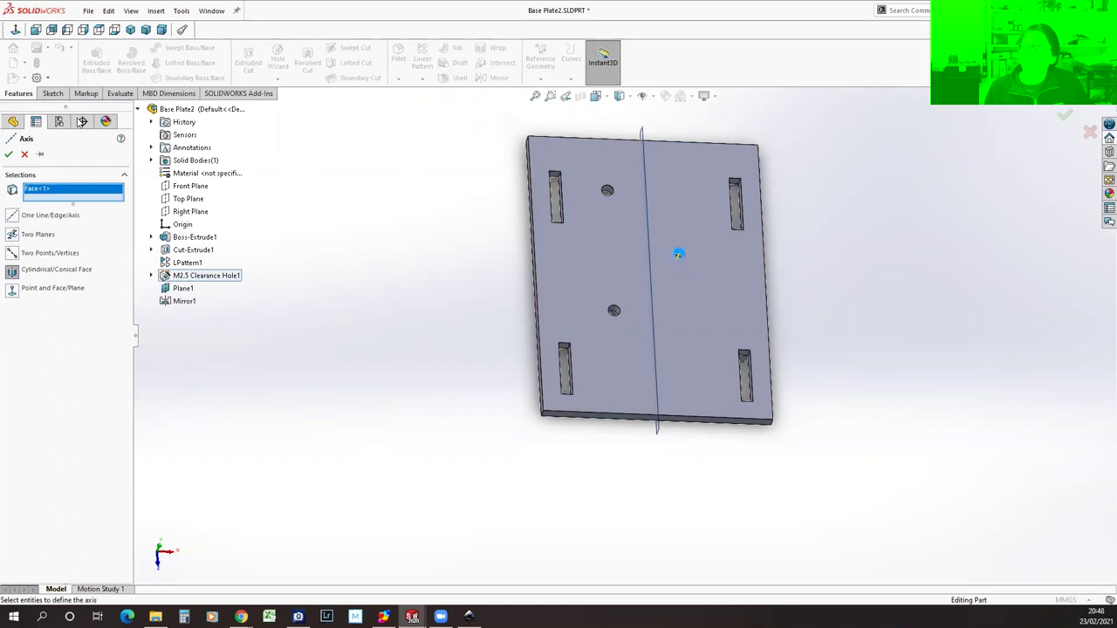
{"action": "left_click", "coordinate": [7, 154]}
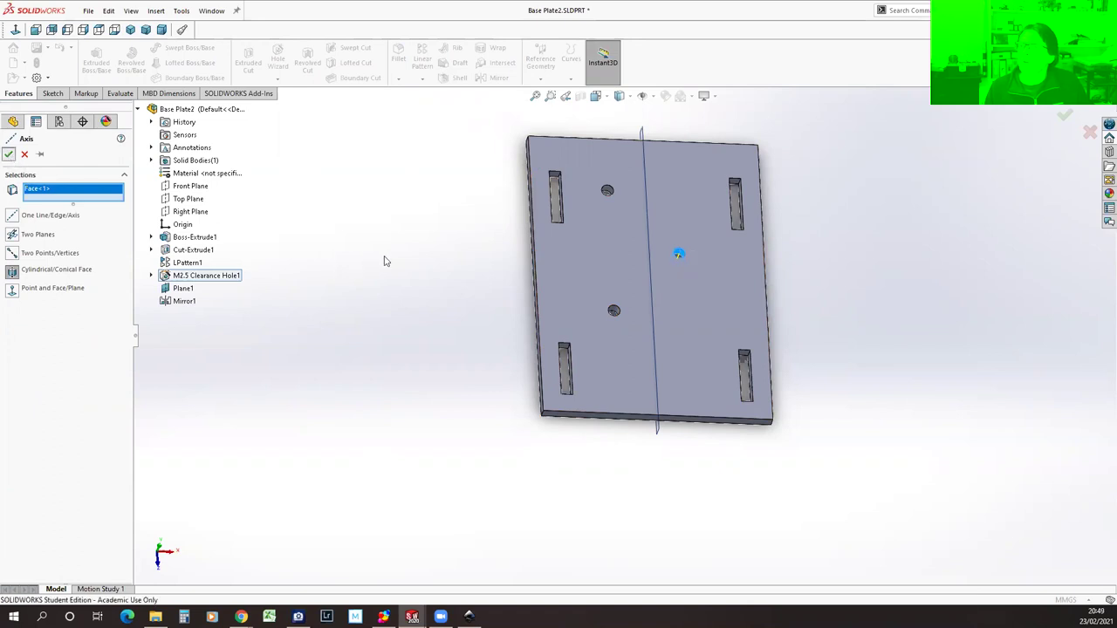
Create a circular pattern of the M2.5 clearance holes around the new axis with 6 instances spaced 60 degrees apart.
{"action": "left_click", "coordinate": [422, 79]}
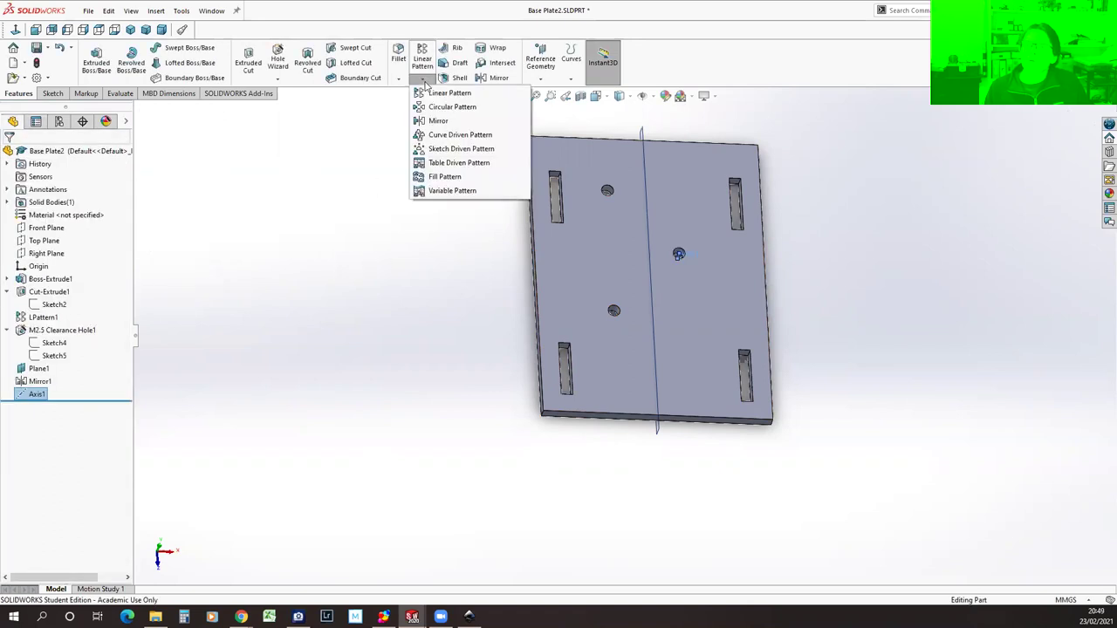
{"action": "left_click", "coordinate": [430, 108]}
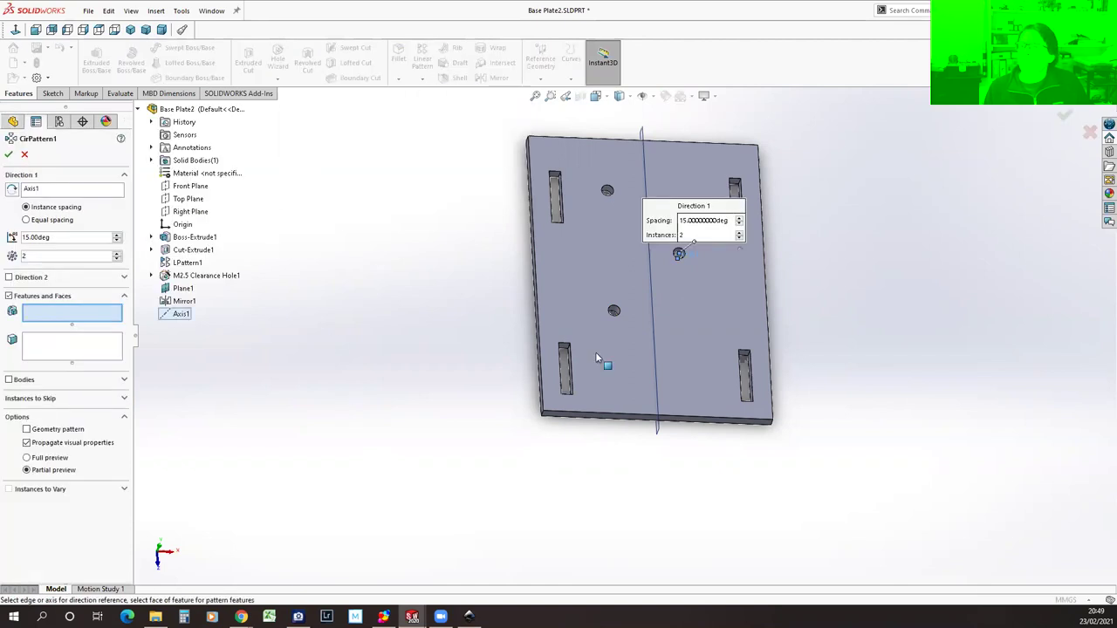
{"action": "left_click", "coordinate": [608, 192]}
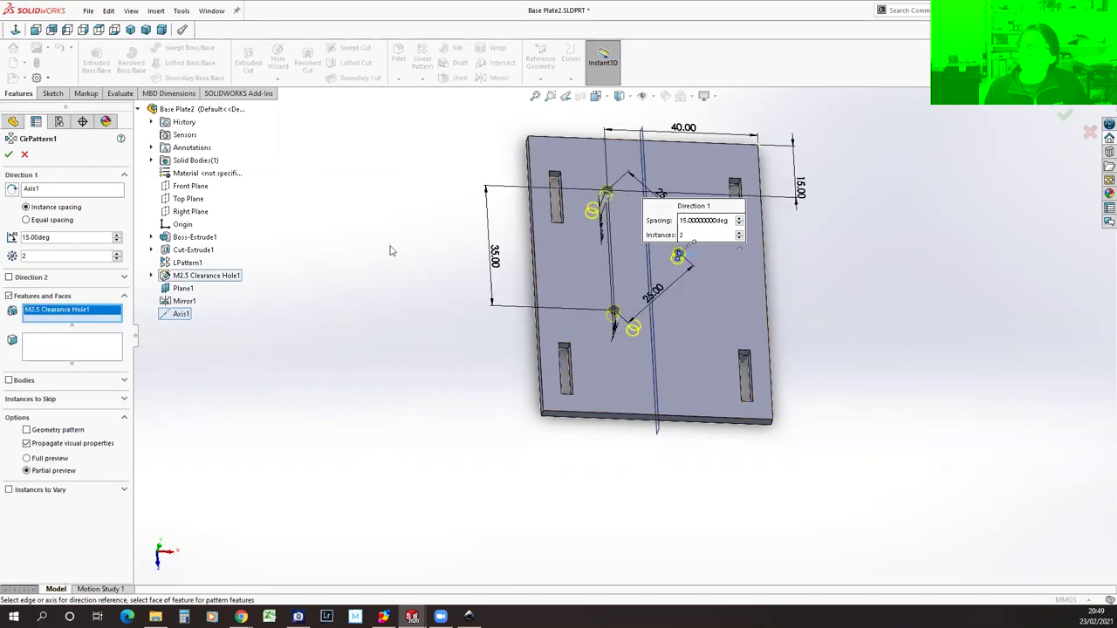
{"action": "left_click", "coordinate": [117, 253]}
{"action": "left_click", "coordinate": [117, 253]}
{"action": "left_click", "coordinate": [118, 253]}
{"action": "left_click", "coordinate": [118, 253]}
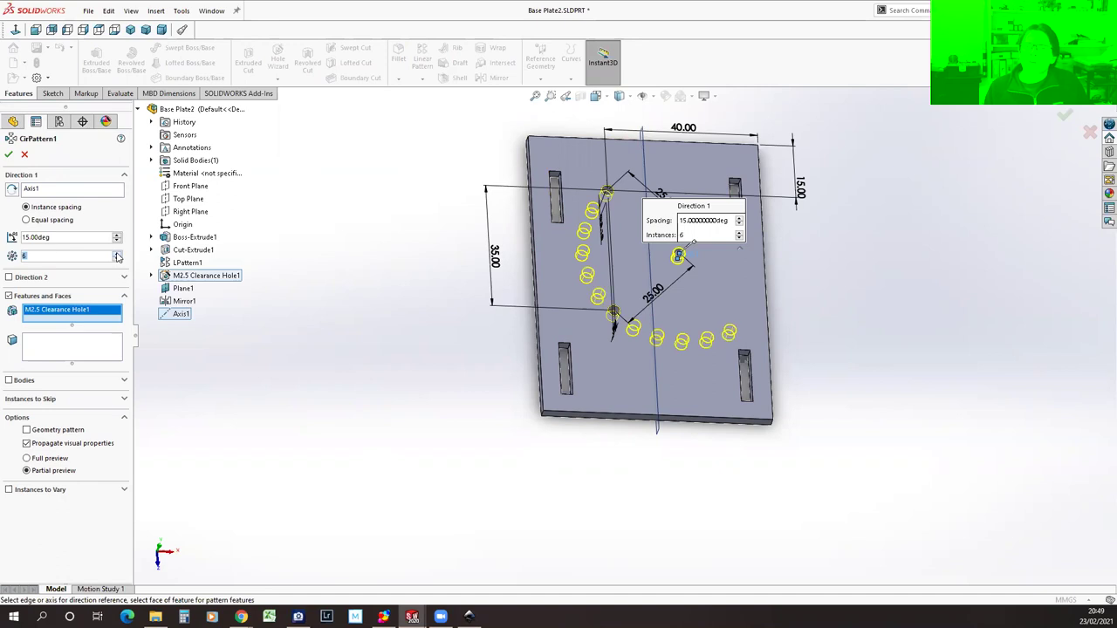
{"action": "double_click", "coordinate": [26, 237]}
{"action": "type", "text": "60"}
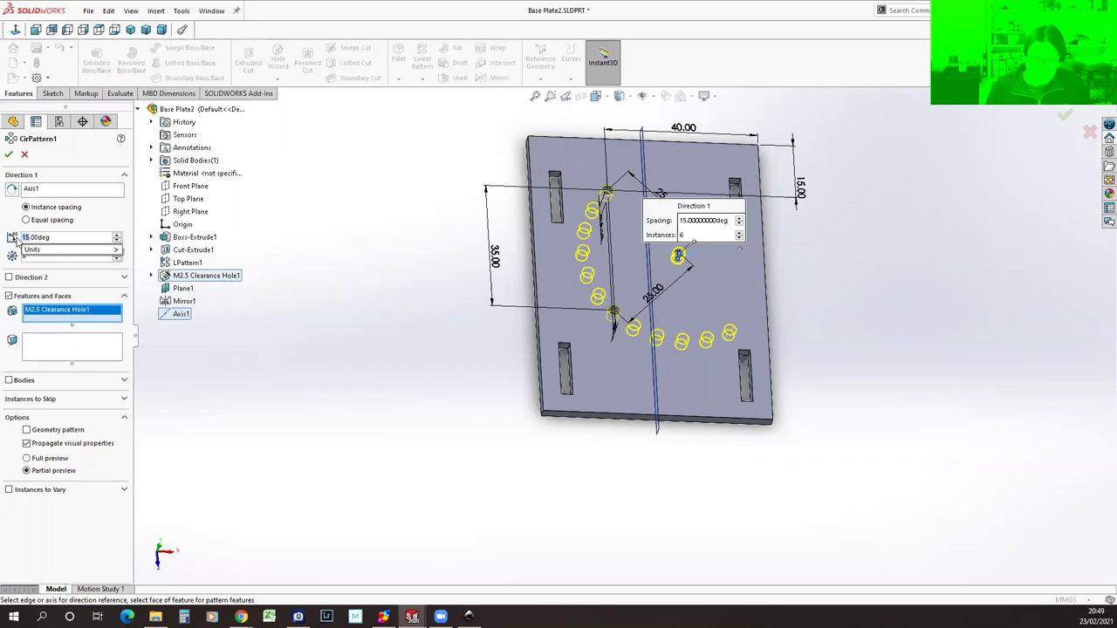
{"action": "key", "text": "Return"}
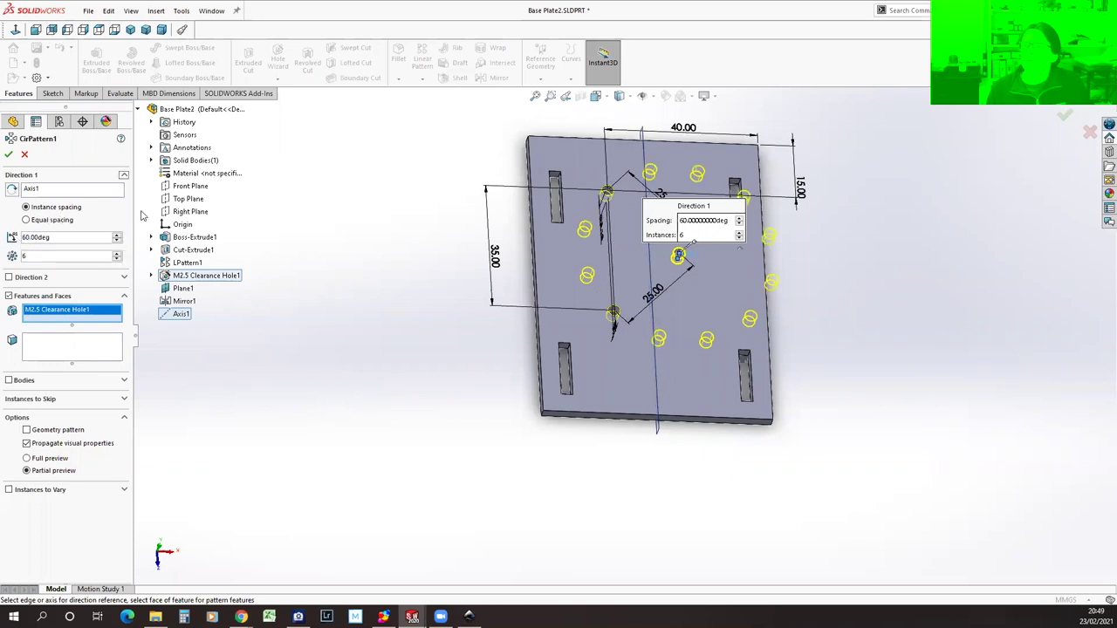
{"action": "middle_click_drag", "start_coordinate": [439, 341], "coordinate": [407, 391]}
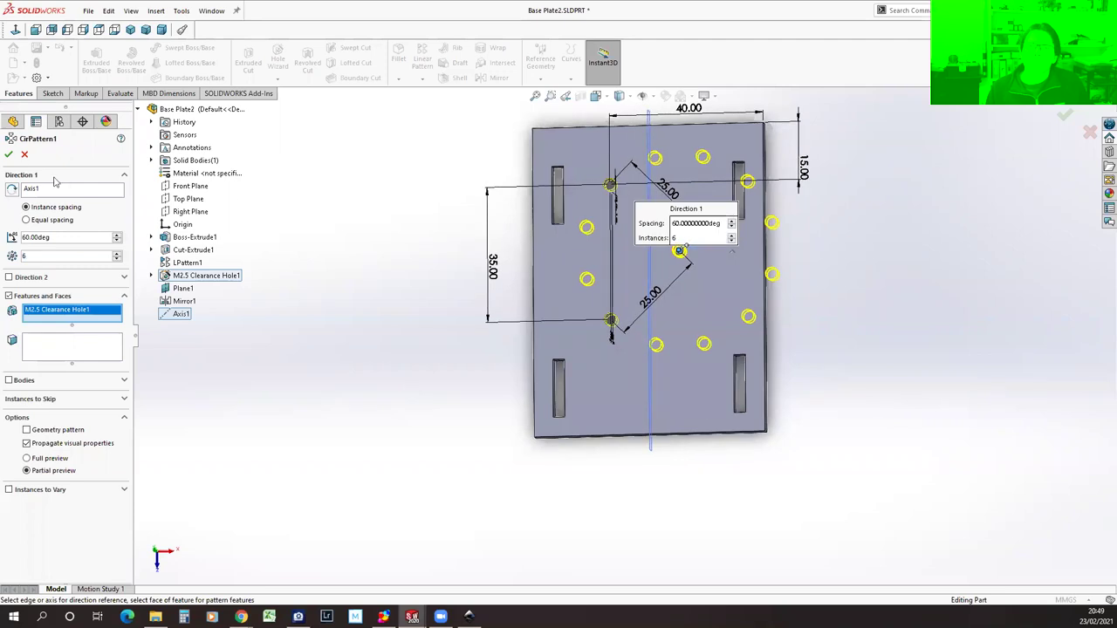
{"action": "left_click", "coordinate": [9, 155]}
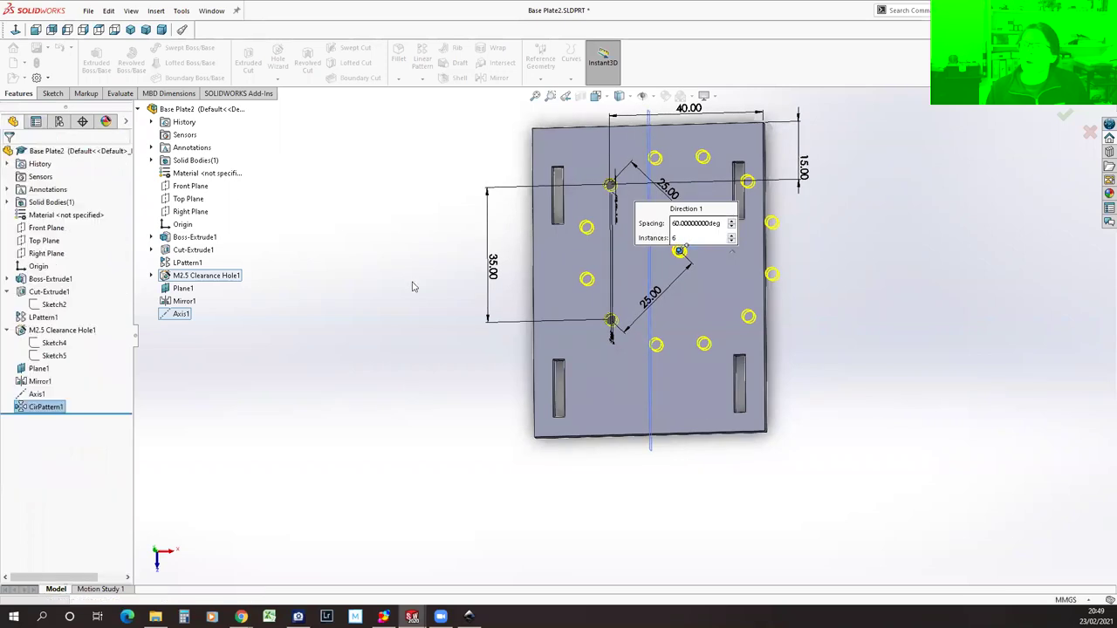
Set the base plate's width in the Boss-Extrude1 sketch to 90 mm.
{"action": "mouse_move", "coordinate": [409, 326]}
{"action": "middle_mouse_down"}
{"action": "mouse_move", "coordinate": [439, 364]}
{"action": "mouse_move", "coordinate": [447, 343]}
{"action": "mouse_move", "coordinate": [411, 339]}
{"action": "mouse_move", "coordinate": [414, 371]}
{"action": "mouse_move", "coordinate": [386, 344]}
{"action": "mouse_move", "coordinate": [414, 338]}
{"action": "mouse_move", "coordinate": [399, 356]}
{"action": "mouse_move", "coordinate": [402, 346]}
{"action": "middle_mouse_up"}
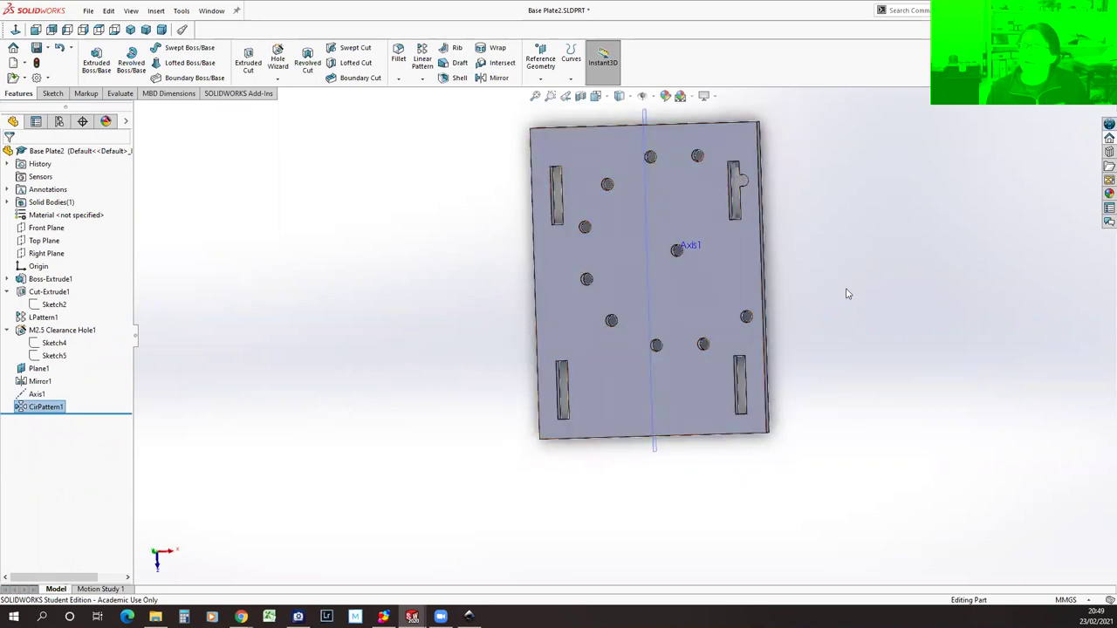
{"action": "middle_click_drag", "start_coordinate": [865, 281], "coordinate": [895, 282]}
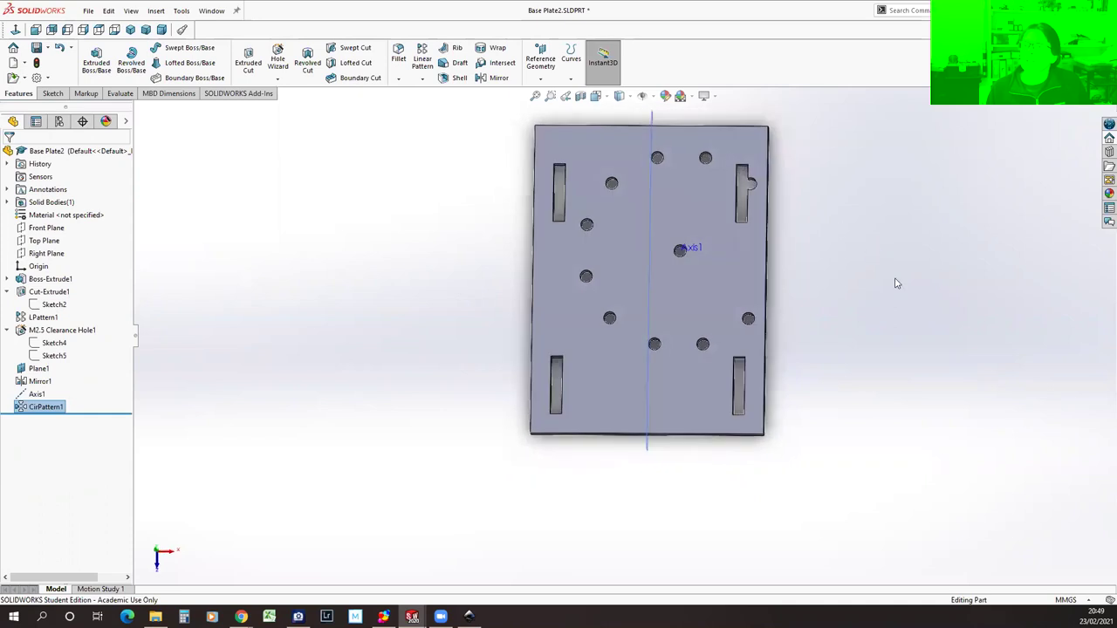
{"action": "left_click", "coordinate": [50, 278]}
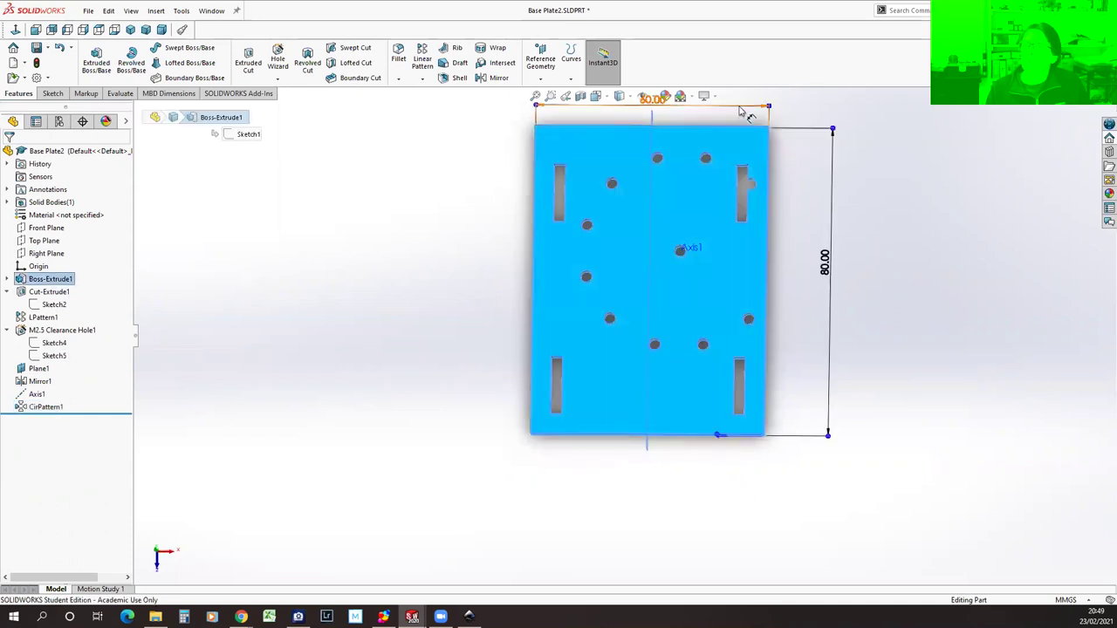
{"action": "left_click", "coordinate": [644, 97]}
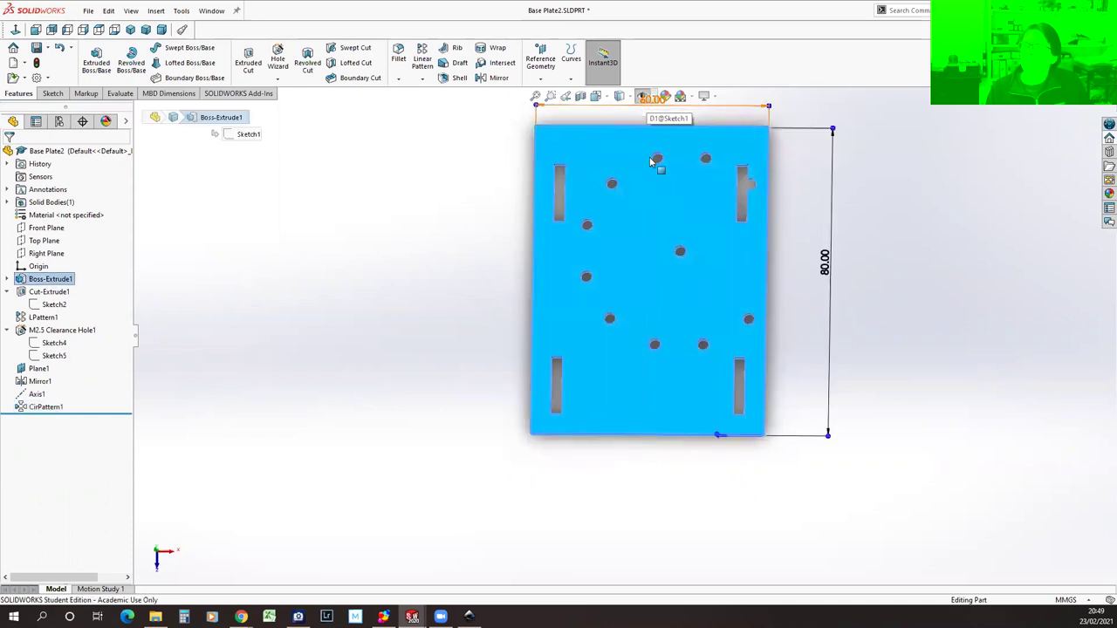
{"action": "scroll", "coordinate": [716, 244], "scroll_direction": "up", "scroll_amount": 2}
{"action": "double_click", "coordinate": [642, 156]}
{"action": "type", "text": "90"}
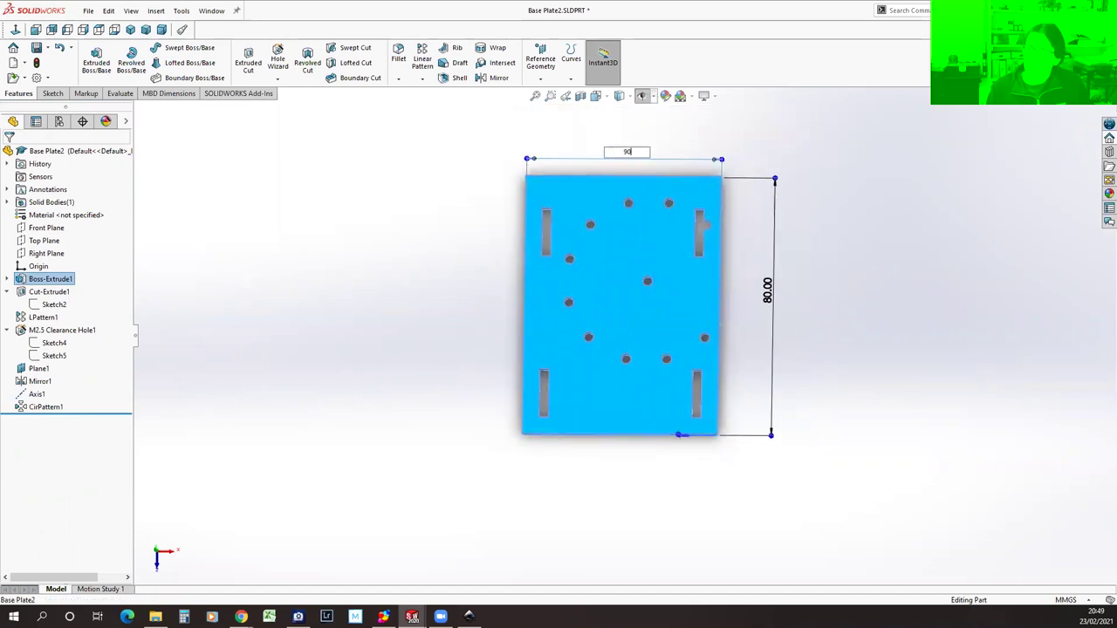
{"action": "key", "text": "Return"}
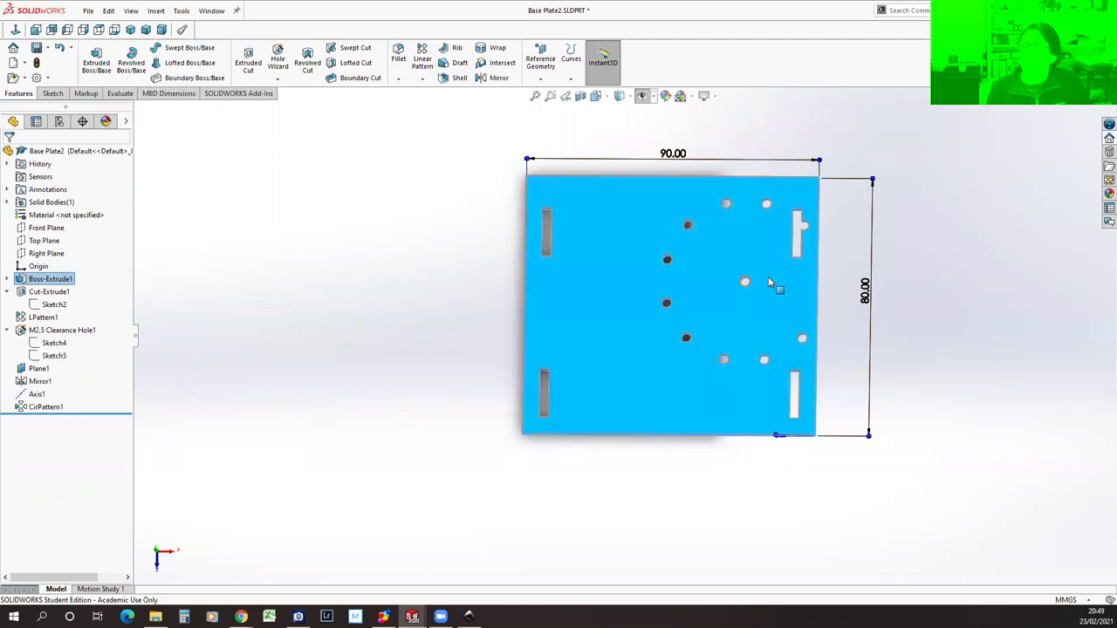
Set the base plate's width to 150 mm.
{"action": "left_click", "coordinate": [673, 154]}
{"action": "type", "text": "150"}
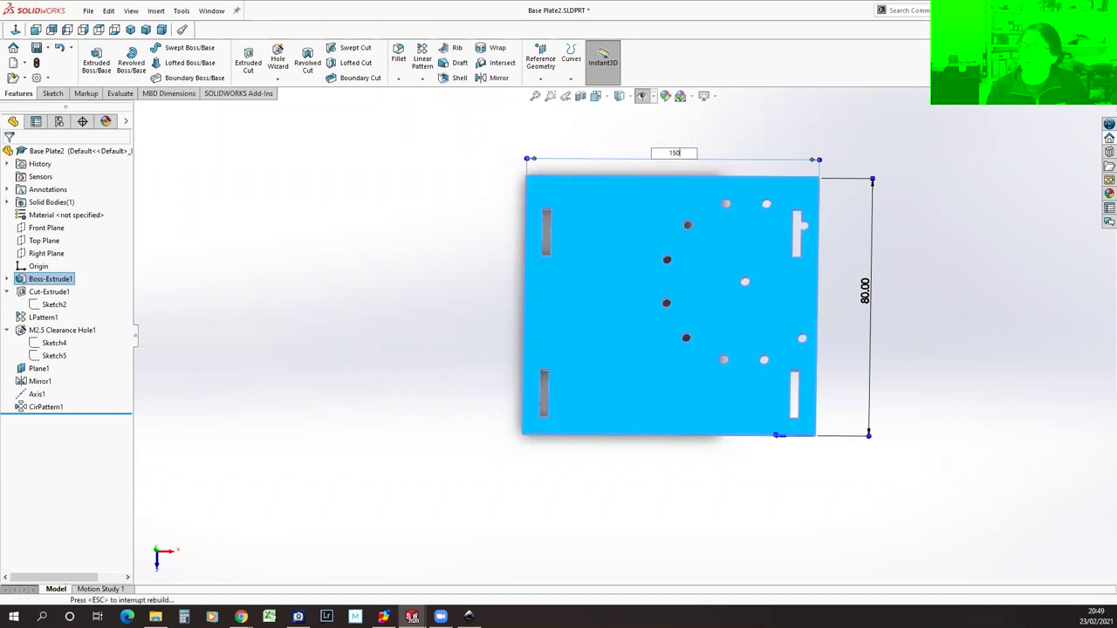
{"action": "key", "text": "Return"}
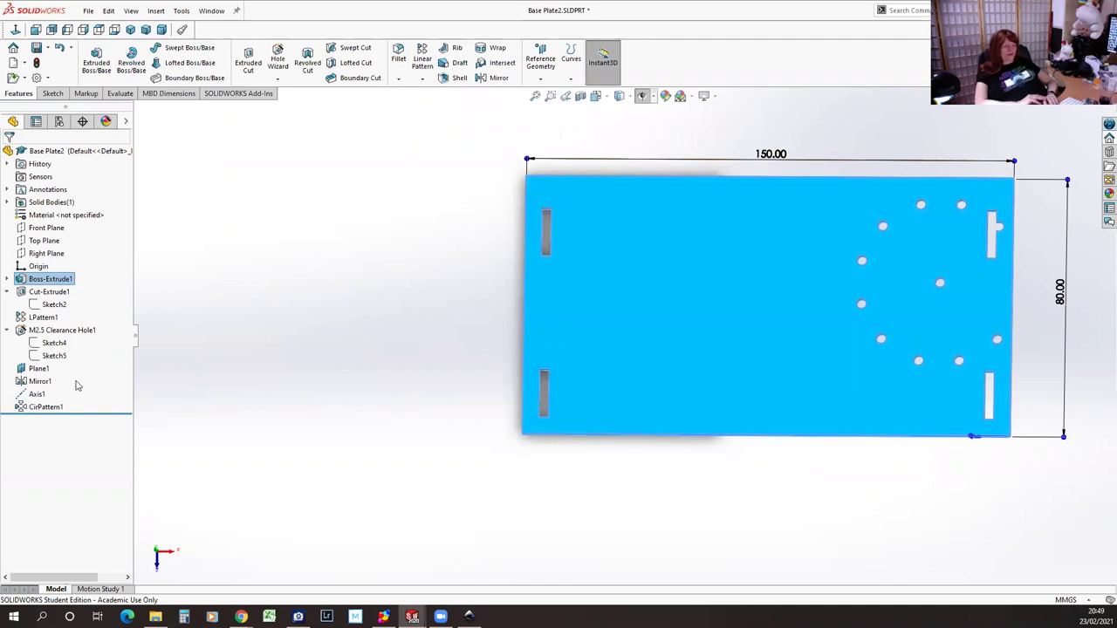
Edit Sketch4 of the M2.5 clearance holes and delete the 40 mm dimension to the plate's short edge.
{"action": "left_click", "coordinate": [35, 343]}
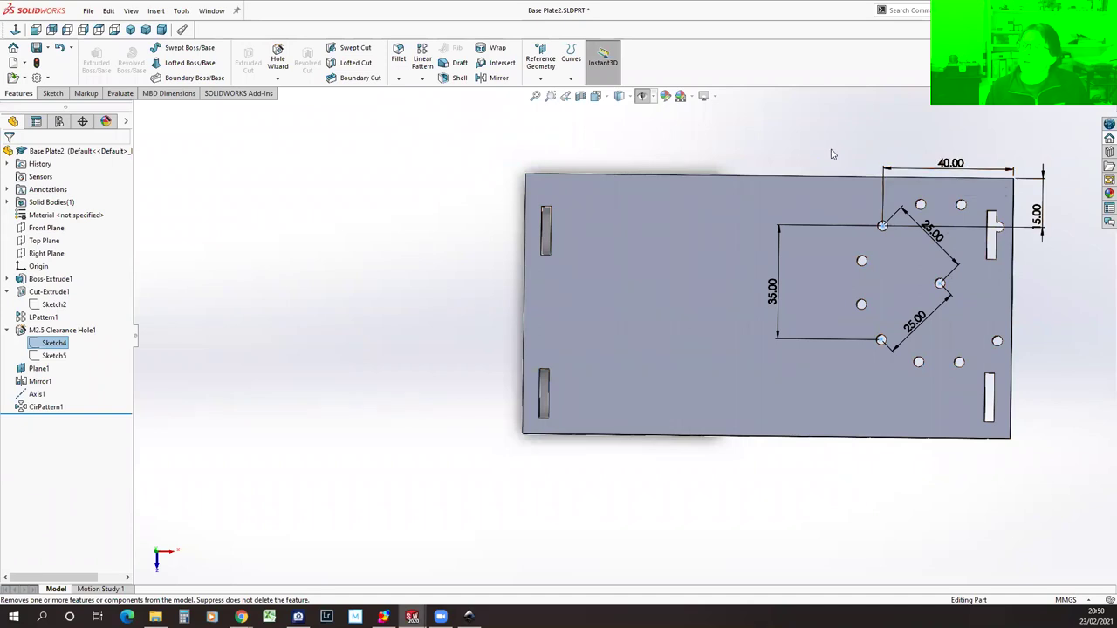
{"action": "left_click", "coordinate": [52, 343]}
{"action": "left_click", "coordinate": [43, 306]}
{"action": "left_click", "coordinate": [886, 171]}
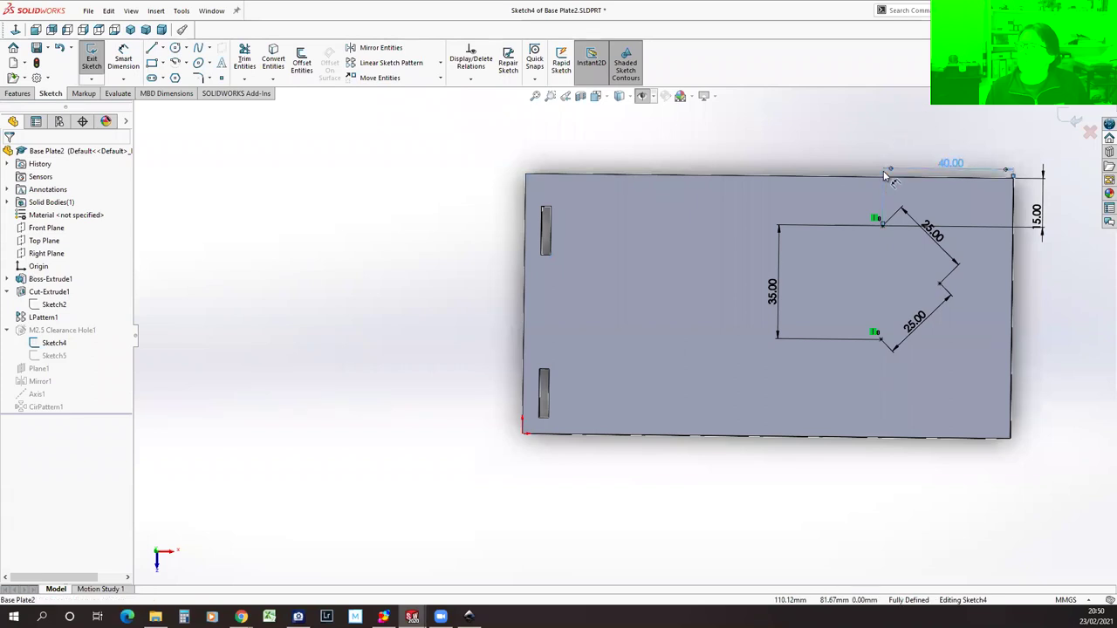
{"action": "key", "text": "Delete"}
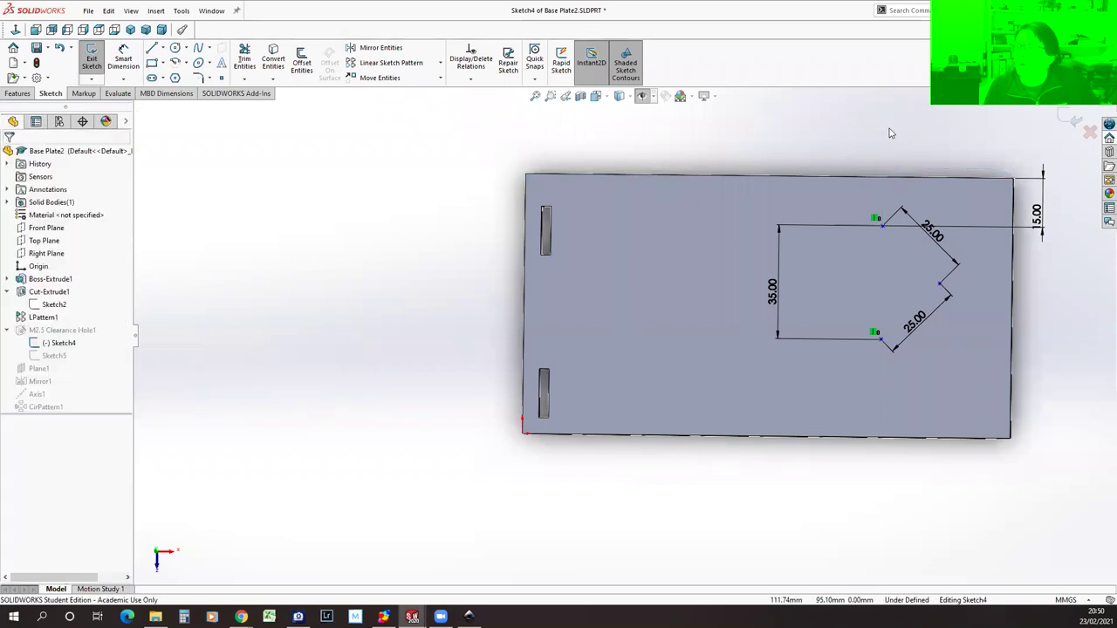
Add a Vertical relation between the point joining the two 25 mm dimensions and the midpoint of the plate's upper long edge.
{"action": "left_click", "coordinate": [940, 288]}
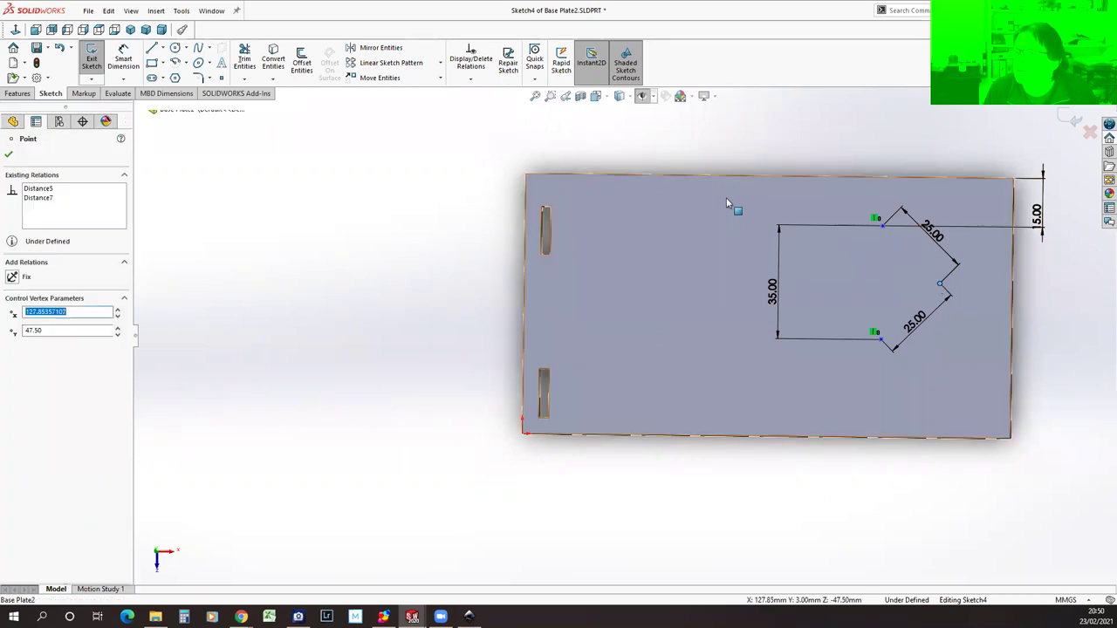
{"action": "left_click", "coordinate": [769, 177]}
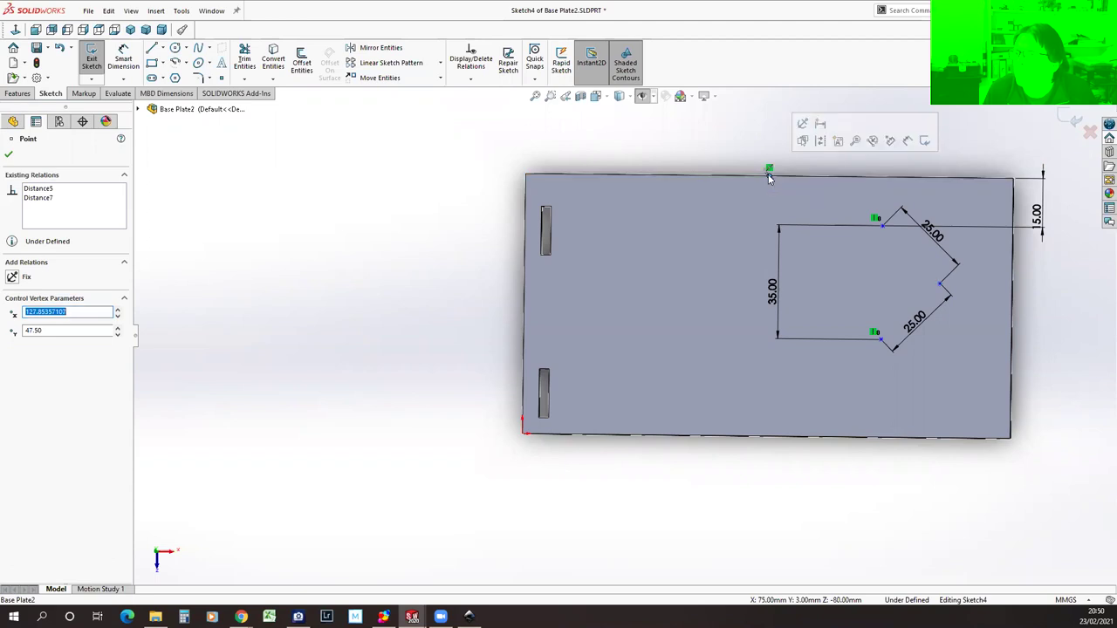
{"action": "left_click", "coordinate": [8, 156]}
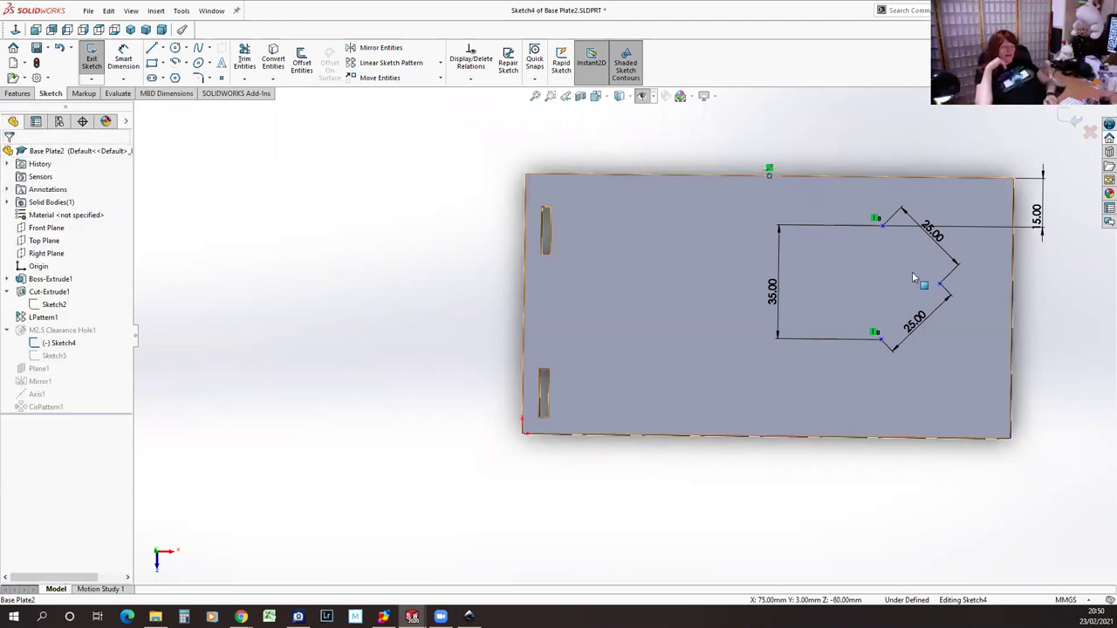
{"action": "left_click", "coordinate": [941, 284], "text": "ctrl"}
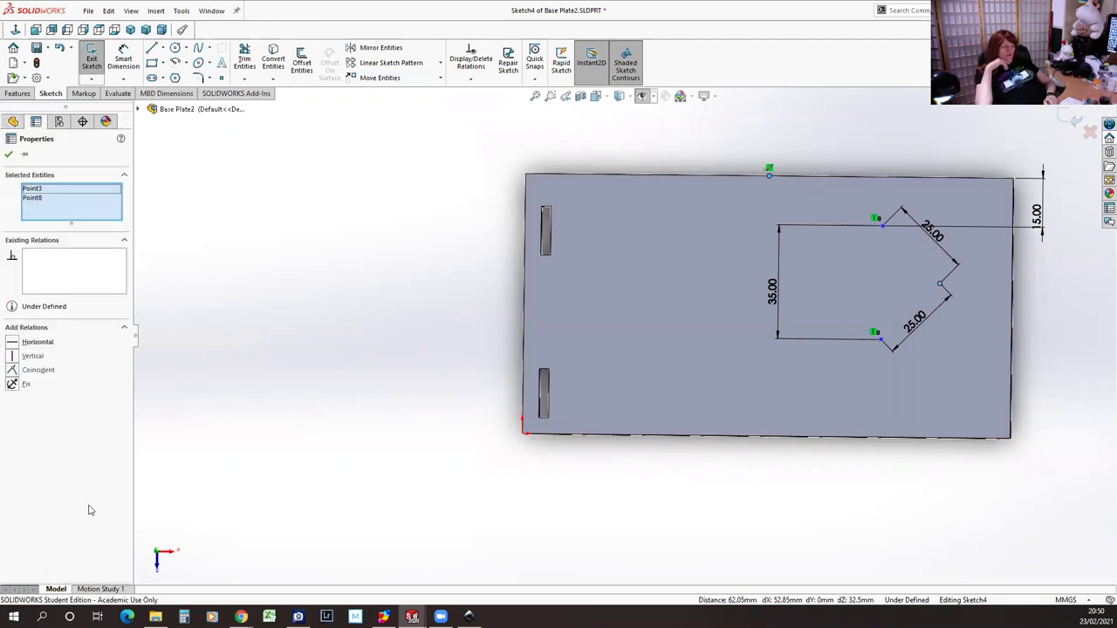
{"action": "left_click", "coordinate": [12, 356]}
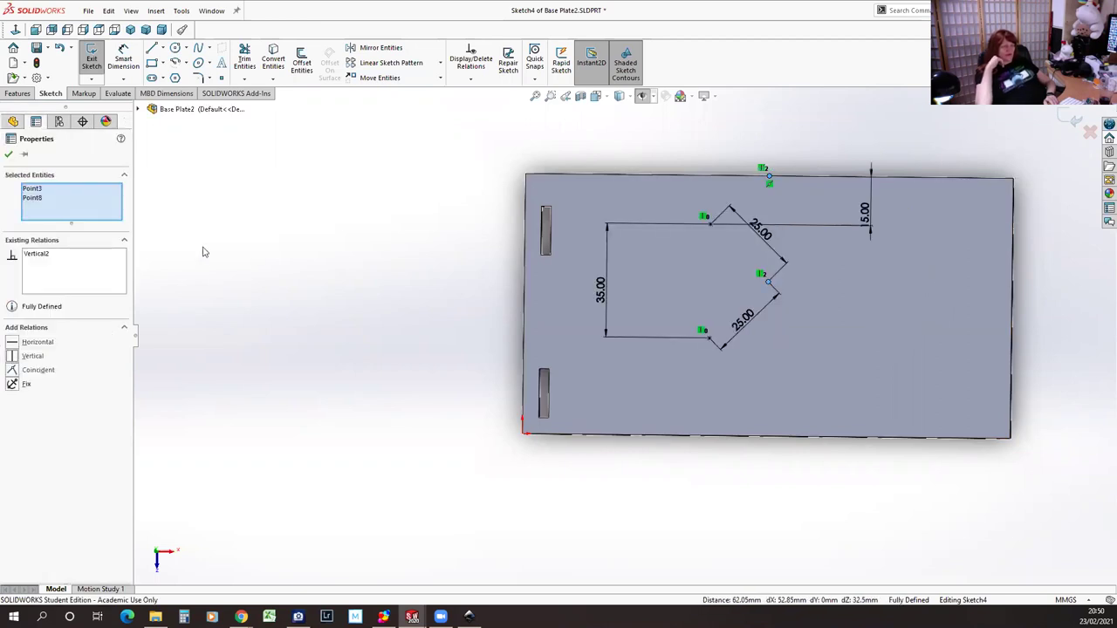
{"action": "key", "text": "Escape"}
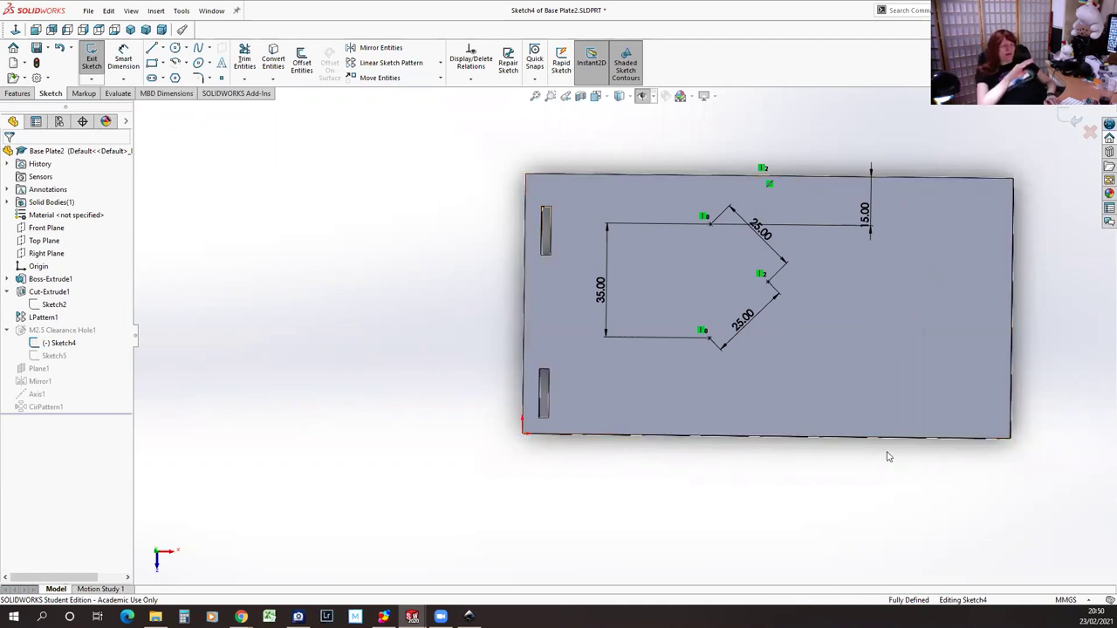
{"action": "left_click", "coordinate": [767, 279]}
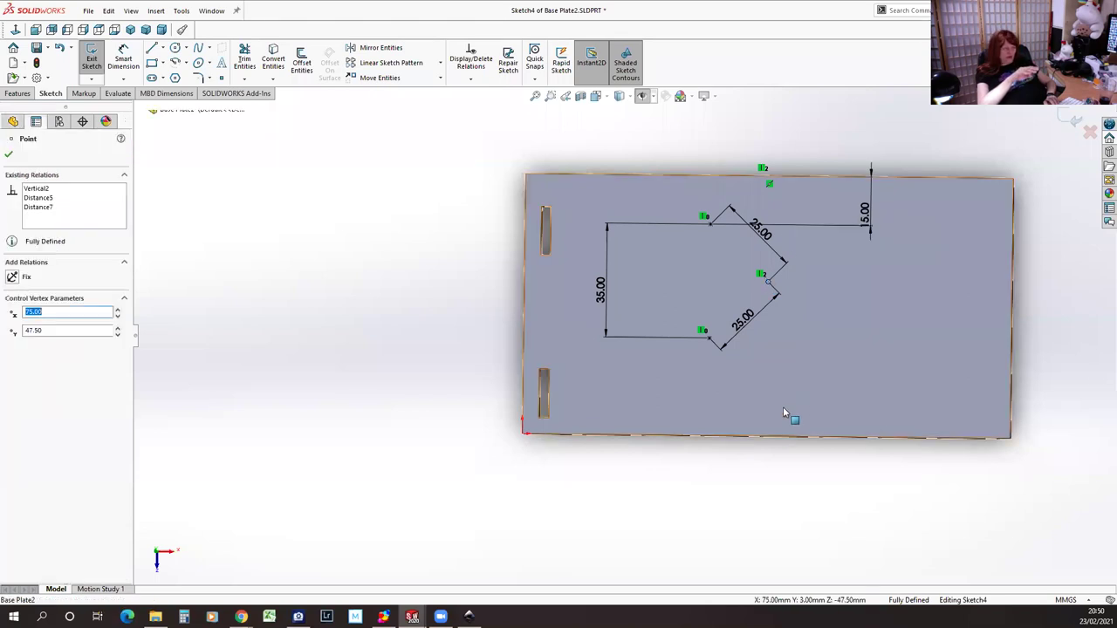
{"action": "left_click", "coordinate": [765, 438], "text": "ctrl"}
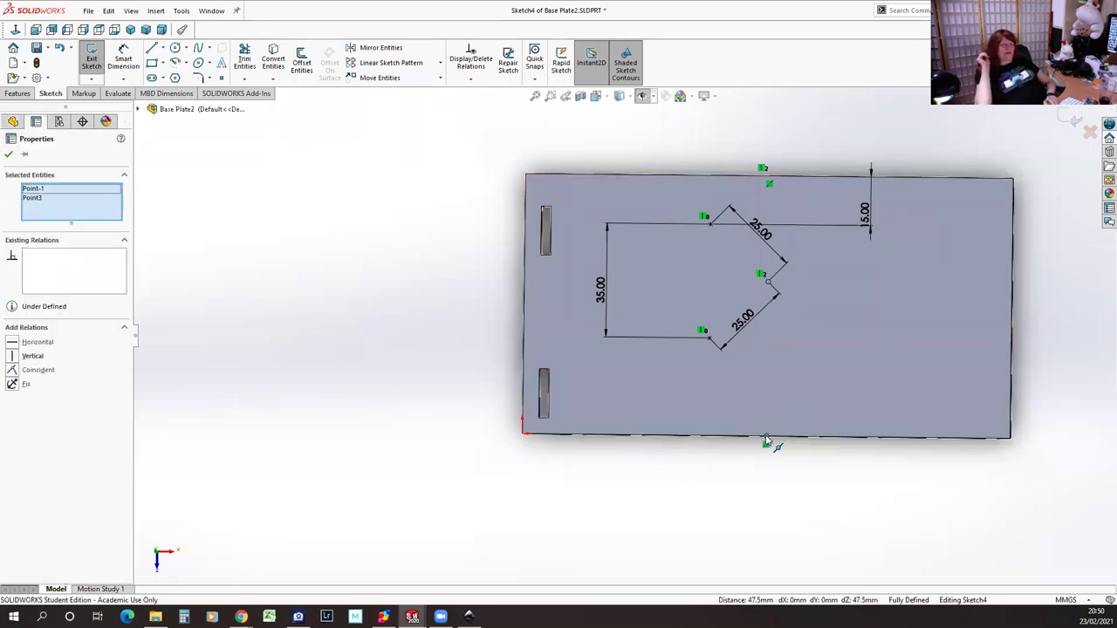
{"action": "key", "text": "Escape"}
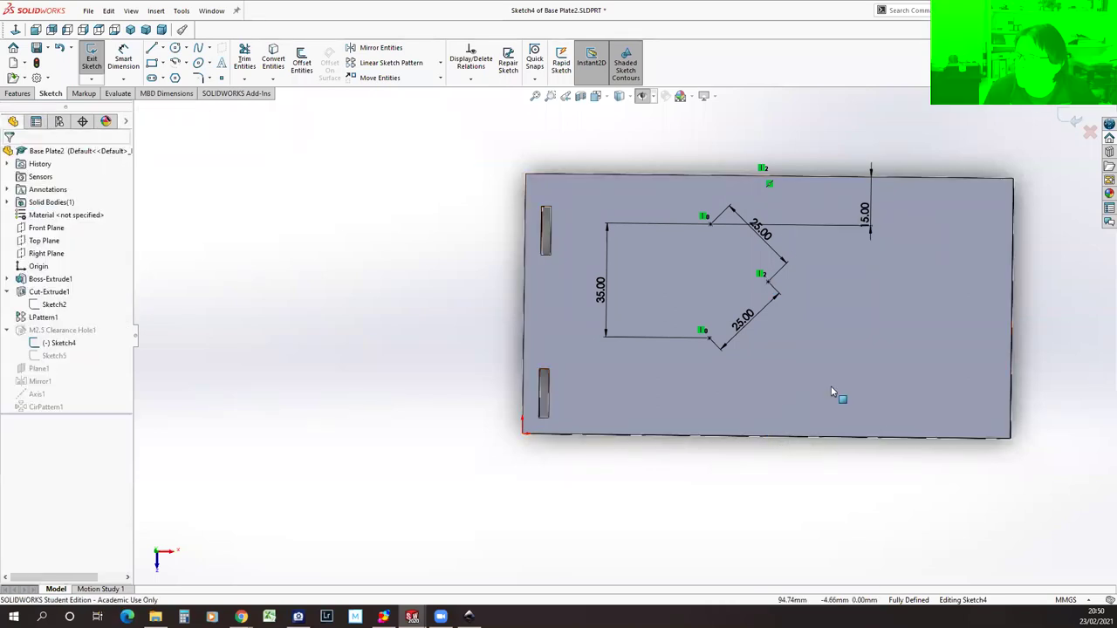
{"action": "left_click", "coordinate": [767, 280]}
{"action": "left_click", "coordinate": [914, 445], "text": "ctrl"}
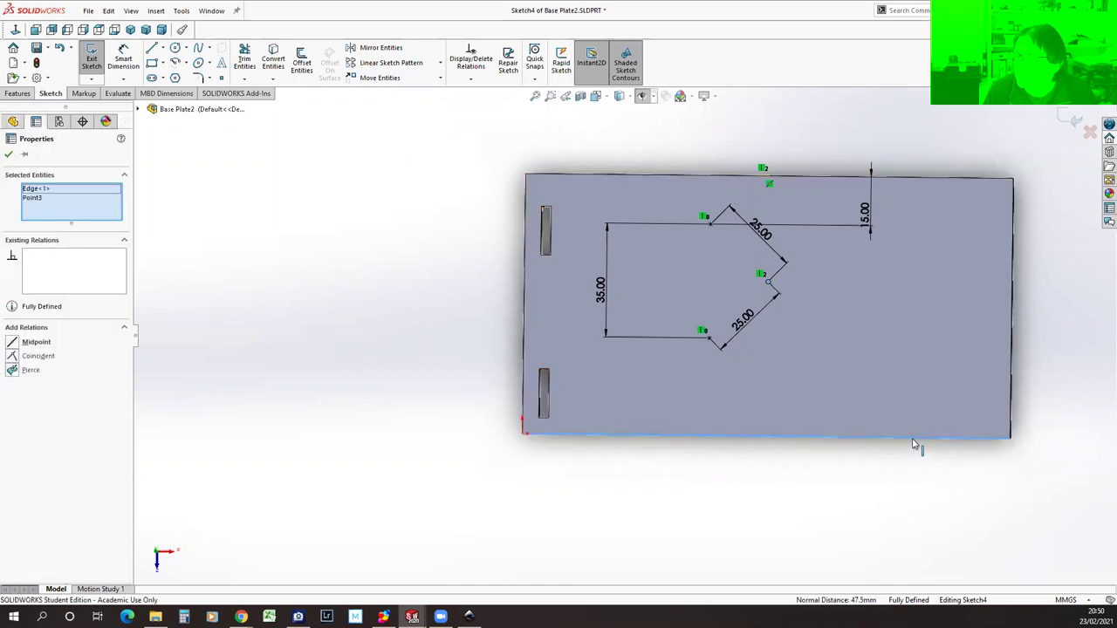
{"action": "right_click", "coordinate": [866, 443]}
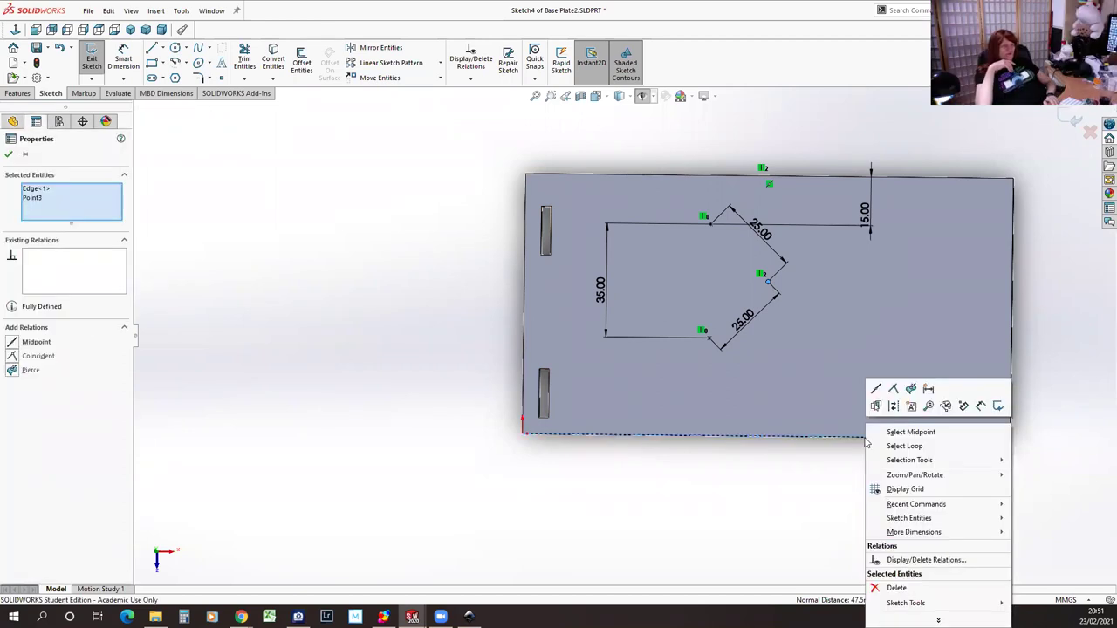
{"action": "left_click", "coordinate": [924, 433]}
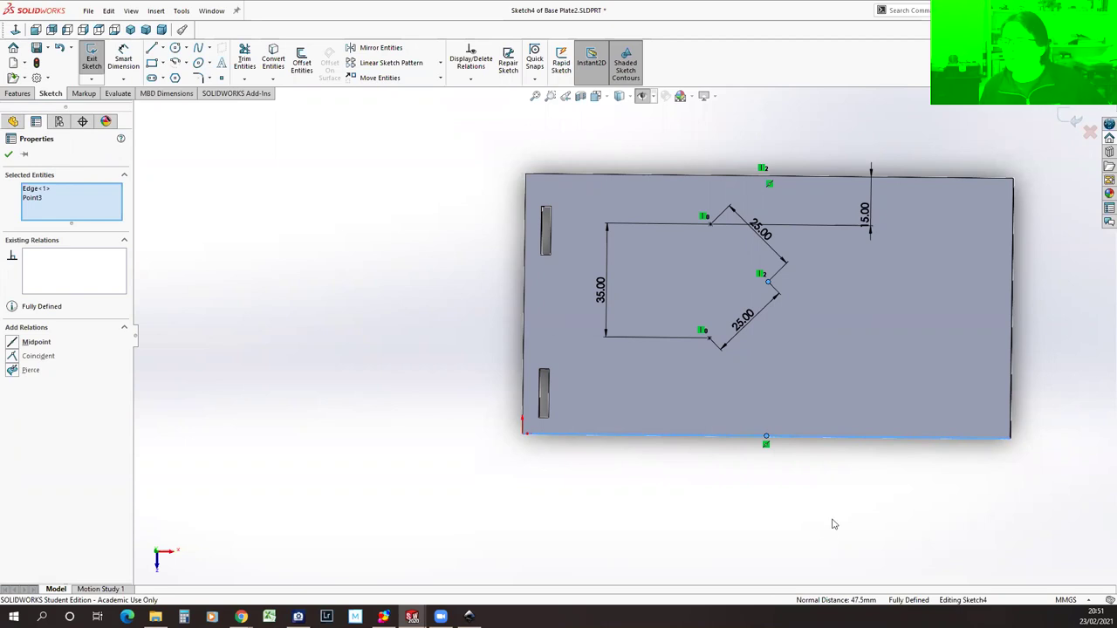
{"action": "middle_click_drag", "start_coordinate": [892, 526], "coordinate": [873, 421]}
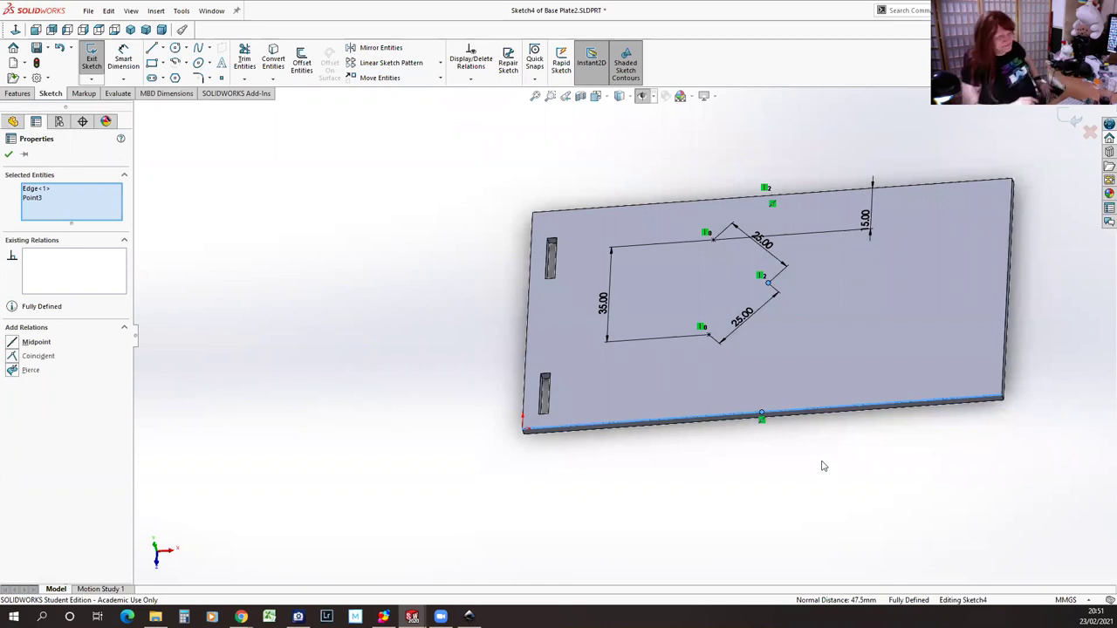
{"action": "key", "text": "Escape"}
Exit the hole-position sketch, keeping its changes, and rebuild the plate.
{"action": "middle_click_drag", "start_coordinate": [825, 454], "coordinate": [825, 486]}
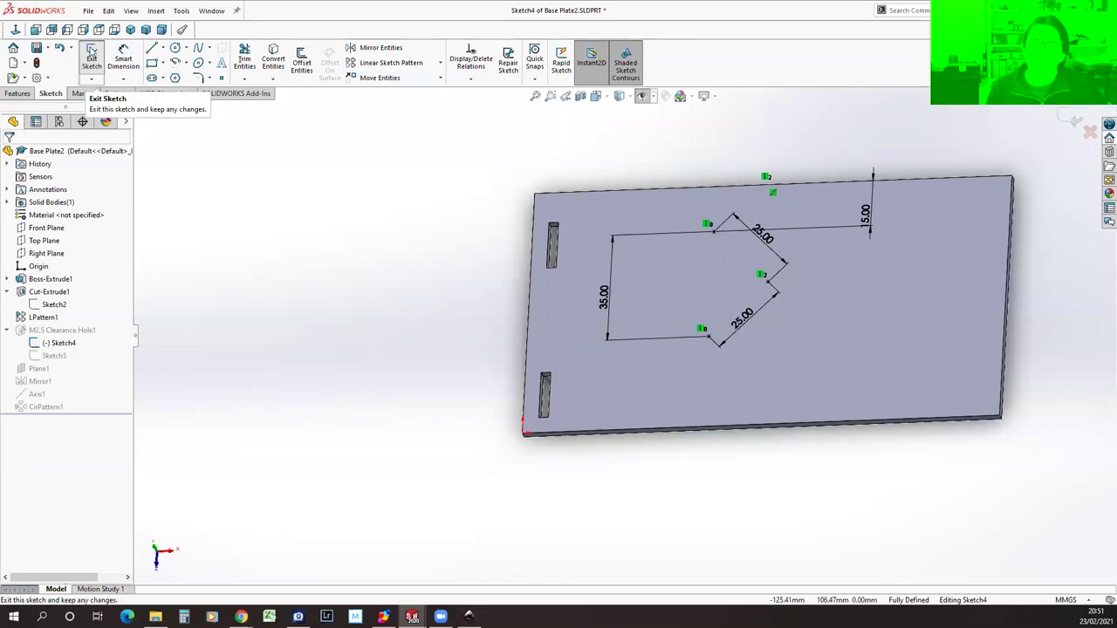
{"action": "left_click", "coordinate": [92, 52]}
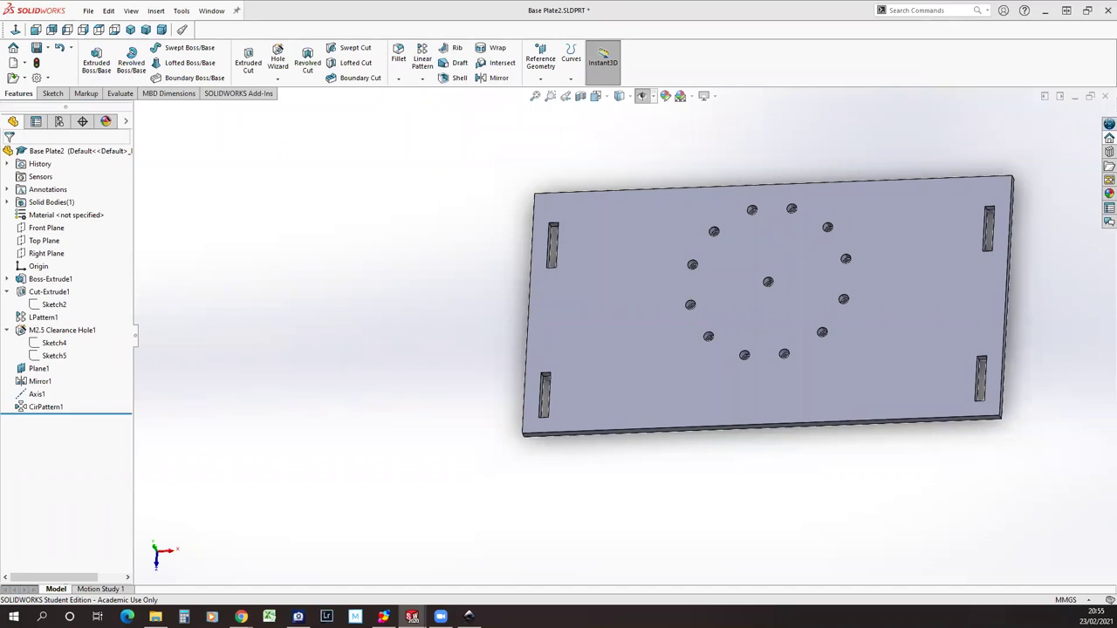
{"action": "key", "text": "alt+Tab"}
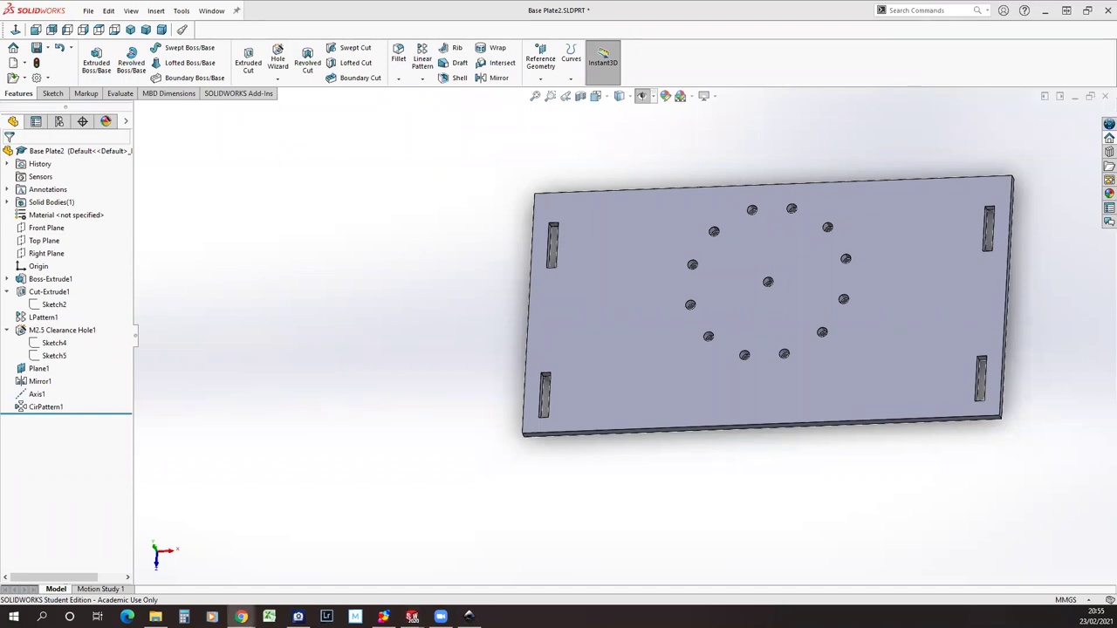